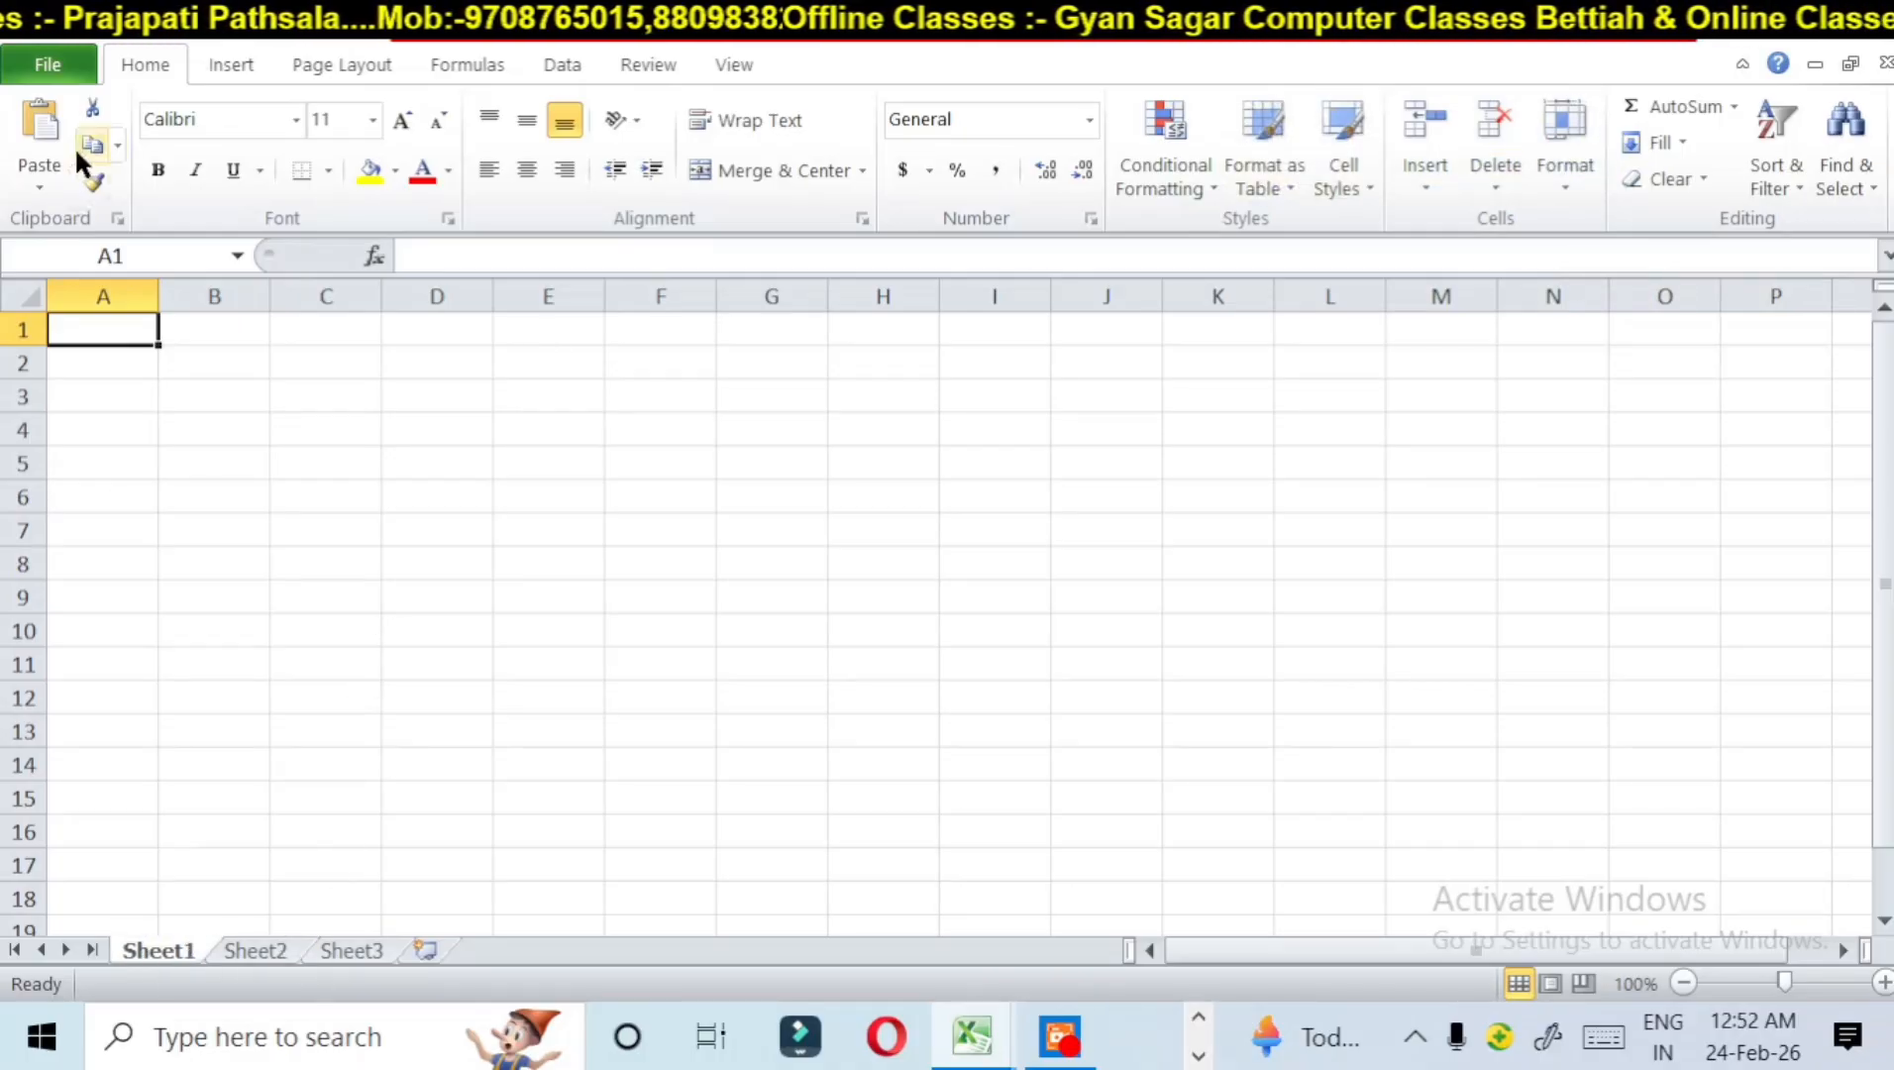
Step: Open the recent workbook "ms Excel Project 1" from the Documents folder
{"action": "left_click", "coordinate": [61, 69]}
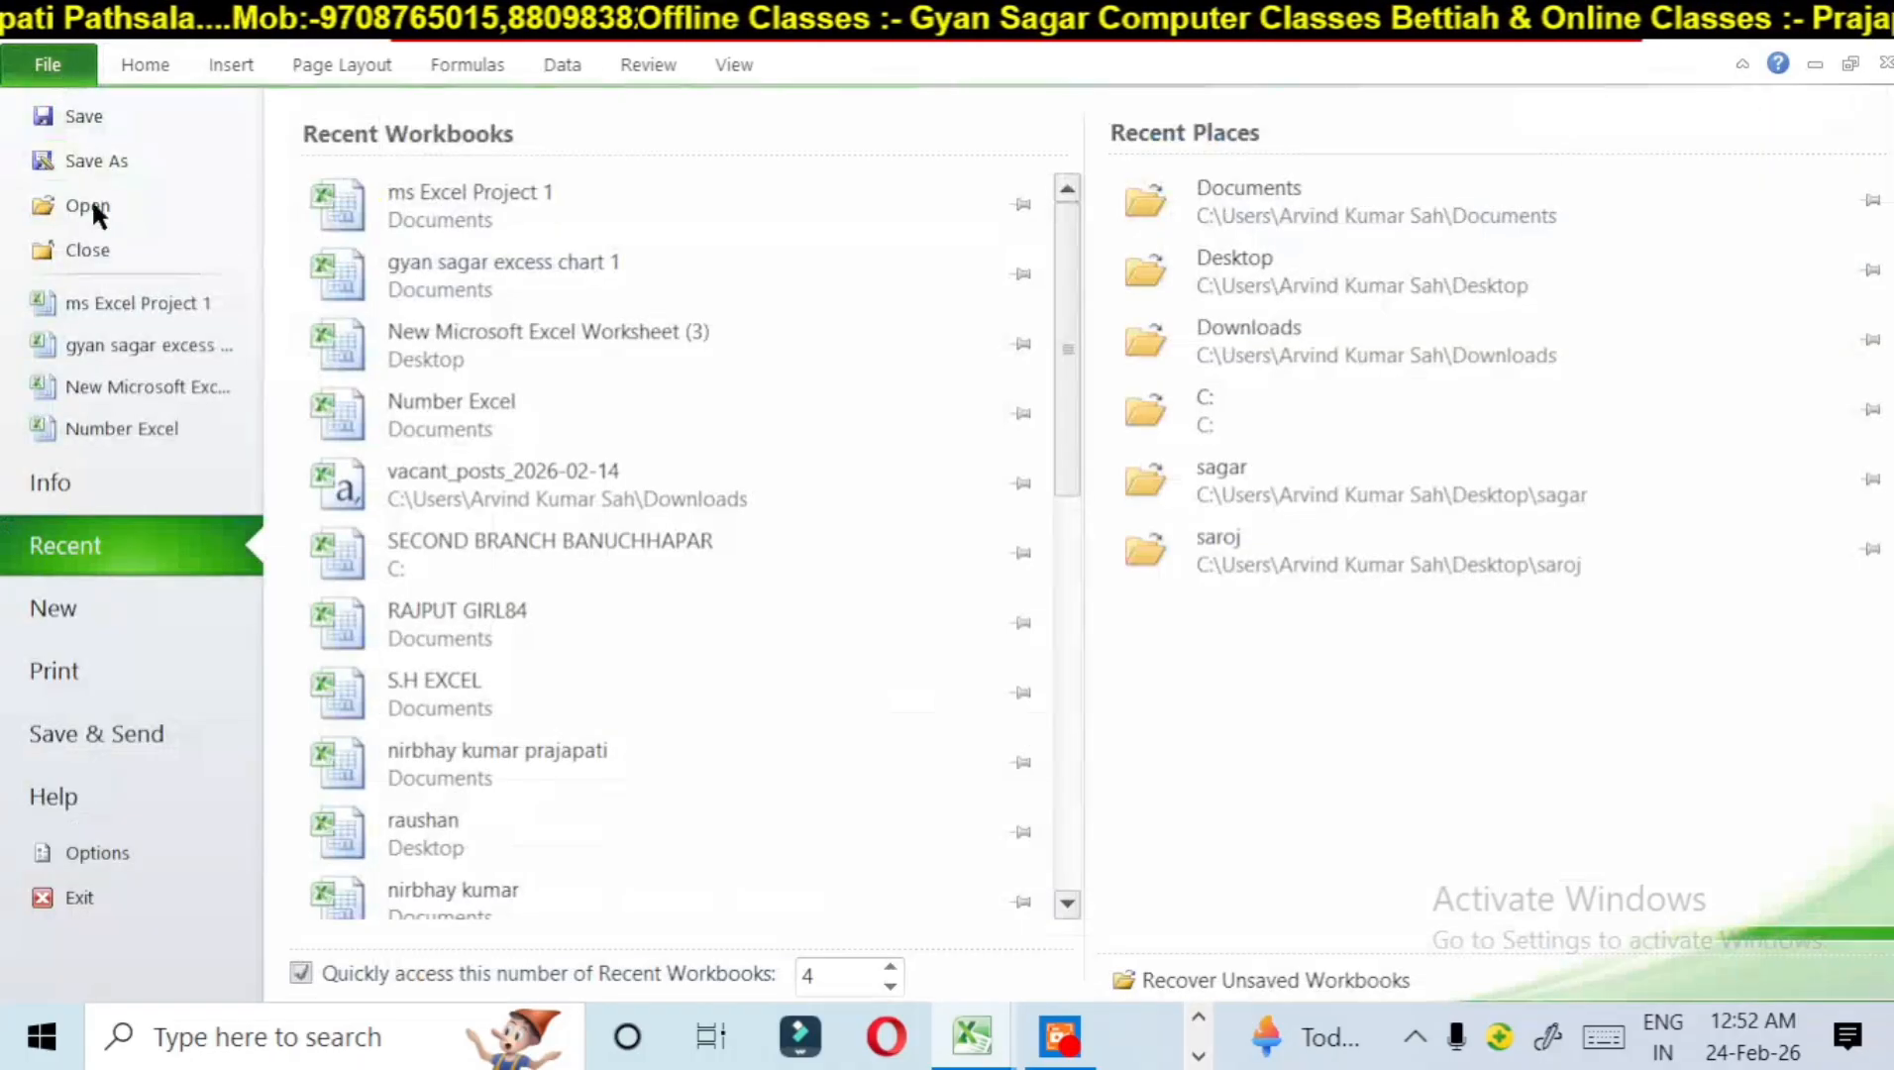
{"action": "left_click", "coordinate": [117, 301]}
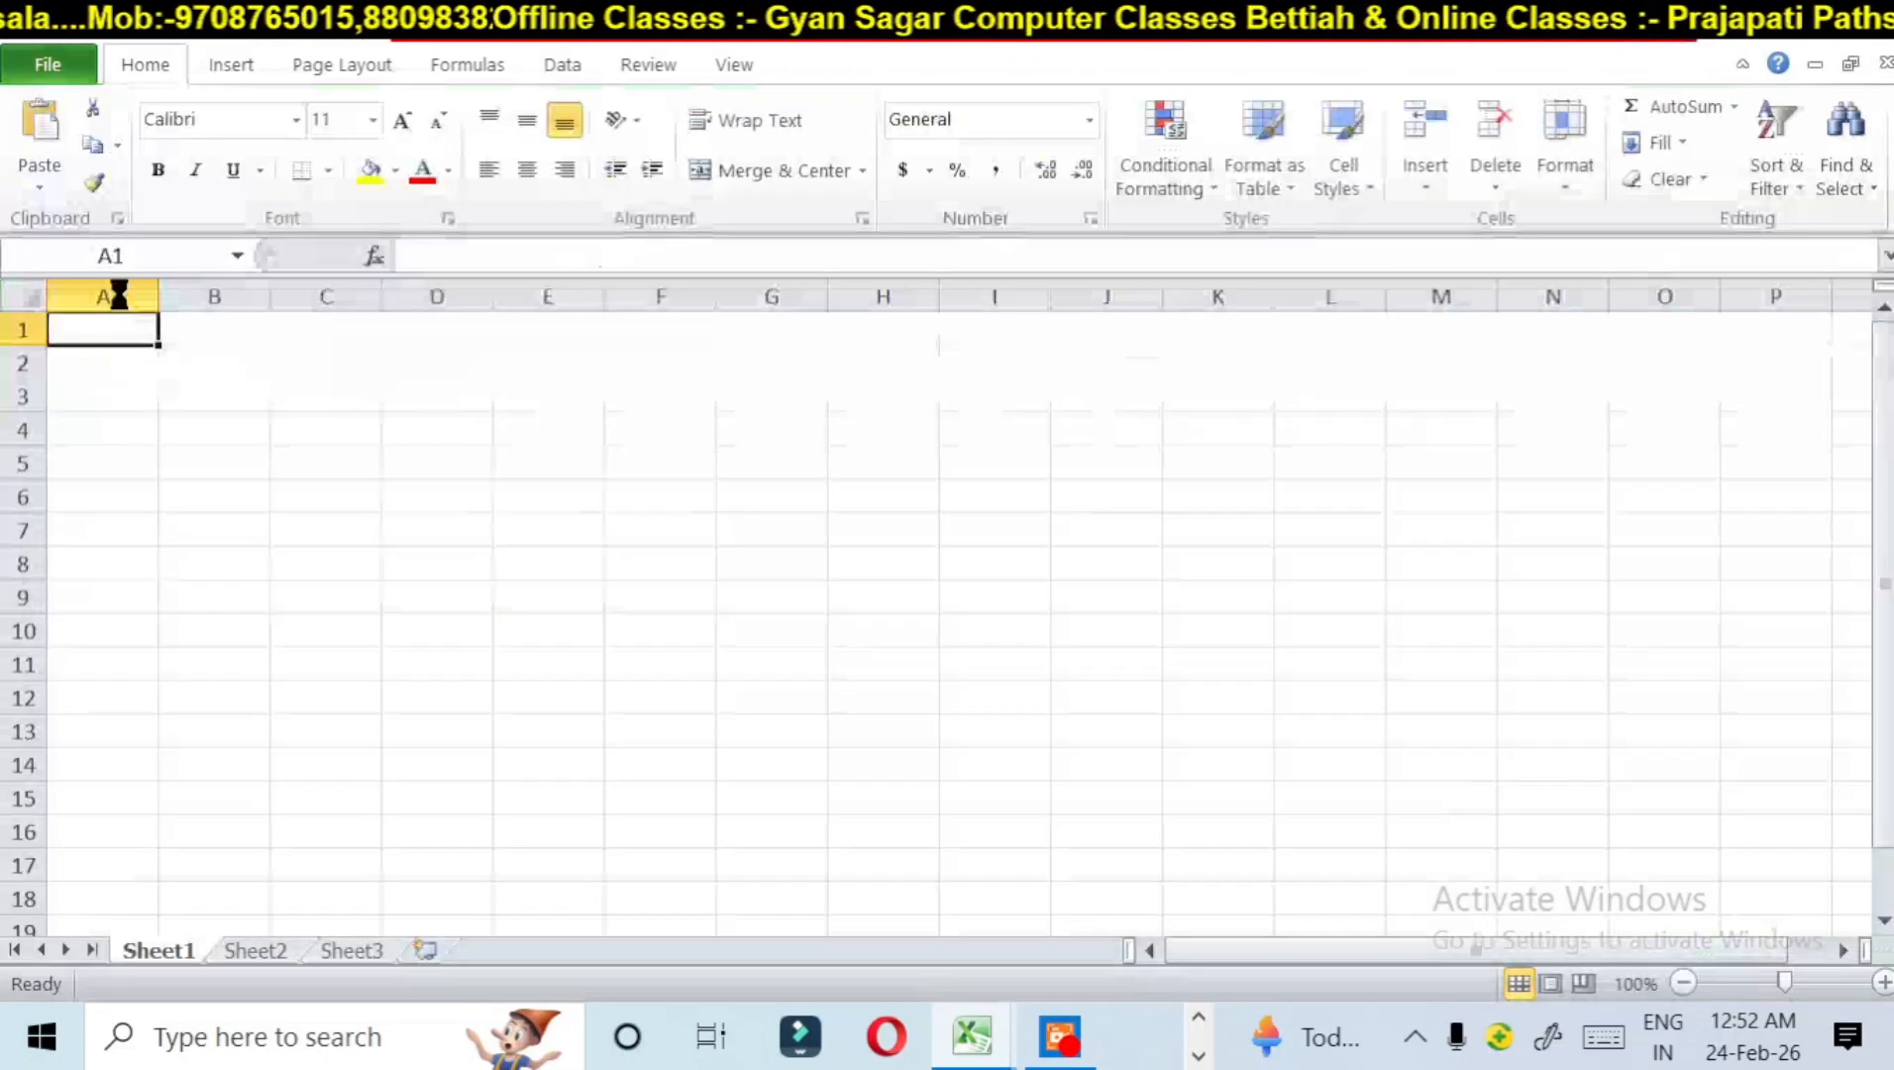
{"action": "left_click", "coordinate": [426, 530]}
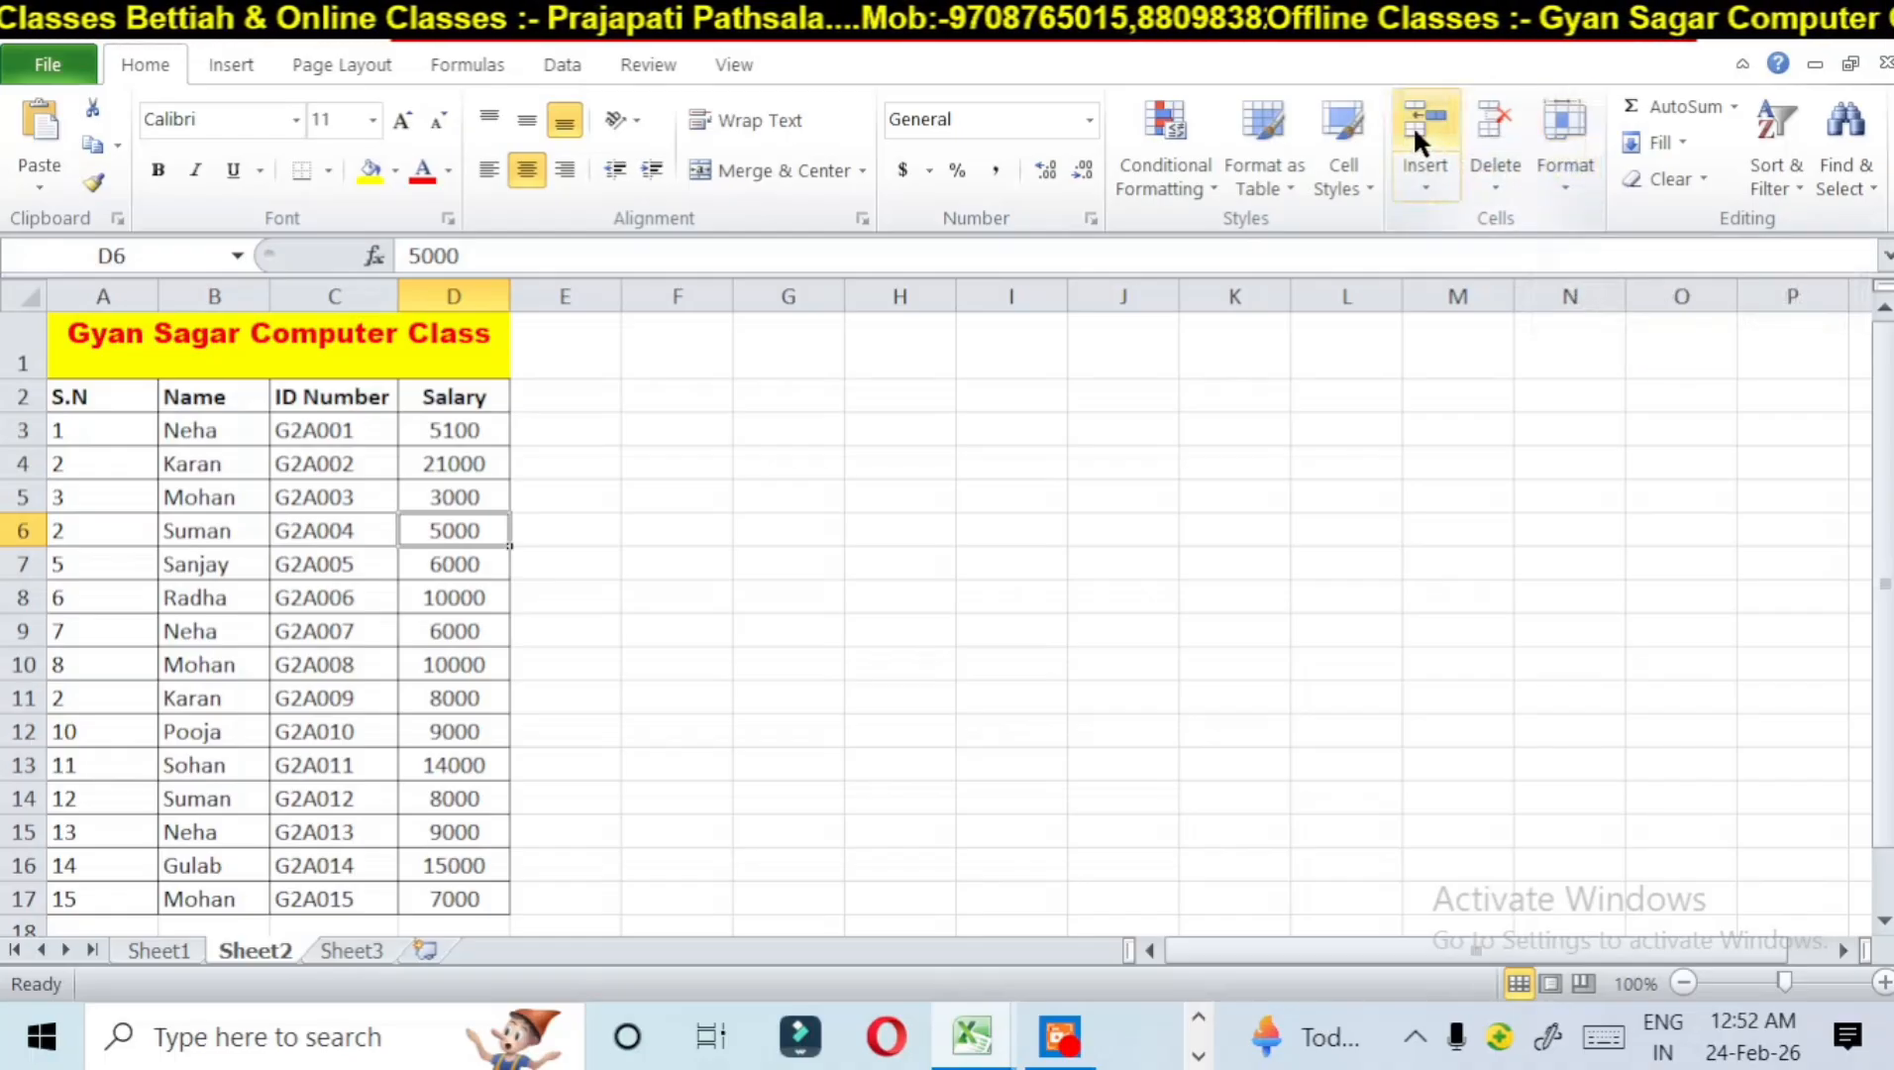
Step: Insert a blank sheet column before the ID Number column on Sheet2
{"action": "left_click", "coordinate": [1417, 168]}
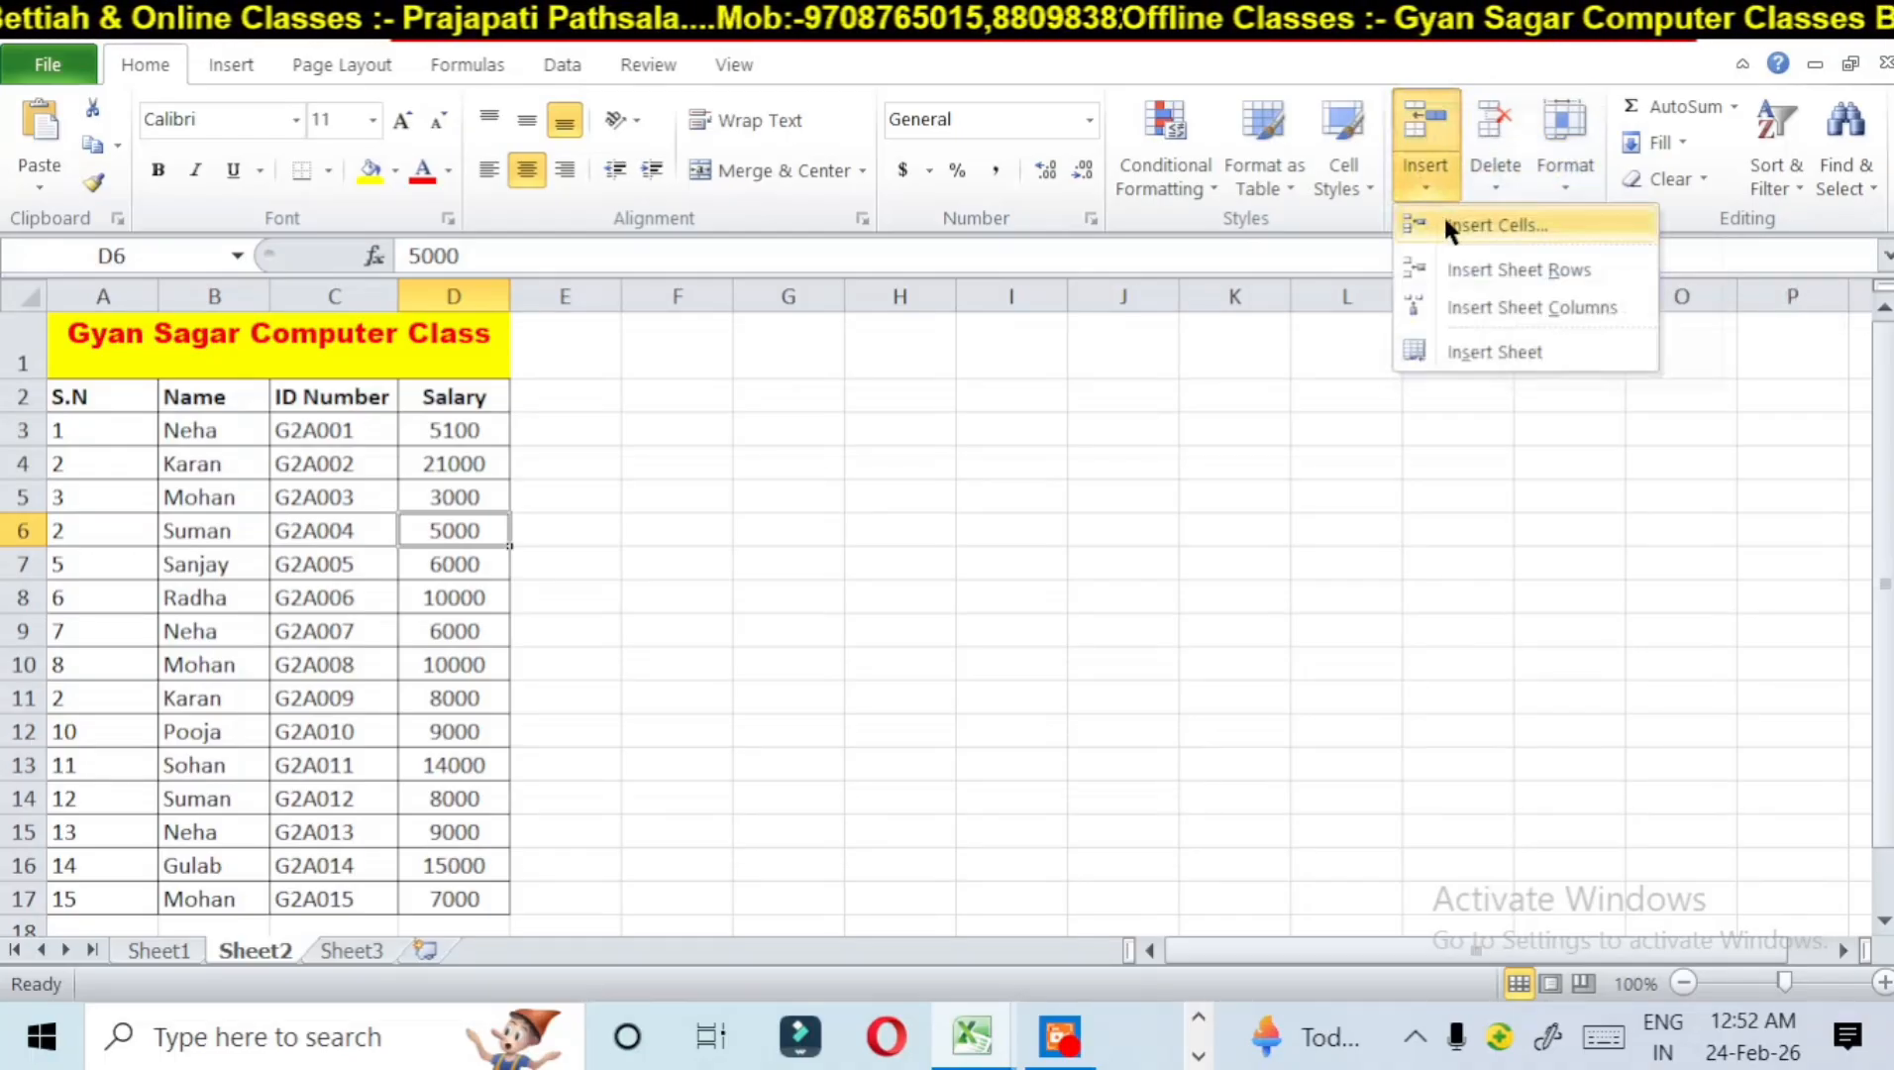
{"action": "left_click", "coordinate": [480, 503]}
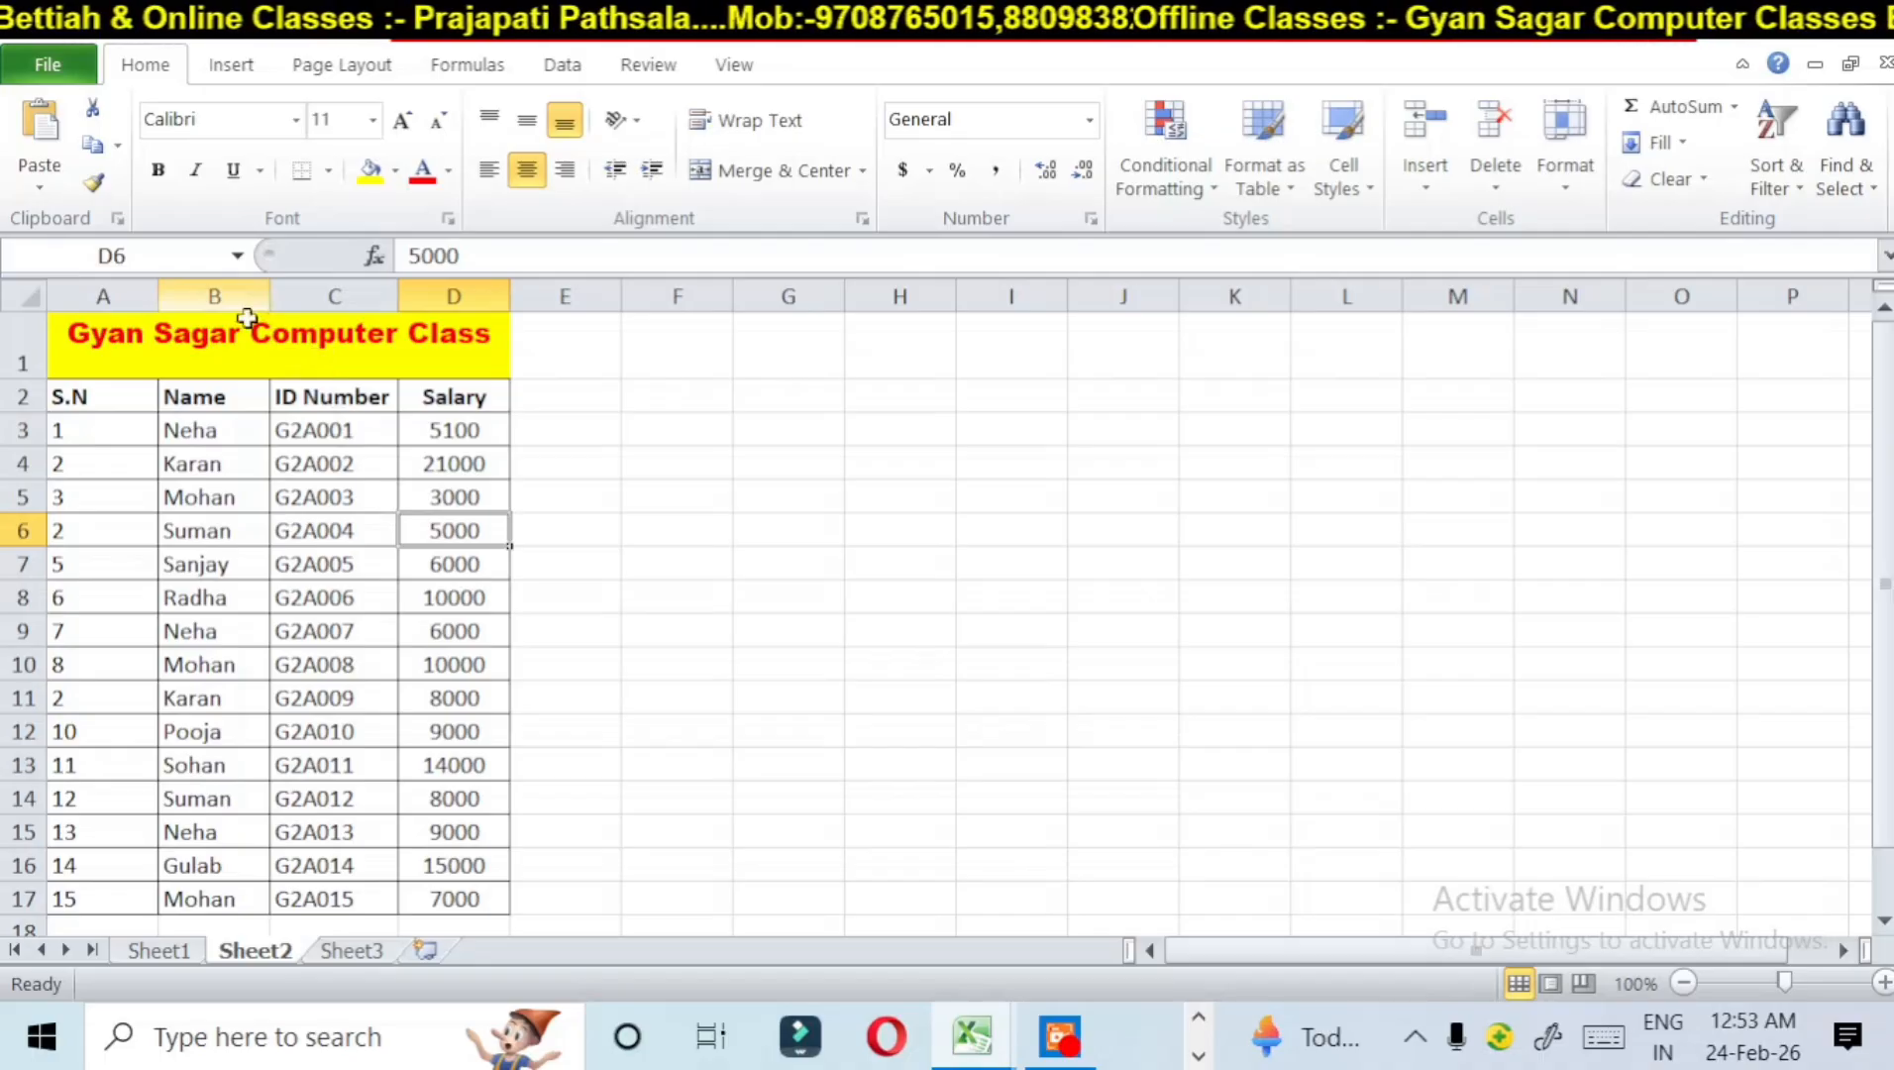
{"action": "left_click", "coordinate": [322, 288]}
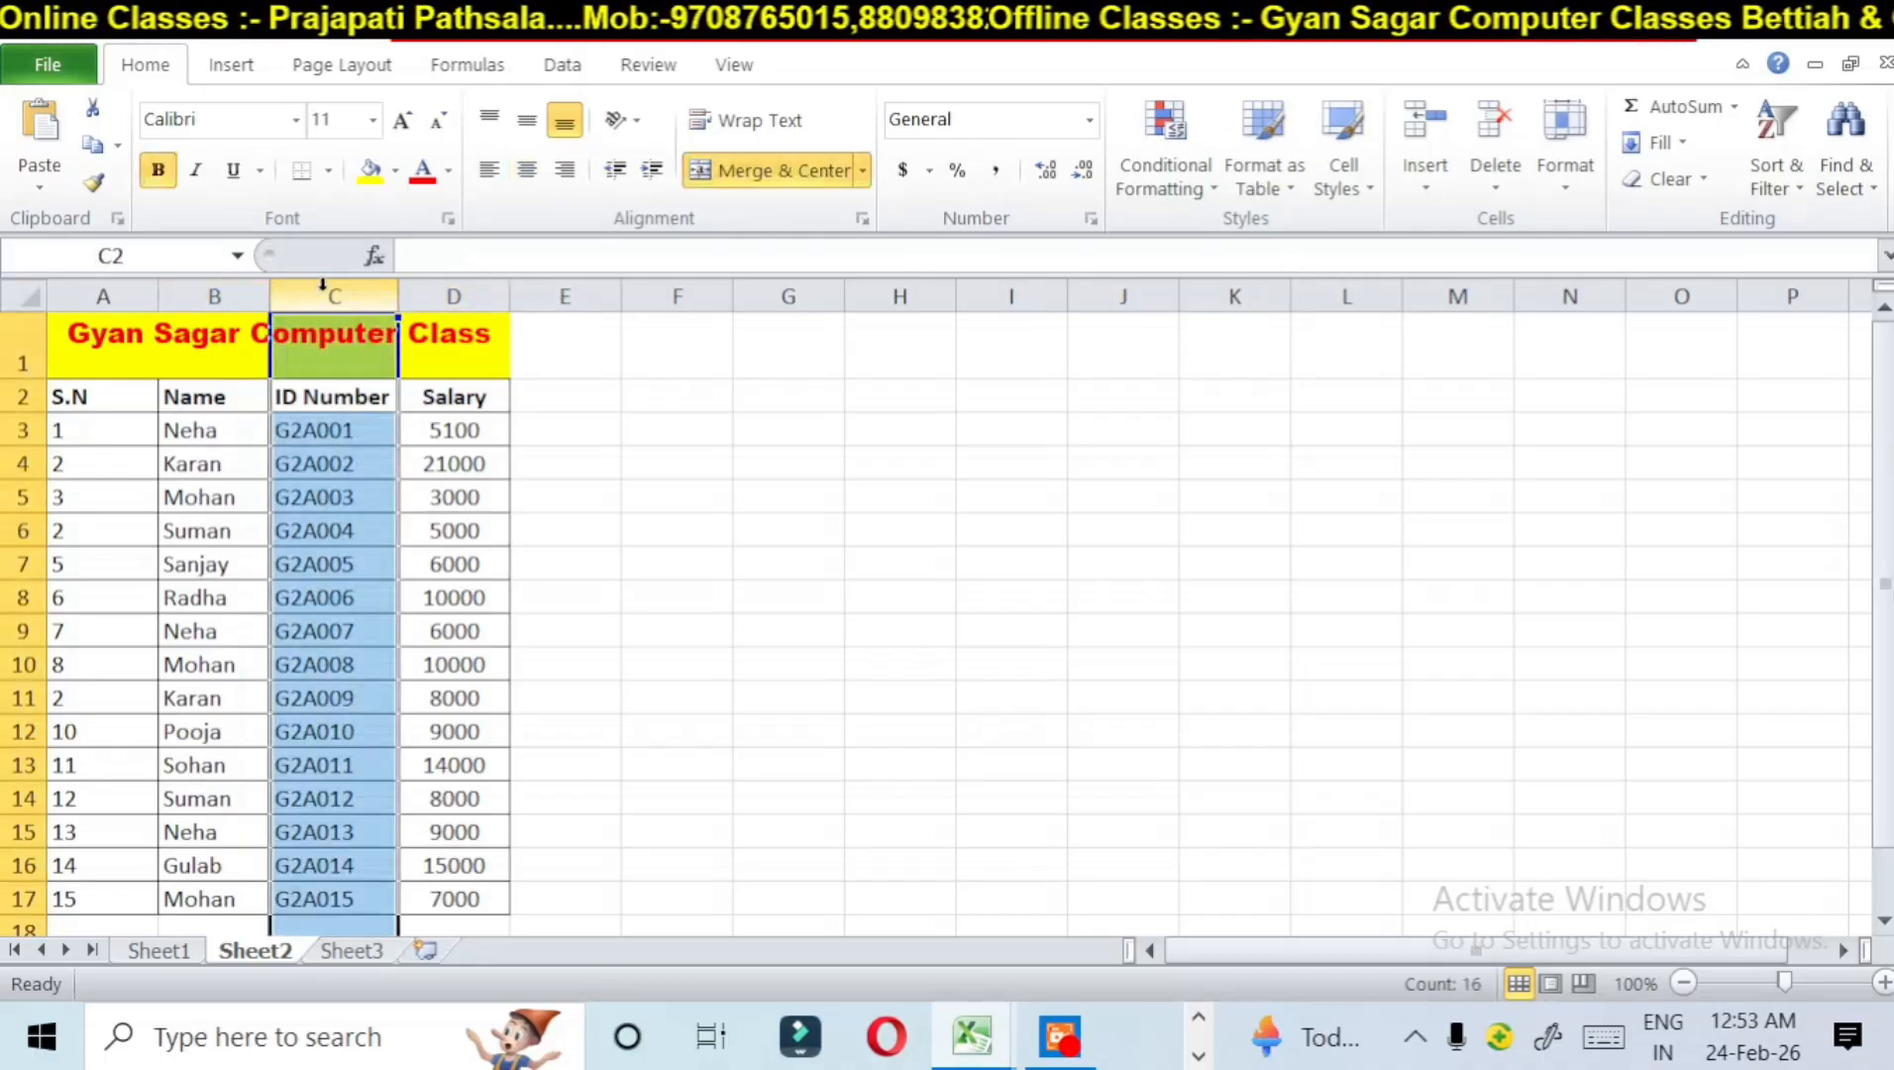
{"action": "left_click", "coordinate": [1417, 171]}
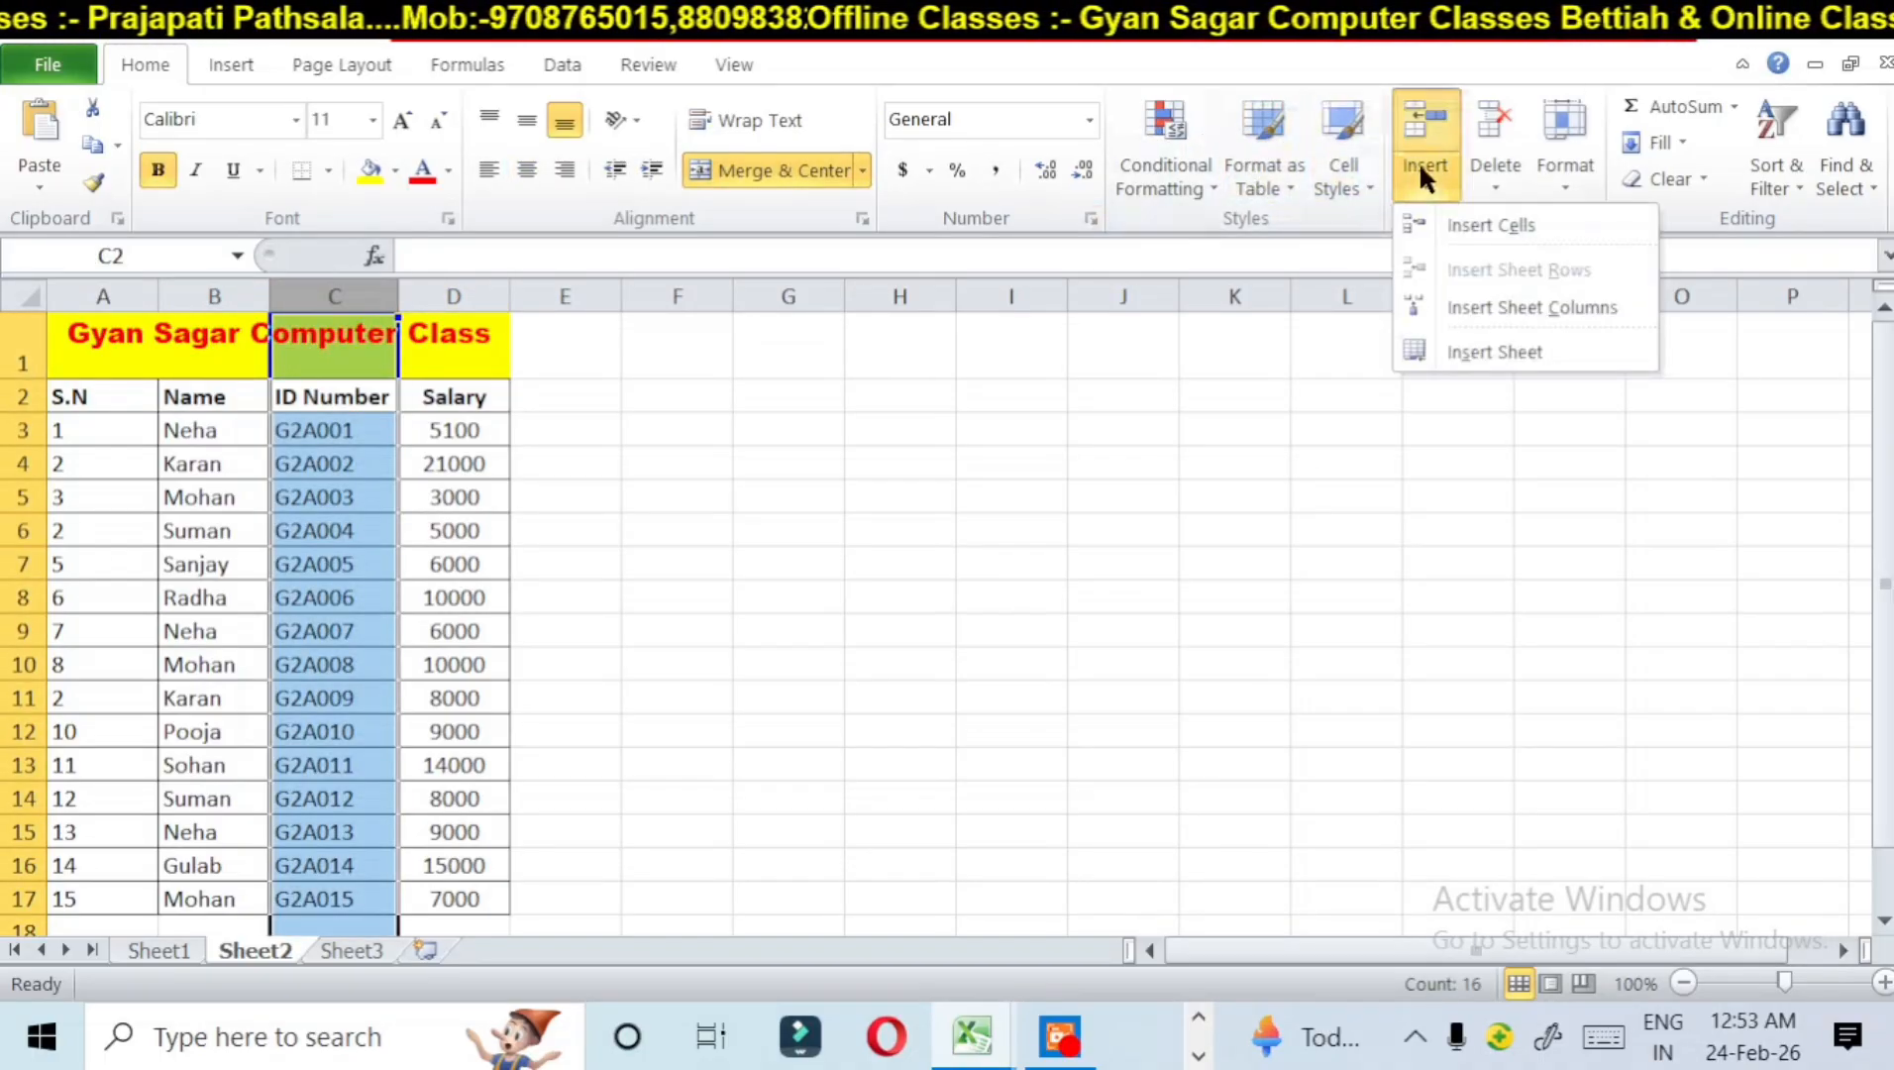
{"action": "left_click", "coordinate": [1476, 302]}
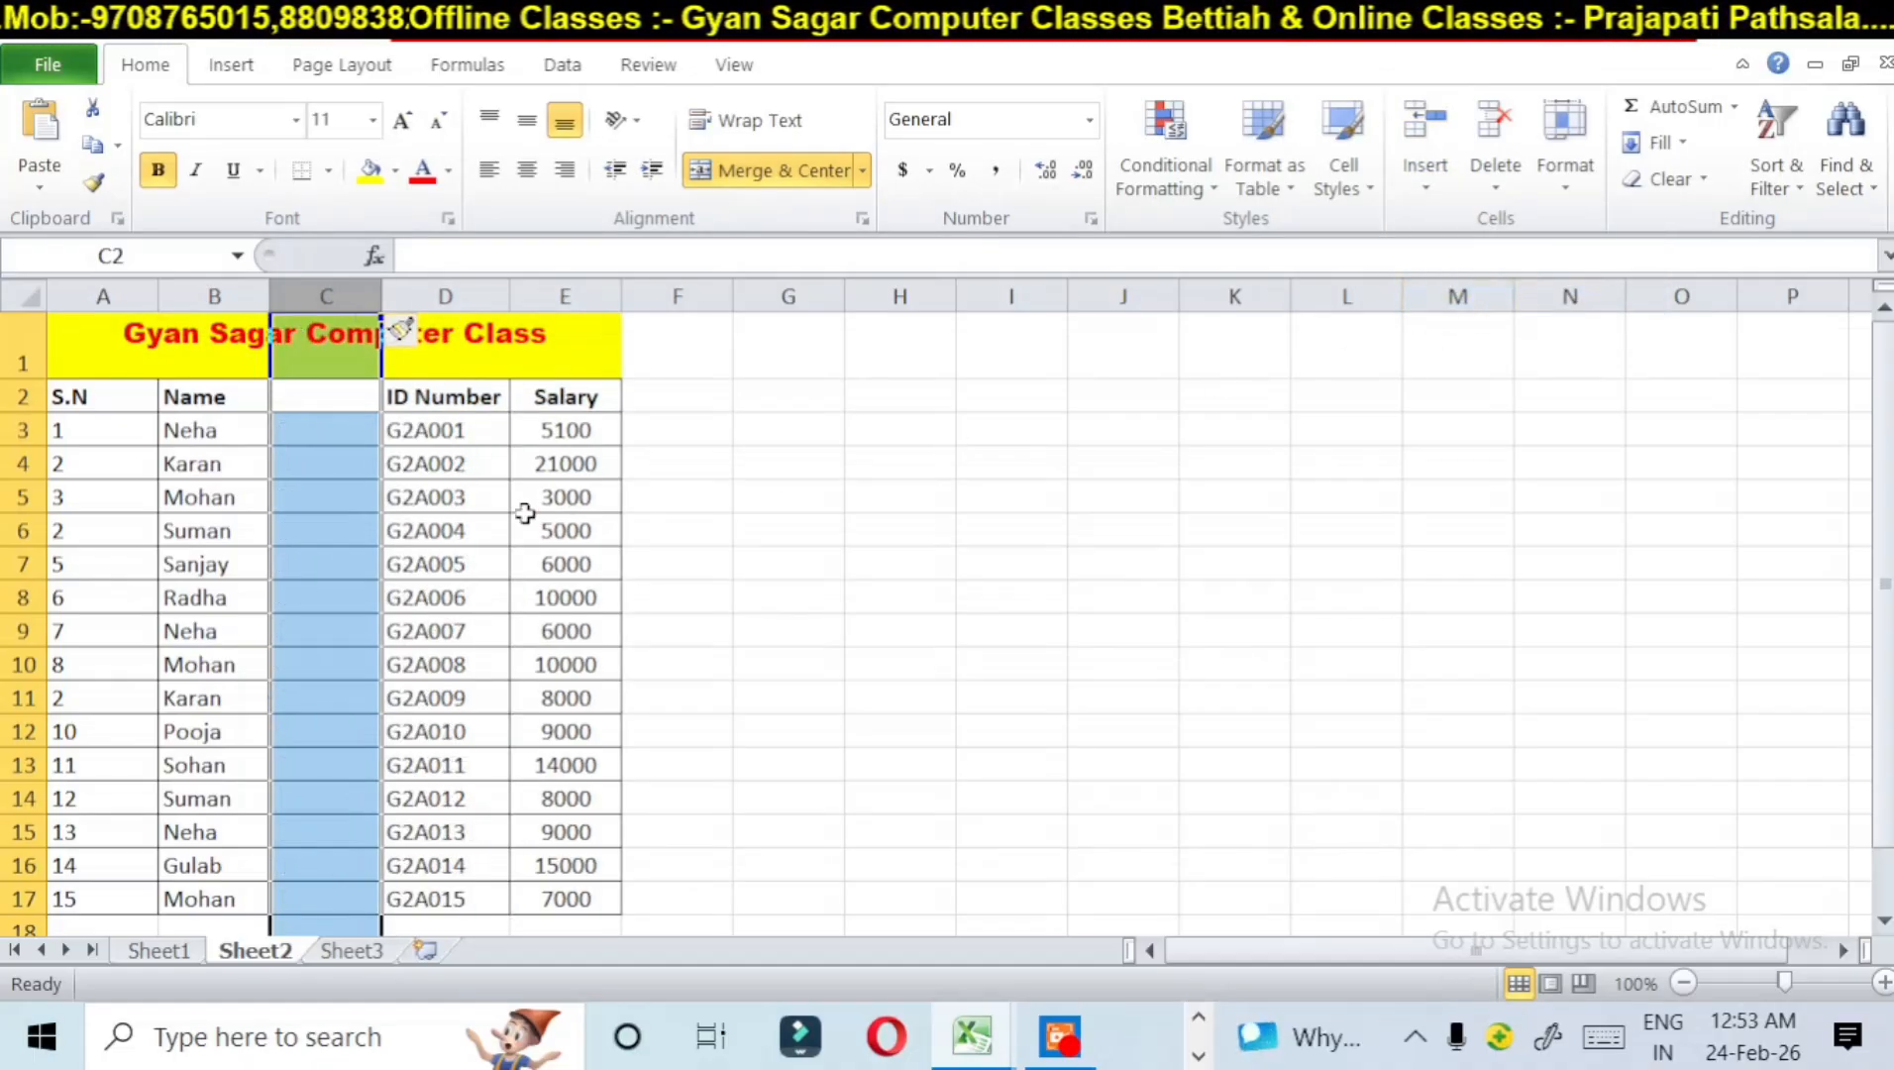
{"action": "left_click", "coordinate": [336, 468]}
{"action": "left_click", "coordinate": [310, 396]}
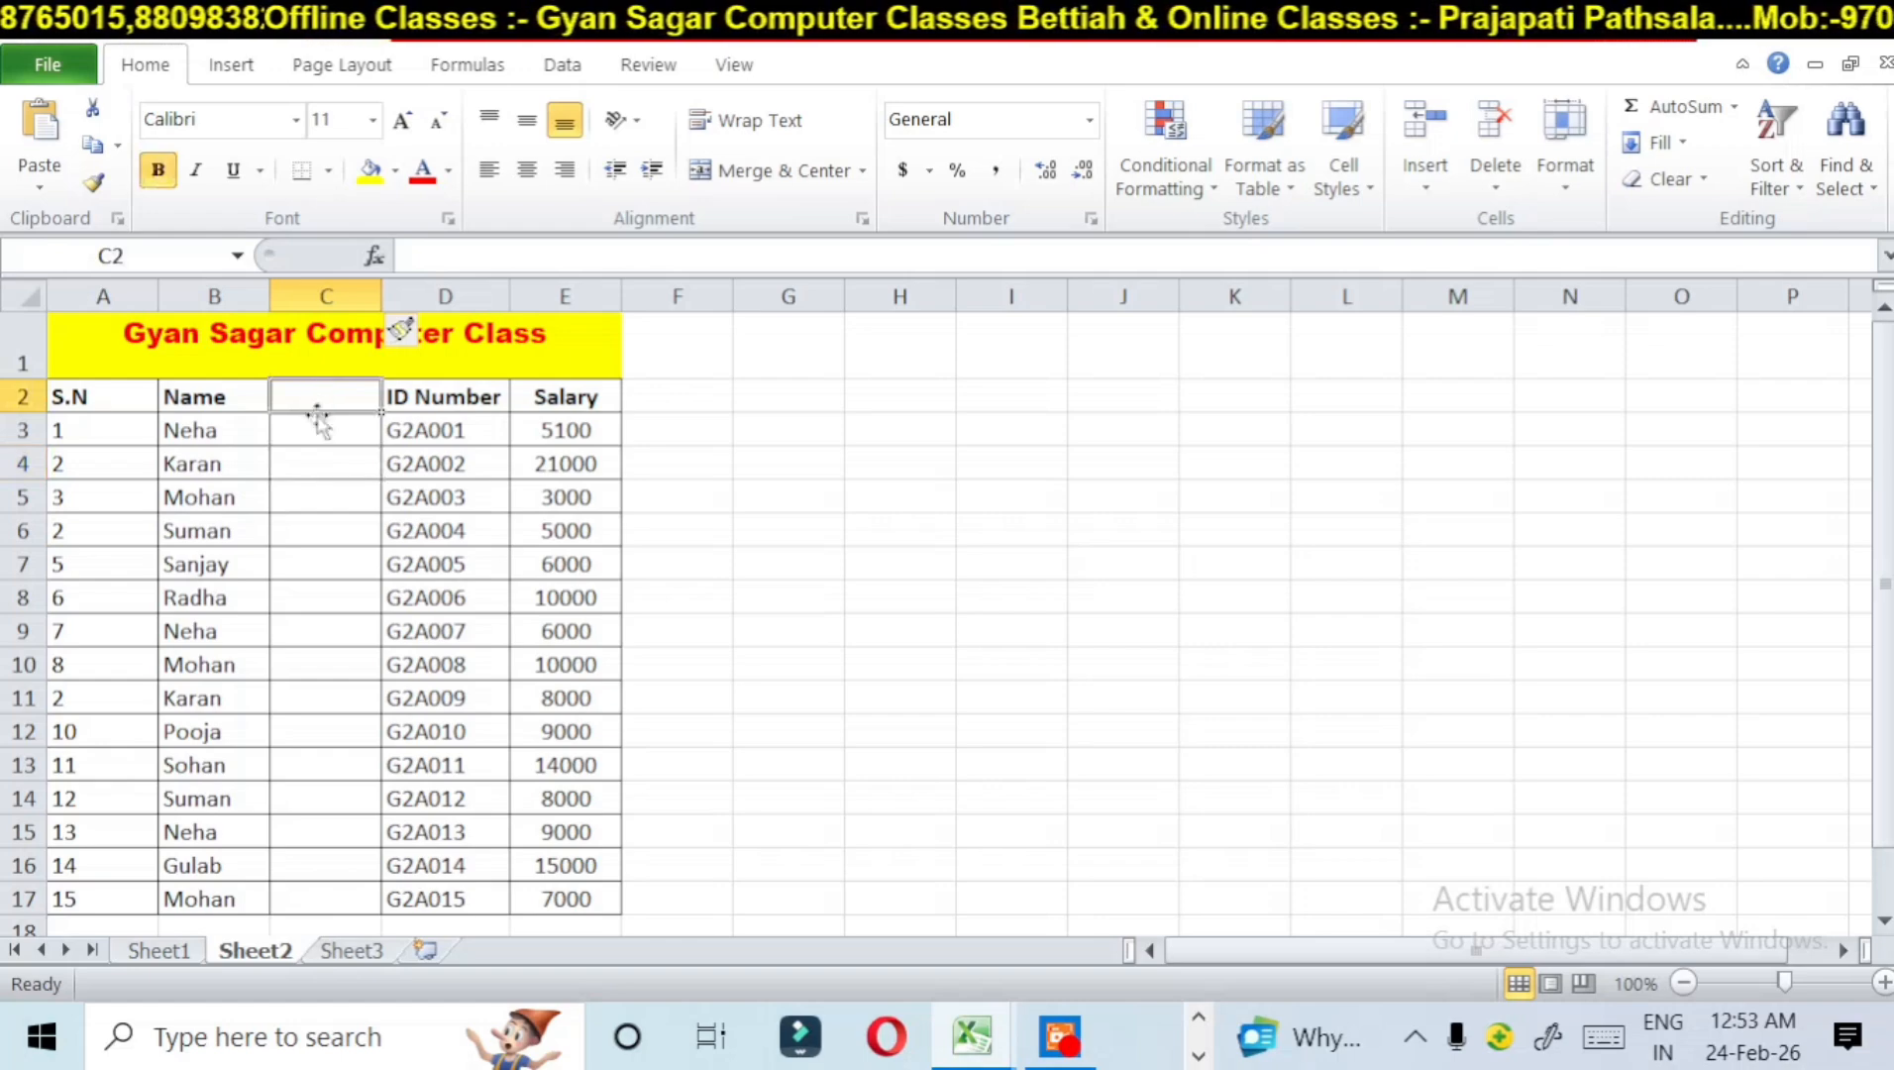
{"action": "left_click", "coordinate": [321, 431]}
{"action": "left_click", "coordinate": [321, 462]}
{"action": "left_click", "coordinate": [326, 523]}
{"action": "left_click", "coordinate": [335, 561]}
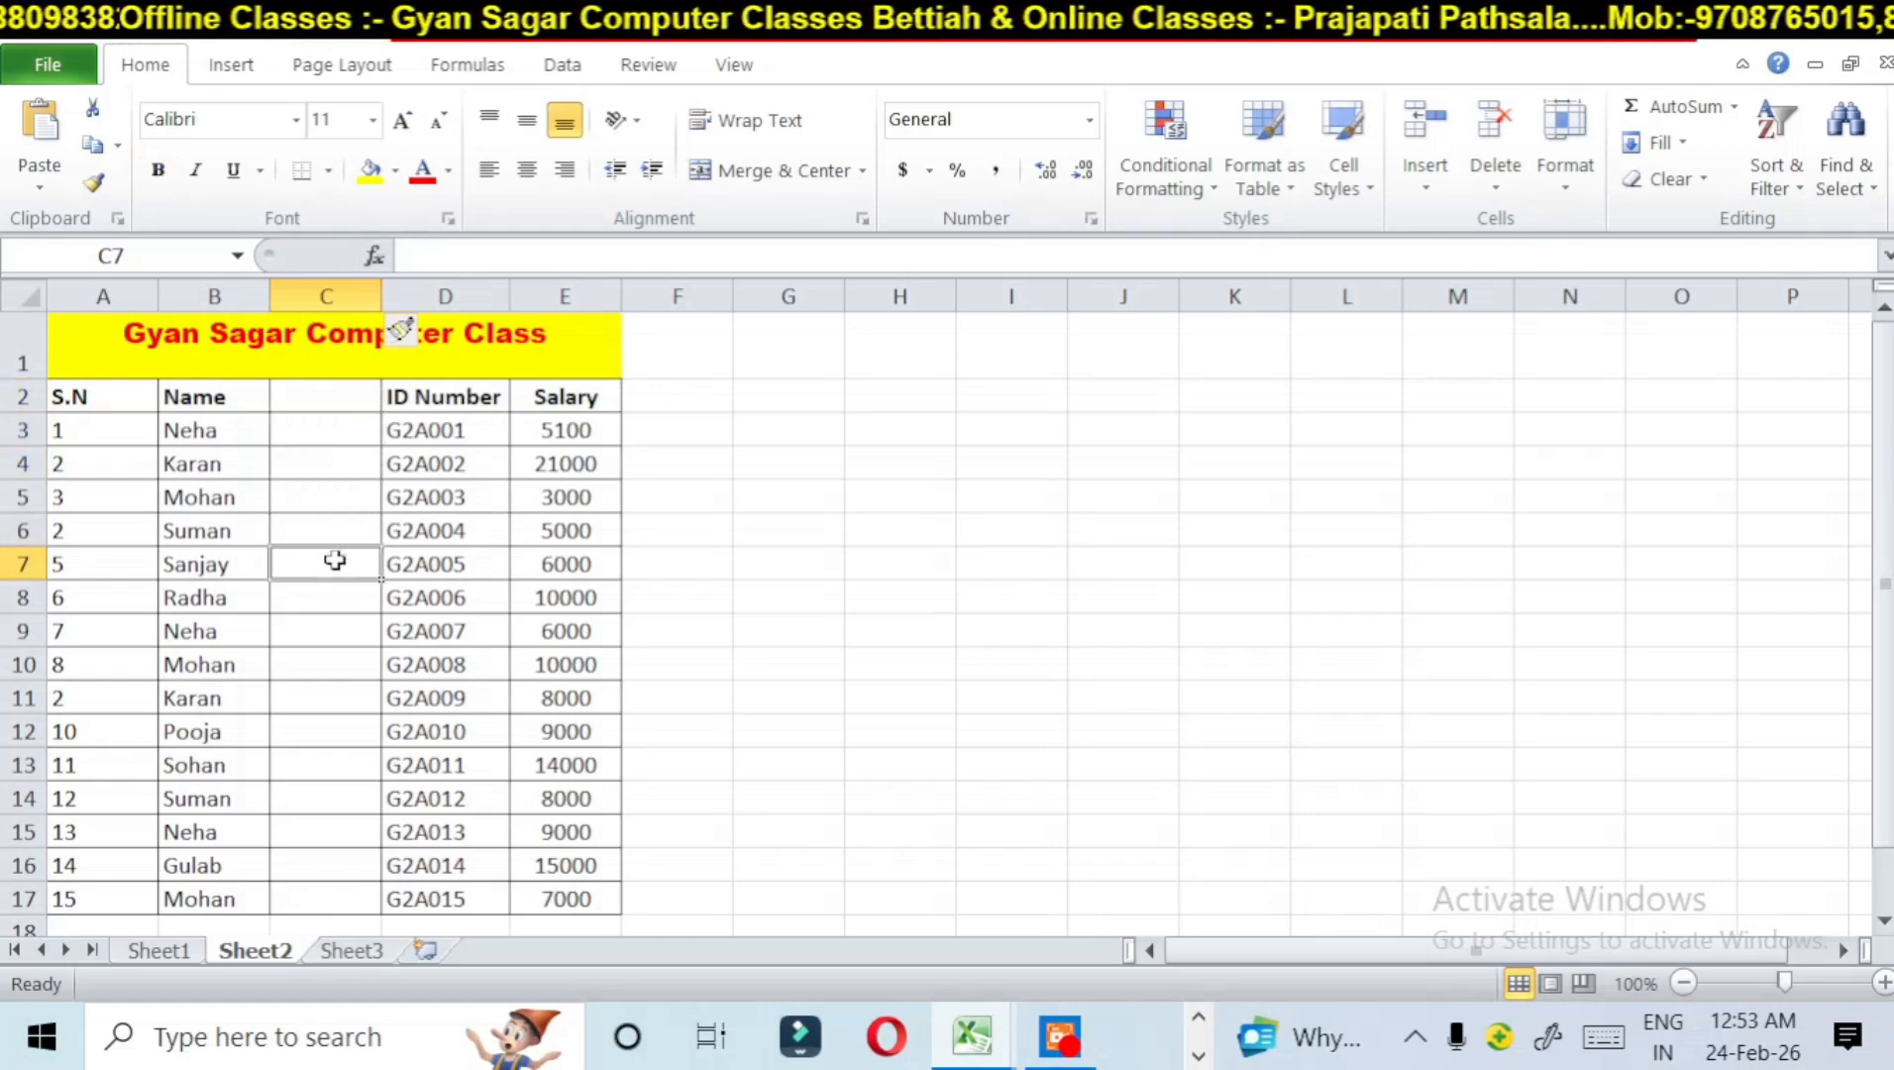
{"action": "left_click", "coordinate": [326, 396]}
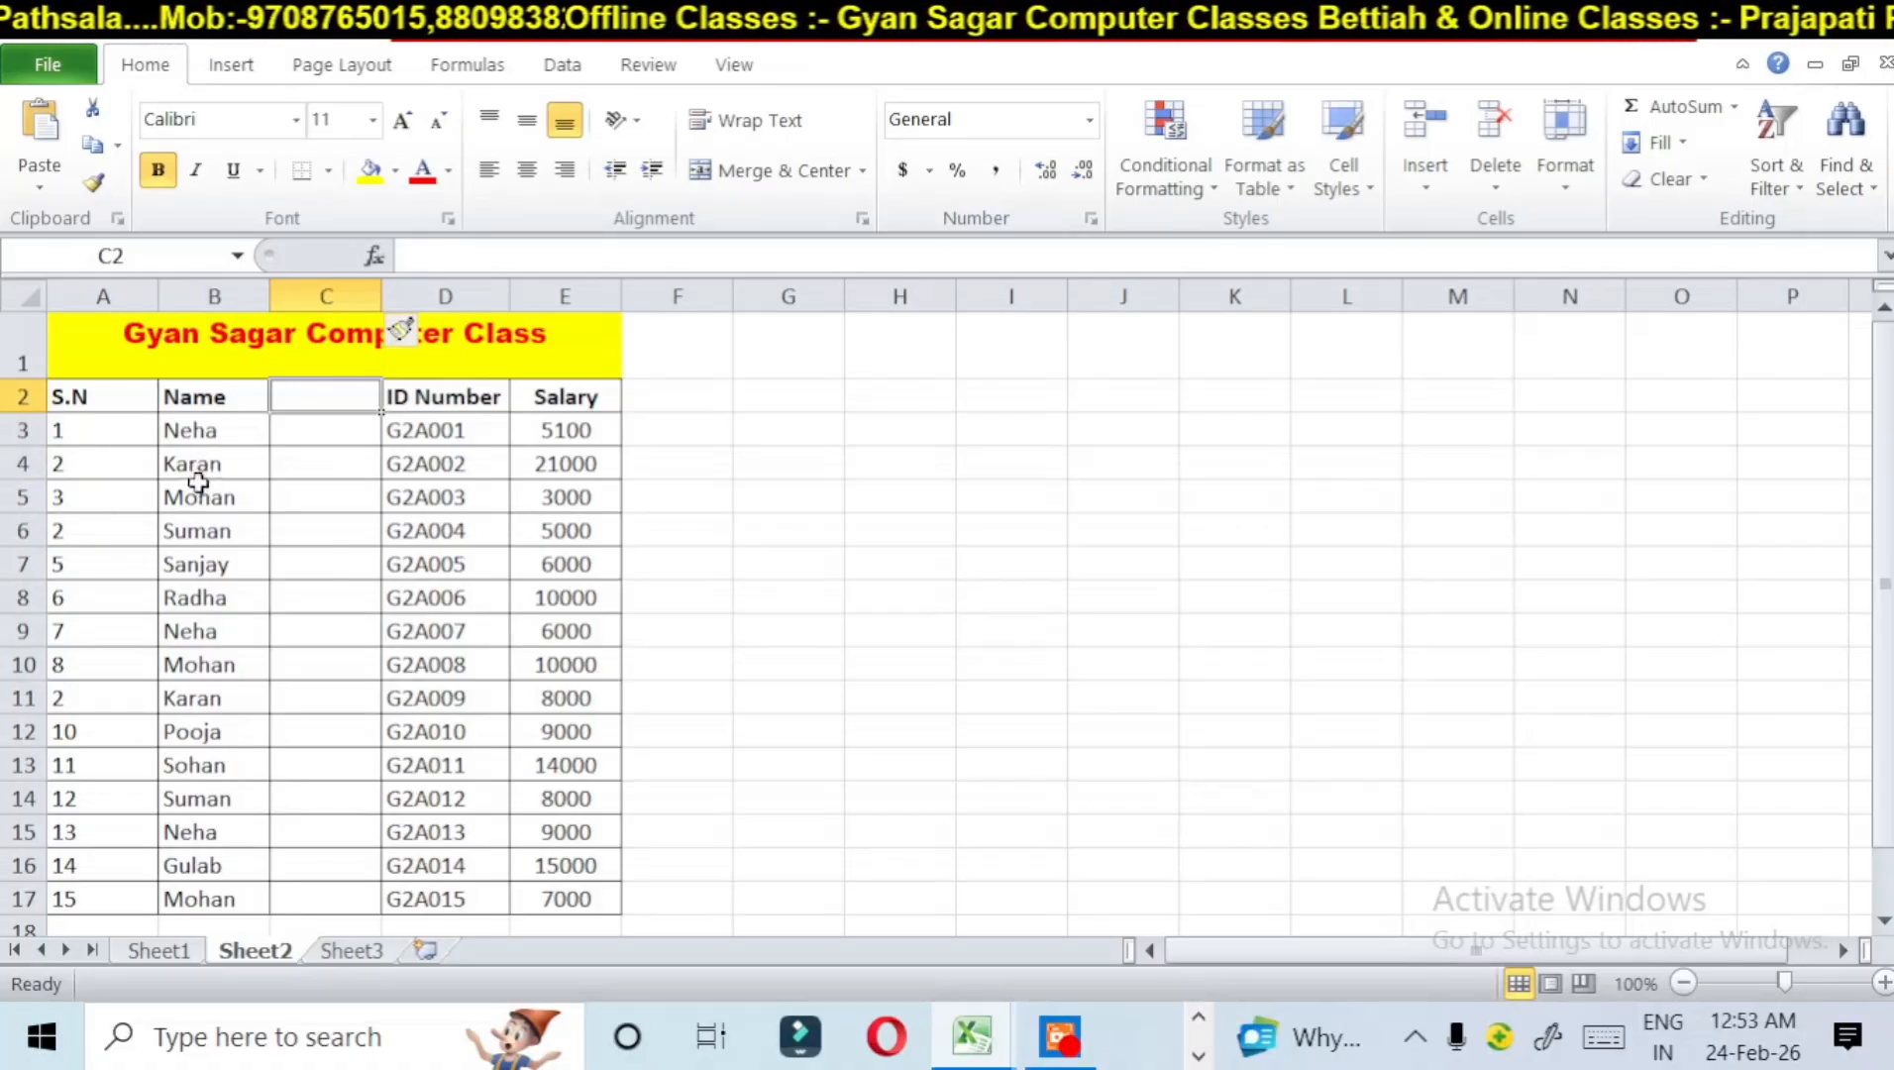
Step: Insert a blank sheet row above row 5, the entry with ID number G2A003
{"action": "left_click", "coordinate": [12, 487]}
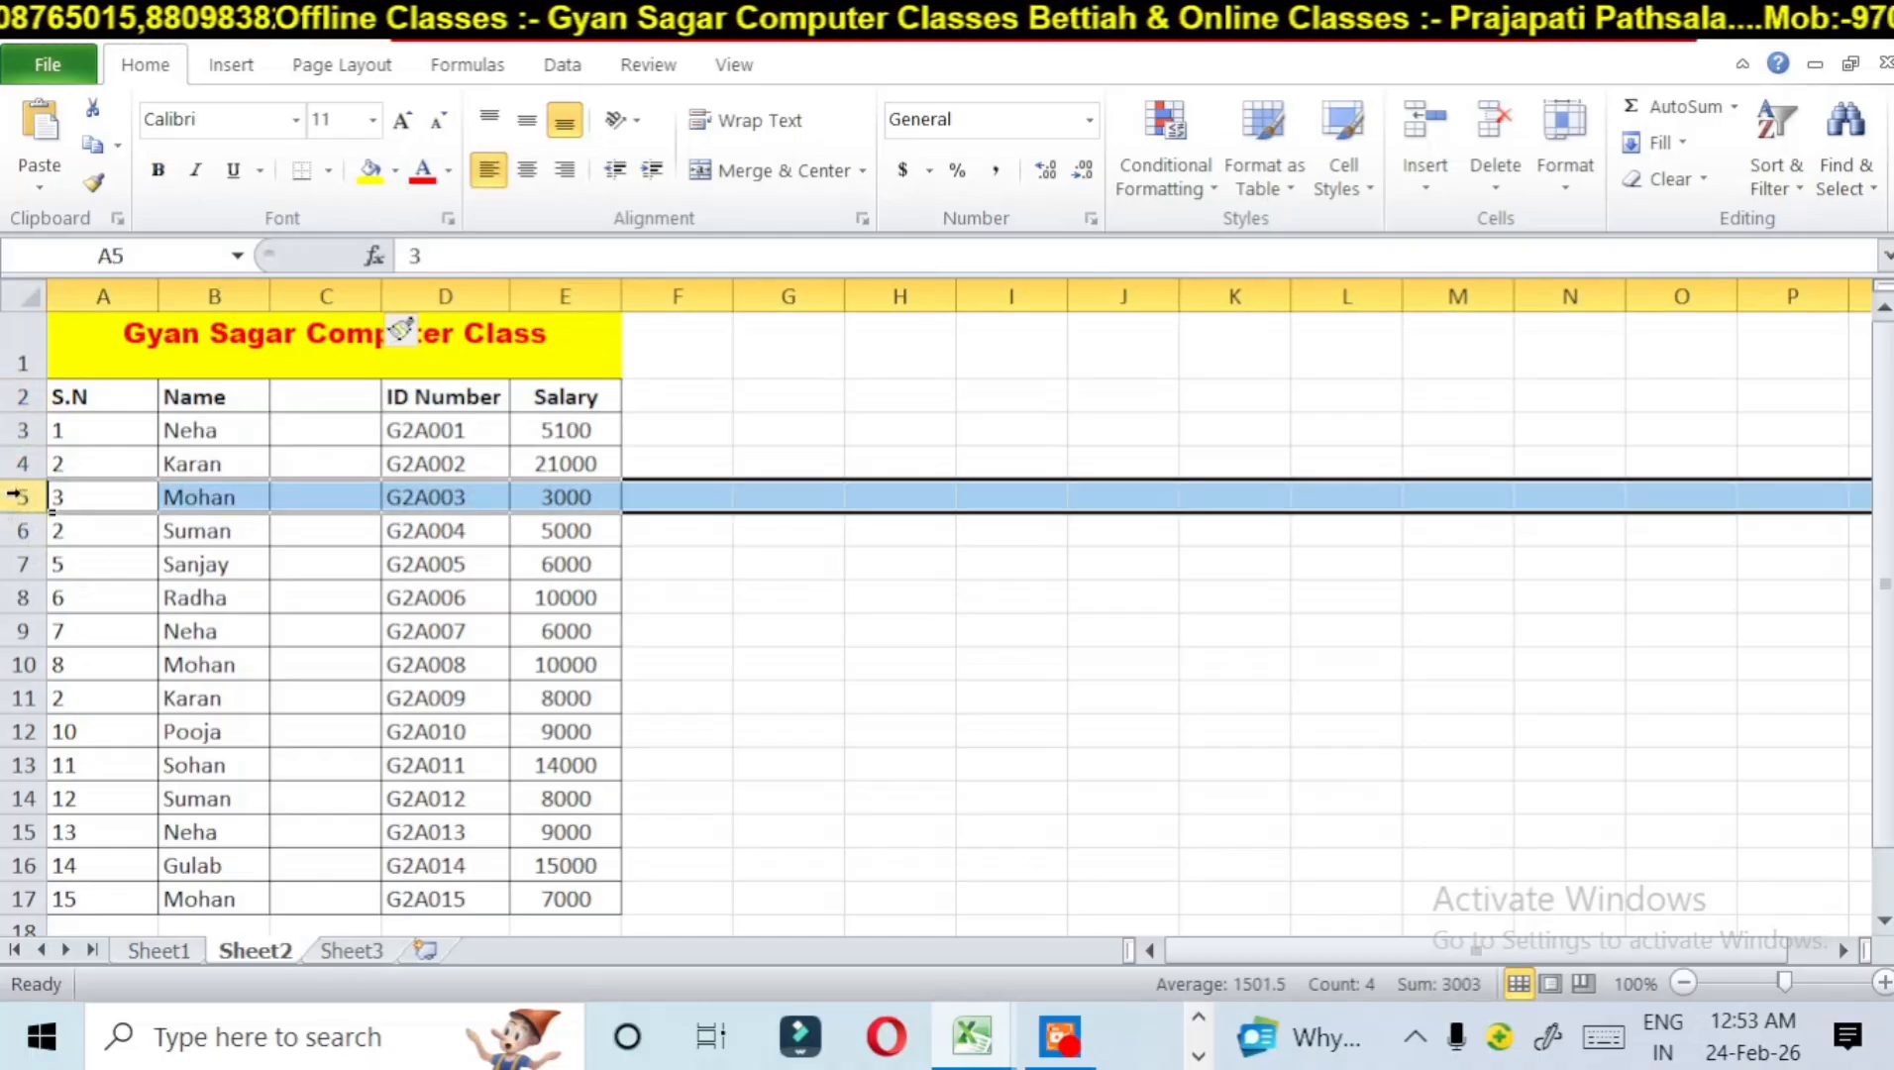
{"action": "left_click", "coordinate": [1408, 154]}
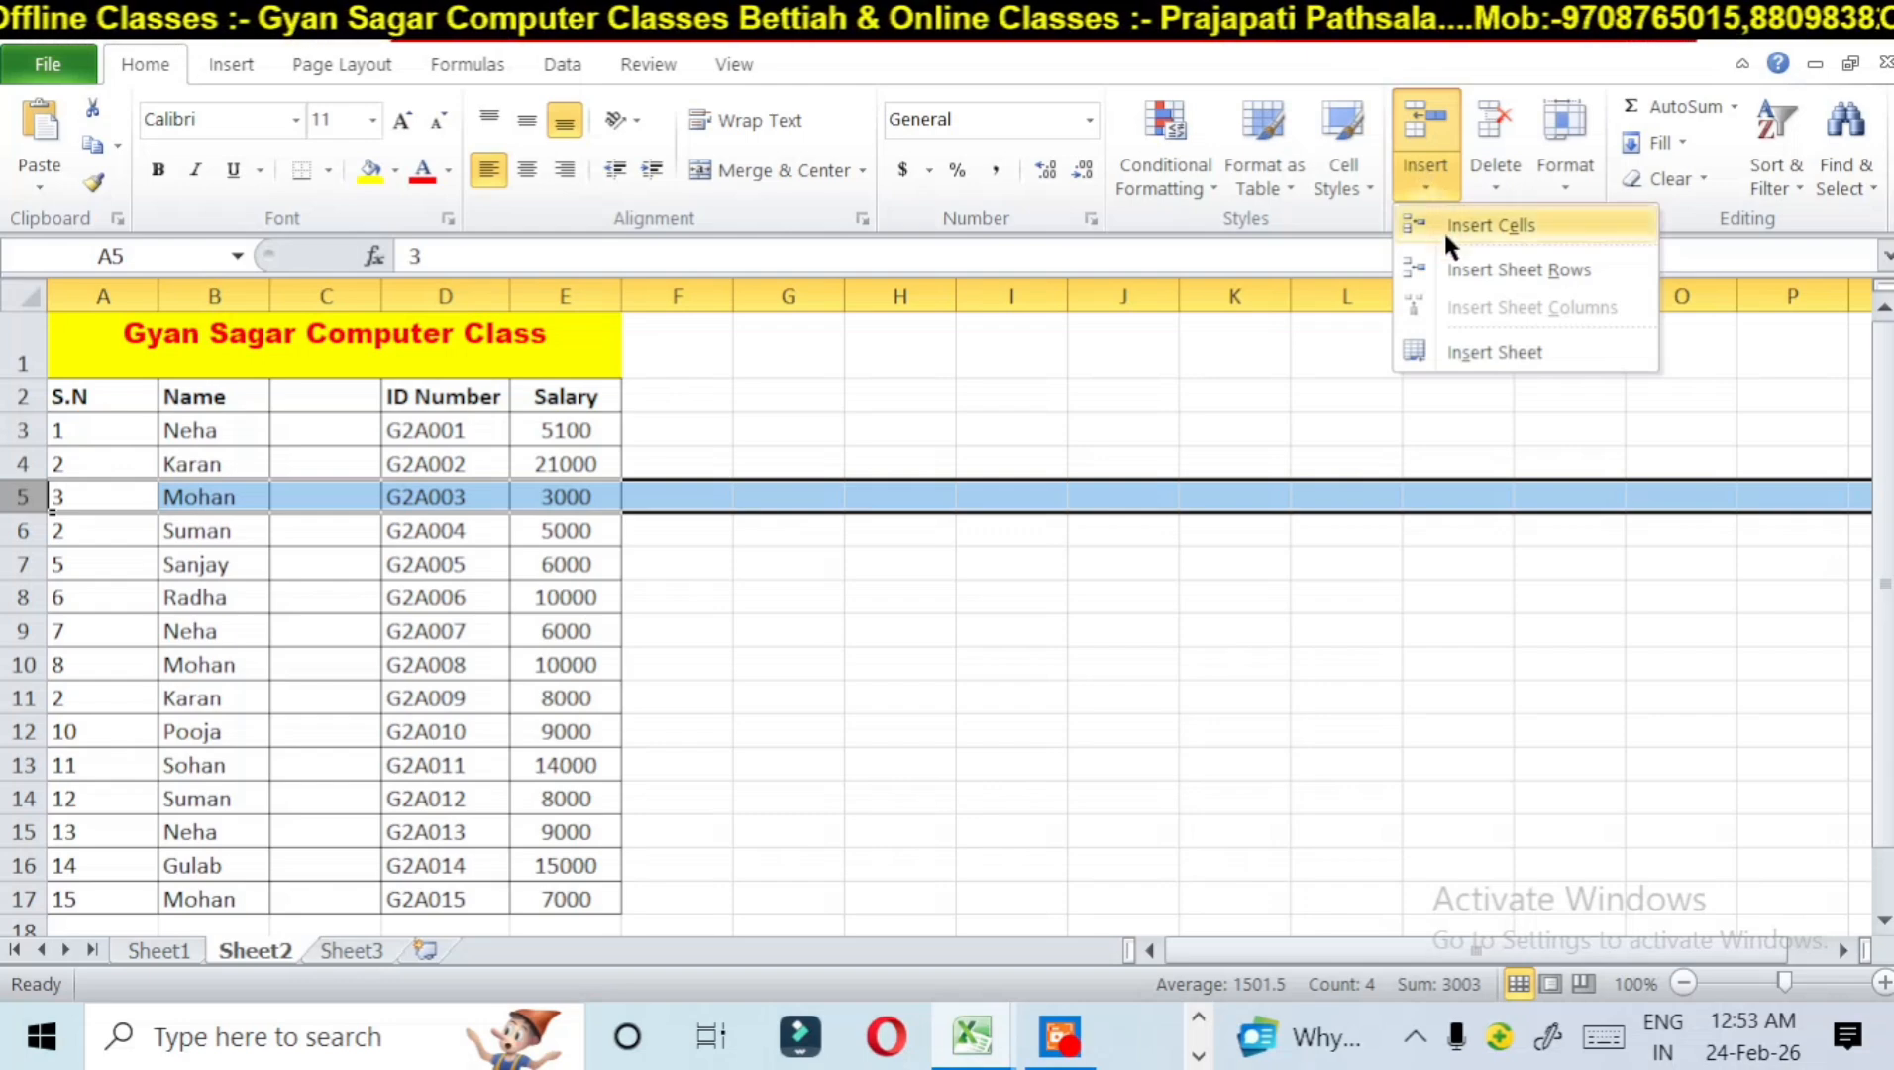
{"action": "left_click", "coordinate": [1456, 270]}
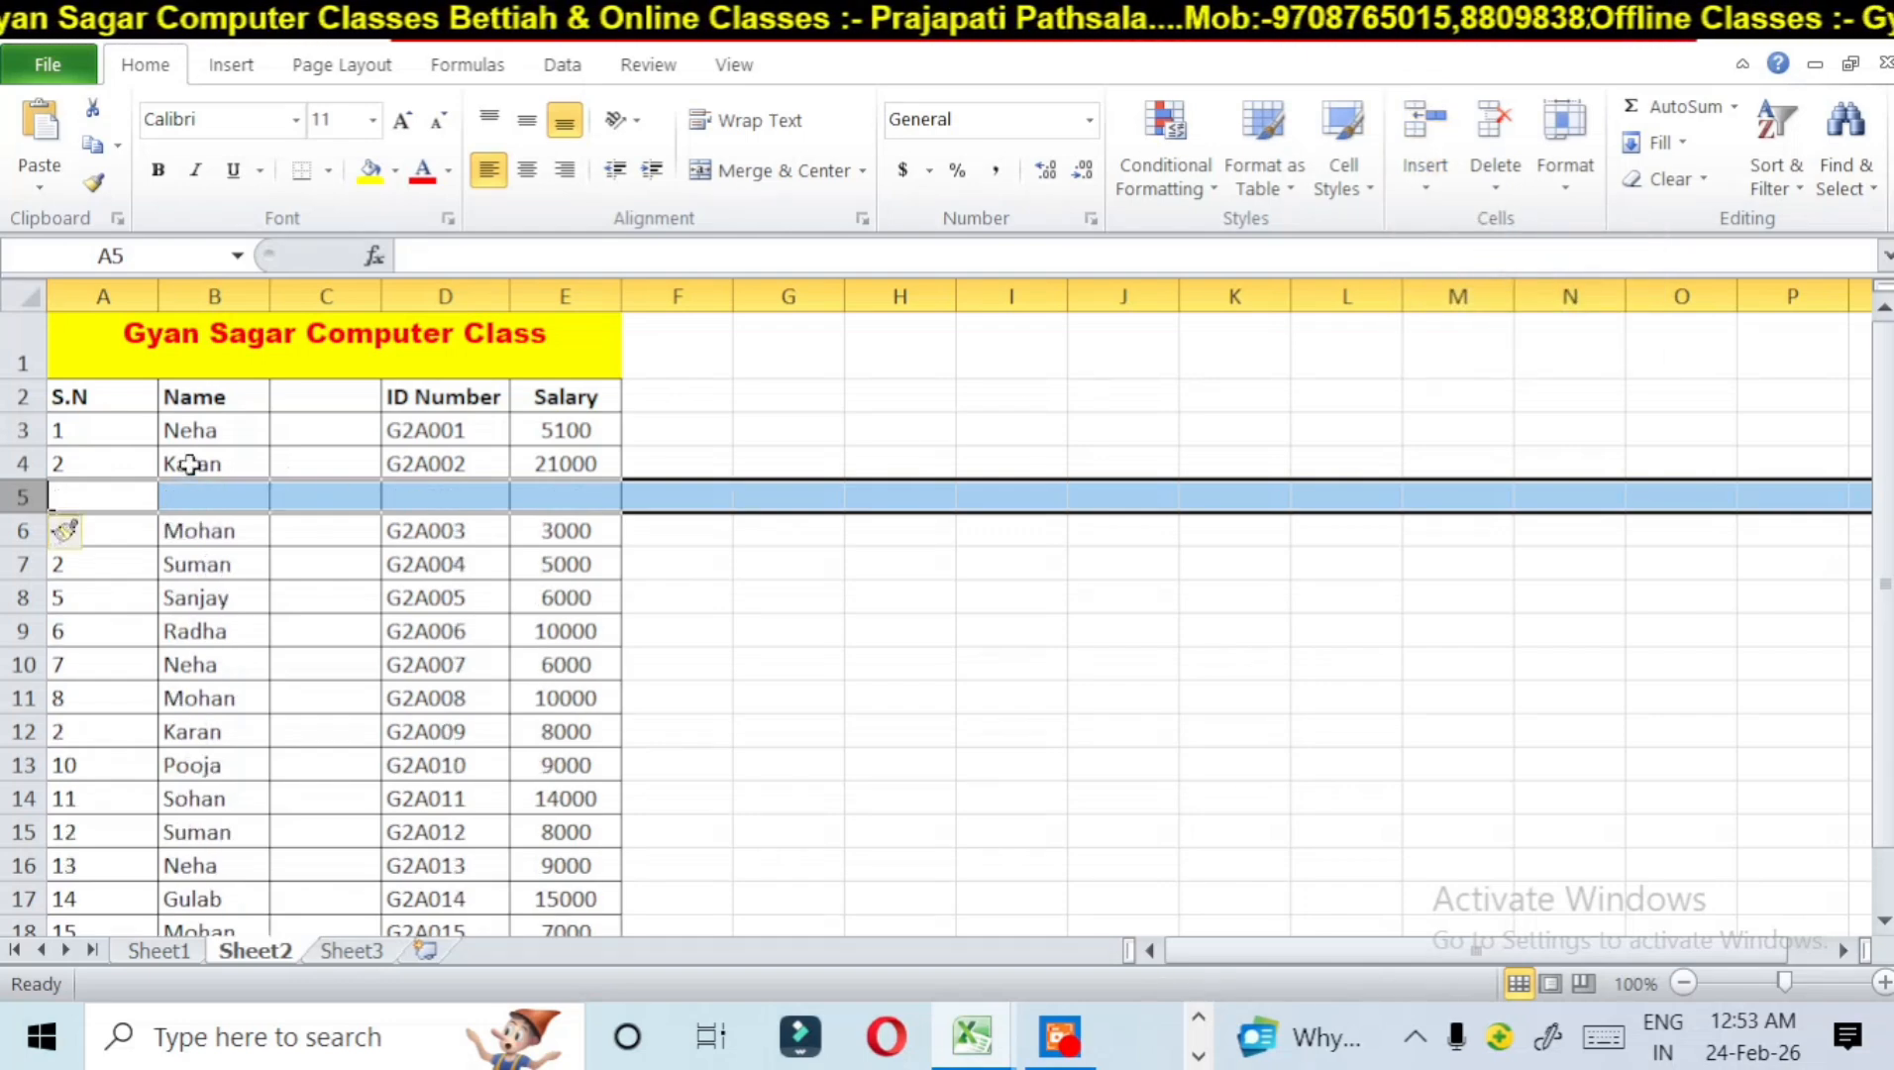
{"action": "left_click", "coordinate": [173, 498]}
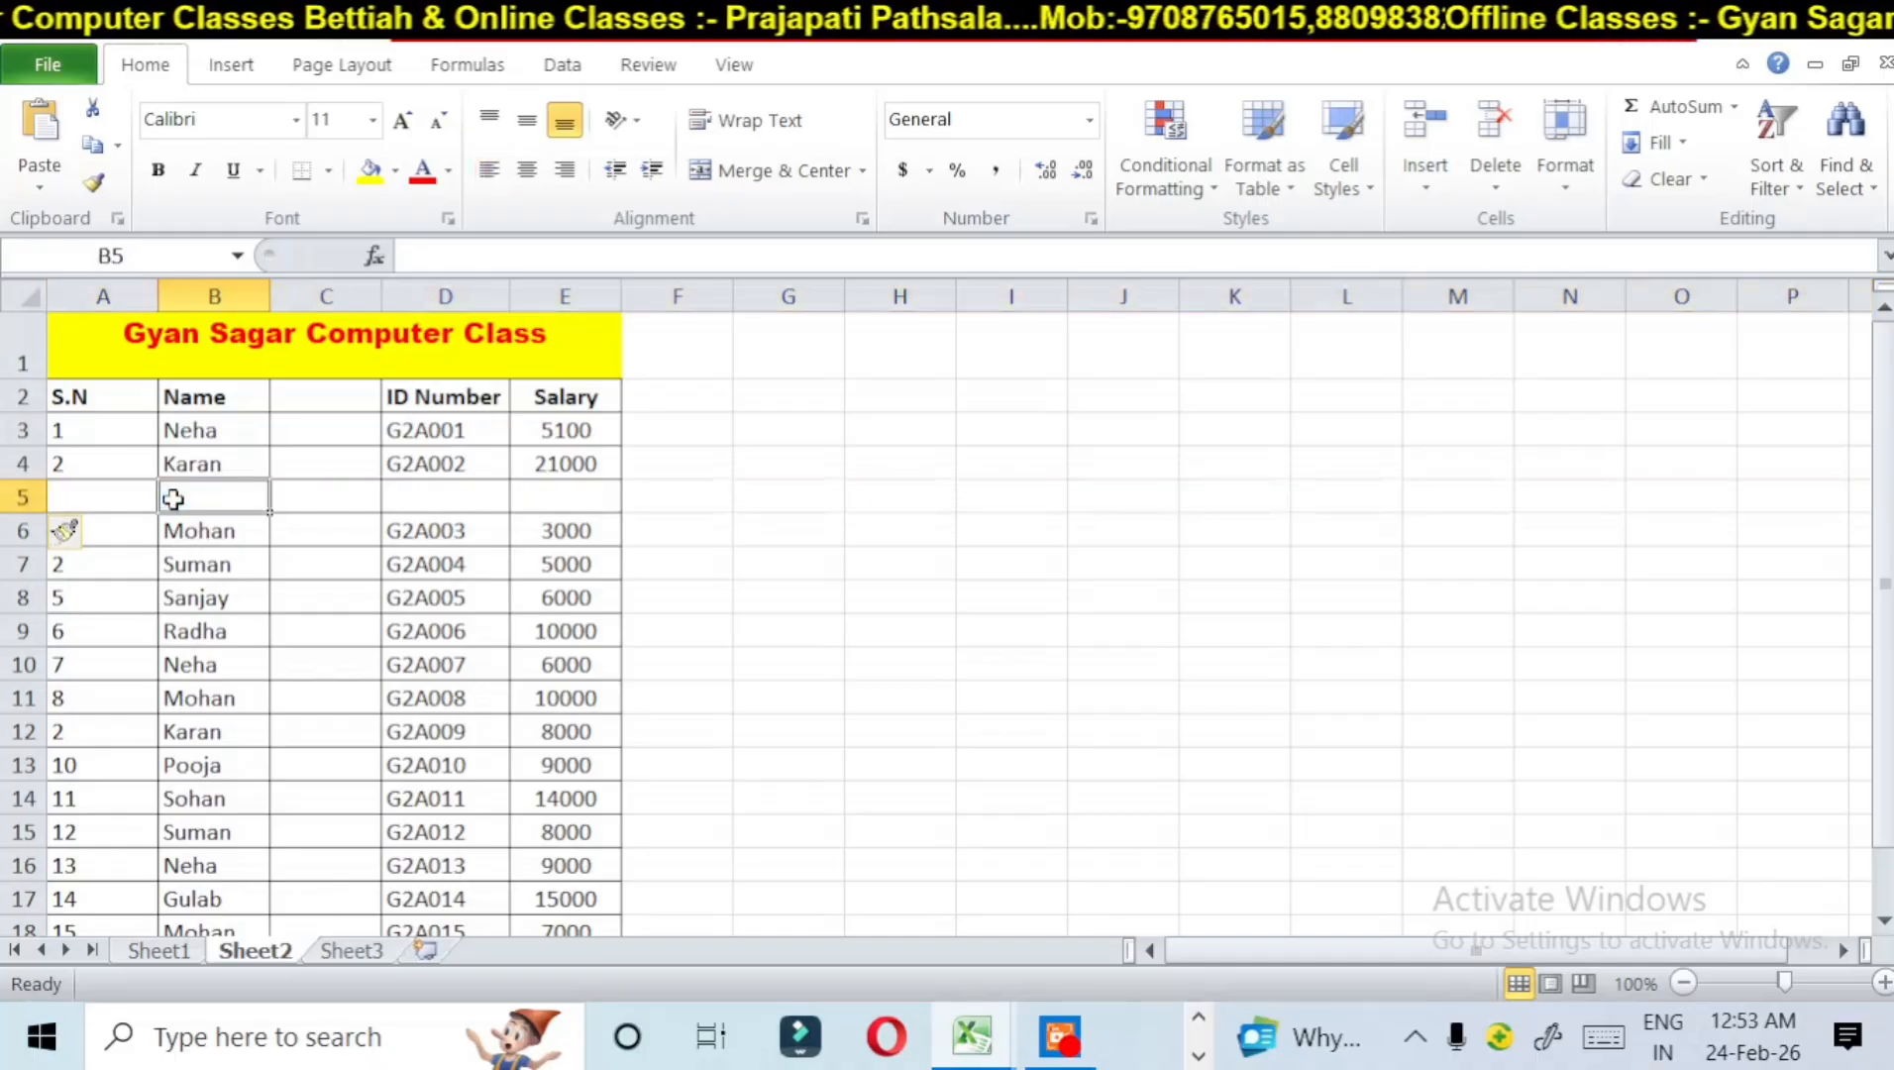
{"action": "left_click", "coordinate": [311, 486]}
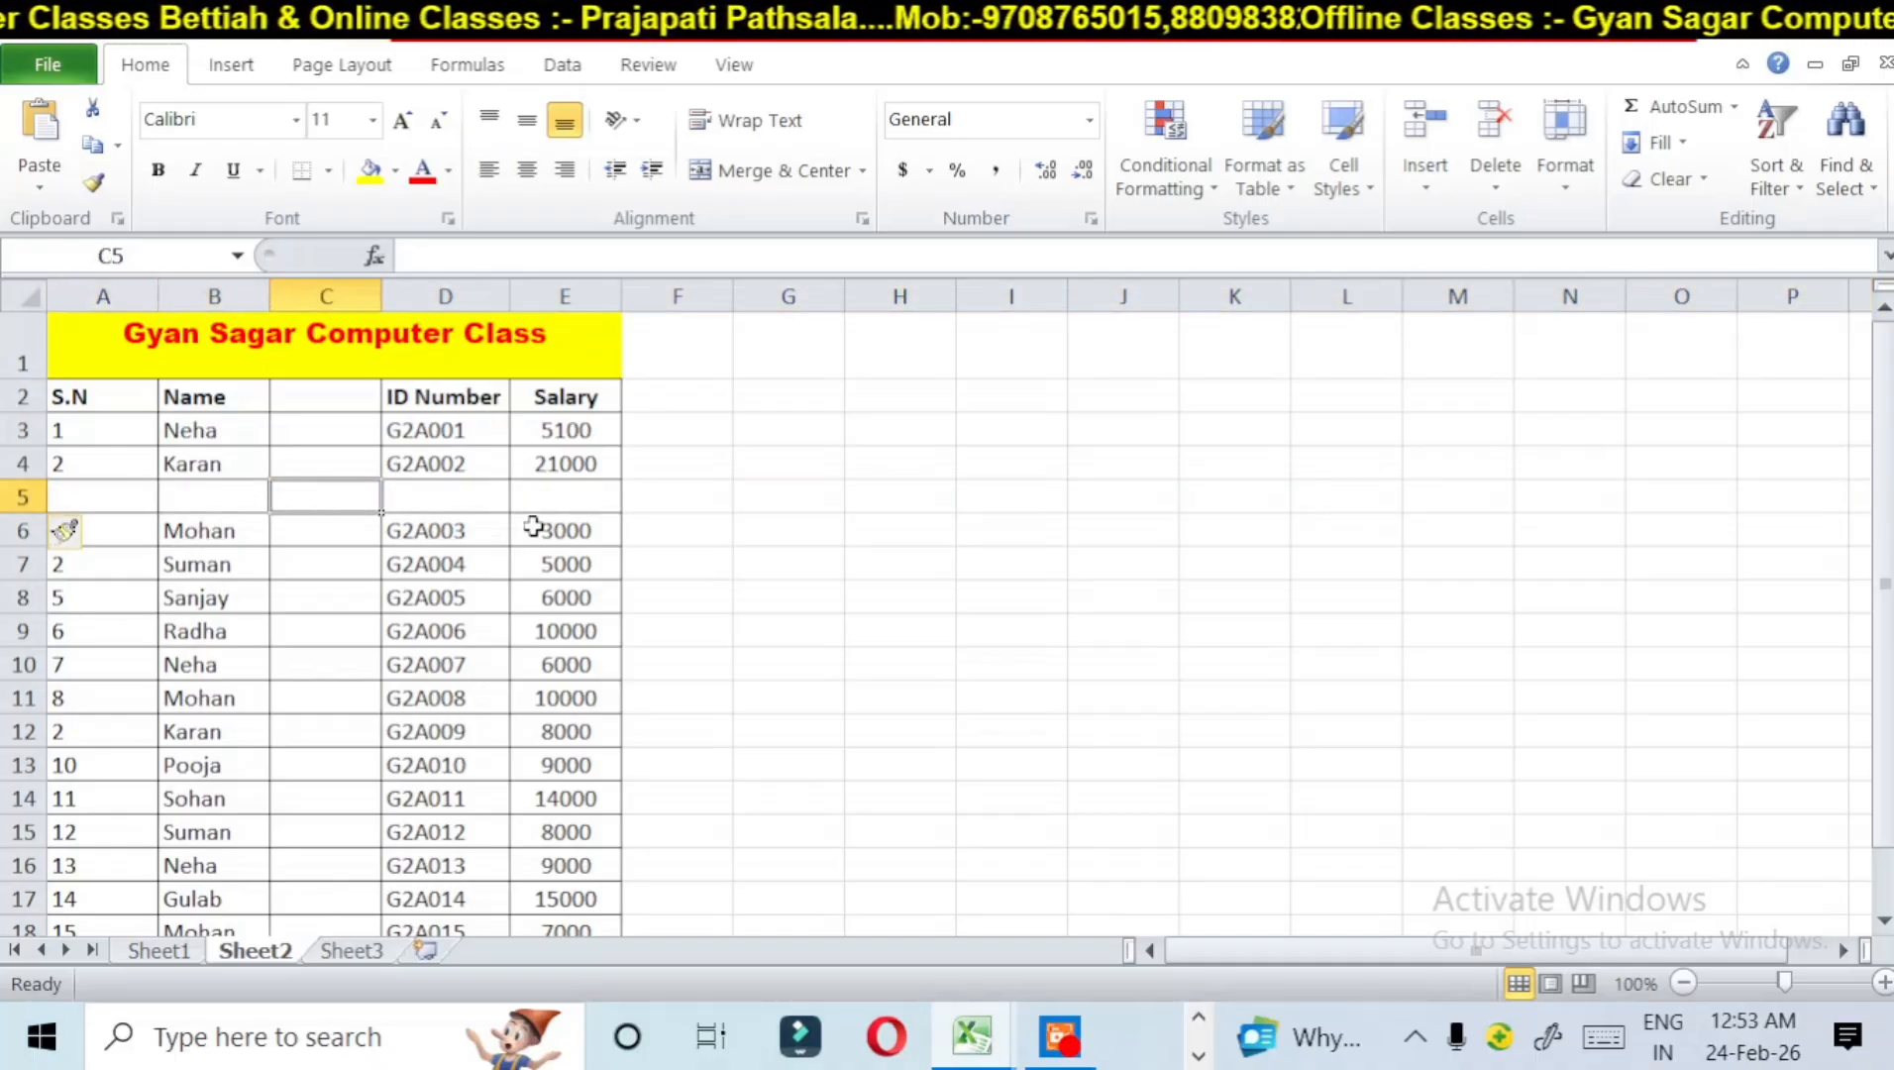
{"action": "left_click", "coordinate": [533, 524]}
{"action": "left_click", "coordinate": [486, 496]}
Step: Enter a sample person's name in cell B5 of the blank row and select that entire row
{"action": "left_click", "coordinate": [167, 492]}
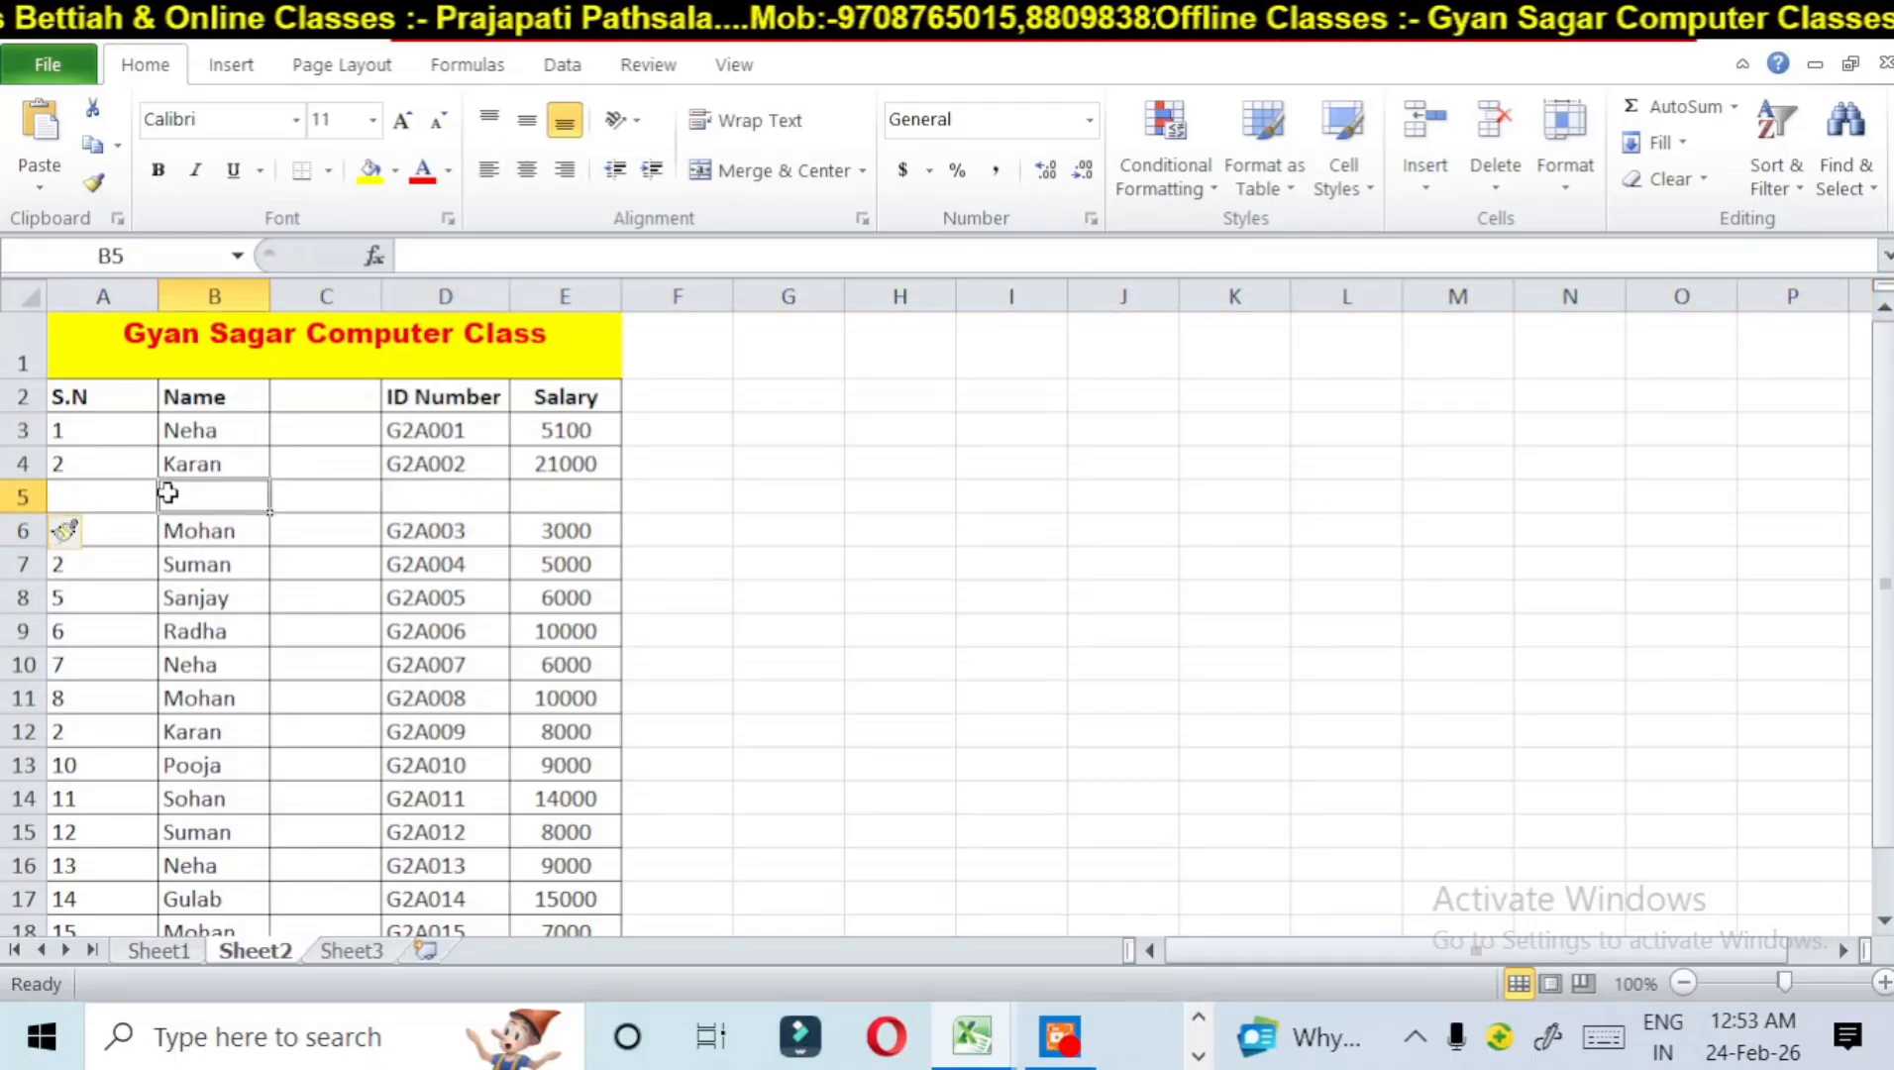
{"action": "type", "text": "a"}
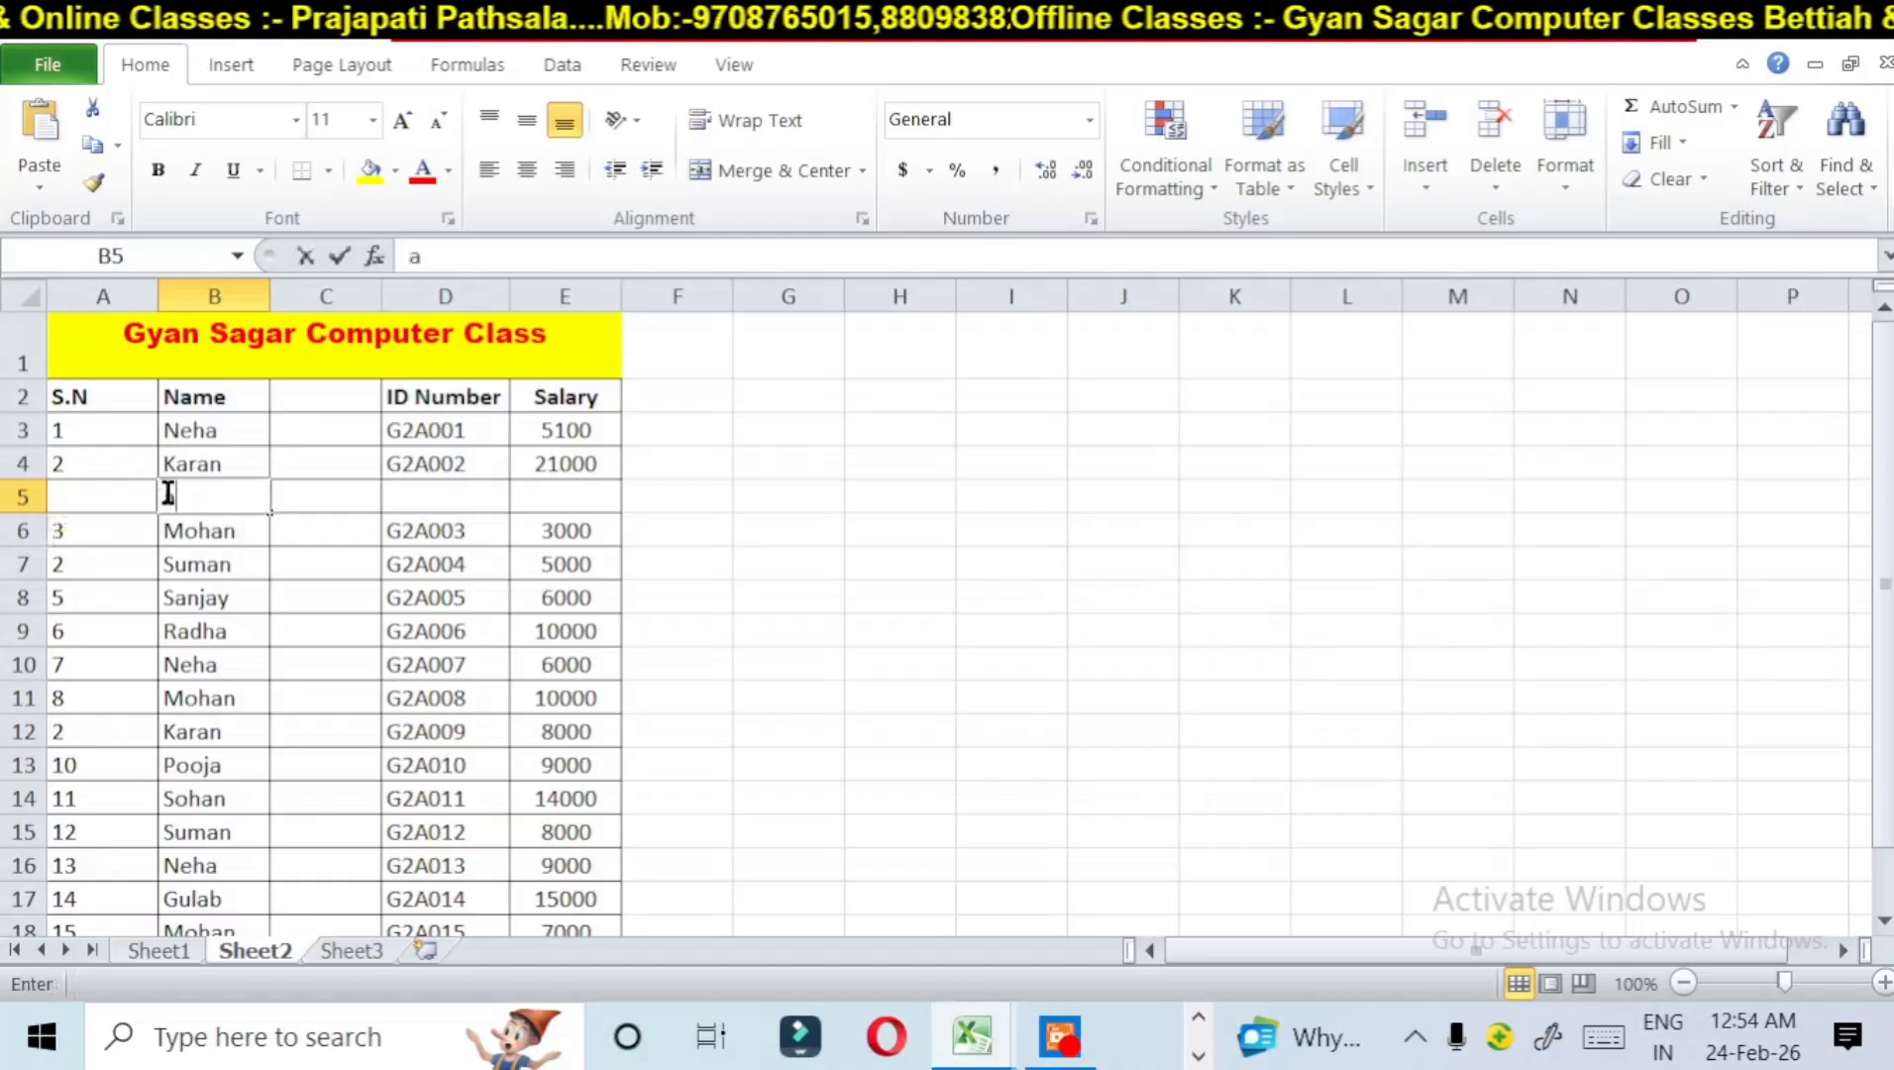
{"action": "type", "text": "ash"}
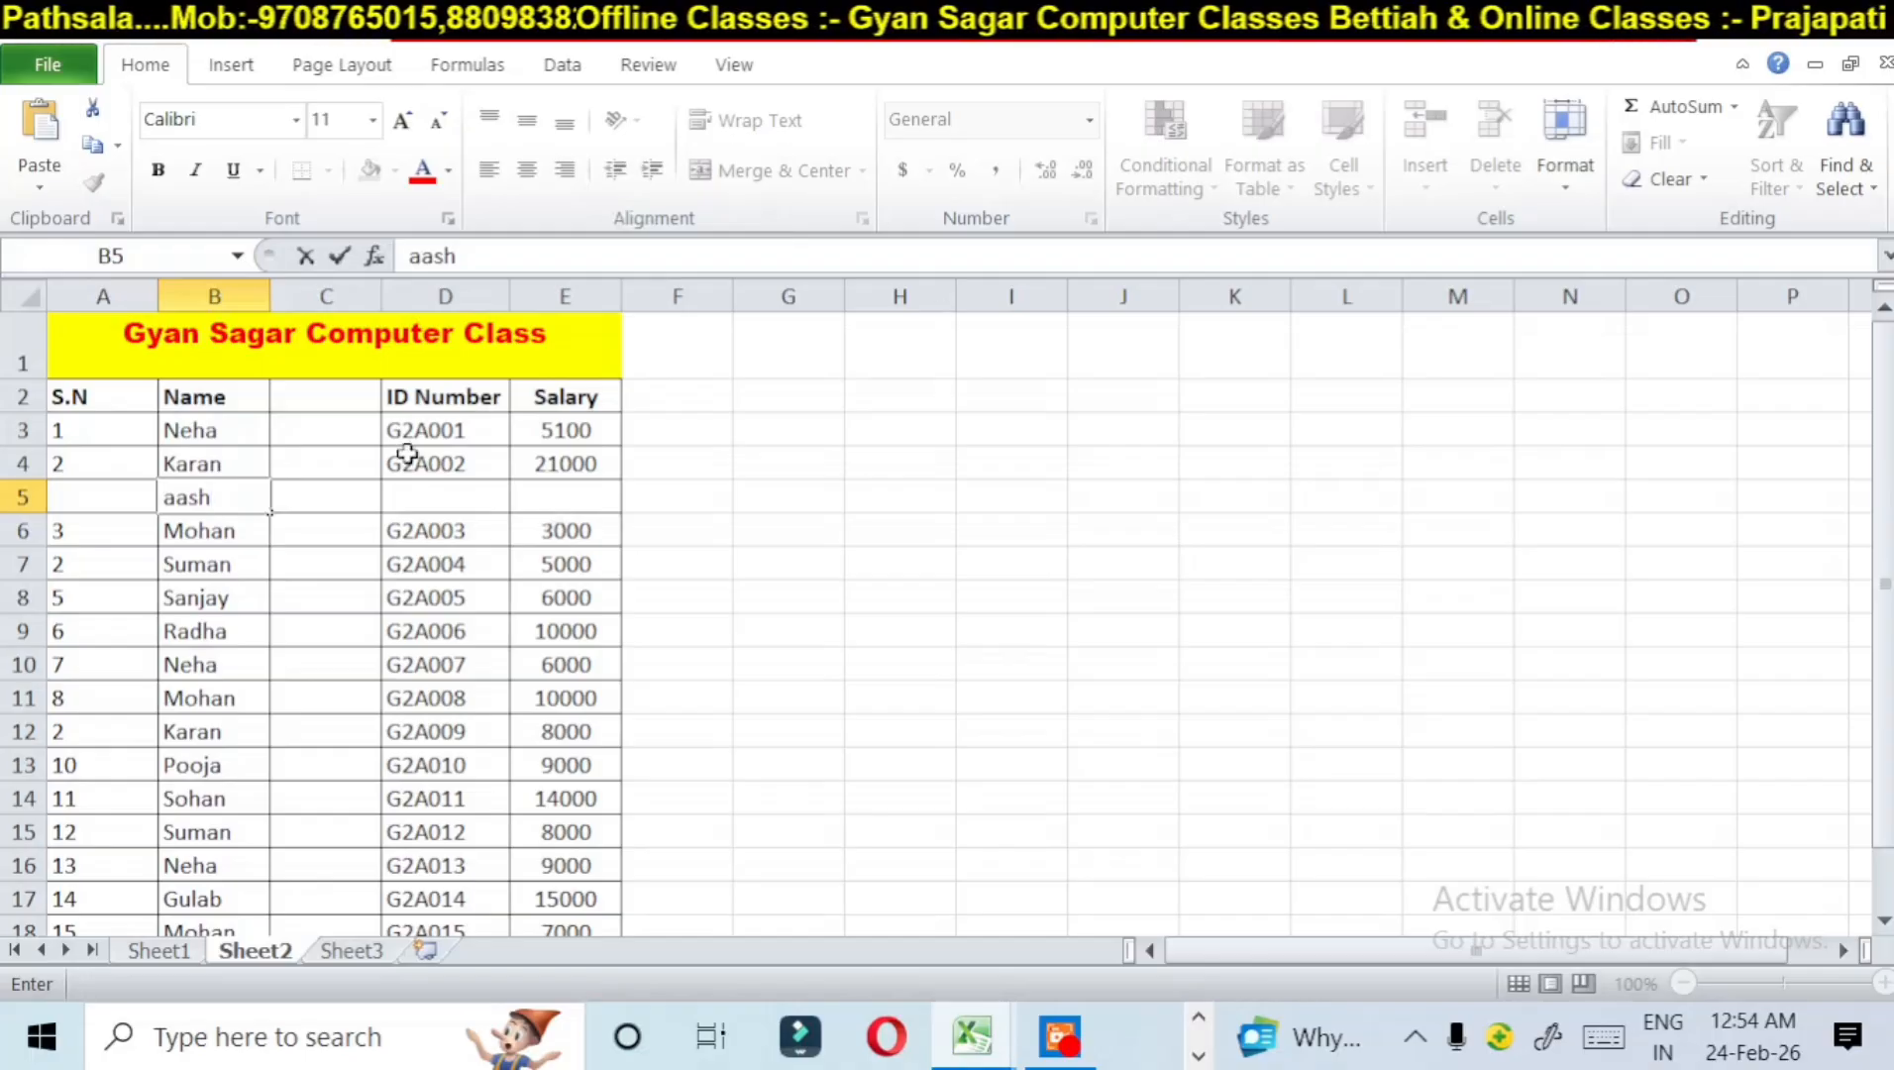
{"action": "left_click", "coordinate": [17, 497]}
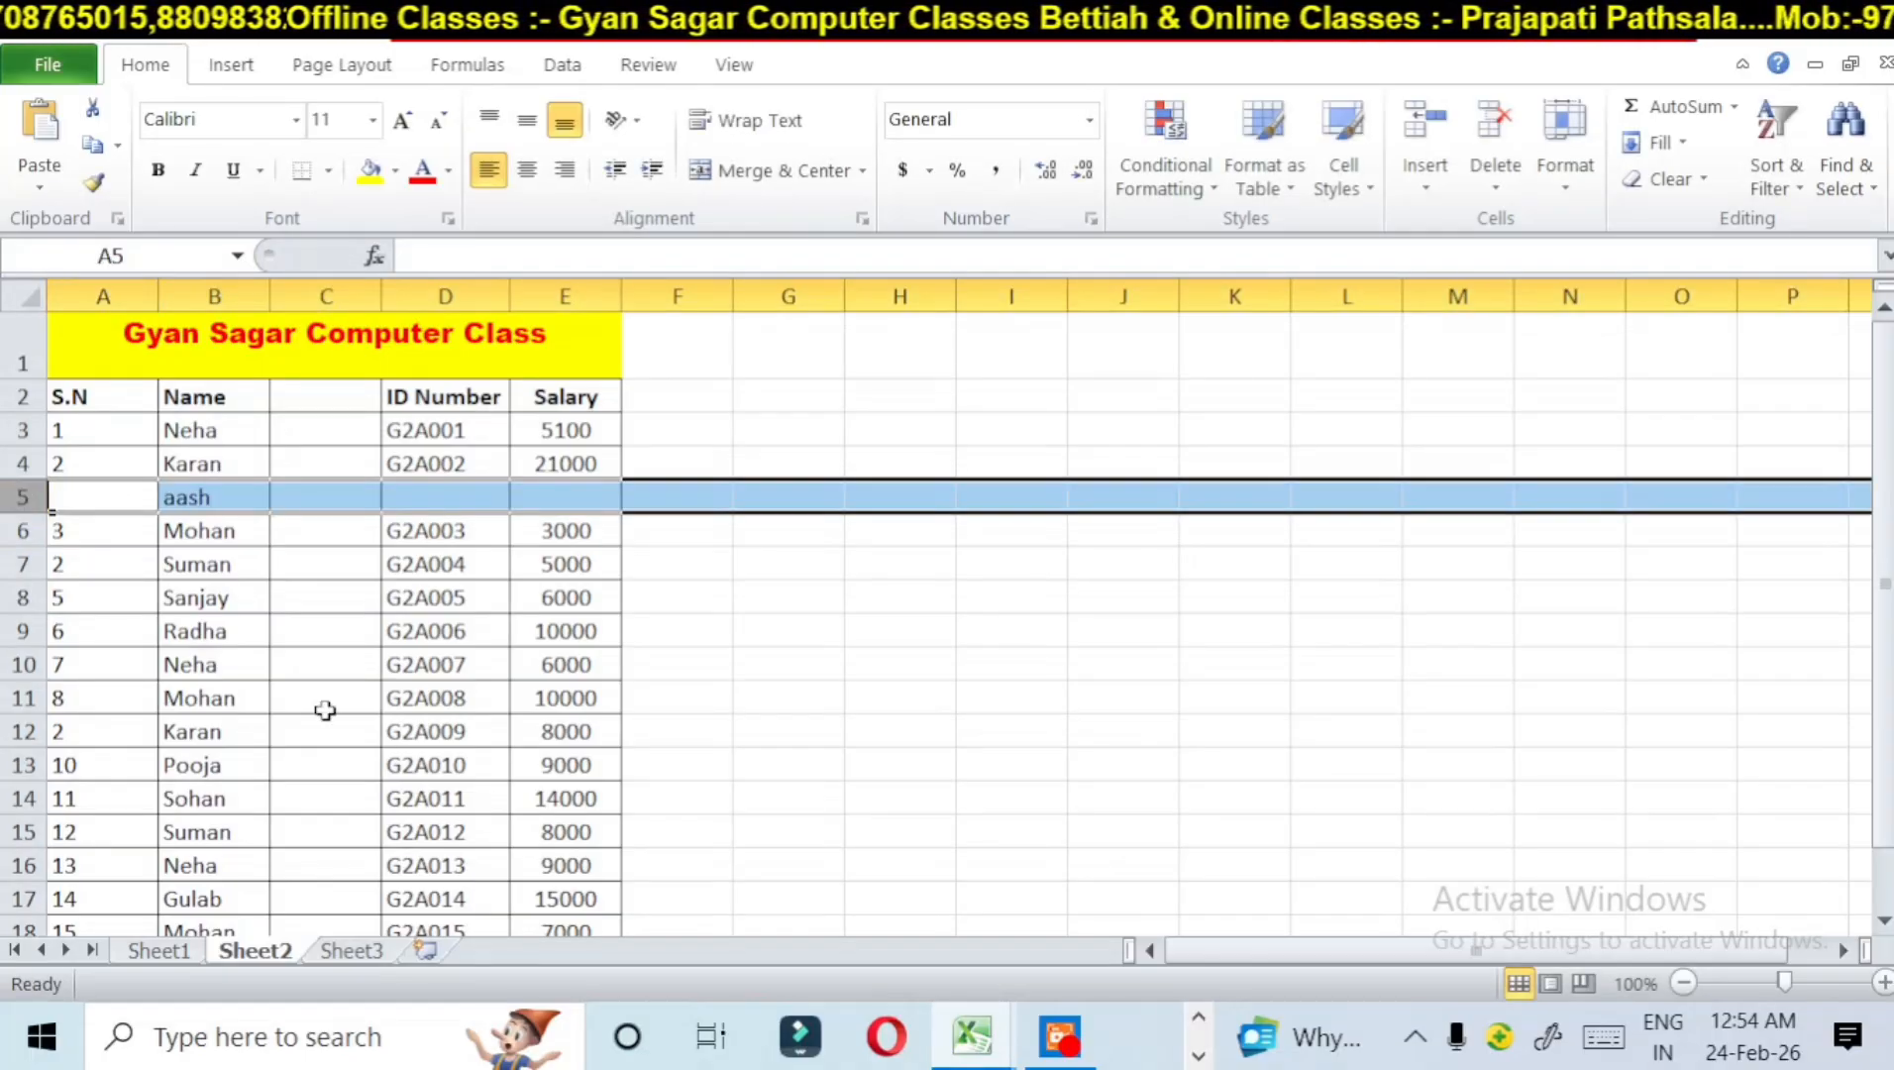
Step: Insert a blank cell at D9 in the ID Number column, shifting the existing cells down
{"action": "left_click", "coordinate": [397, 628]}
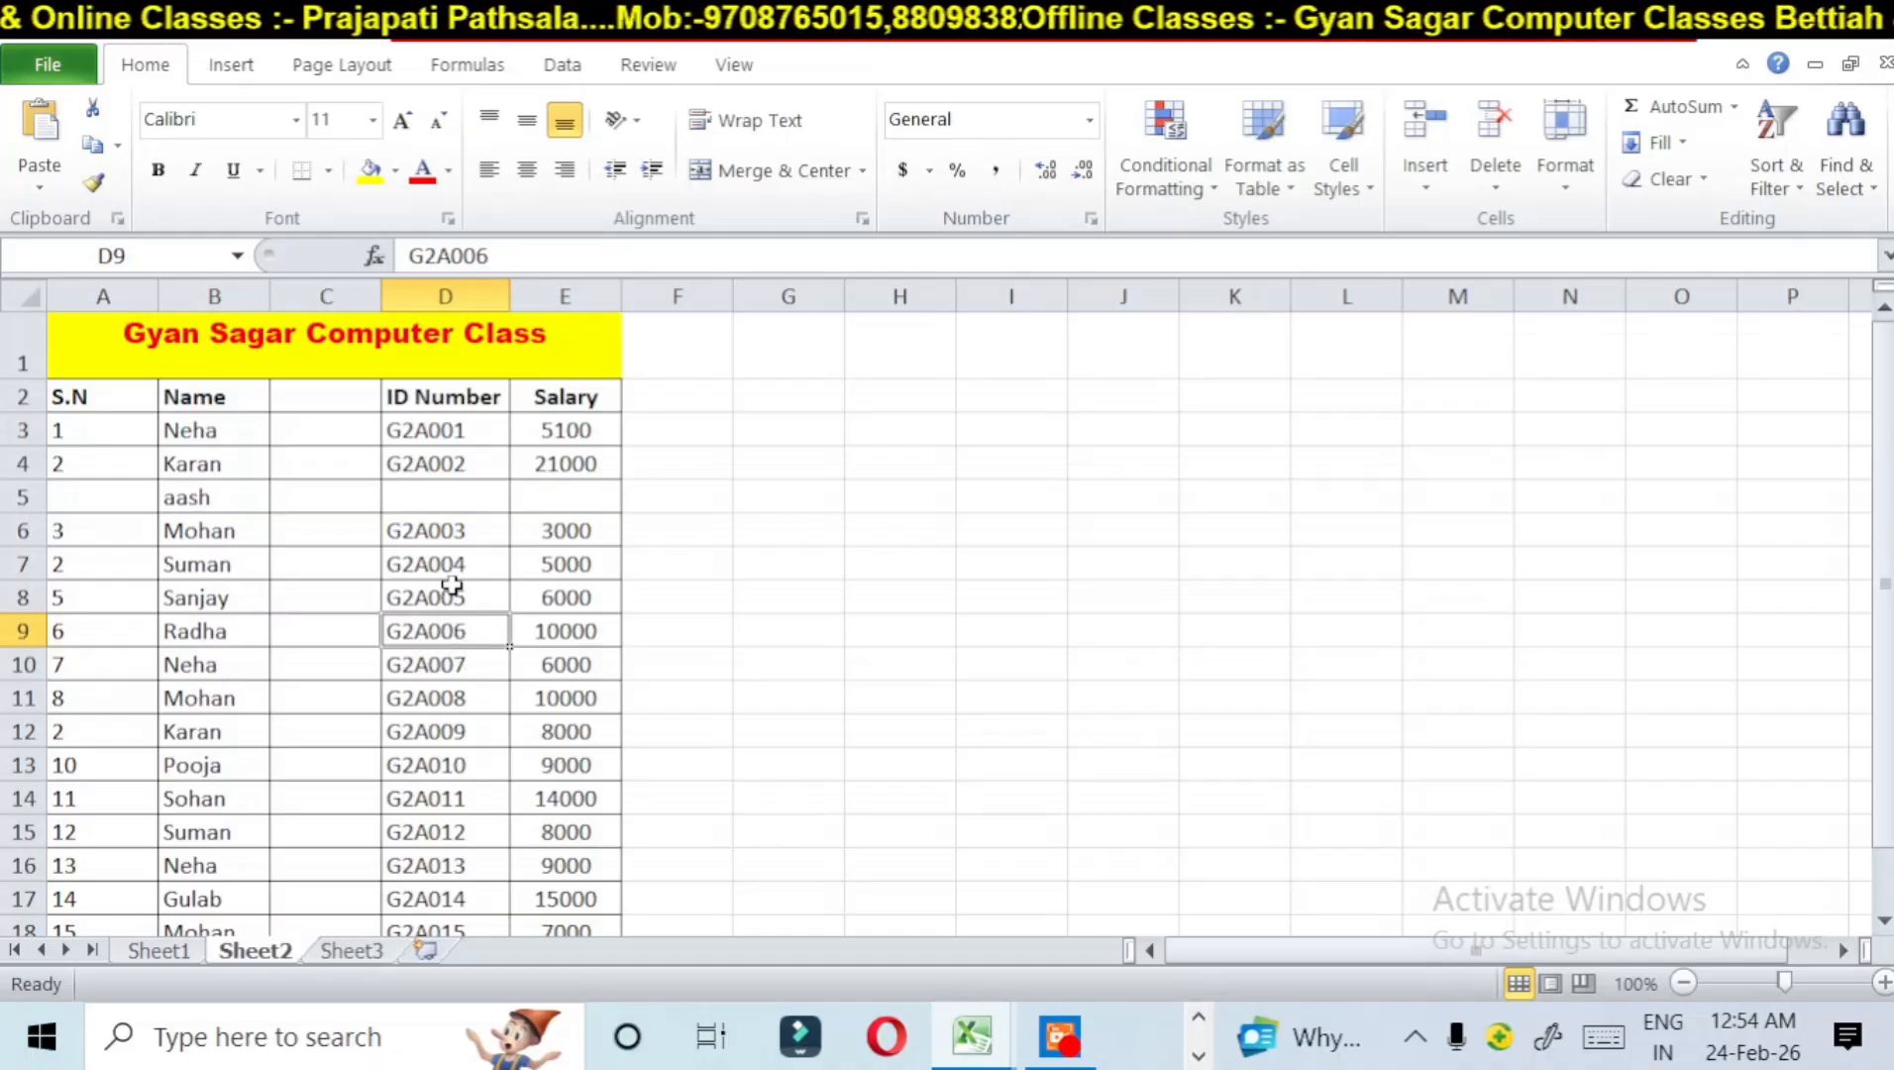
{"action": "left_click", "coordinate": [1417, 186]}
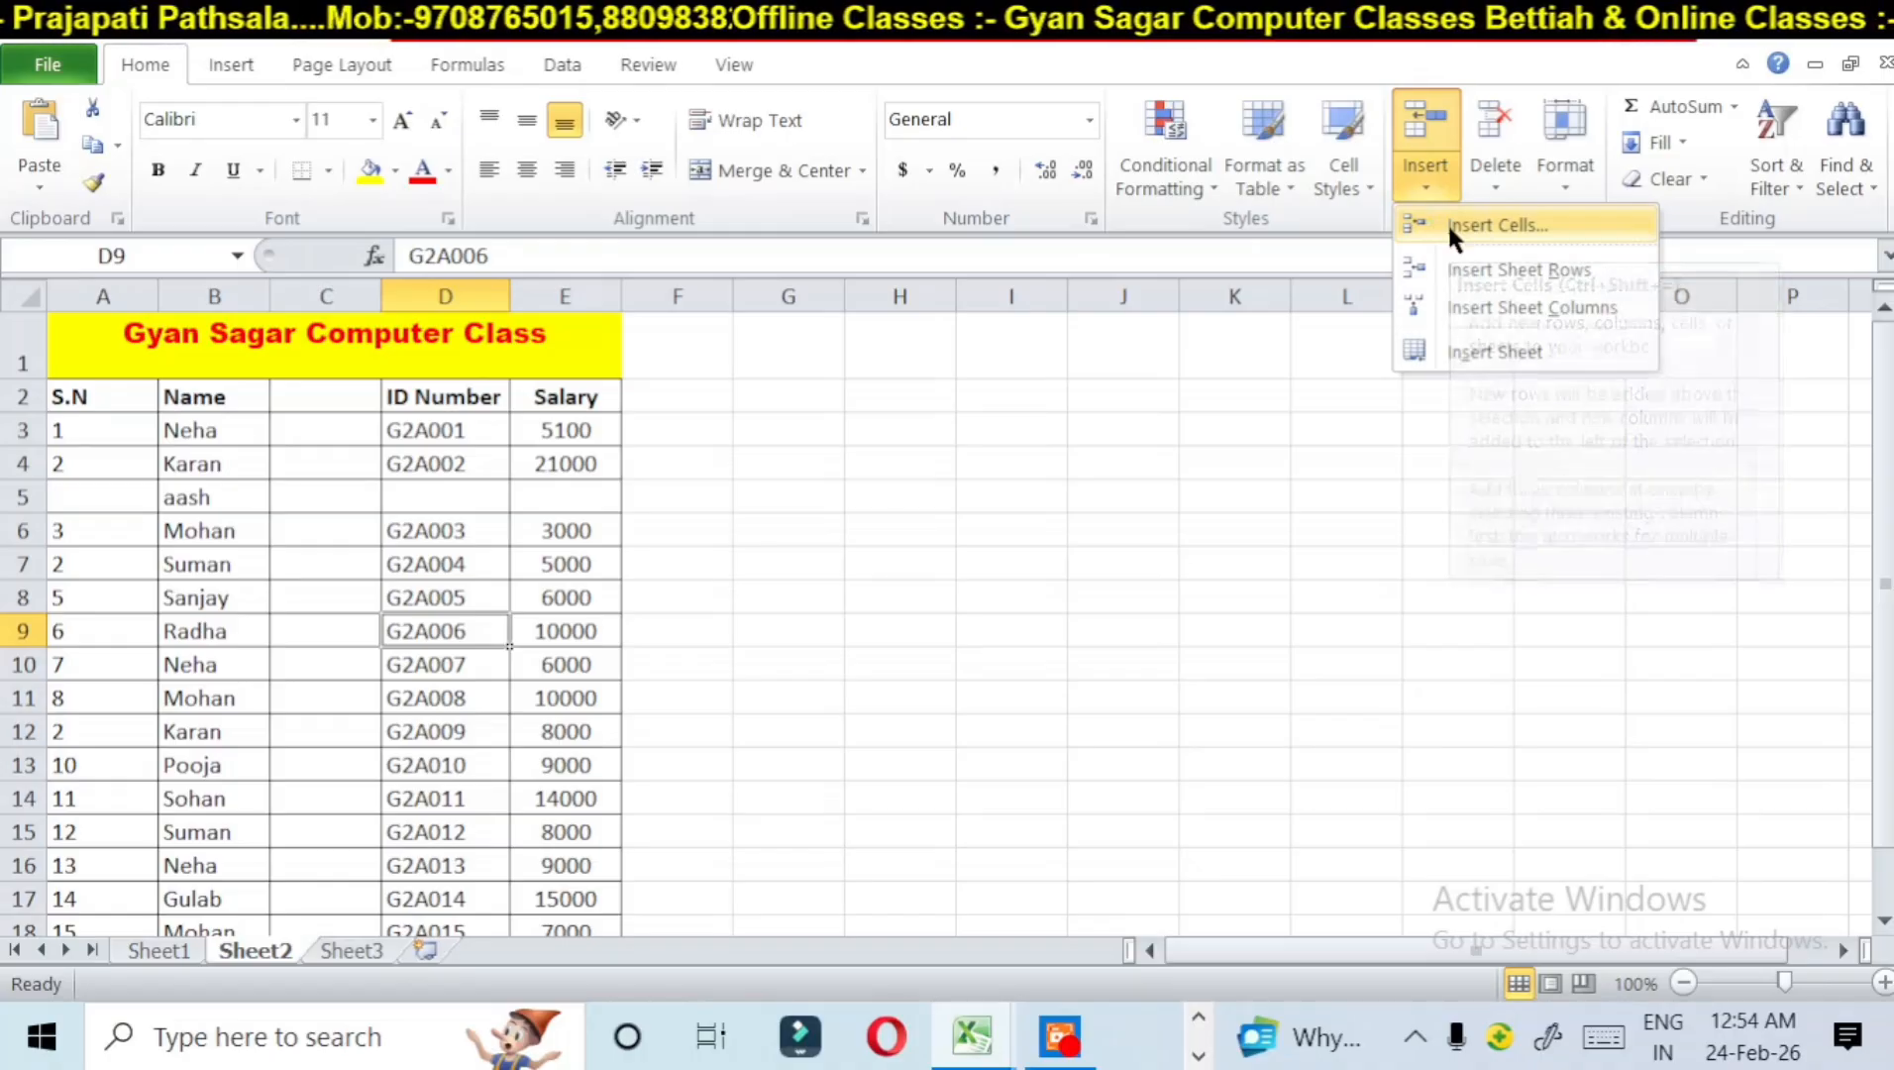
{"action": "left_click", "coordinate": [1447, 221]}
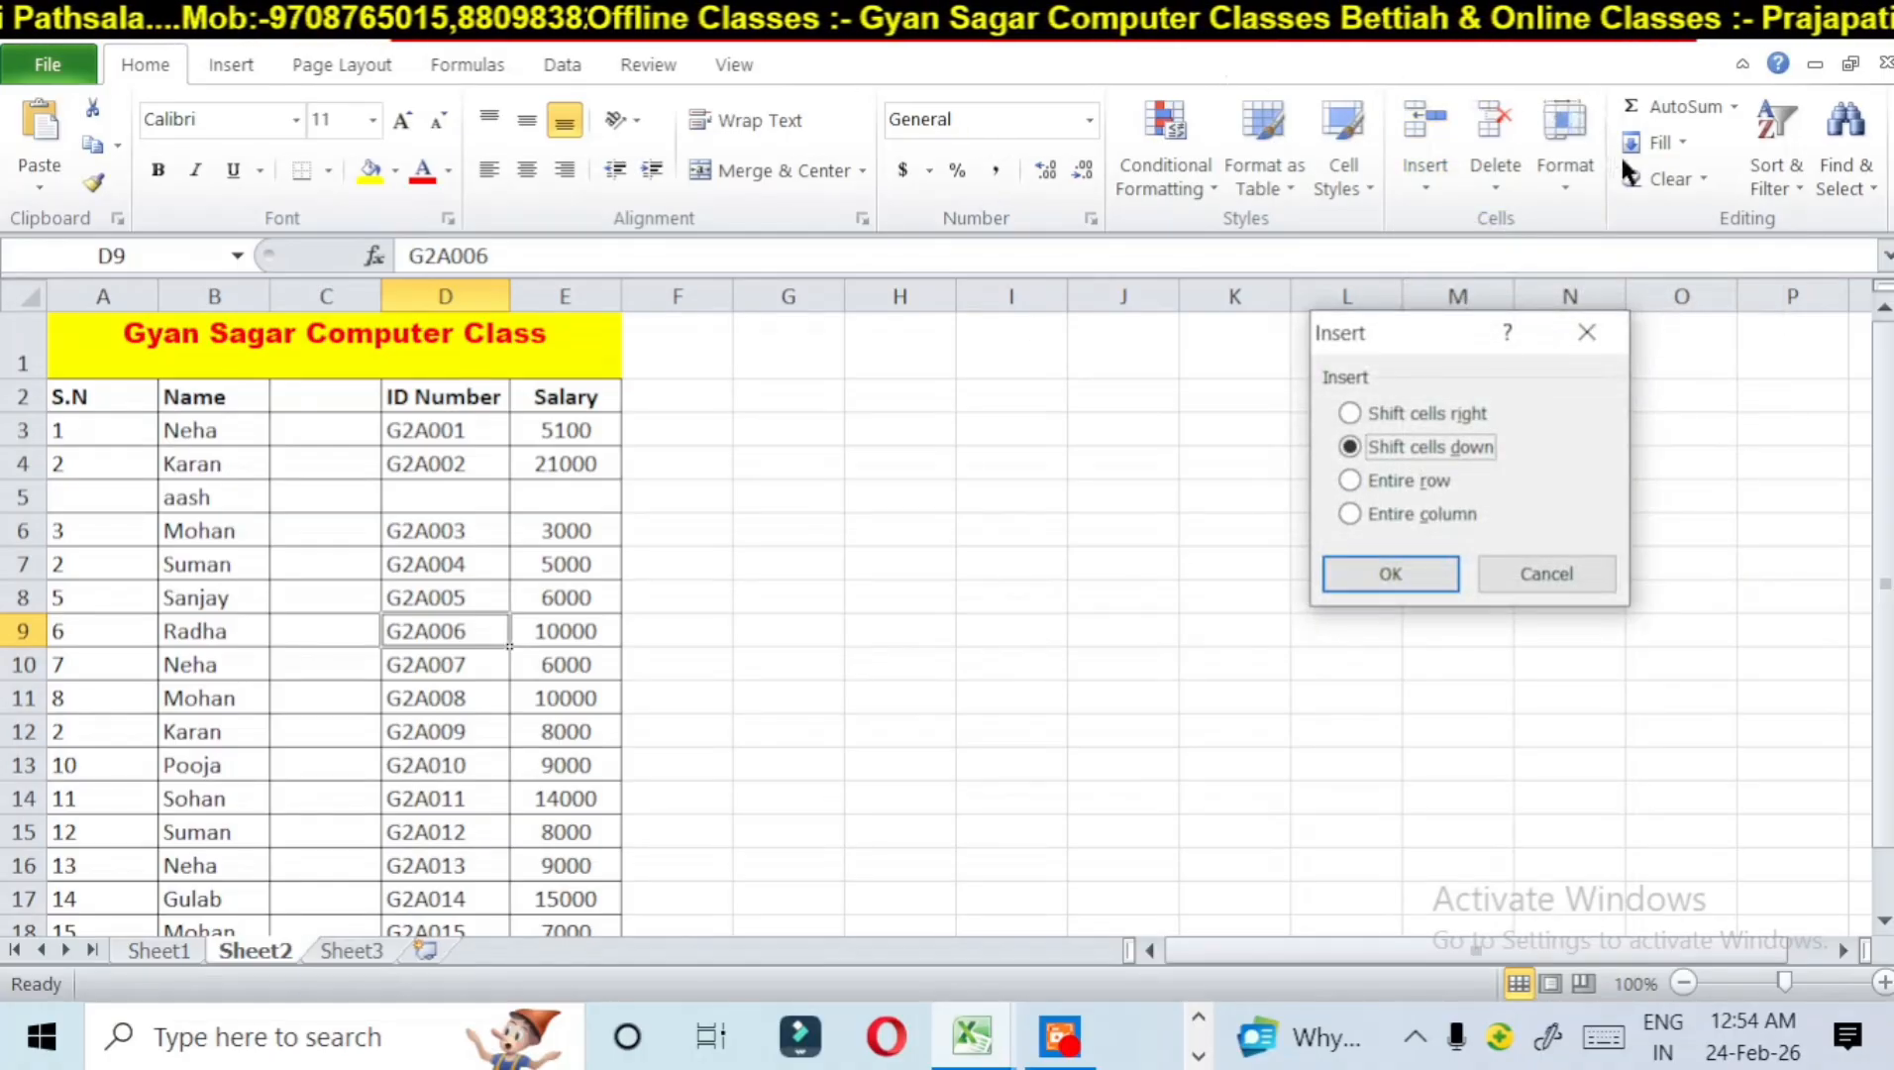
{"action": "left_click_drag", "start_coordinate": [1450, 327], "coordinate": [1174, 288]}
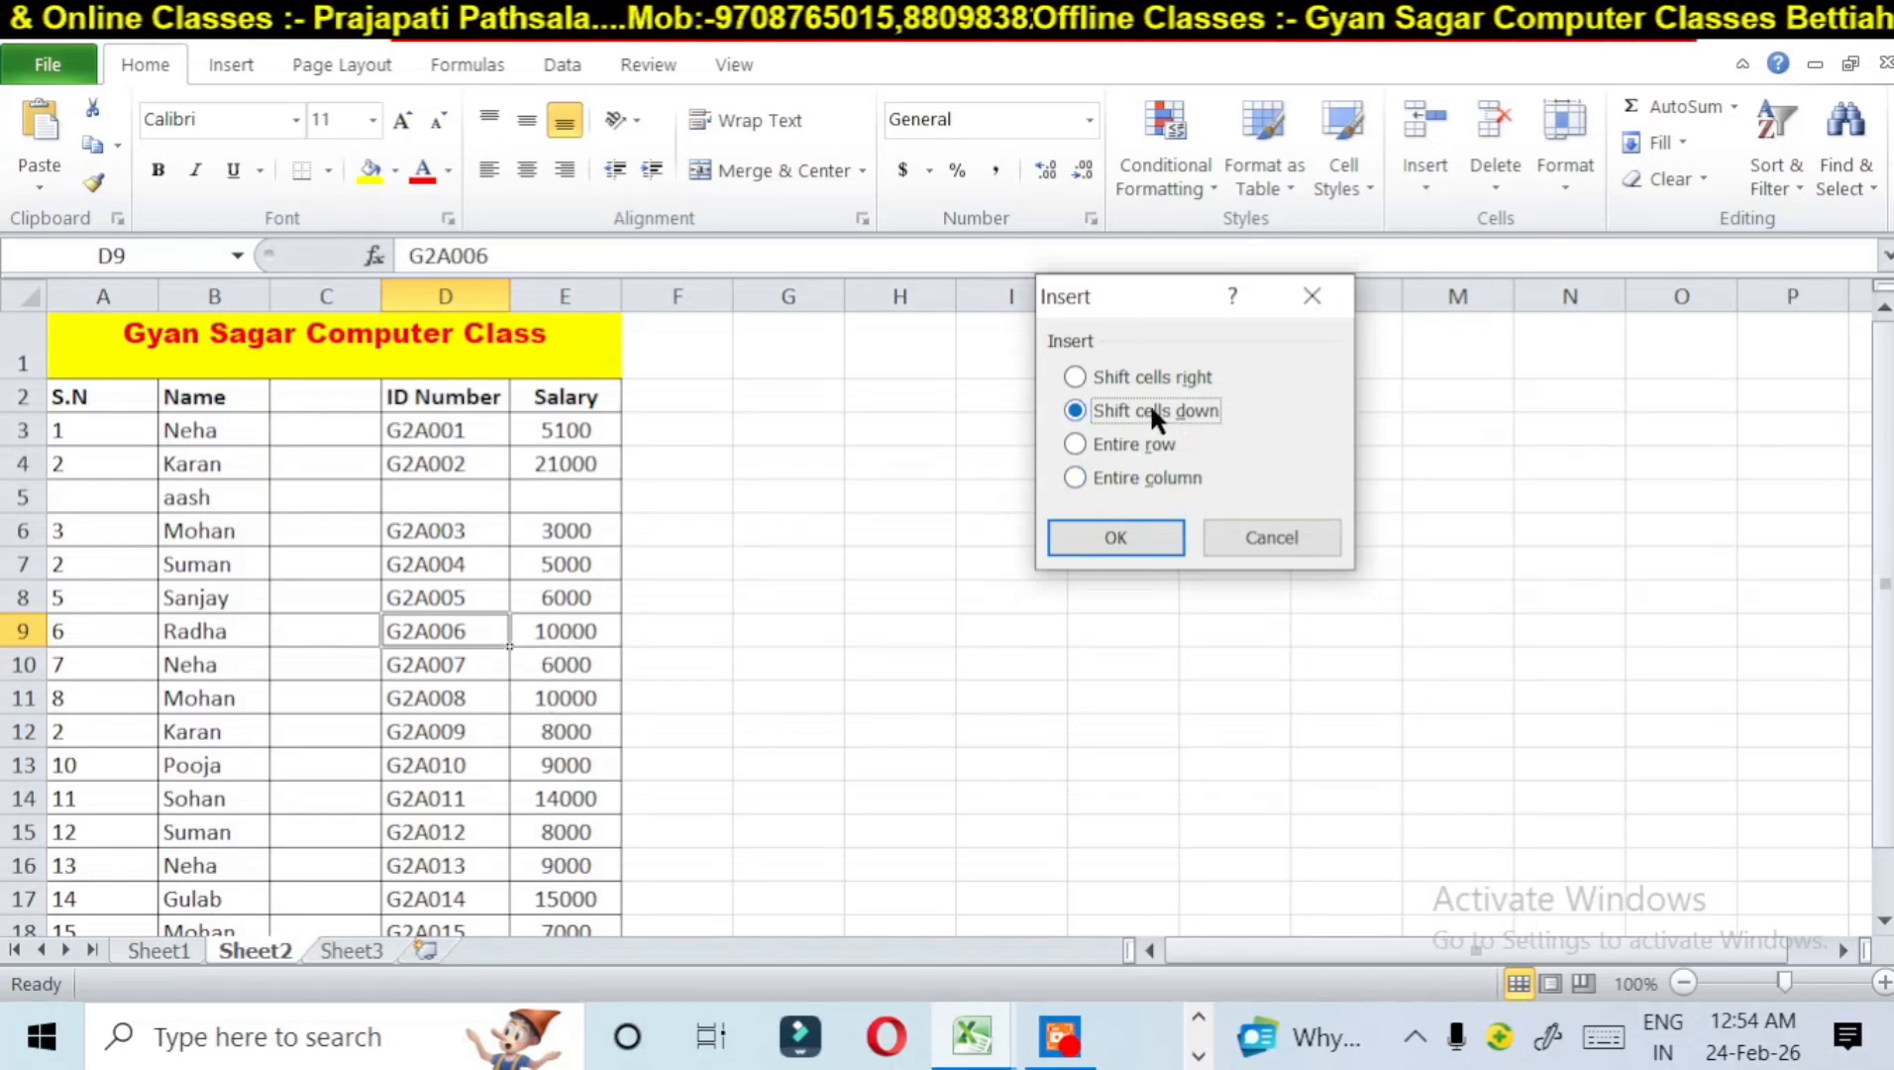
{"action": "left_click", "coordinate": [1075, 376]}
{"action": "left_click", "coordinate": [1084, 405]}
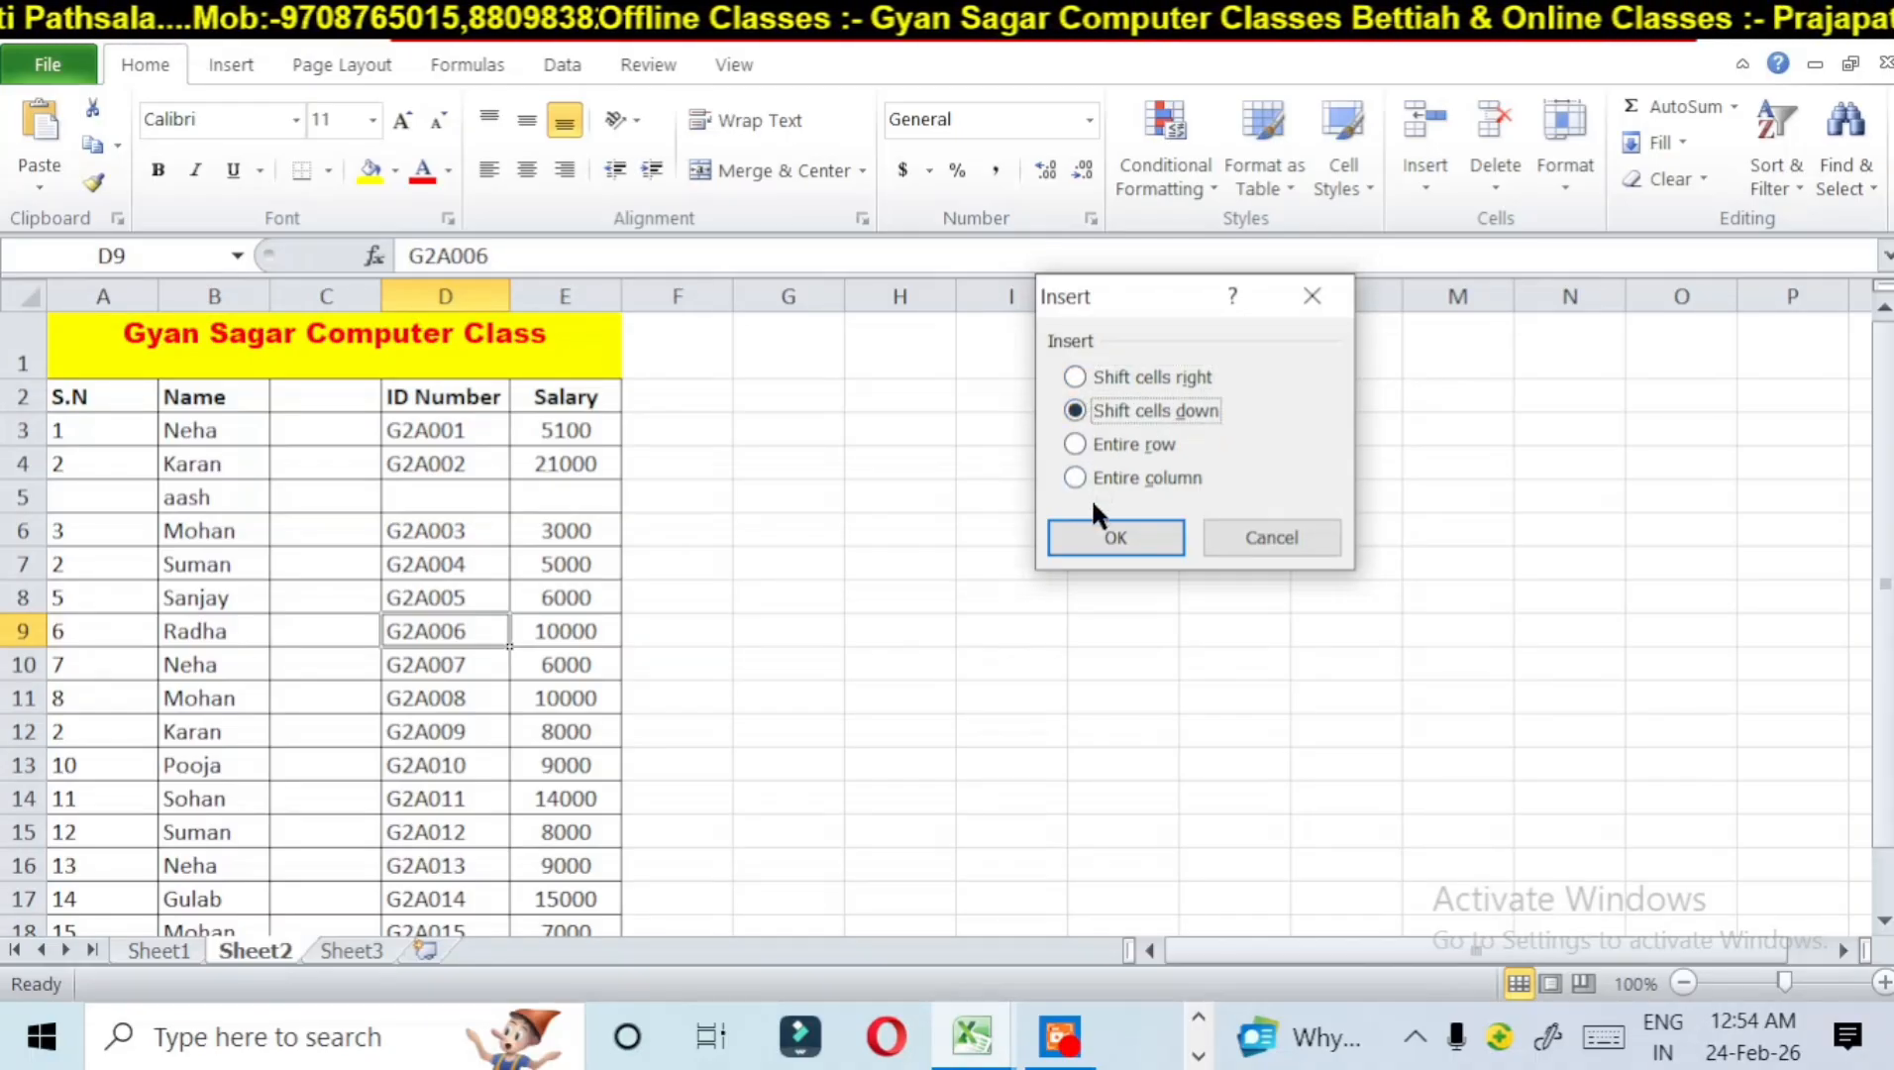
{"action": "left_click", "coordinate": [1088, 540]}
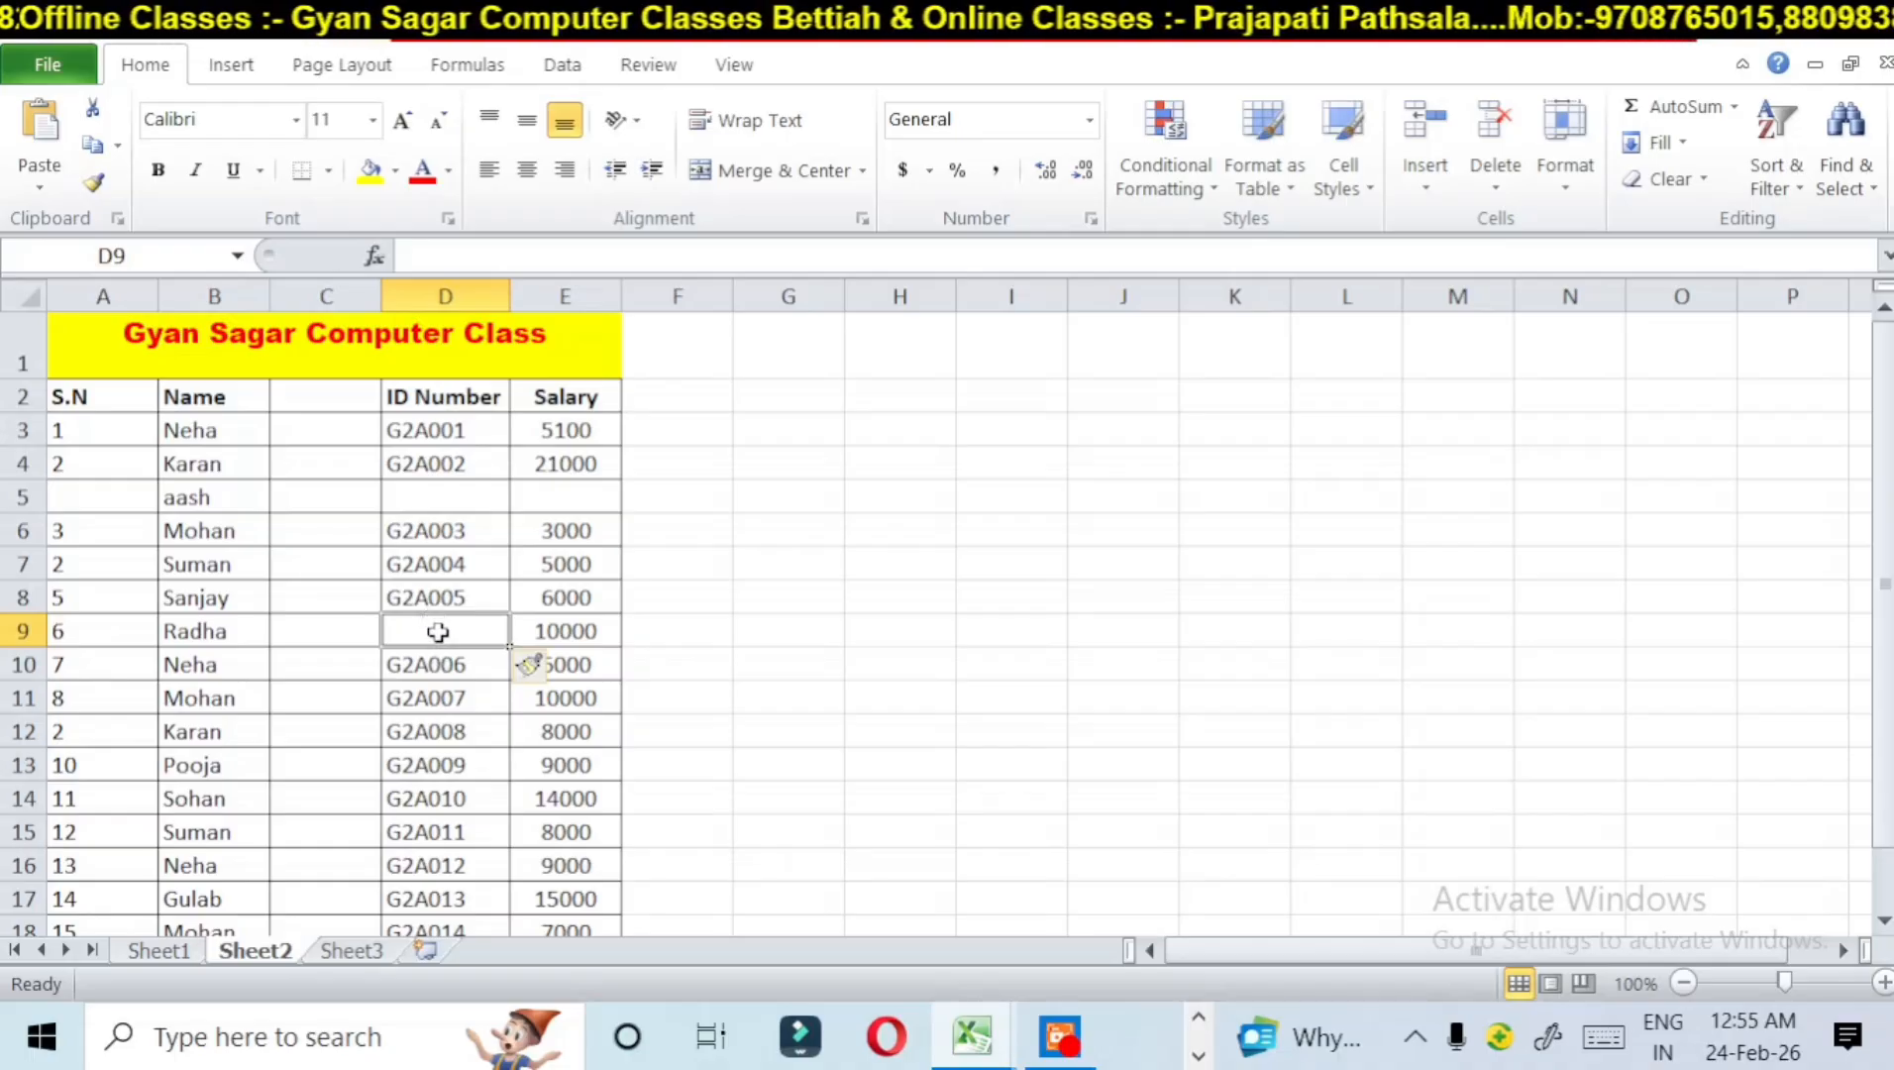
{"action": "left_click", "coordinate": [434, 668]}
{"action": "left_click", "coordinate": [442, 622]}
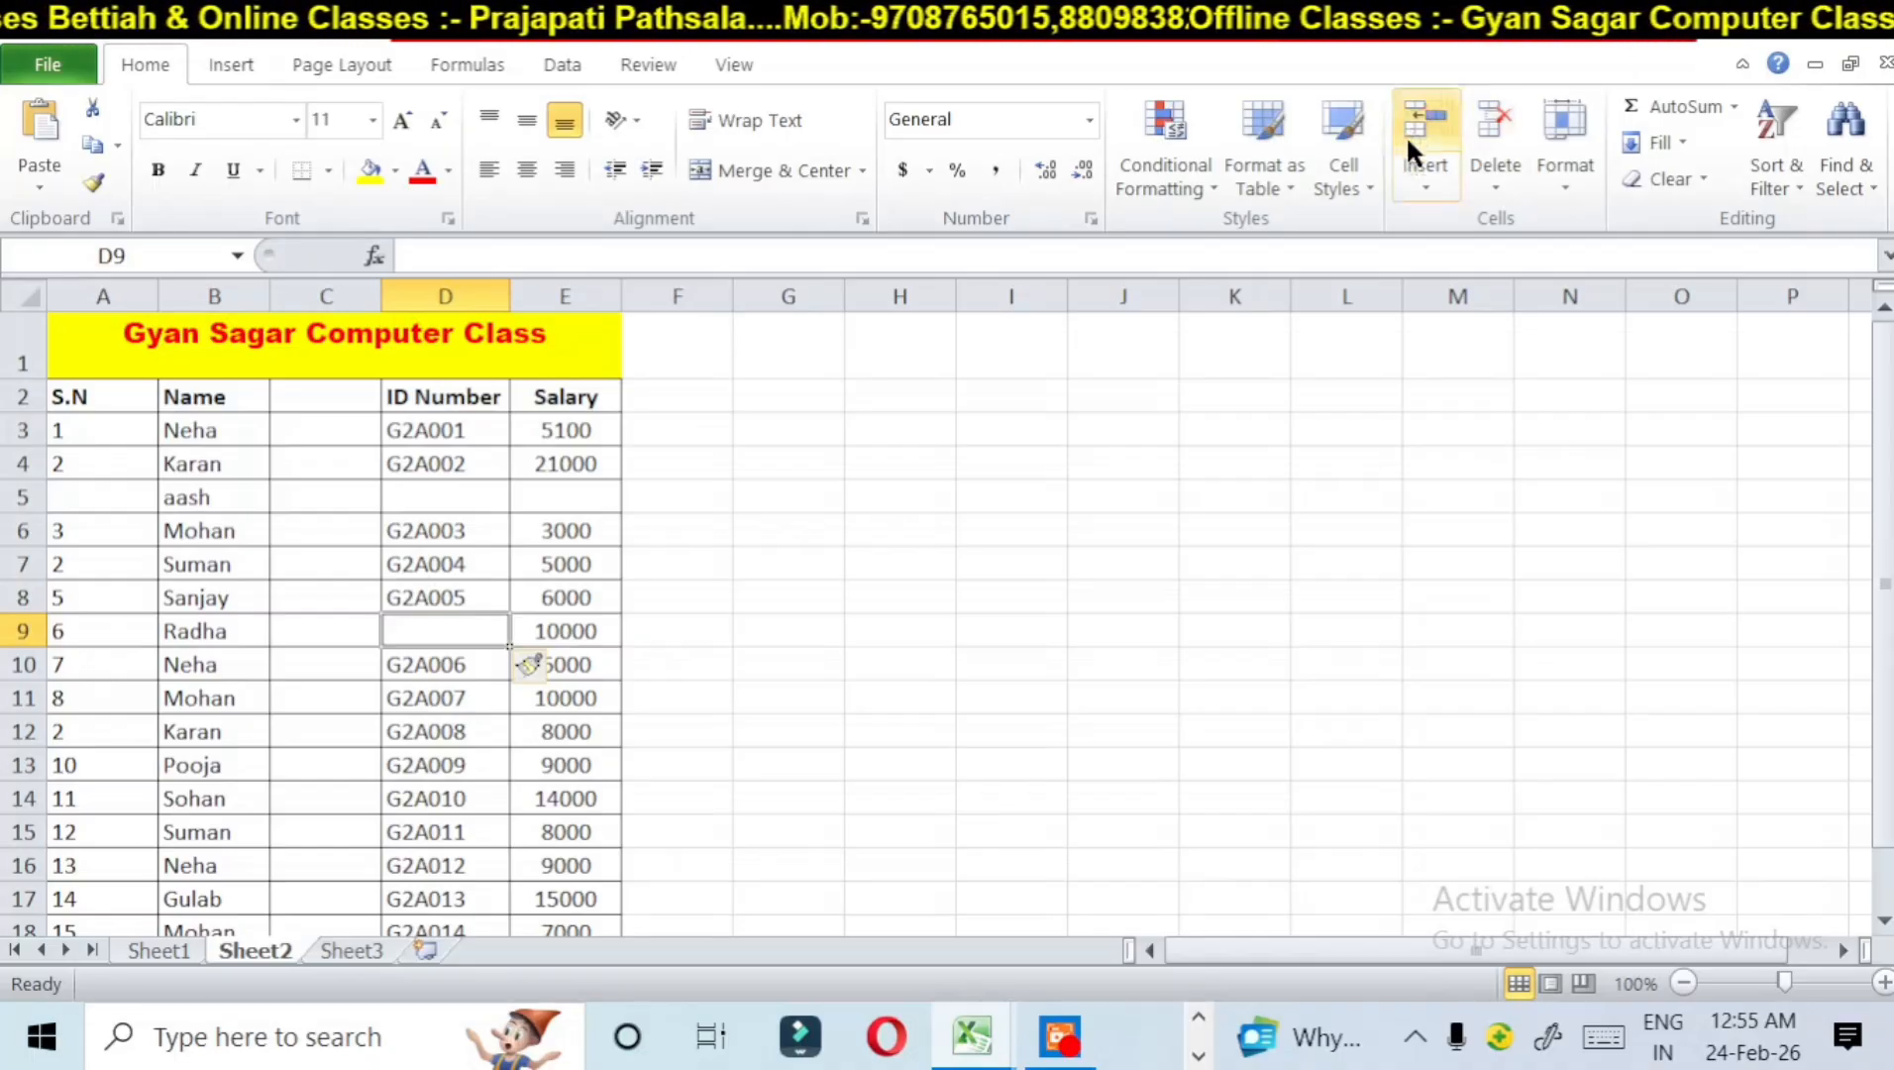
Step: Insert one blank worksheet before Sheet2 and two more between Sheet2 and Sheet3
{"action": "left_click", "coordinate": [1407, 186]}
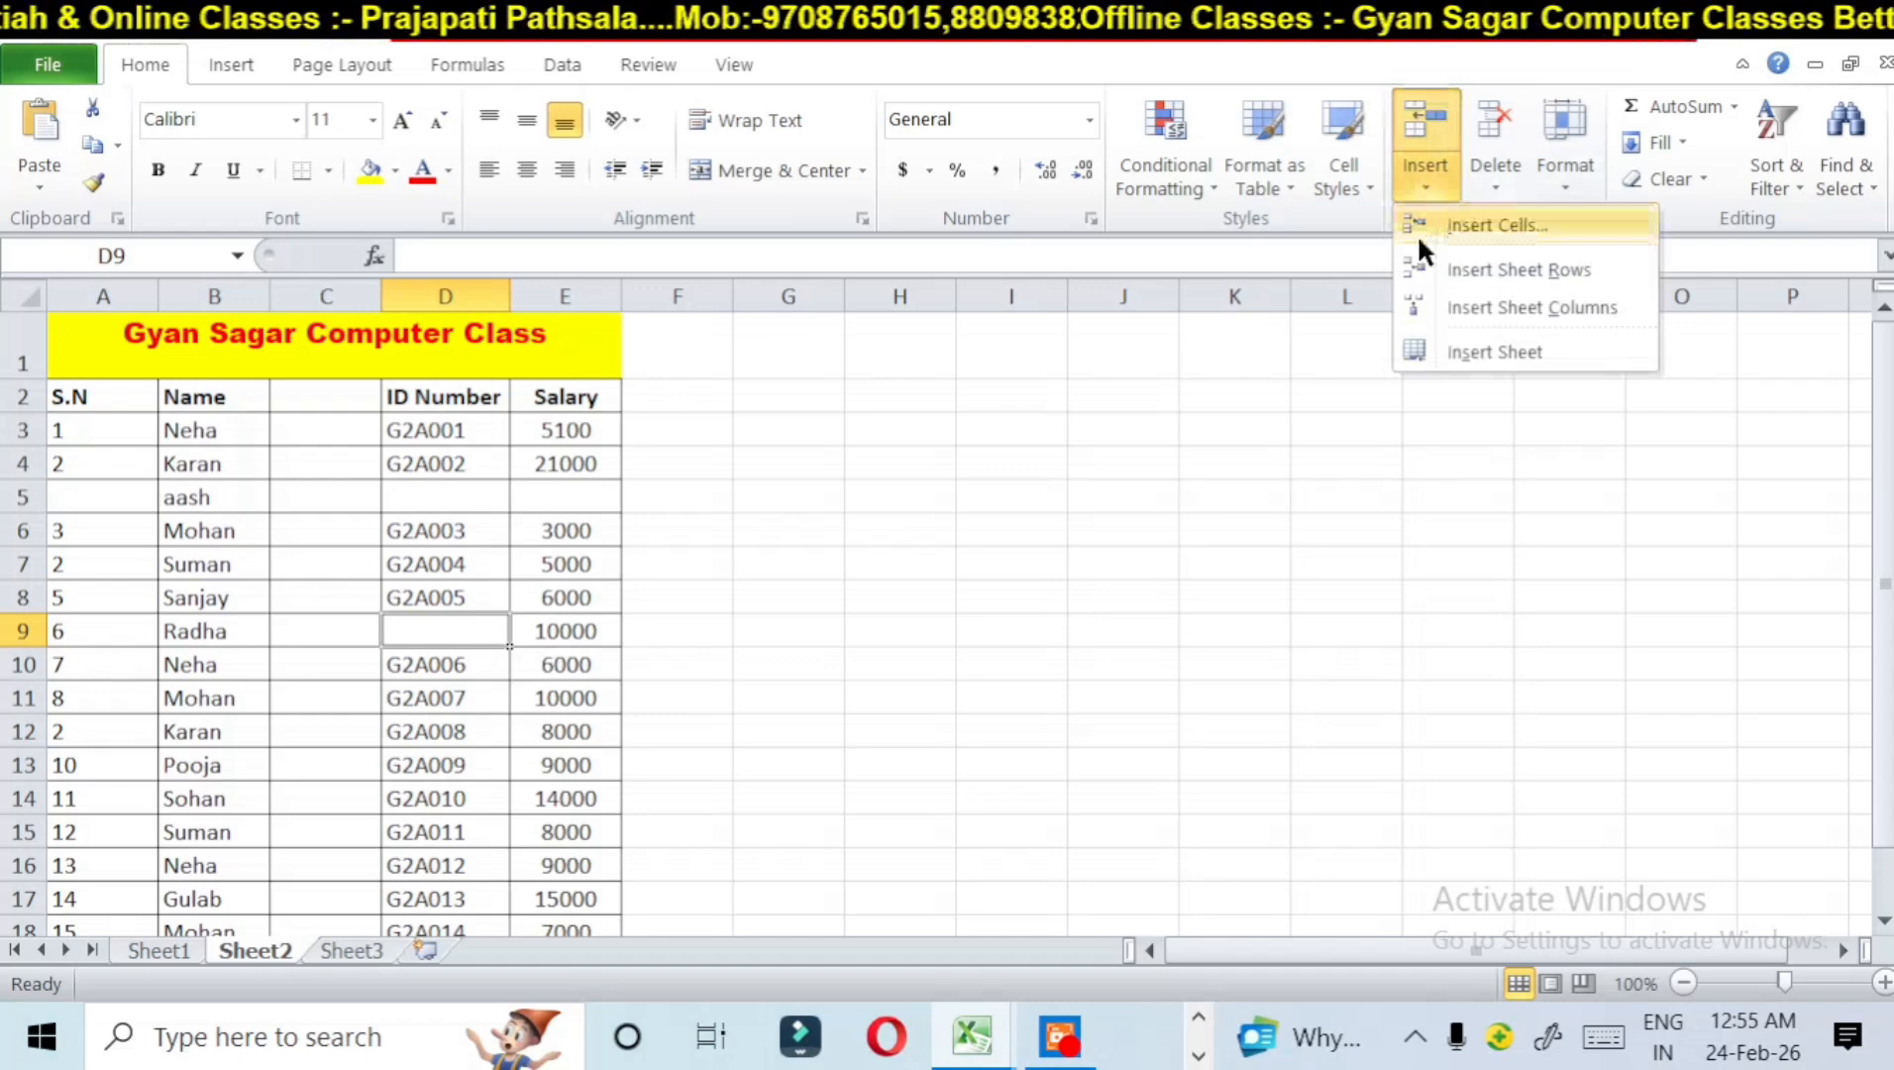
{"action": "left_click", "coordinate": [1483, 350]}
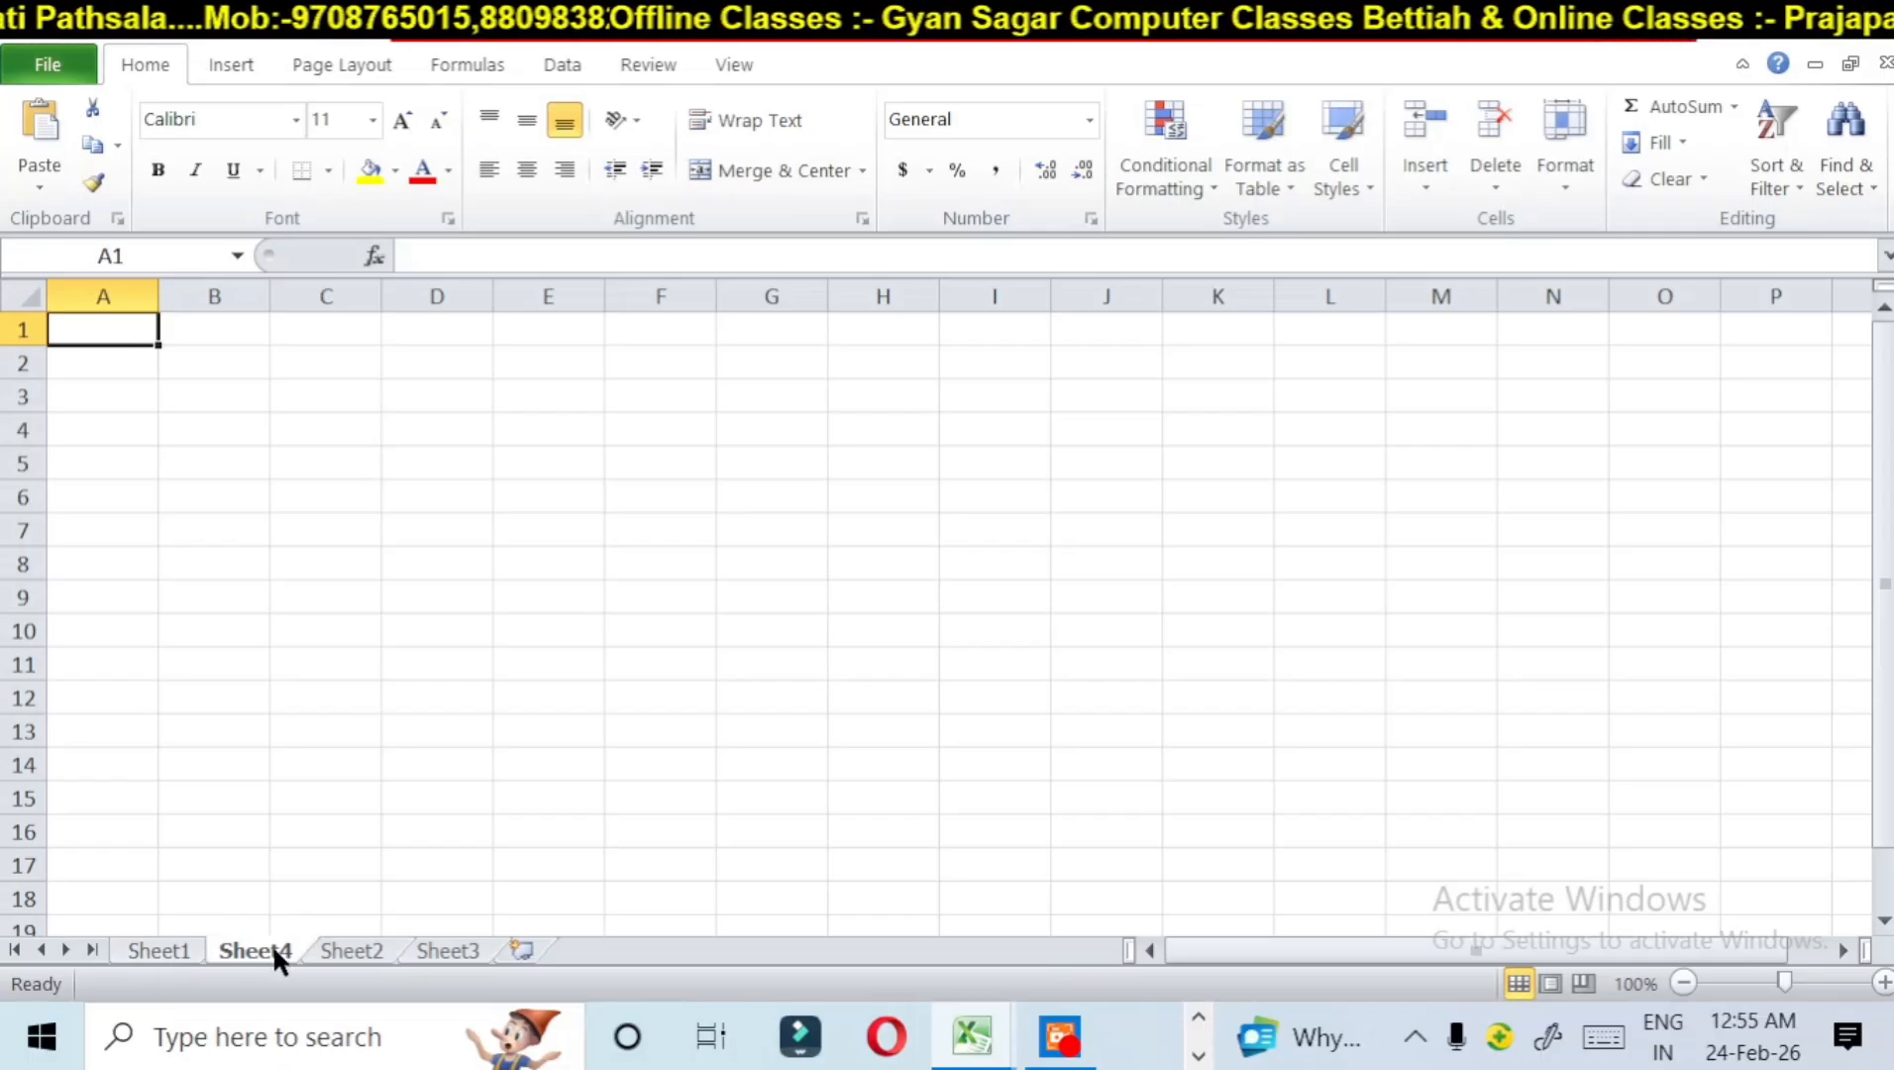
{"action": "left_click", "coordinate": [450, 951]}
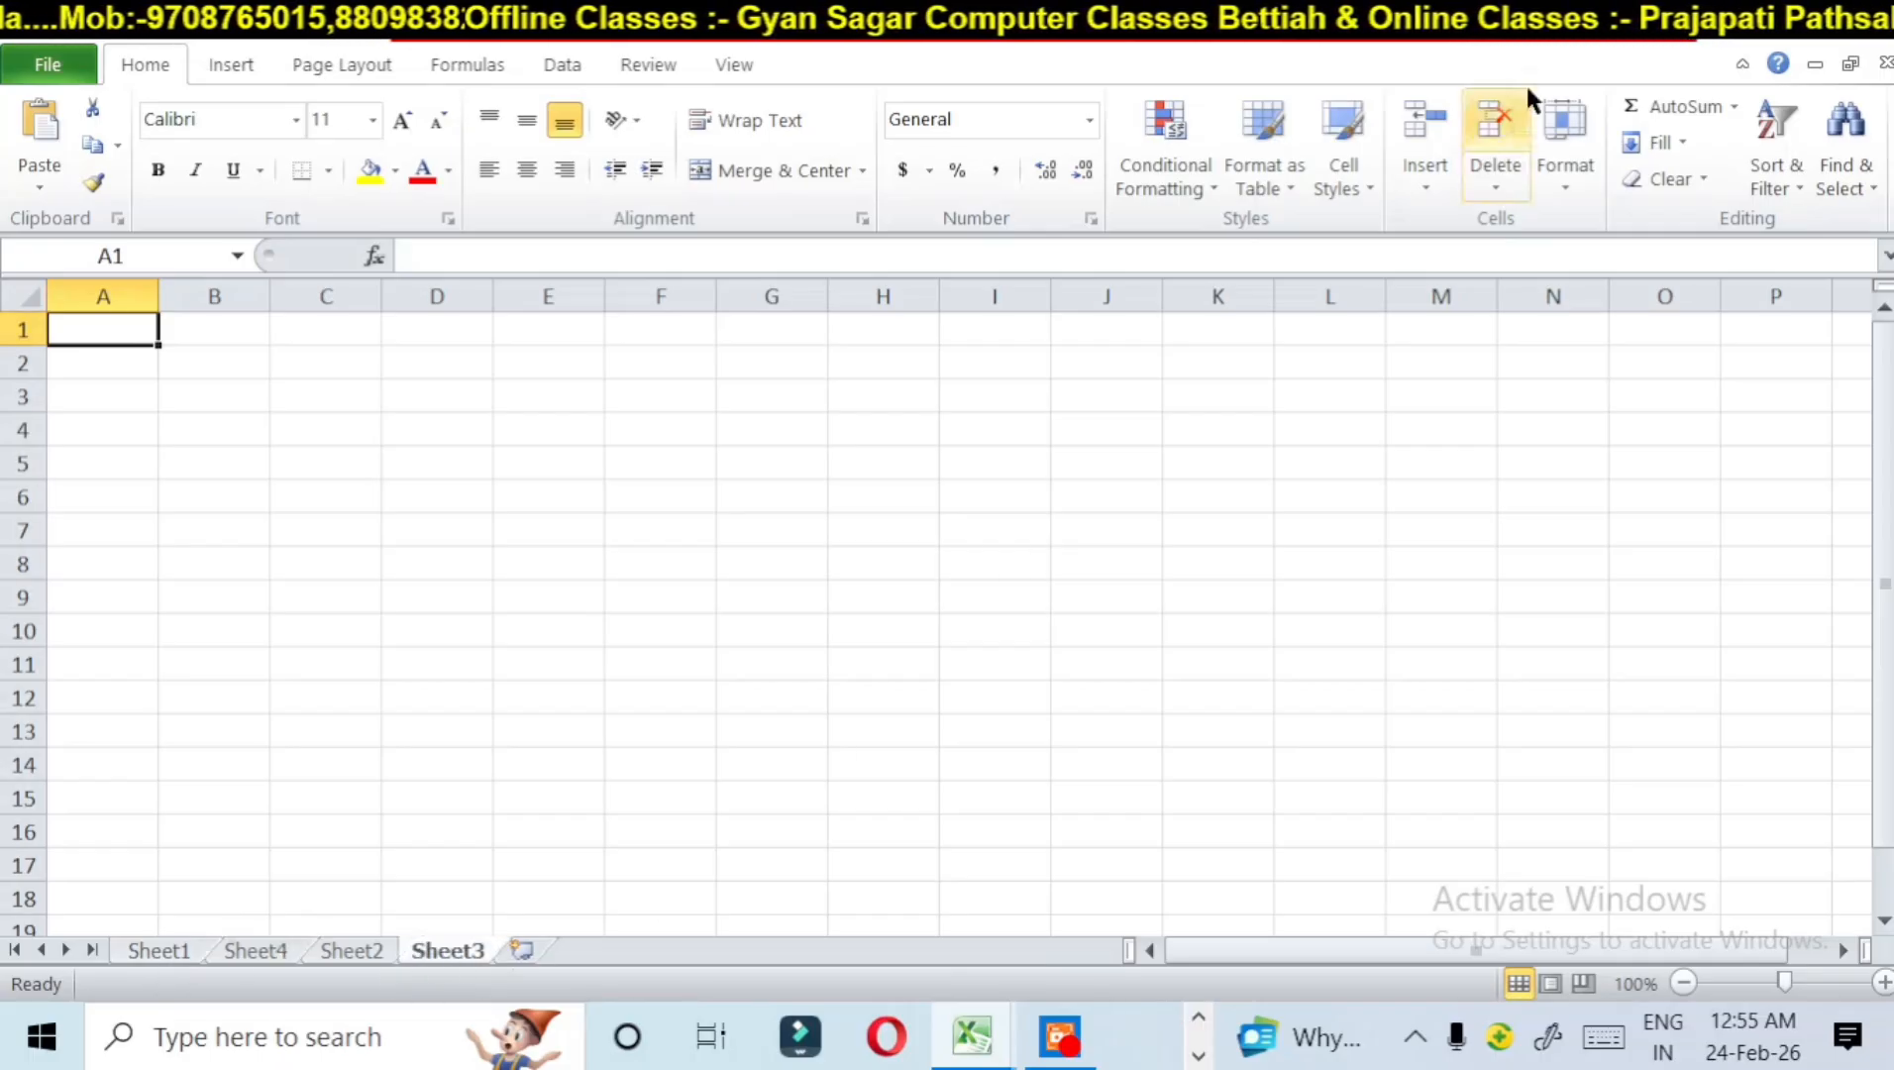
{"action": "left_click", "coordinate": [1426, 180]}
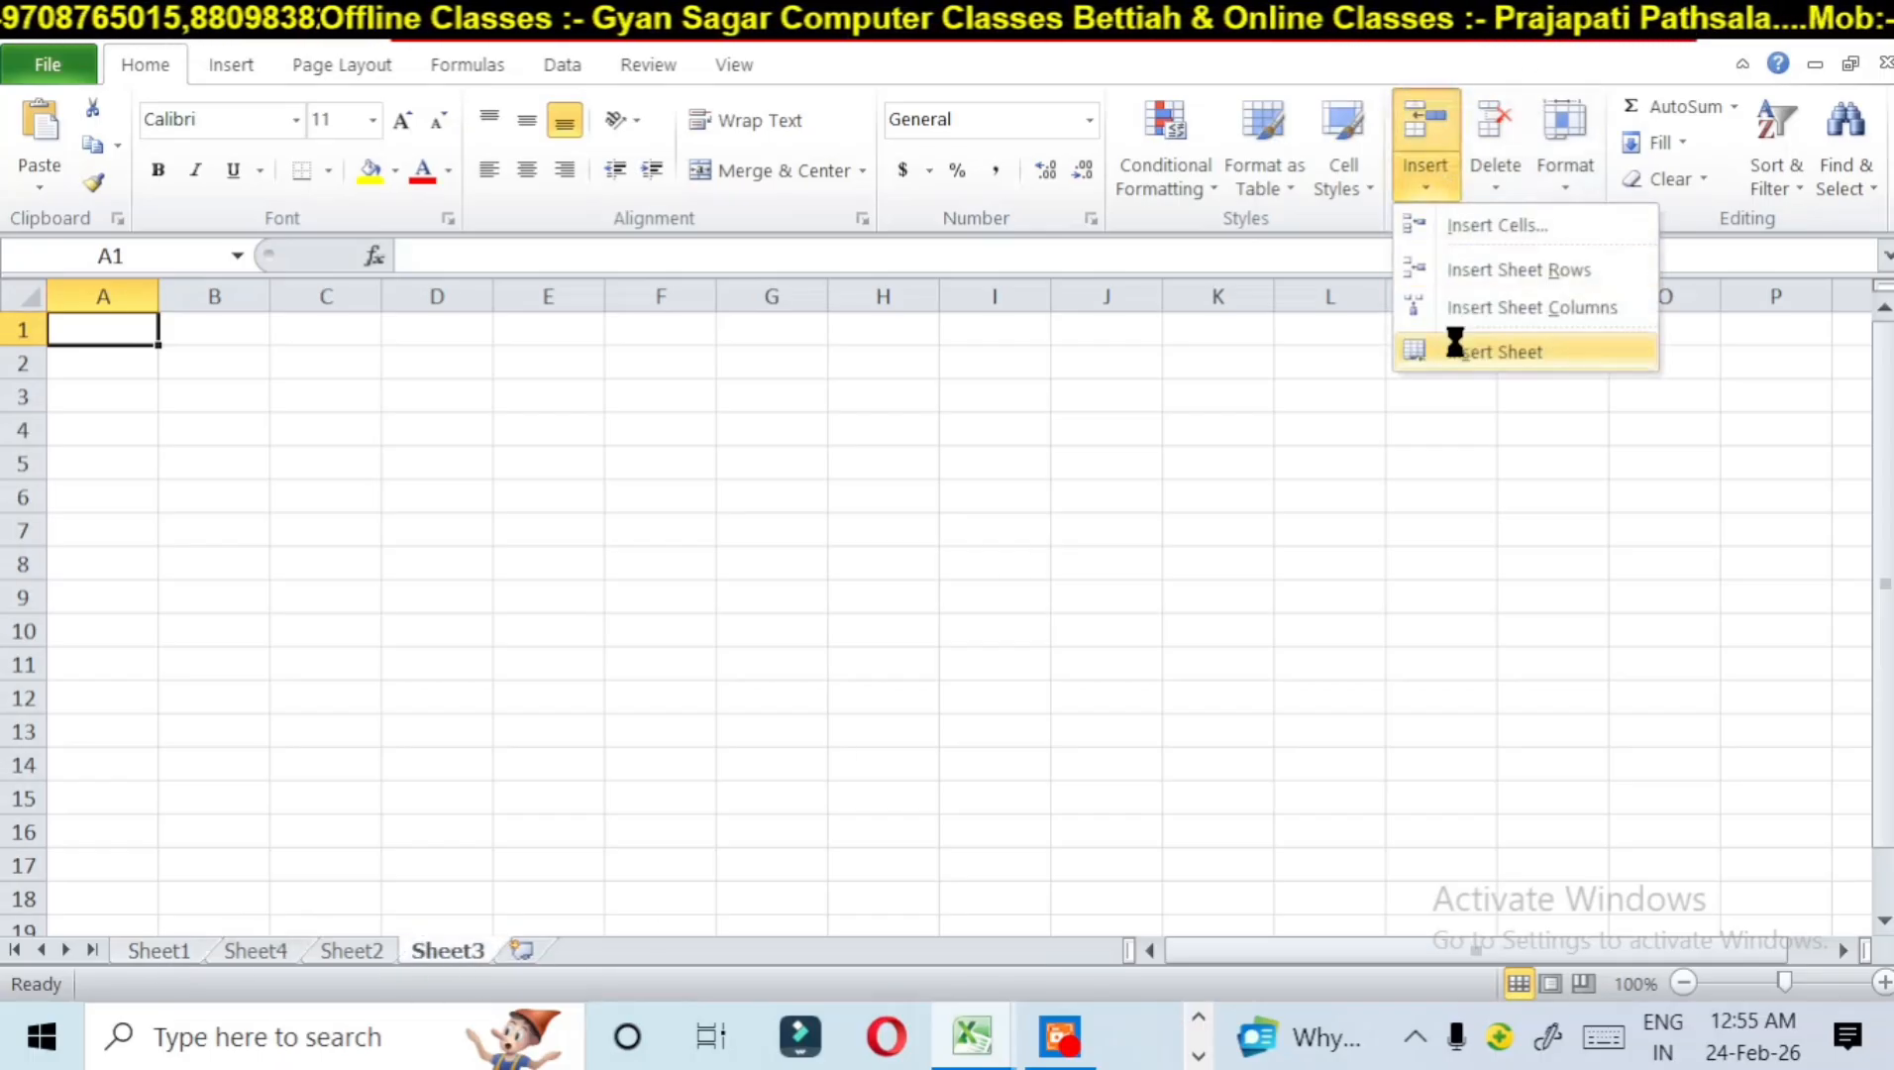
{"action": "left_click", "coordinate": [1427, 351]}
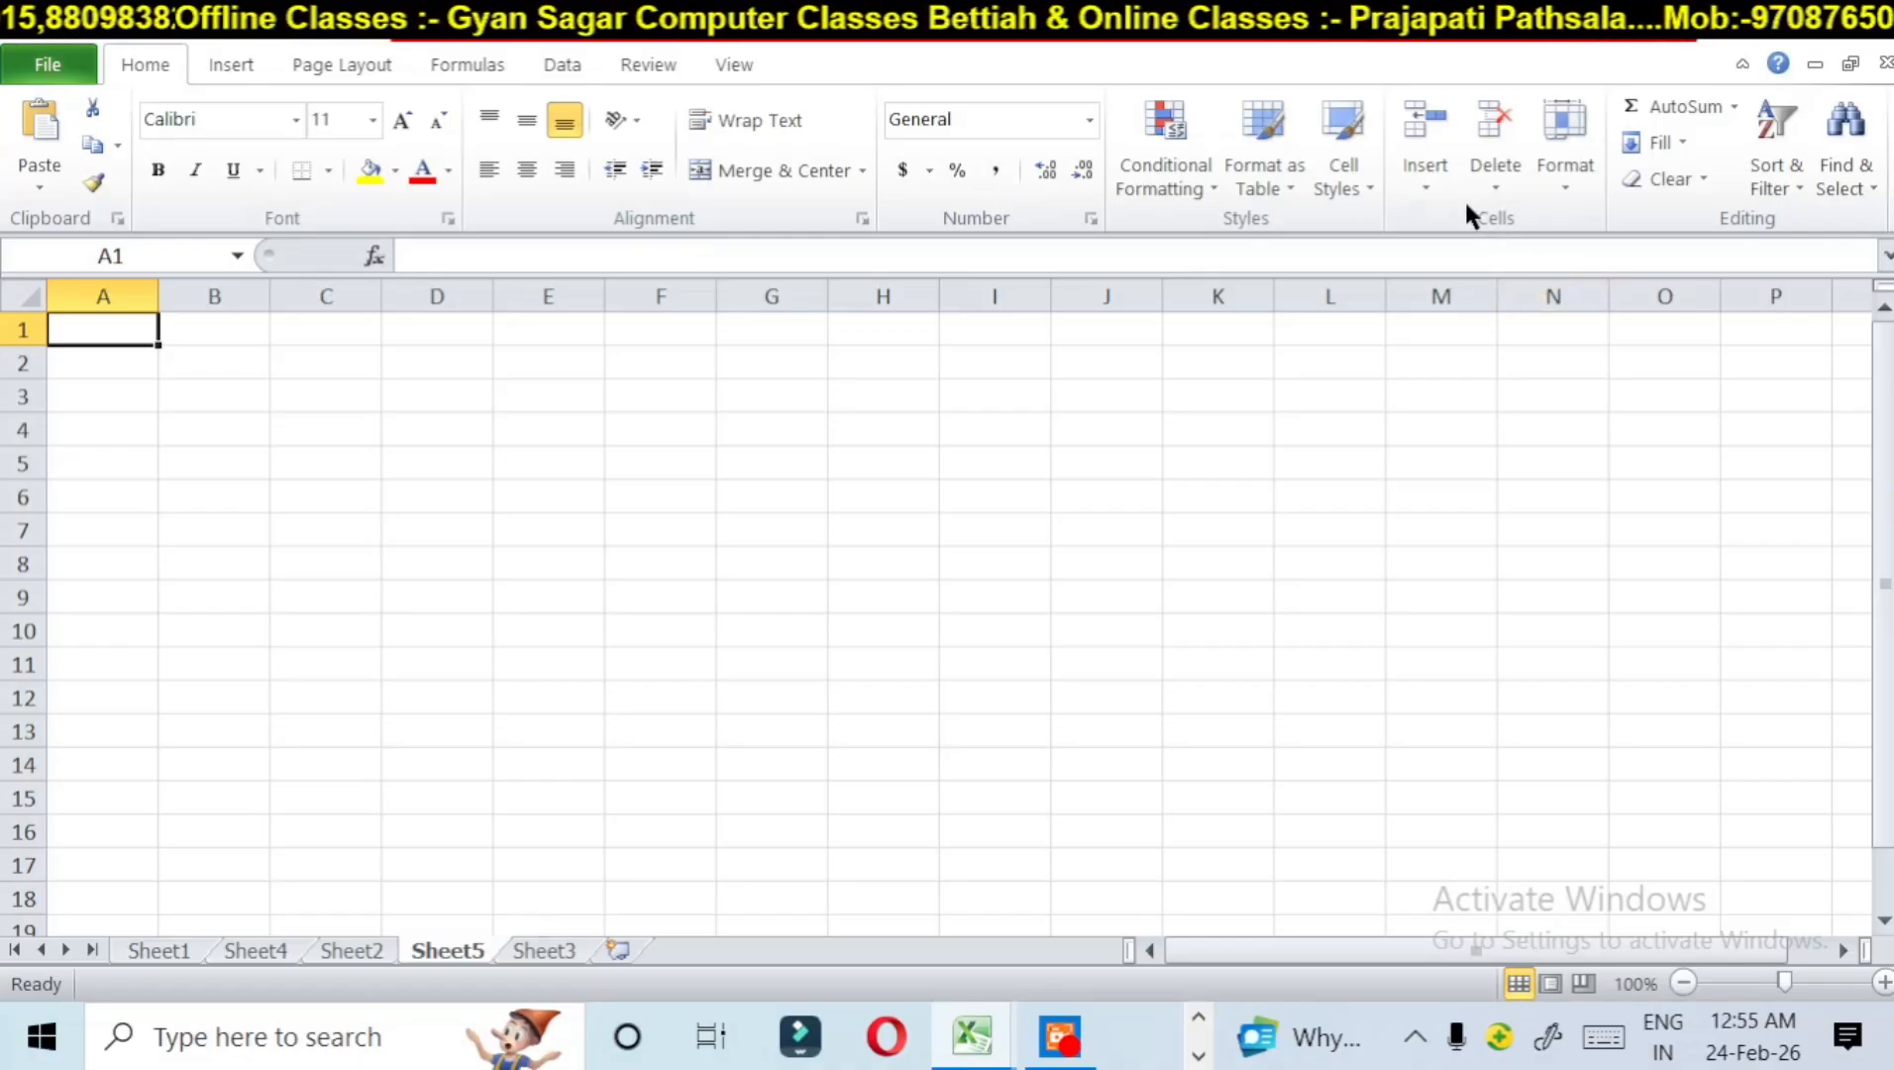
{"action": "left_click", "coordinate": [1426, 180]}
{"action": "left_click", "coordinate": [1479, 353]}
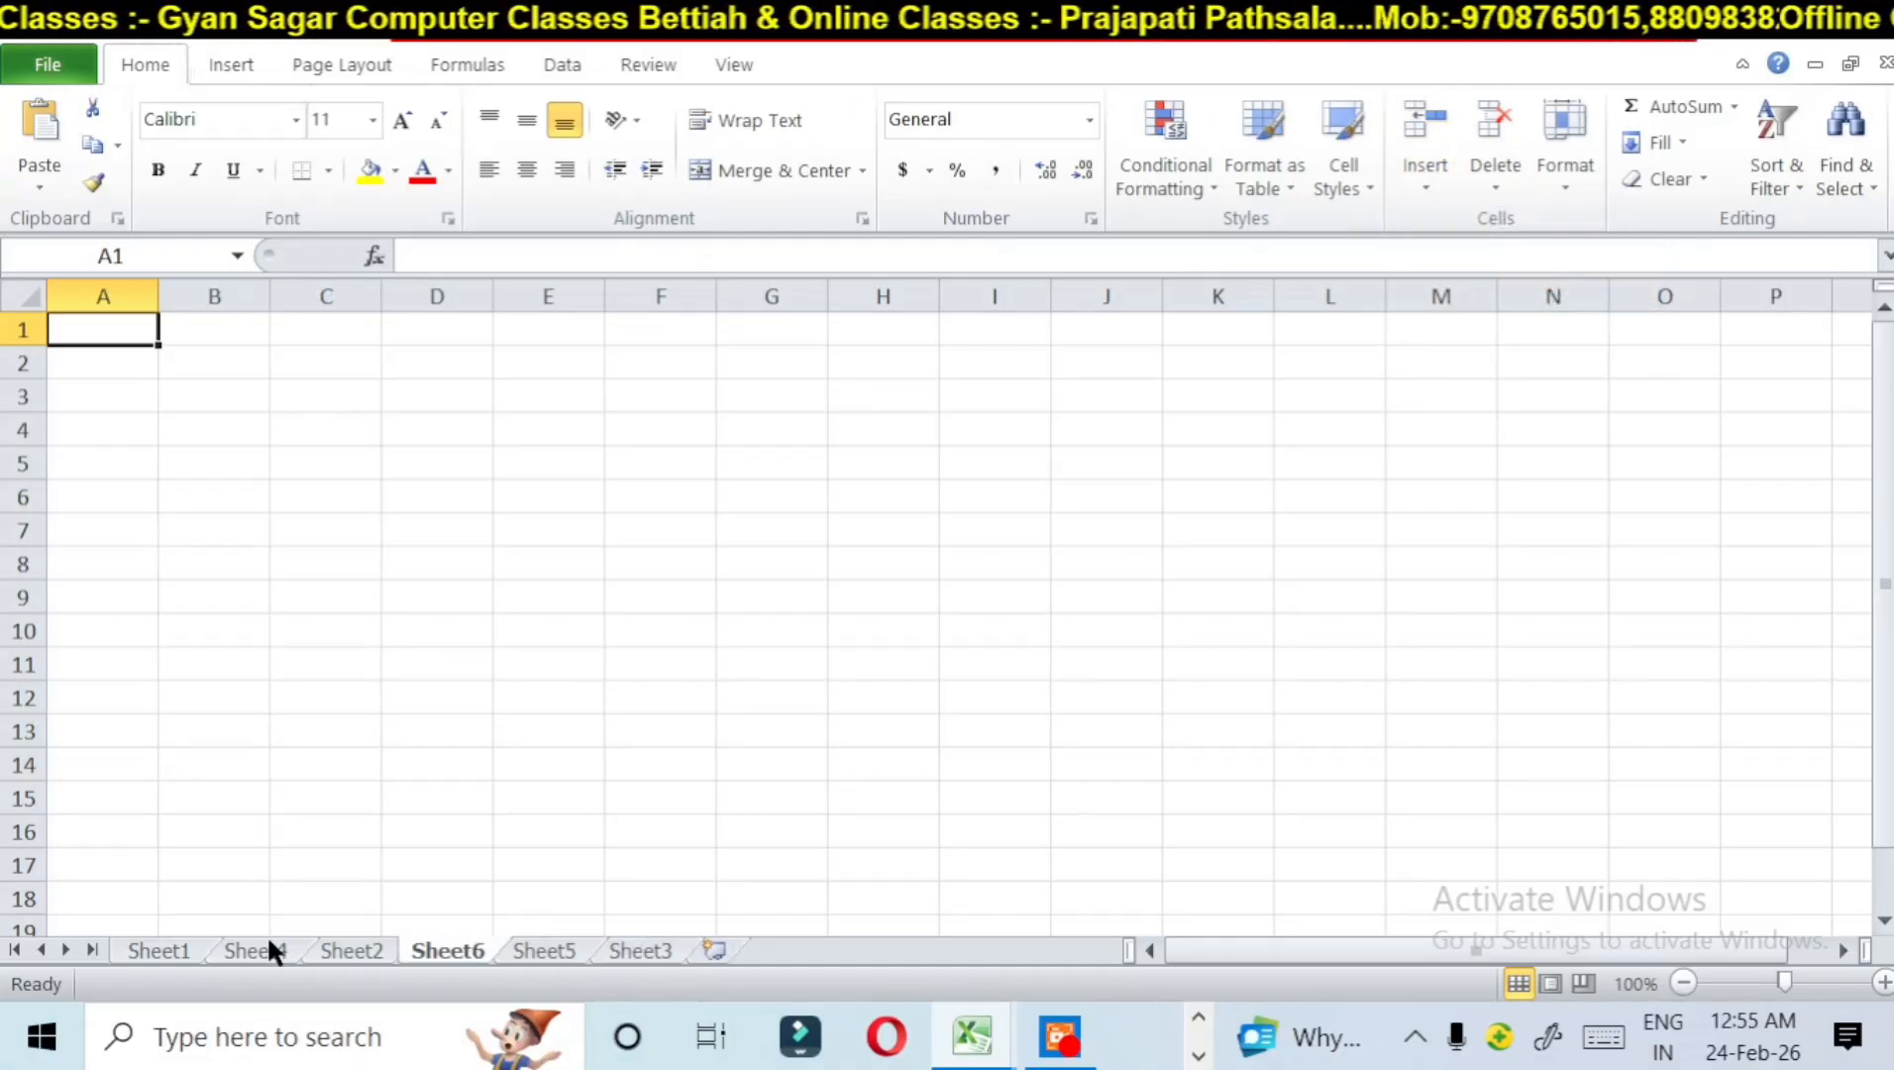
Step: View the monthly figures on Sheet1 and return to the salary table on Sheet2
{"action": "left_click", "coordinate": [146, 949]}
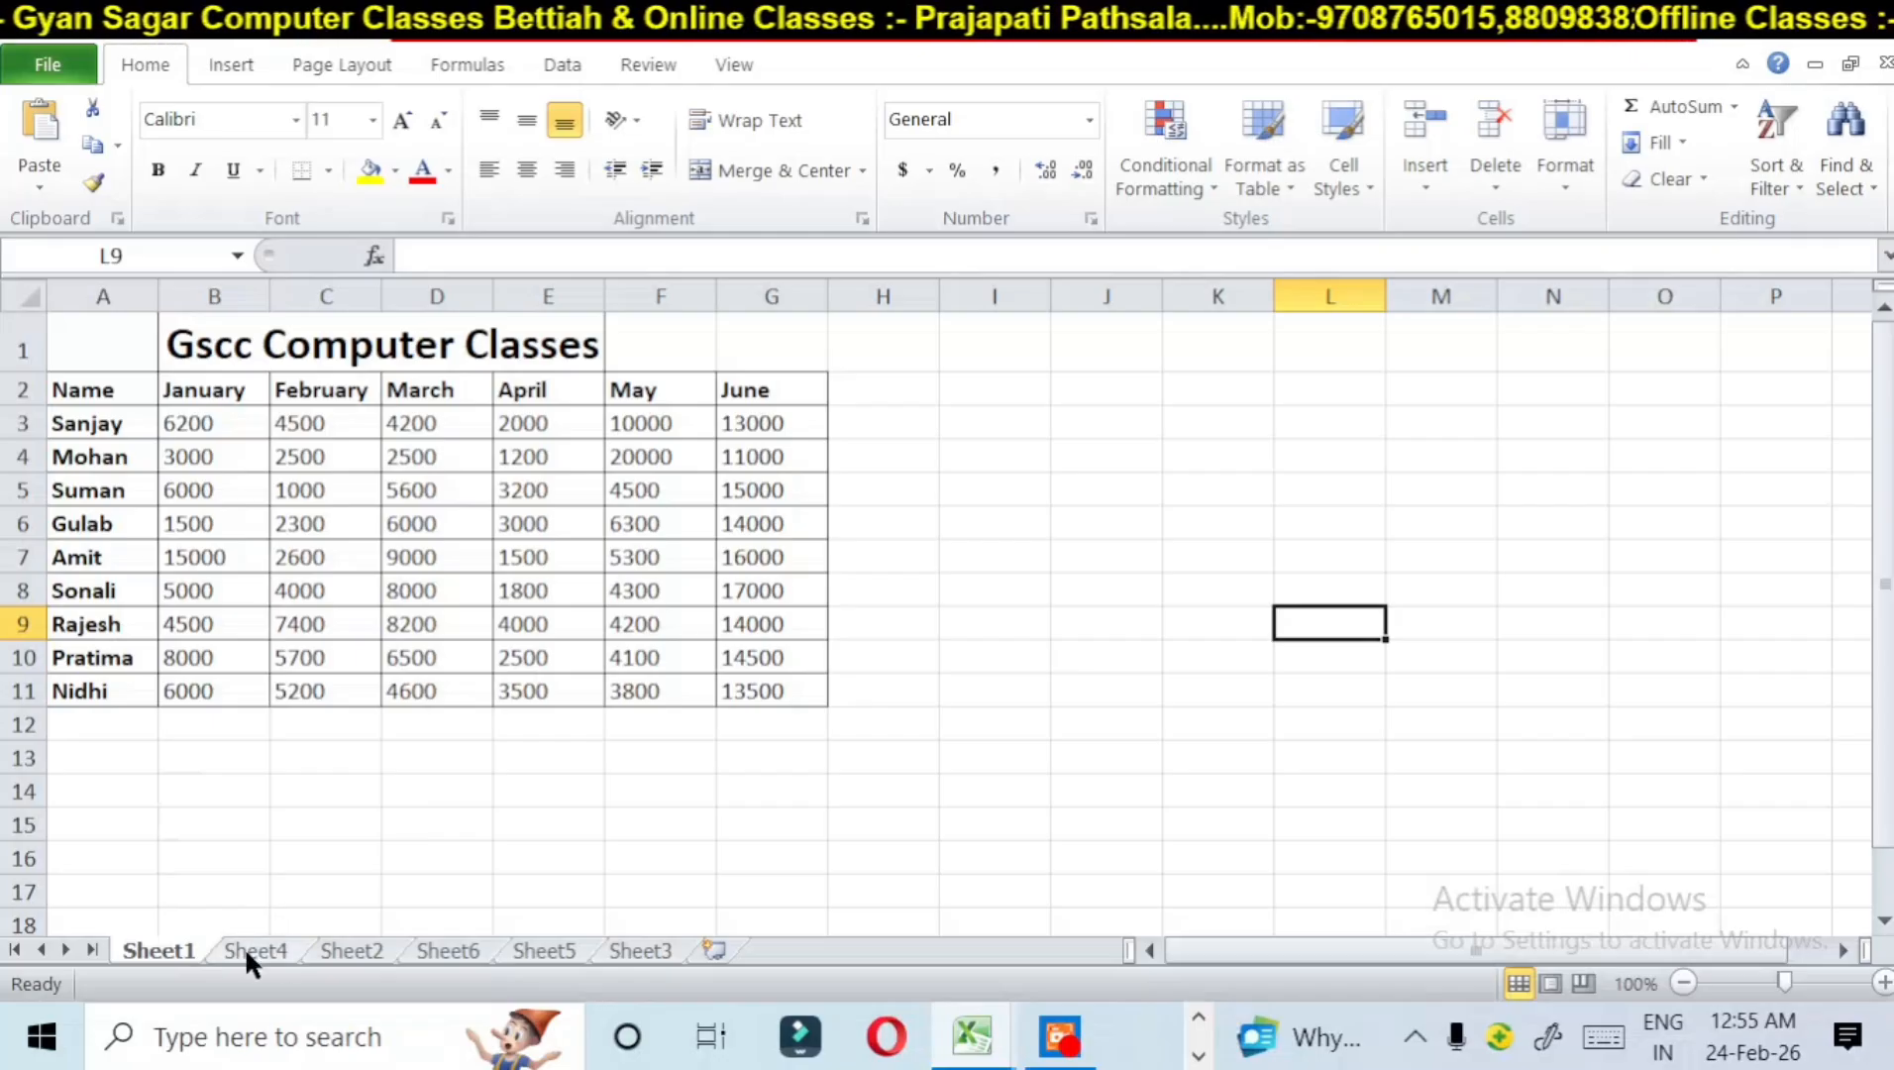
{"action": "left_click", "coordinate": [355, 951]}
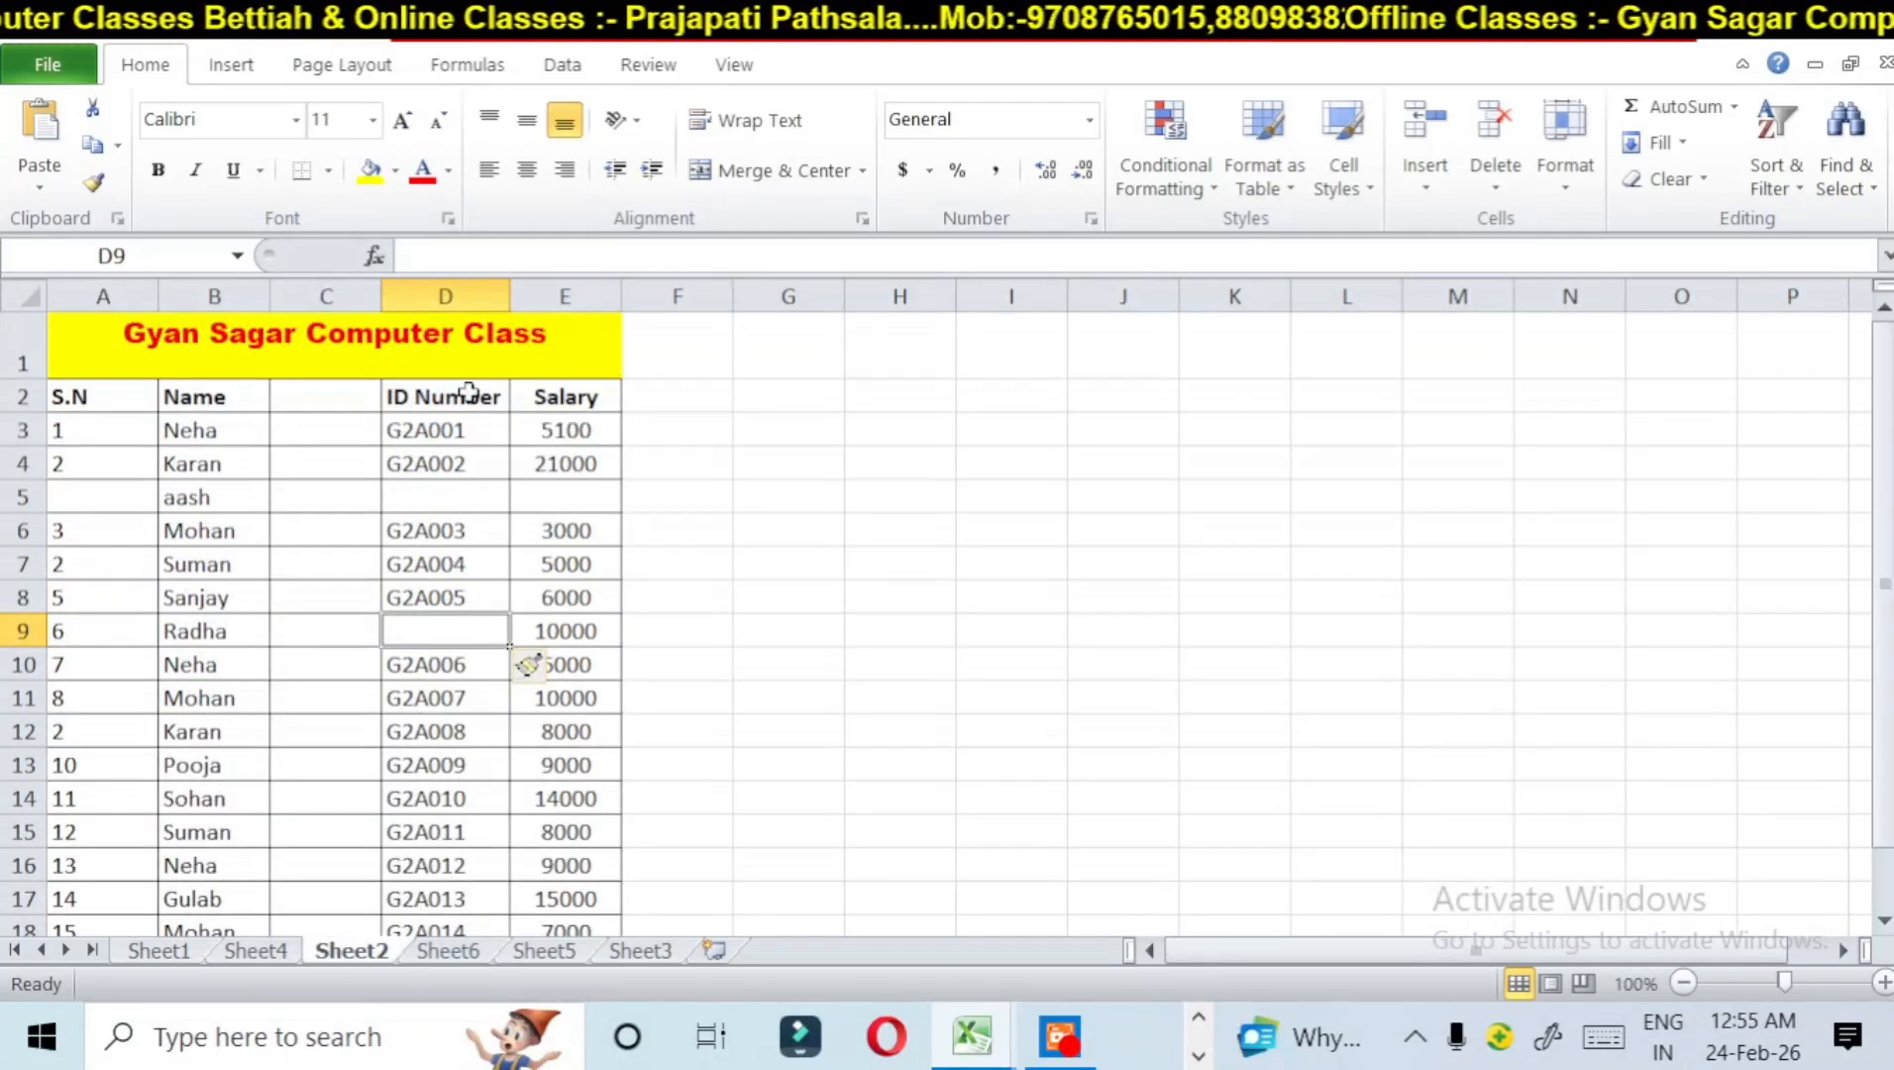
Step: Delete the blank column C between the Name and ID Number columns
{"action": "left_click", "coordinate": [1495, 183]}
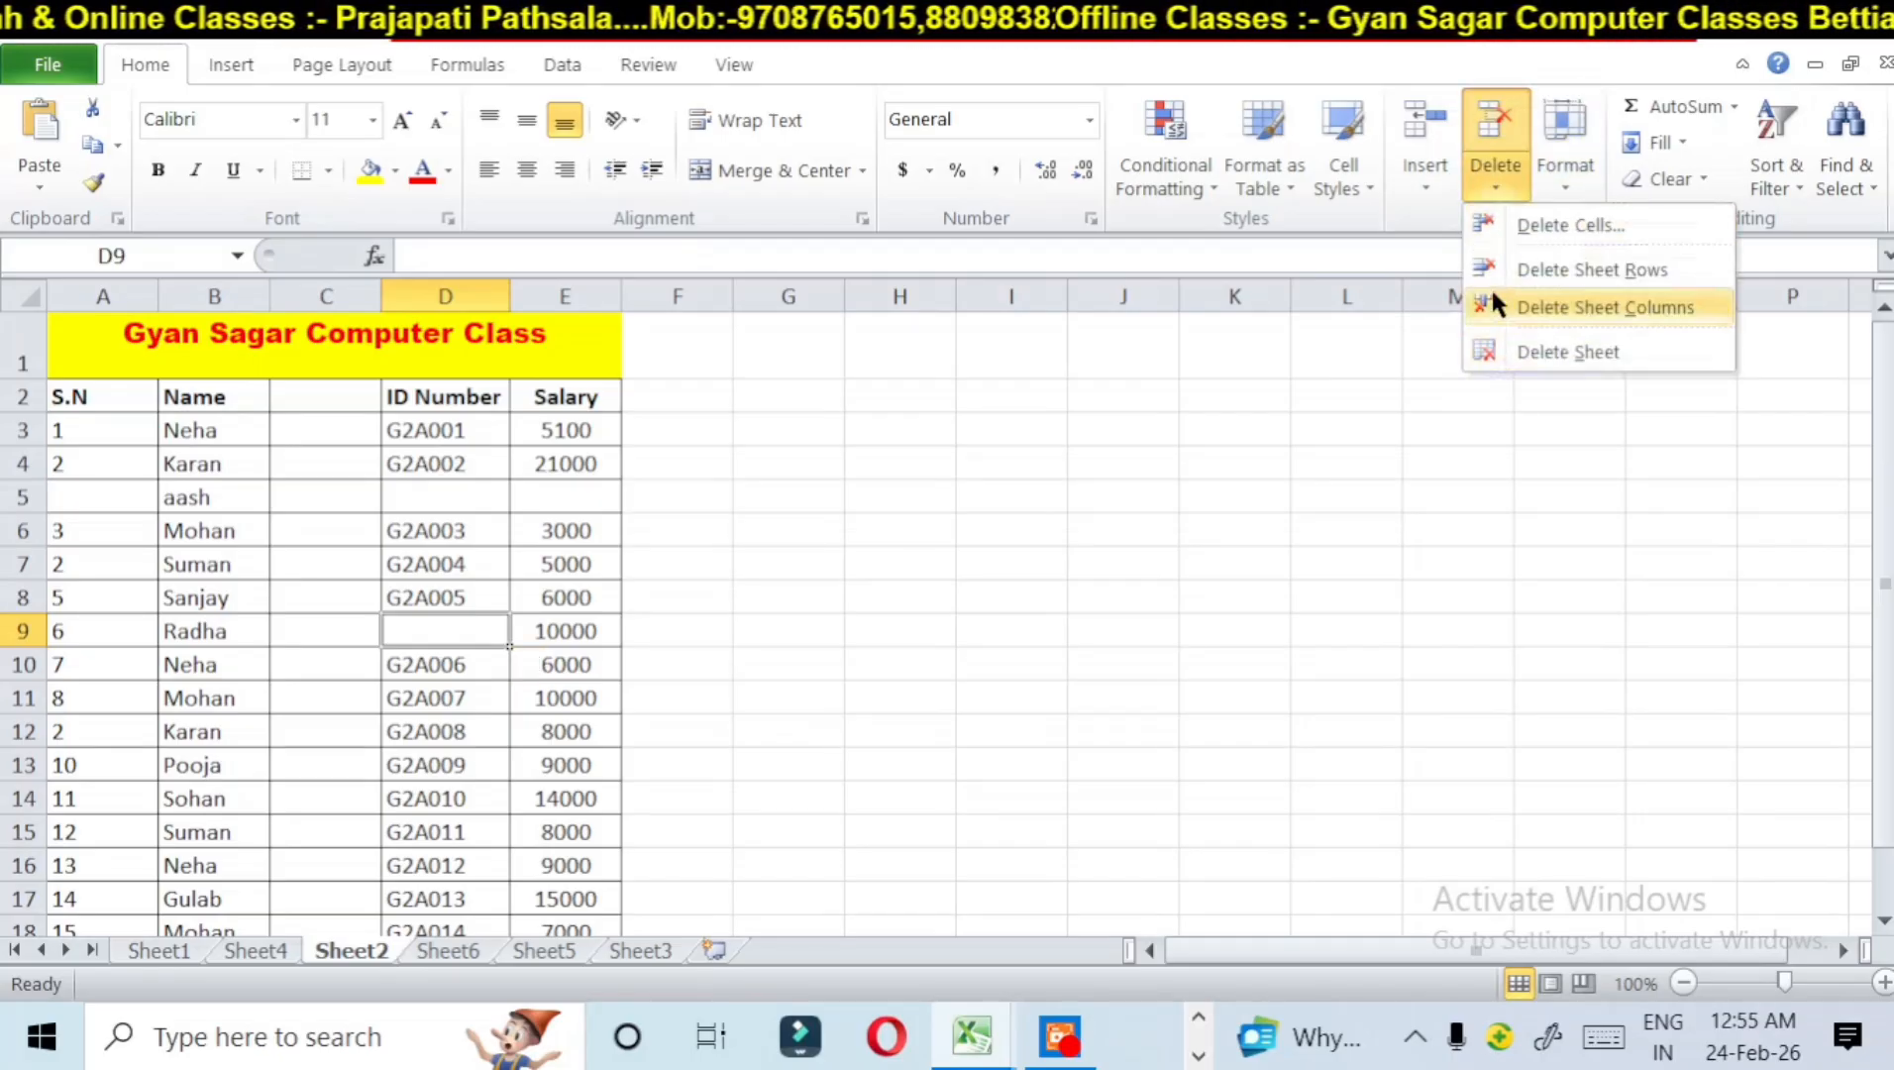
{"action": "left_click", "coordinate": [955, 562]}
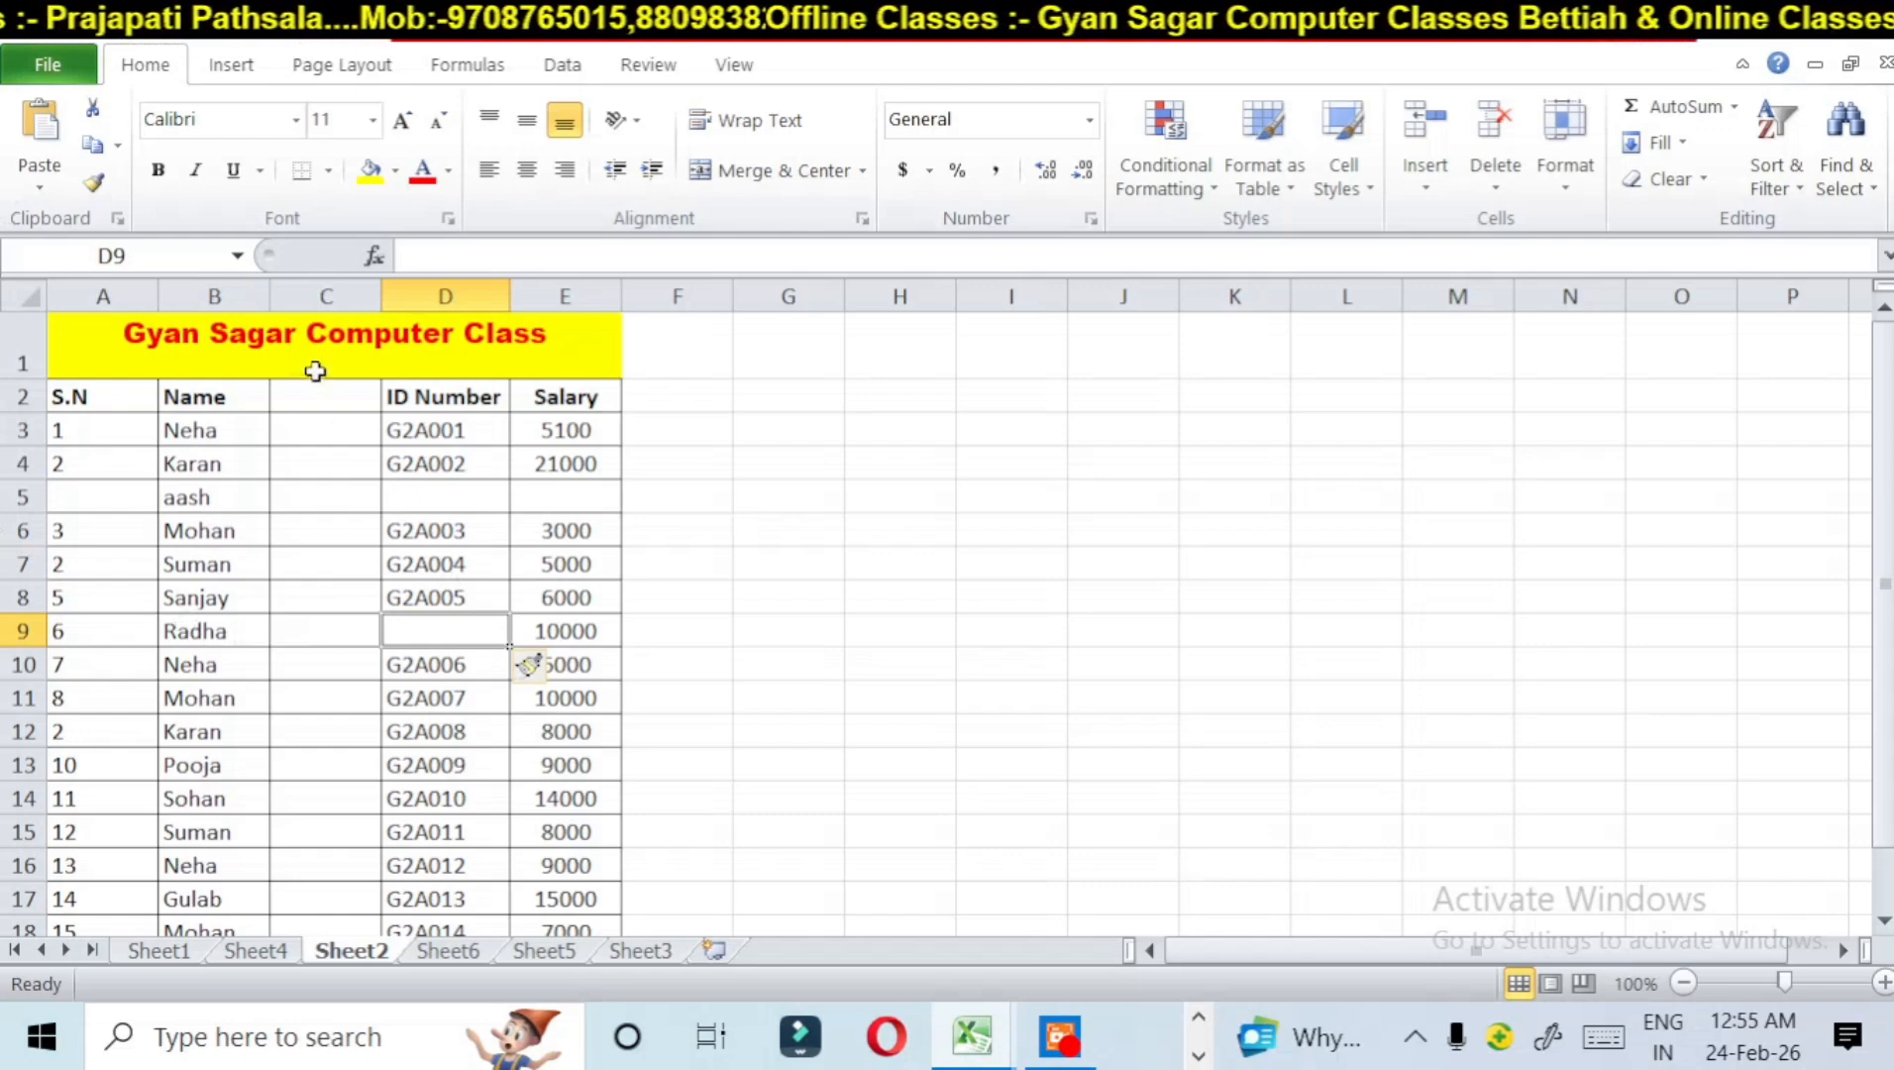
{"action": "left_click", "coordinate": [325, 296]}
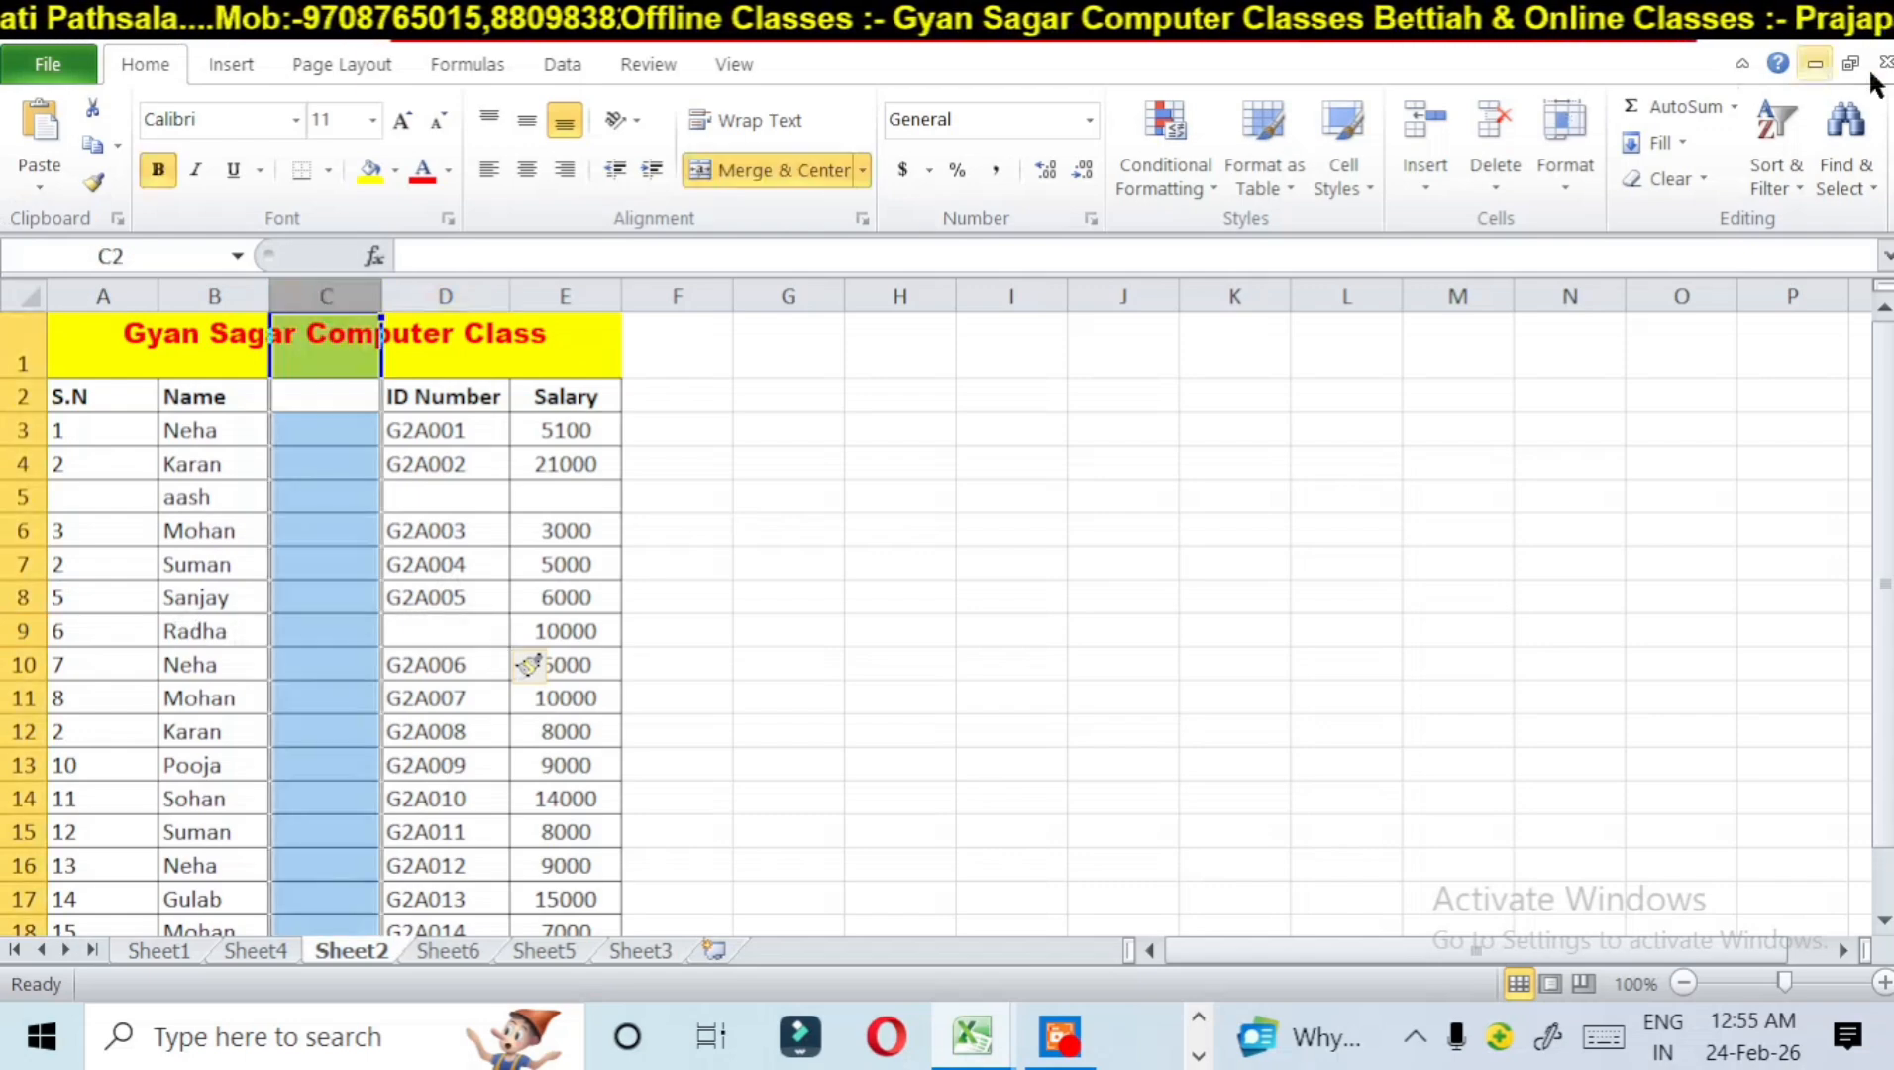
{"action": "left_click", "coordinate": [1505, 165]}
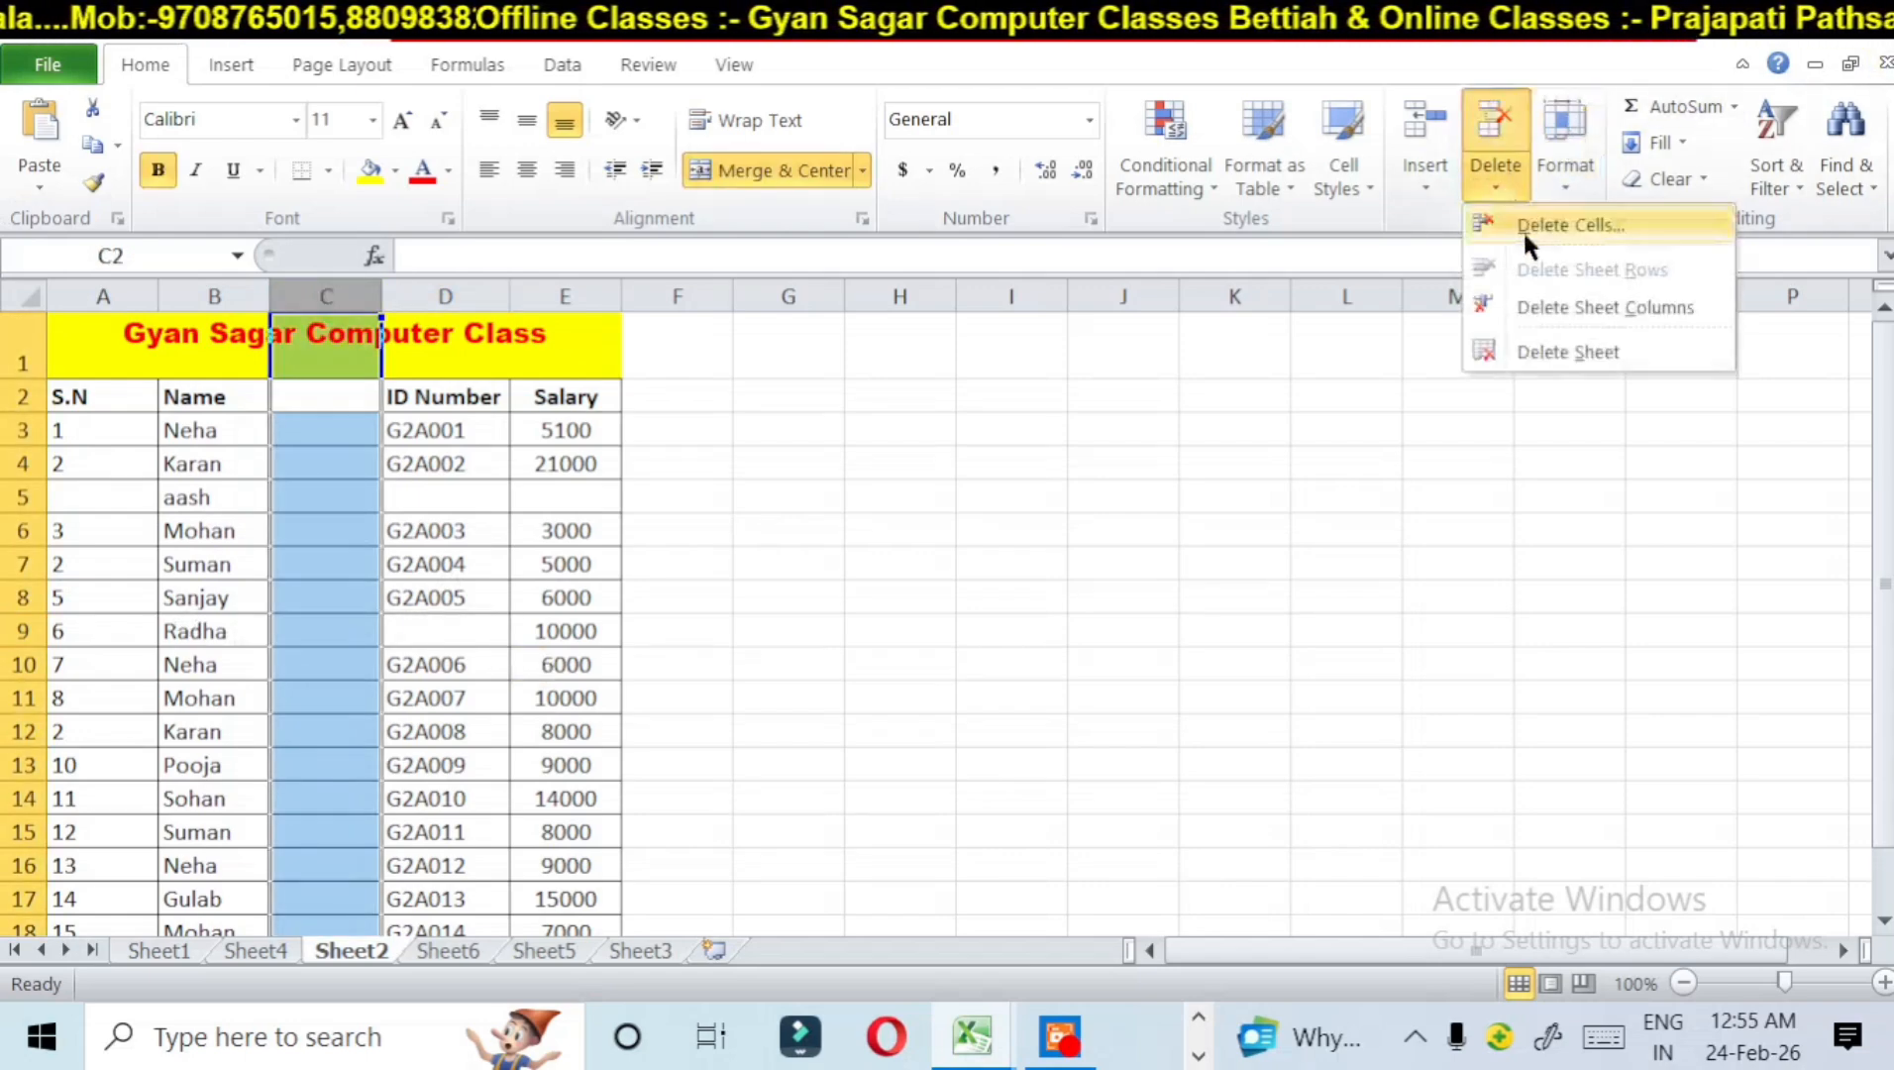
{"action": "left_click", "coordinate": [1541, 303]}
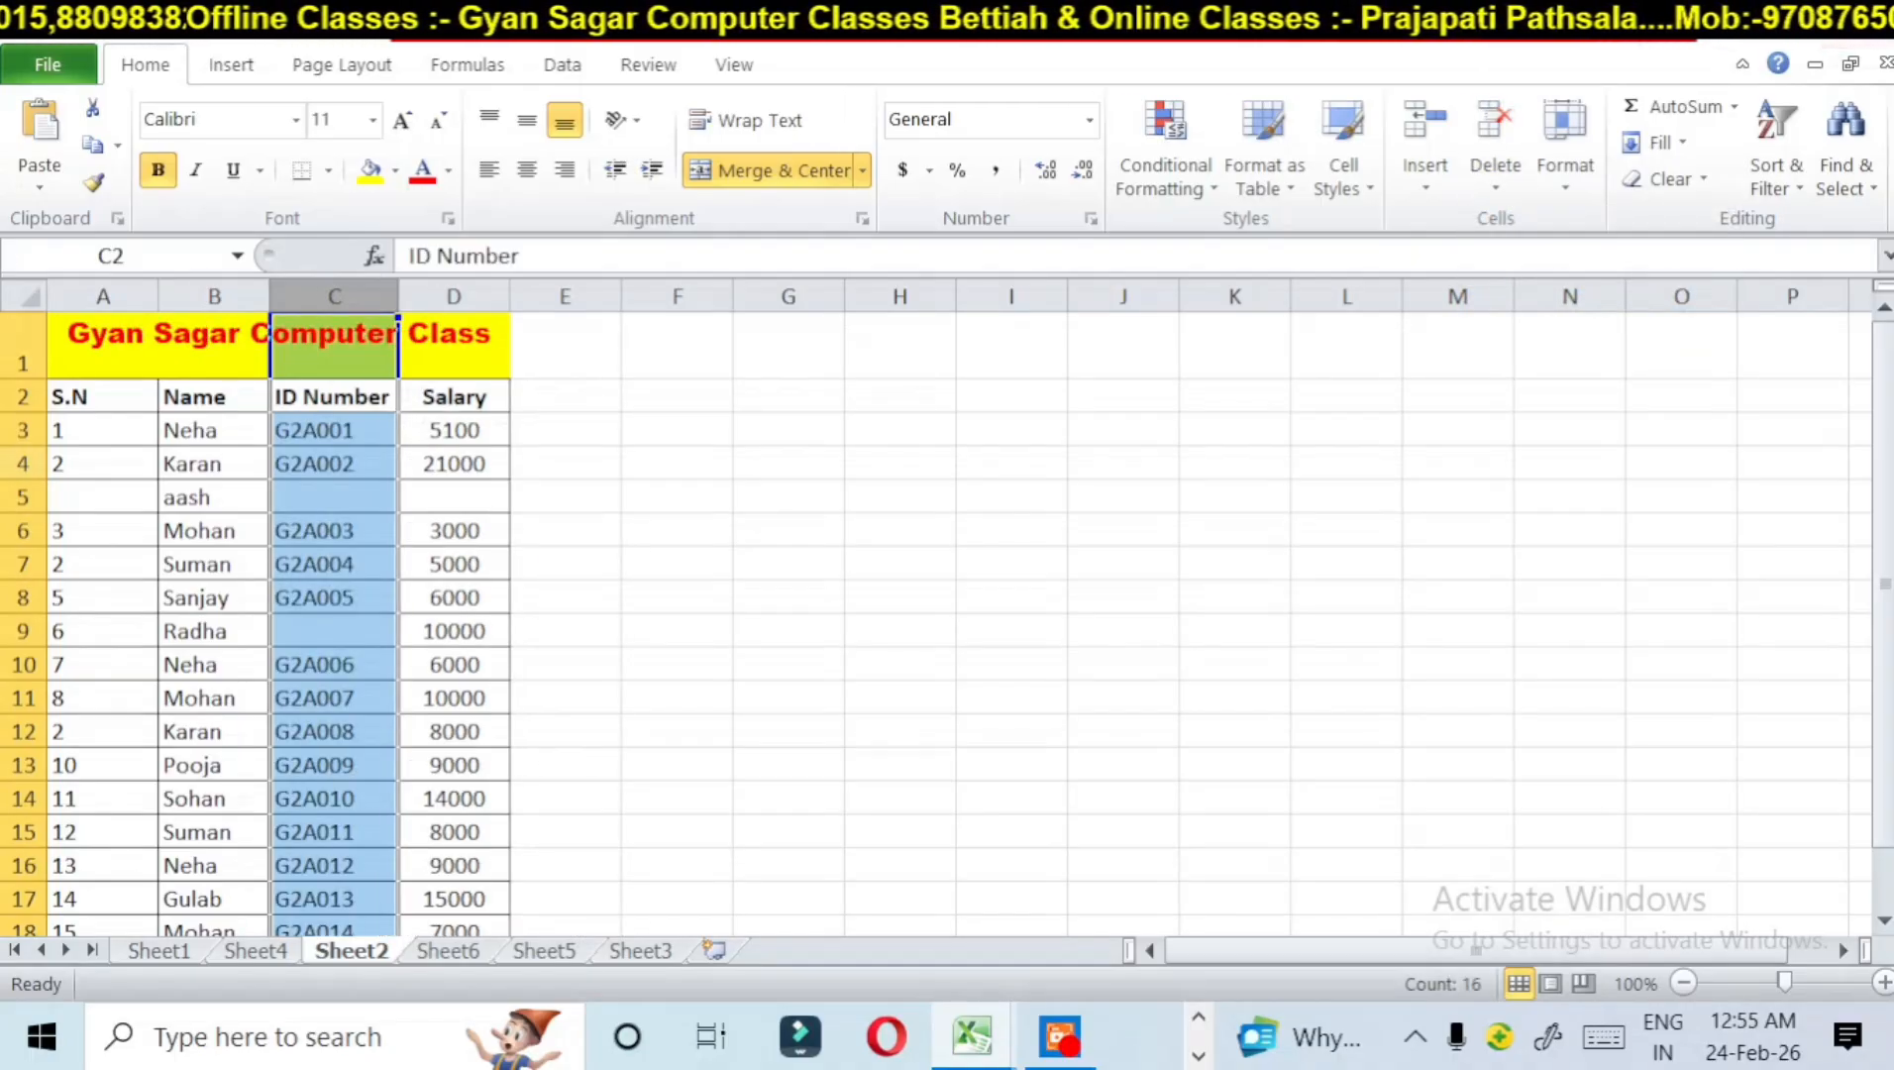
Step: Delete the whole of row 5, which holds only a name
{"action": "left_click", "coordinate": [20, 496]}
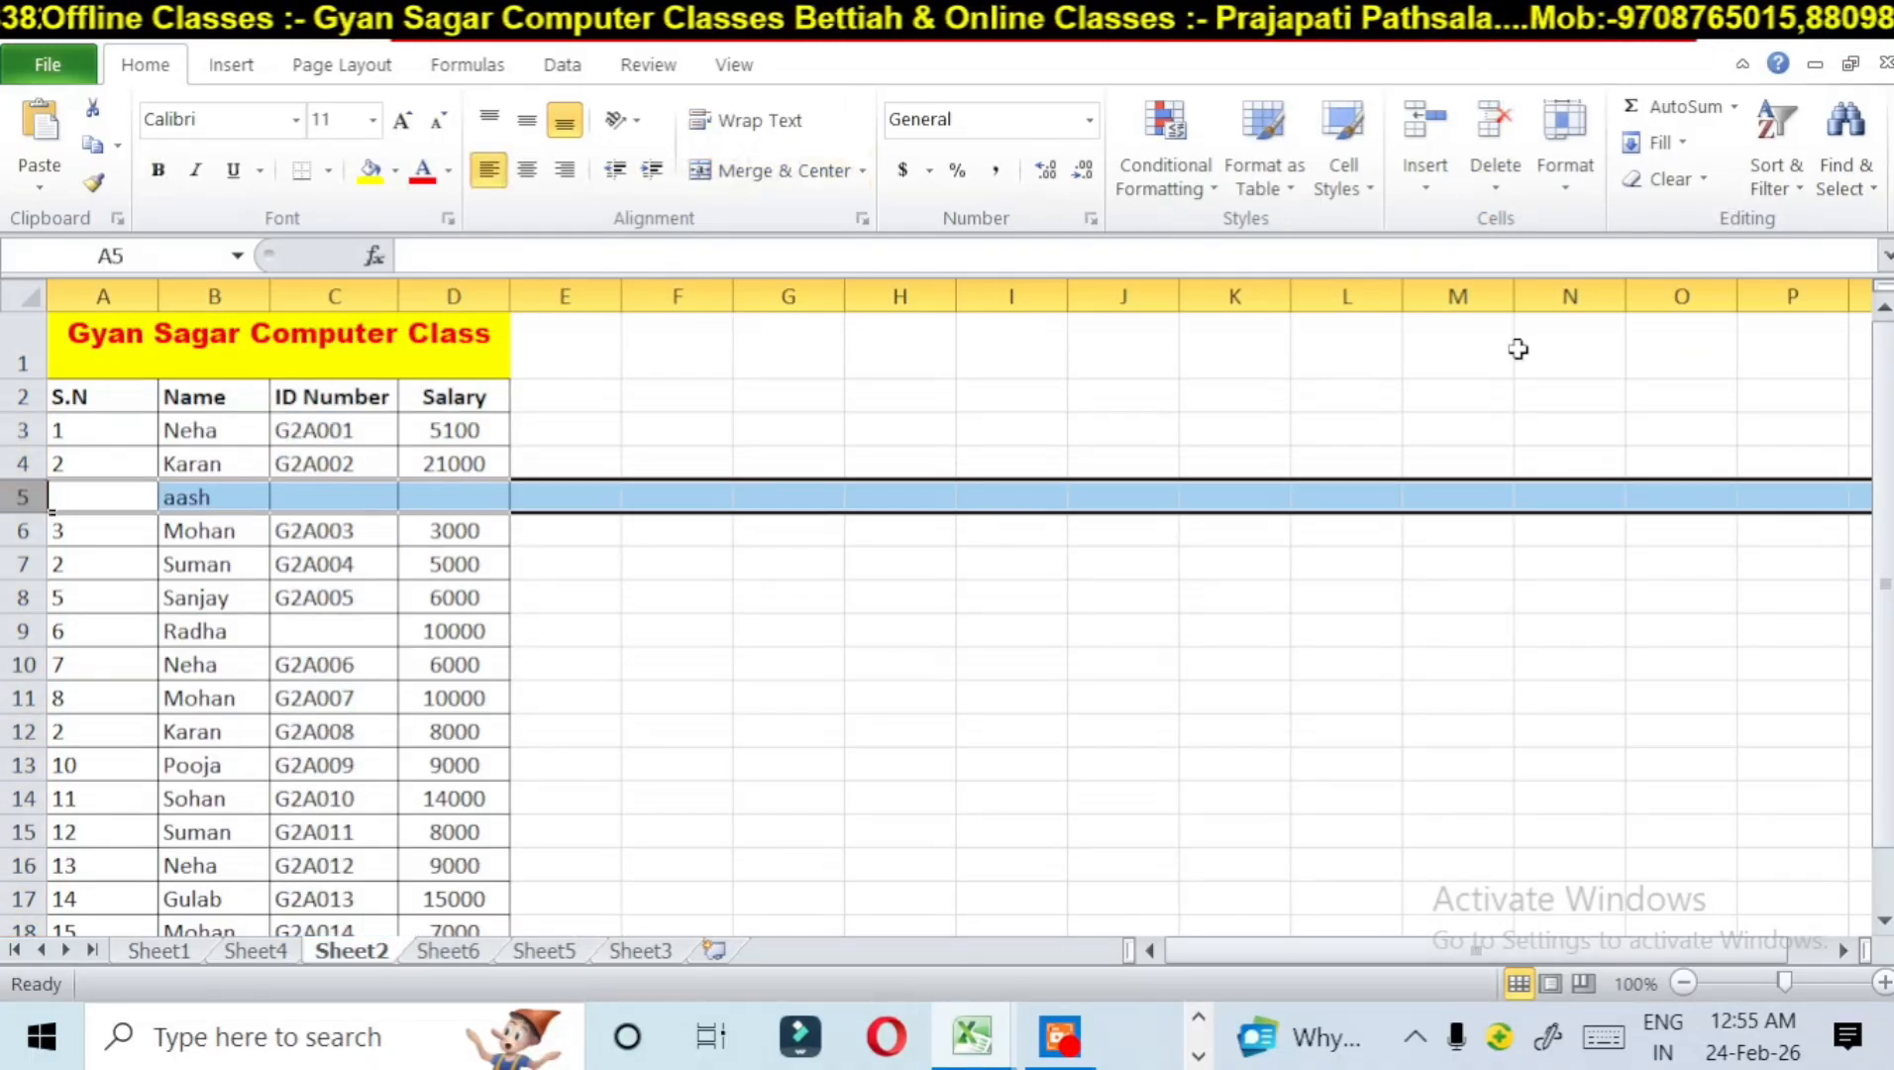
{"action": "left_click", "coordinate": [1498, 169]}
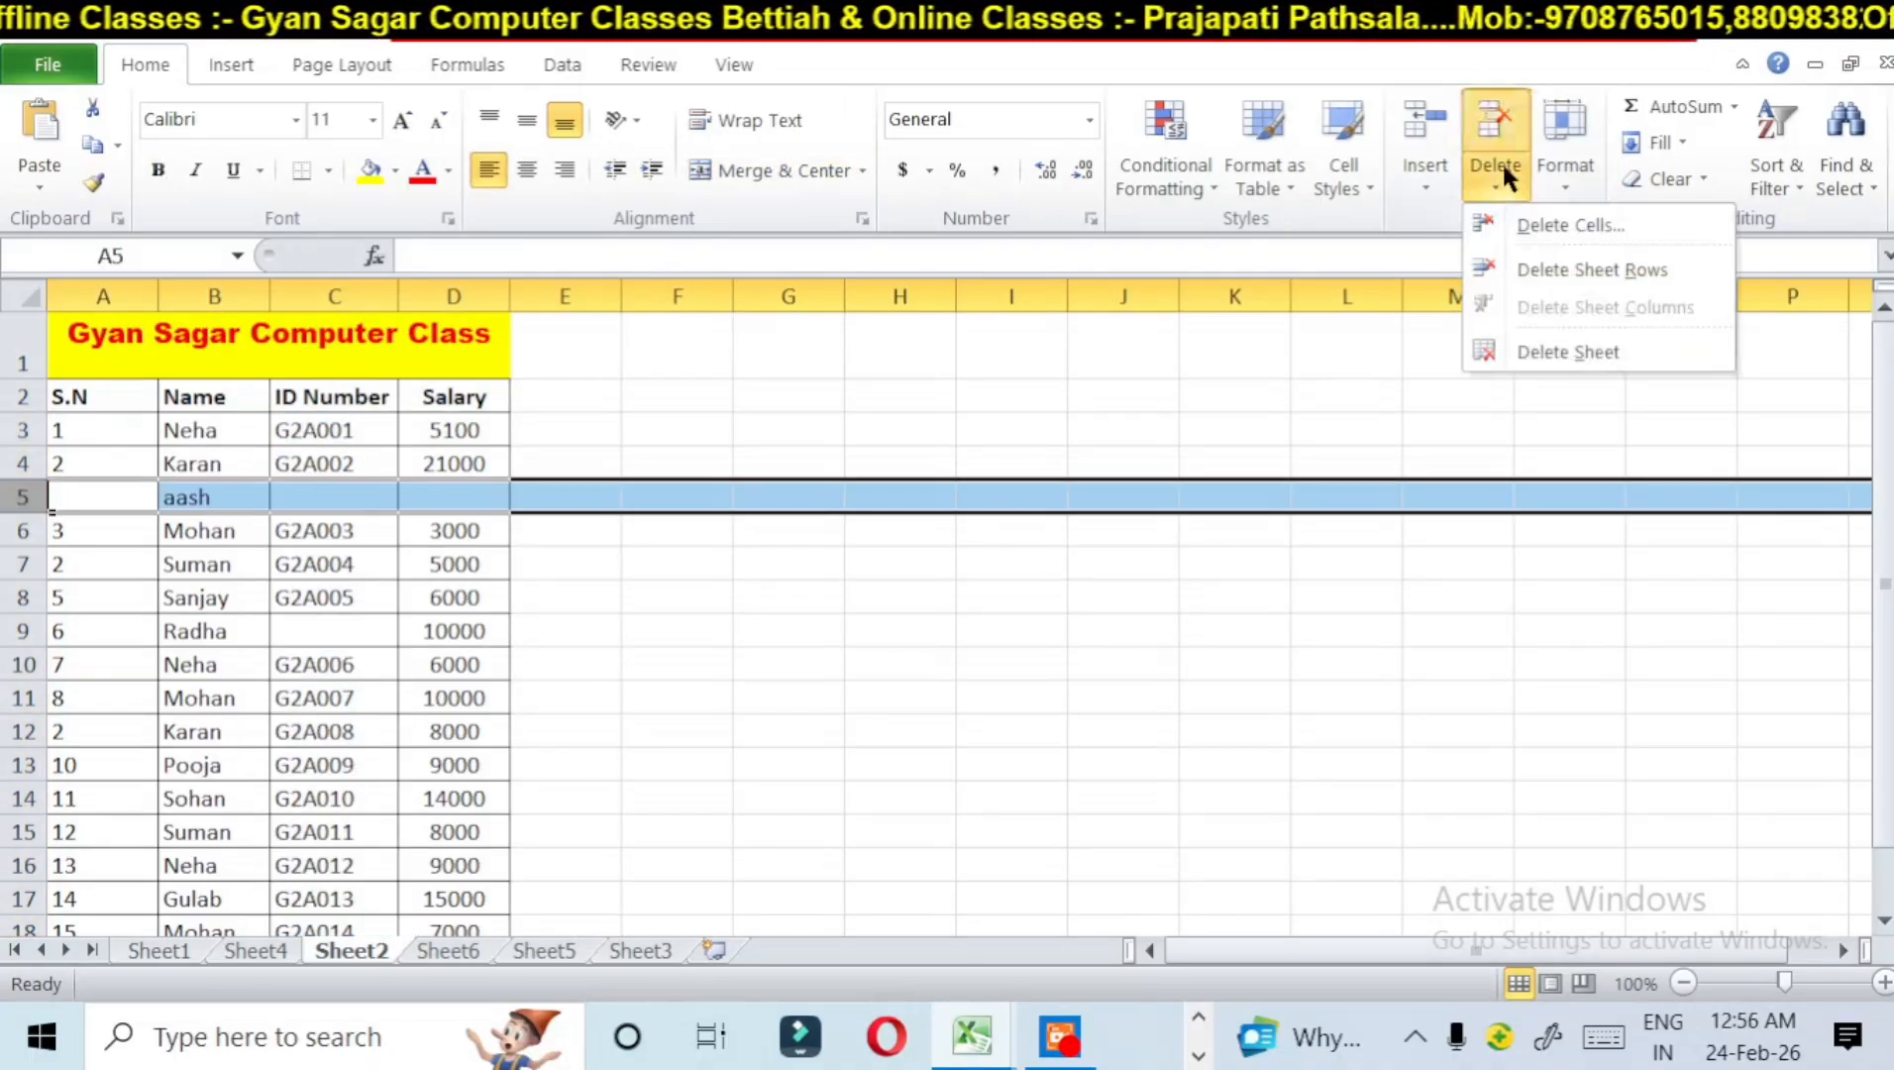
{"action": "left_click", "coordinate": [1554, 269]}
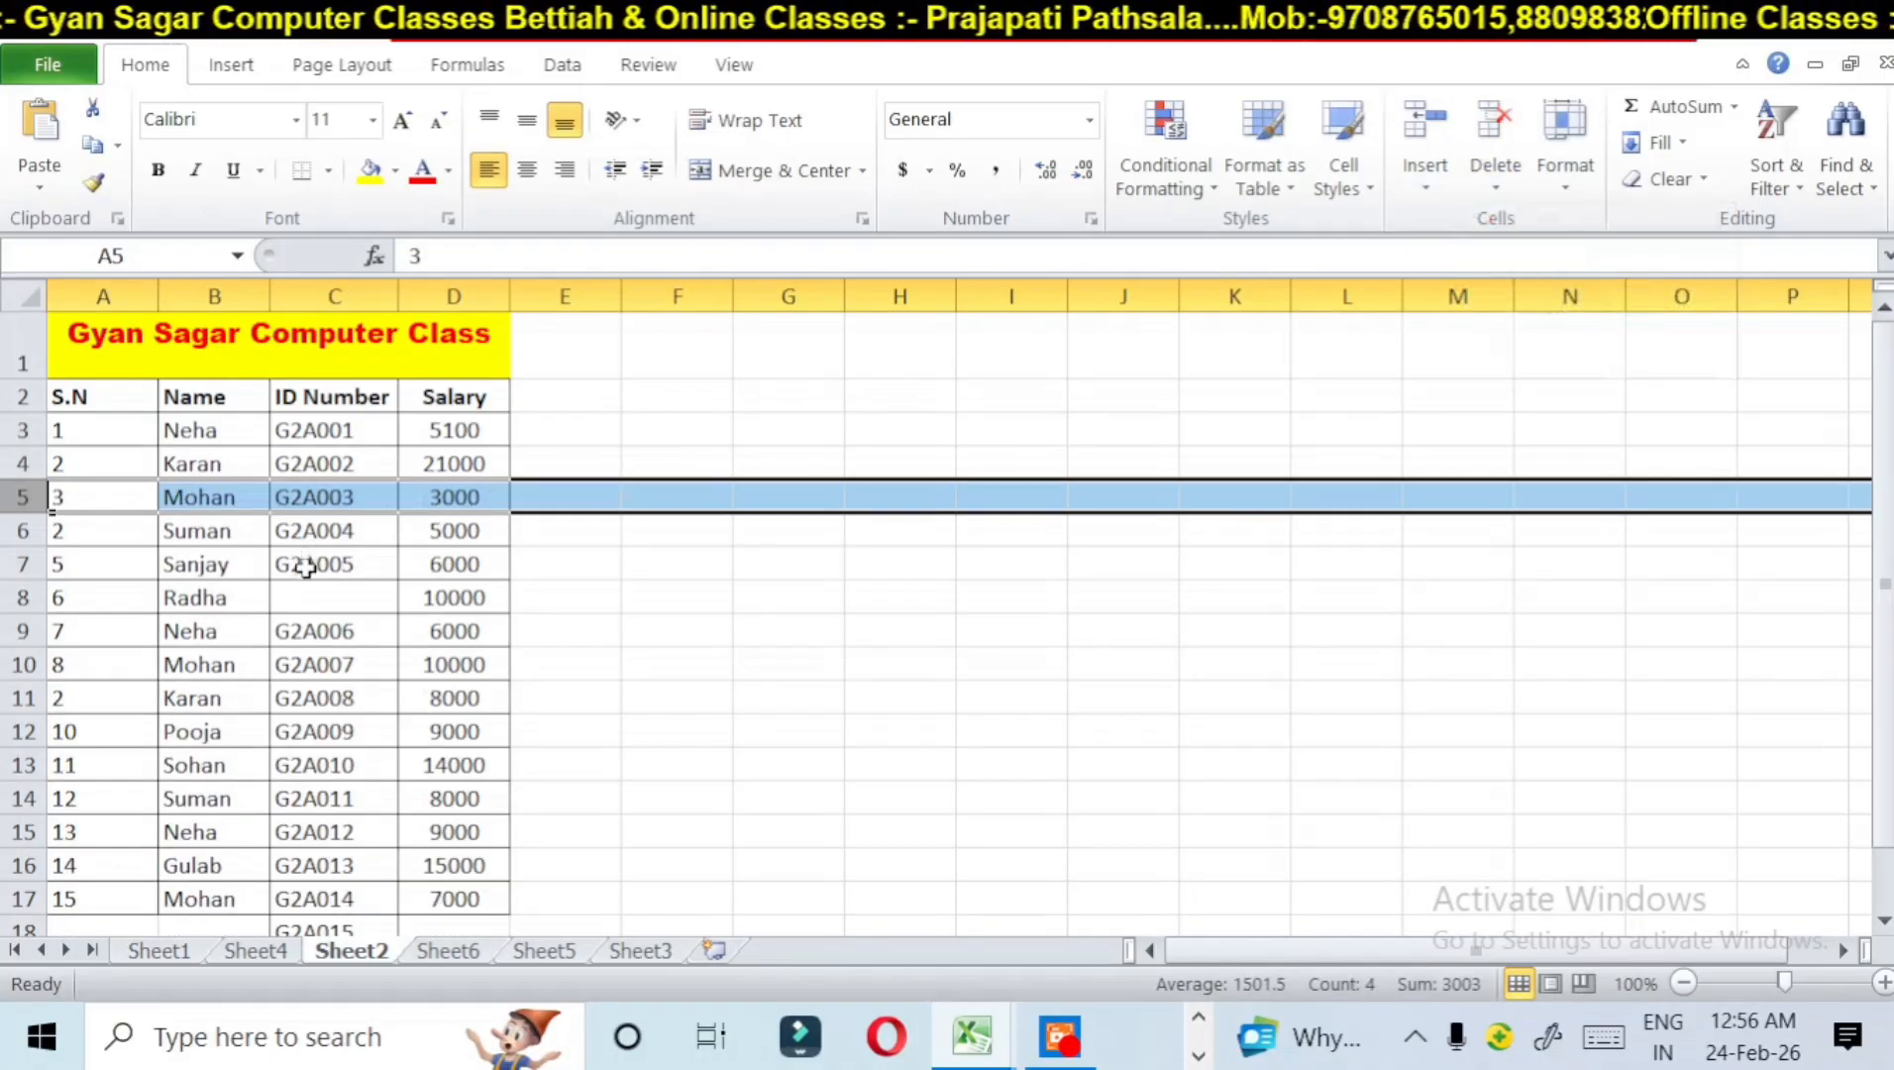
Step: Delete the blank cell C8 in the ID Number column, shifting the cells below it up
{"action": "left_click", "coordinate": [315, 601]}
{"action": "left_click", "coordinate": [1527, 183]}
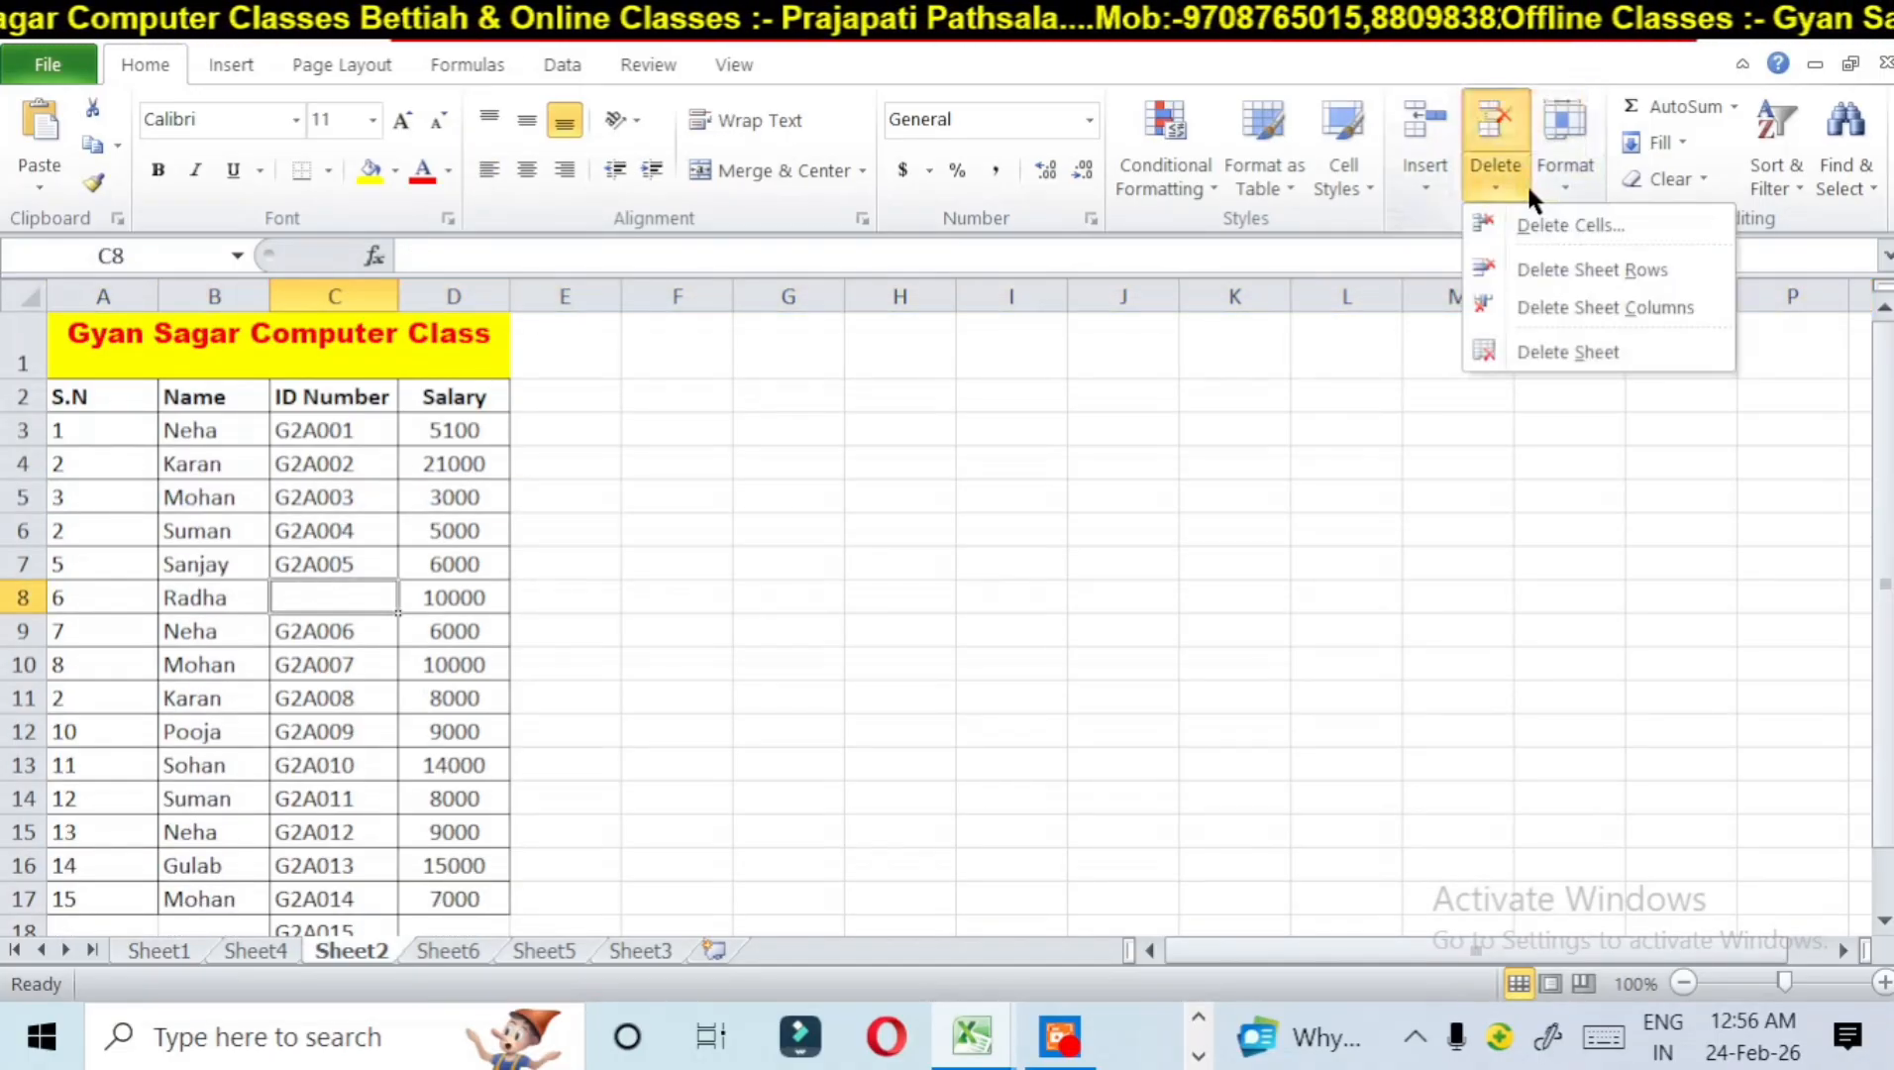
{"action": "left_click", "coordinate": [1551, 216]}
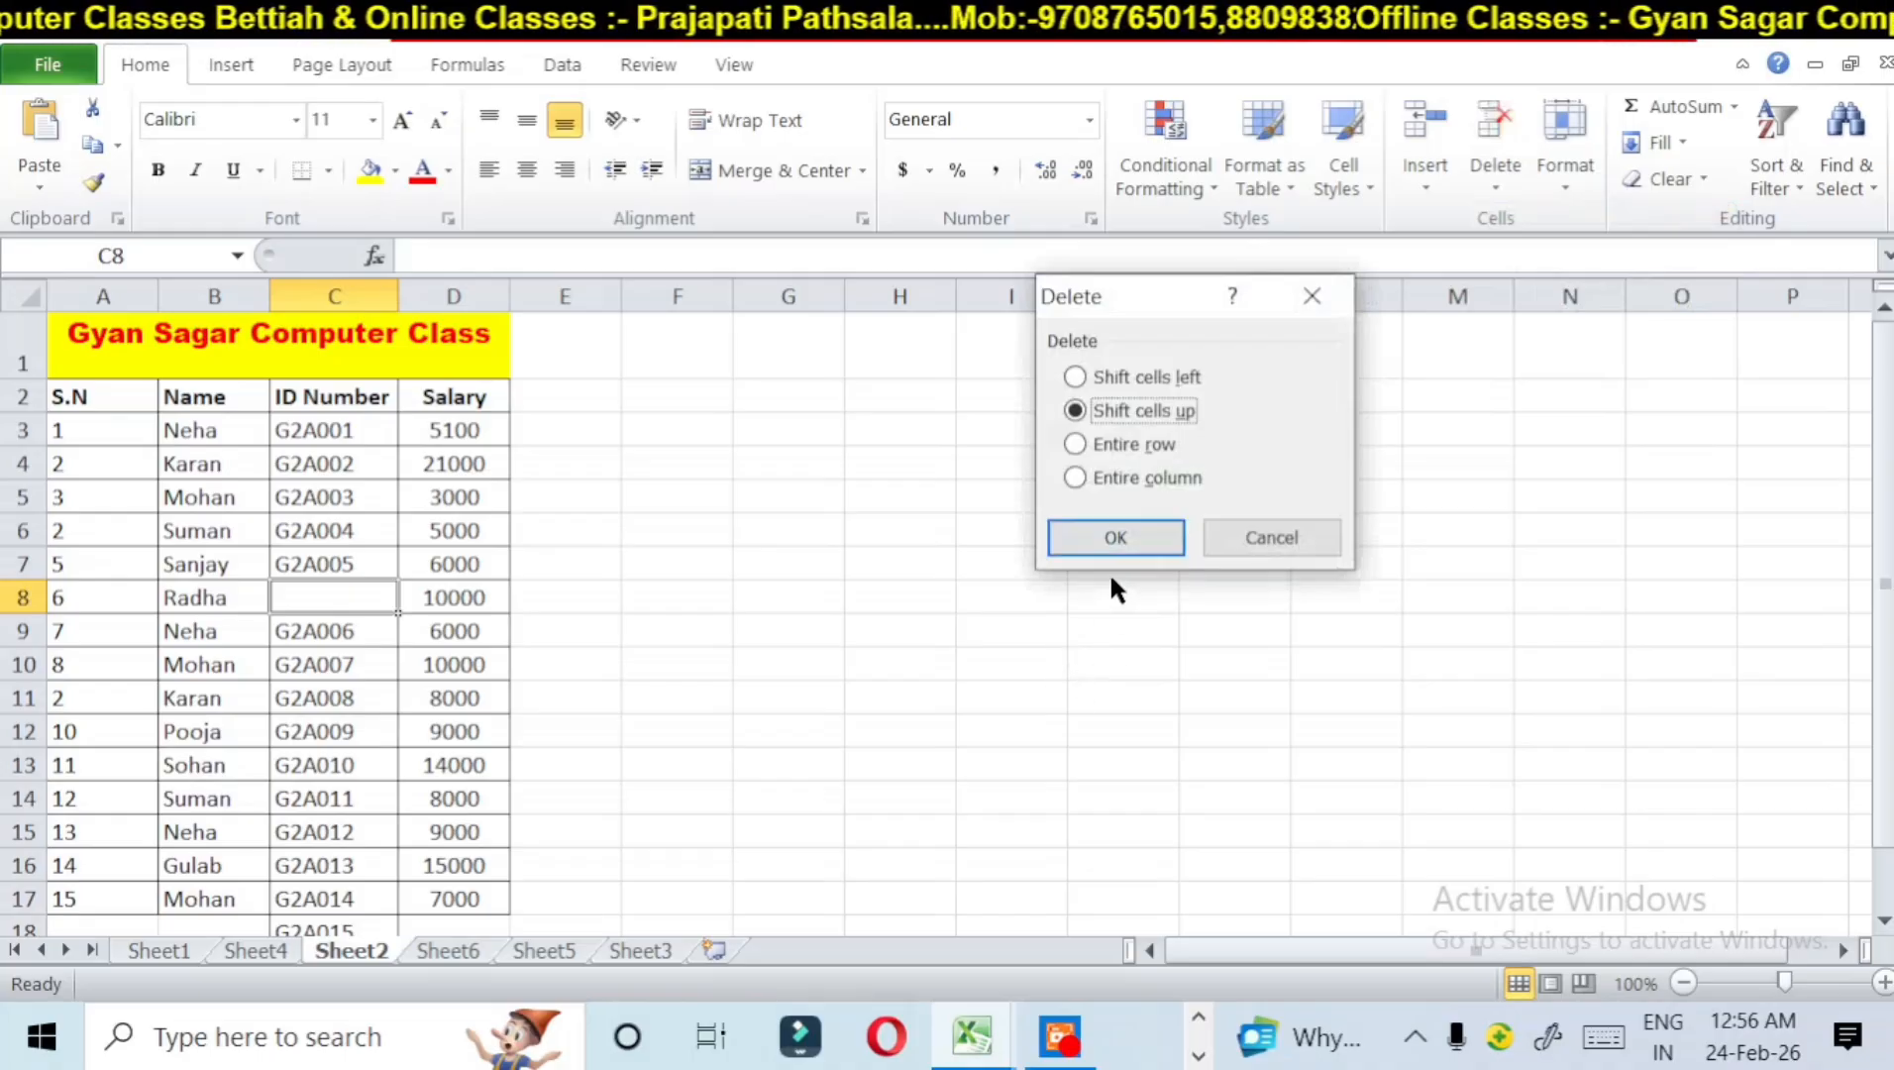
{"action": "left_click", "coordinate": [1128, 540]}
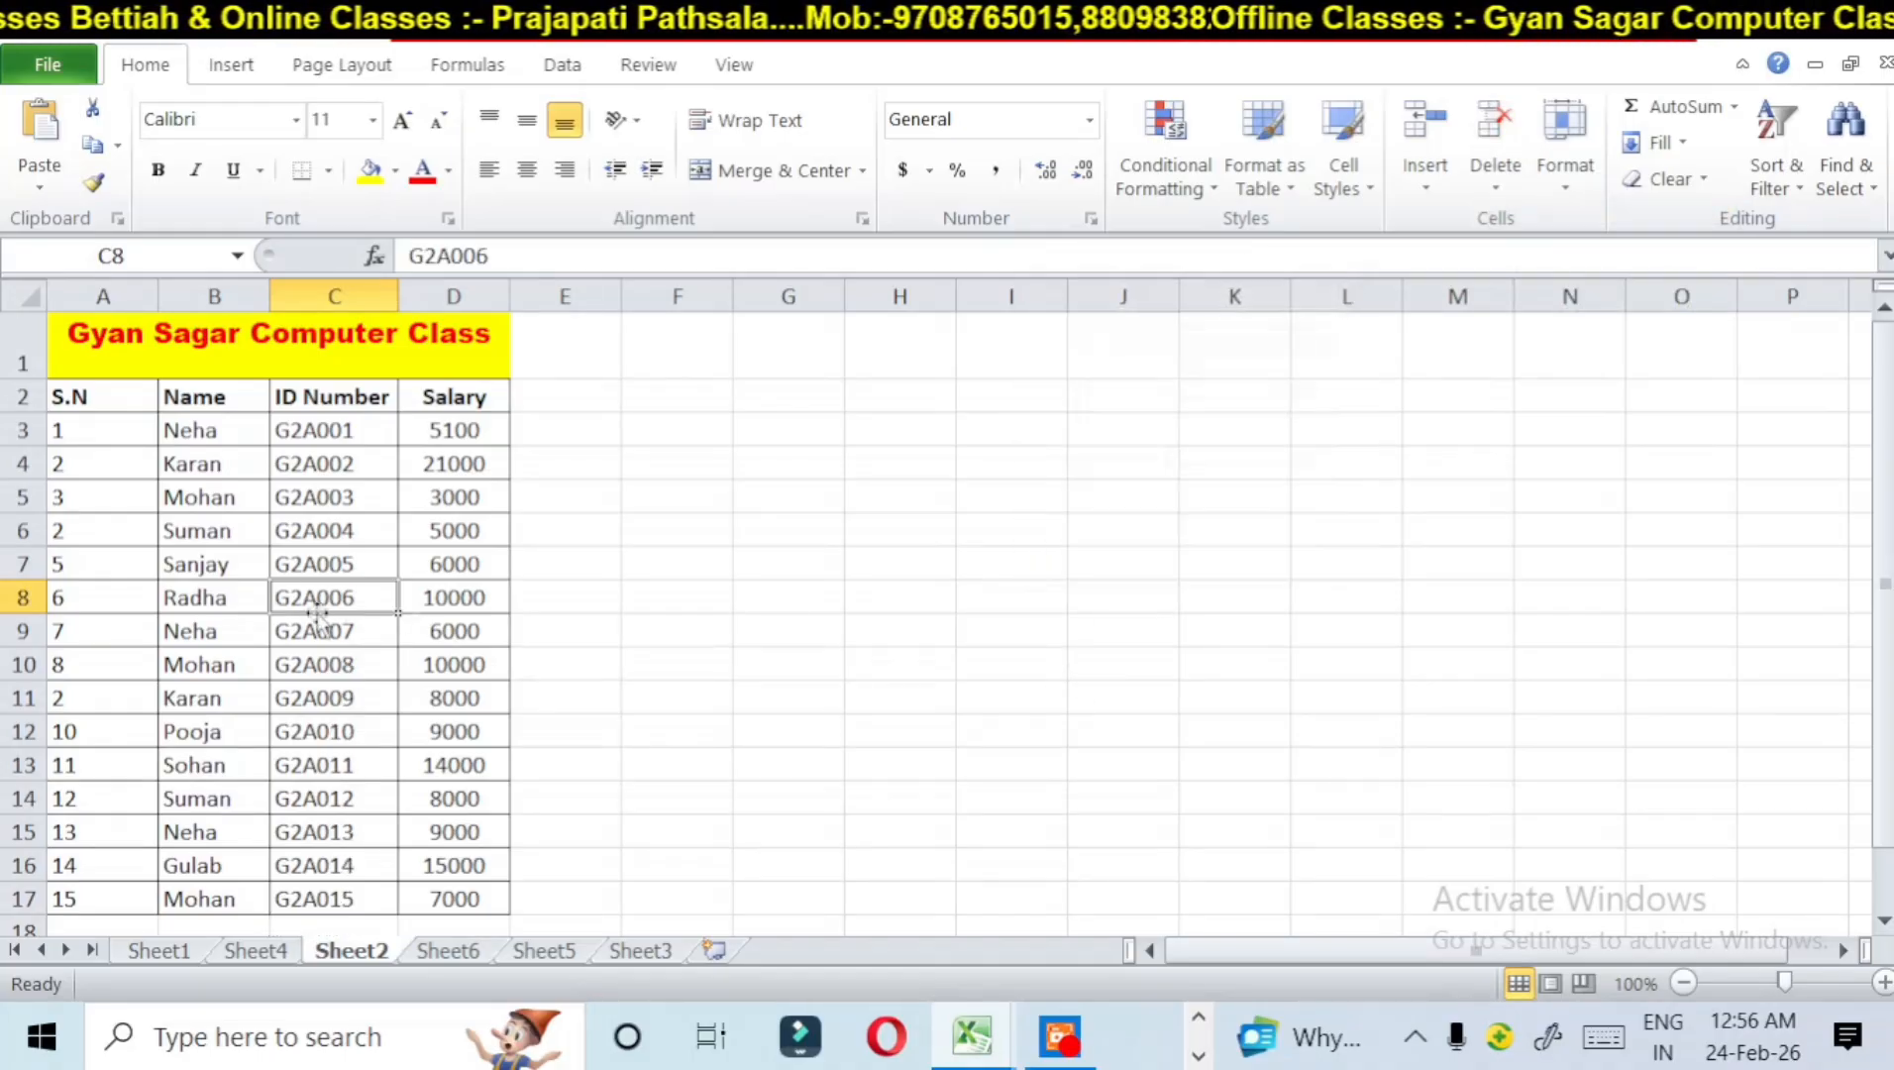
Step: Delete the blank worksheet Sheet5 from the workbook
{"action": "left_click", "coordinate": [544, 950]}
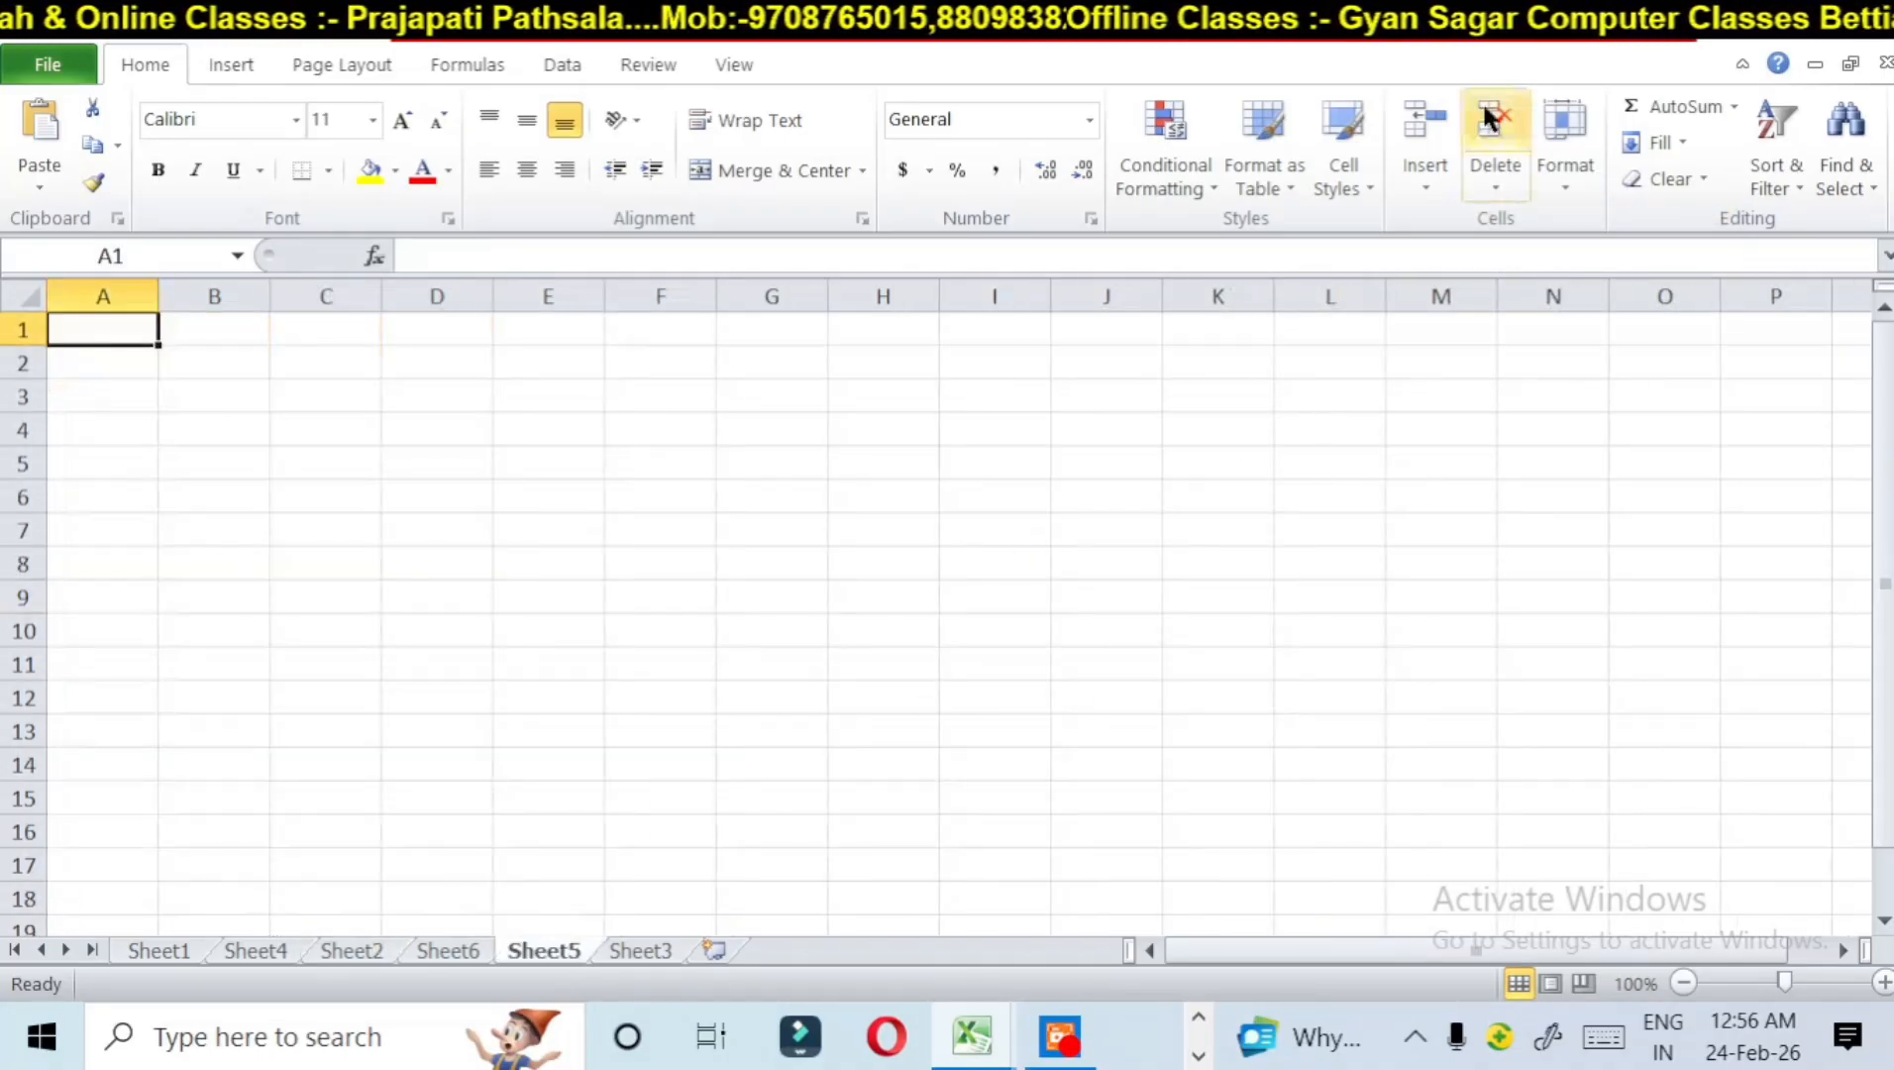
{"action": "left_click", "coordinate": [1475, 167]}
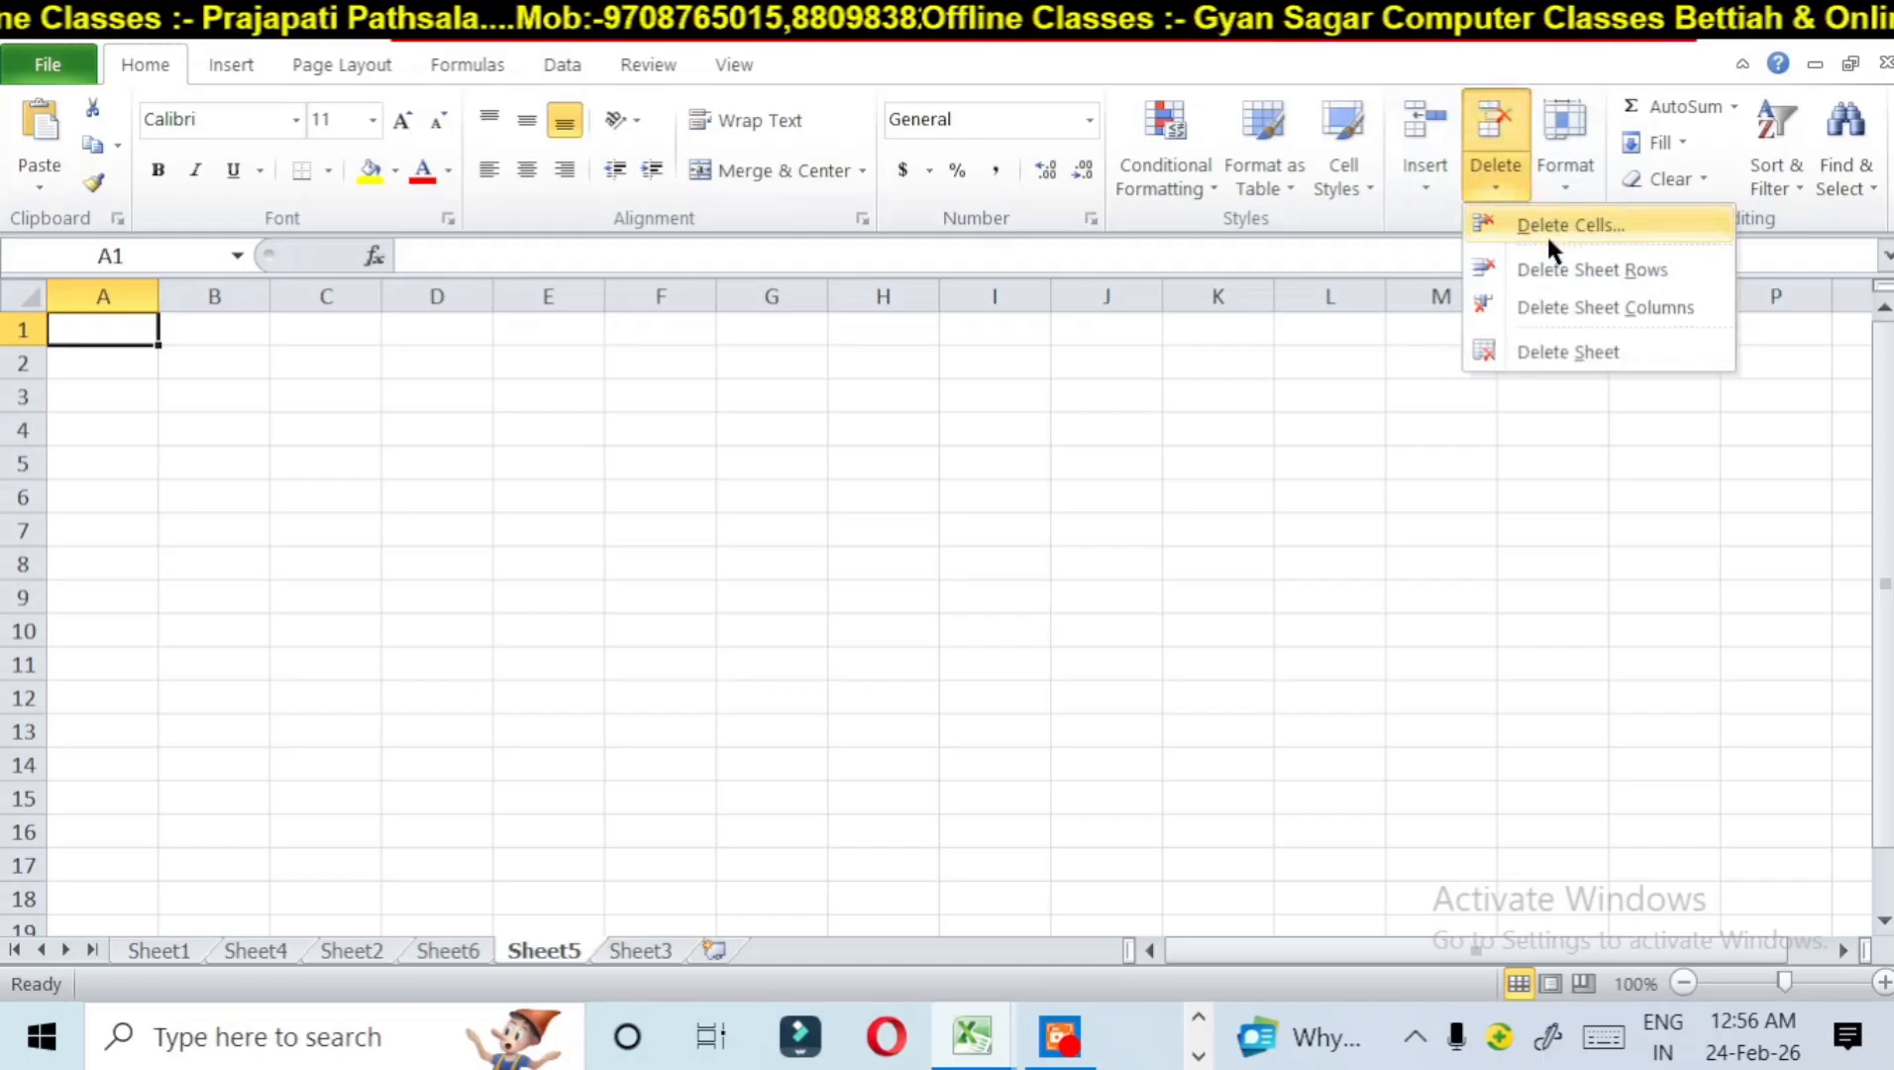
{"action": "left_click", "coordinate": [1546, 233]}
{"action": "left_click", "coordinate": [1315, 296]}
{"action": "left_click", "coordinate": [1489, 178]}
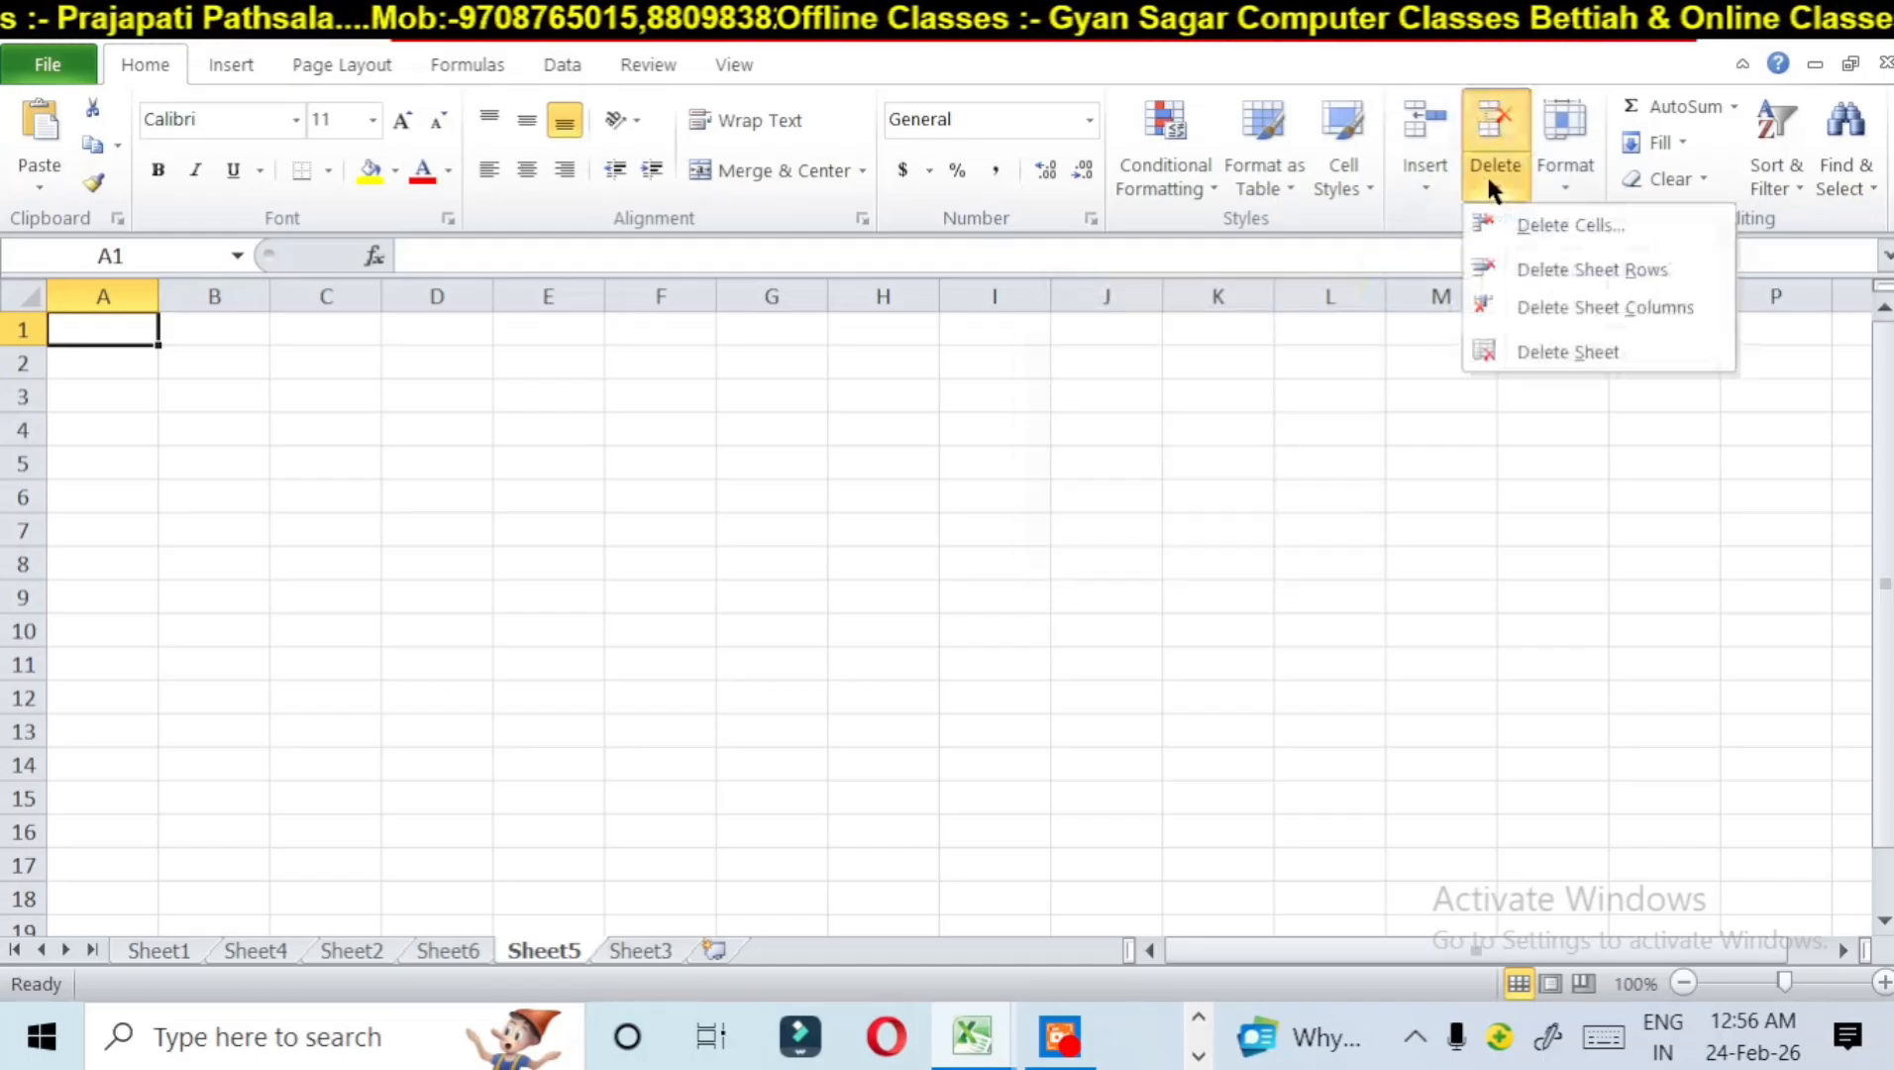
{"action": "left_click", "coordinate": [1553, 342]}
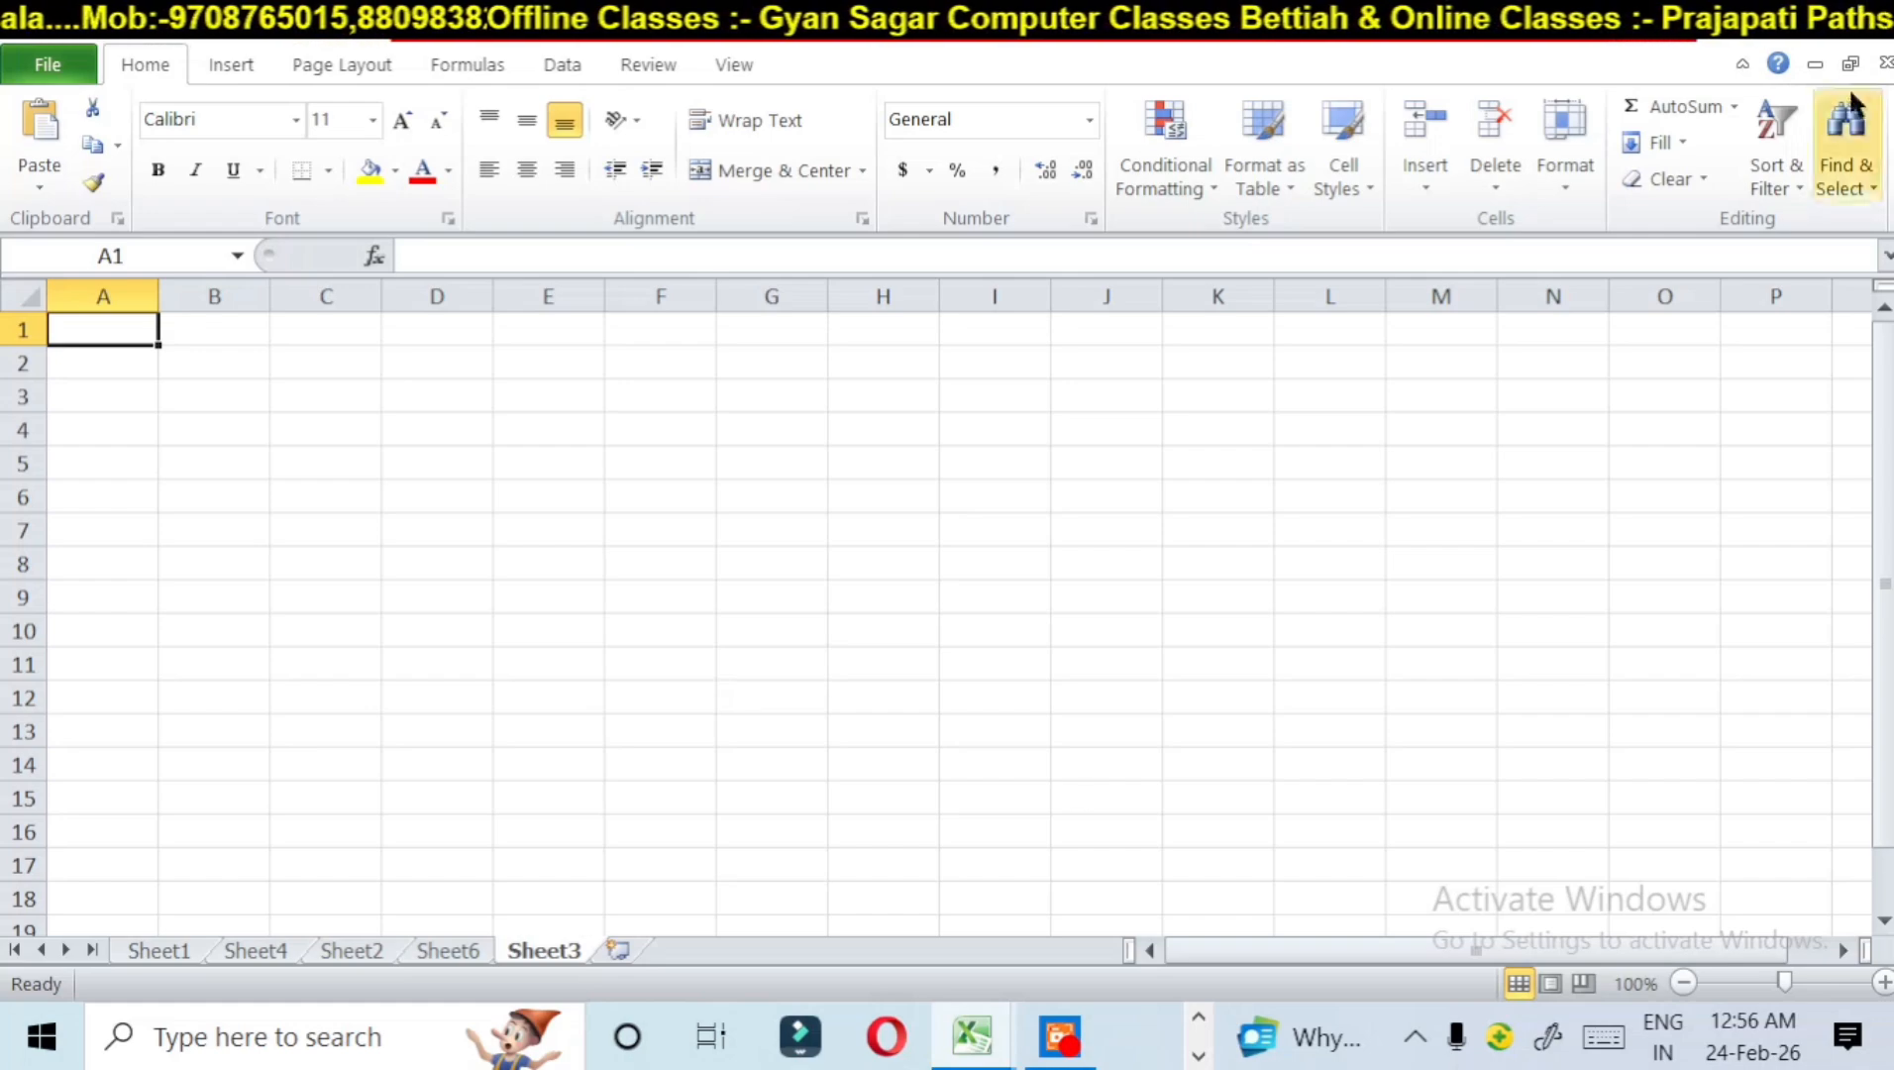
Step: Delete the blank worksheets Sheet4, Sheet6 and Sheet3
{"action": "left_click", "coordinate": [238, 949]}
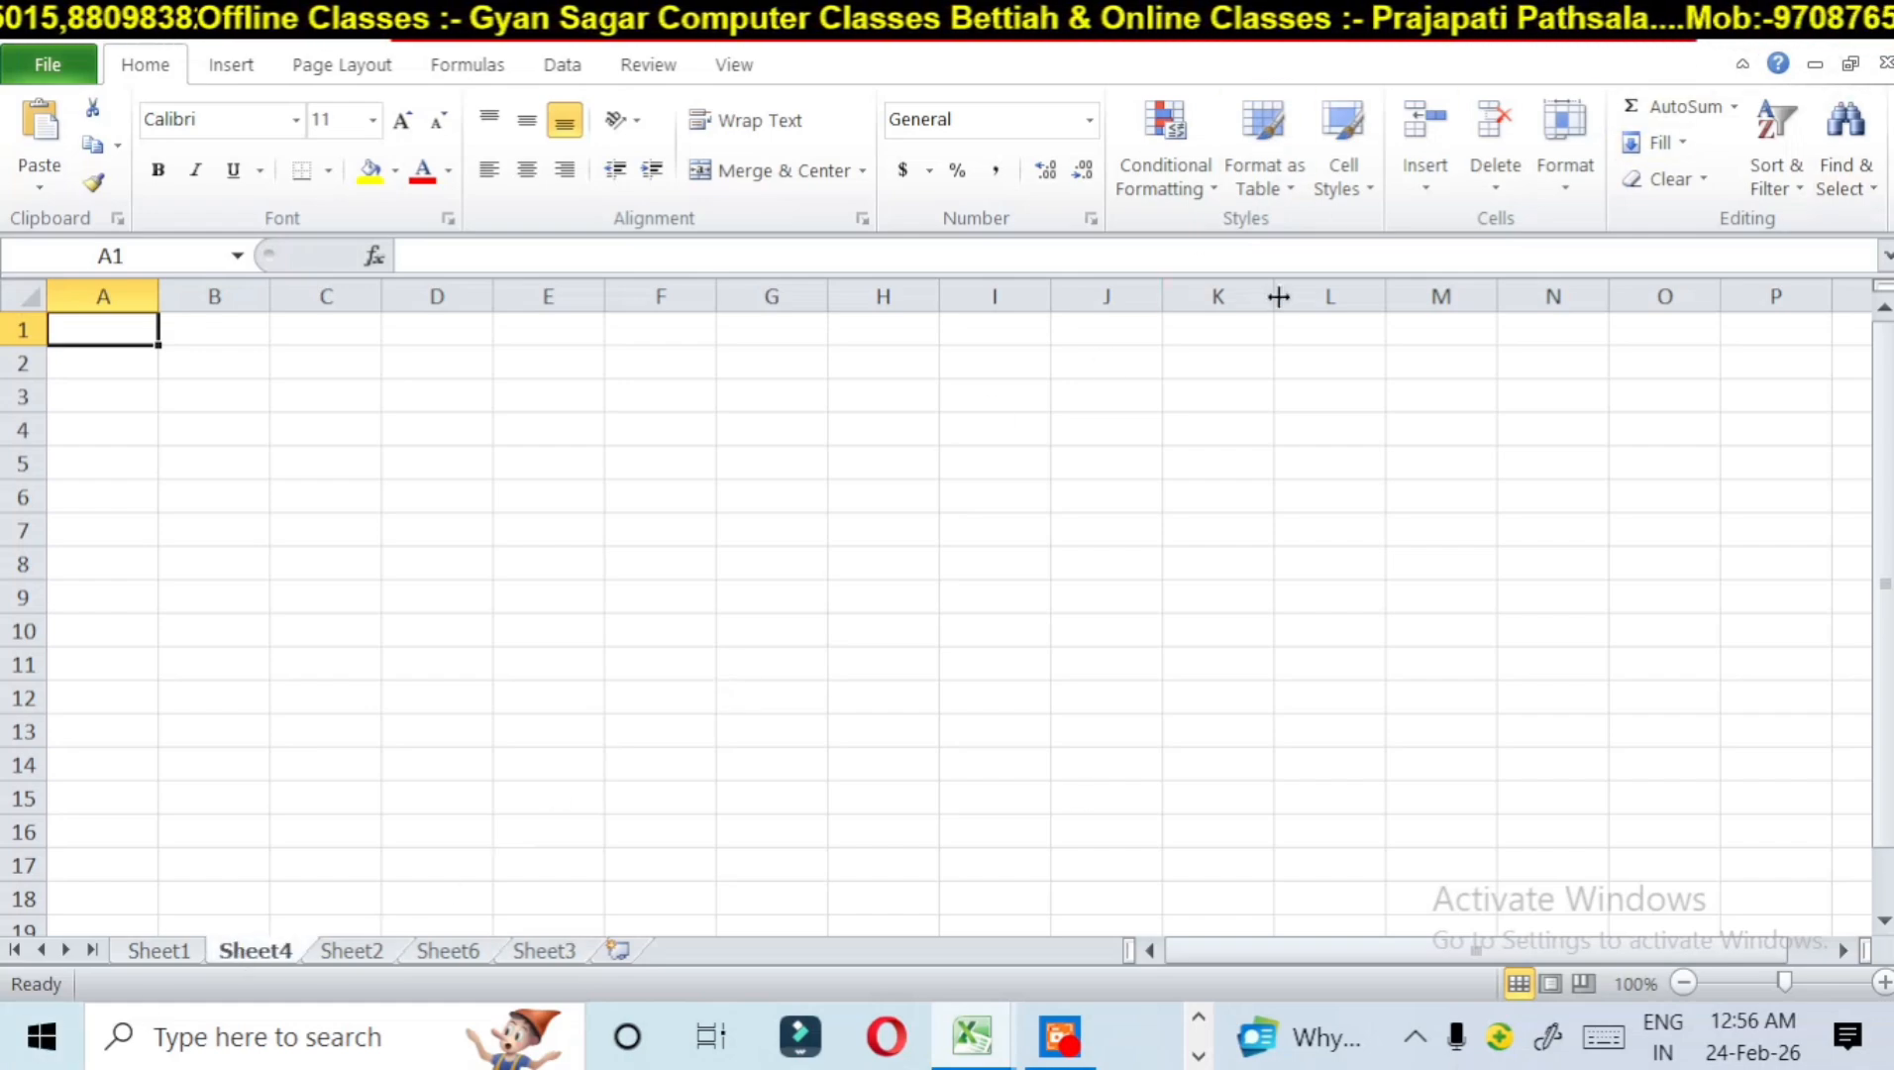
{"action": "left_click", "coordinate": [1495, 164]}
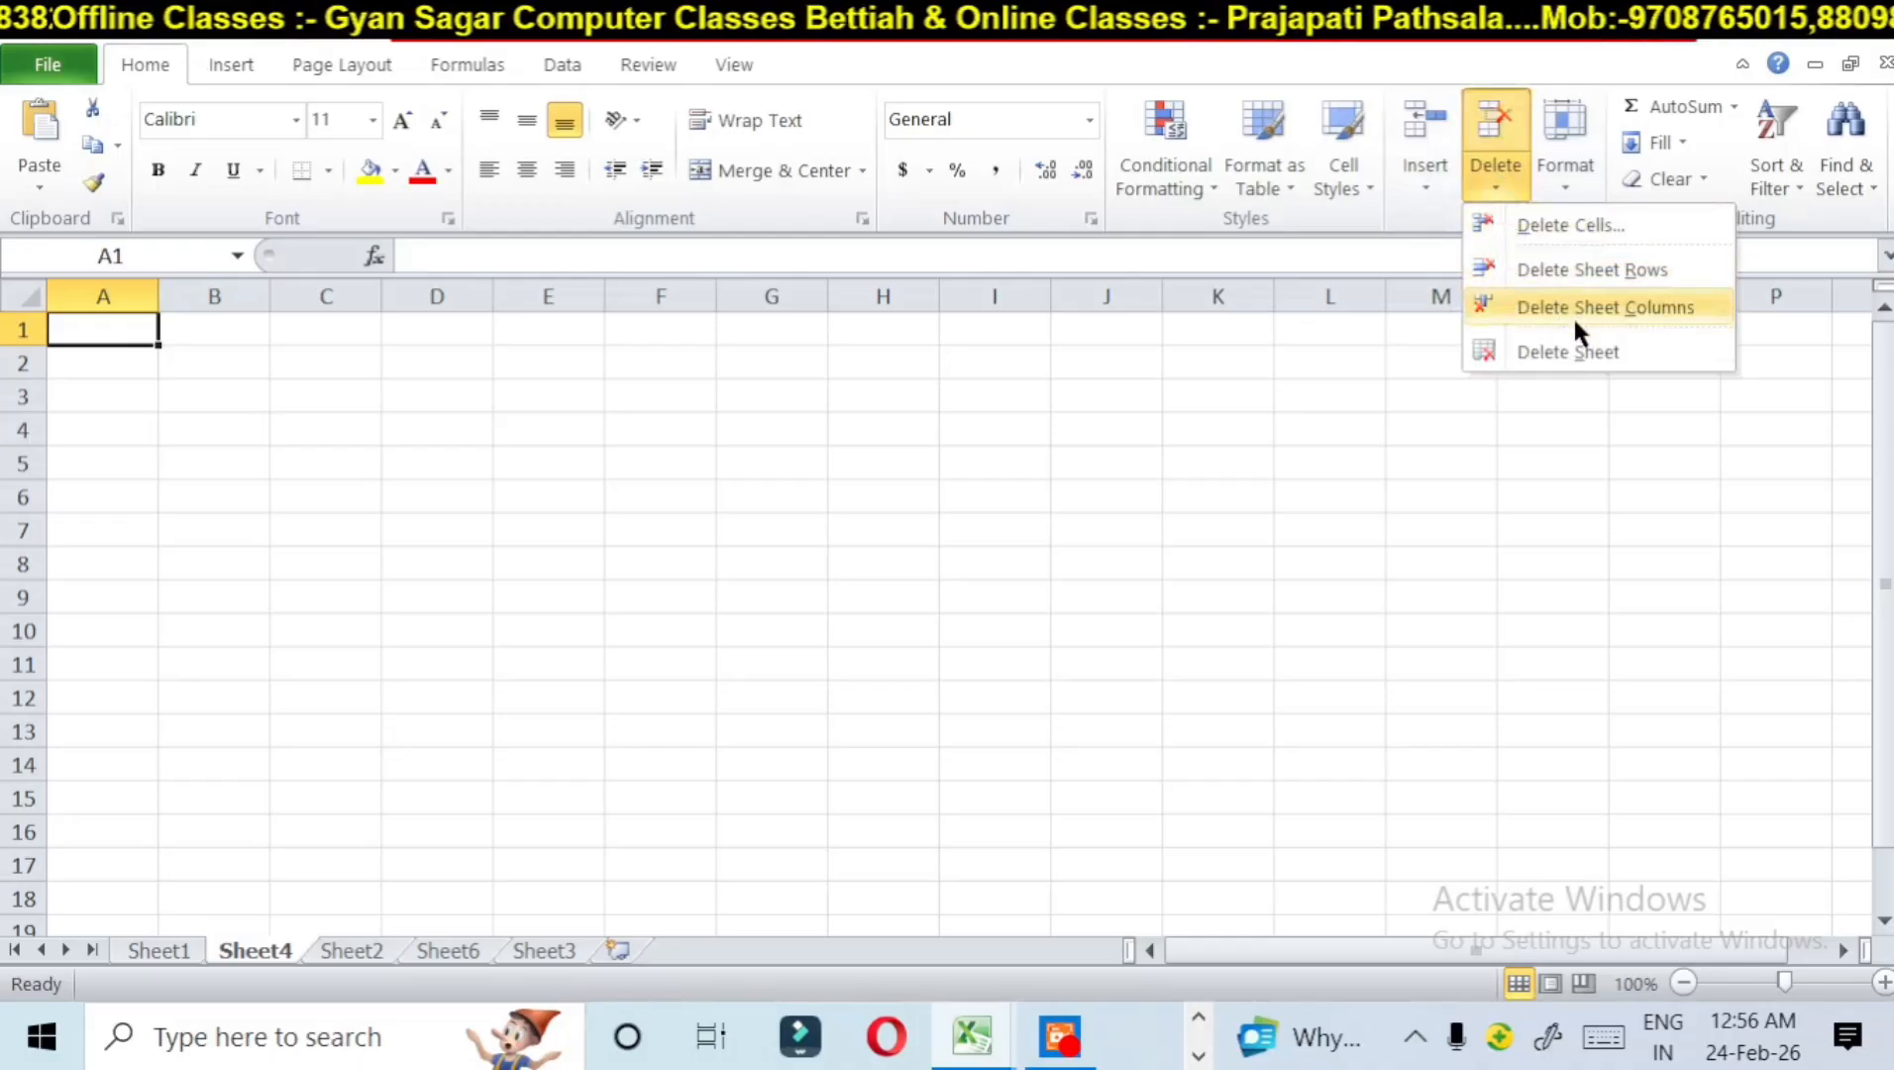
{"action": "left_click", "coordinate": [1579, 349]}
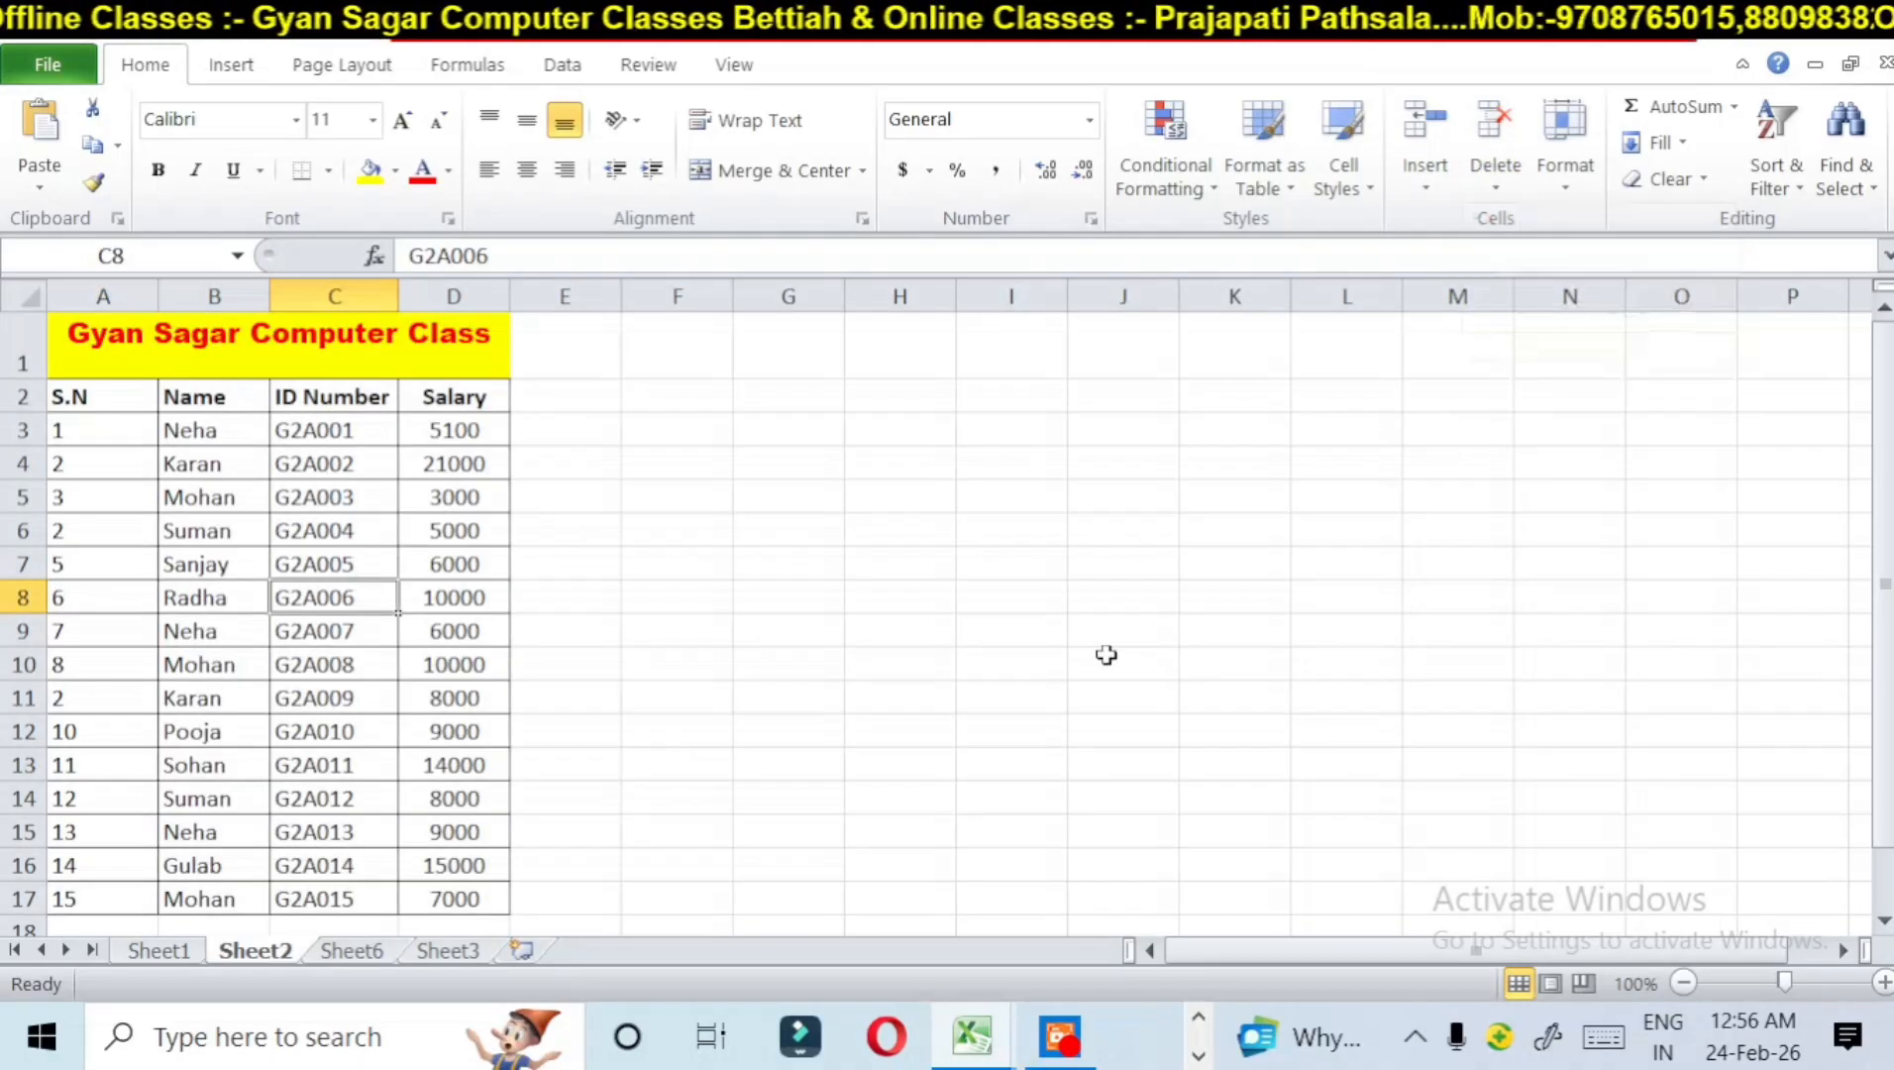
{"action": "left_click", "coordinate": [347, 951]}
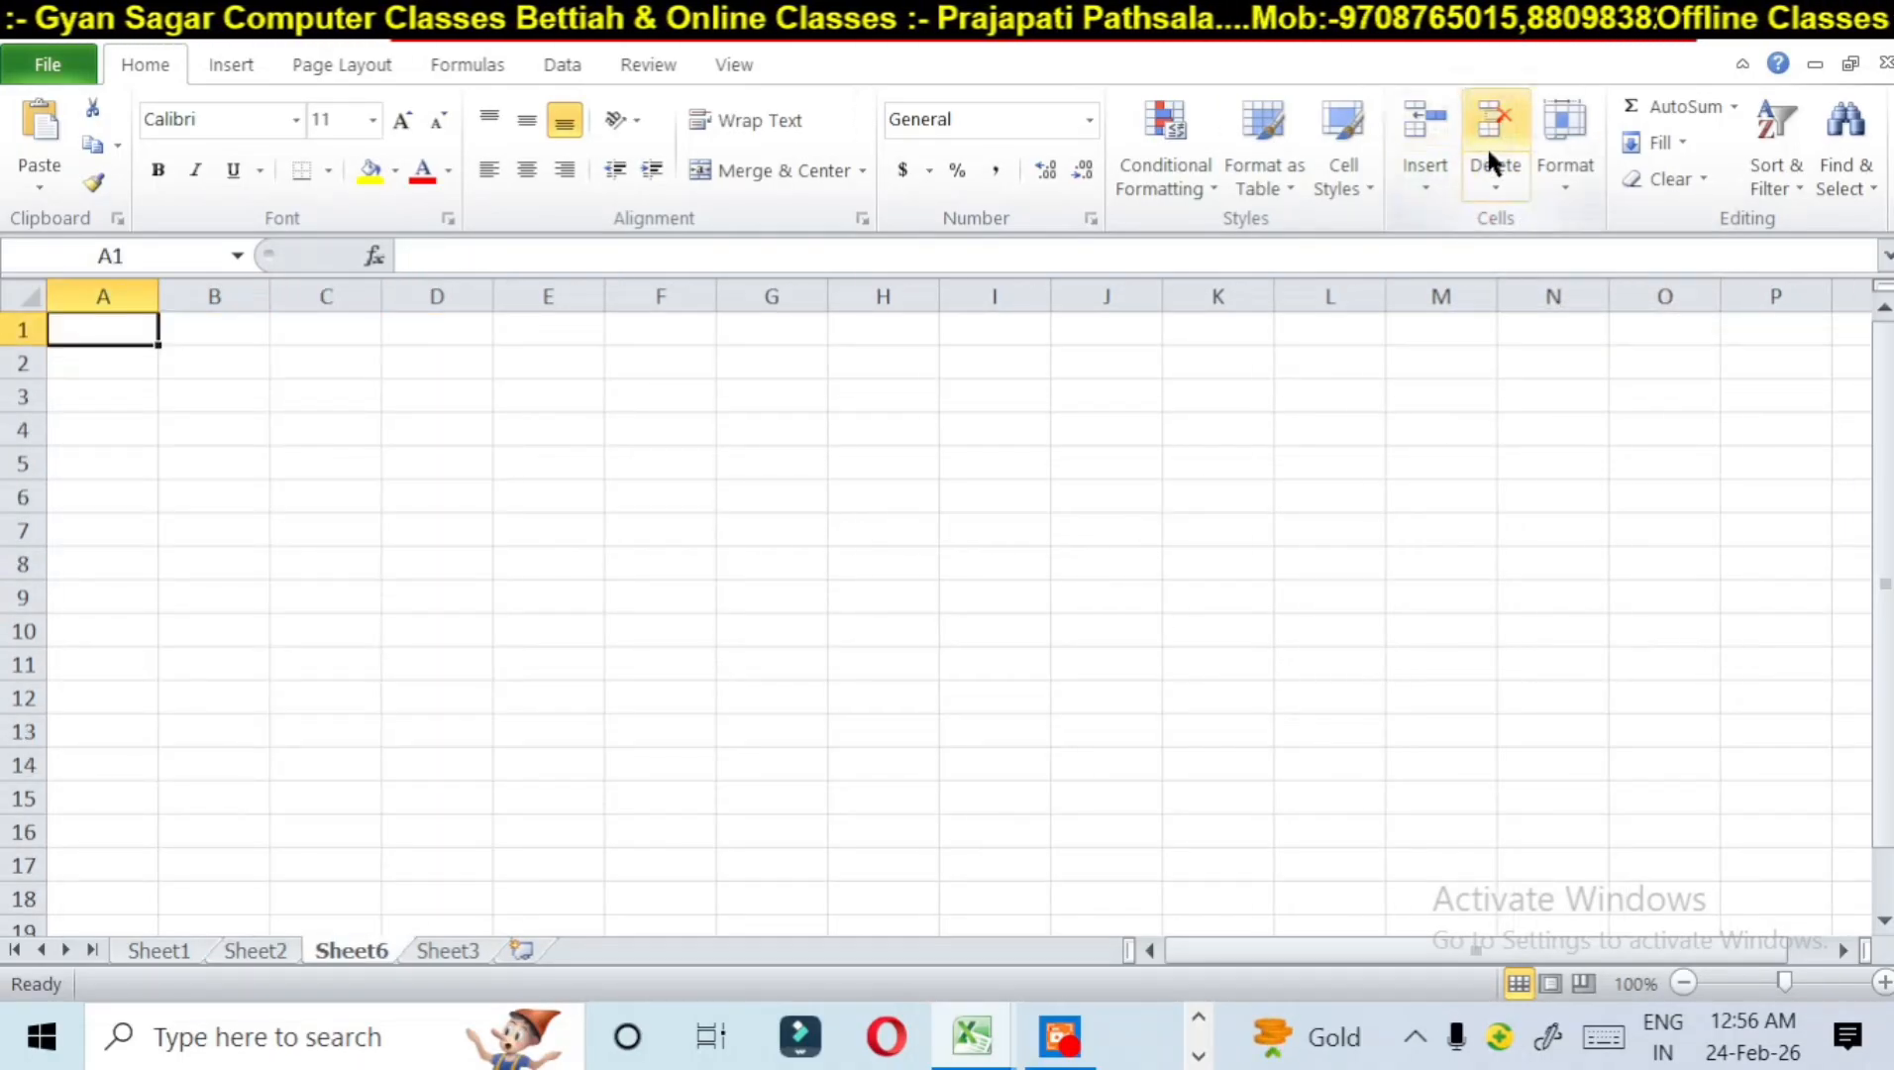
{"action": "left_click", "coordinate": [1503, 179]}
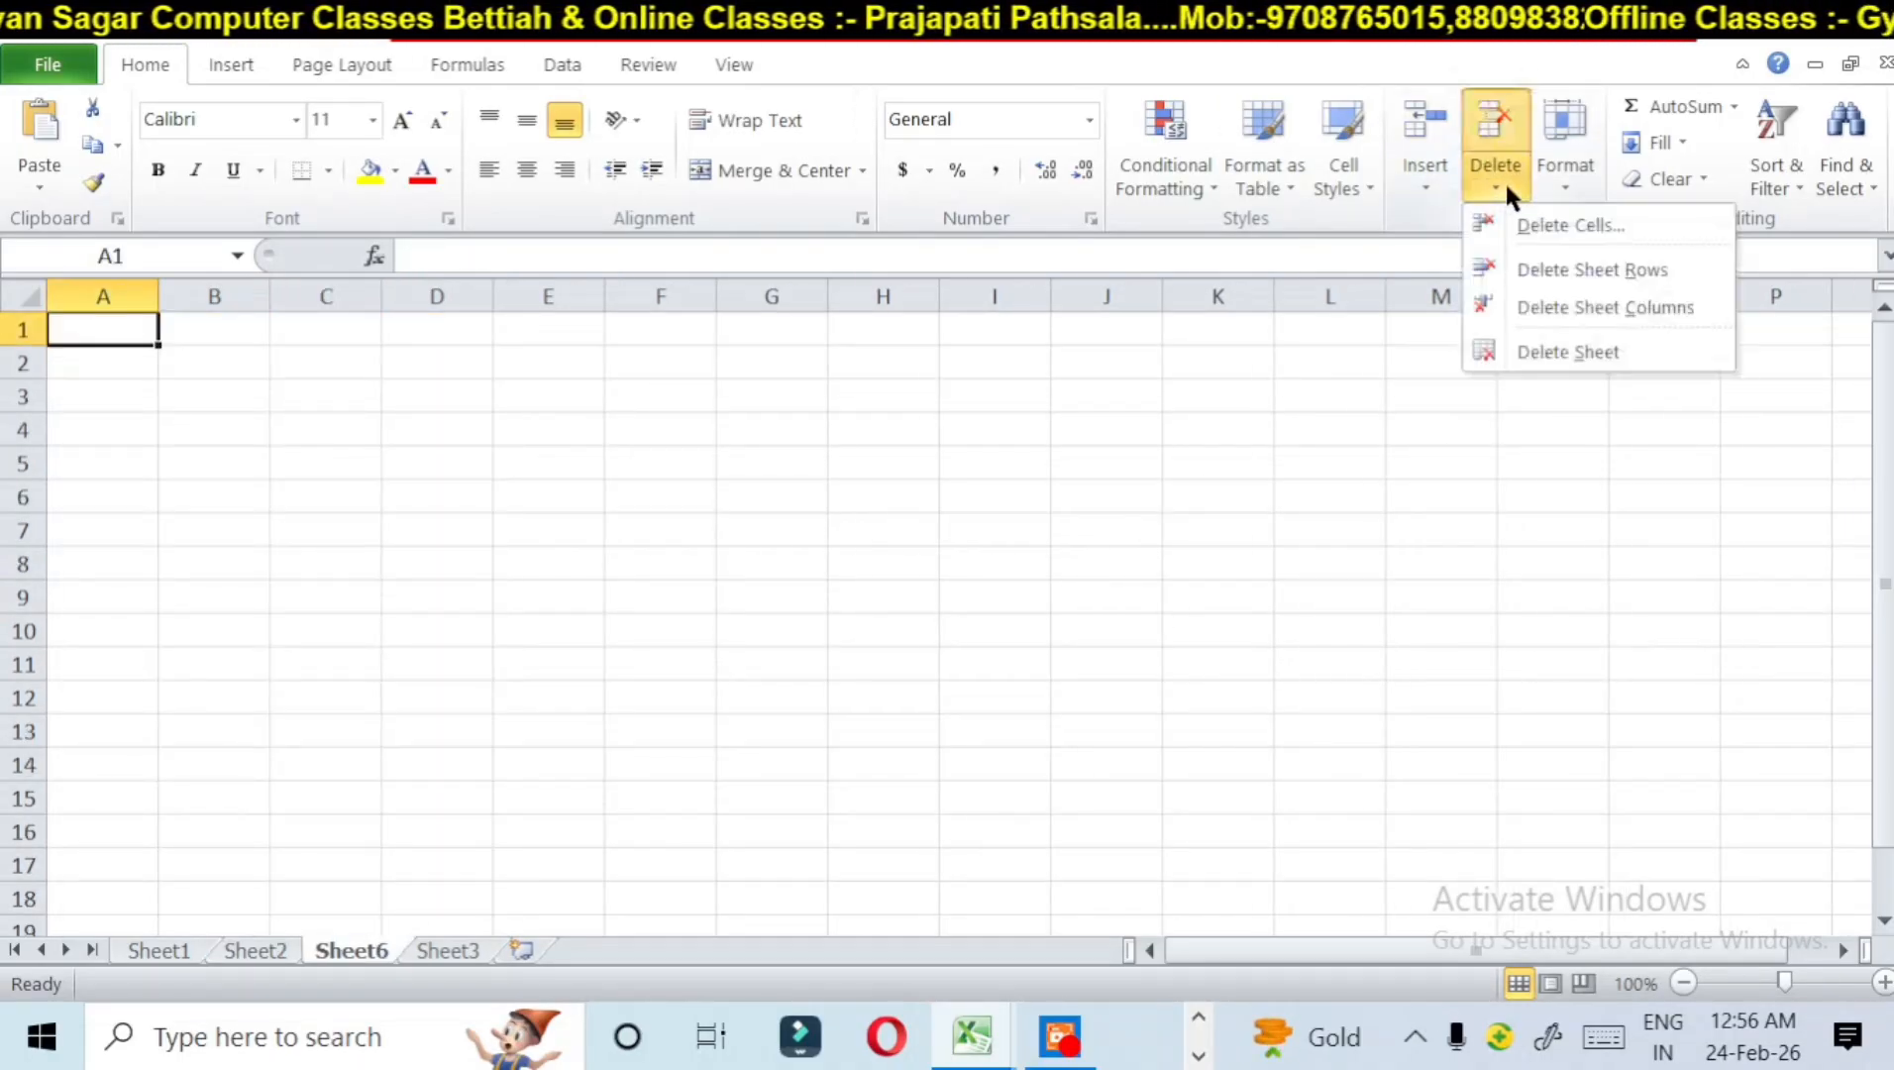
{"action": "left_click", "coordinate": [1541, 351]}
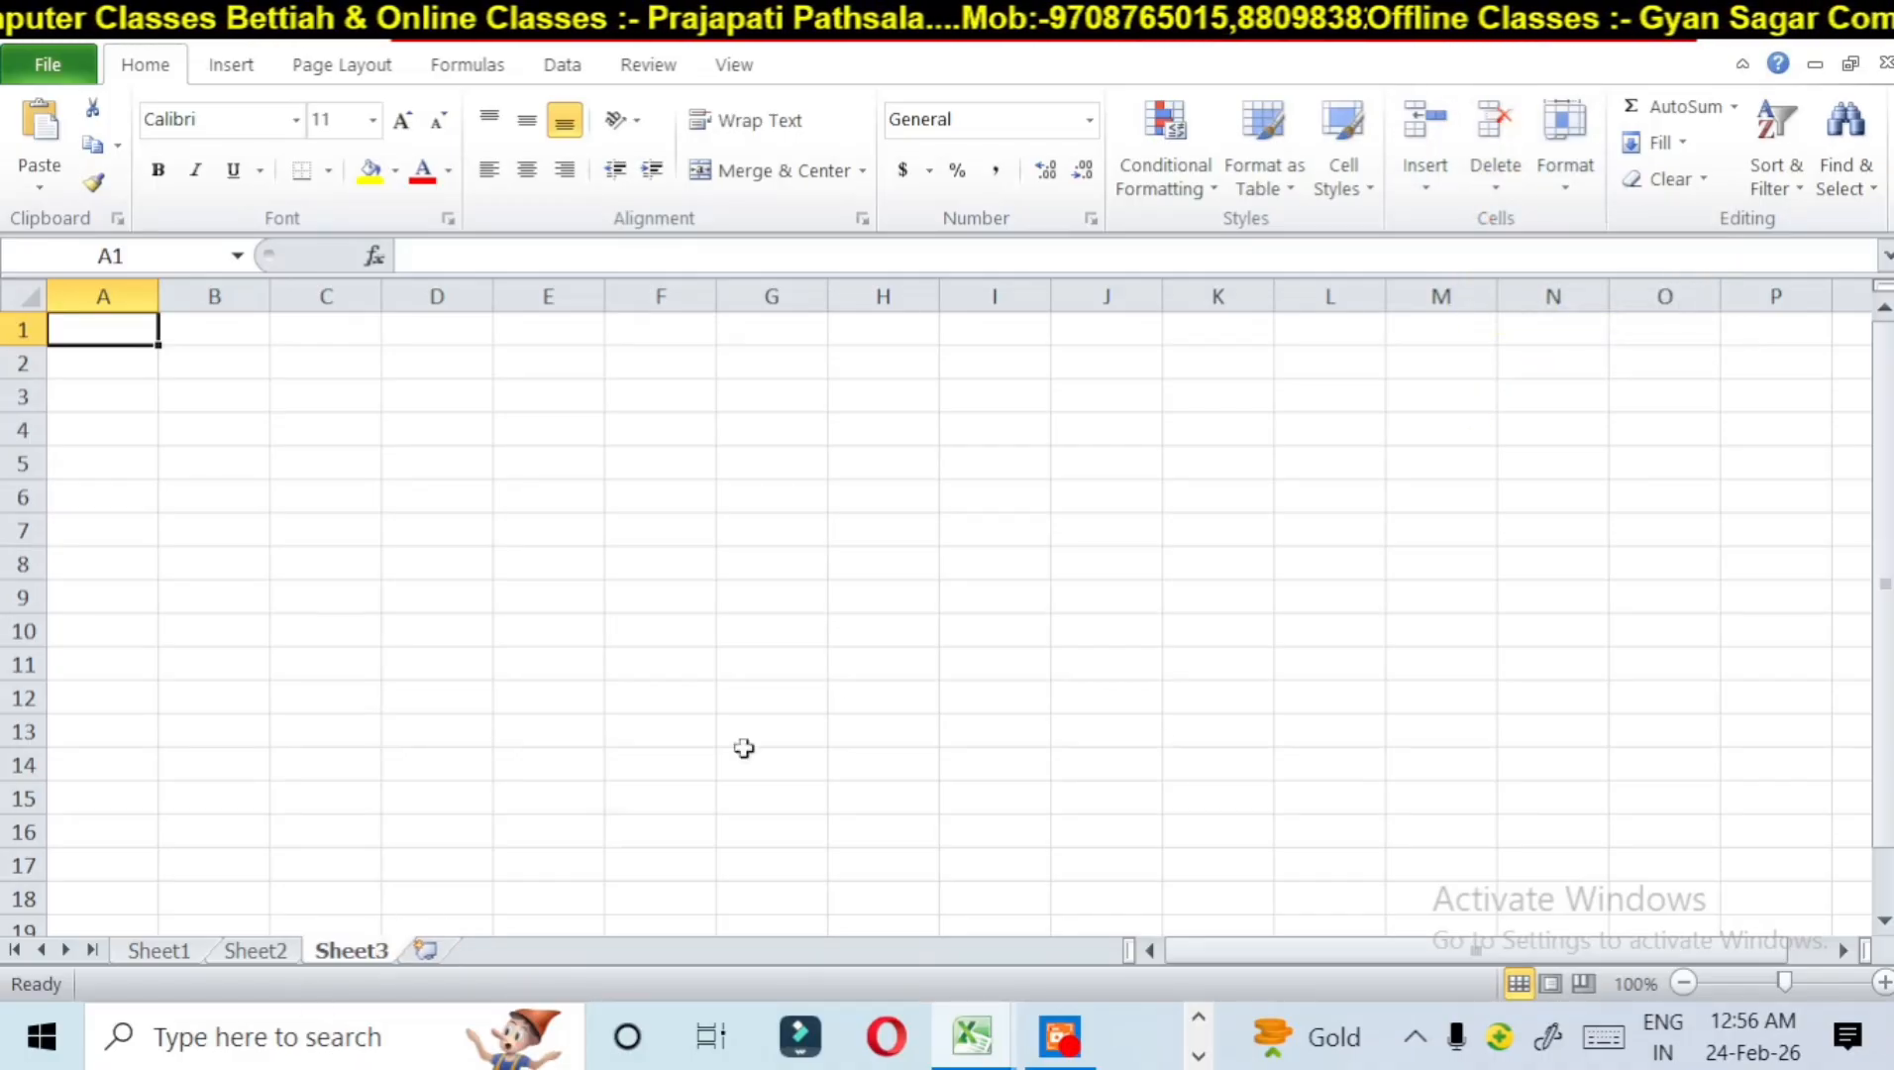
{"action": "left_click", "coordinate": [1486, 189]}
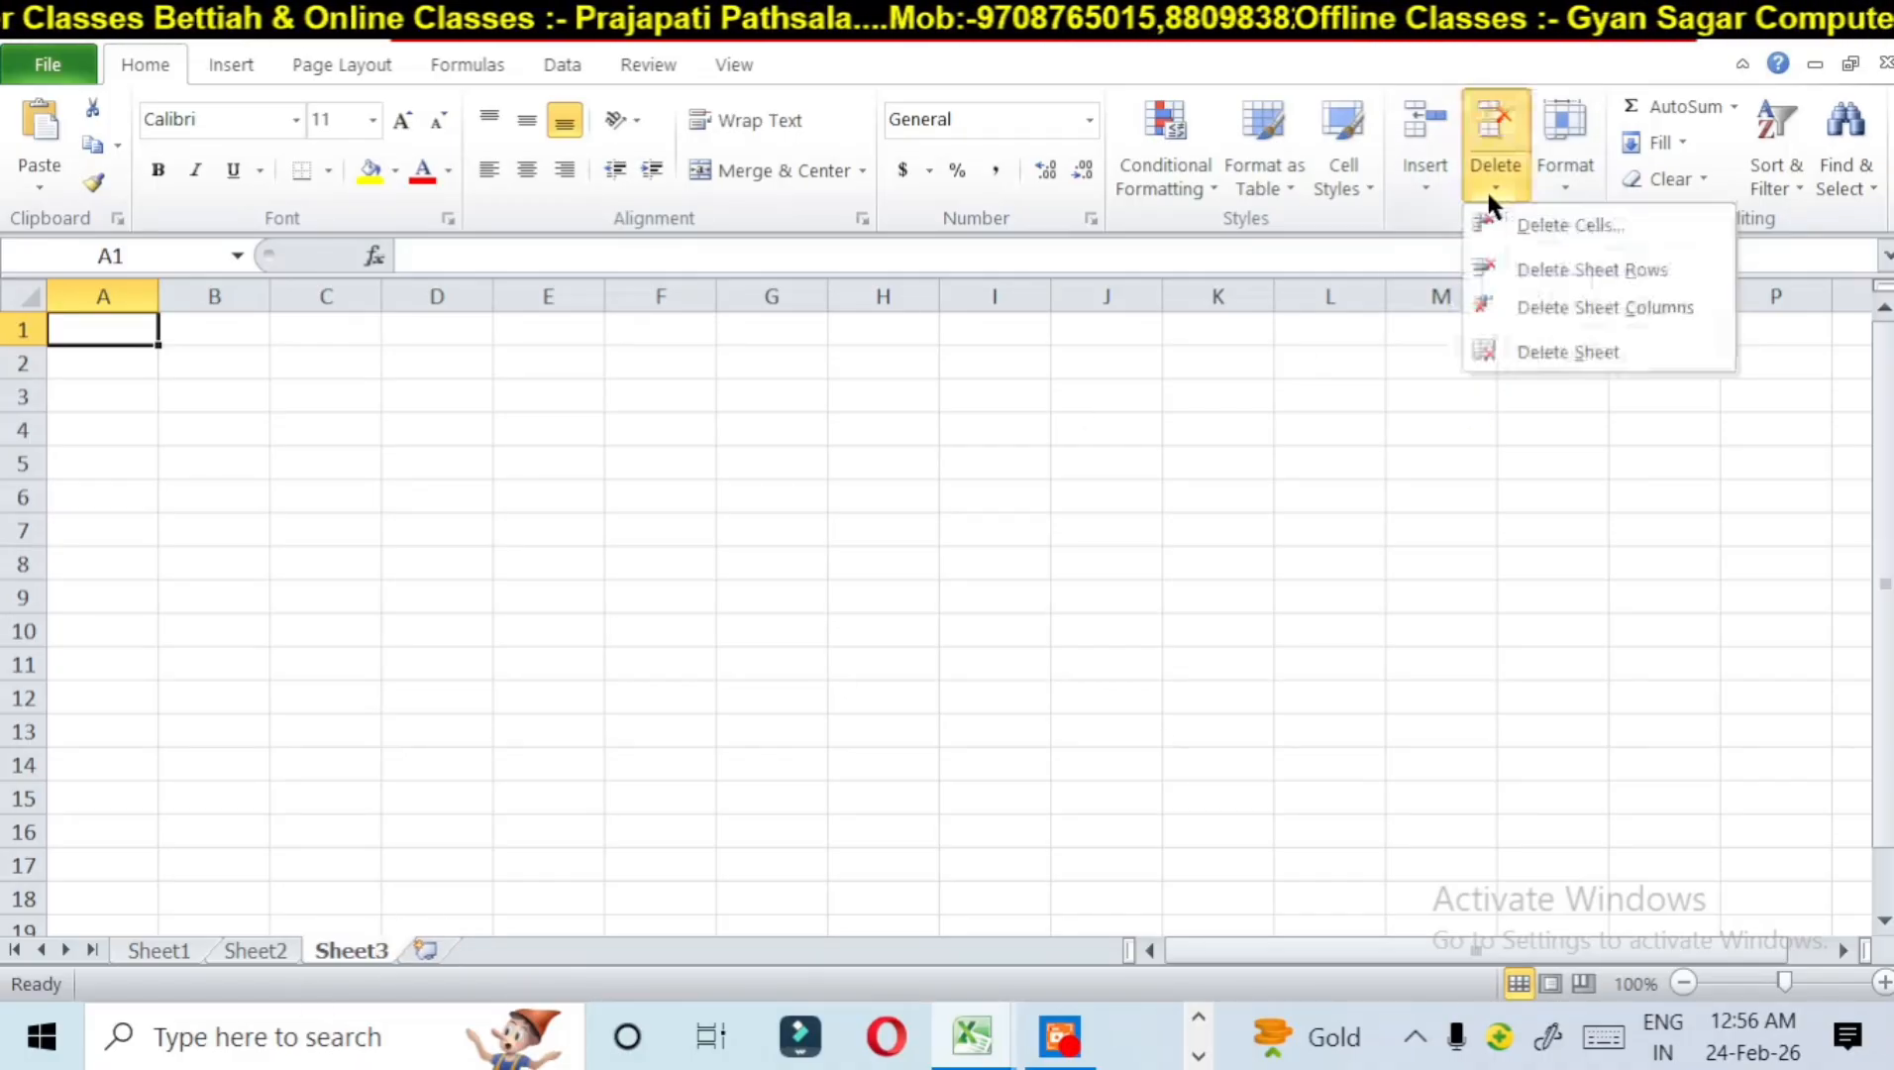
{"action": "left_click", "coordinate": [1544, 353]}
Step: Look at the table on Sheet1, return to Sheet2 and select the empty cell H11
{"action": "left_click", "coordinate": [168, 946]}
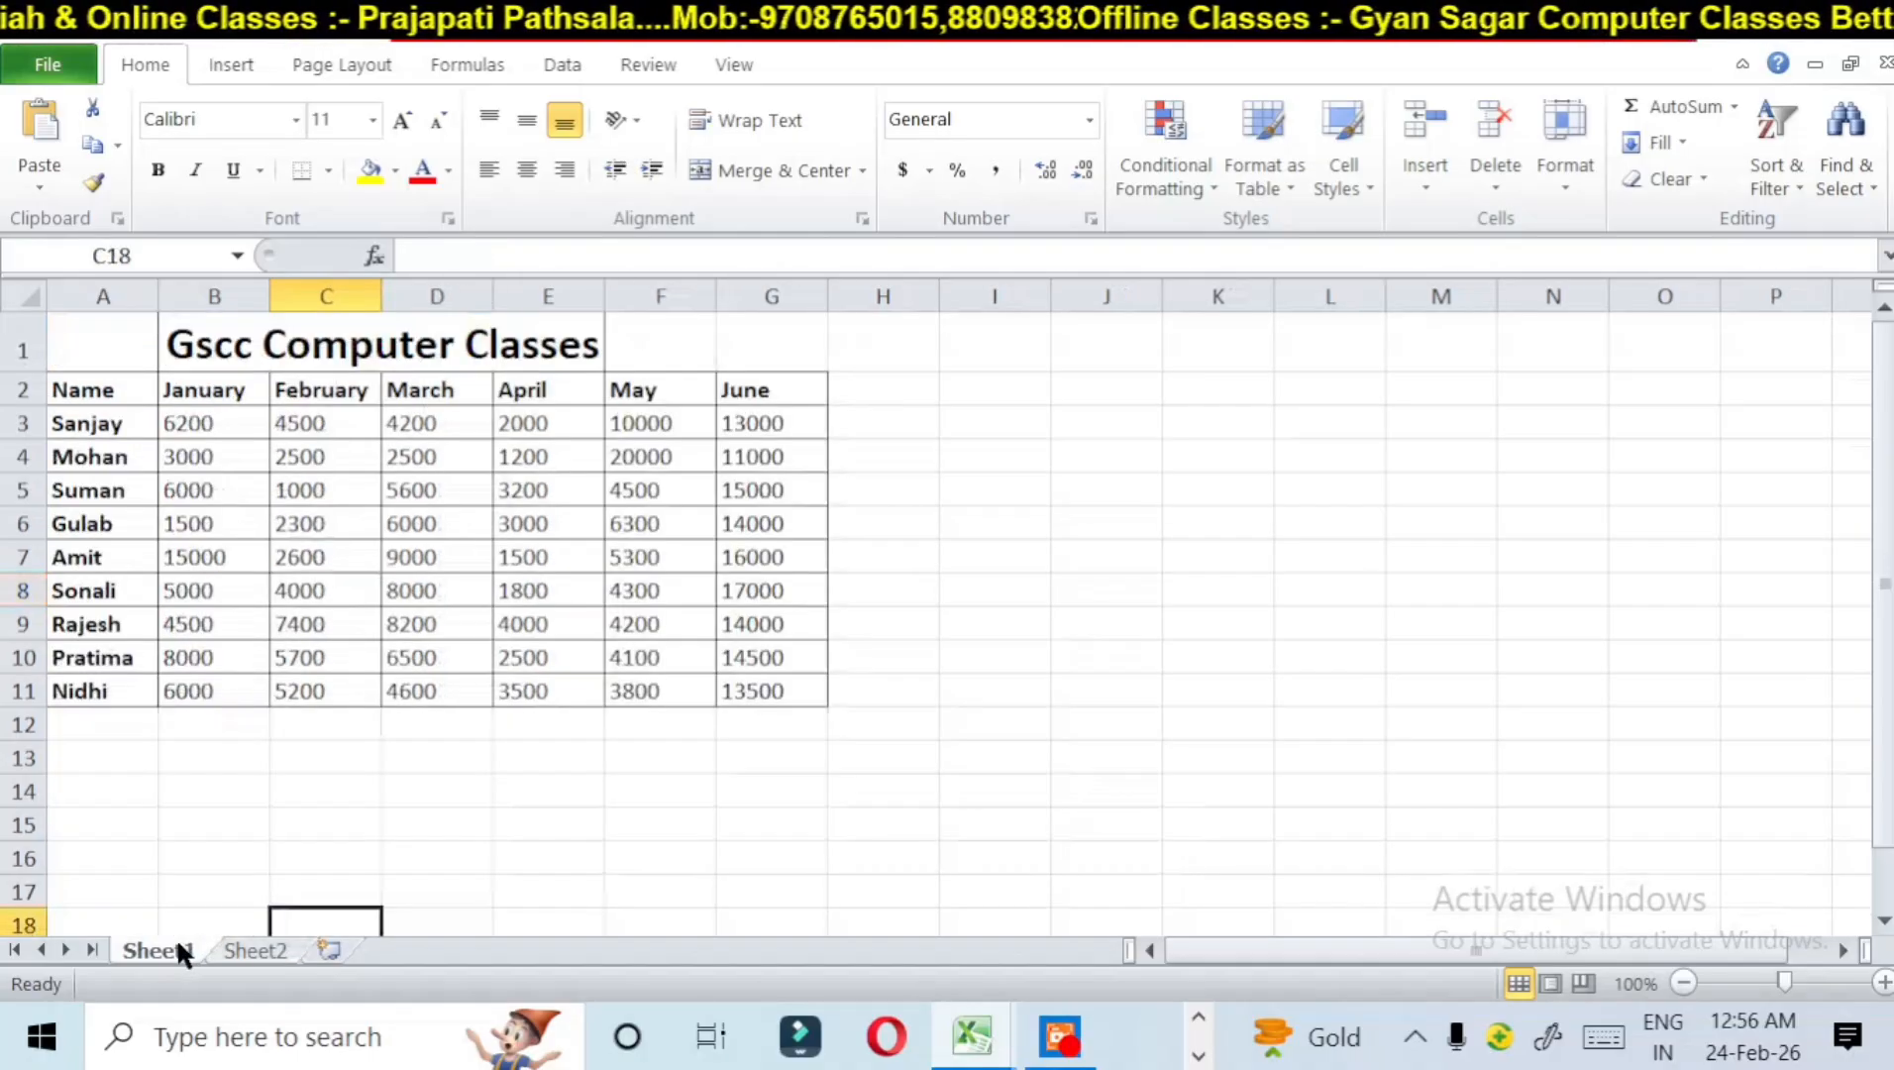
{"action": "left_click", "coordinate": [249, 941]}
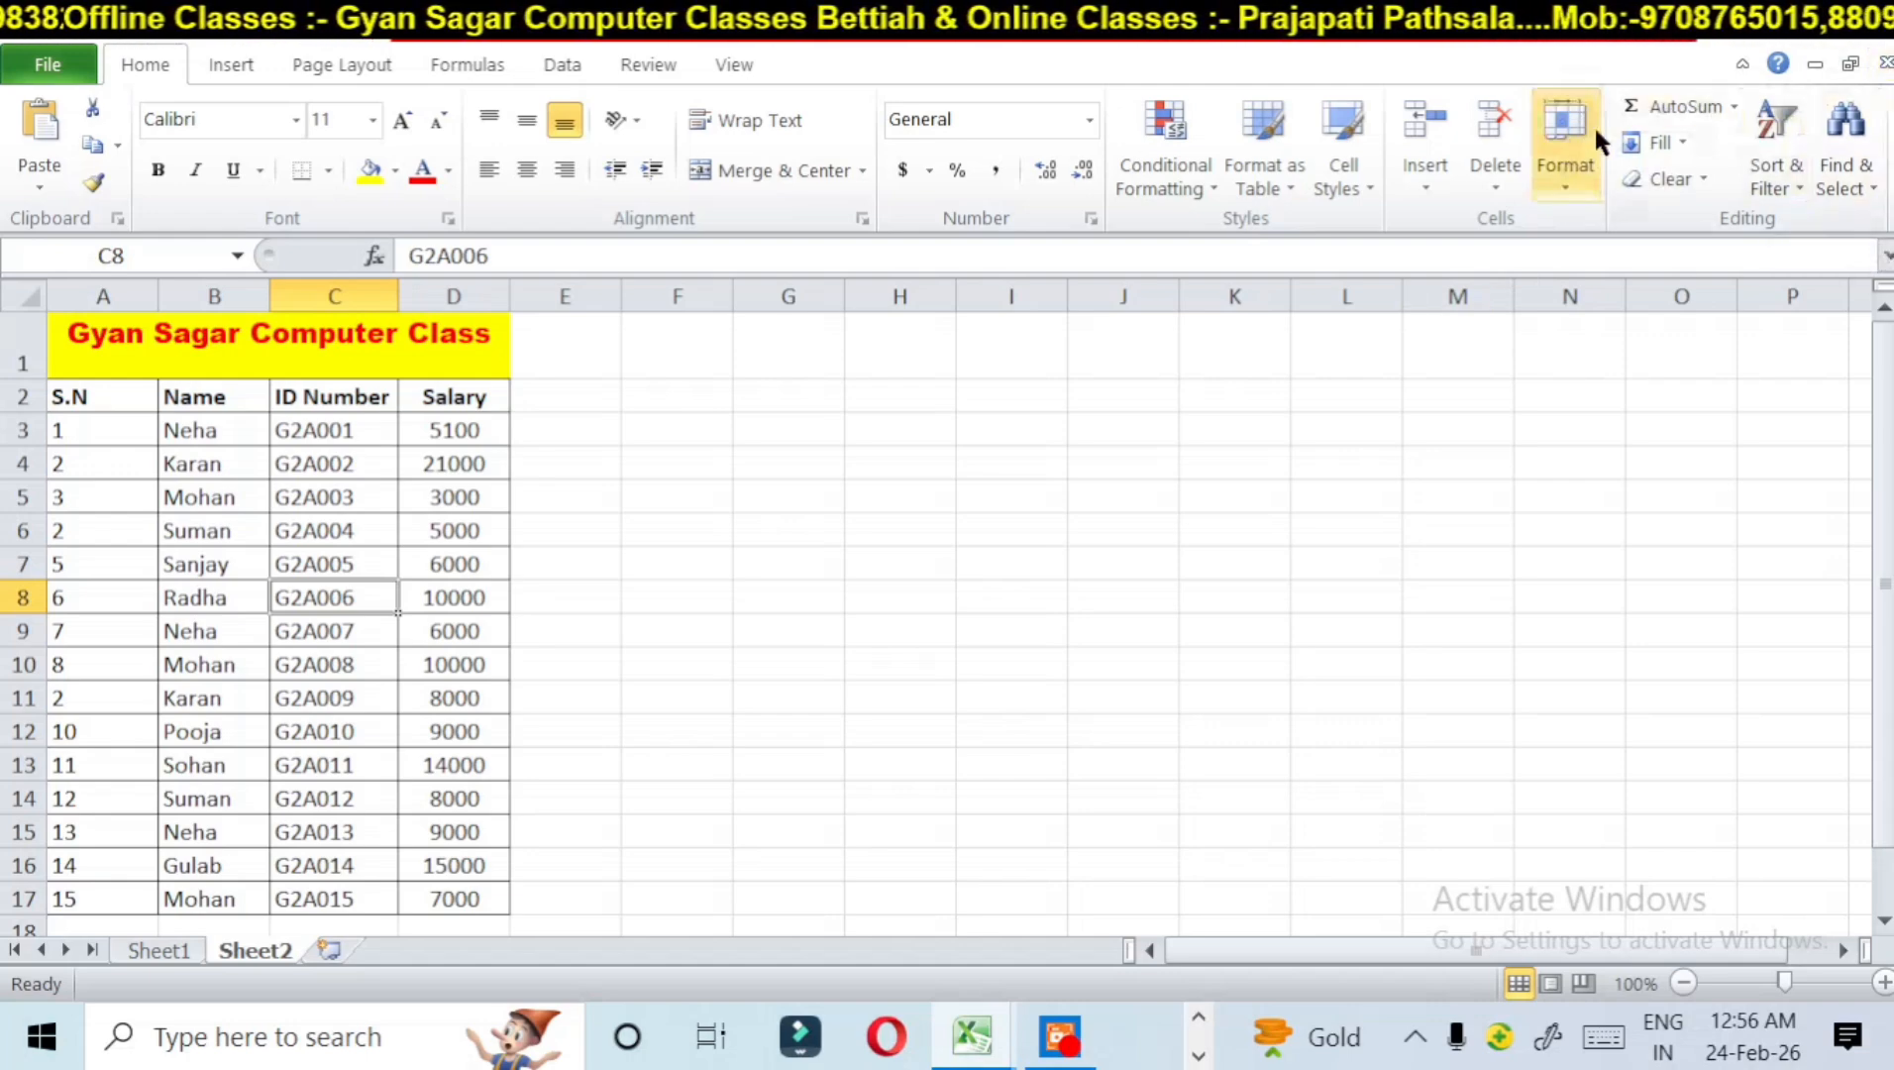
{"action": "left_click", "coordinate": [877, 691]}
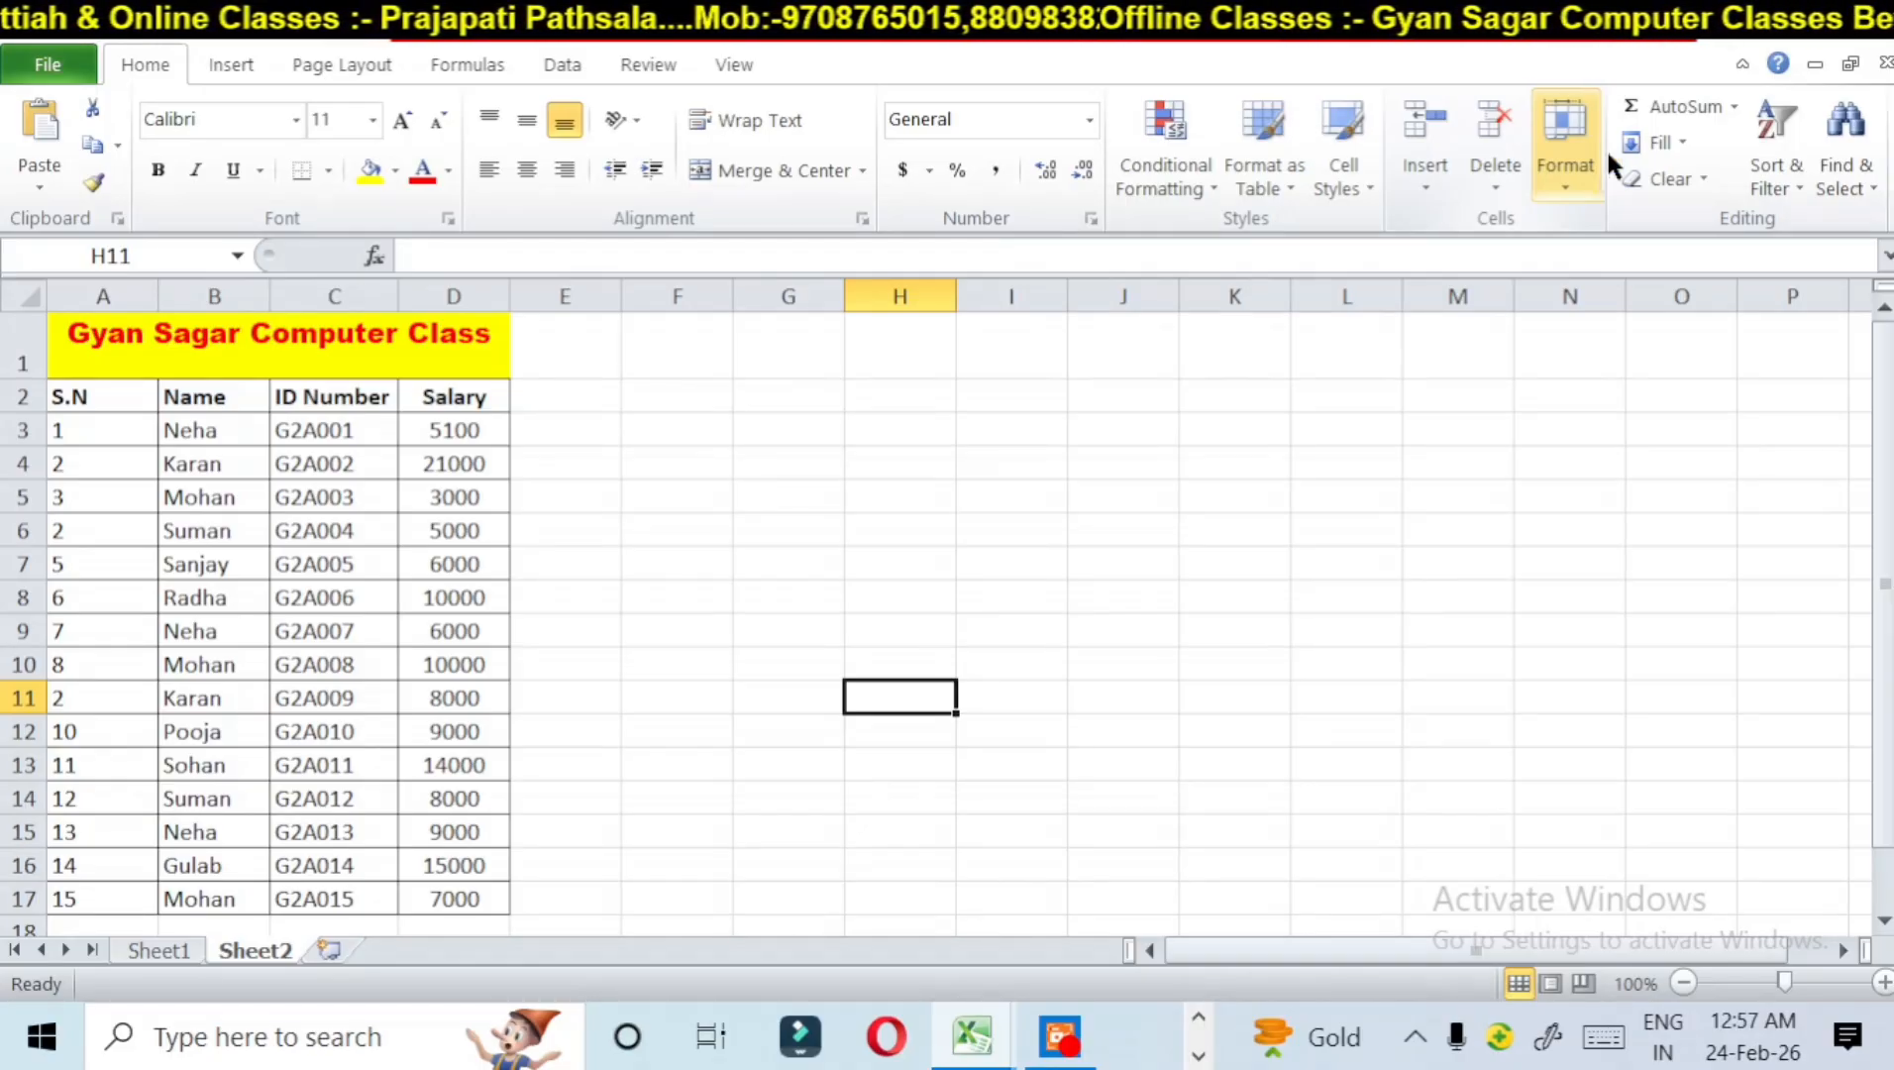
Step: Select the table from the S.N header through the ID Number column, rows 2 to 17, and set the row height to 50
{"action": "left_click", "coordinate": [1586, 163]}
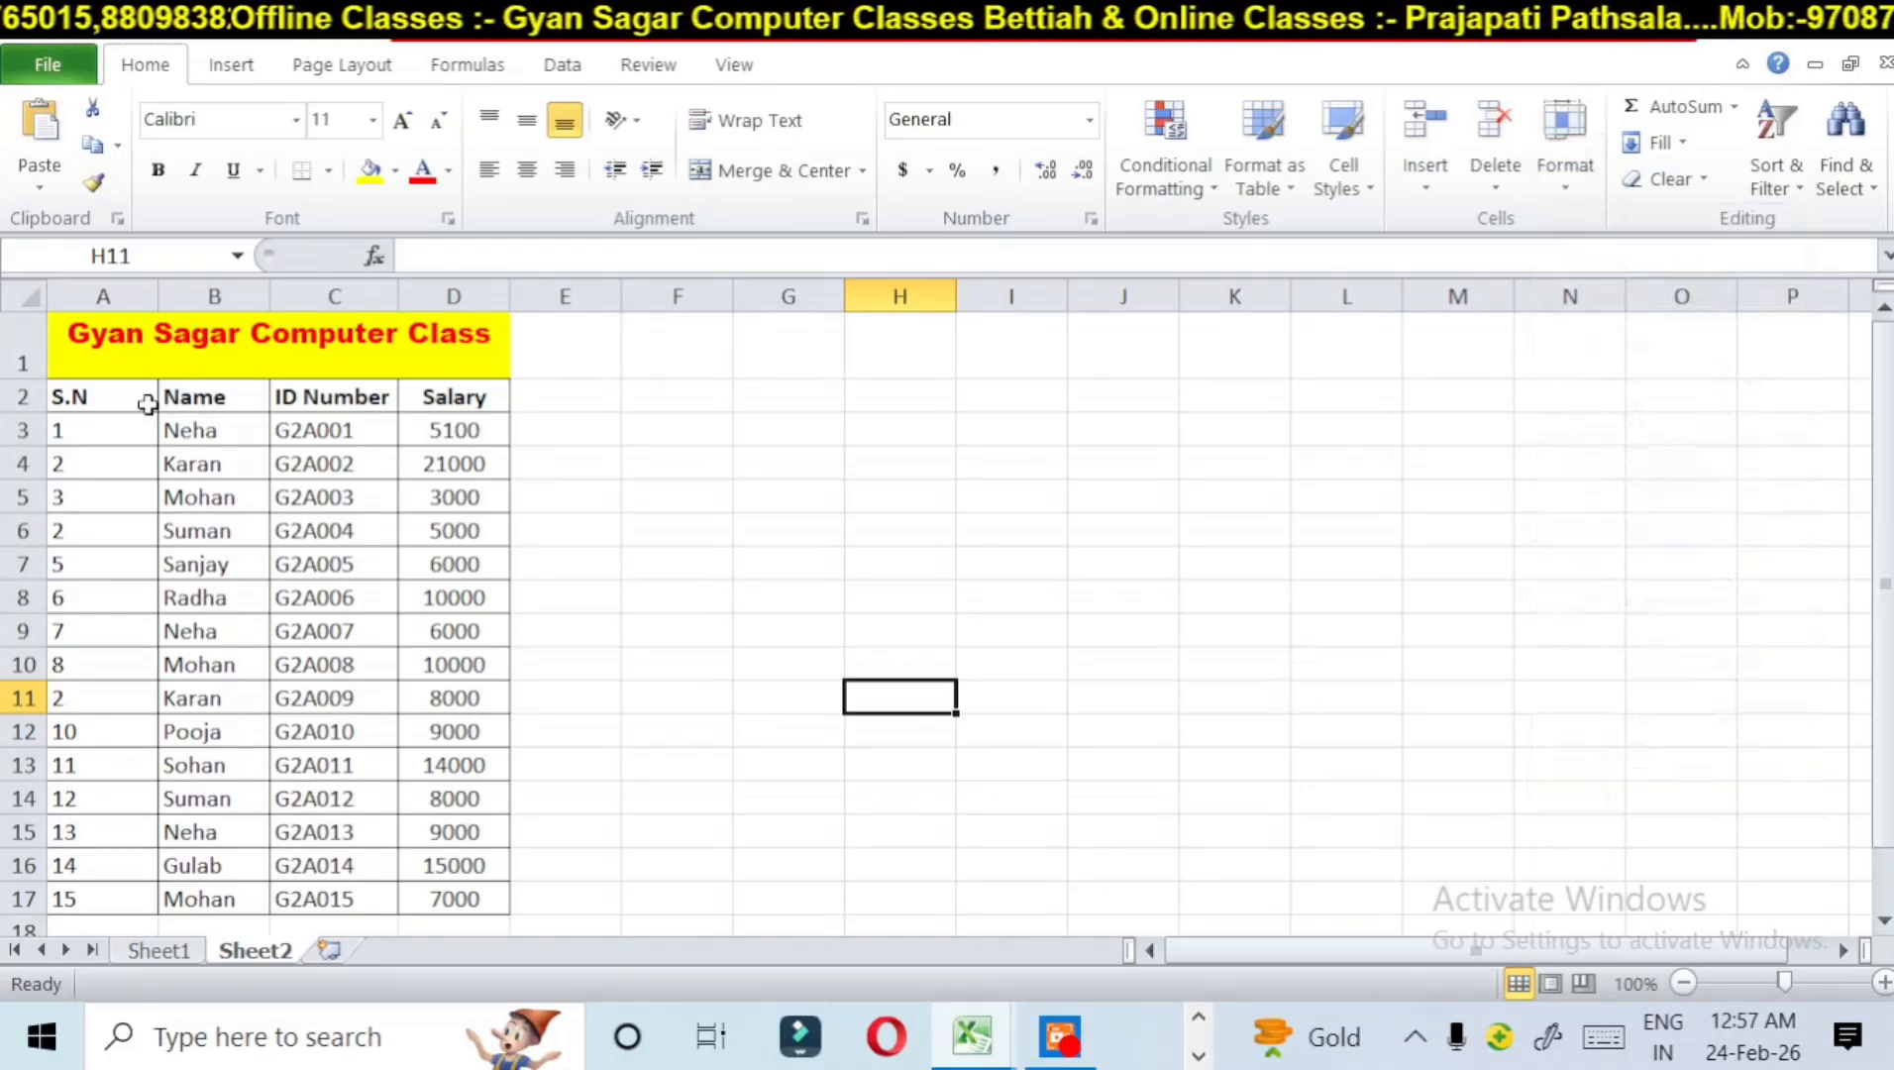
{"action": "left_click_drag", "start_coordinate": [69, 396], "coordinate": [363, 869]}
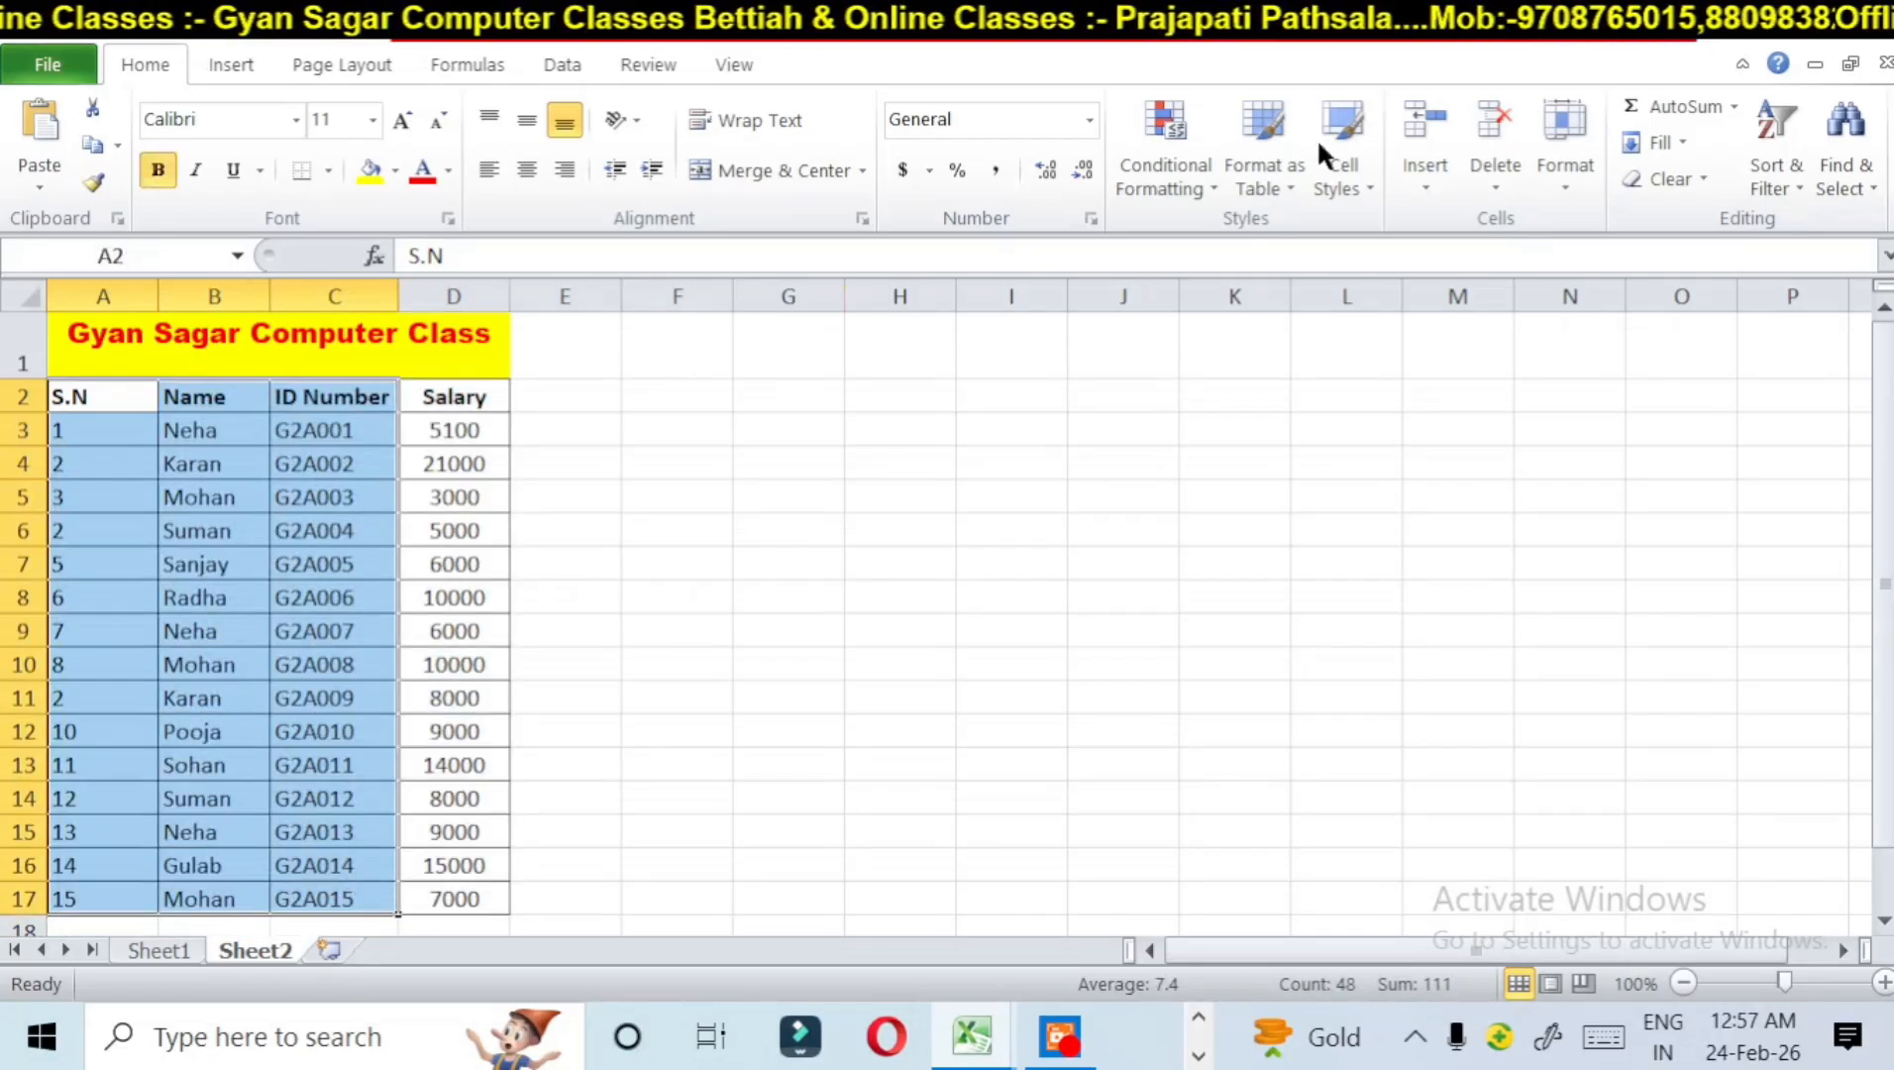
{"action": "left_click", "coordinate": [1565, 173]}
{"action": "left_click", "coordinate": [1617, 258]}
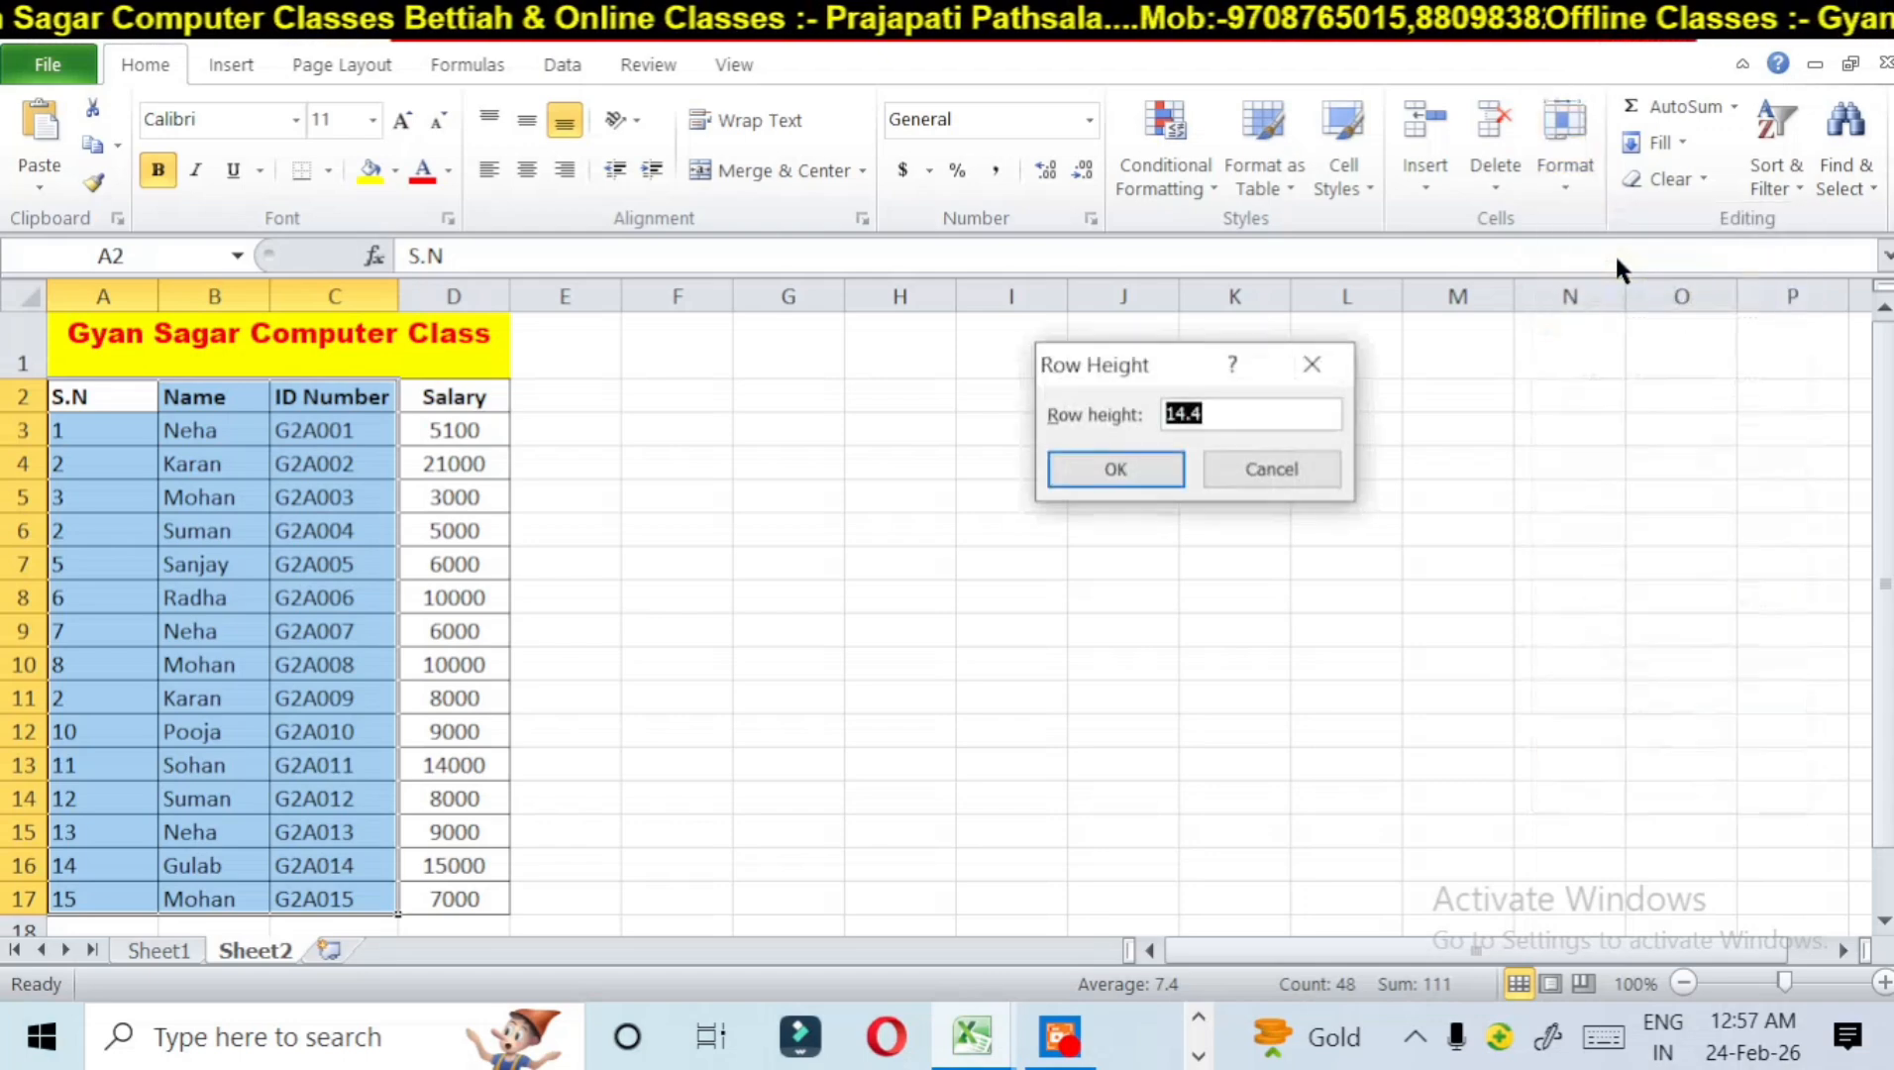
{"action": "key", "text": "BackSpace"}
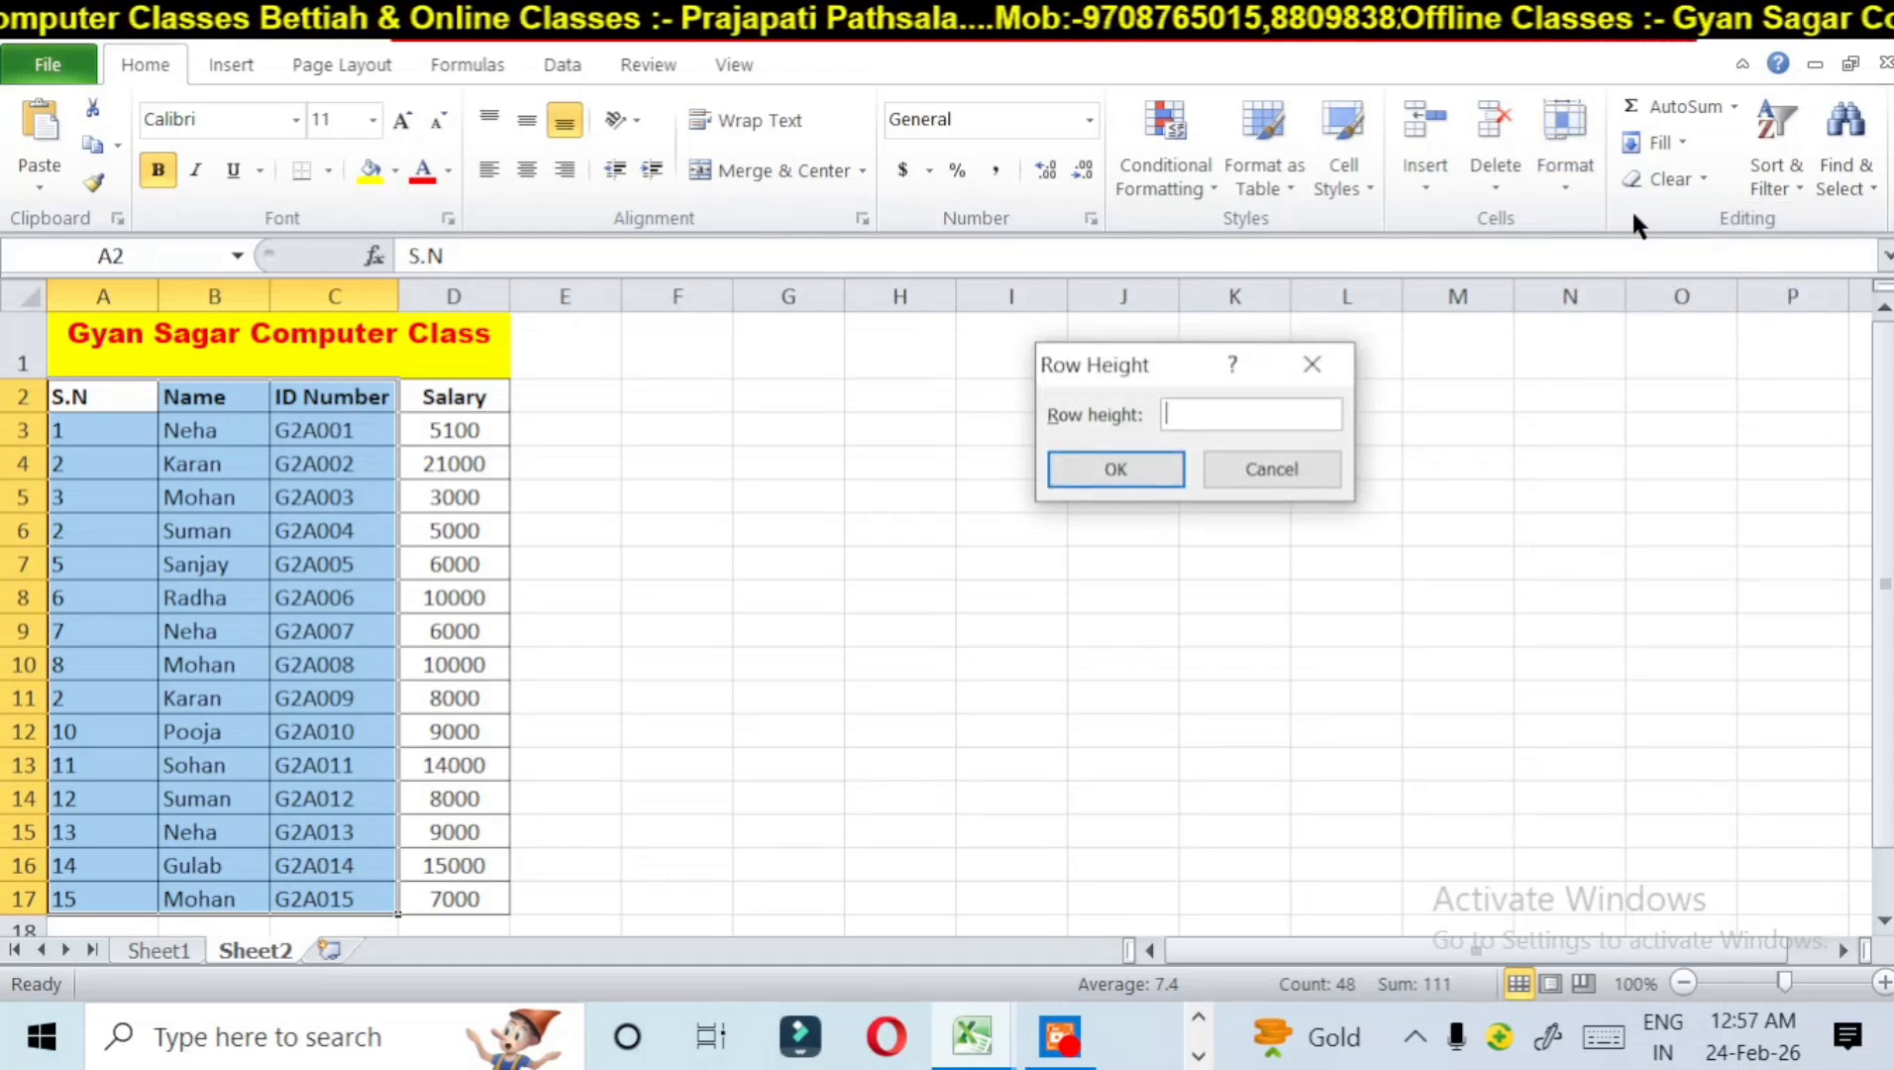
{"action": "type", "text": "50"}
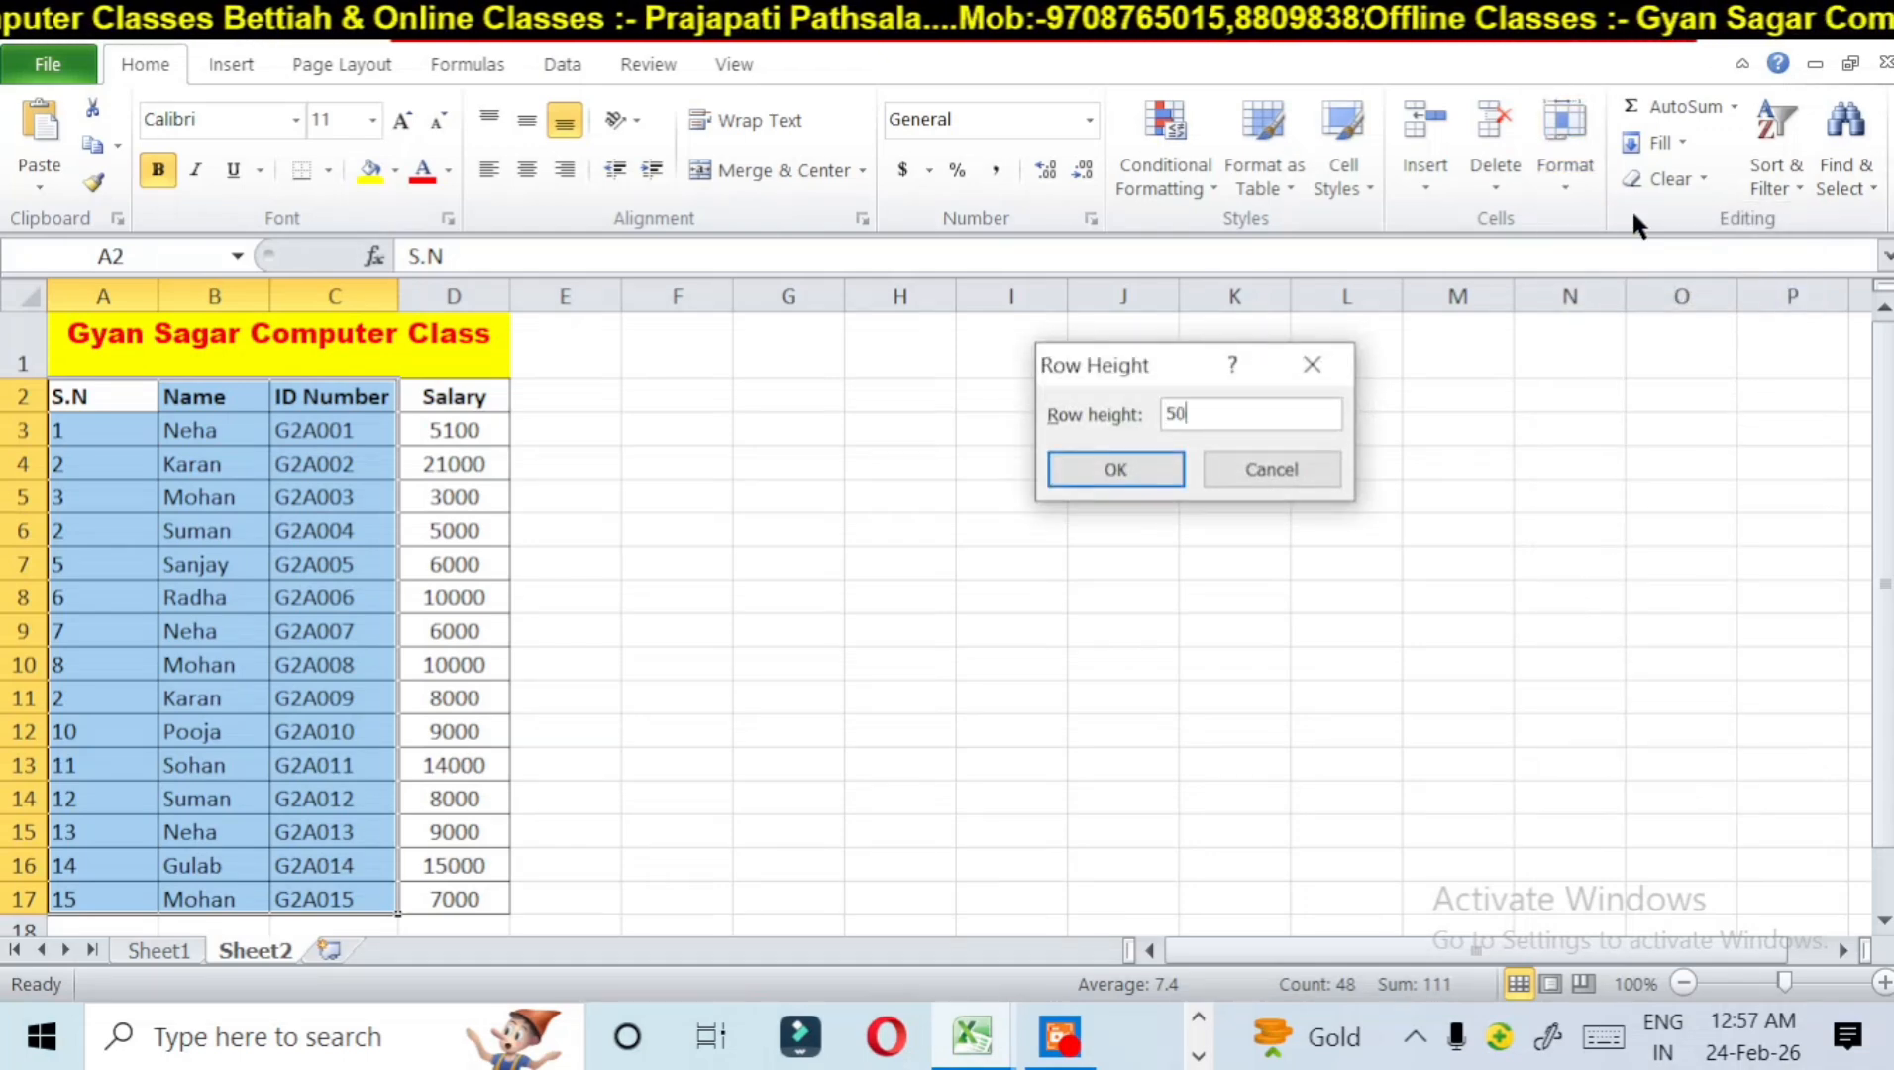
{"action": "left_click", "coordinate": [1113, 470]}
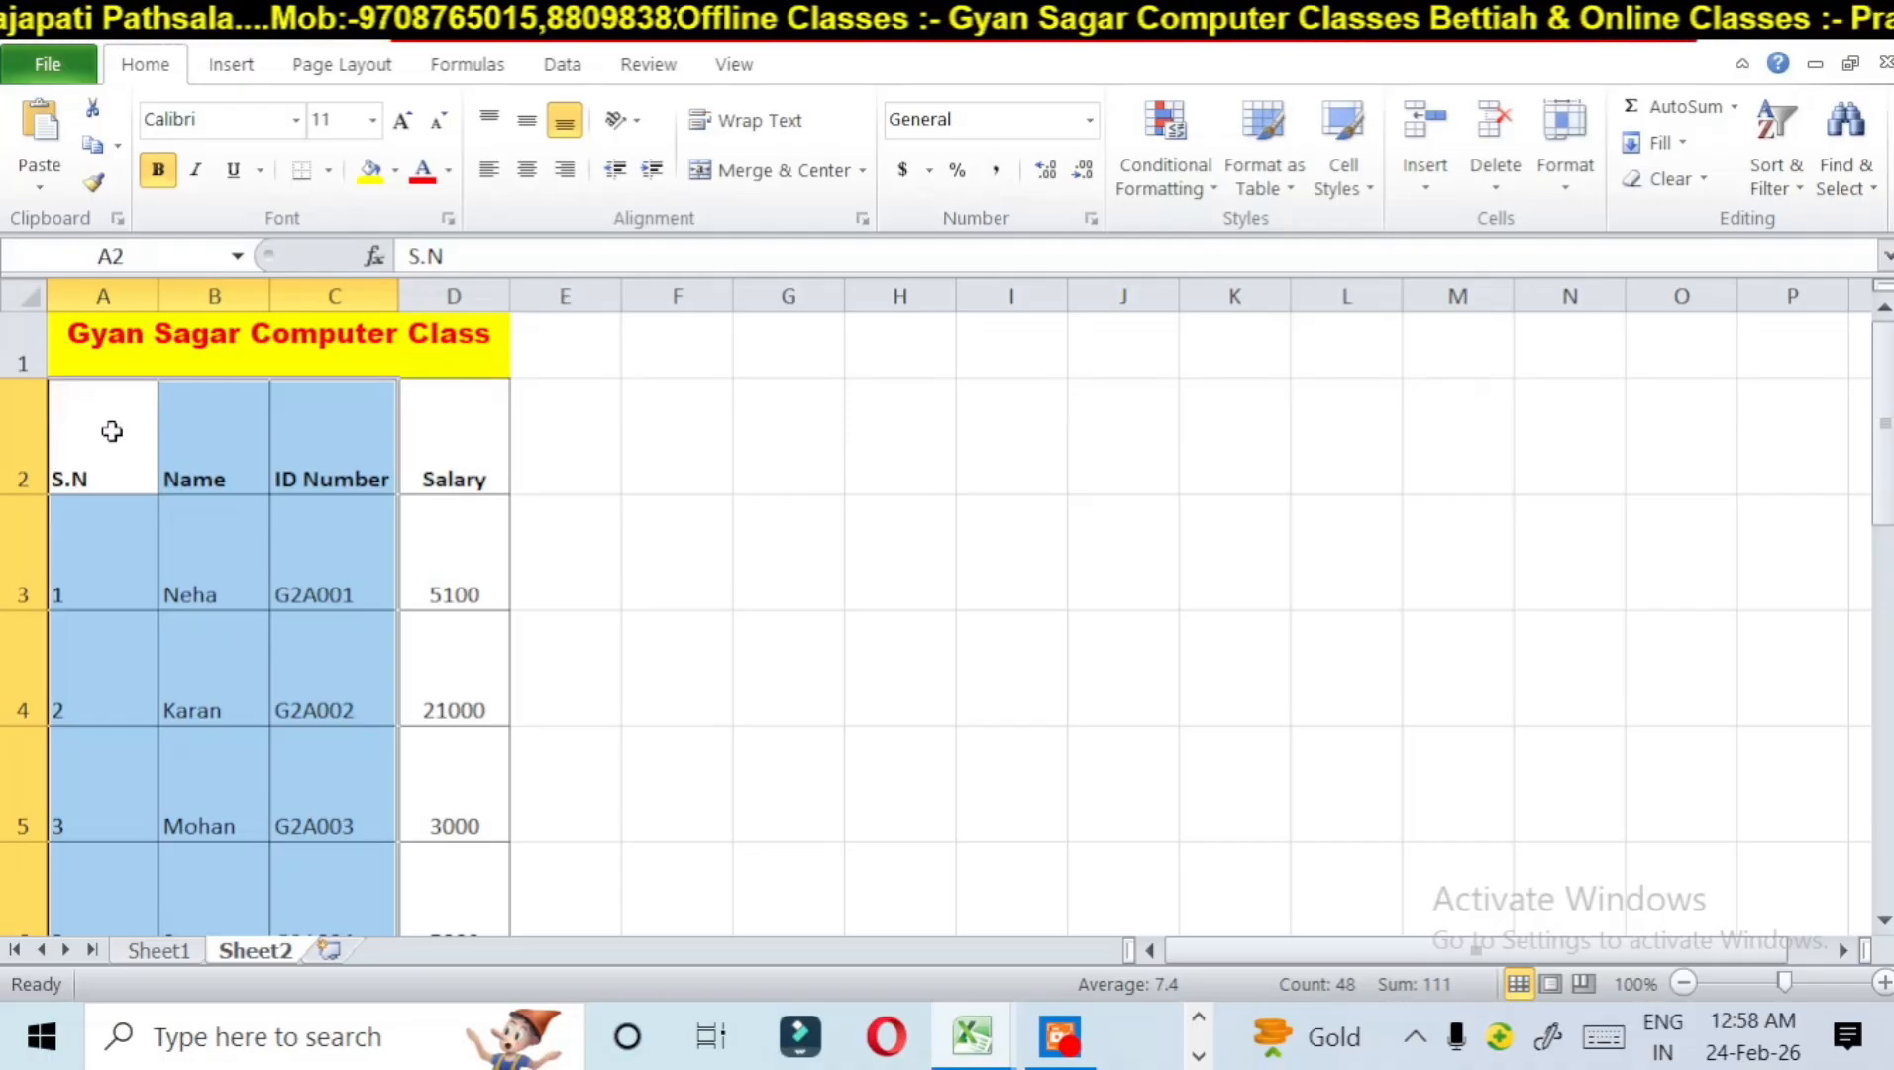
Step: Select the entire header row 2 and set its row height to 80
{"action": "left_click", "coordinate": [28, 432]}
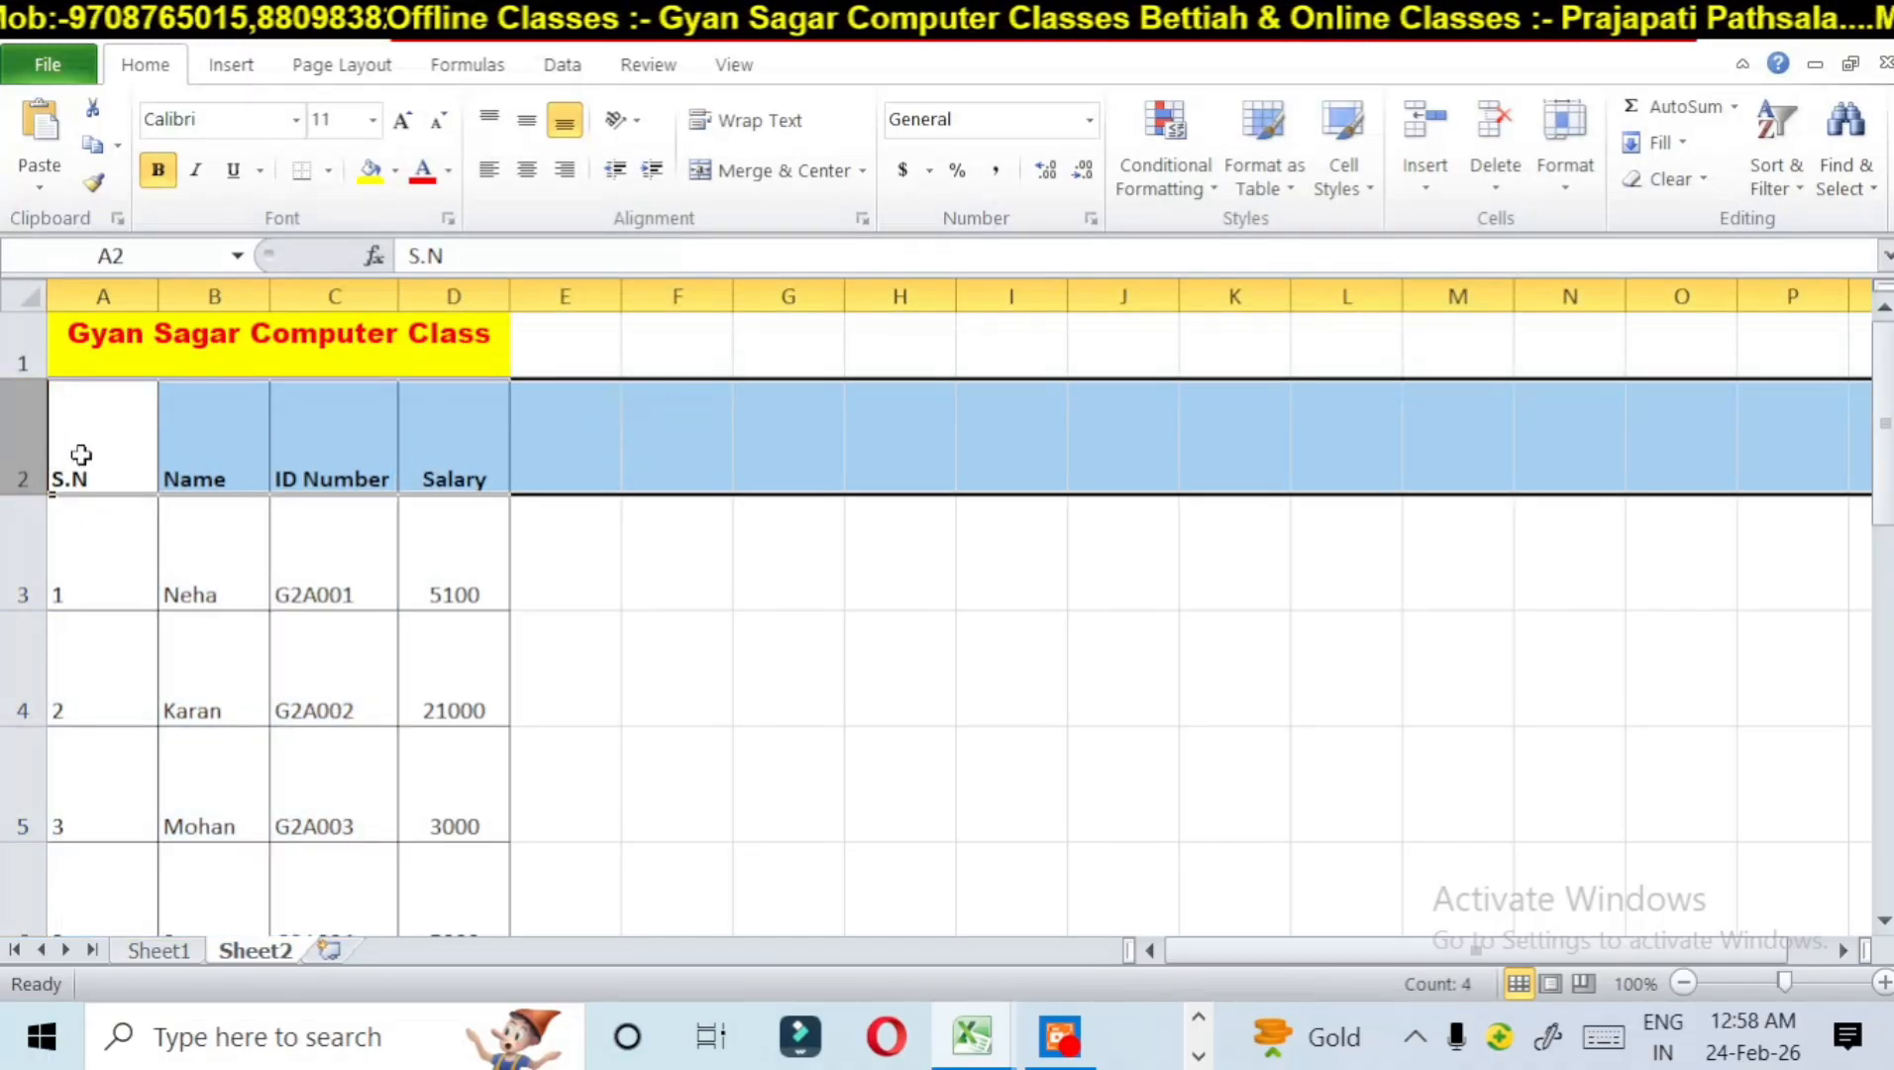
{"action": "left_click", "coordinate": [1561, 137]}
{"action": "left_click", "coordinate": [1612, 250]}
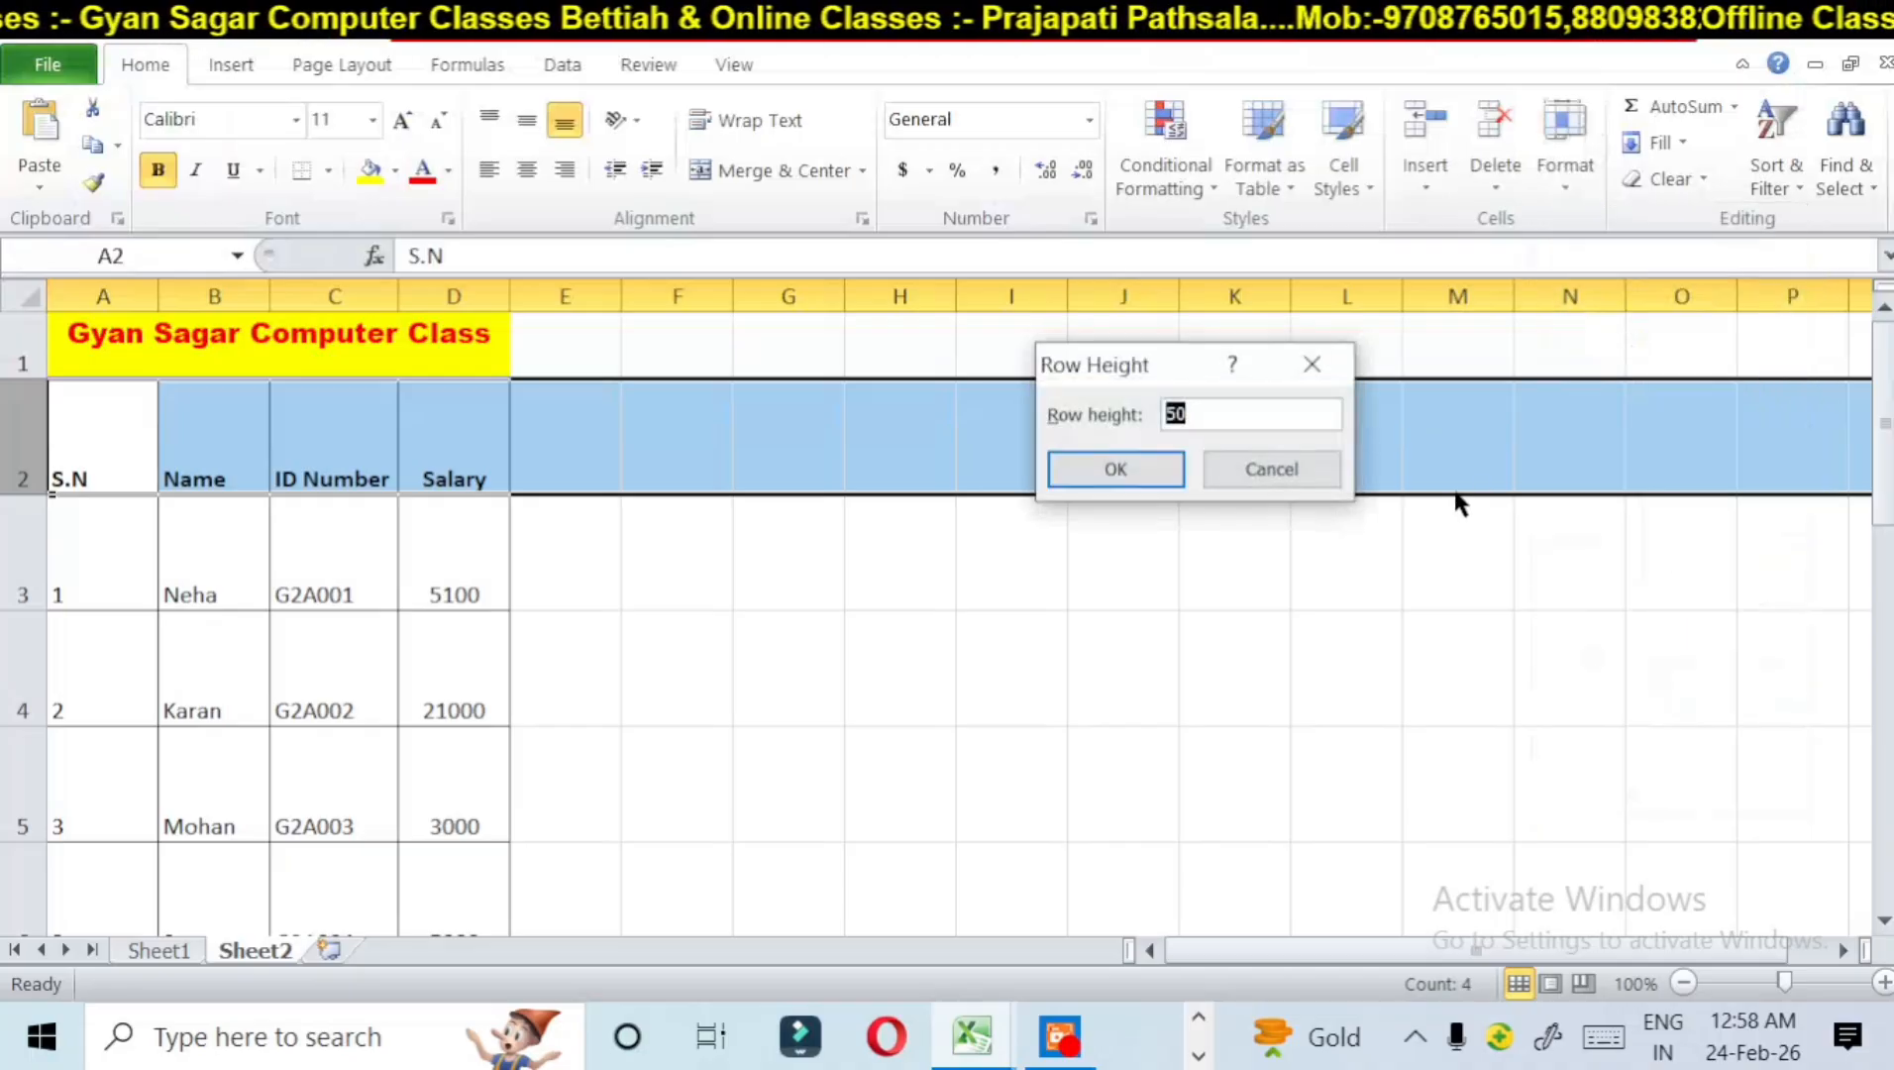
{"action": "key", "text": "BackSpace"}
{"action": "type", "text": "80"}
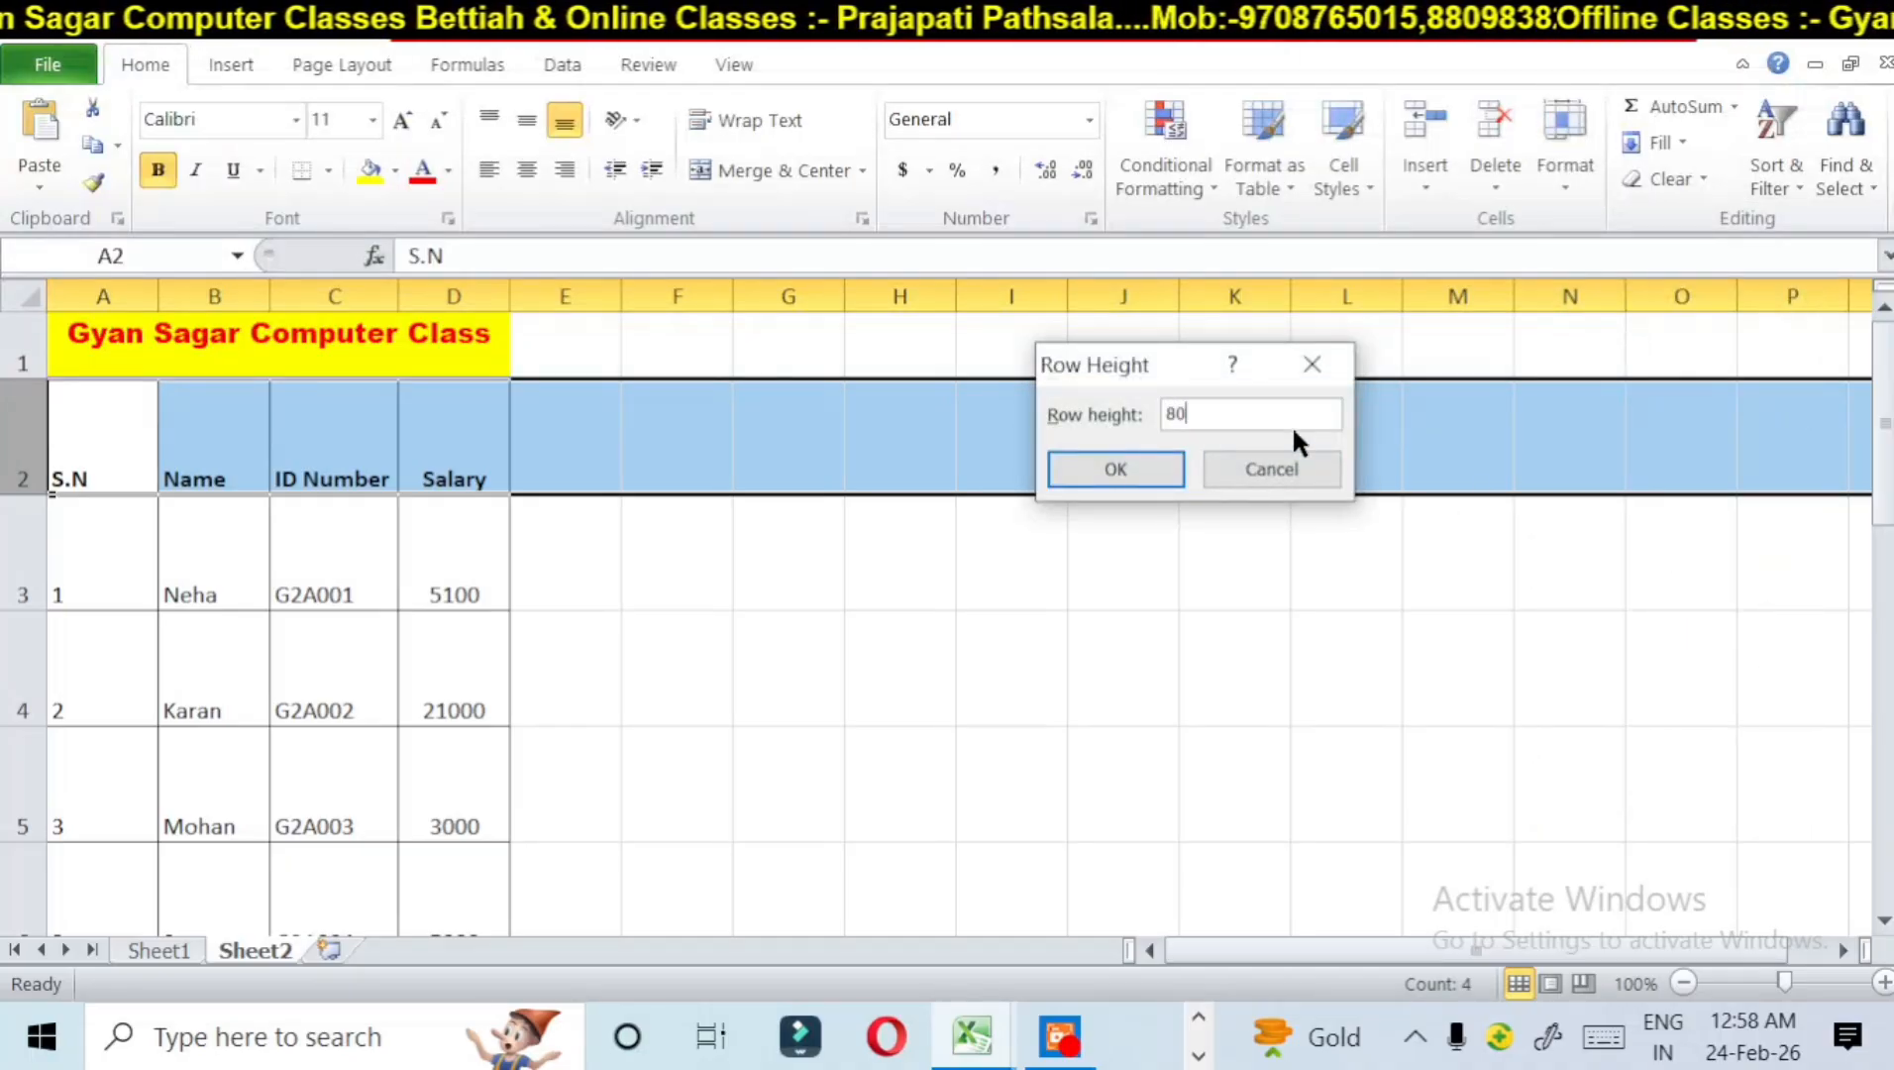
{"action": "left_click", "coordinate": [1156, 468]}
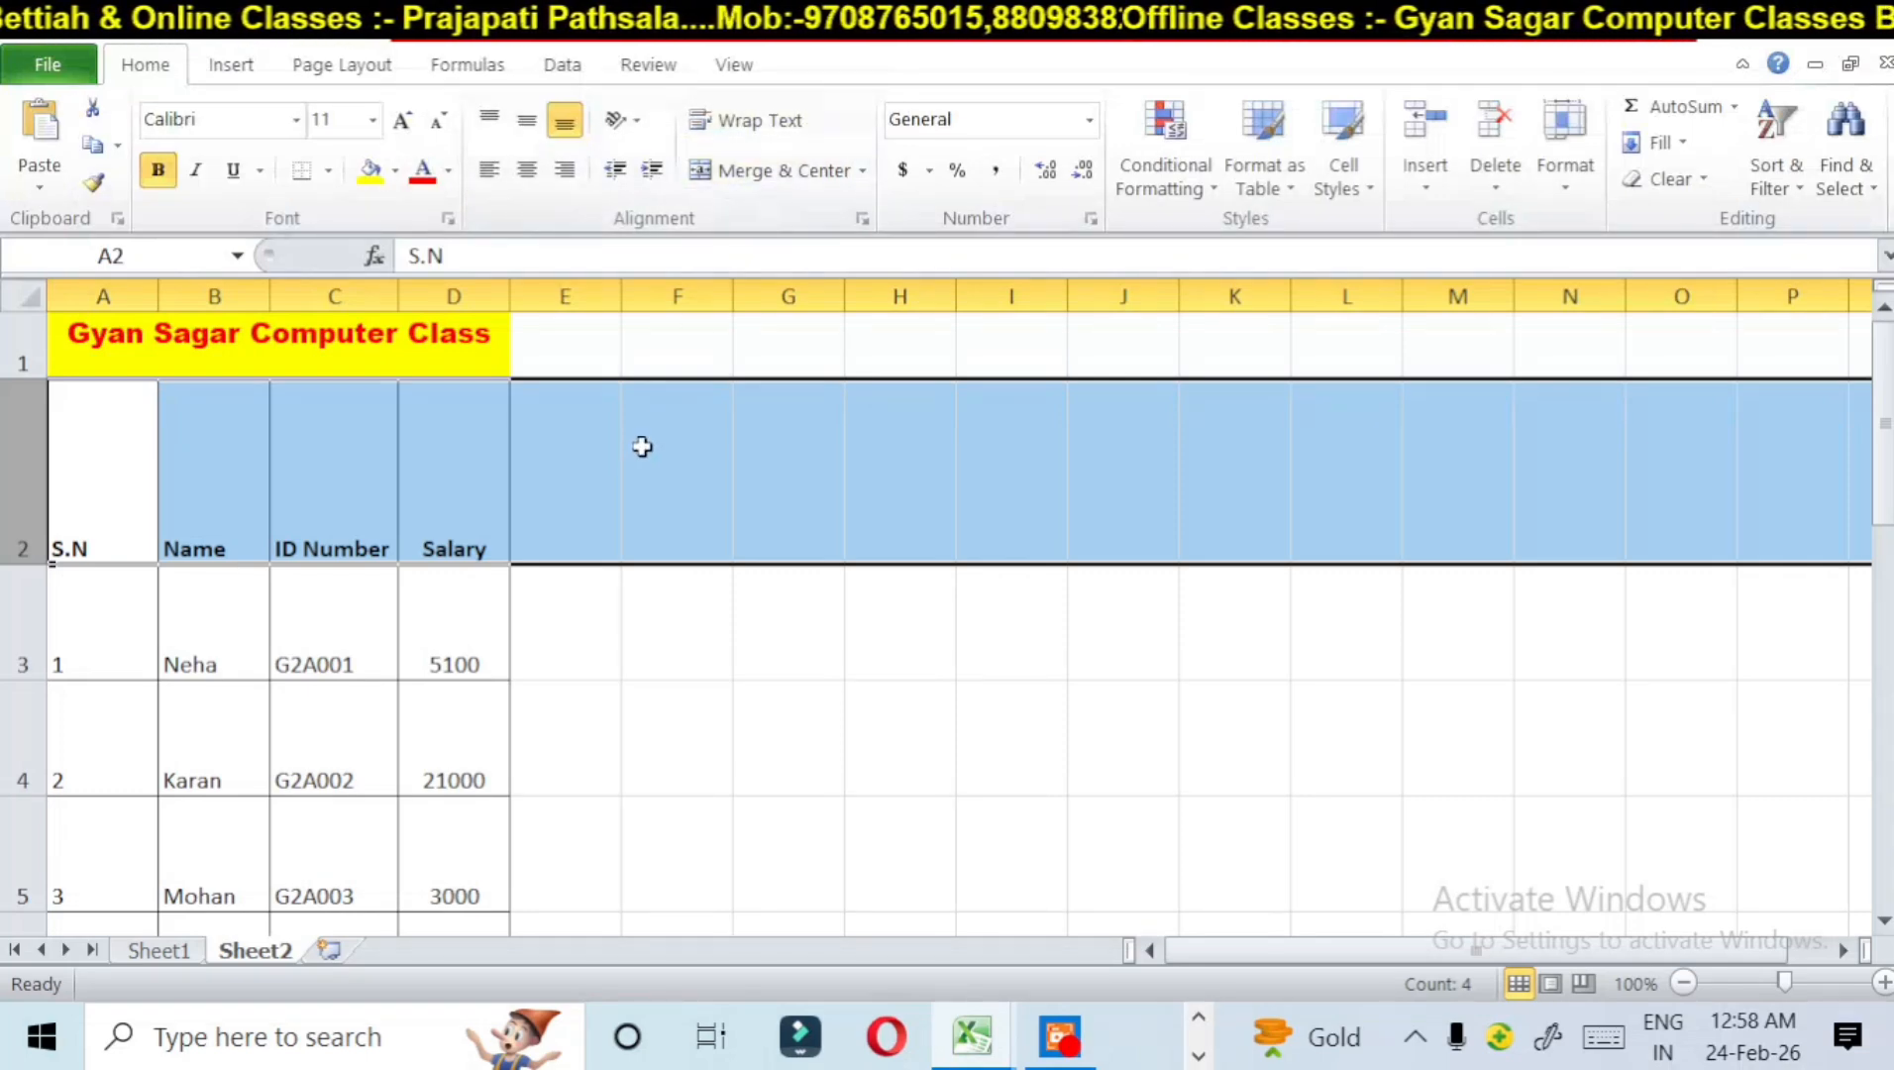
Step: Select the empty cell J2 and AutoFit the height of row 2
{"action": "left_click", "coordinate": [1161, 444]}
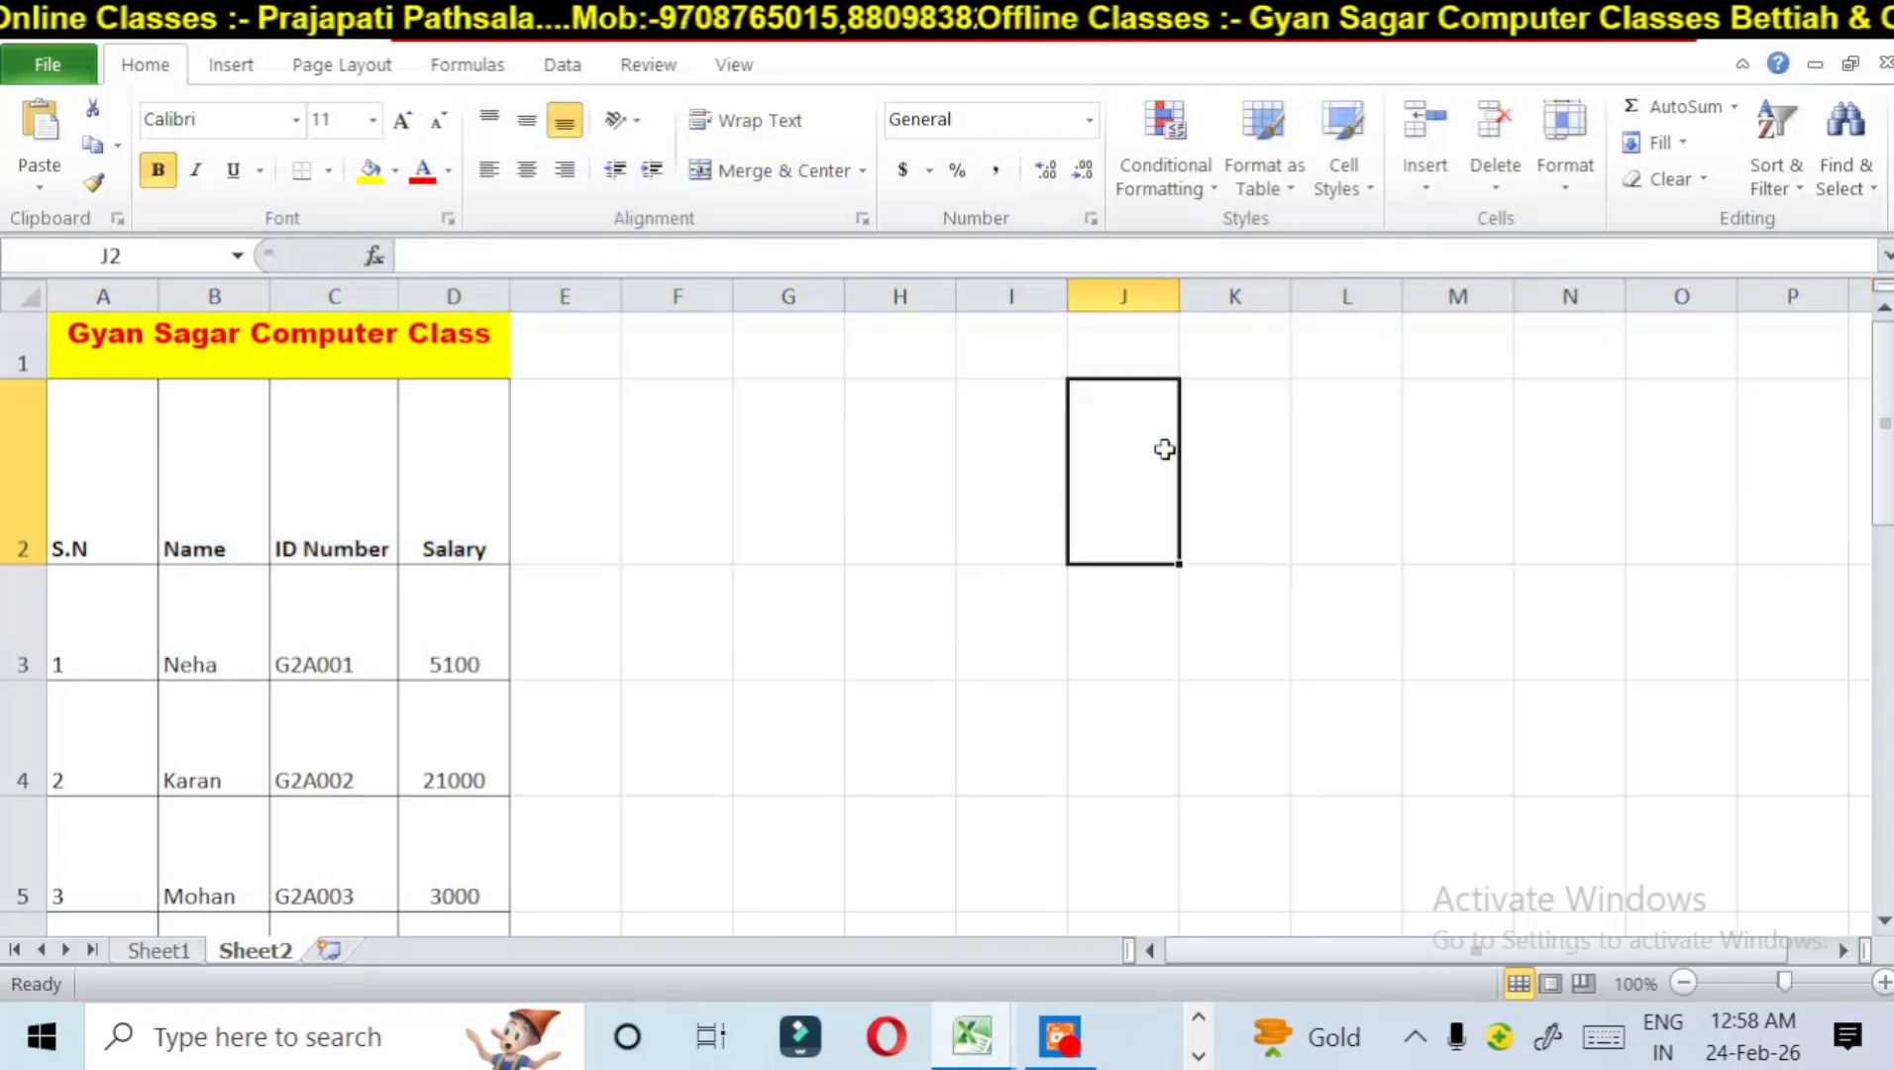
{"action": "left_click", "coordinate": [1557, 175]}
{"action": "left_click", "coordinate": [1585, 295]}
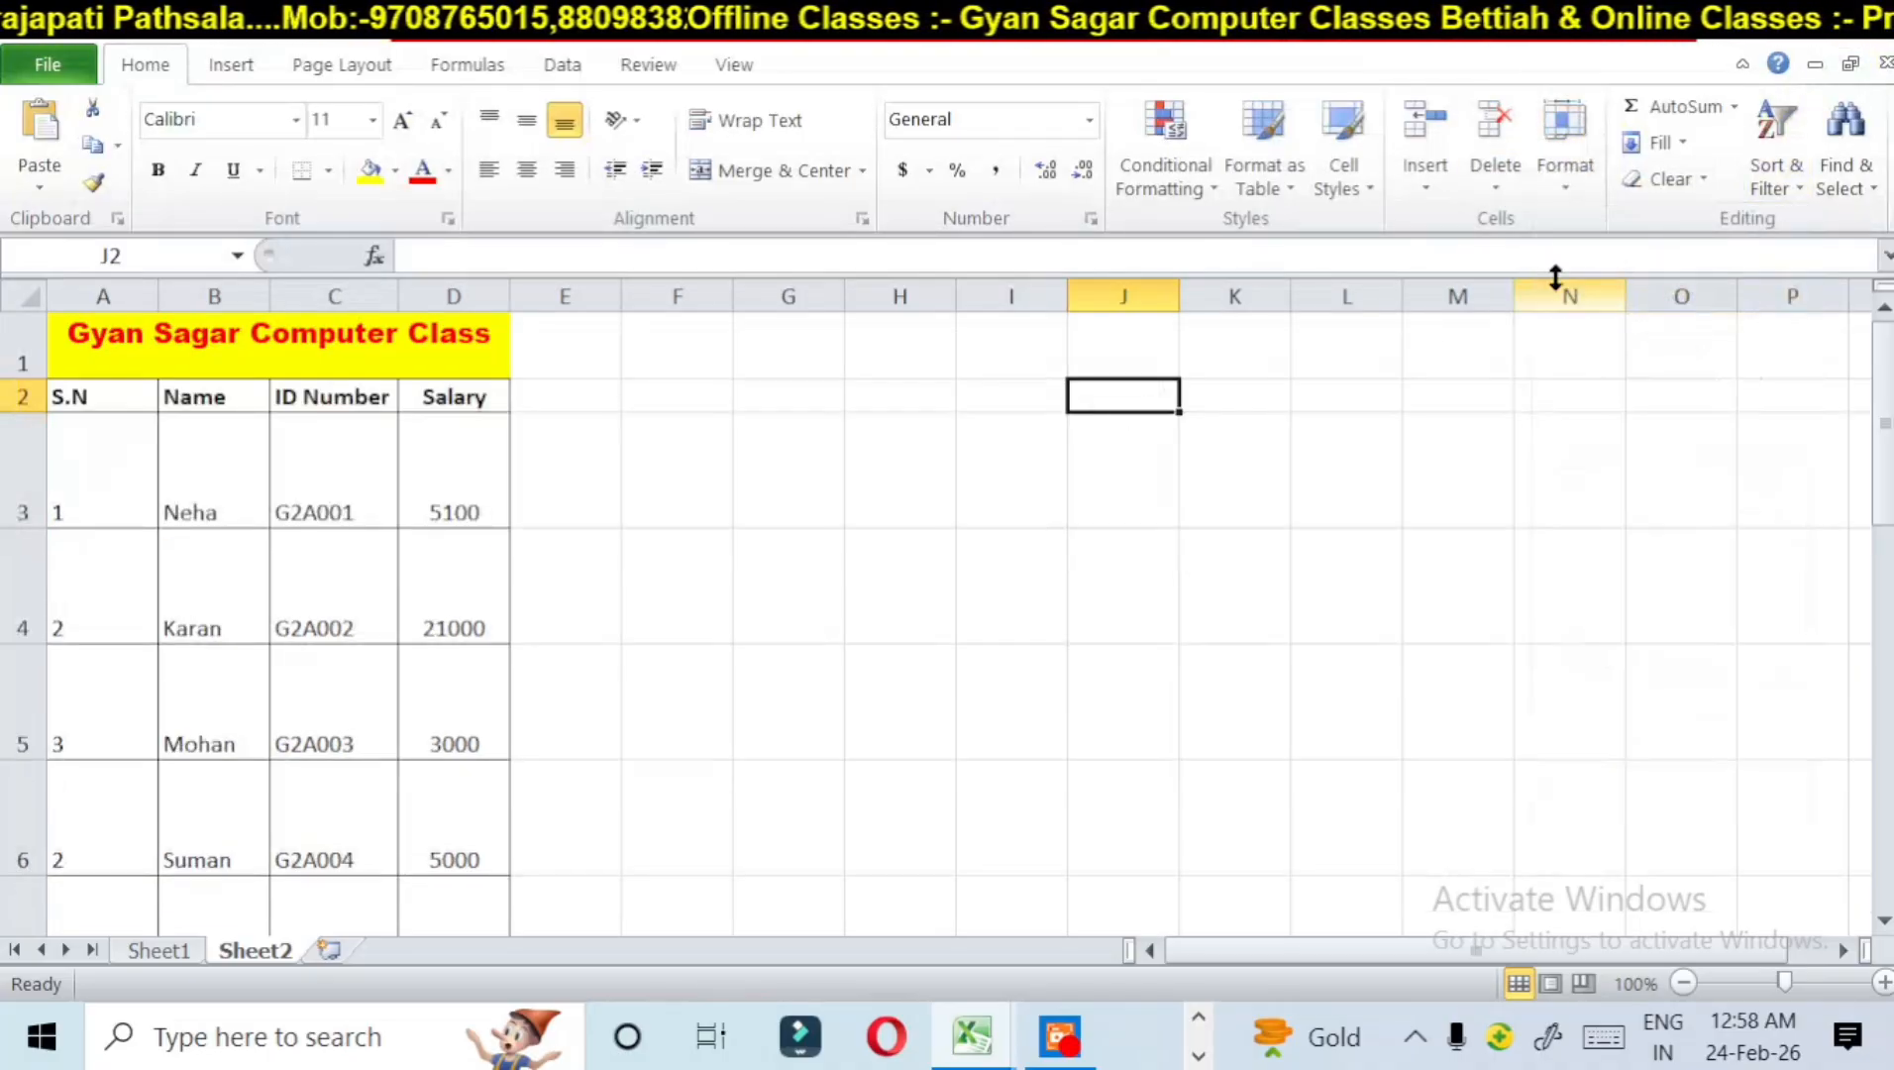
{"action": "left_click", "coordinate": [1560, 184]}
{"action": "left_click", "coordinate": [1585, 296]}
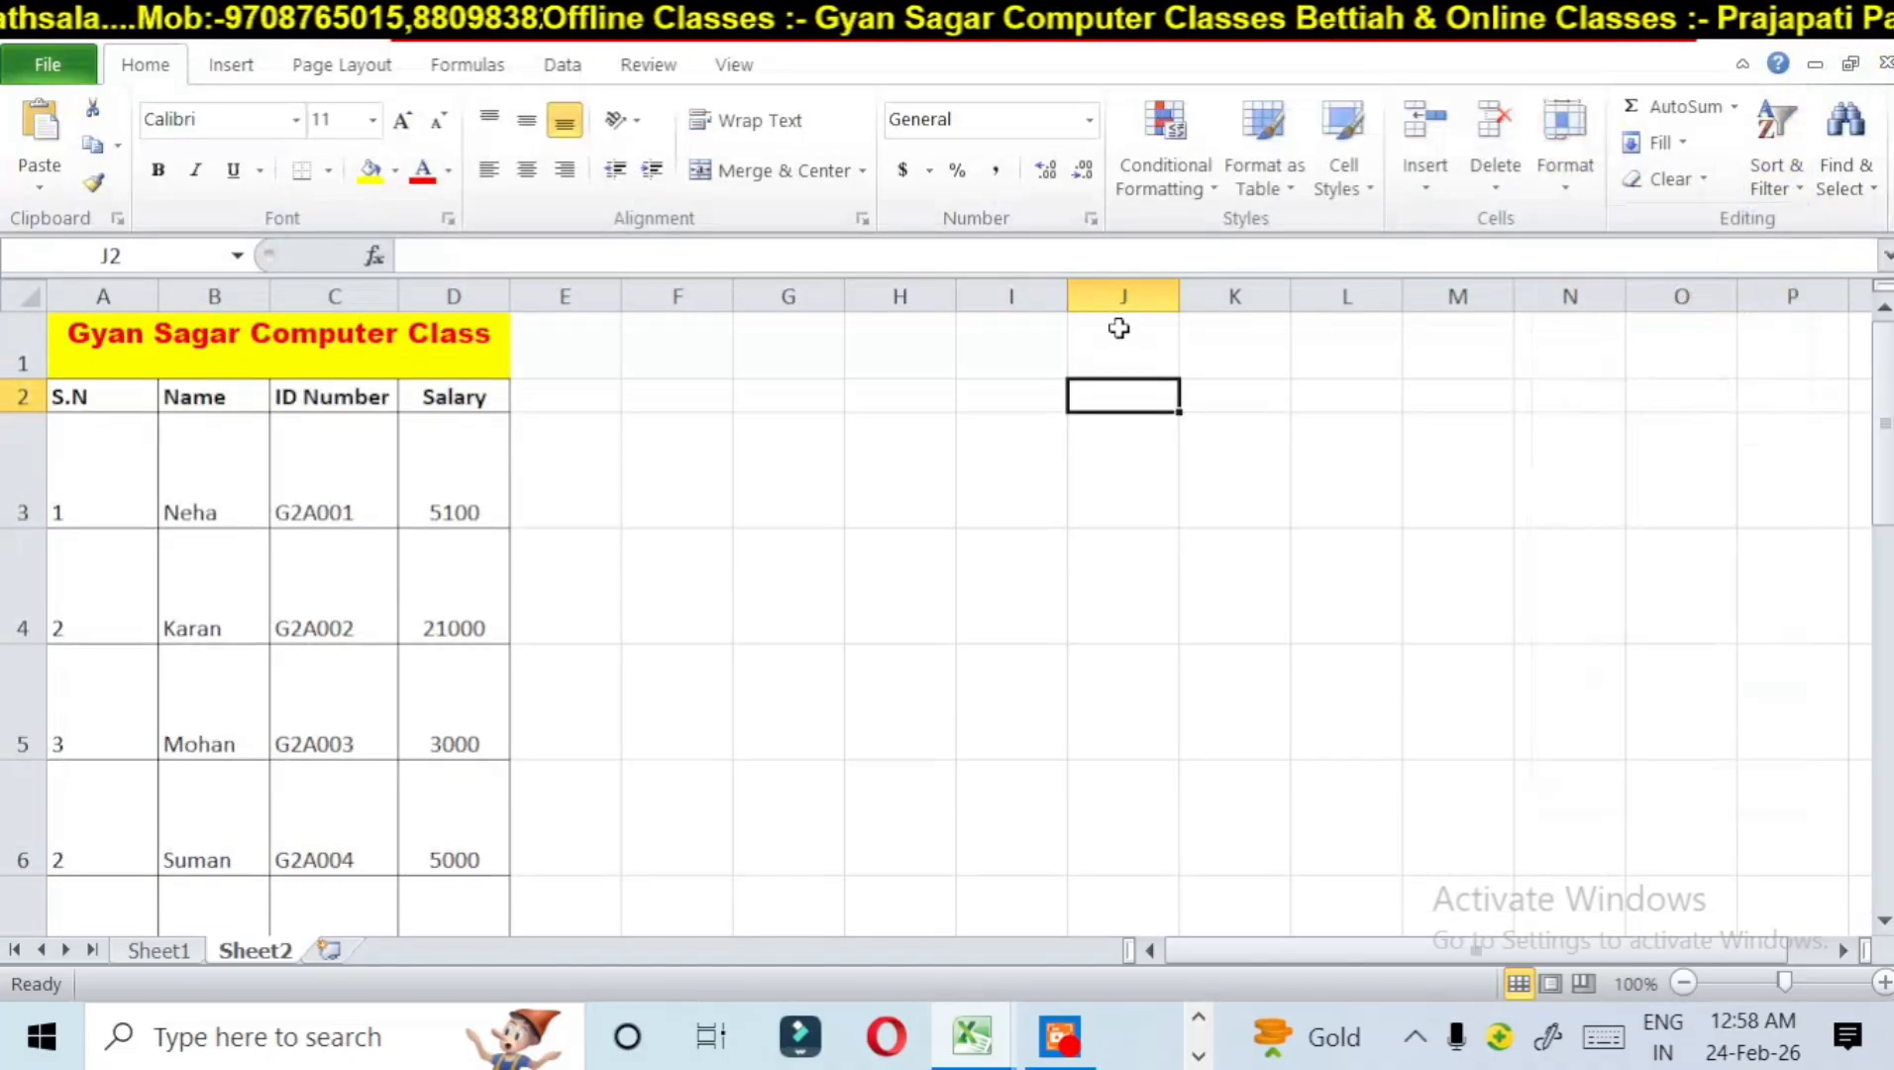
Step: Select the table from the S.N header through the Salary column, rows 2 to 18, and AutoFit its row heights
{"action": "left_click_drag", "start_coordinate": [116, 401], "coordinate": [436, 941]}
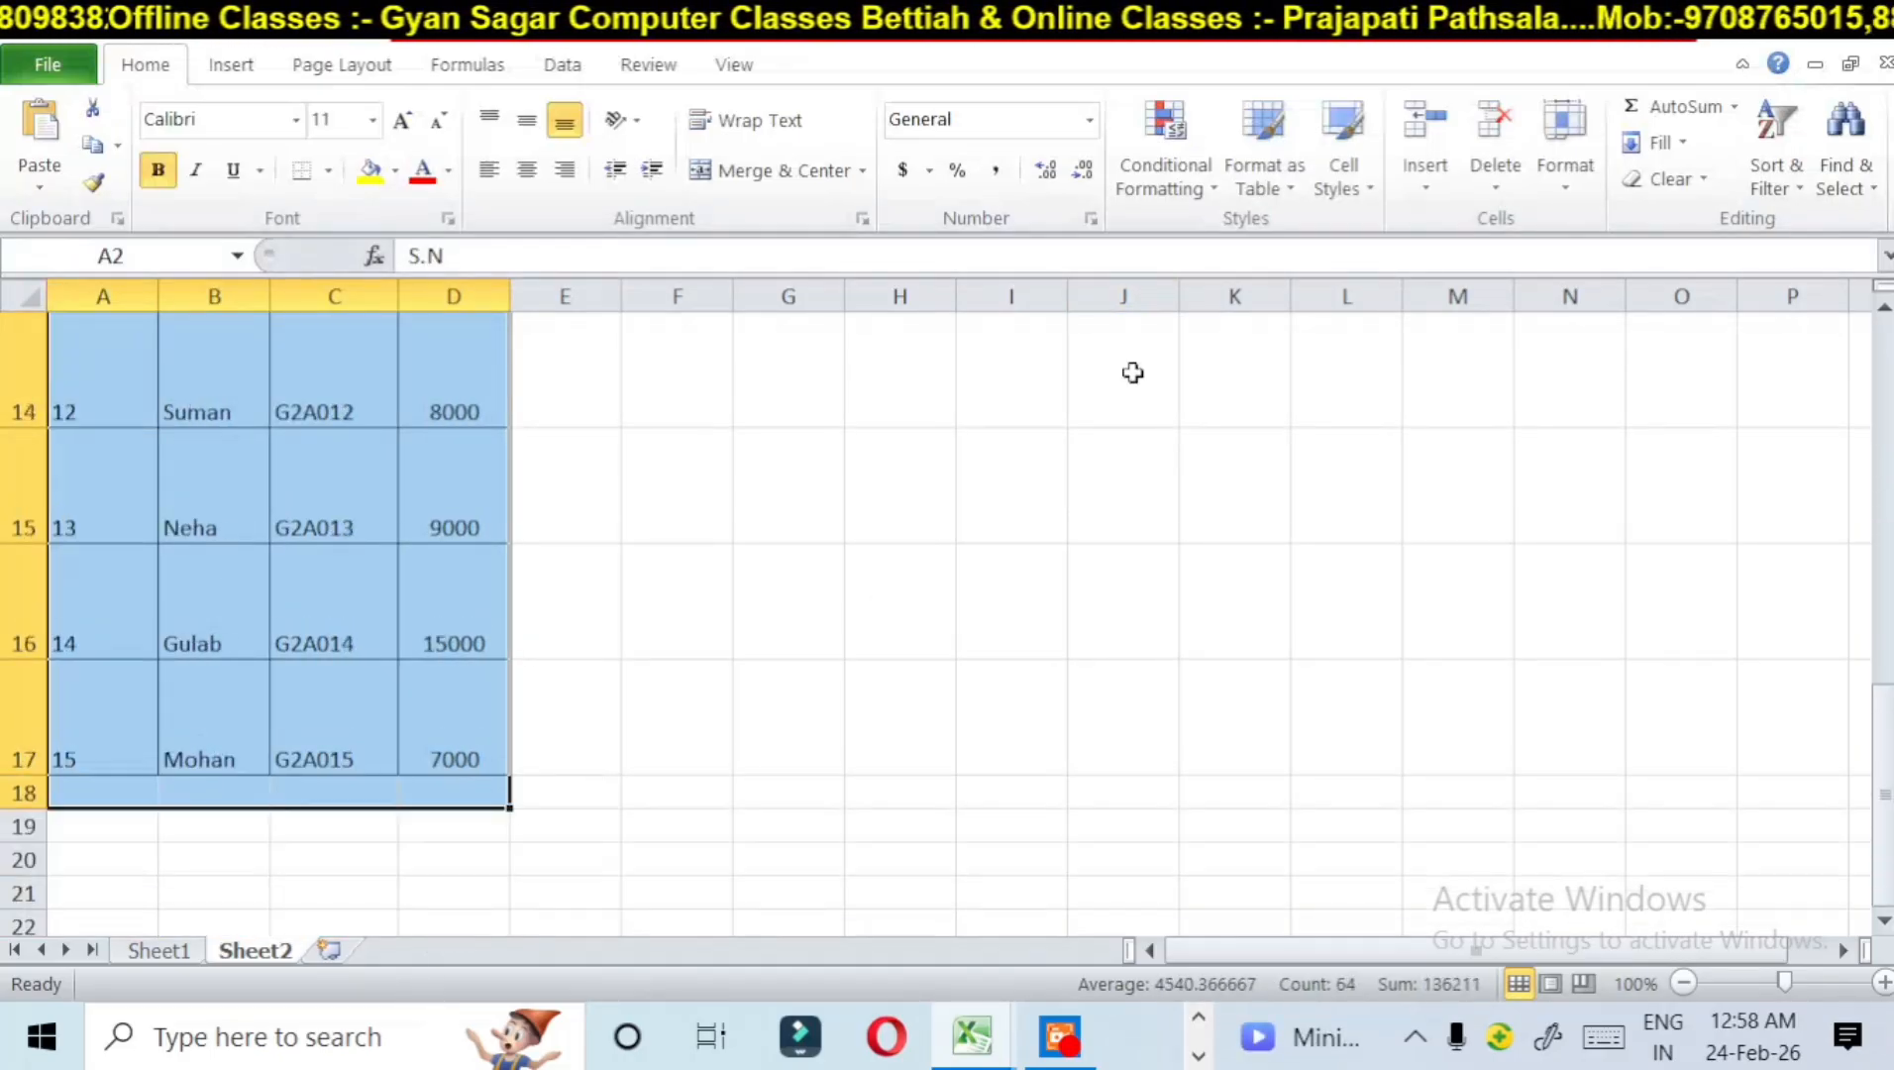
{"action": "left_click", "coordinate": [1571, 168]}
{"action": "left_click", "coordinate": [1613, 297]}
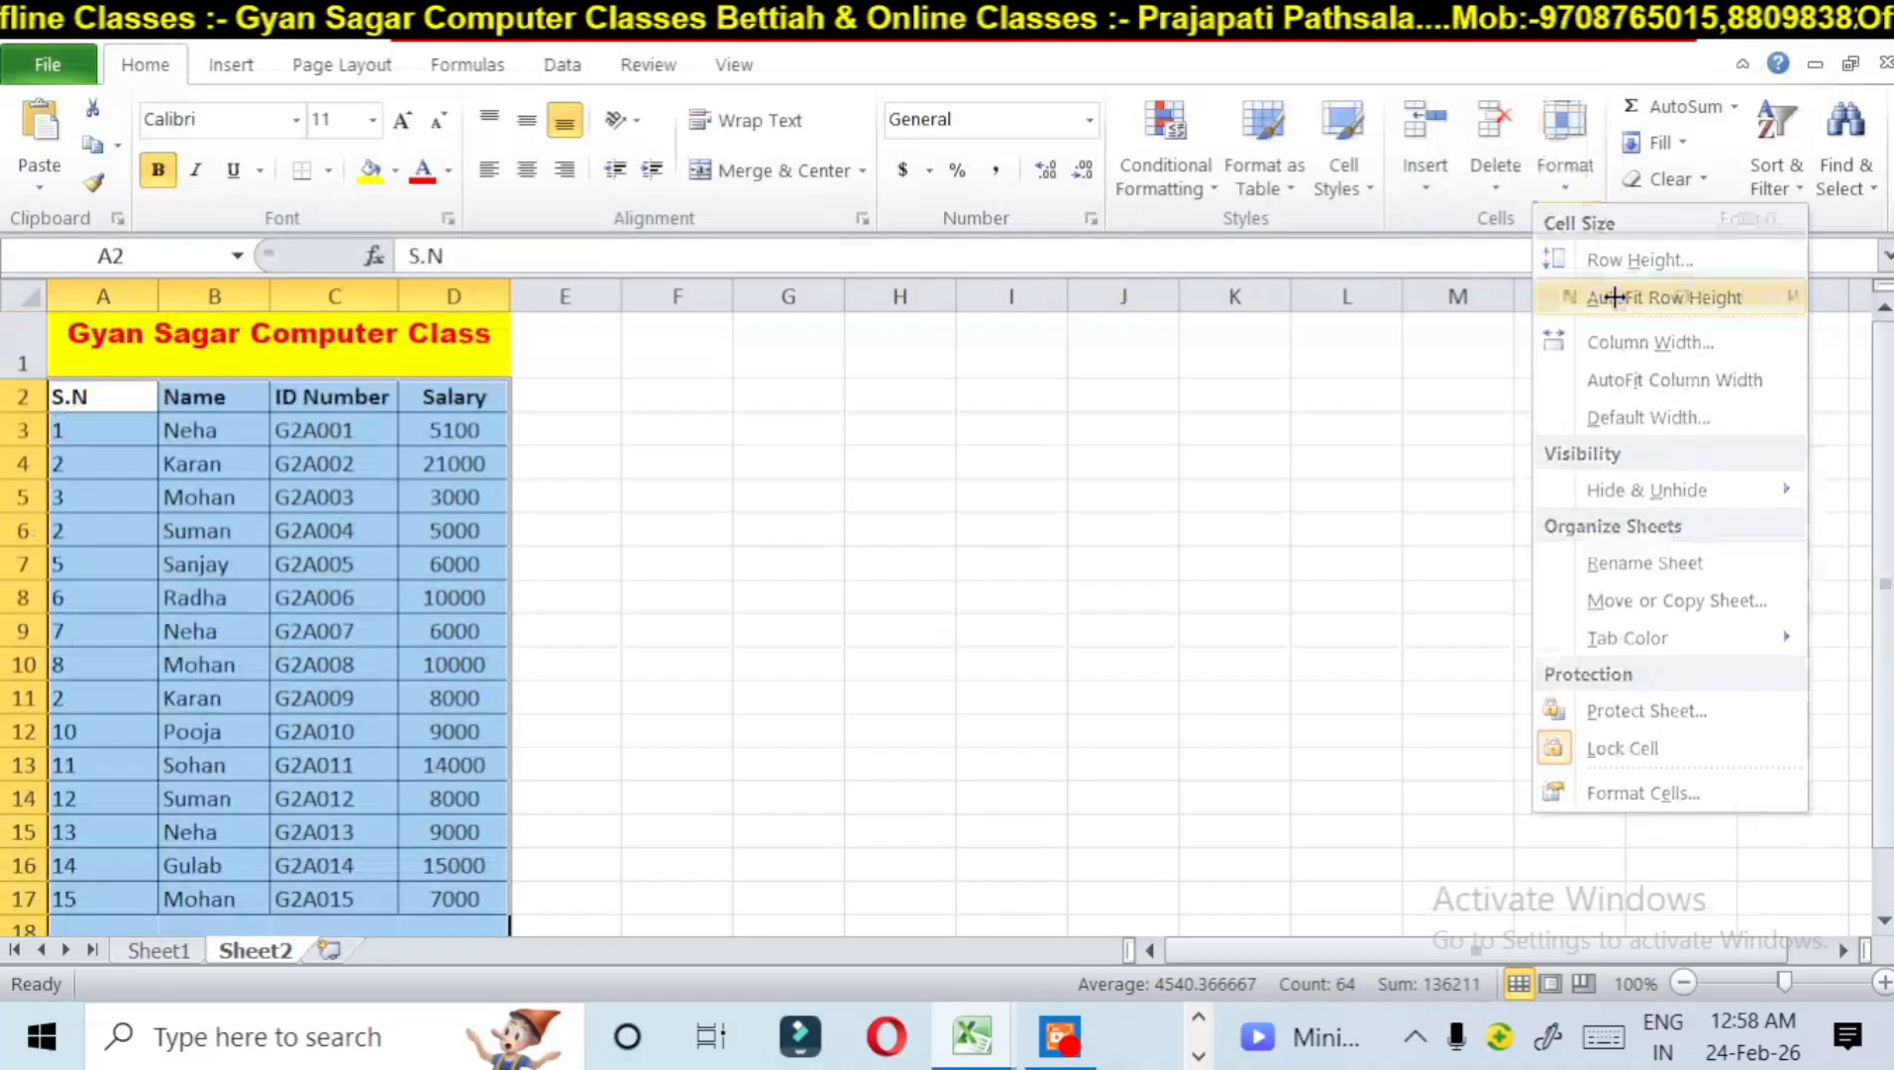
{"action": "left_click", "coordinate": [405, 499]}
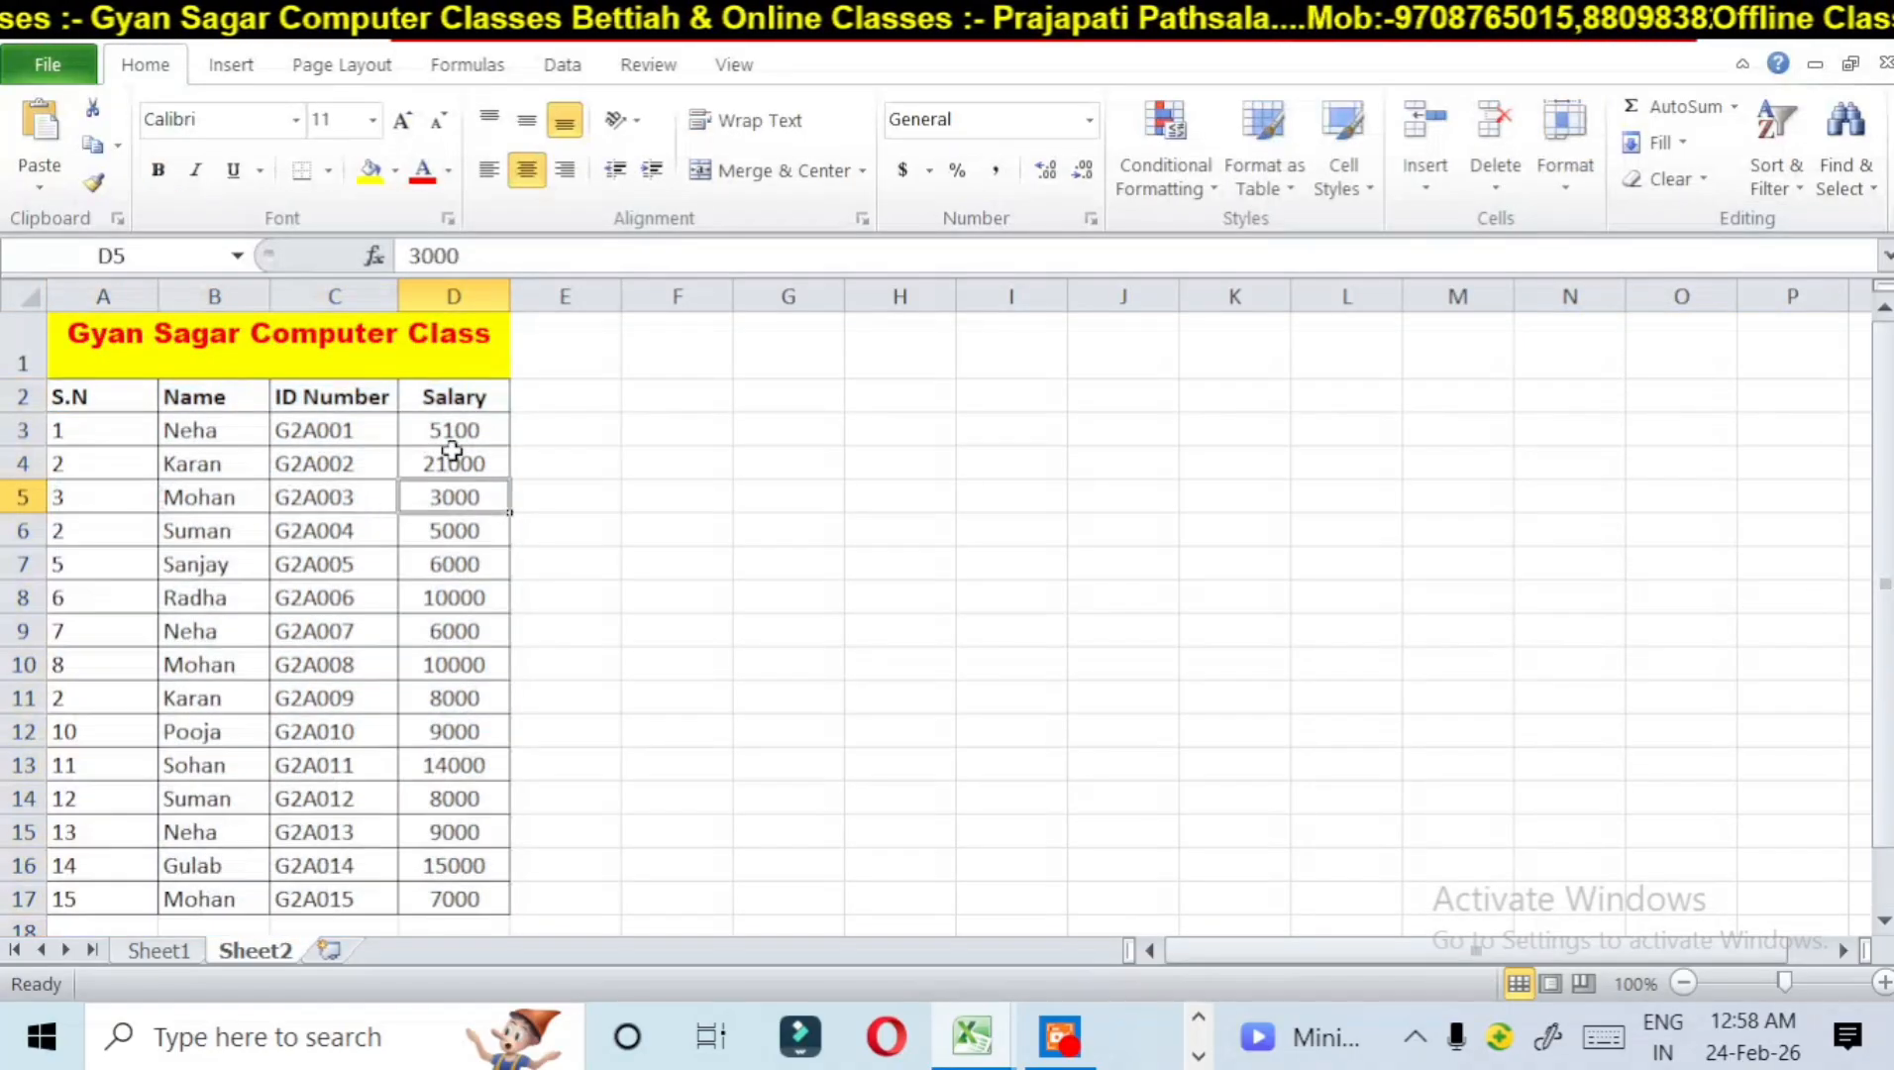
Step: Select the table from the S.N header through the Salary column, rows 2 to 17, and set the column width to 20
{"action": "left_click", "coordinate": [1566, 196]}
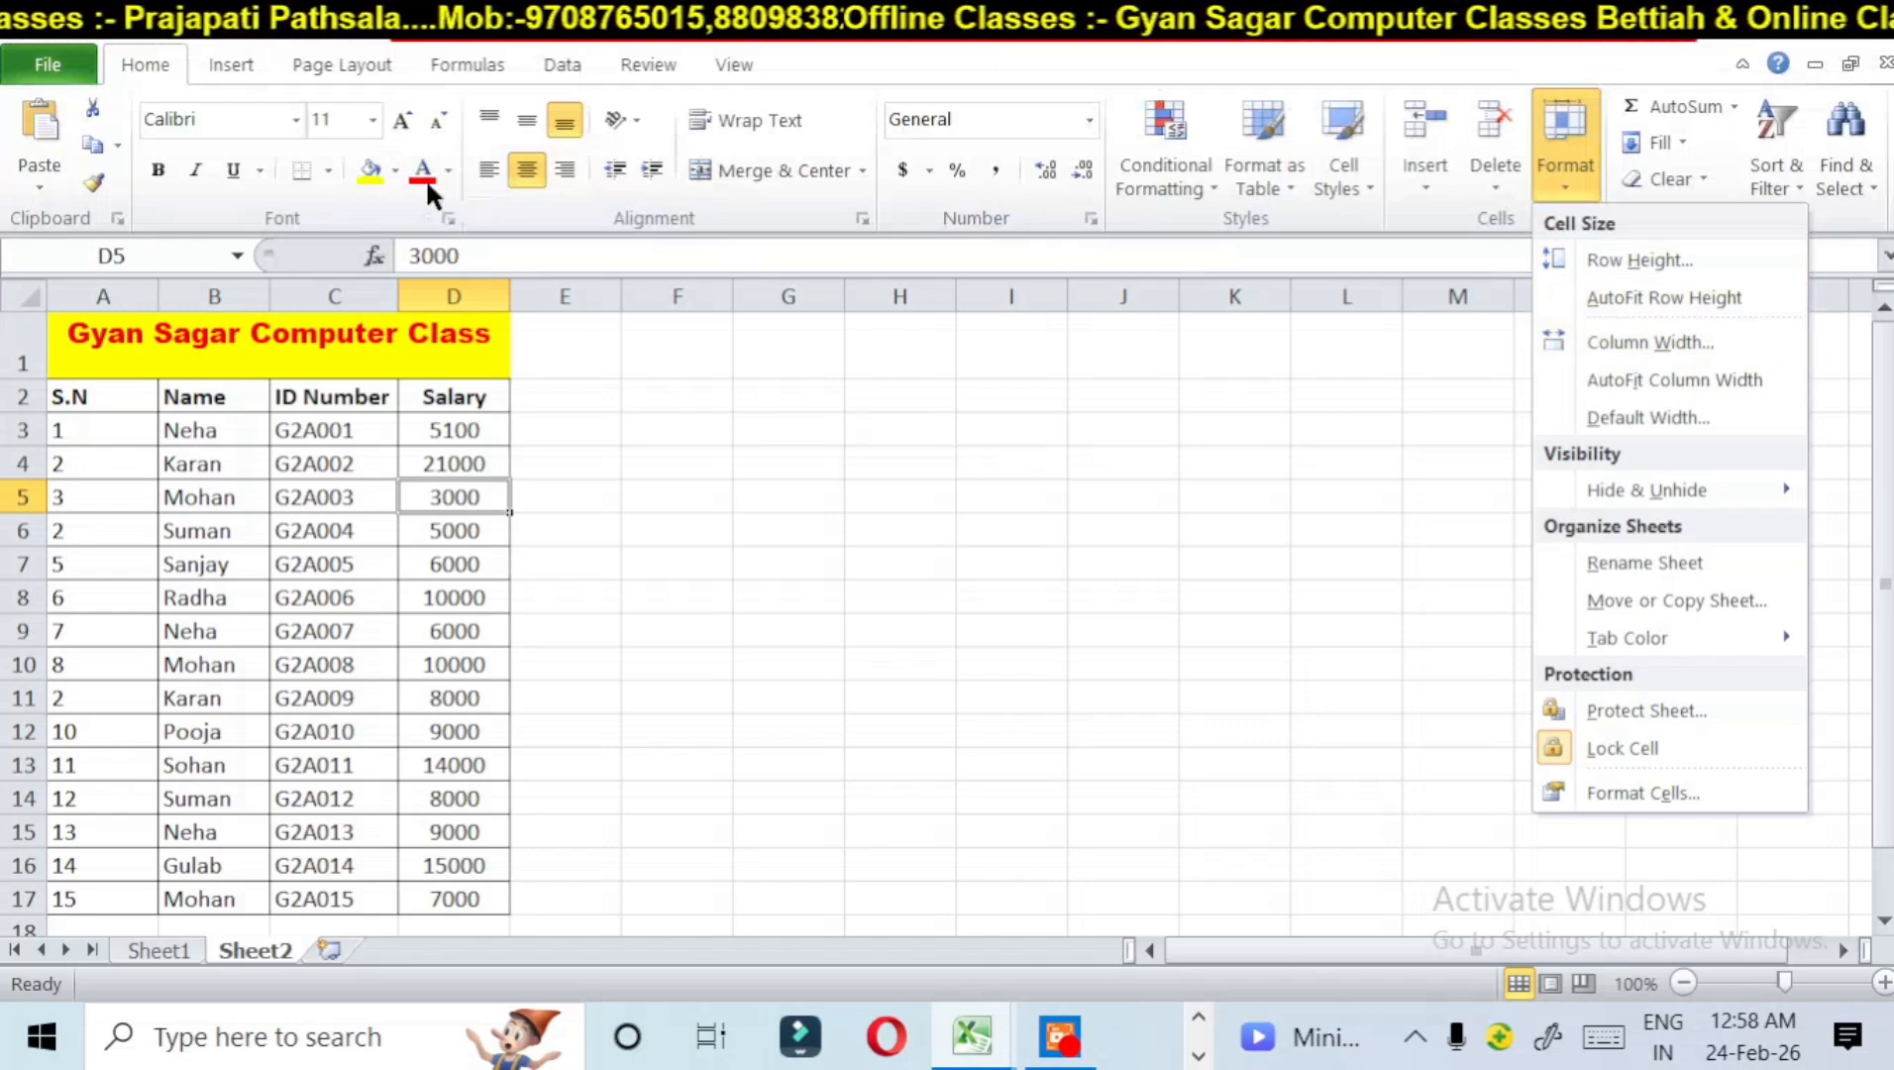
{"action": "left_click", "coordinate": [87, 397]}
{"action": "left_click_drag", "start_coordinate": [92, 398], "coordinate": [412, 908]}
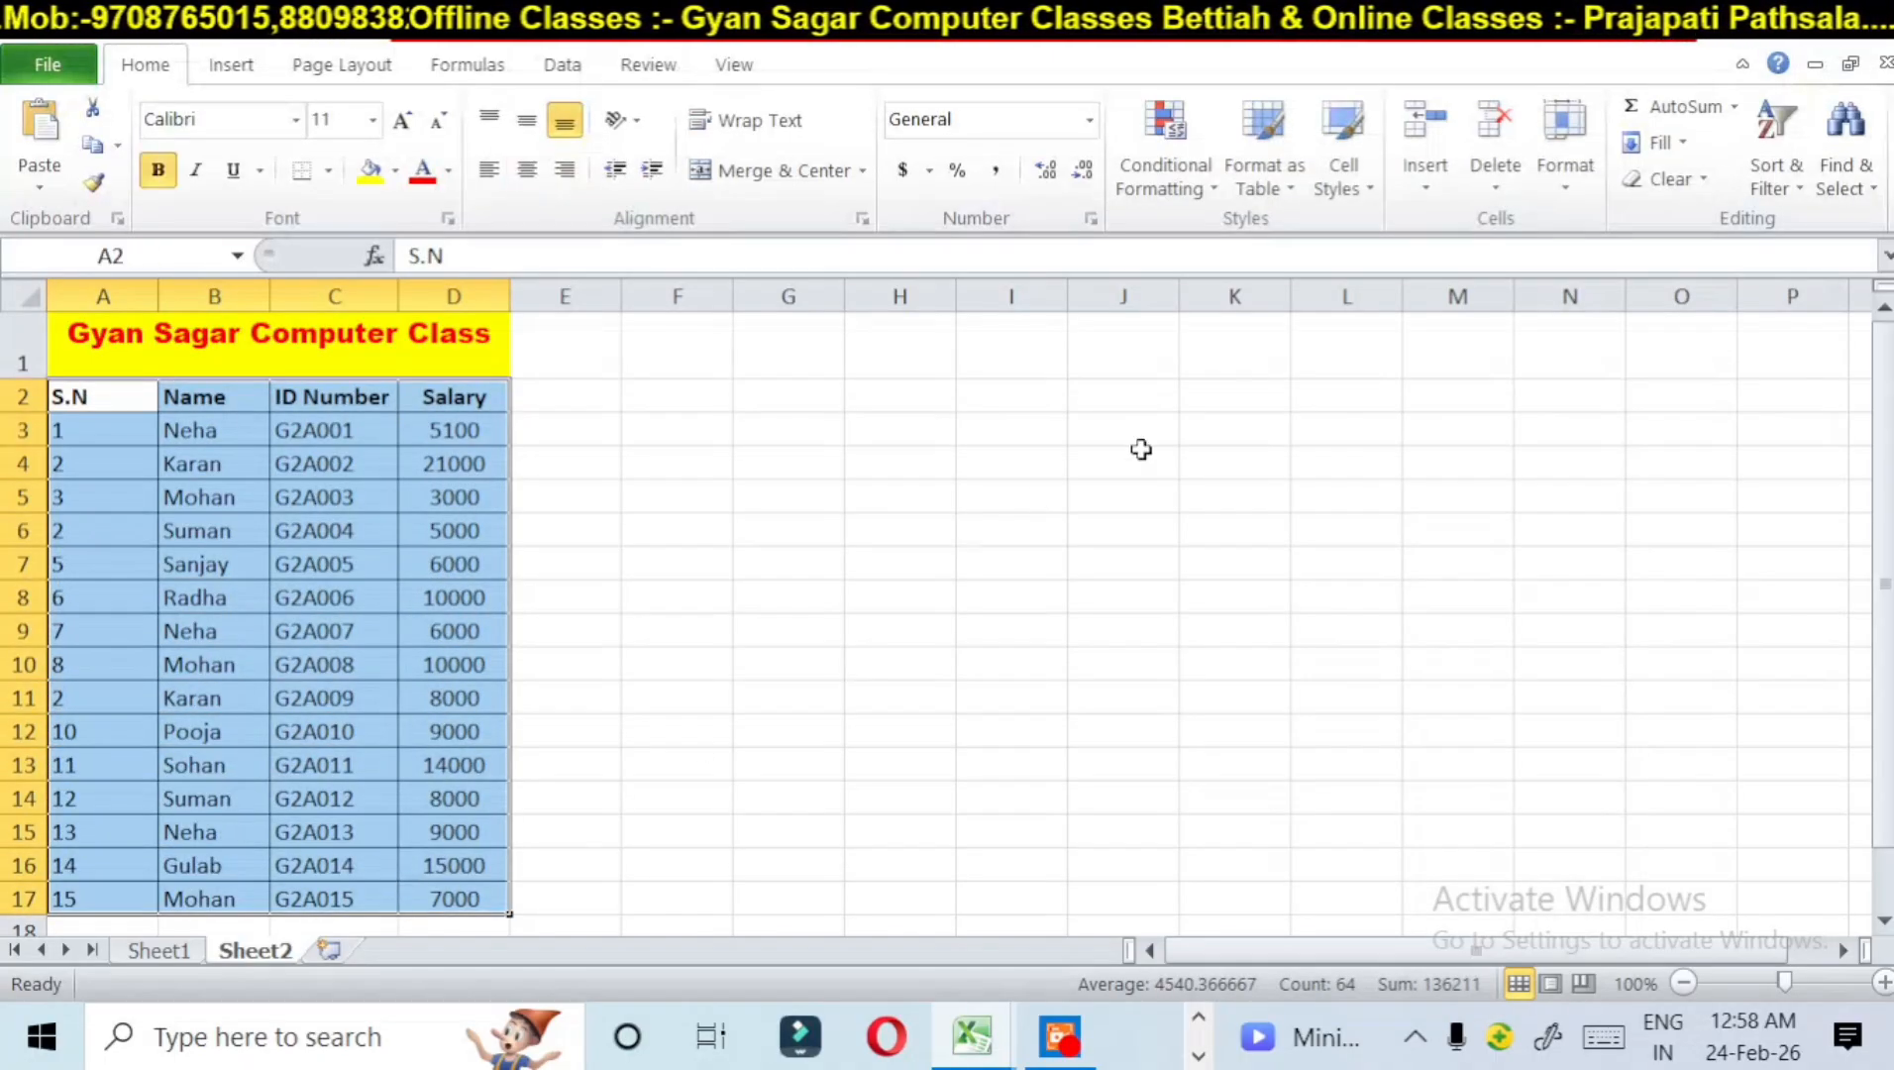
{"action": "left_click", "coordinate": [1561, 159]}
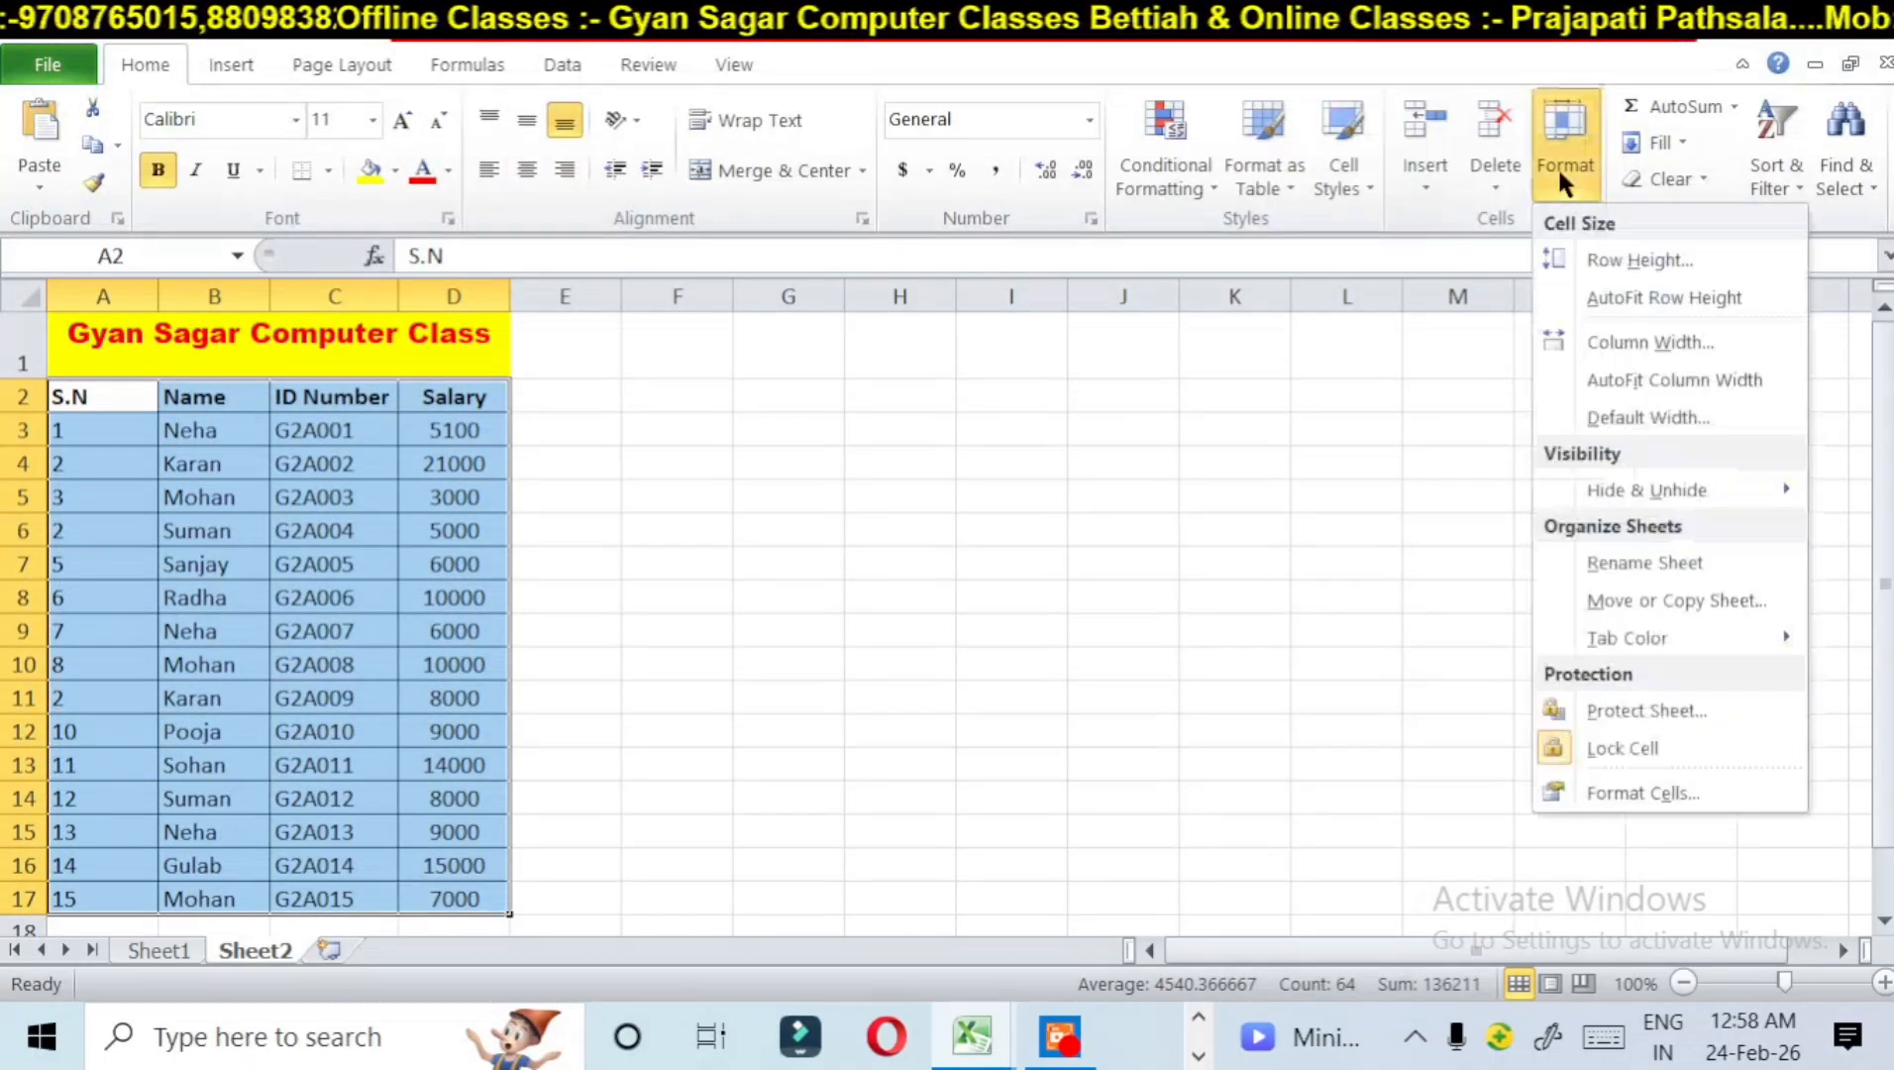
{"action": "left_click", "coordinate": [1613, 338]}
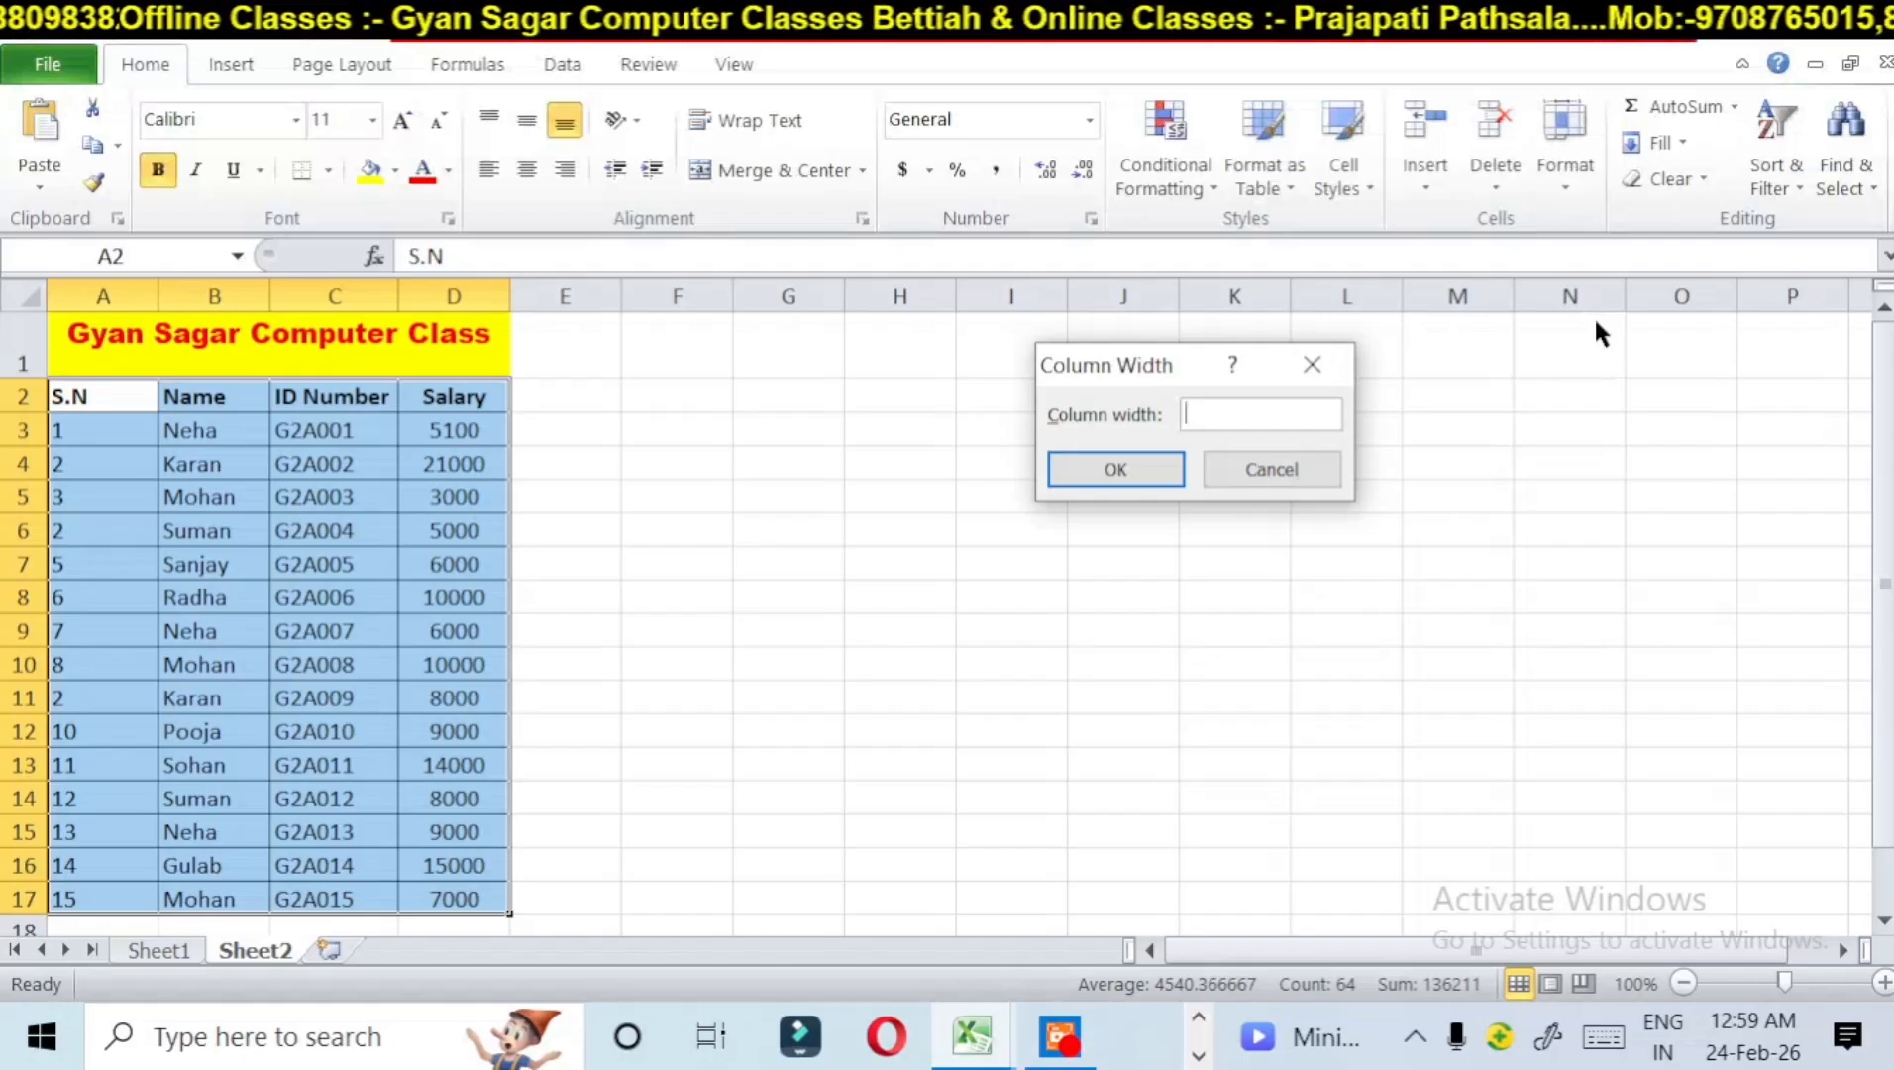
{"action": "type", "text": "50"}
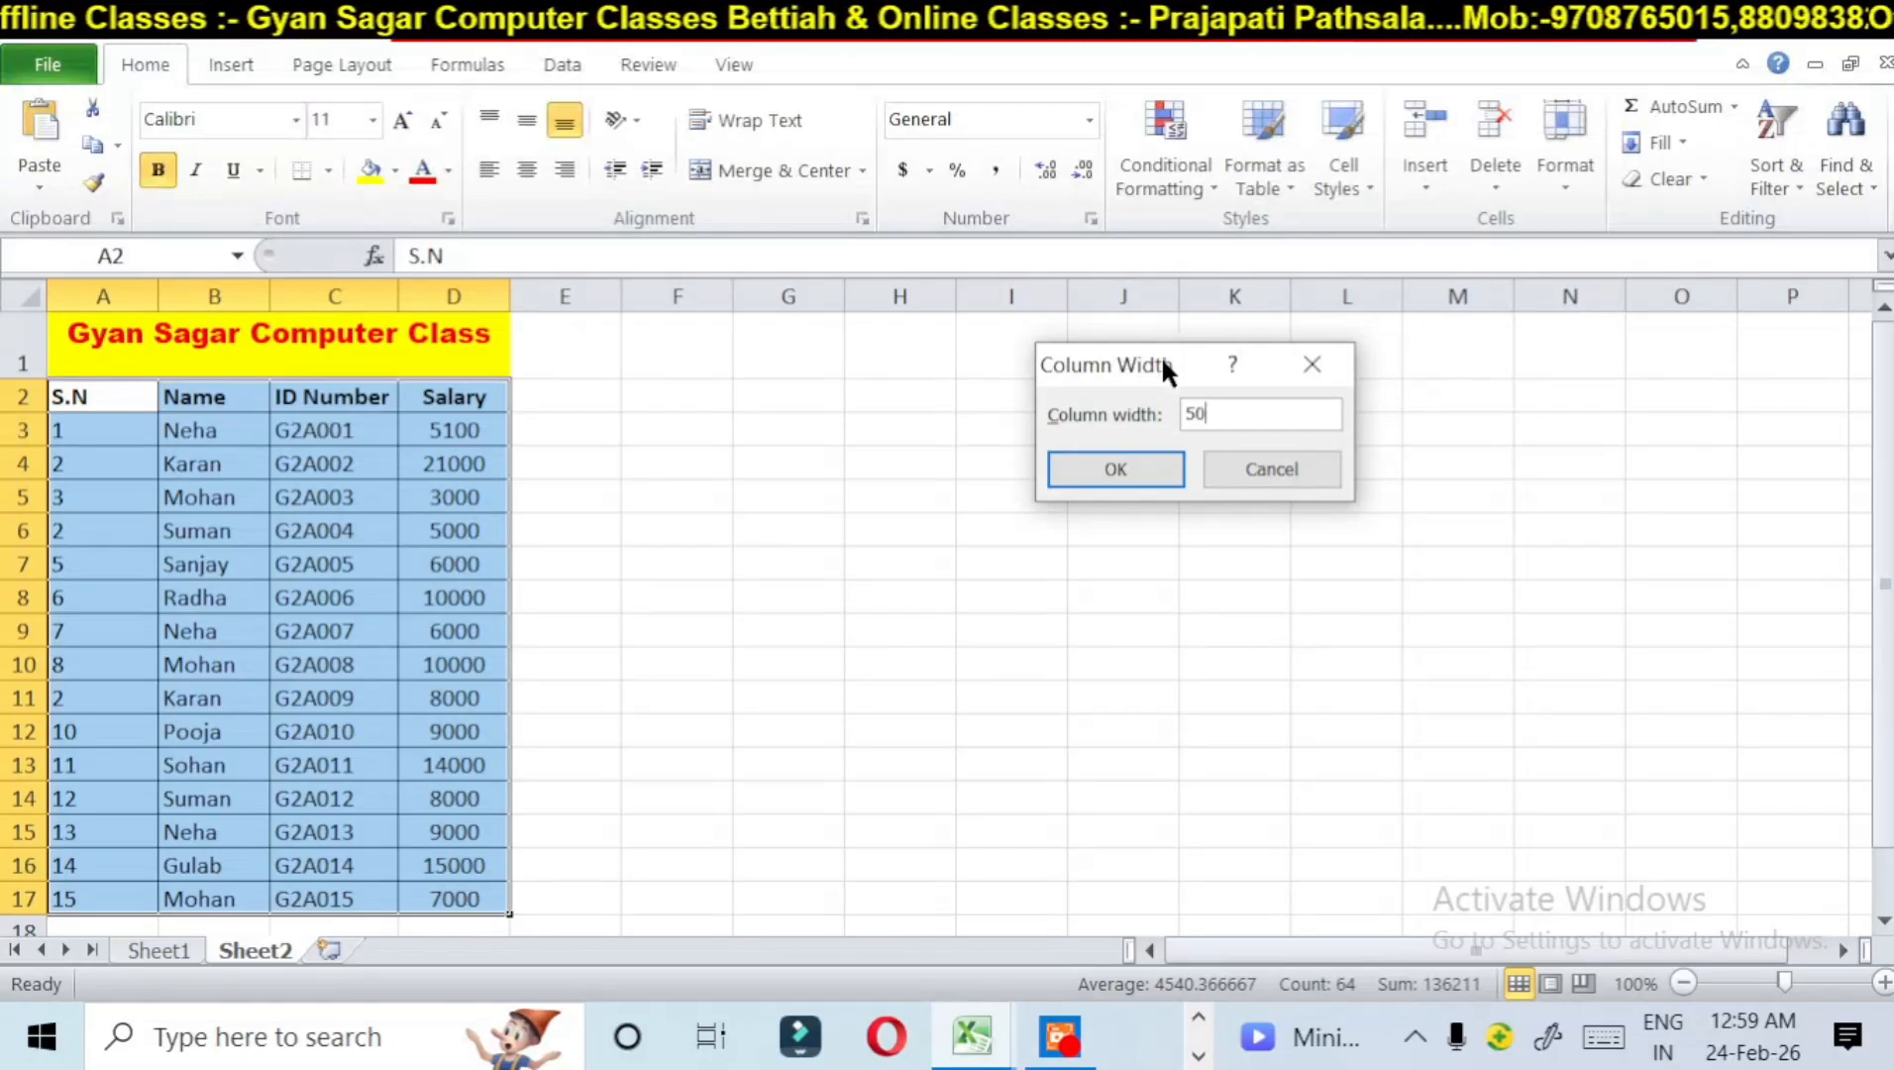
{"action": "key", "text": "BackSpace"}
{"action": "key", "text": "BackSpace"}
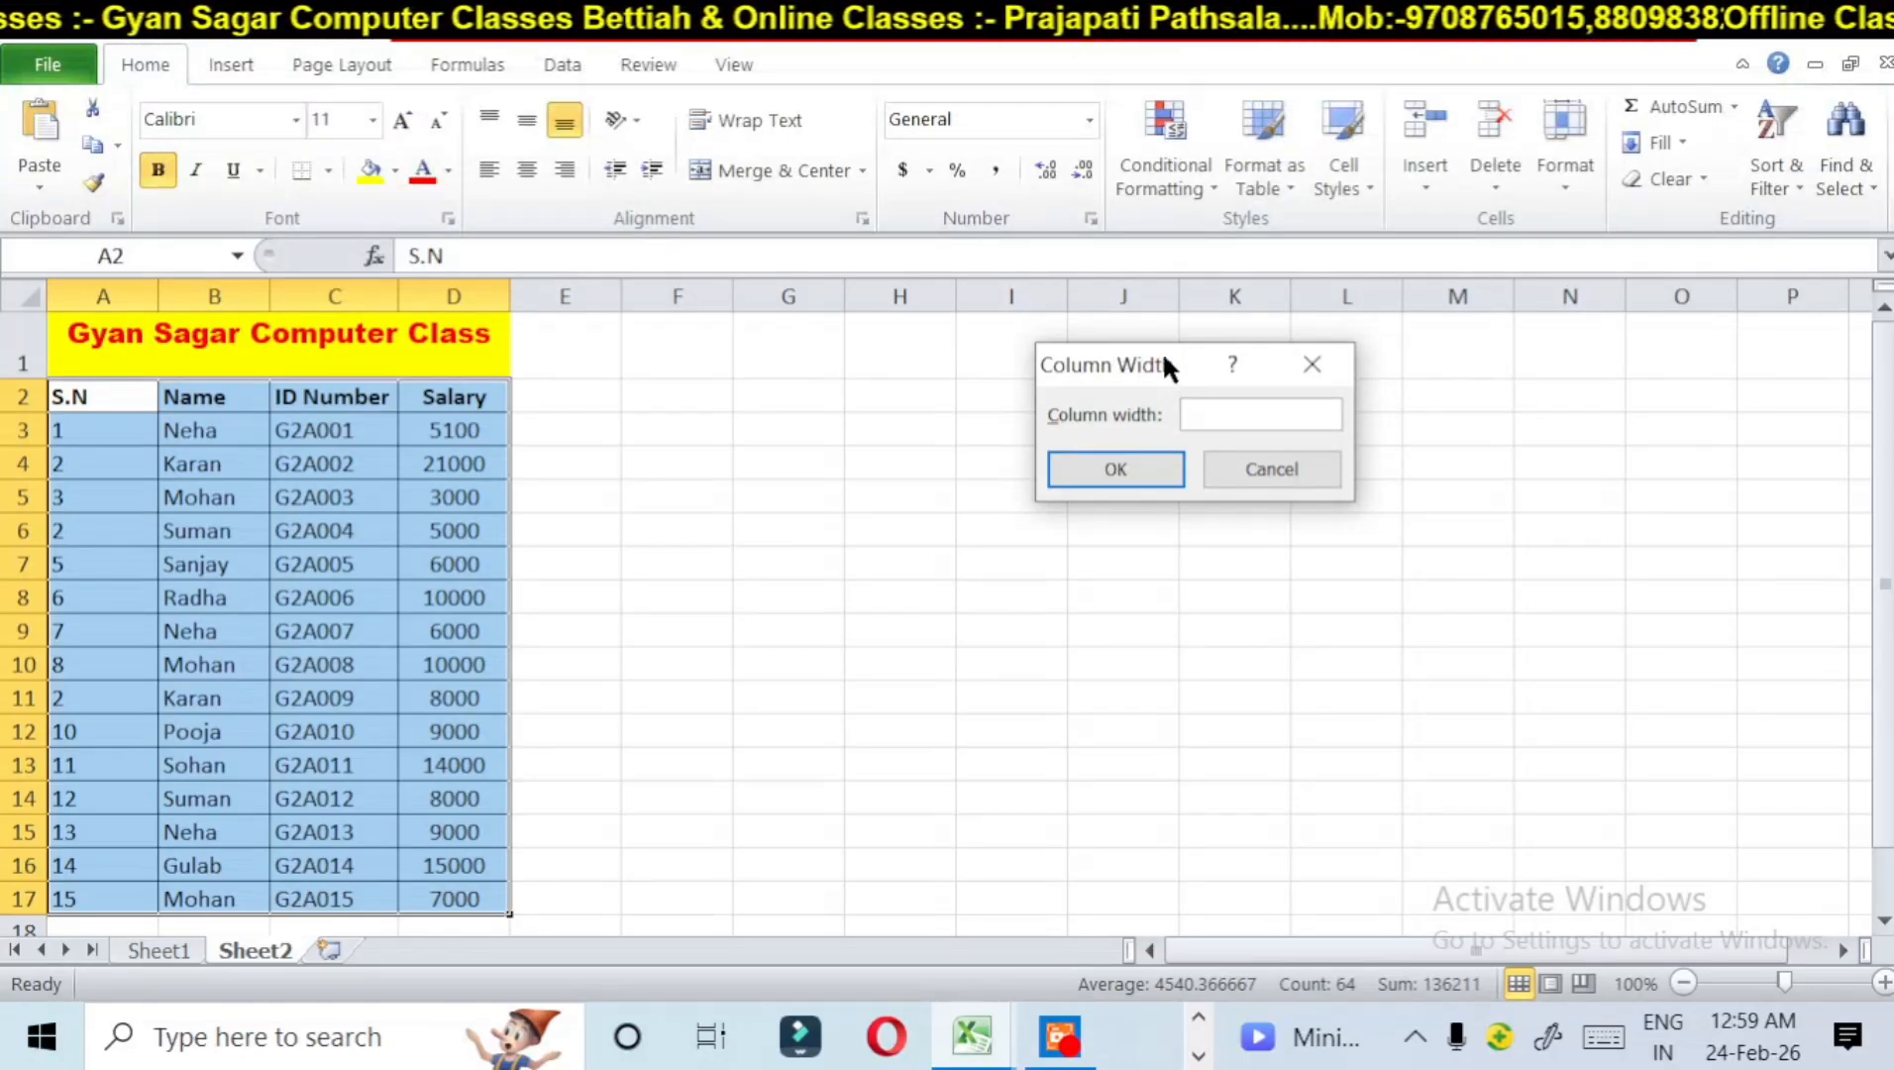
{"action": "type", "text": "20"}
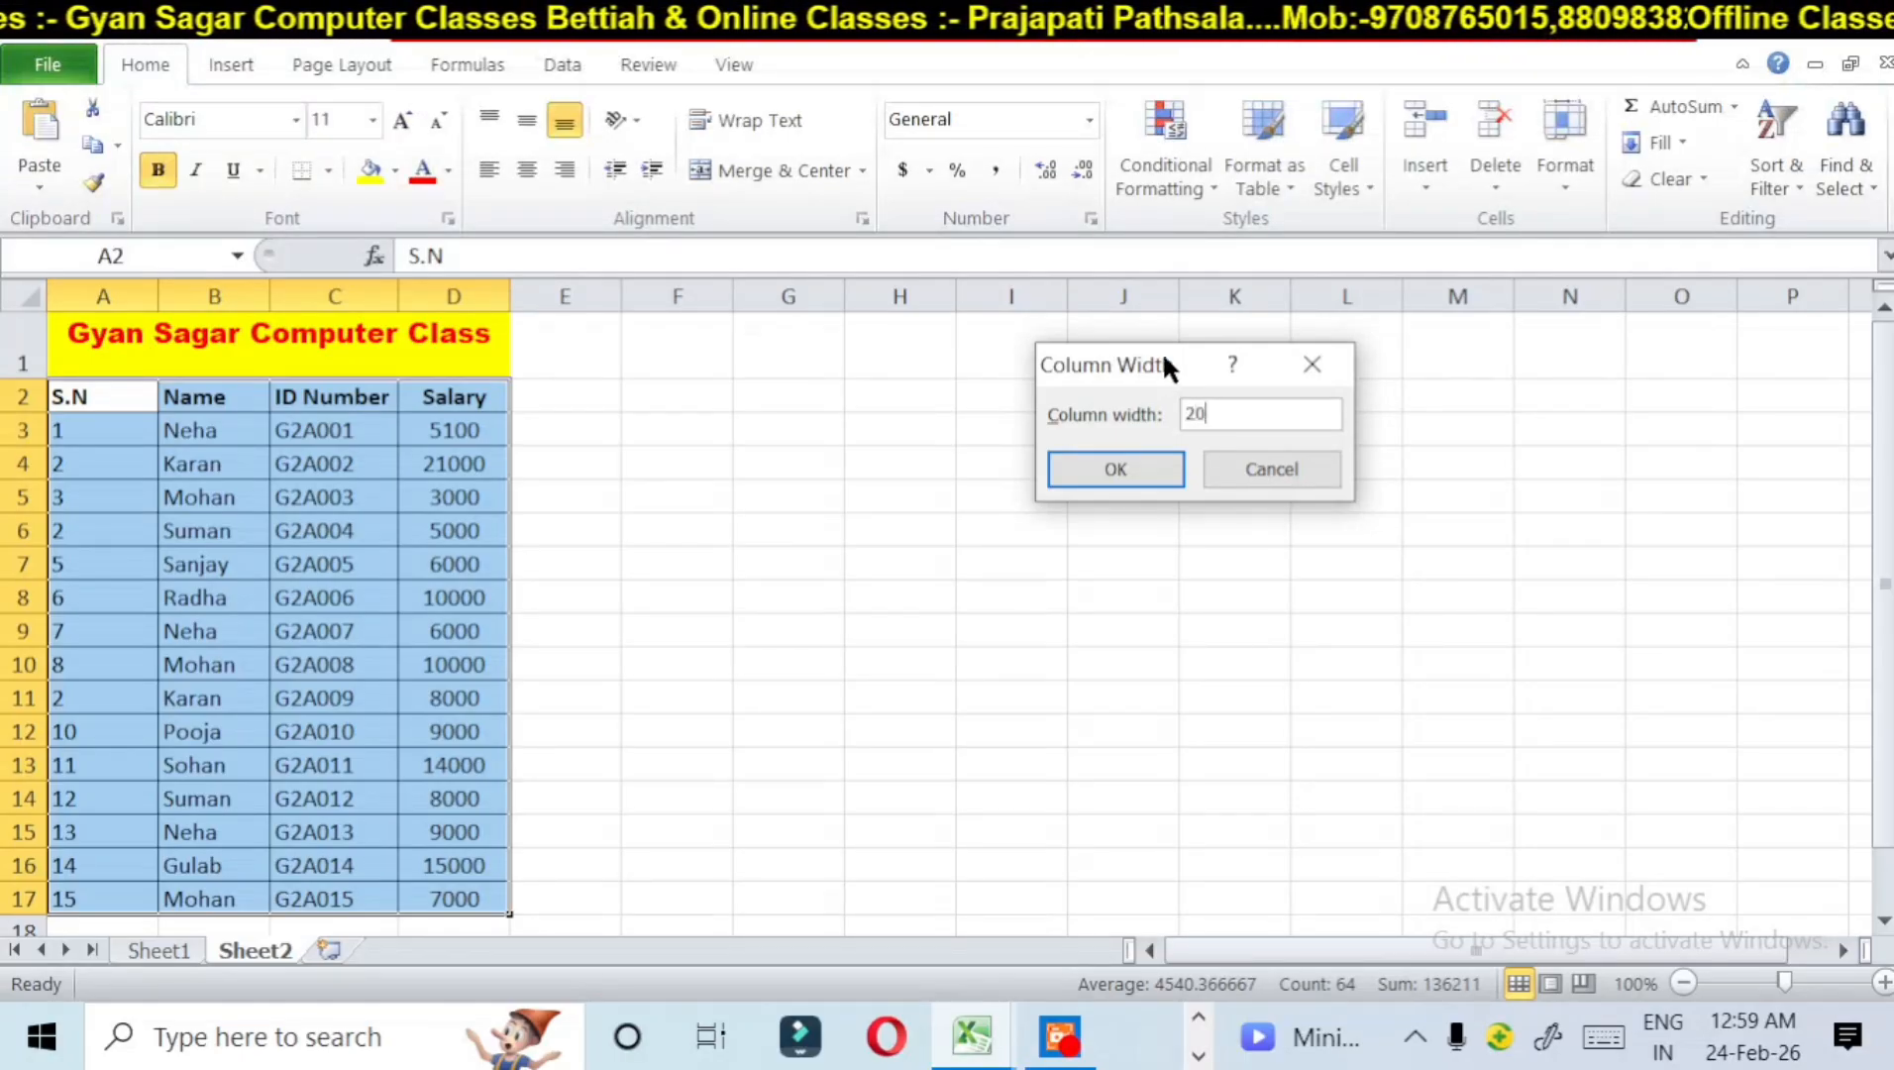
{"action": "left_click", "coordinate": [1112, 474]}
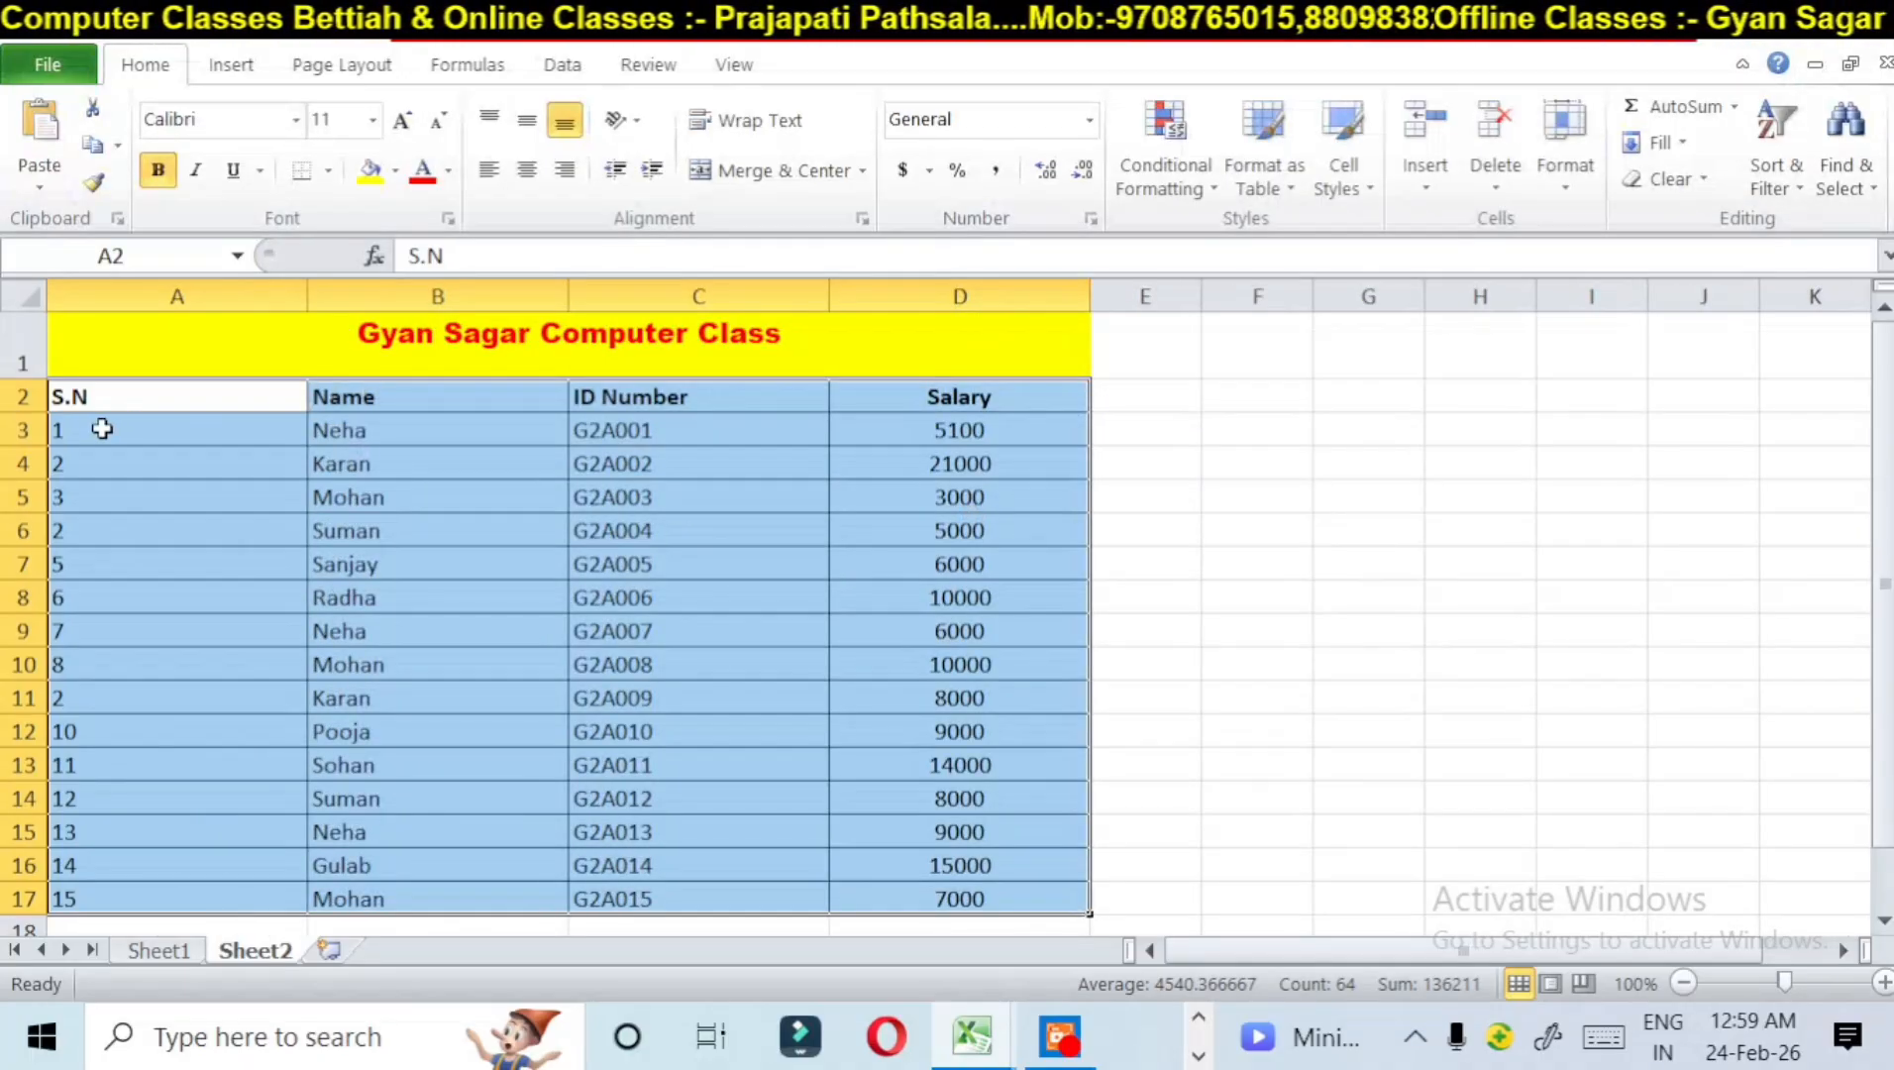
Step: Examine the widths of the table's columns A to D, selecting the columns in turn
{"action": "left_click", "coordinate": [103, 428]}
{"action": "left_click", "coordinate": [173, 535]}
{"action": "left_click", "coordinate": [211, 600]}
{"action": "left_click", "coordinate": [191, 465]}
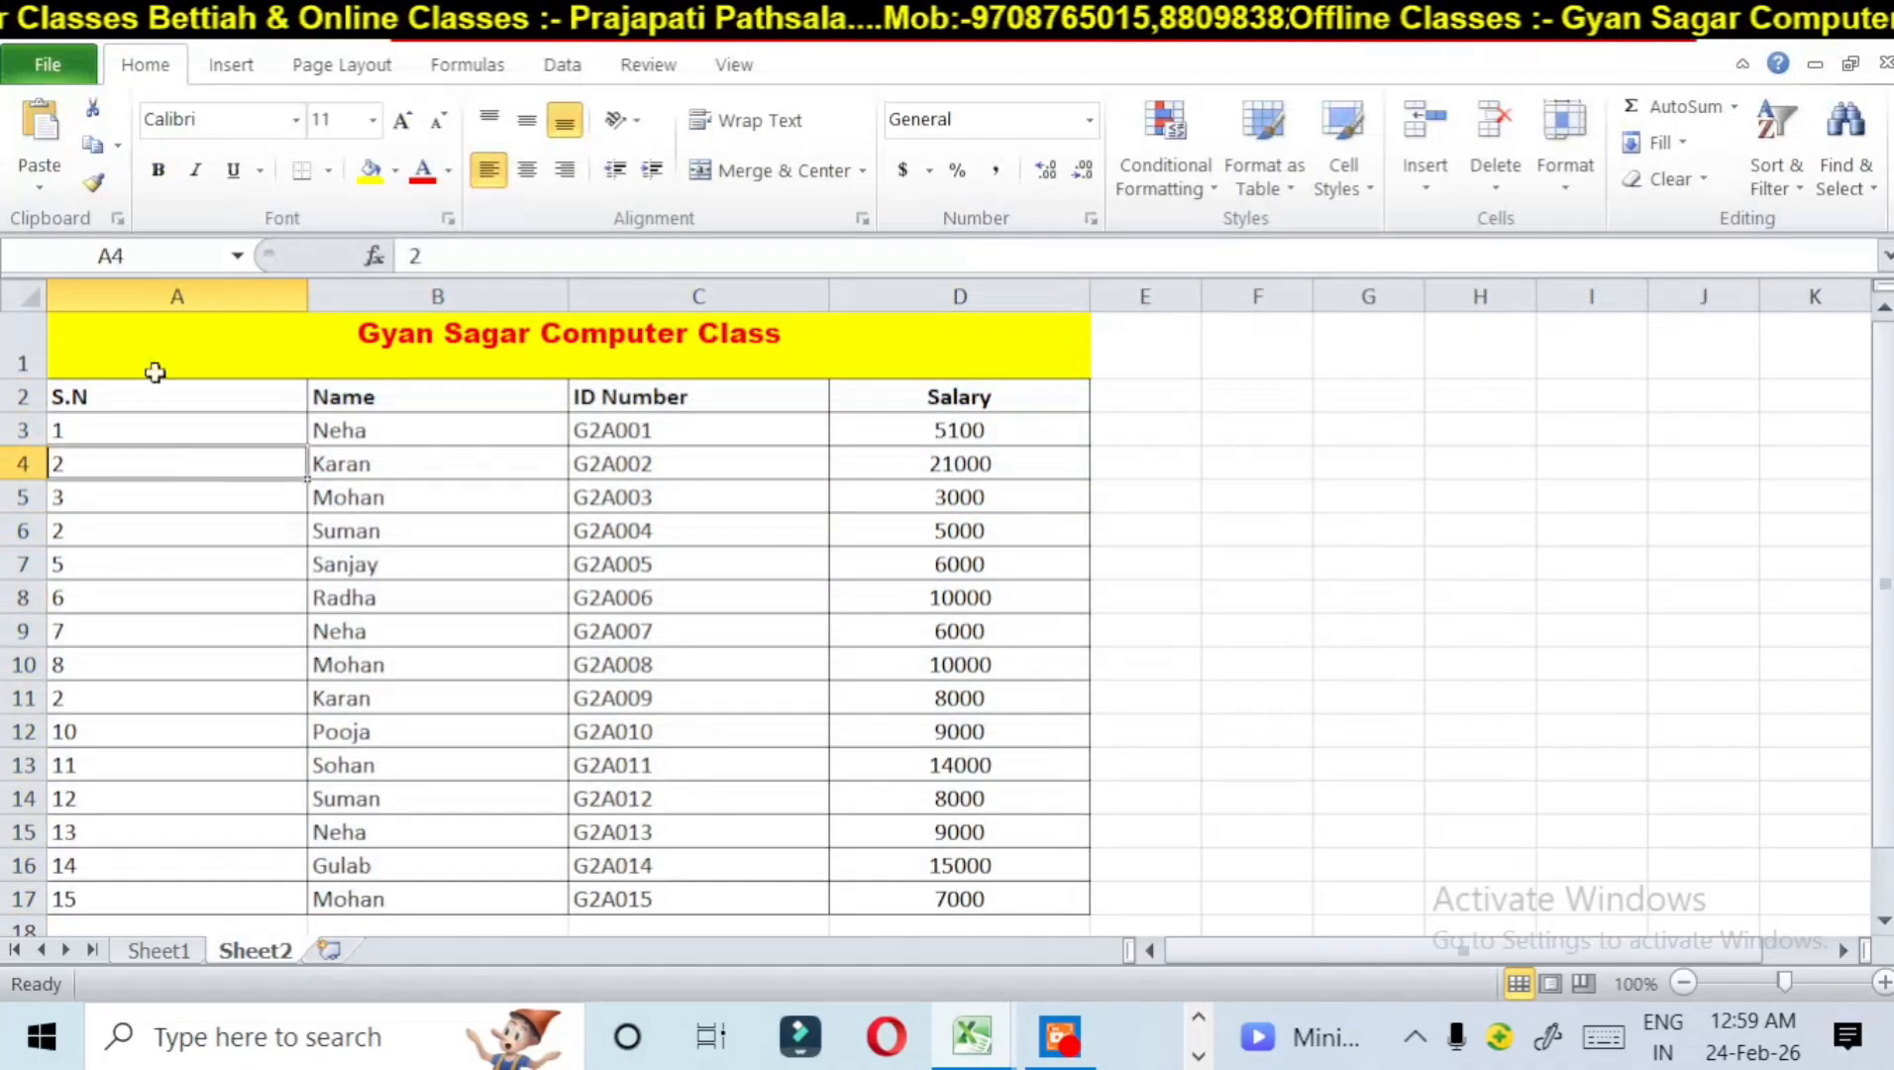
{"action": "left_click", "coordinate": [208, 295]}
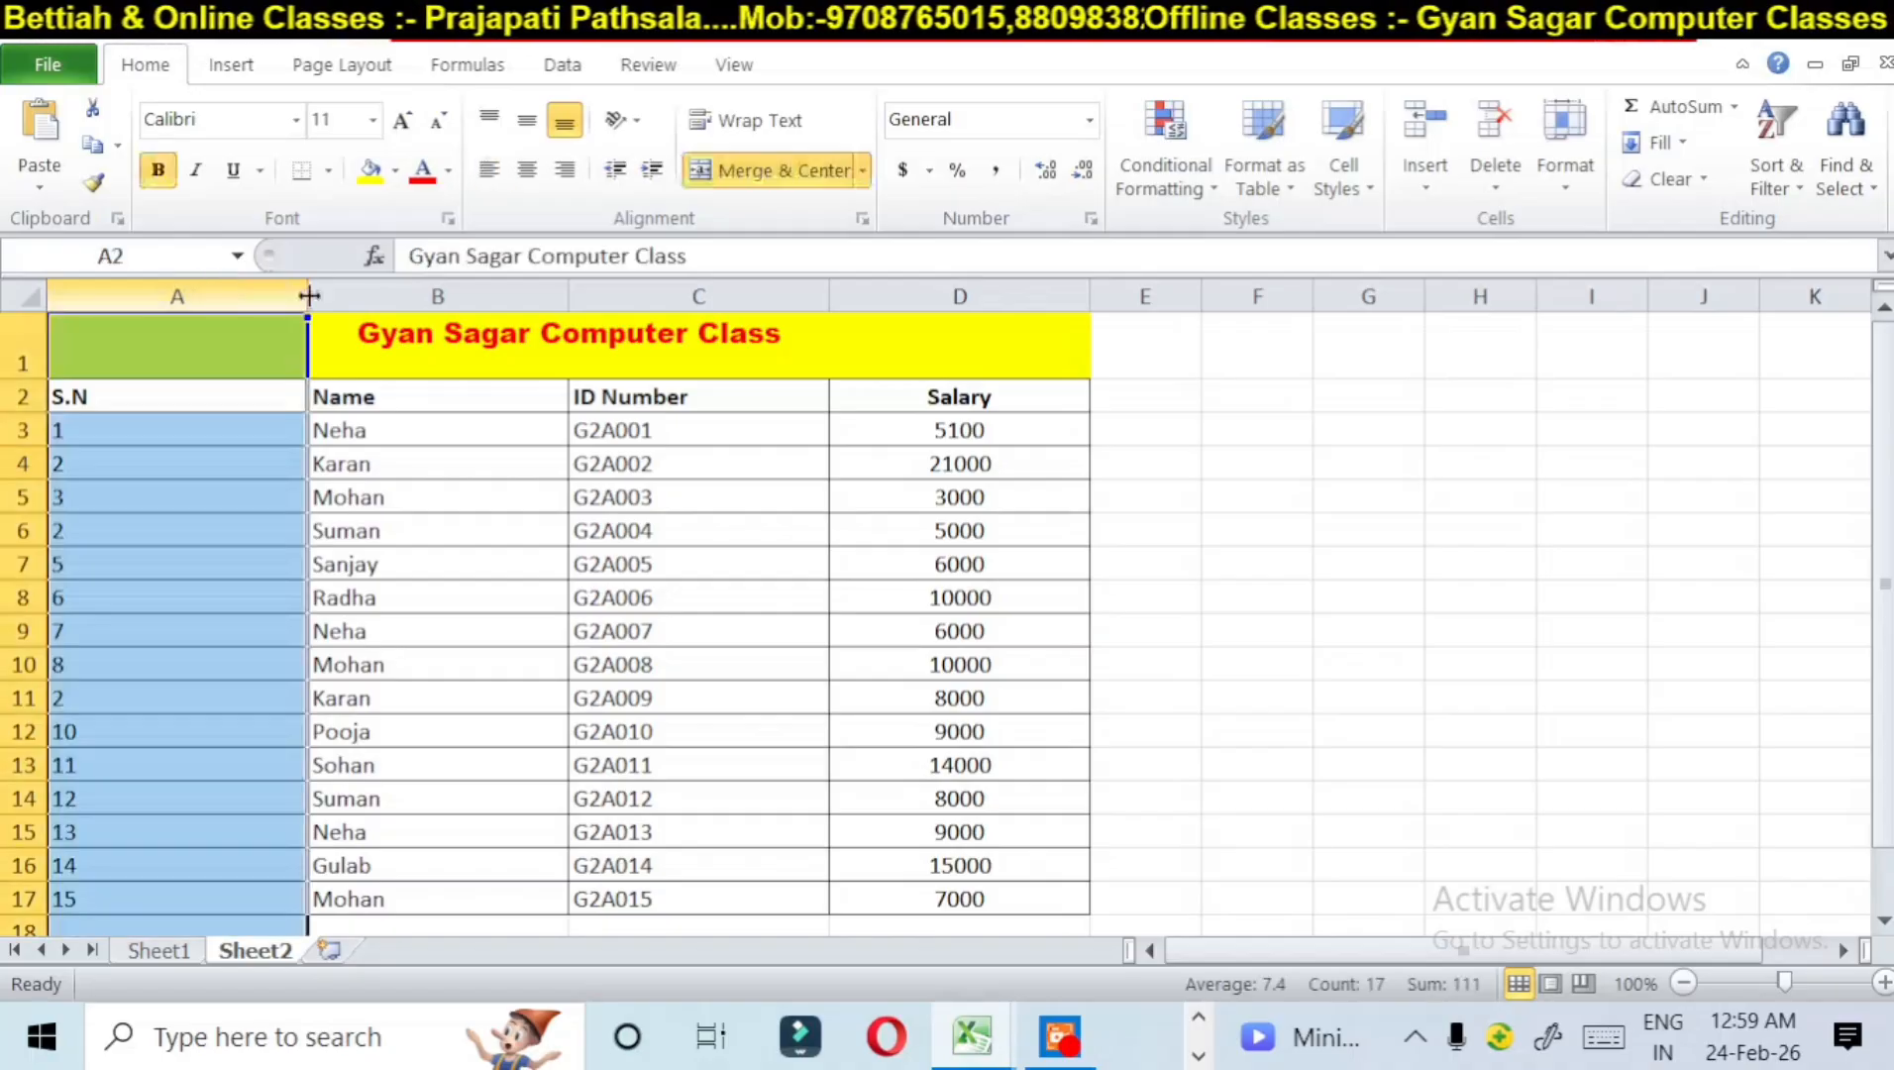
{"action": "left_click", "coordinate": [406, 289]}
{"action": "left_click", "coordinate": [741, 293]}
{"action": "left_click", "coordinate": [954, 319]}
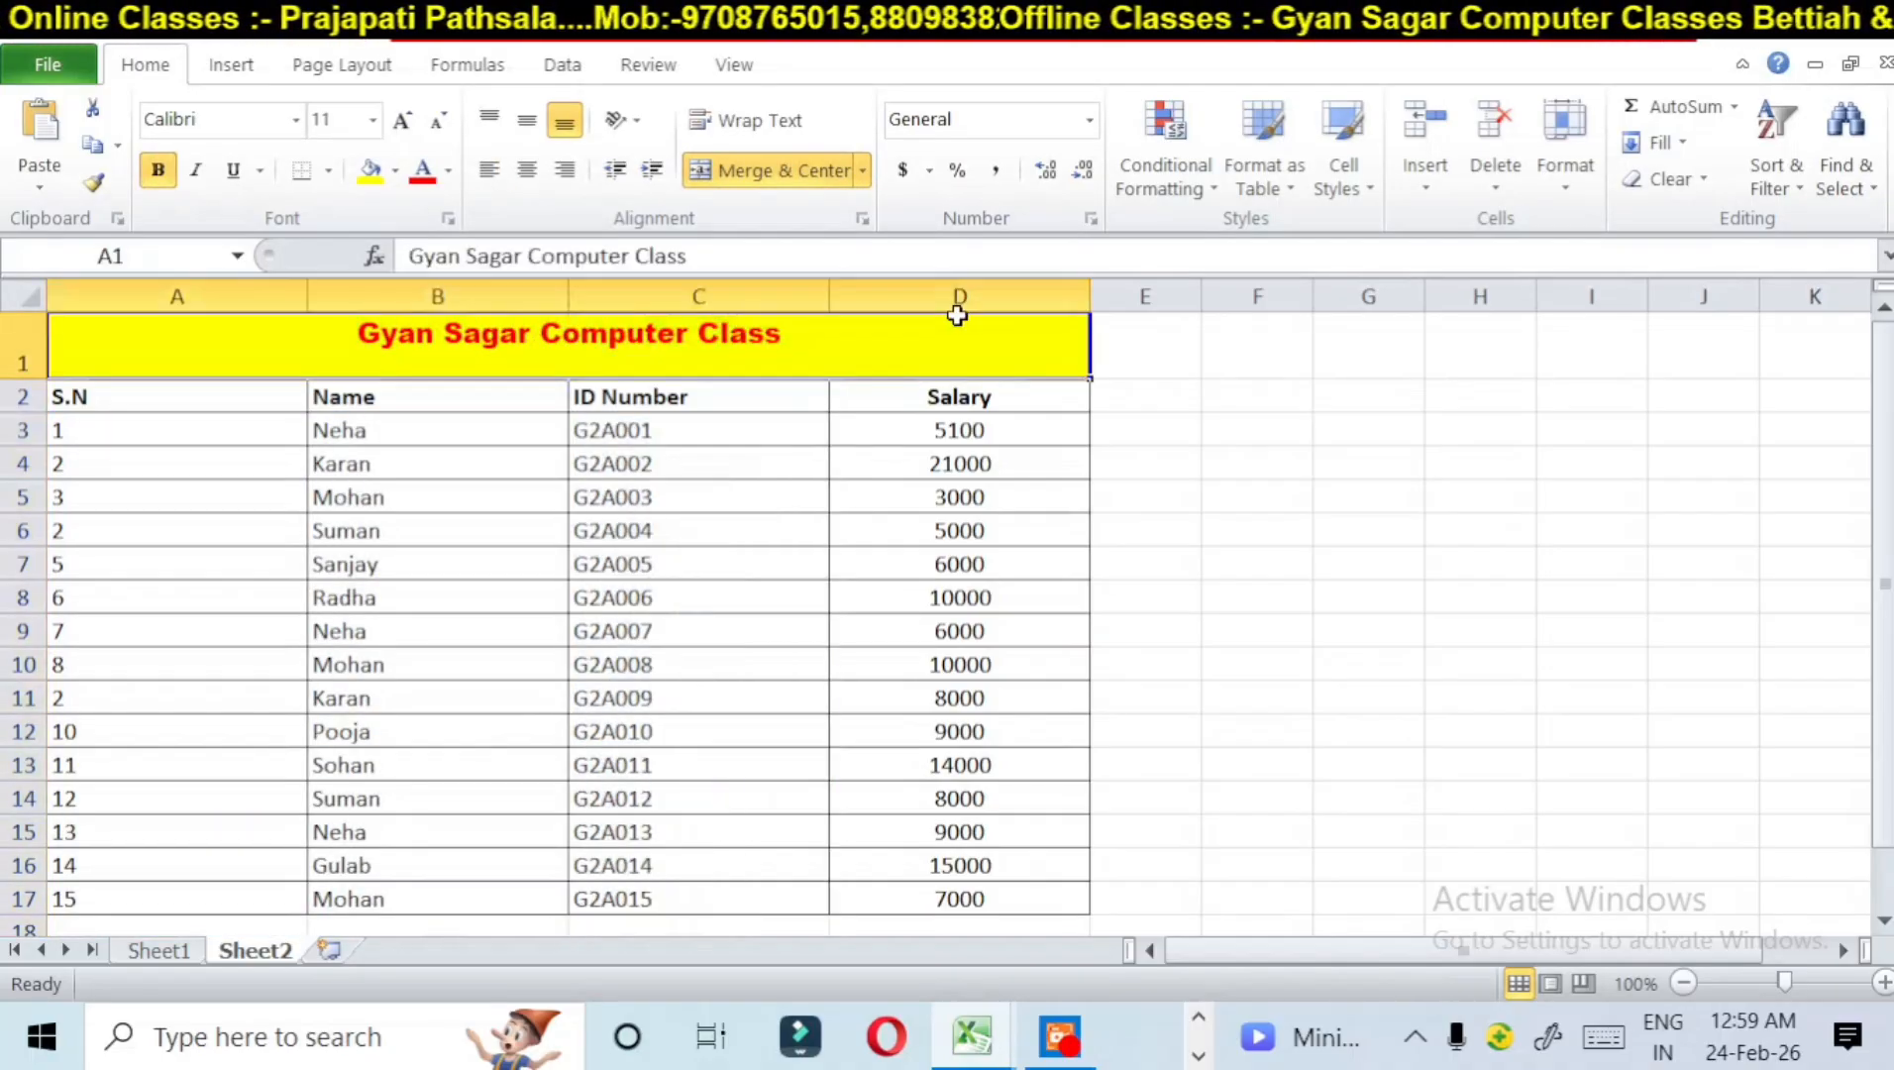
{"action": "left_click", "coordinate": [951, 296]}
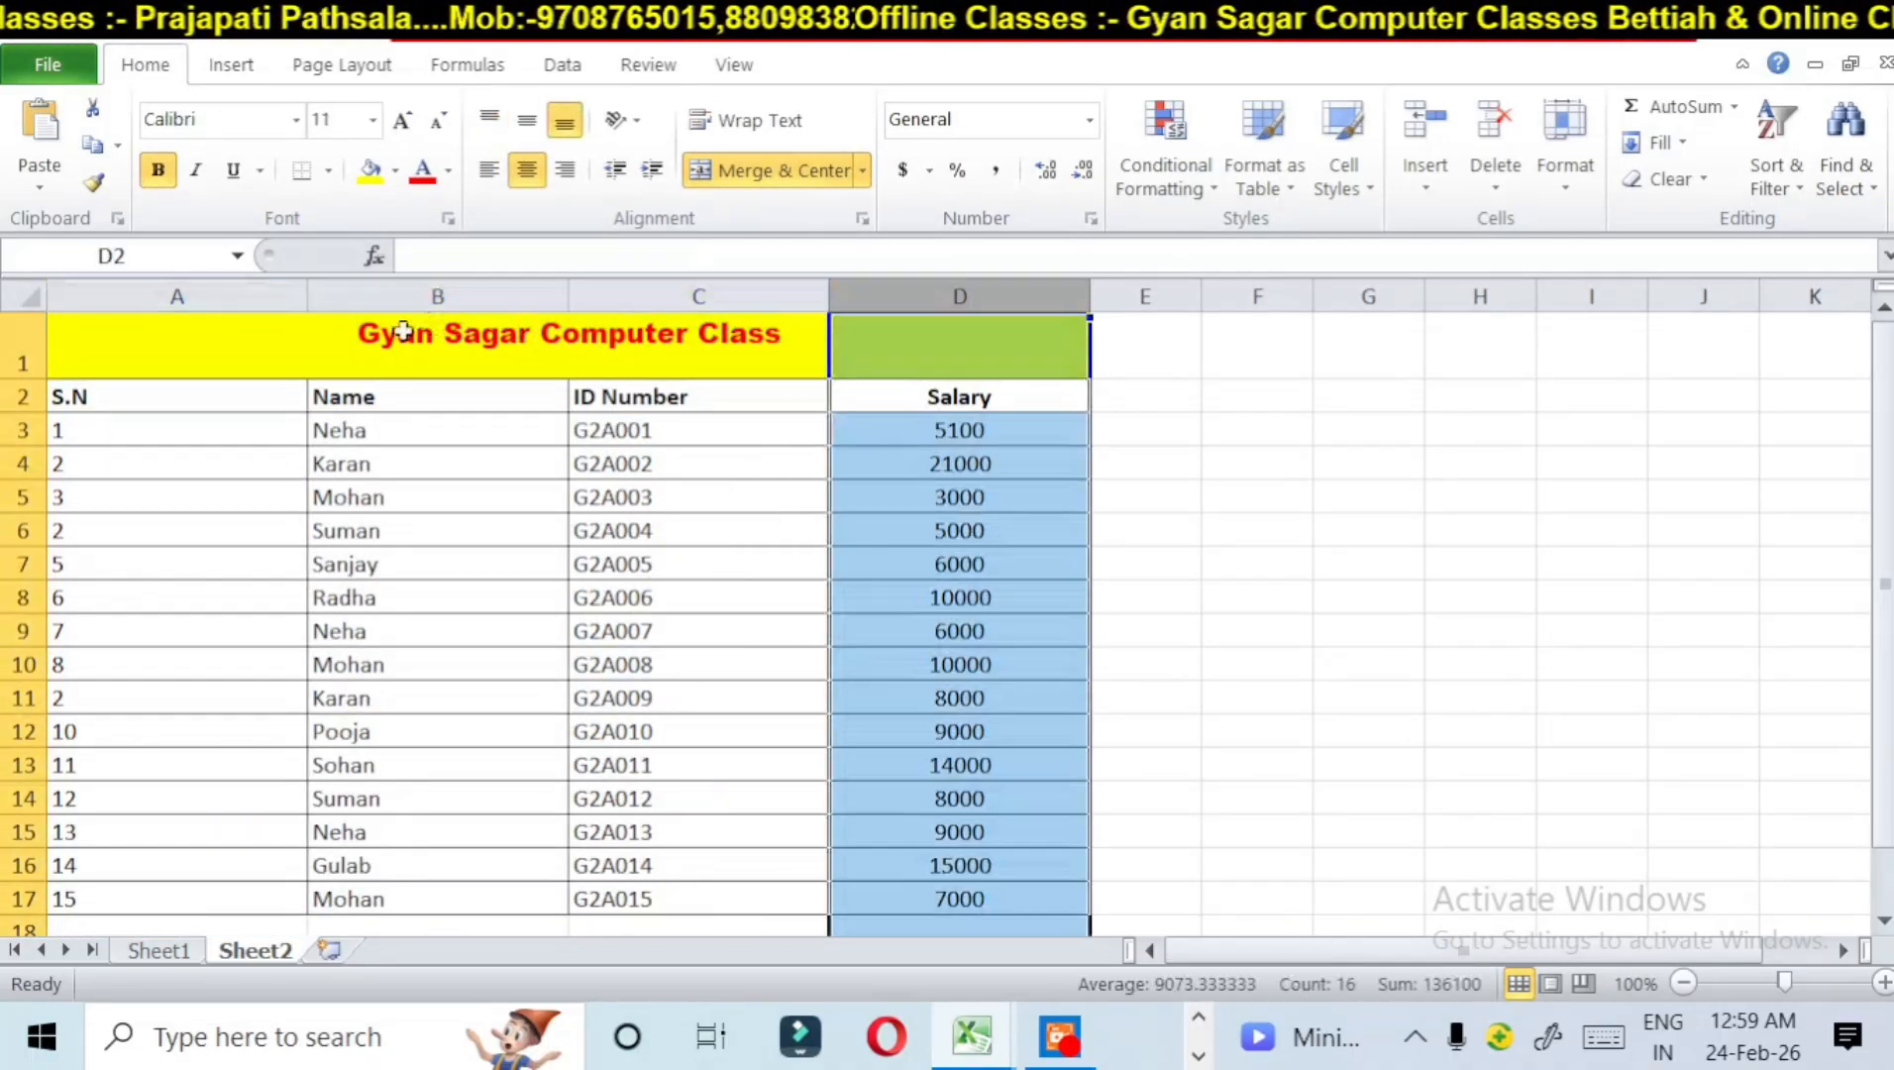
{"action": "left_click", "coordinate": [240, 297]}
{"action": "left_click", "coordinate": [493, 292]}
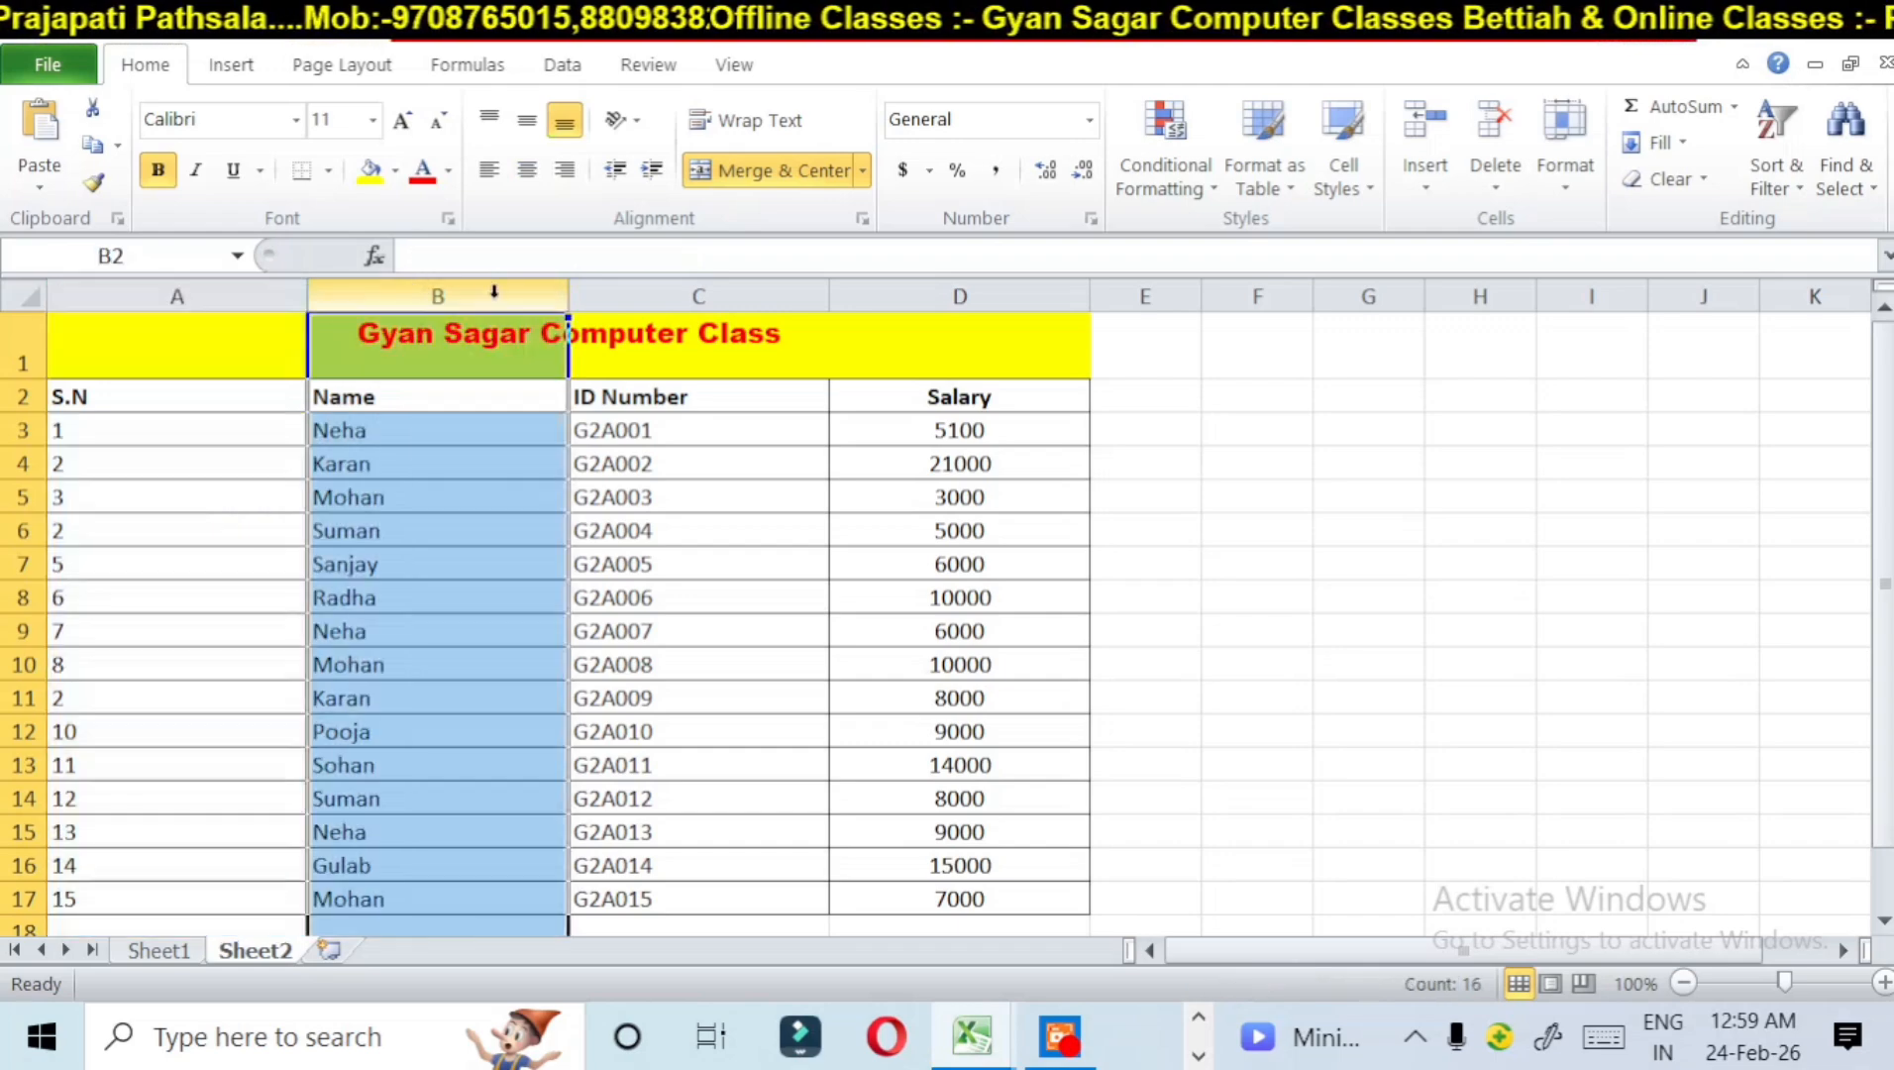
{"action": "left_click", "coordinate": [697, 290]}
{"action": "left_click", "coordinate": [837, 293]}
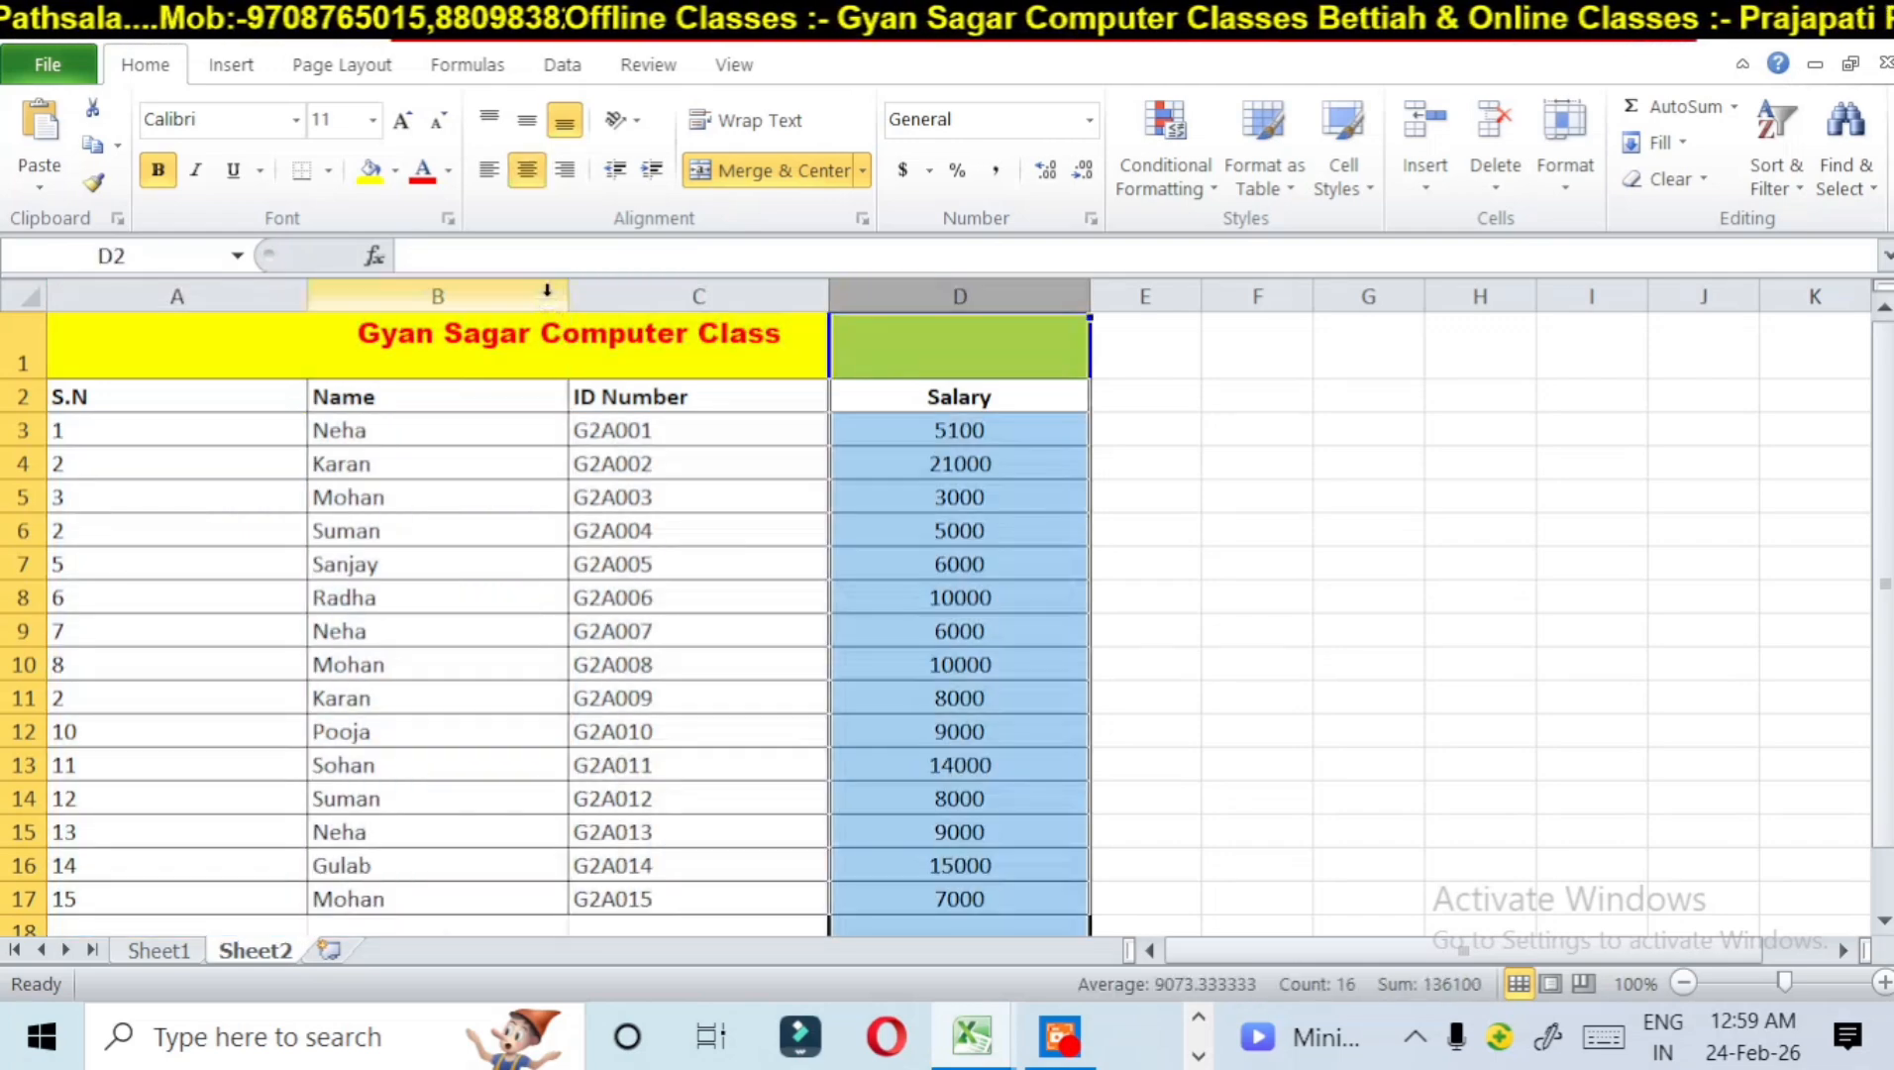
{"action": "left_click", "coordinate": [441, 288]}
{"action": "left_click", "coordinate": [203, 288]}
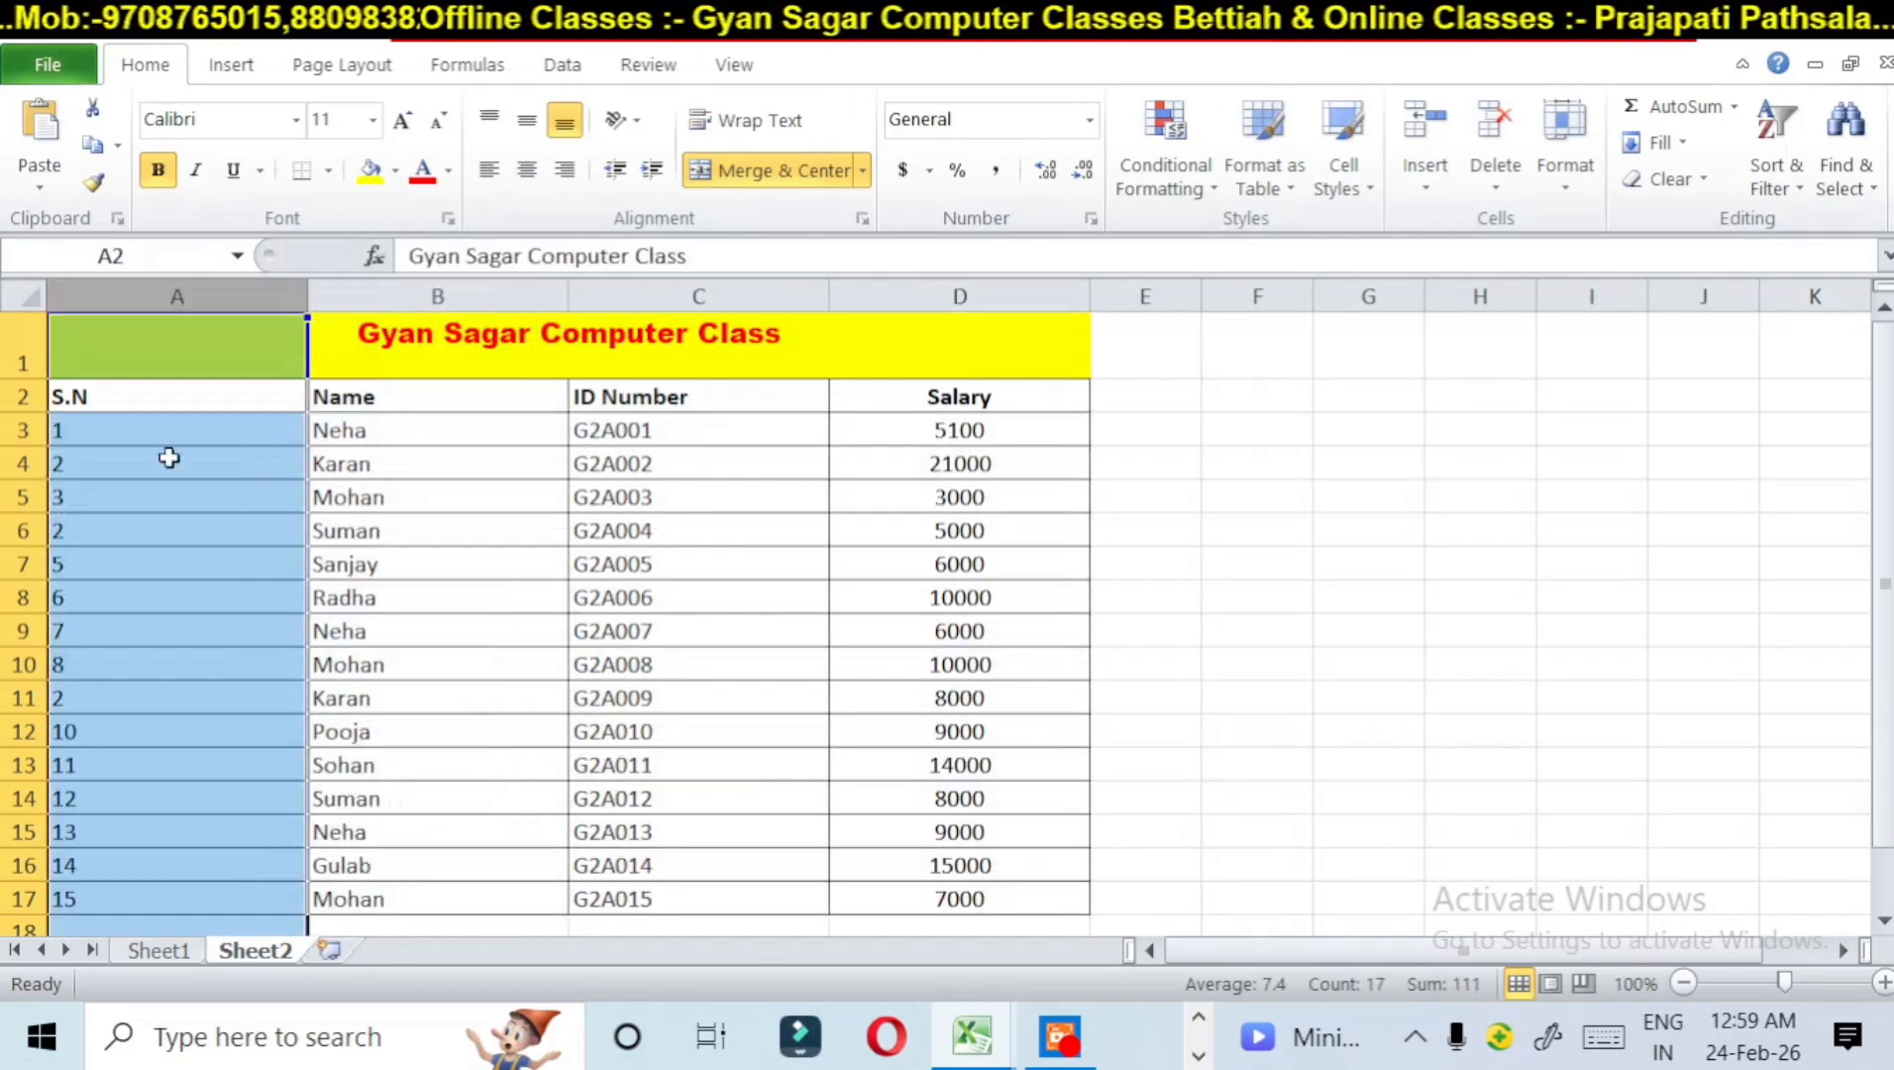
{"action": "left_click", "coordinate": [174, 492]}
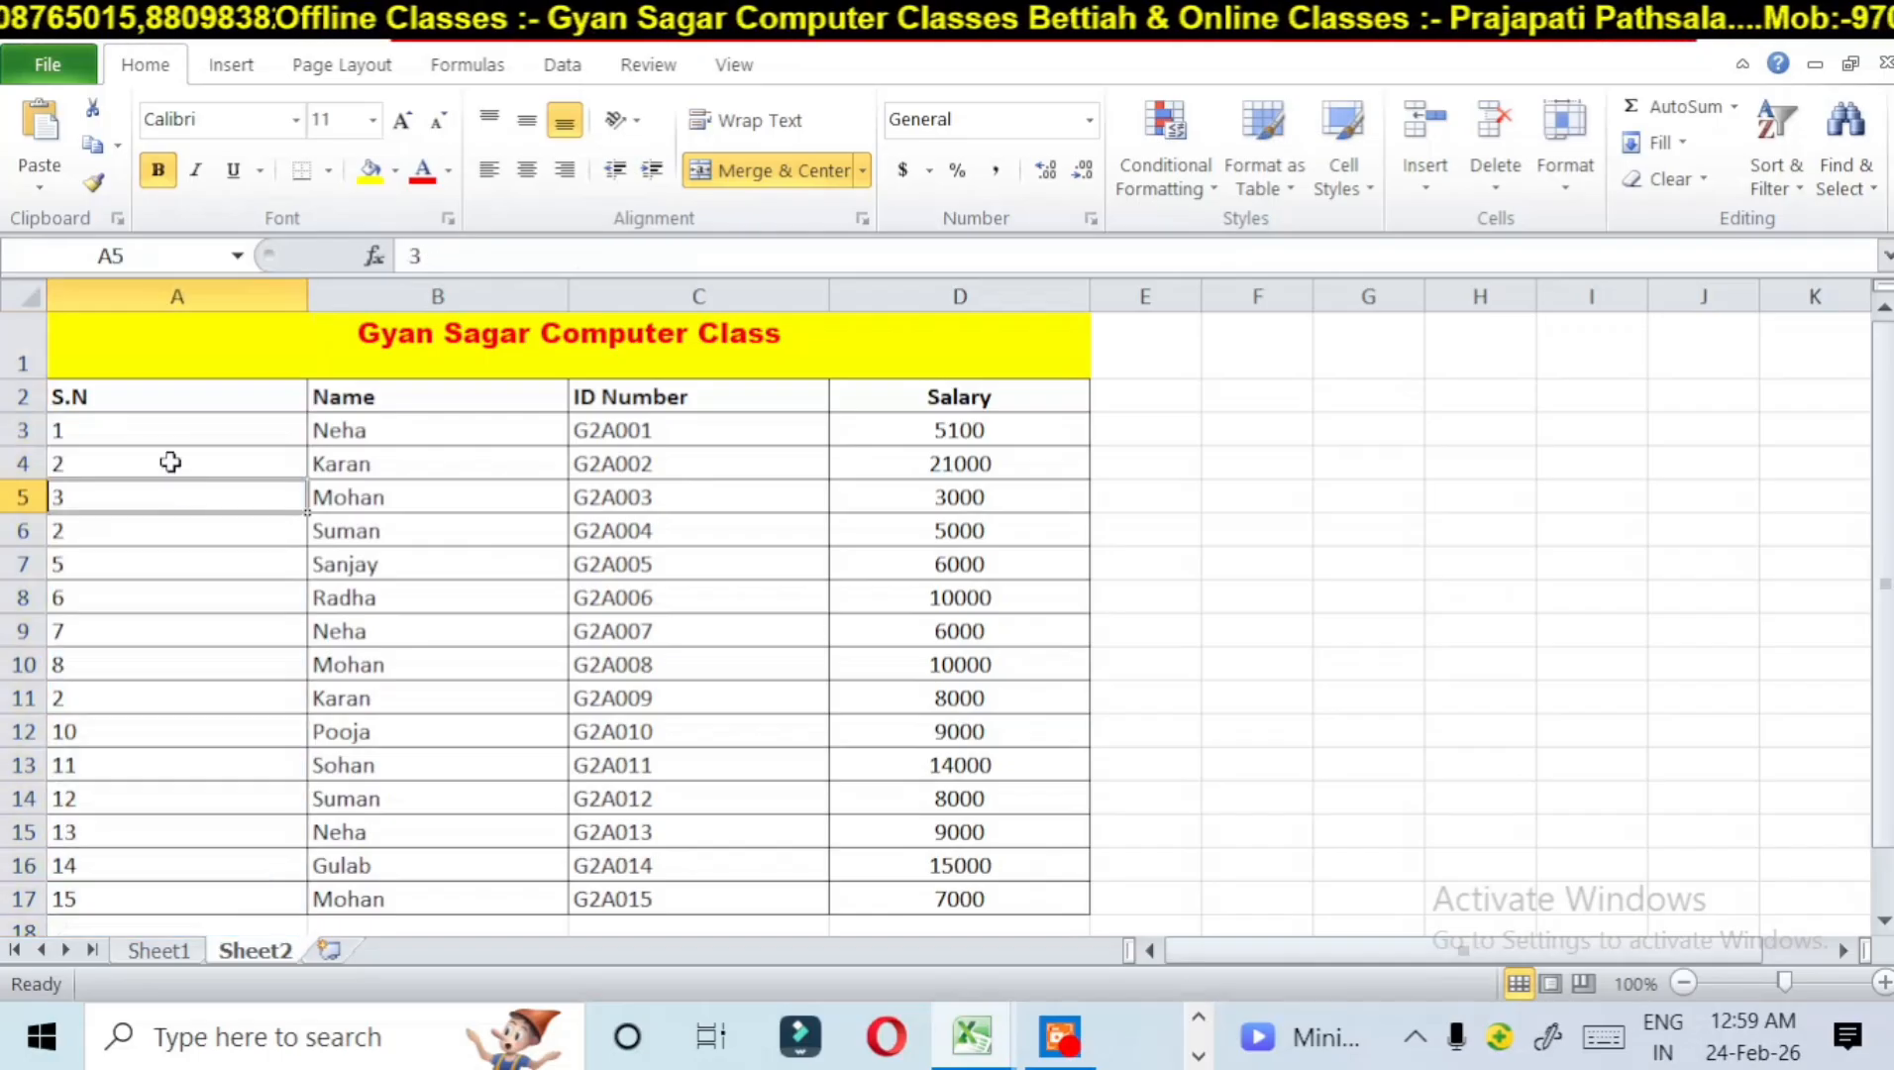
Step: Select the table from the S.N header through the Salary column and AutoFit its column widths
{"action": "left_click_drag", "start_coordinate": [157, 397], "coordinate": [1036, 915]}
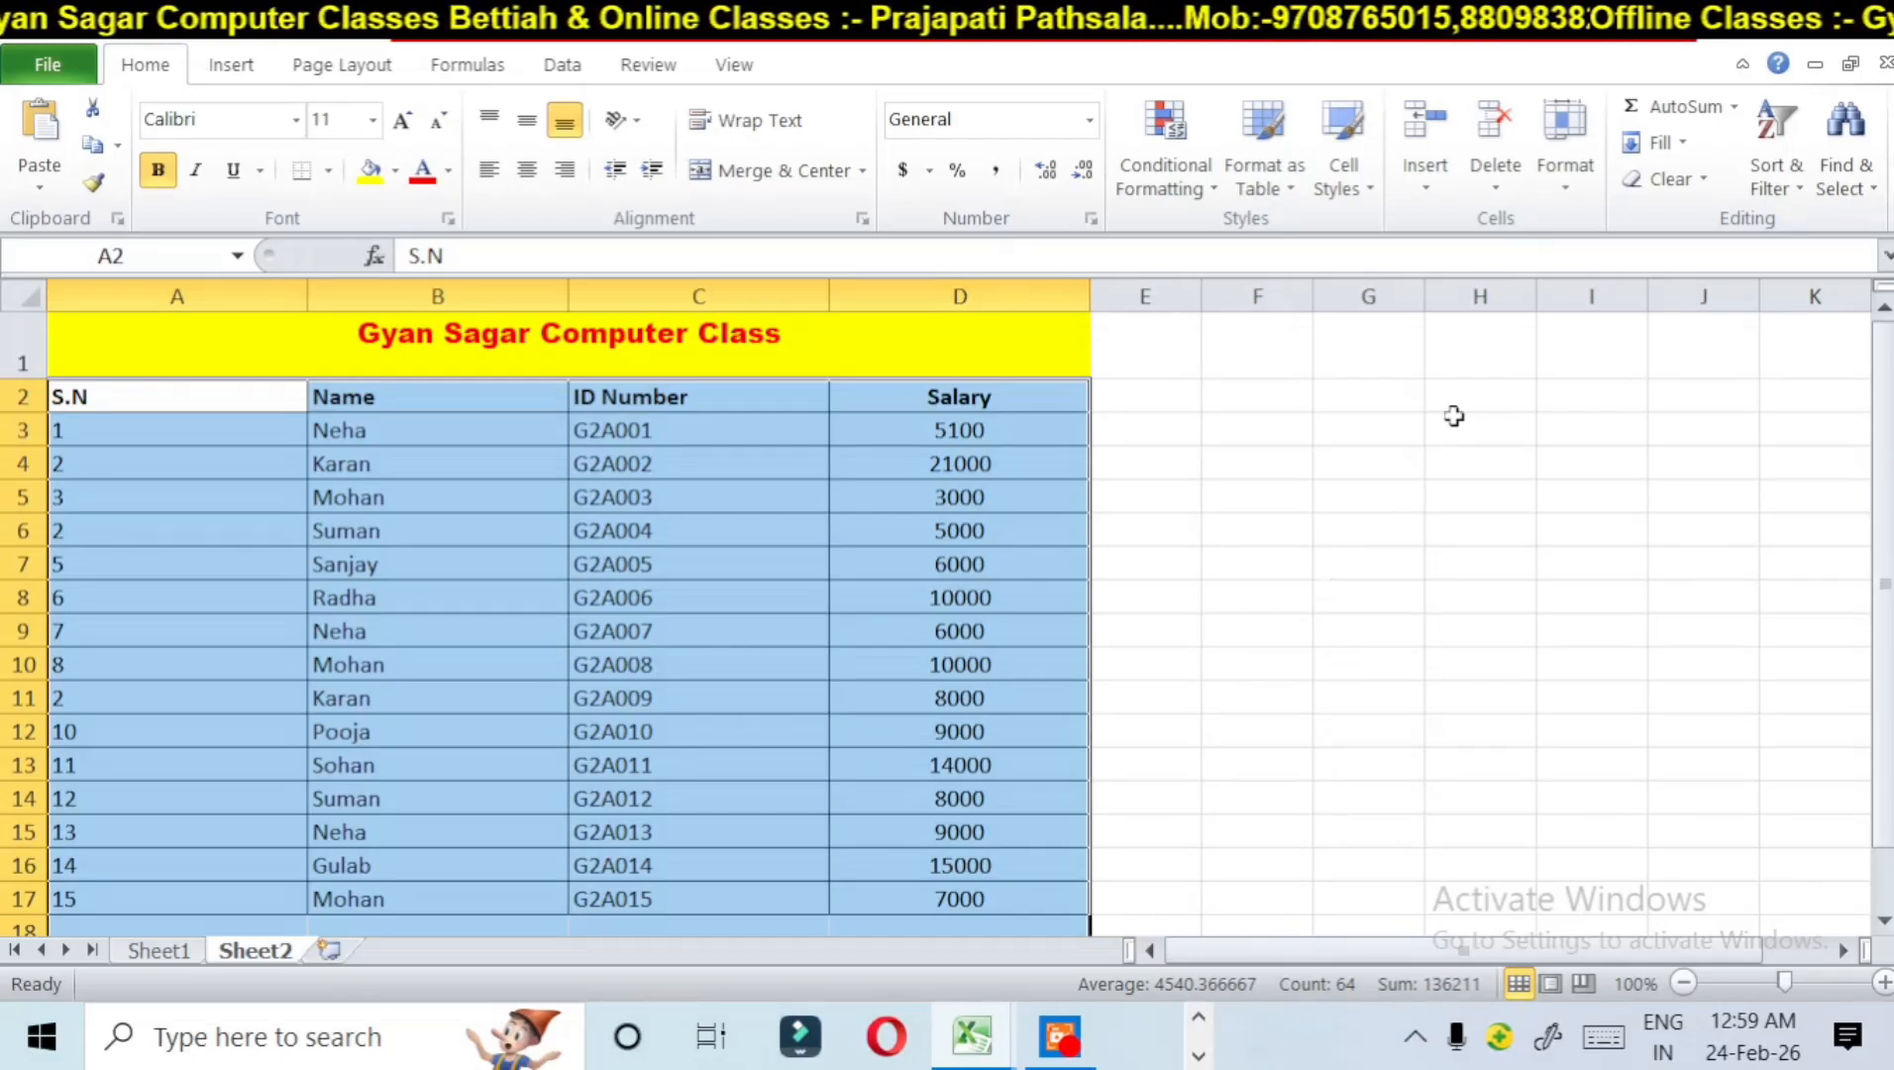
{"action": "left_click", "coordinate": [1560, 179]}
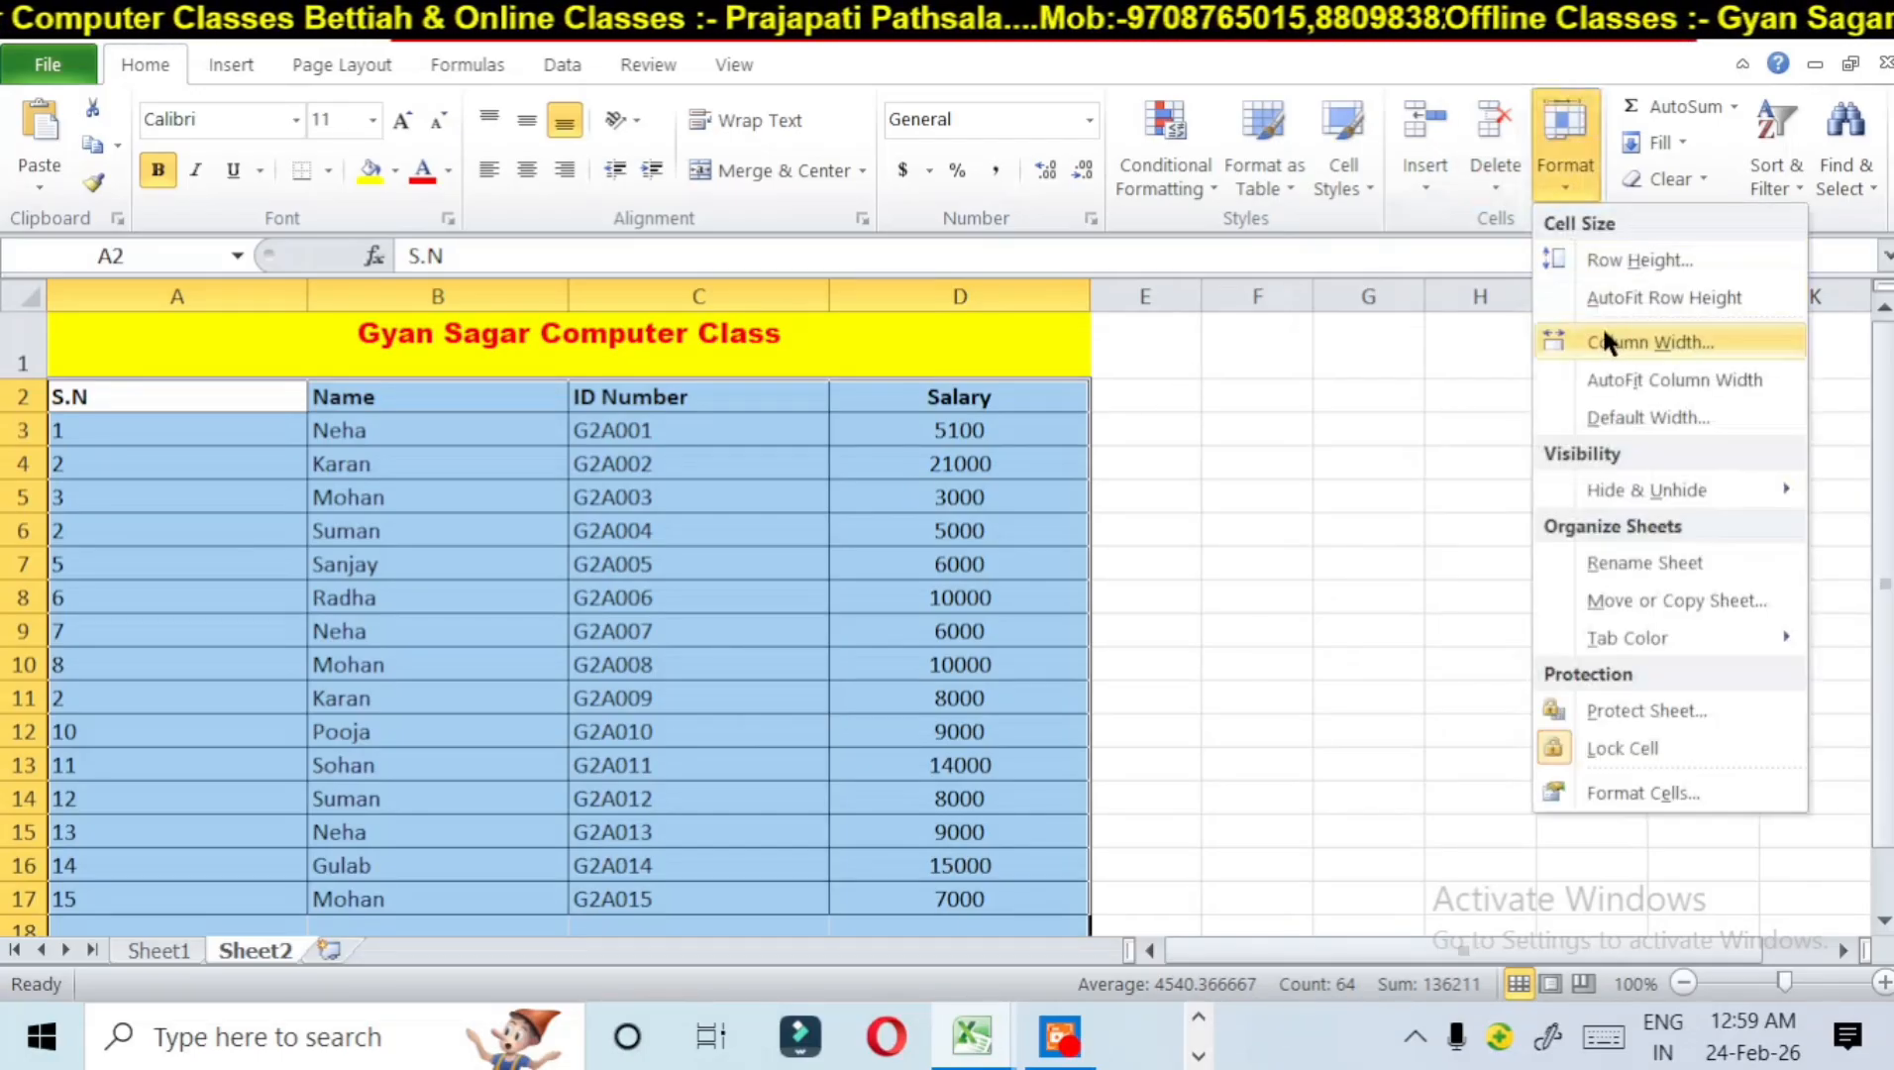
{"action": "left_click", "coordinate": [1622, 379]}
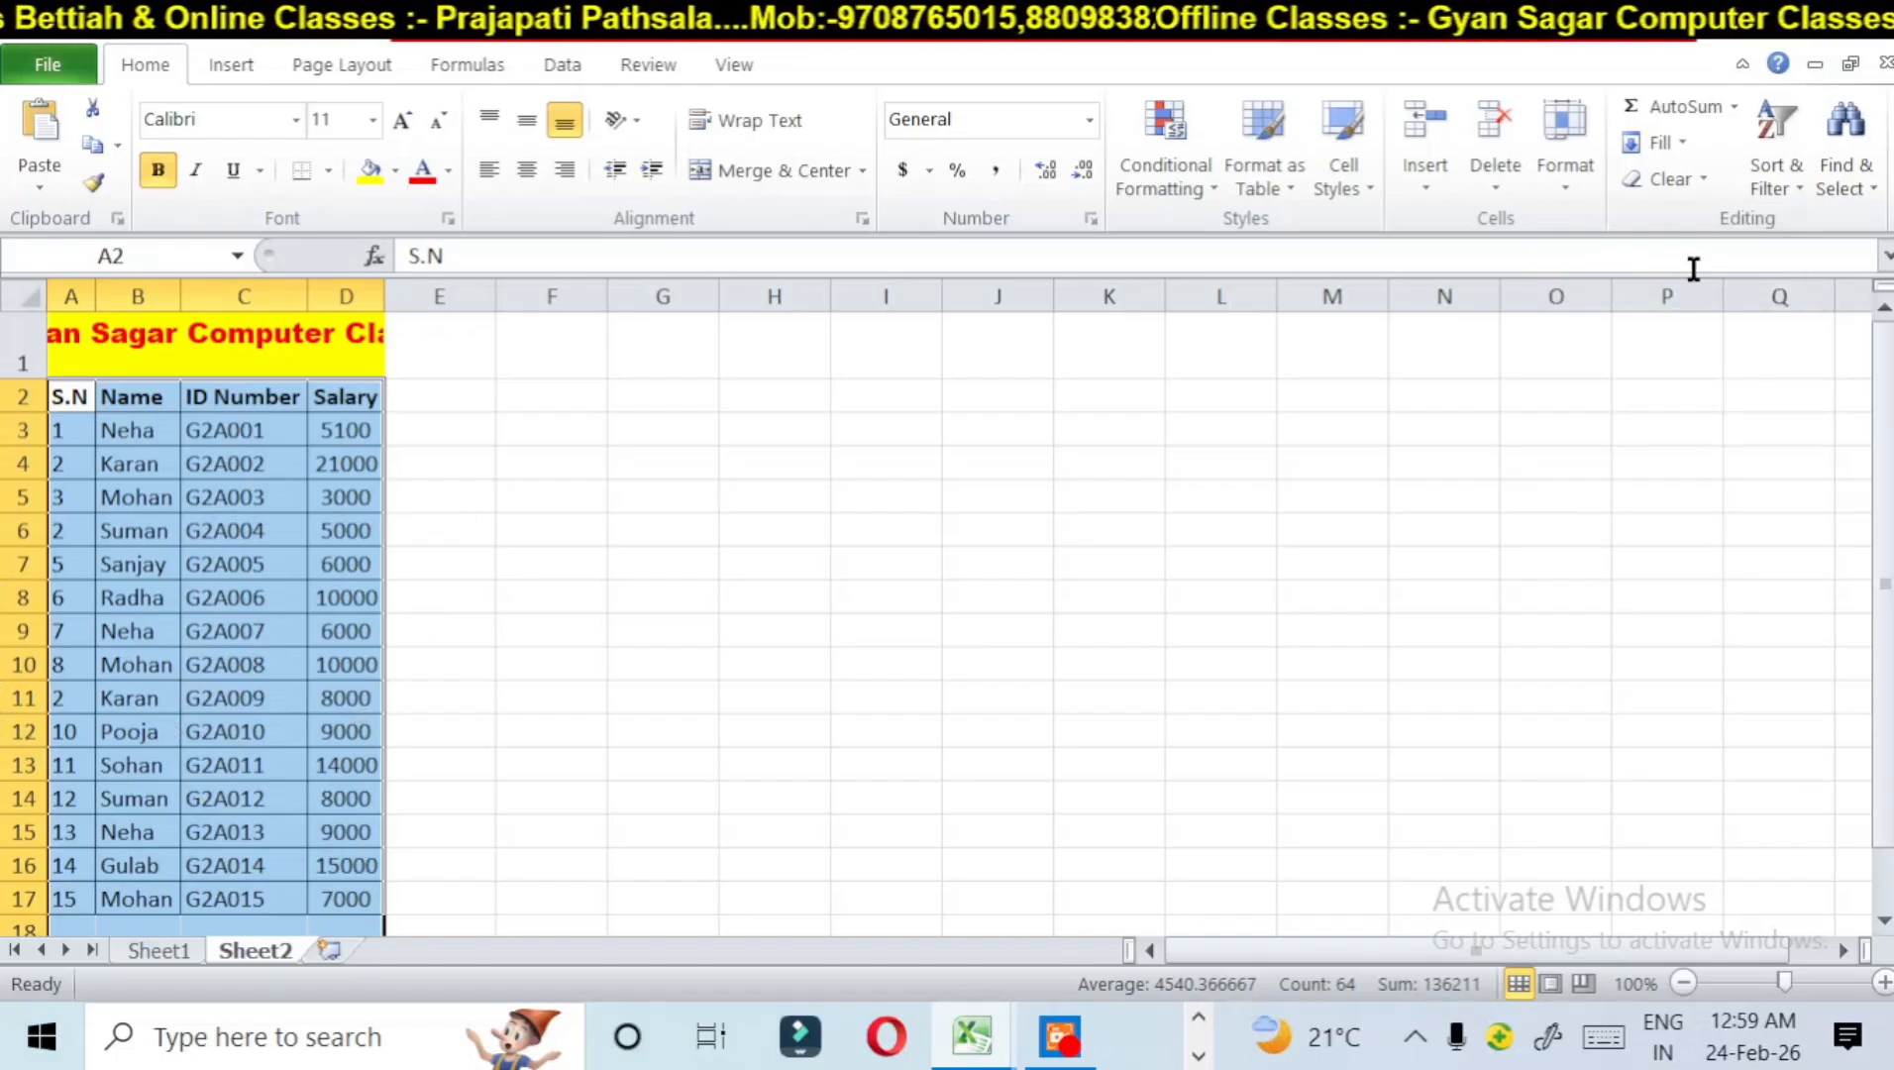
Step: Hide the table's columns A to D on Sheet2, look at Sheet1 and return to Sheet2
{"action": "left_click", "coordinate": [1577, 180]}
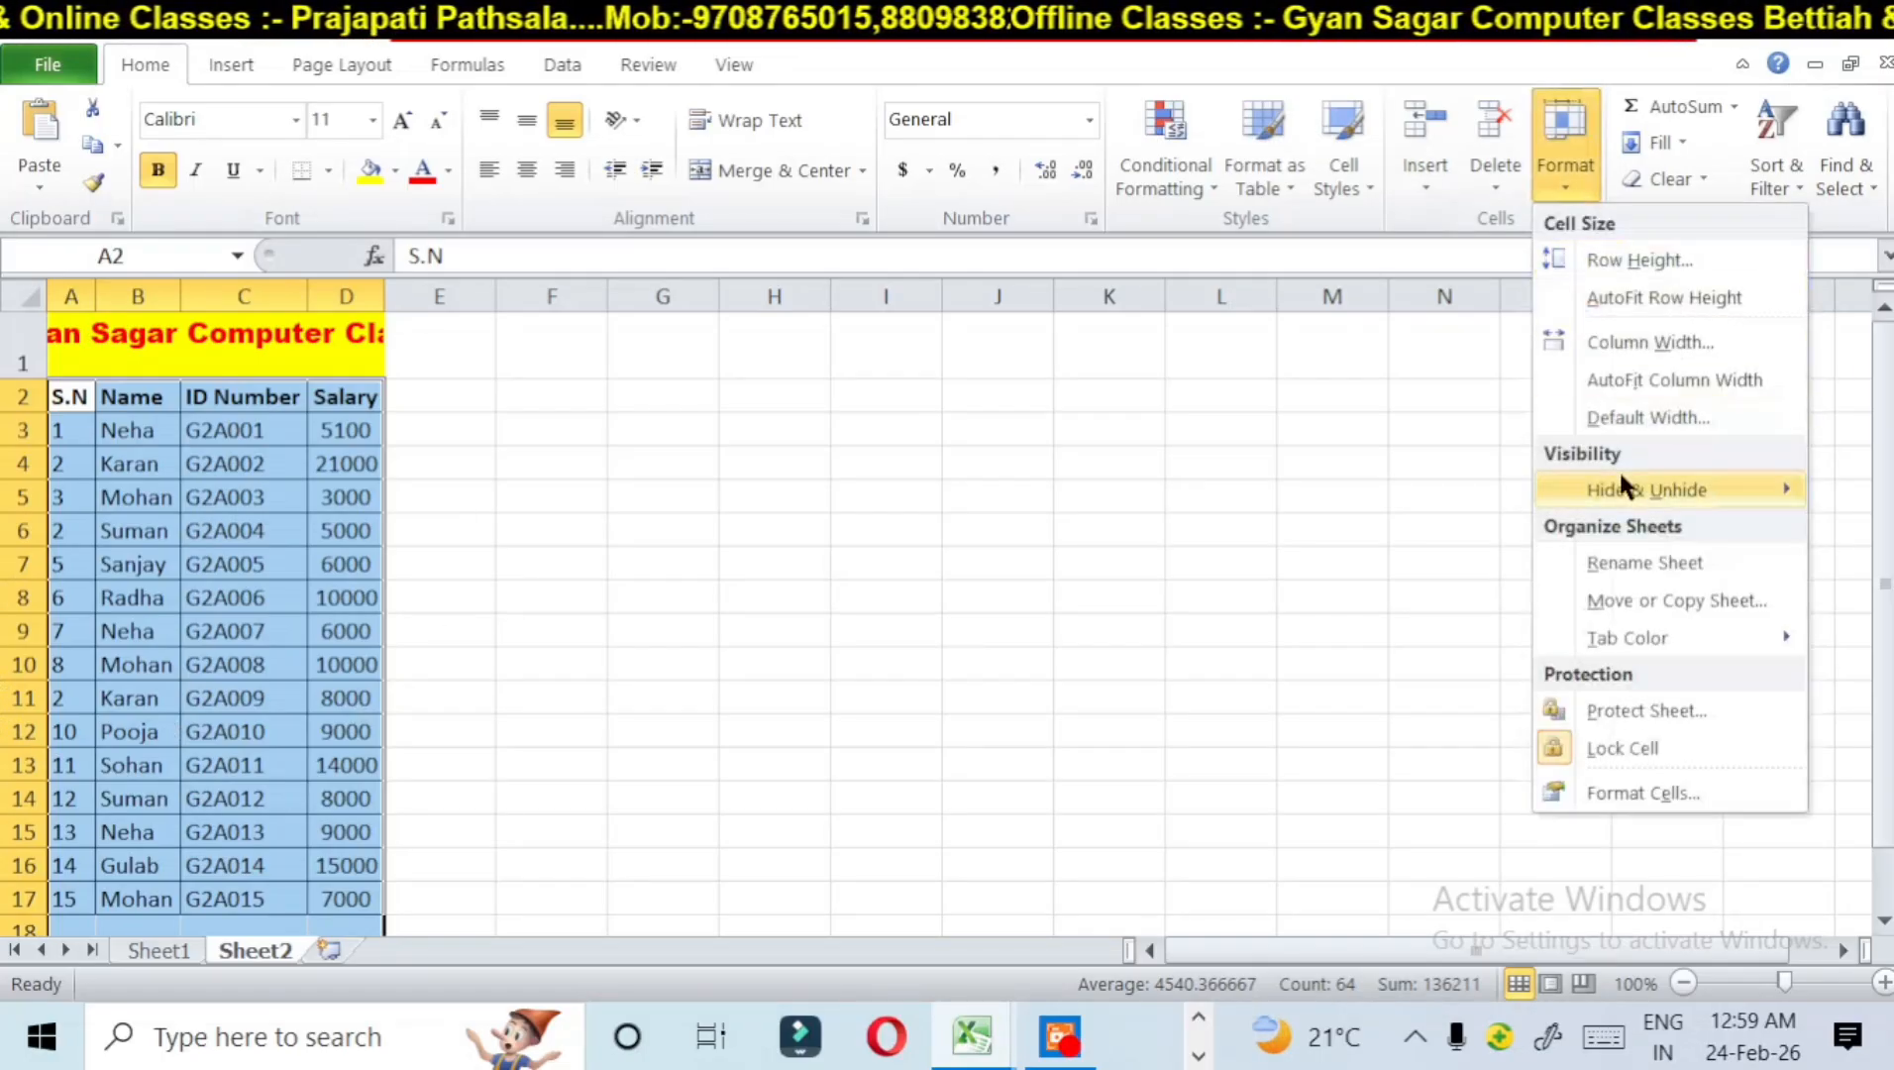
{"action": "mouse_move", "coordinate": [1625, 490]}
{"action": "left_click", "coordinate": [1363, 531]}
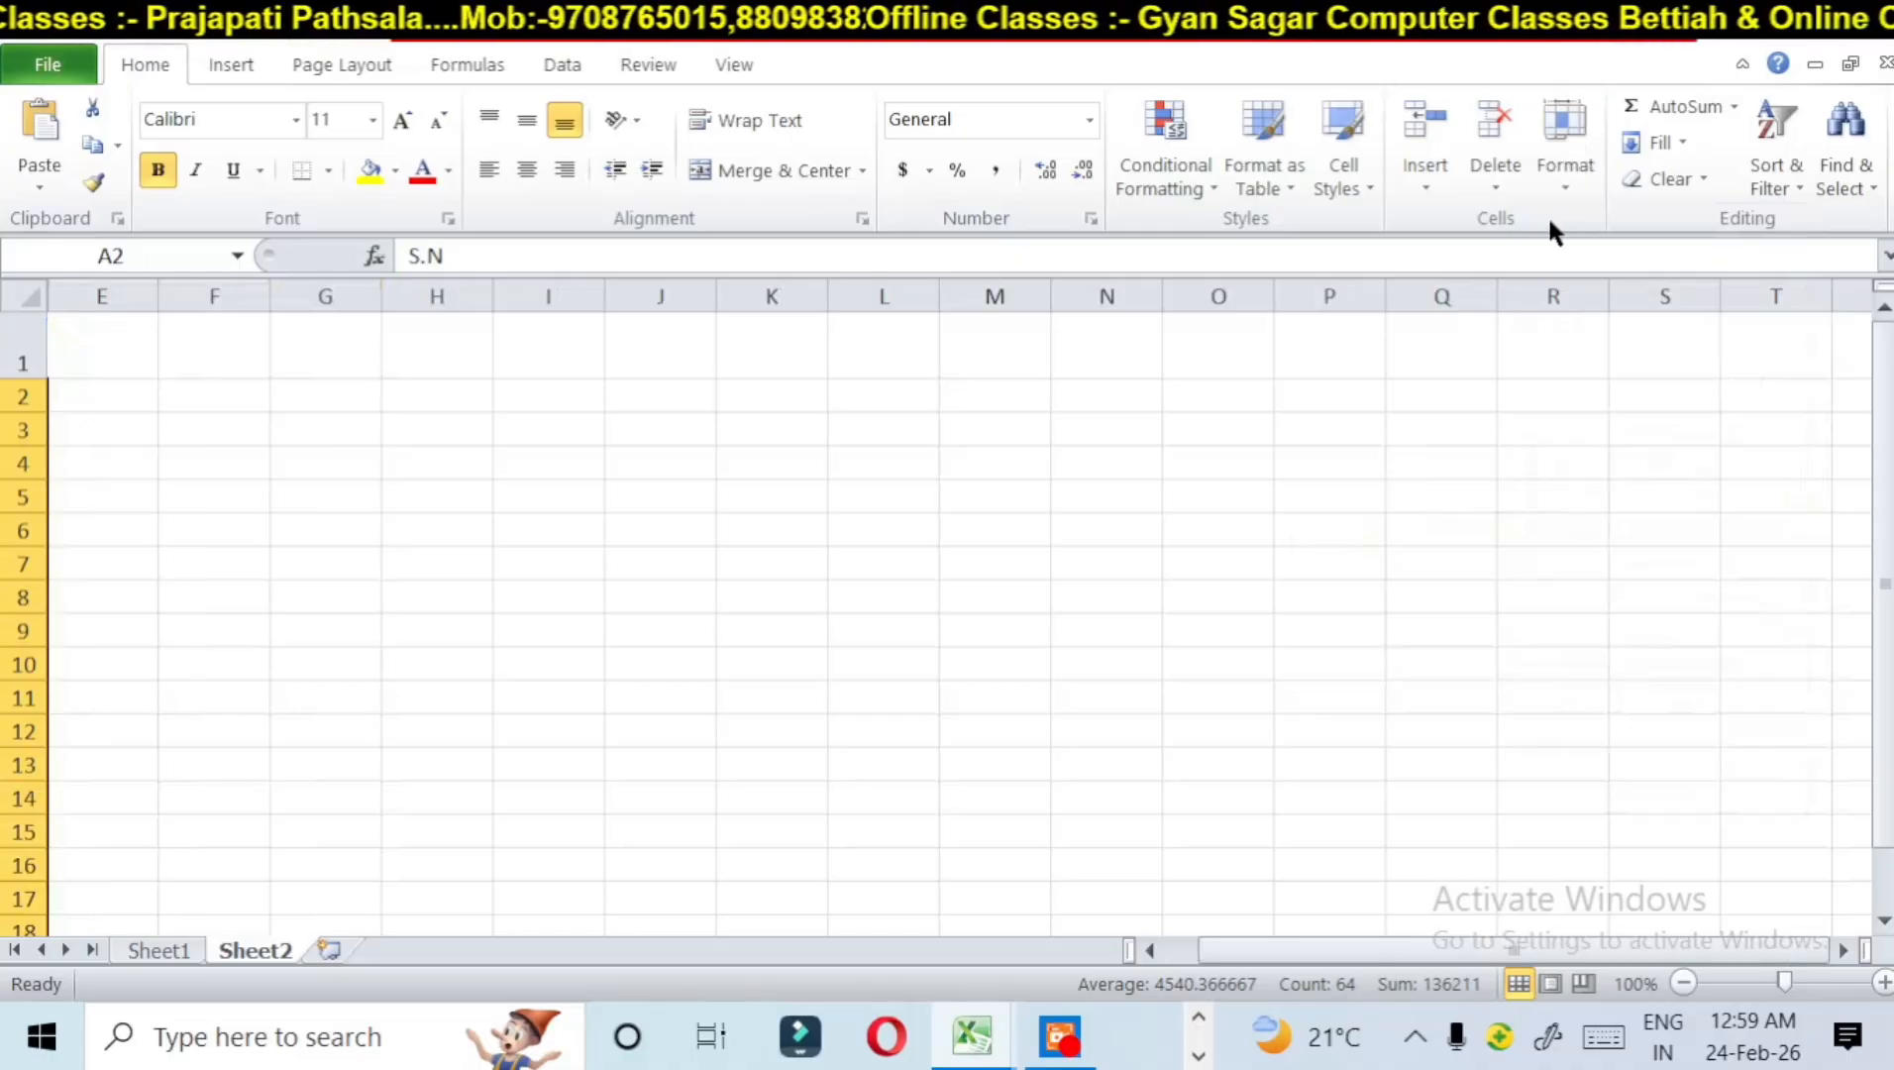
{"action": "left_click", "coordinate": [159, 950]}
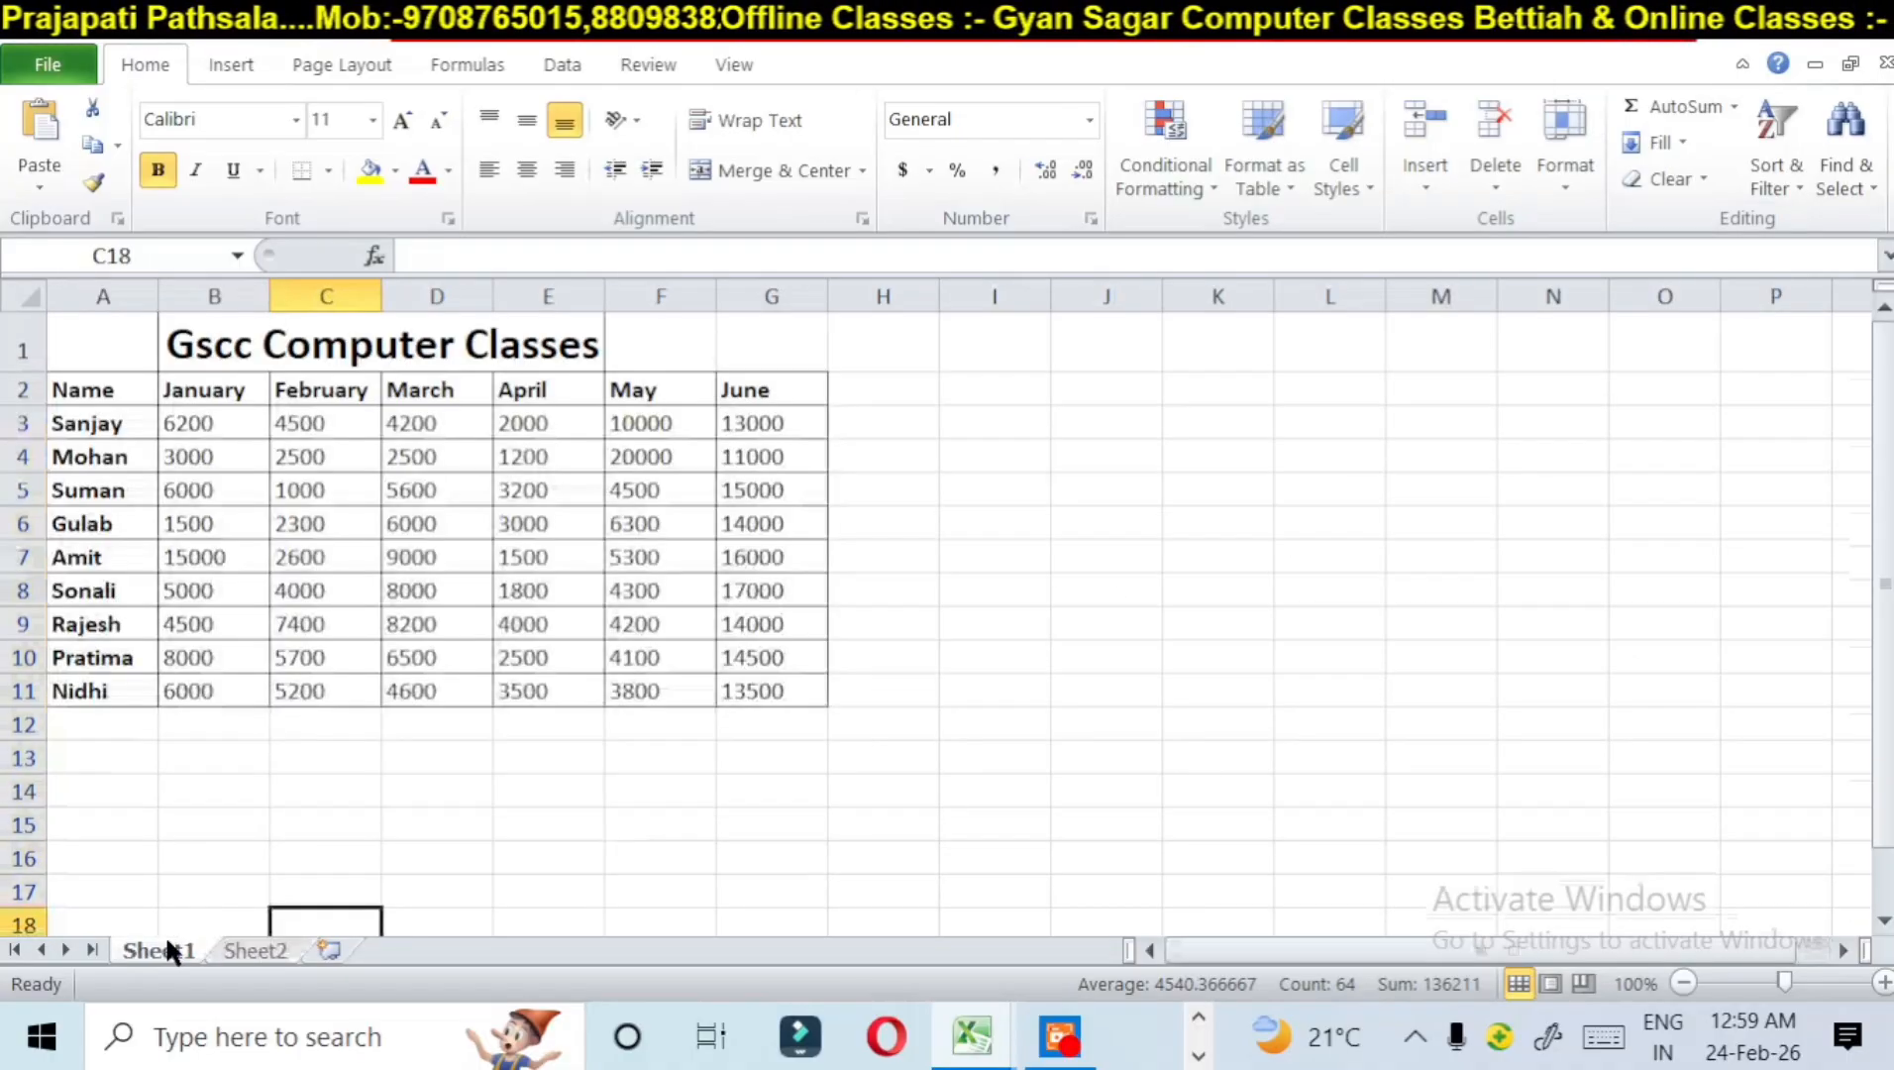
{"action": "left_click", "coordinate": [262, 950]}
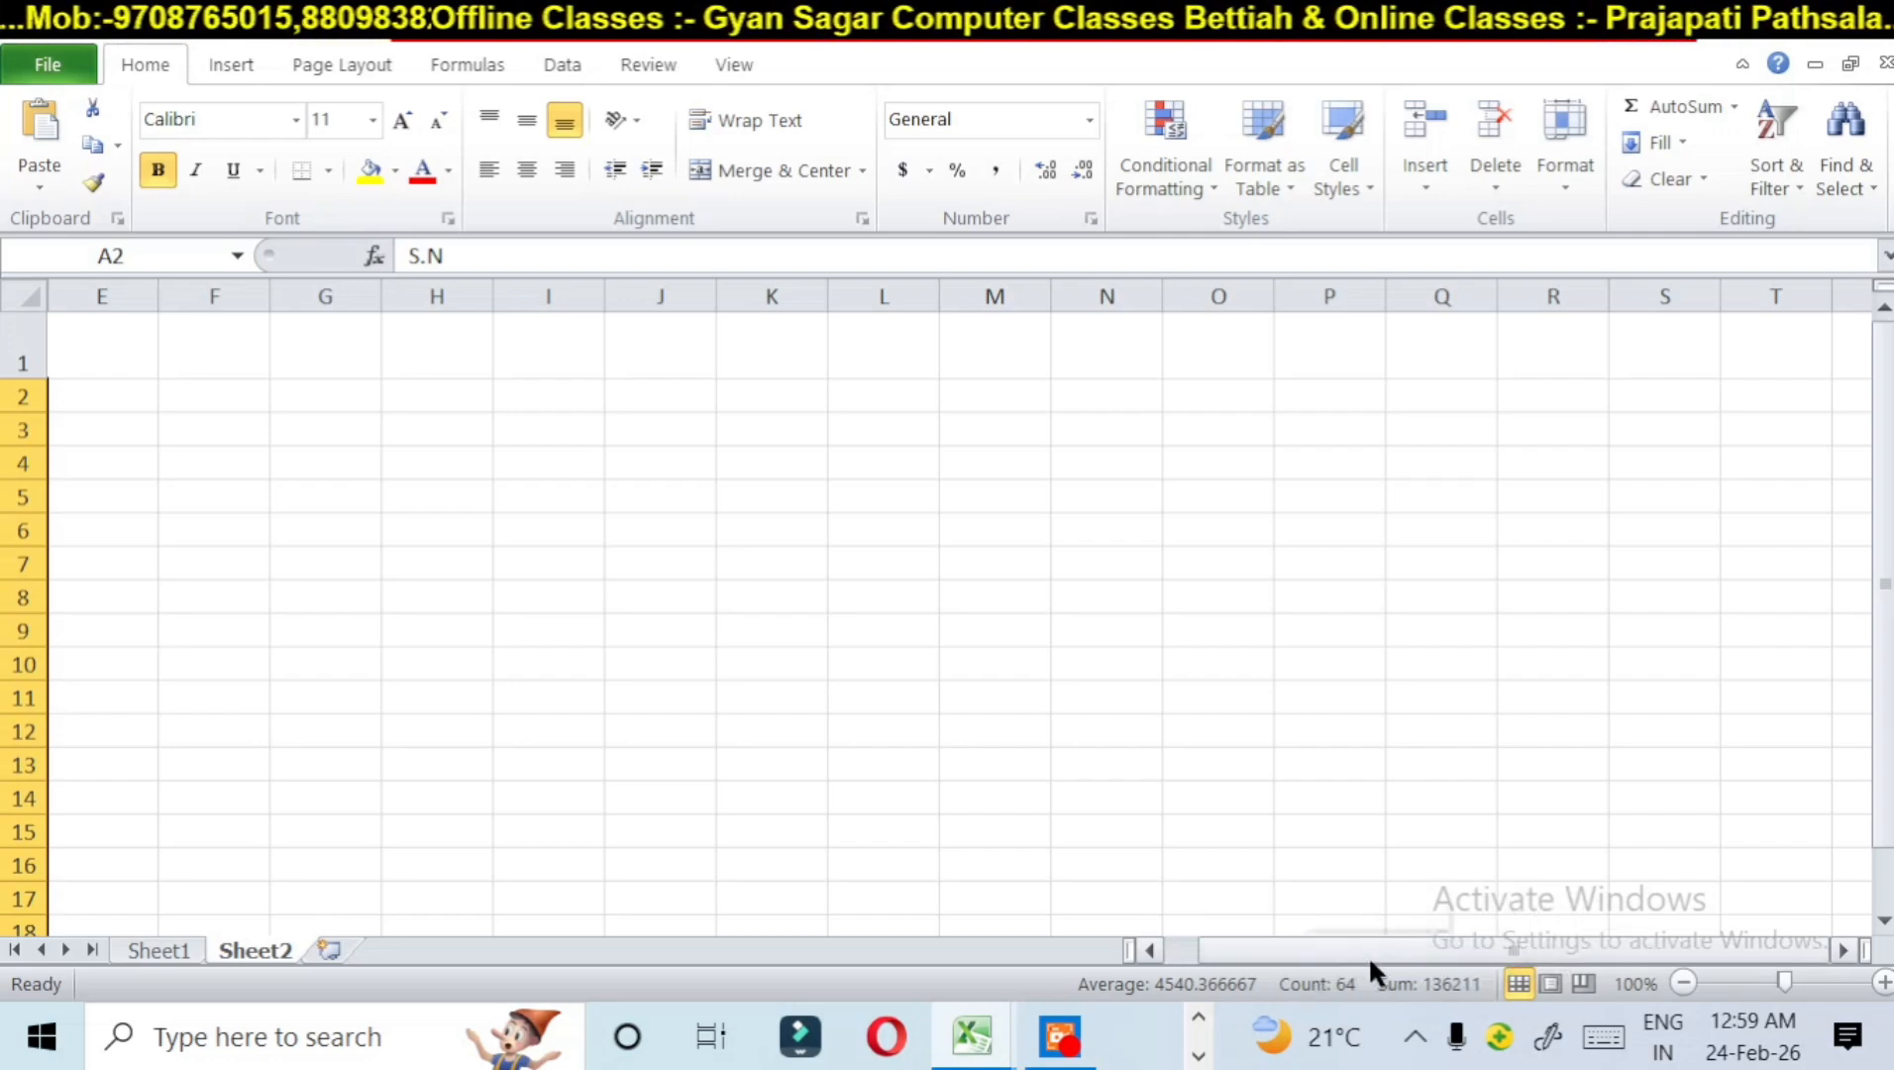
Step: Select row 2 beside the hidden columns and undo the hiding of columns A to D
{"action": "left_click_drag", "start_coordinate": [1011, 911], "coordinate": [991, 904]}
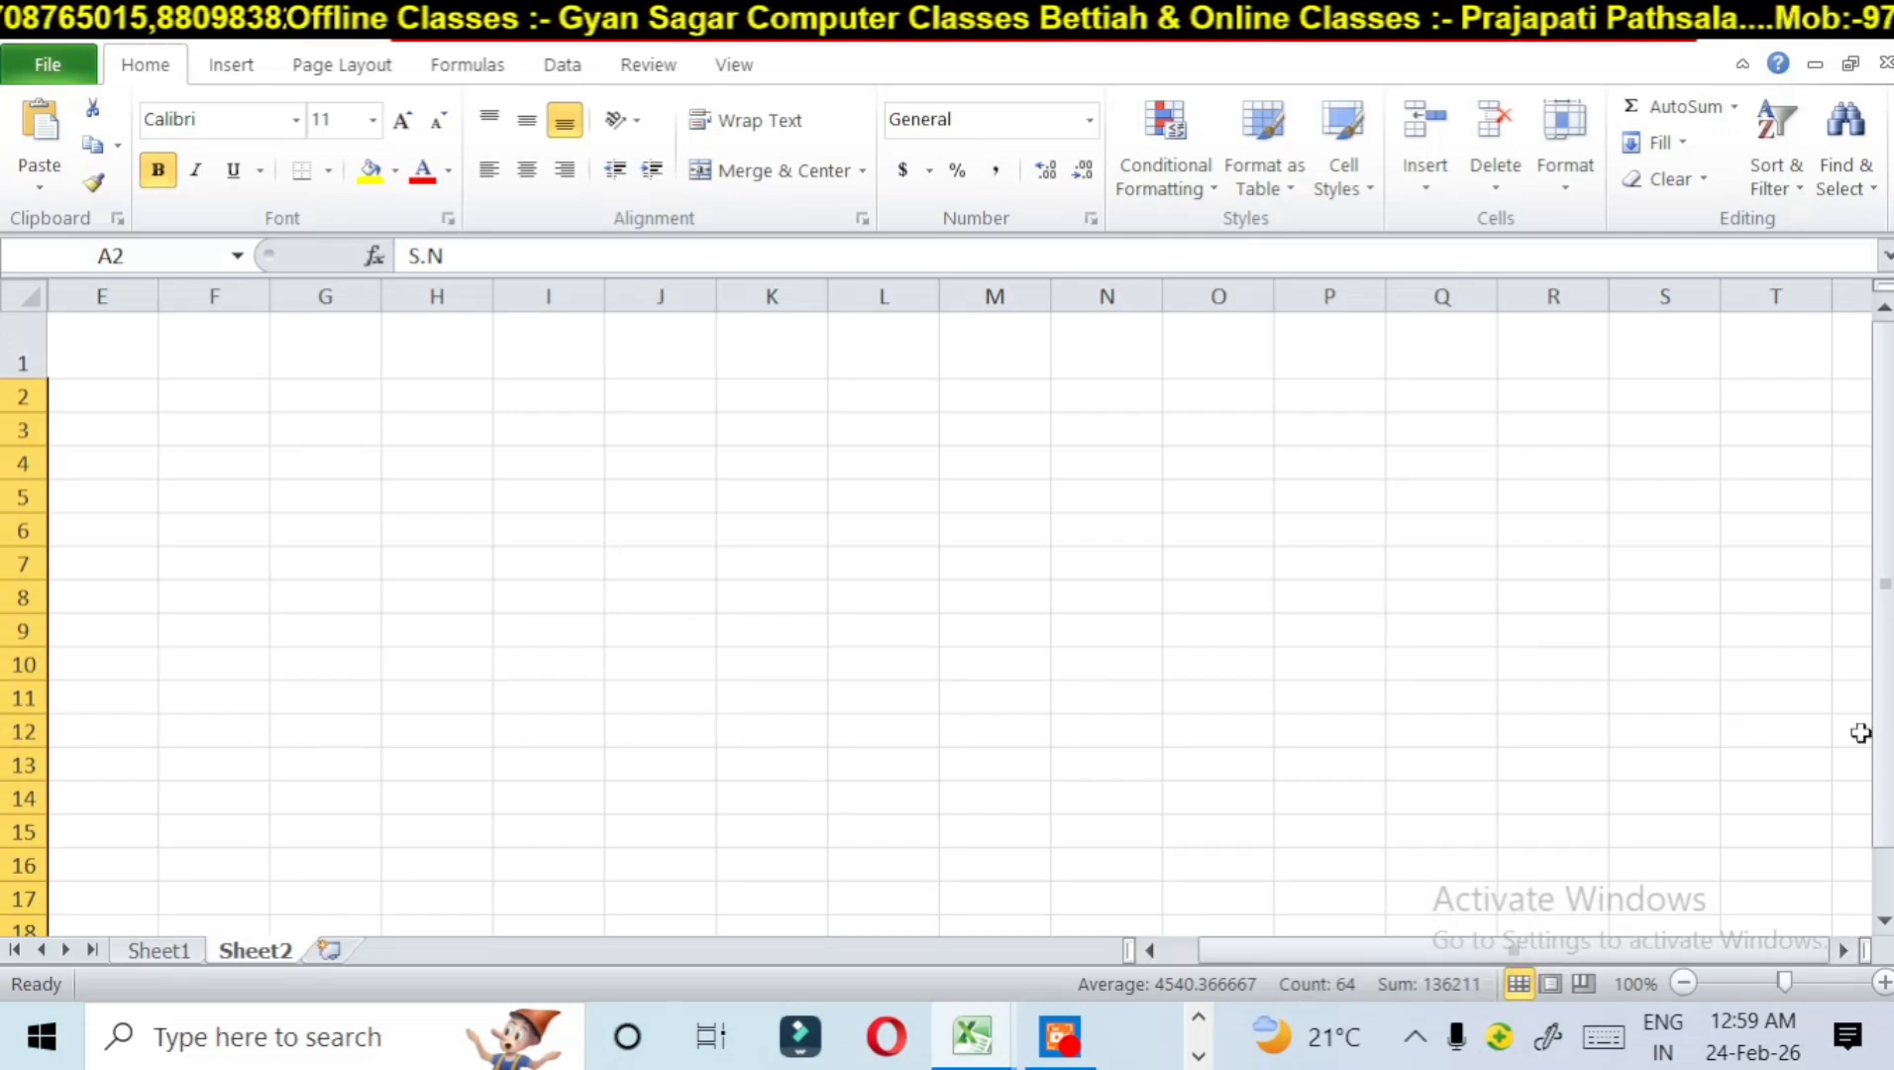
{"action": "left_click", "coordinate": [53, 408]}
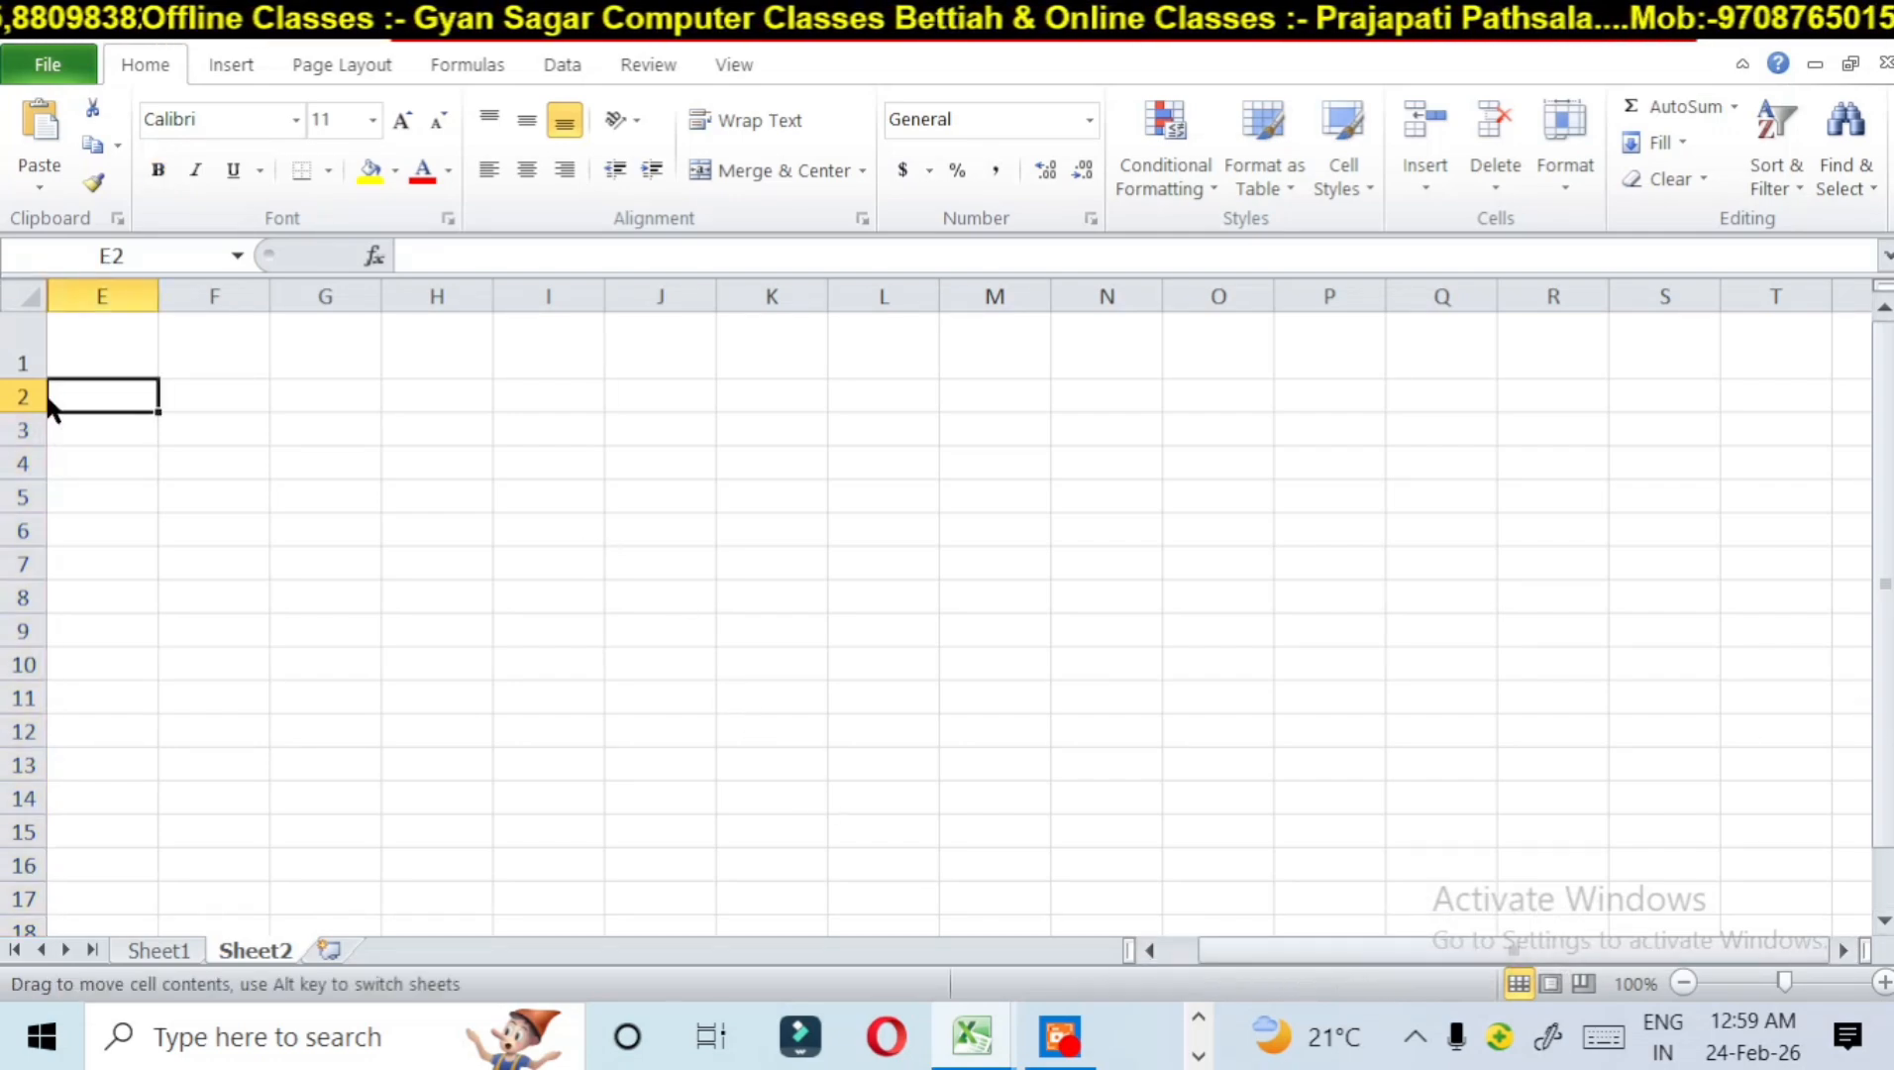
{"action": "left_click", "coordinate": [28, 396]}
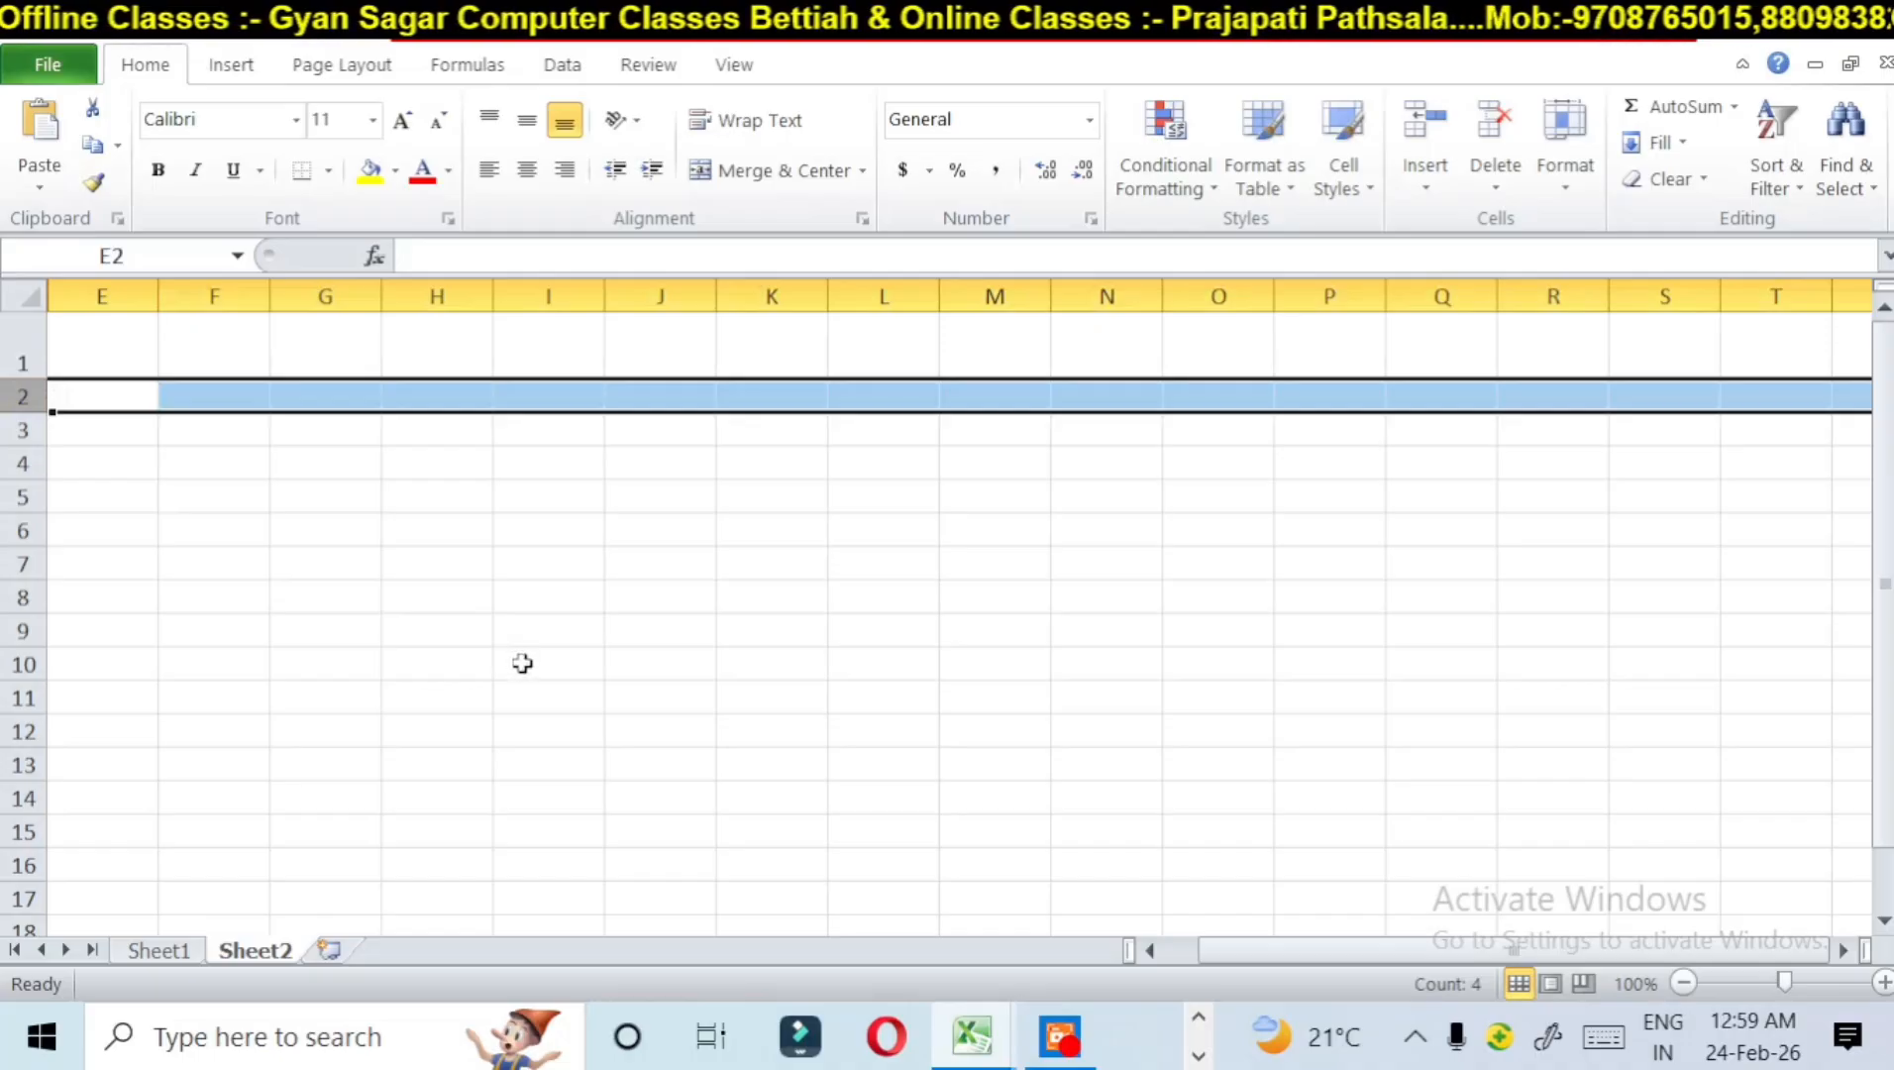
{"action": "key", "text": "ctrl+z"}
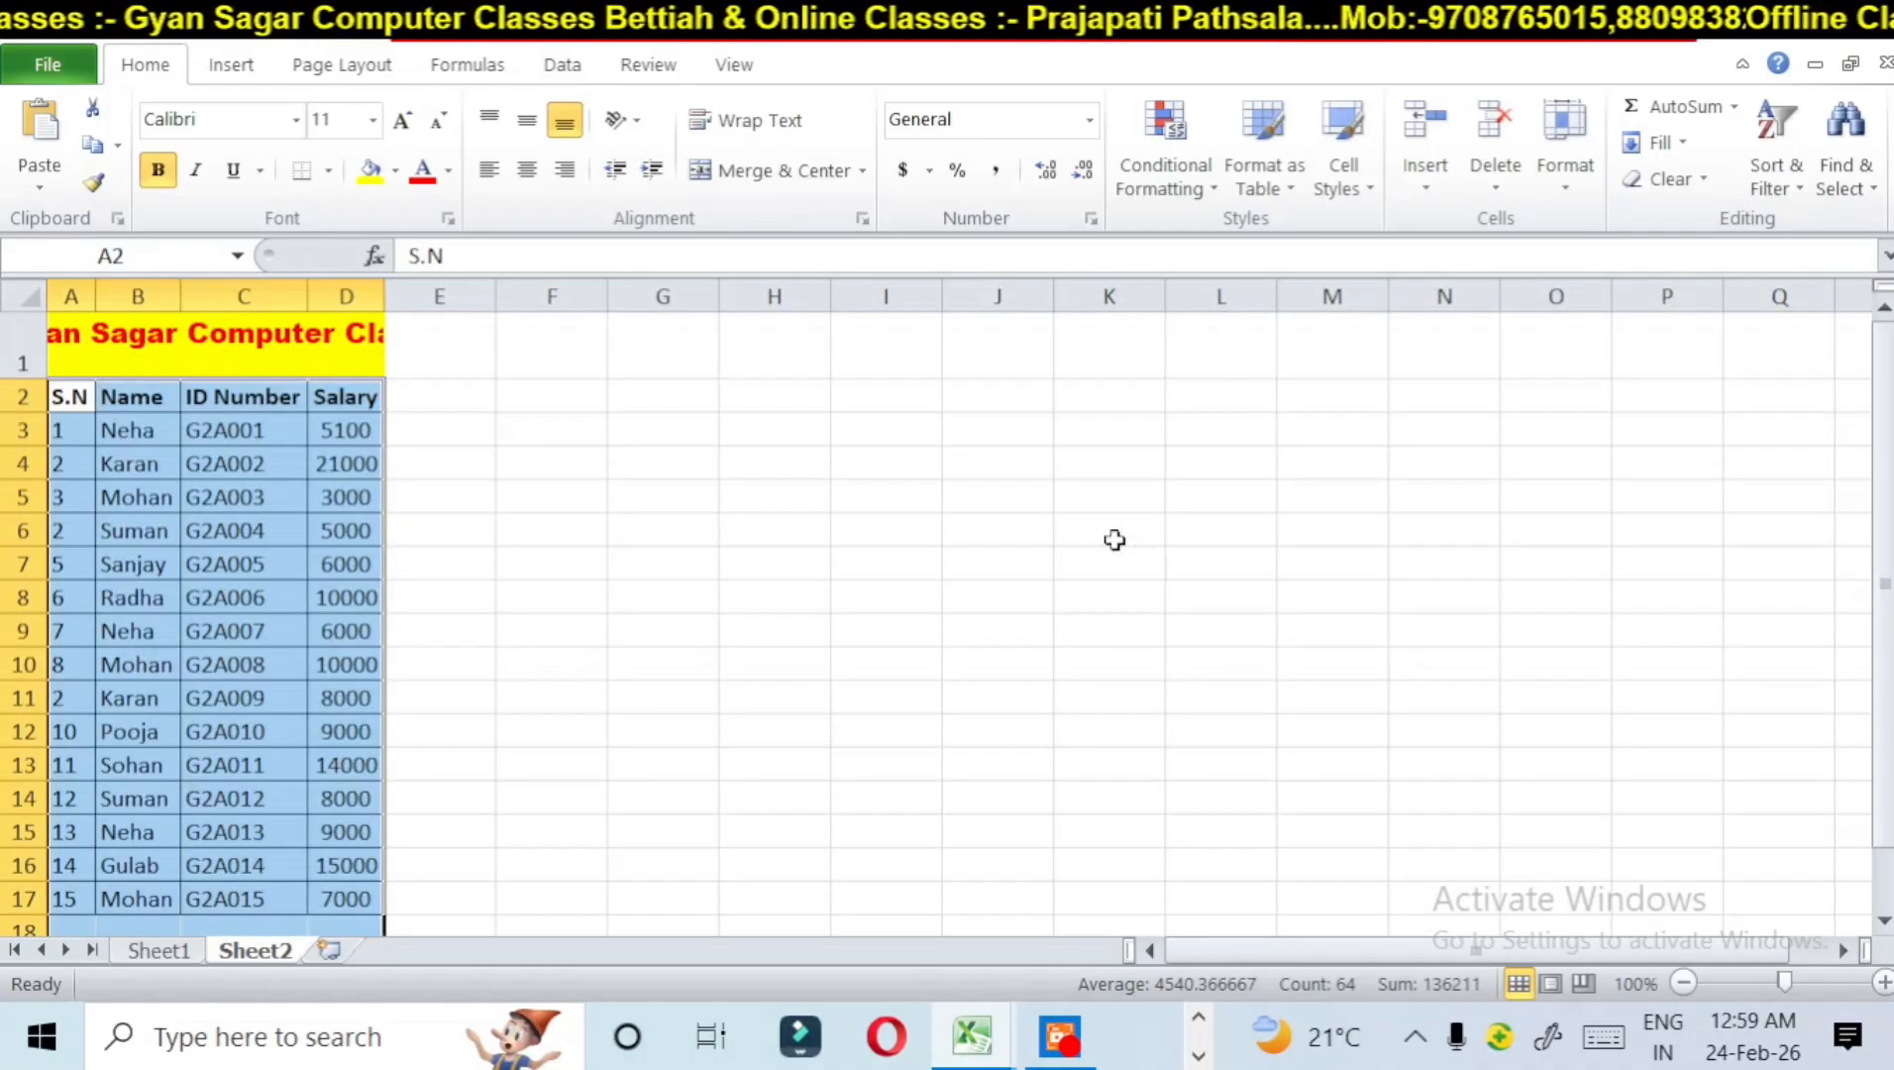
Step: Switch to Sheet1 and hide column D with the March figures
{"action": "left_click_drag", "start_coordinate": [1115, 540], "coordinate": [1110, 564]}
{"action": "left_click", "coordinate": [1580, 180]}
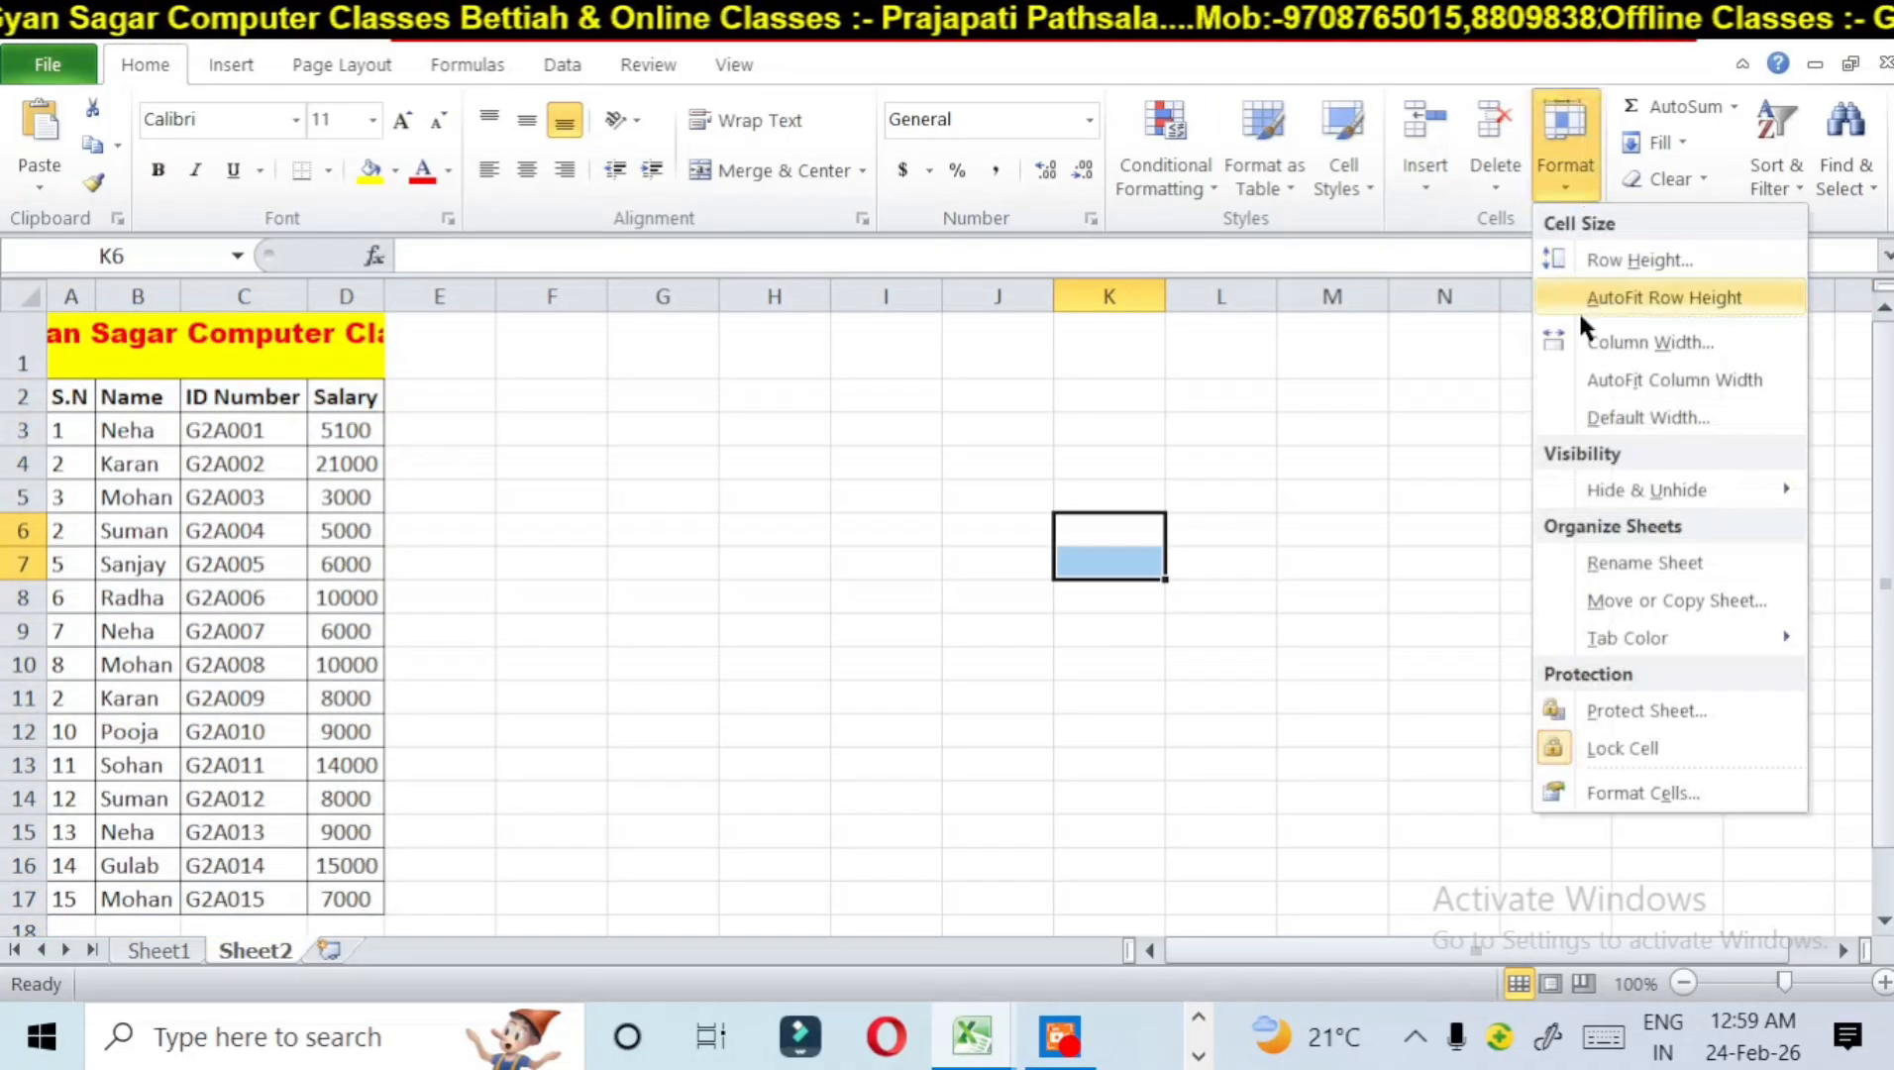
{"action": "mouse_move", "coordinate": [1605, 490]}
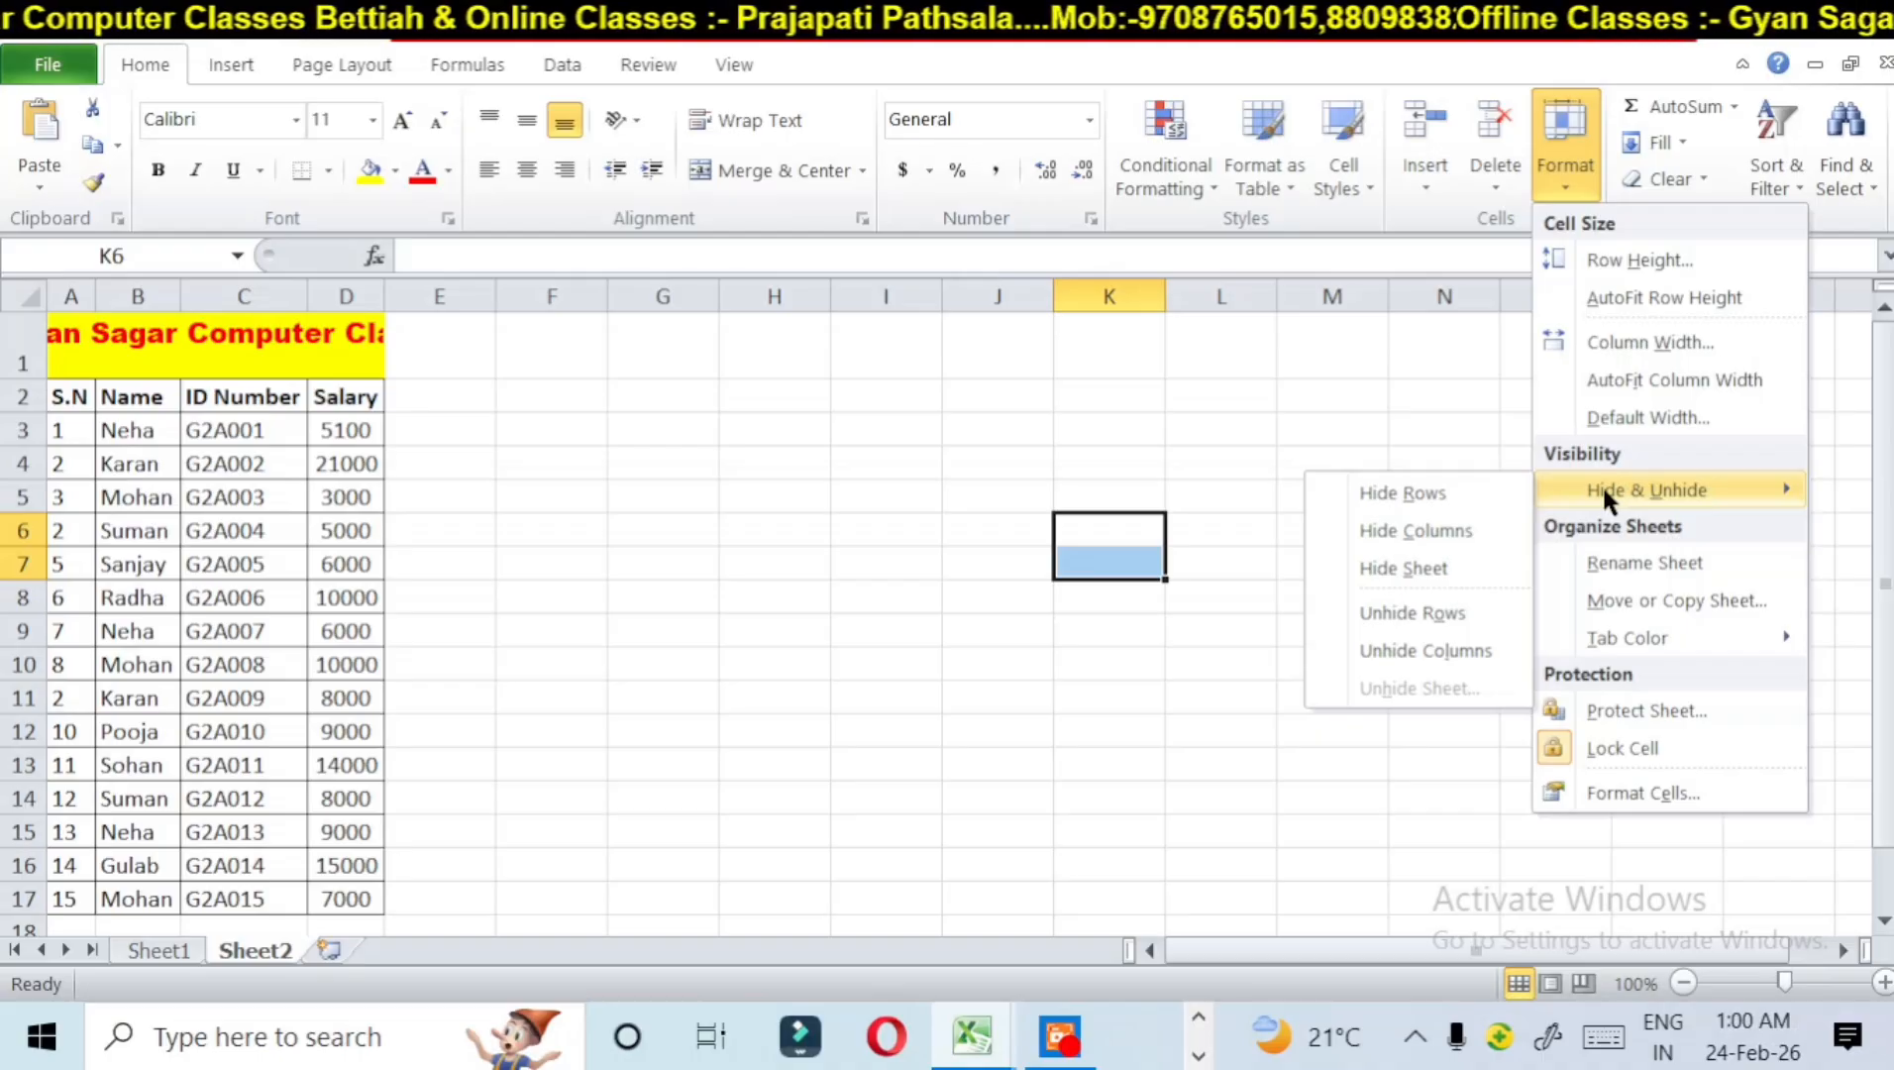
{"action": "left_click", "coordinate": [177, 951]}
{"action": "left_click", "coordinate": [176, 946]}
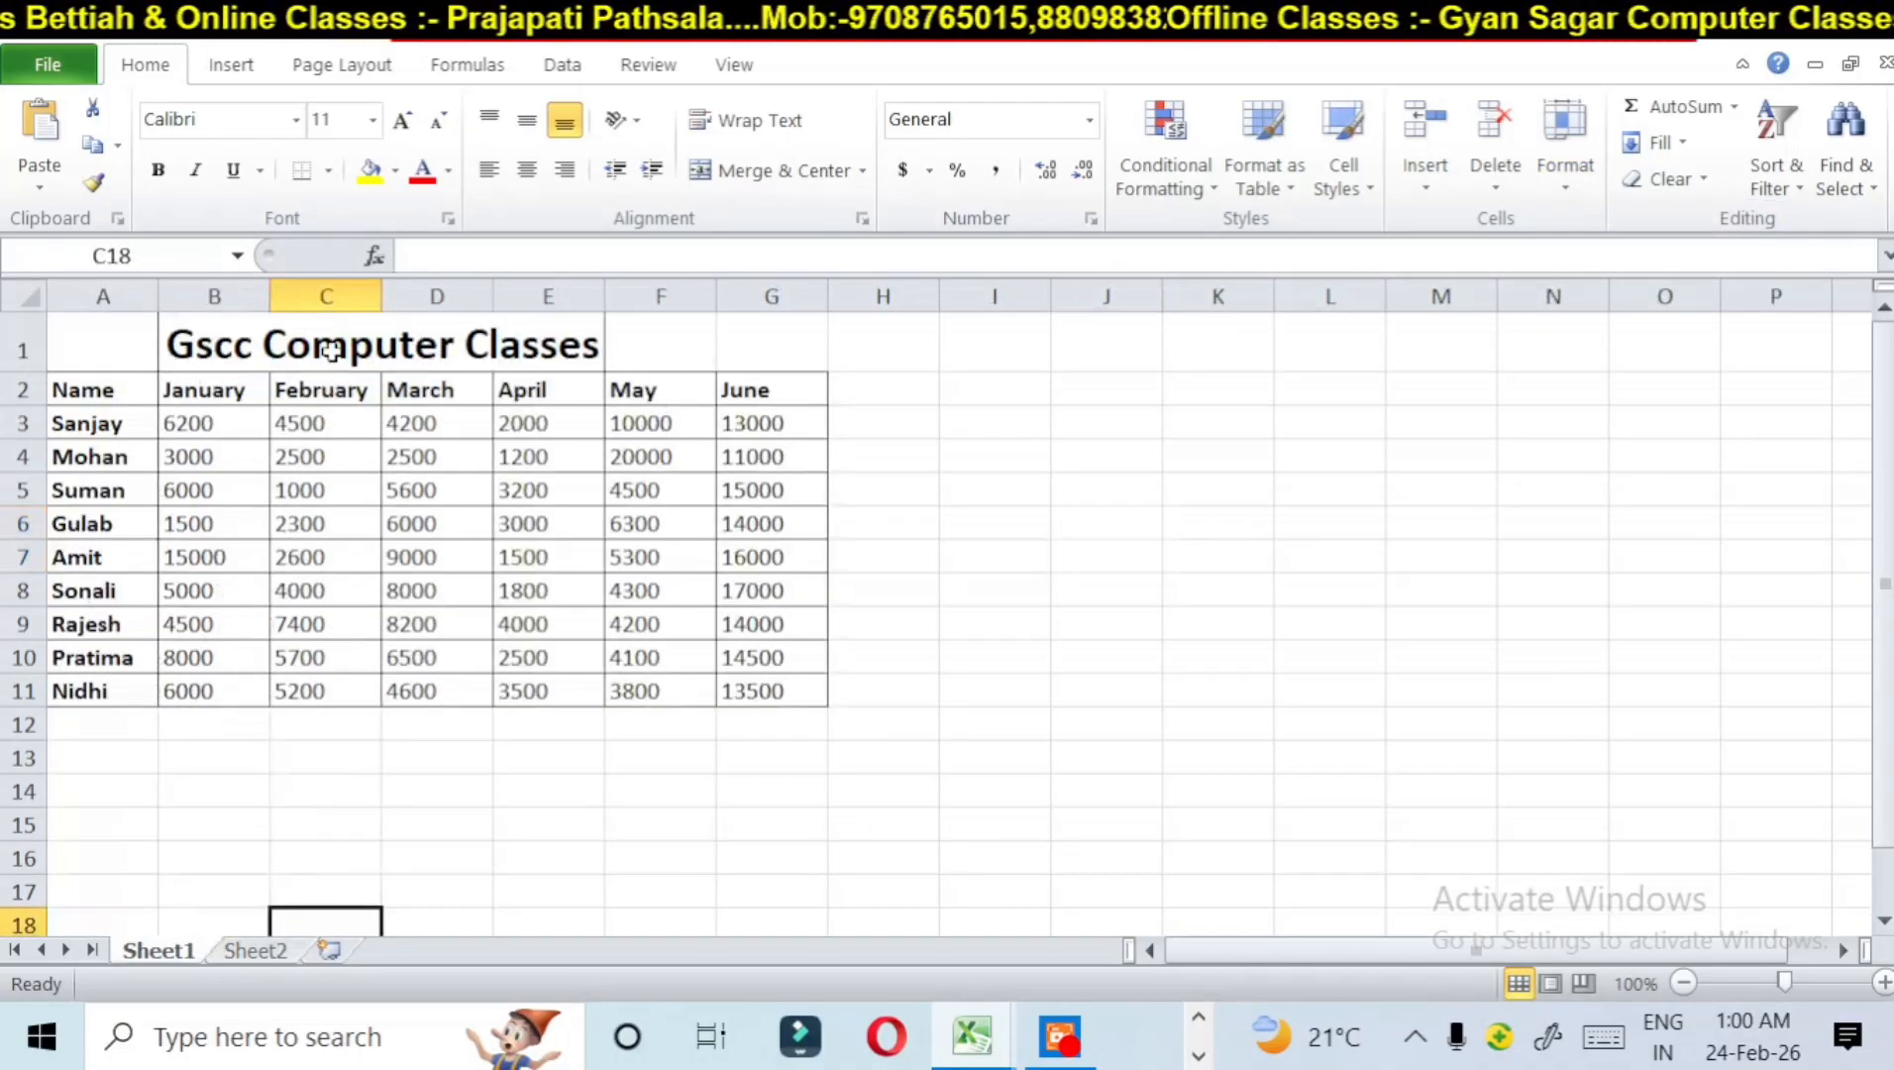
{"action": "left_click", "coordinate": [442, 294]}
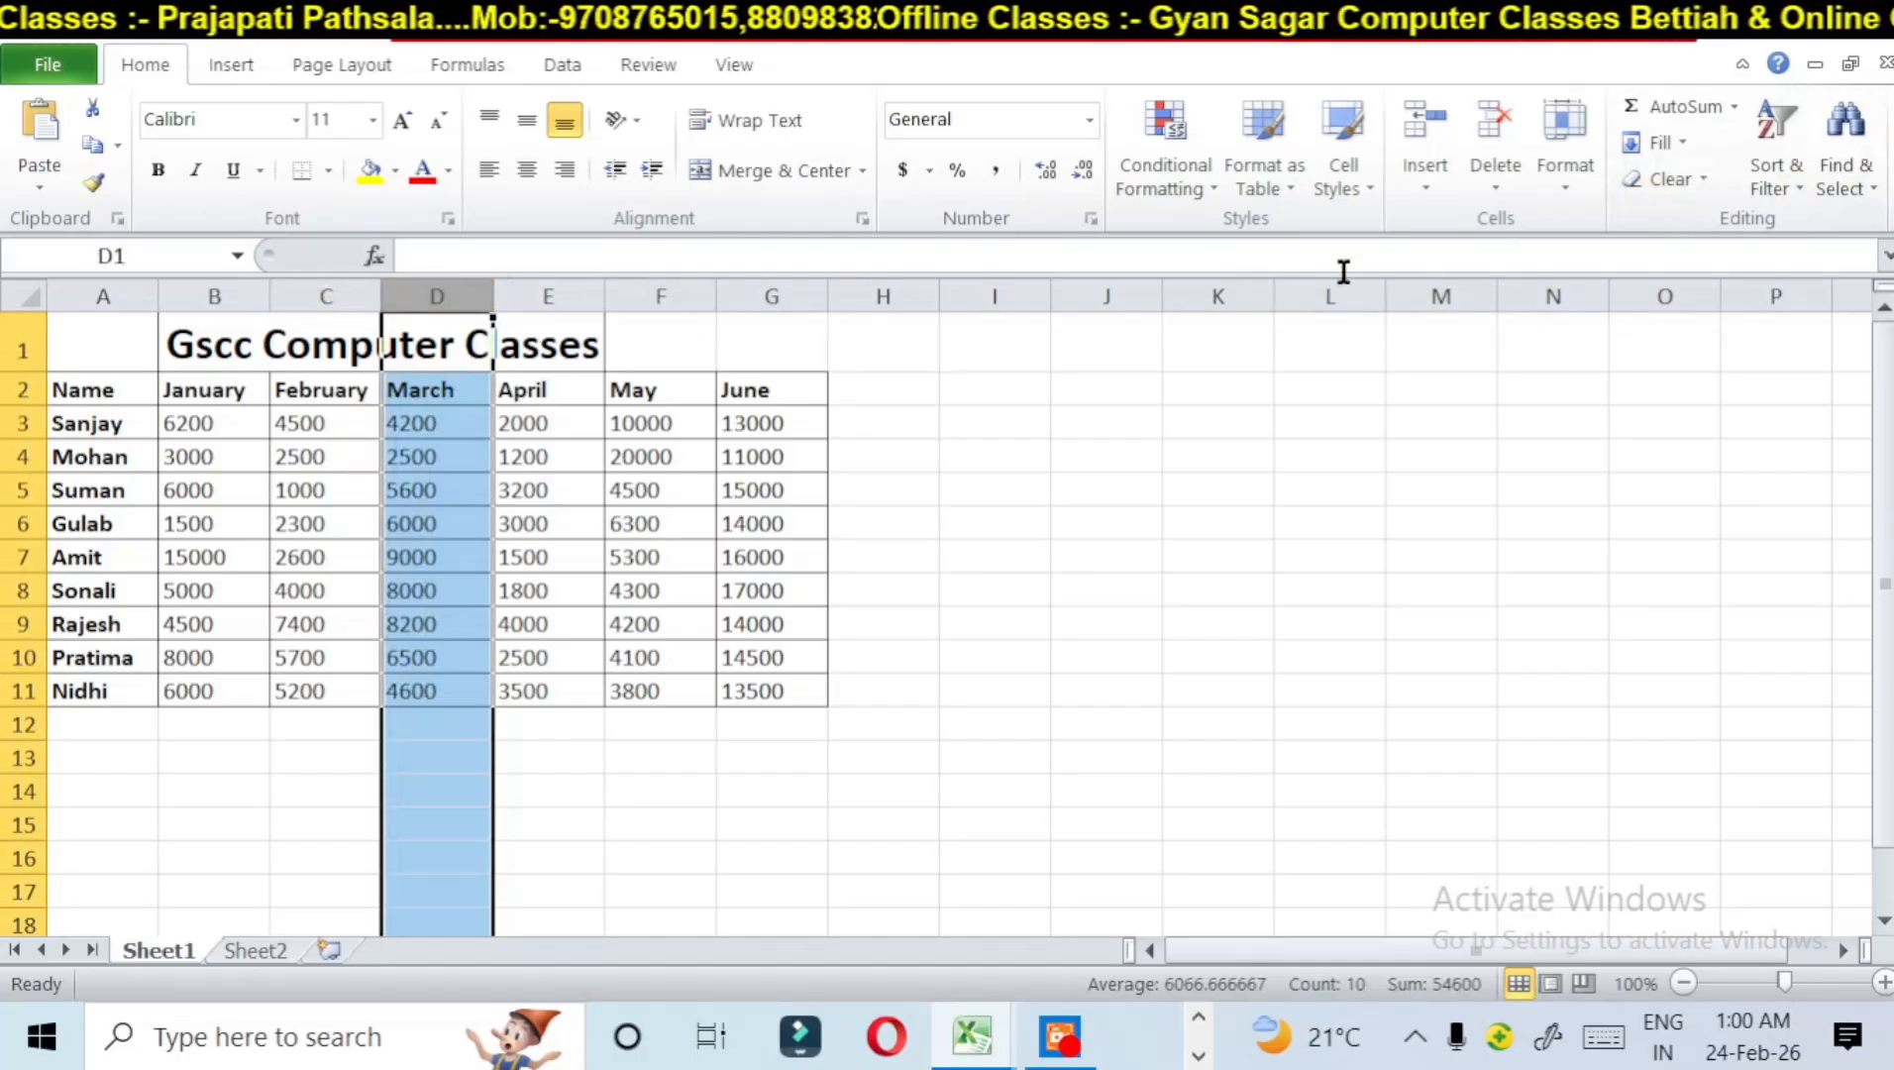
{"action": "left_click", "coordinate": [1549, 192]}
{"action": "mouse_move", "coordinate": [1612, 486]}
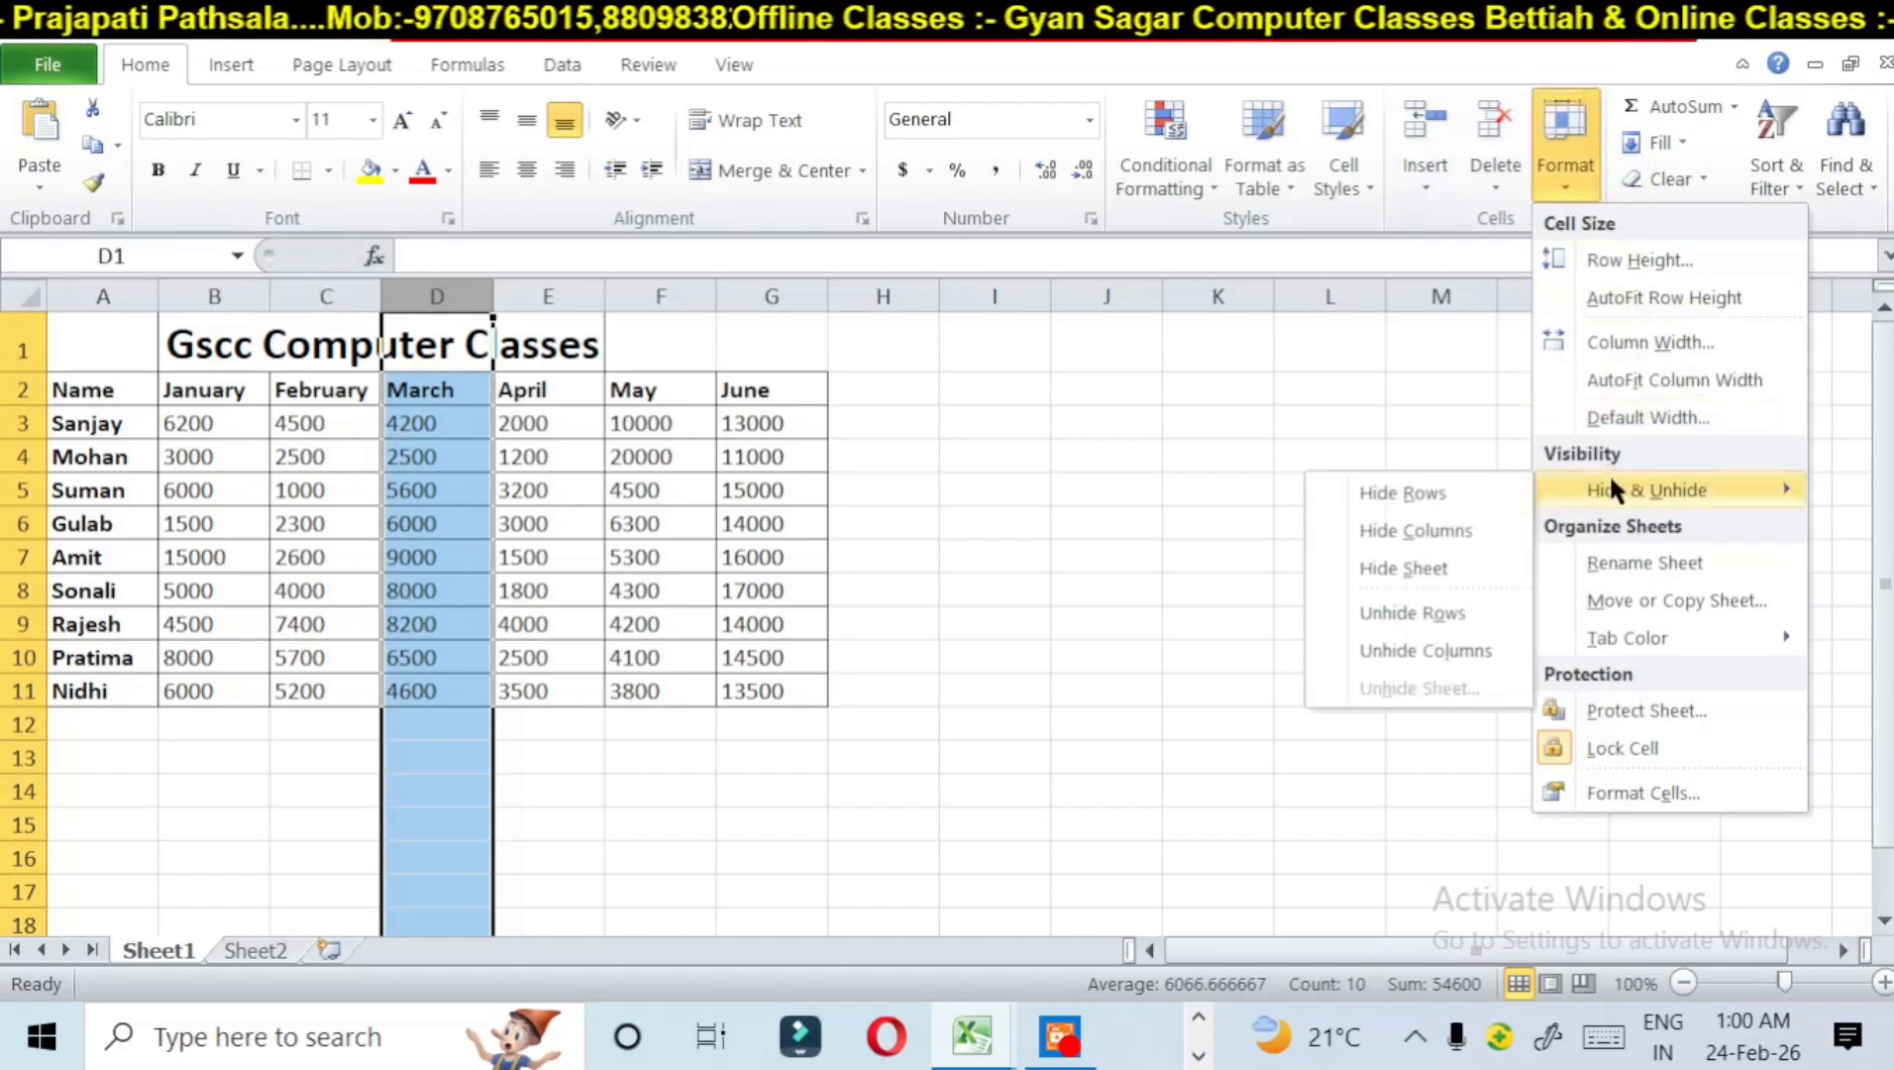
{"action": "left_click", "coordinate": [1405, 532]}
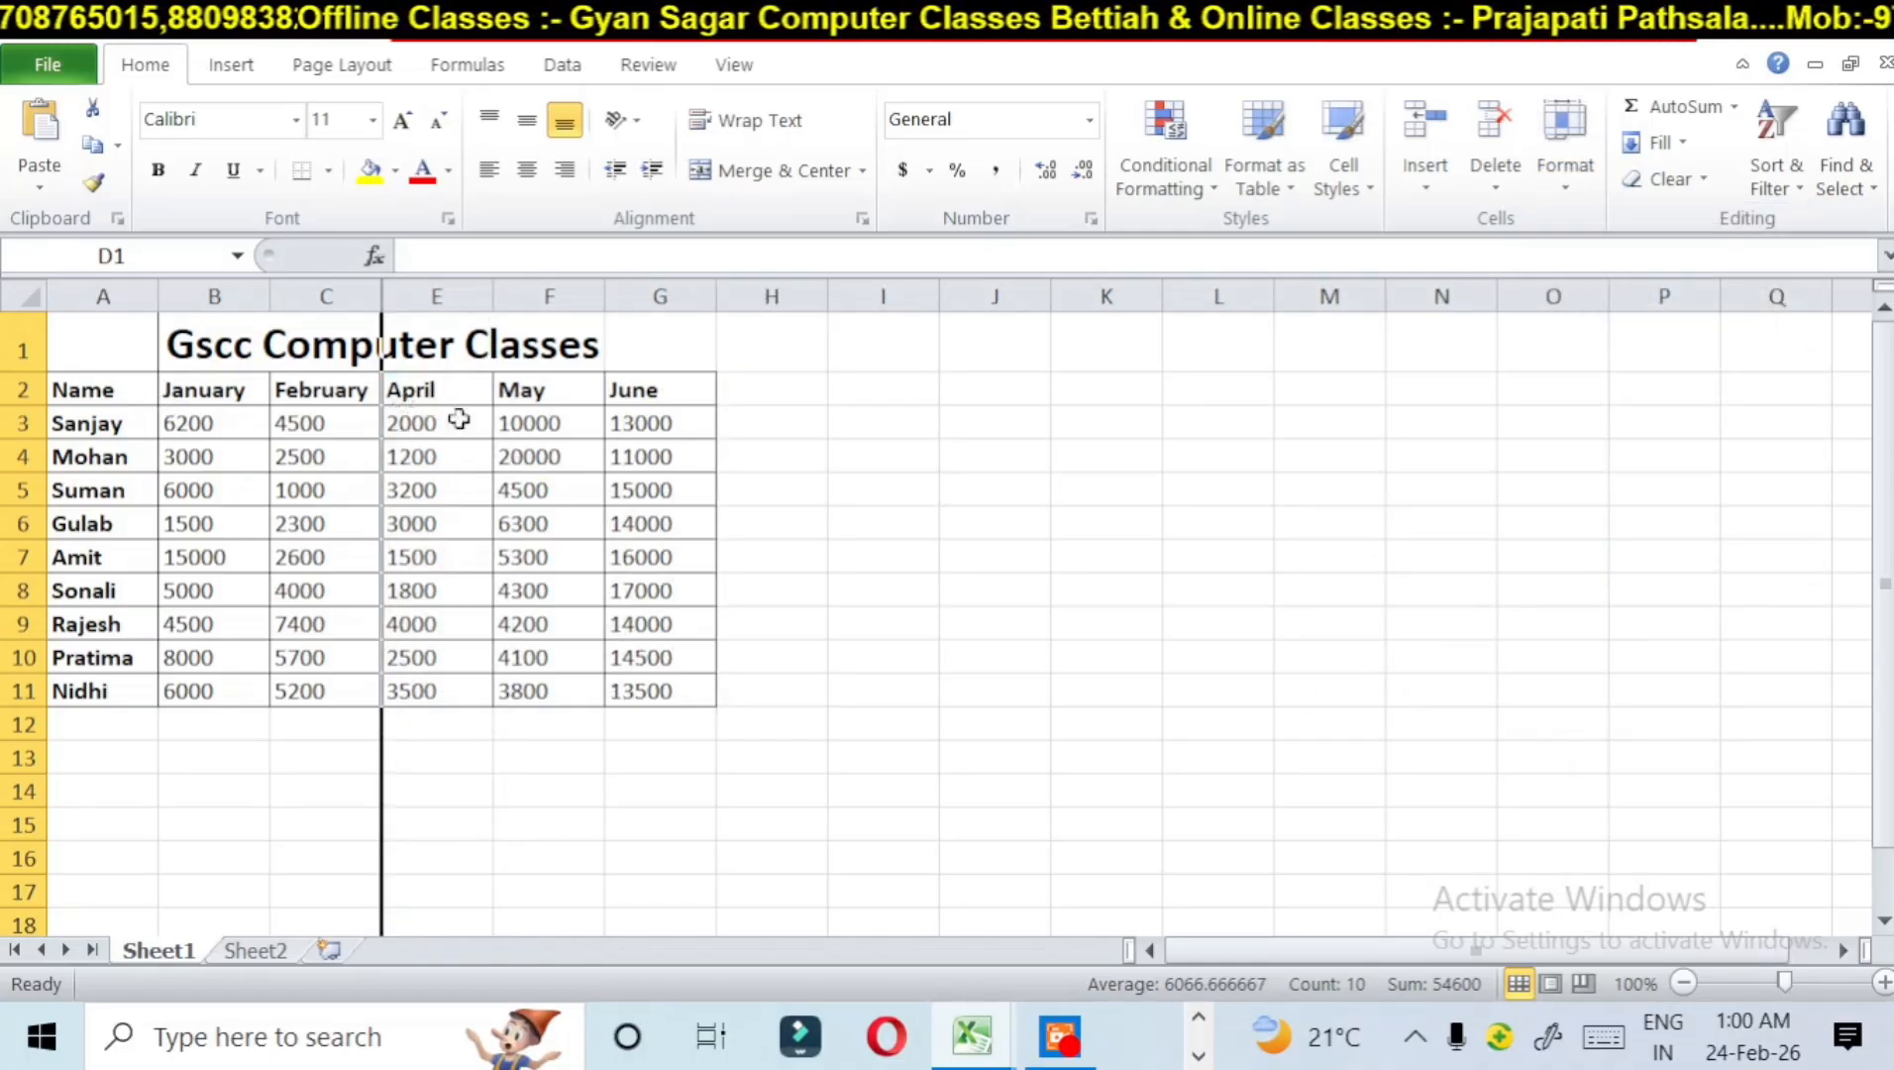
Step: Hide row 6 of the table on Sheet1
{"action": "scroll", "coordinate": [1124, 601], "scroll_direction": "up", "scroll_amount": 2}
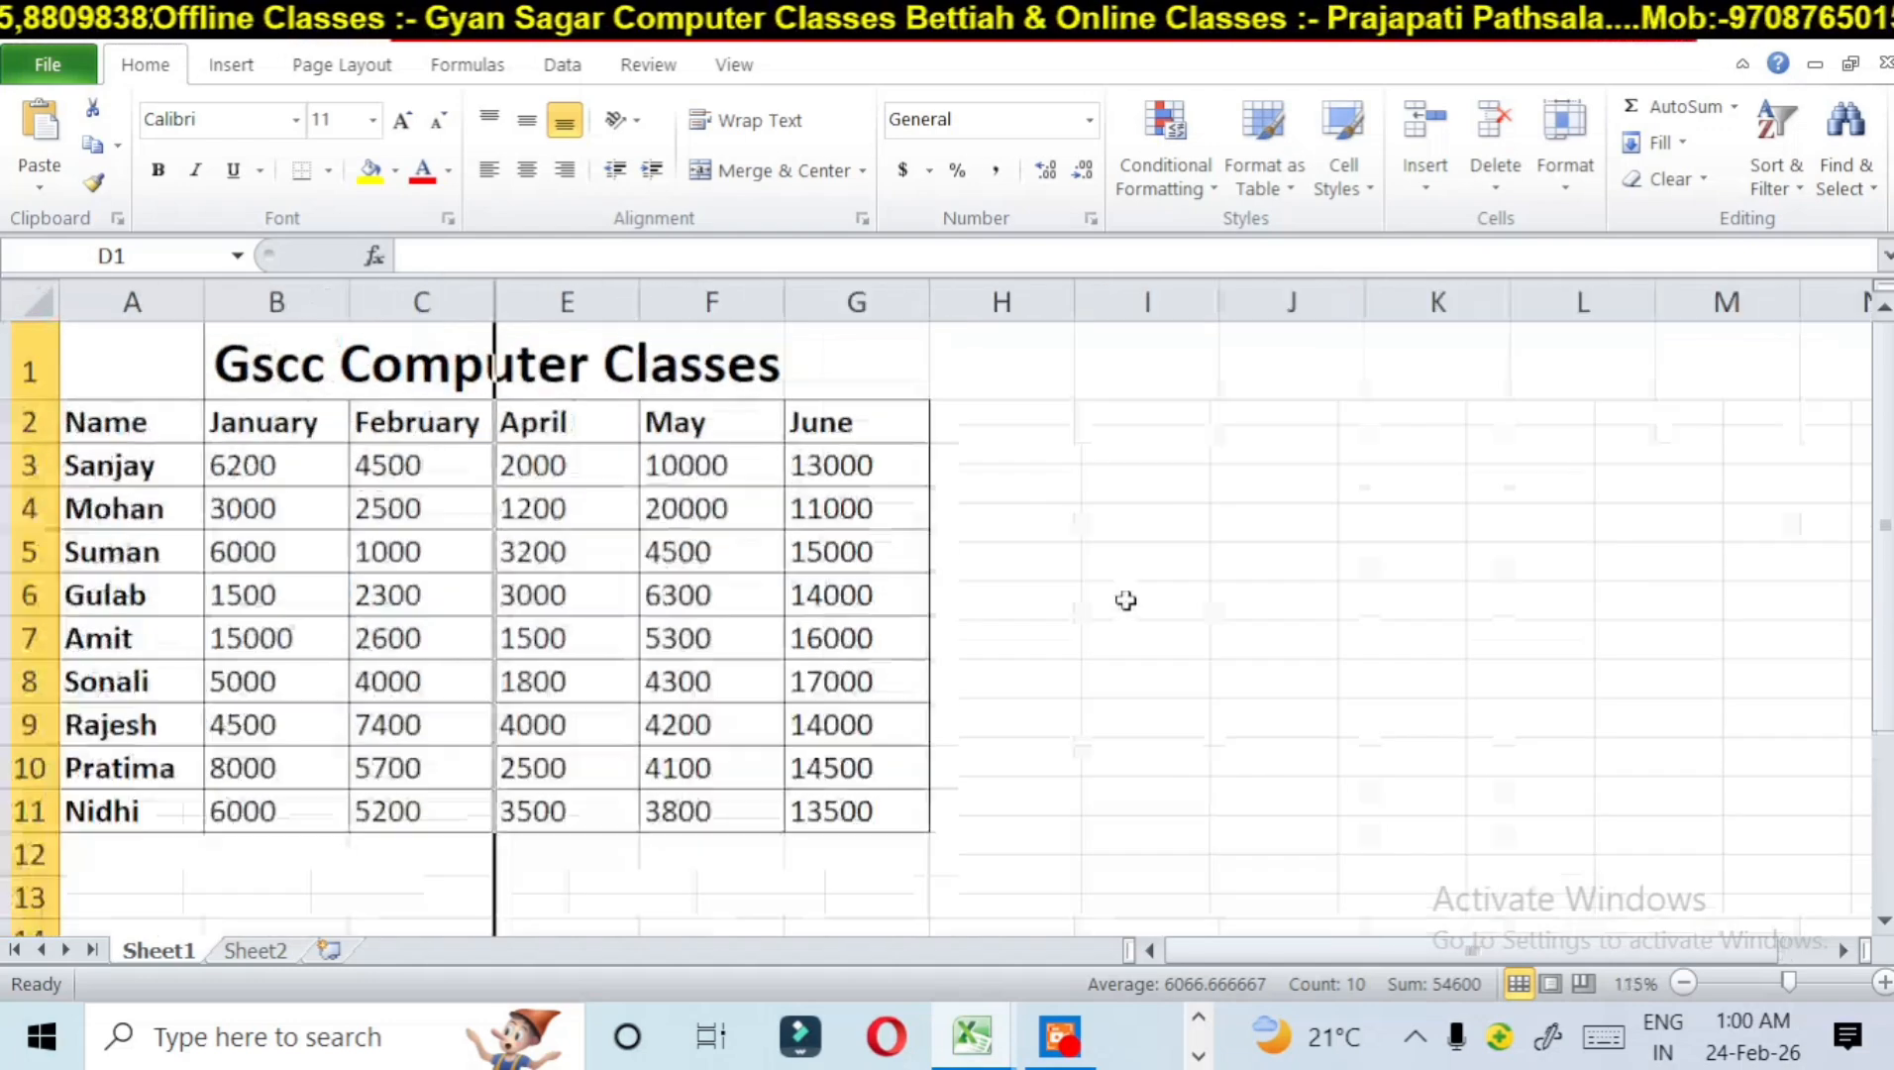
{"action": "scroll", "coordinate": [1126, 600], "scroll_direction": "up", "scroll_amount": 1}
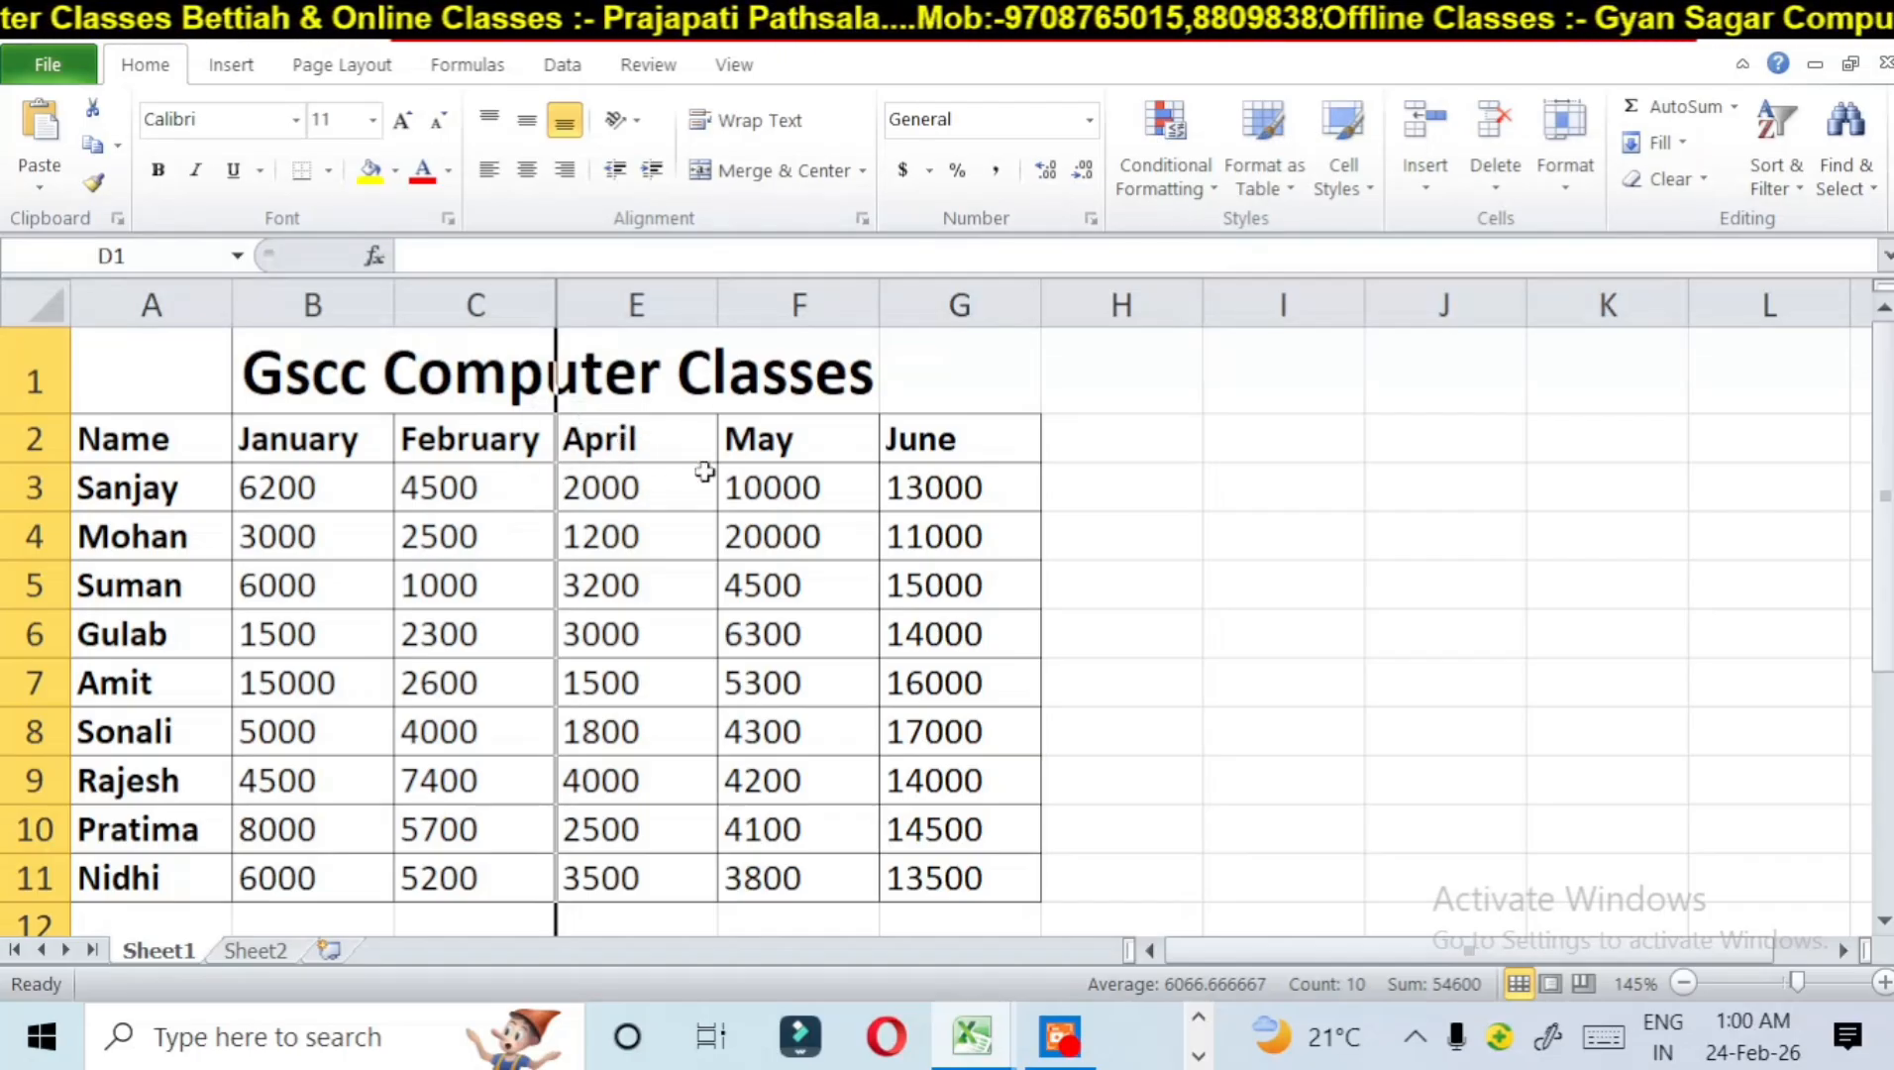
{"action": "left_click", "coordinate": [23, 636]}
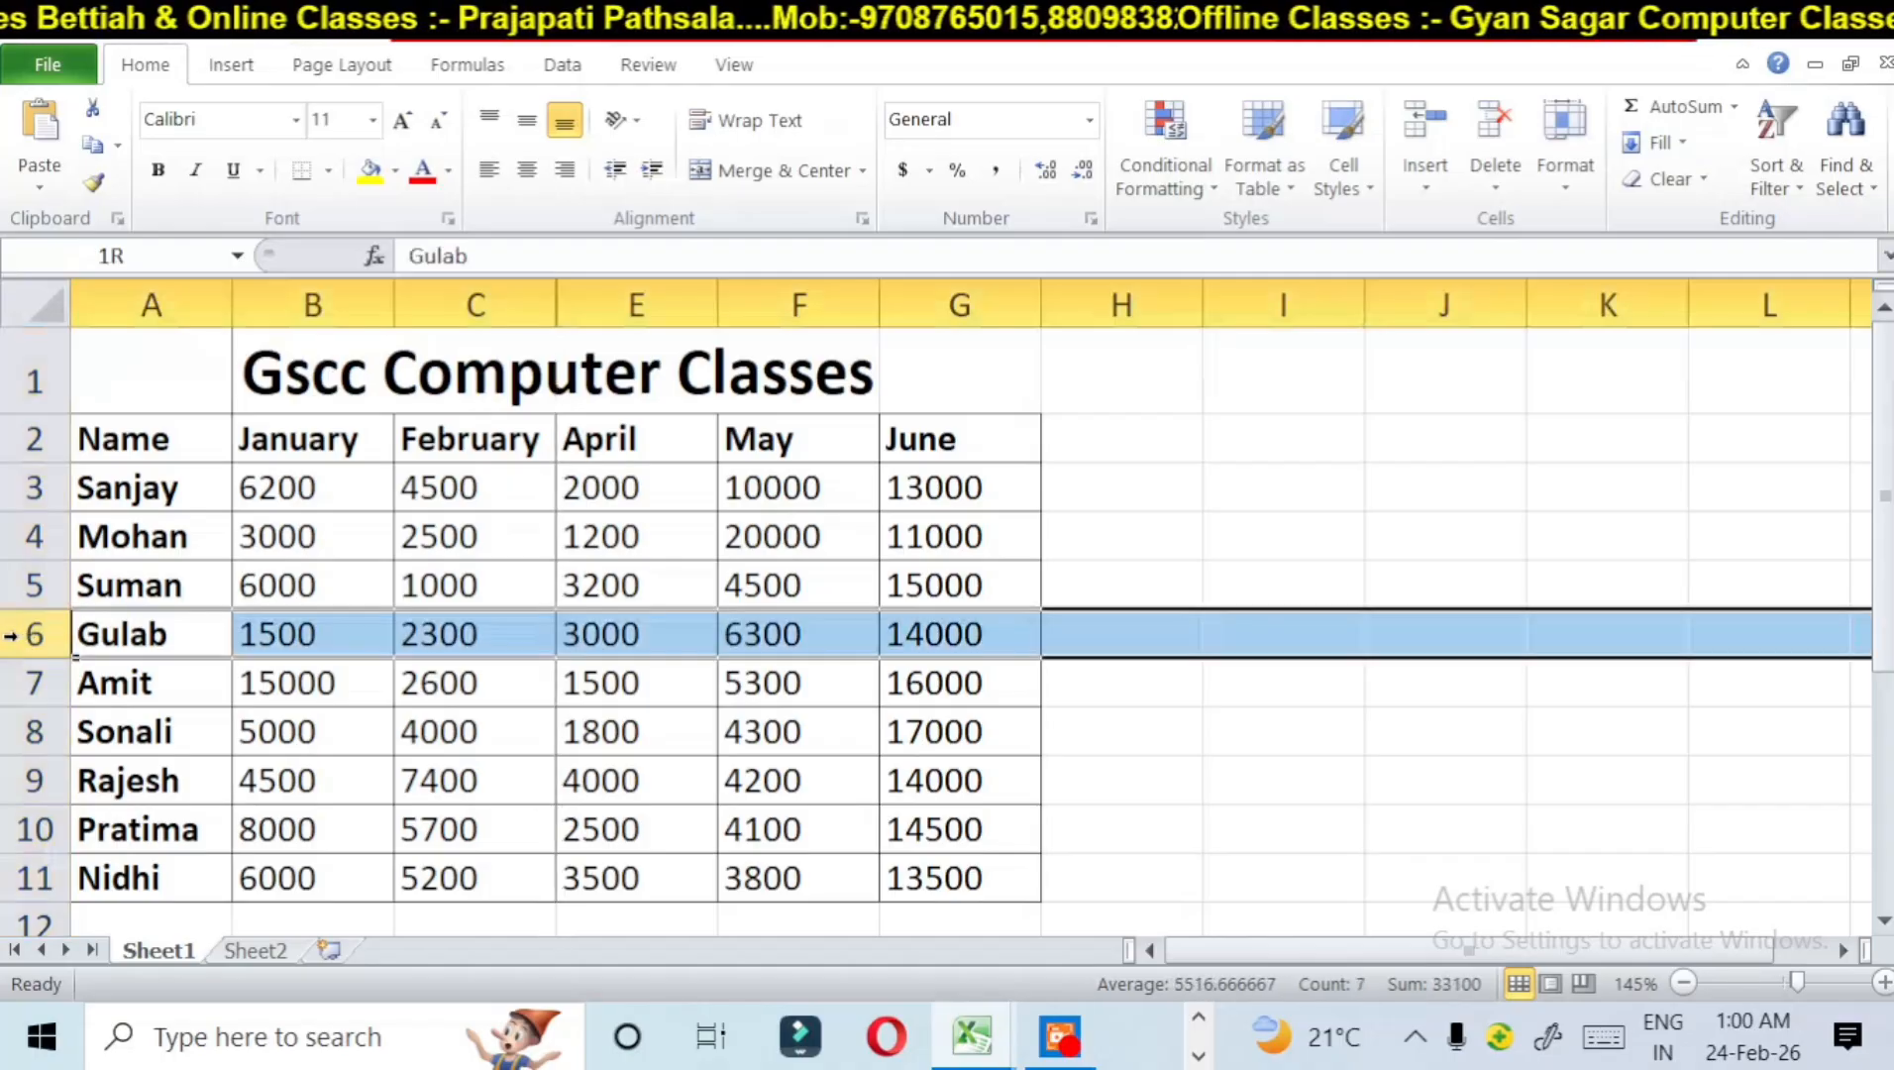
{"action": "left_click", "coordinate": [1558, 183]}
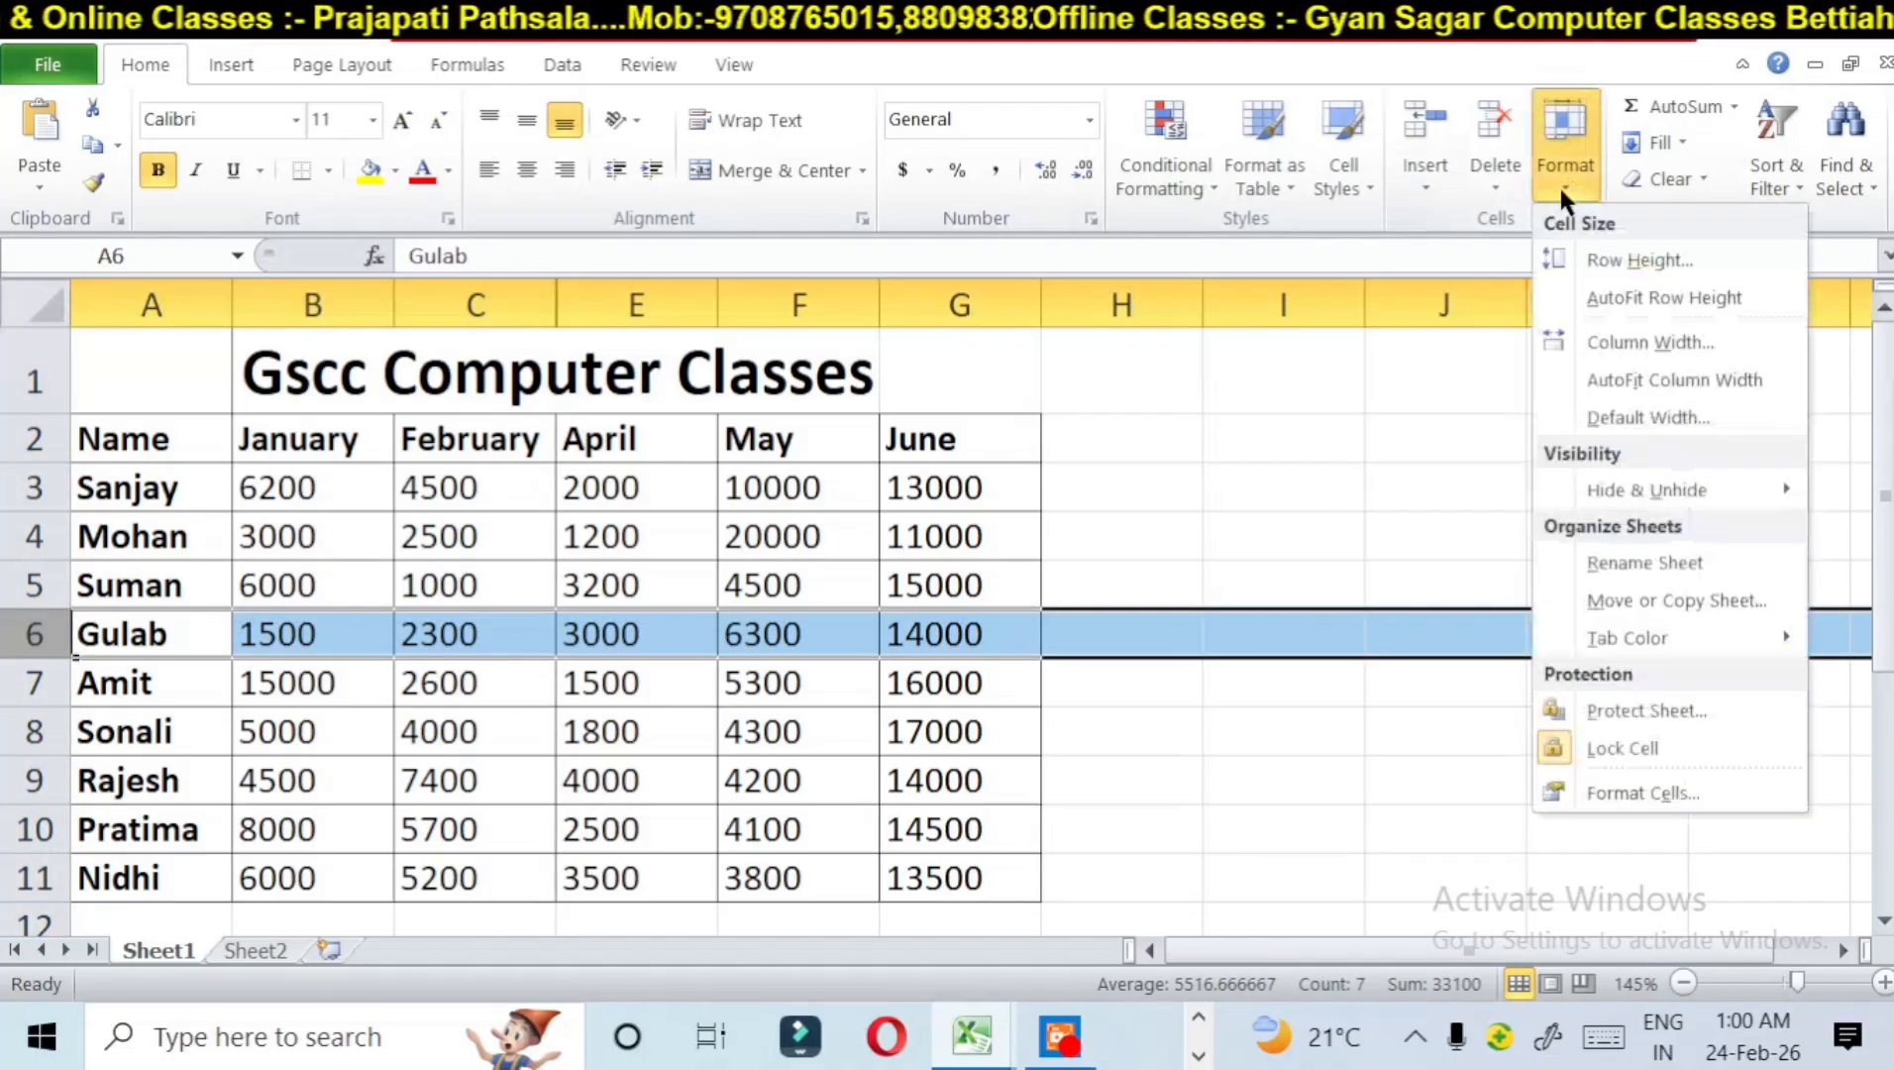
{"action": "mouse_move", "coordinate": [1595, 489]}
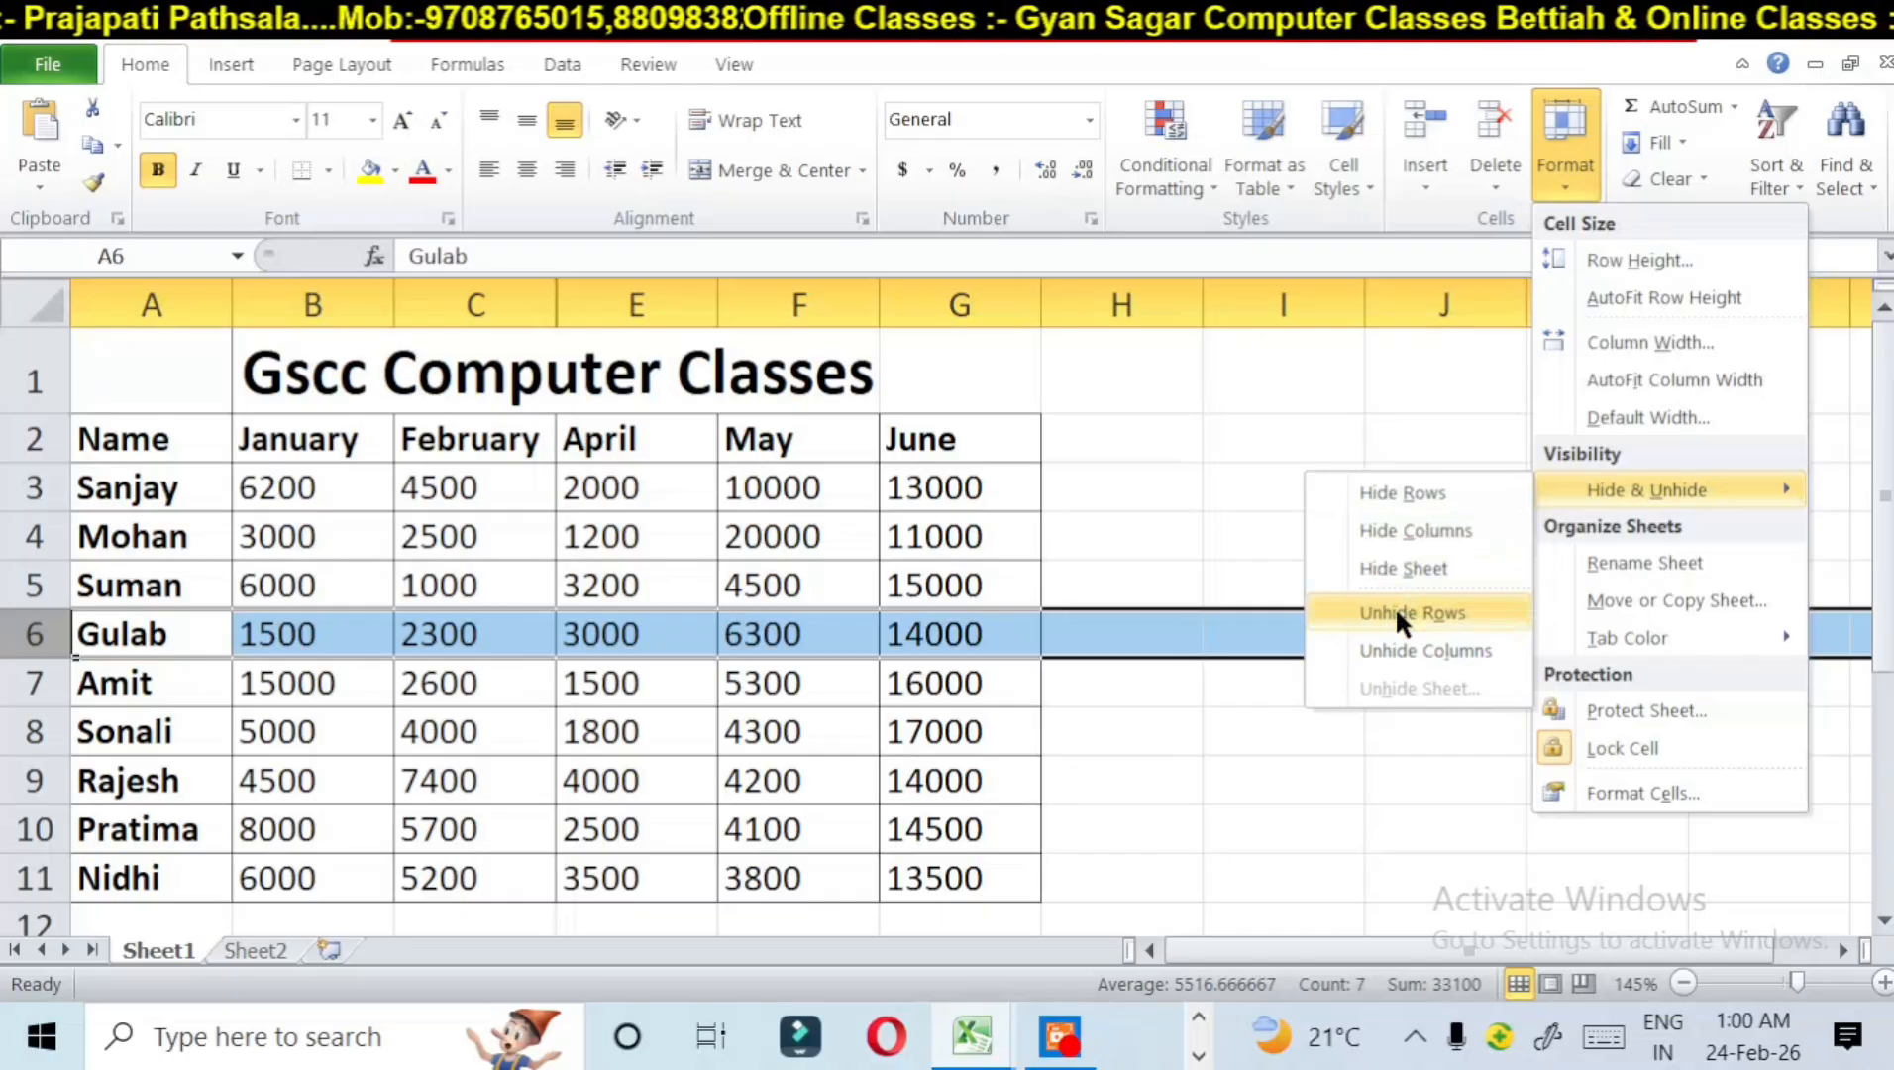
{"action": "left_click", "coordinate": [1403, 496]}
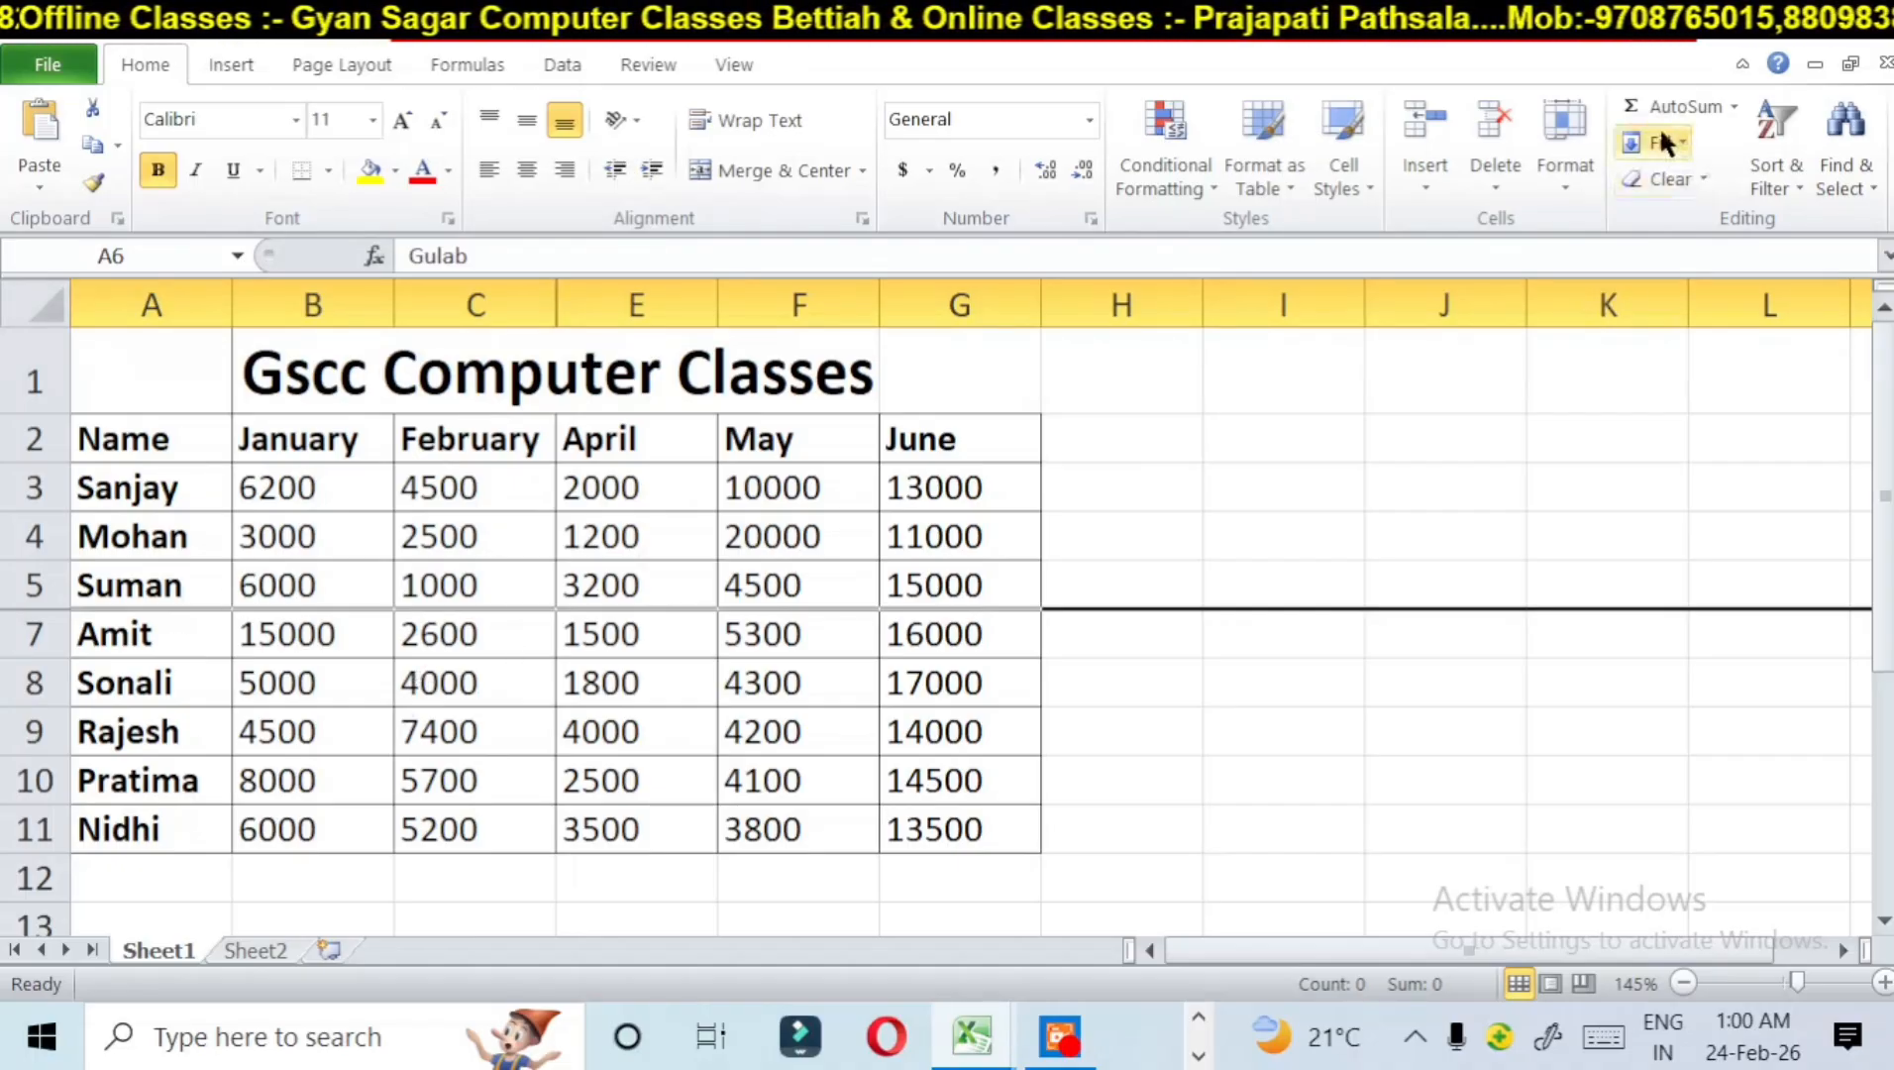
Step: Unhide the March column D and the hidden row 6 on Sheet1
{"action": "left_click", "coordinate": [1545, 166]}
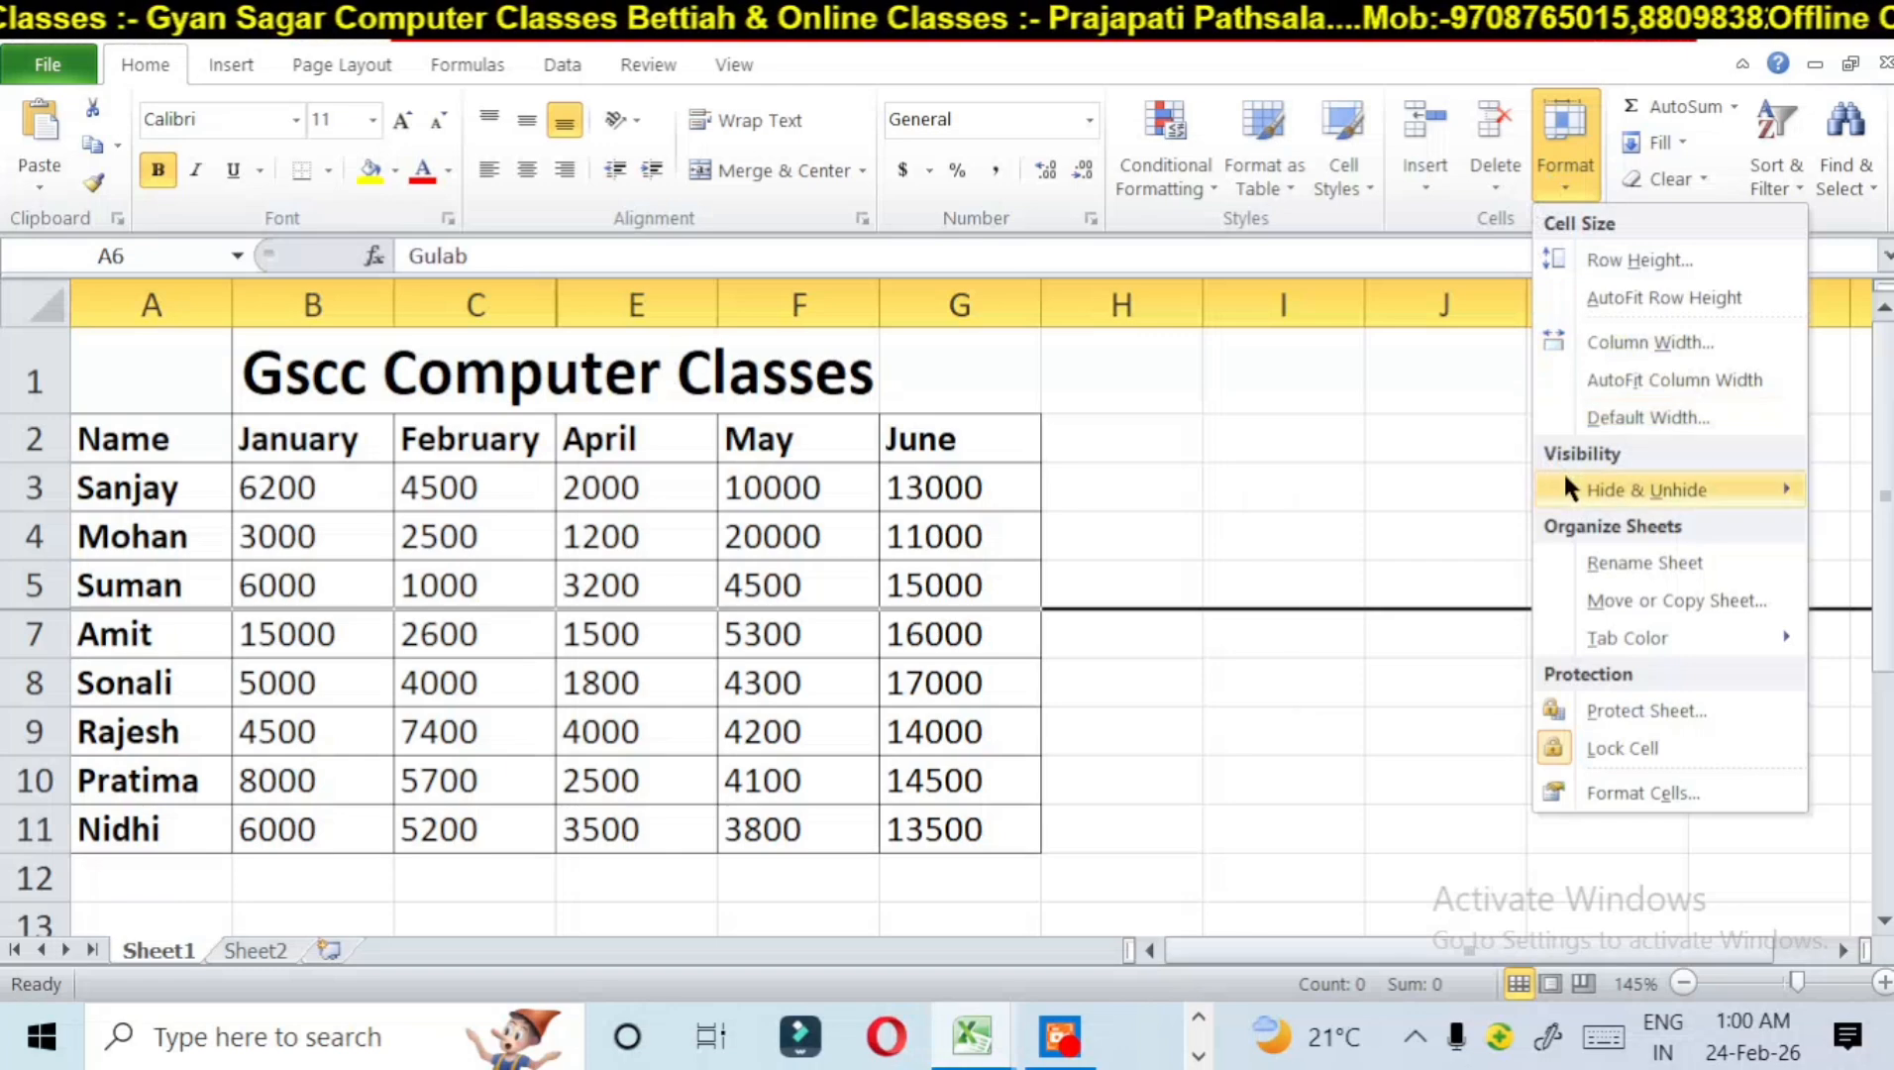
{"action": "mouse_move", "coordinate": [1567, 478]}
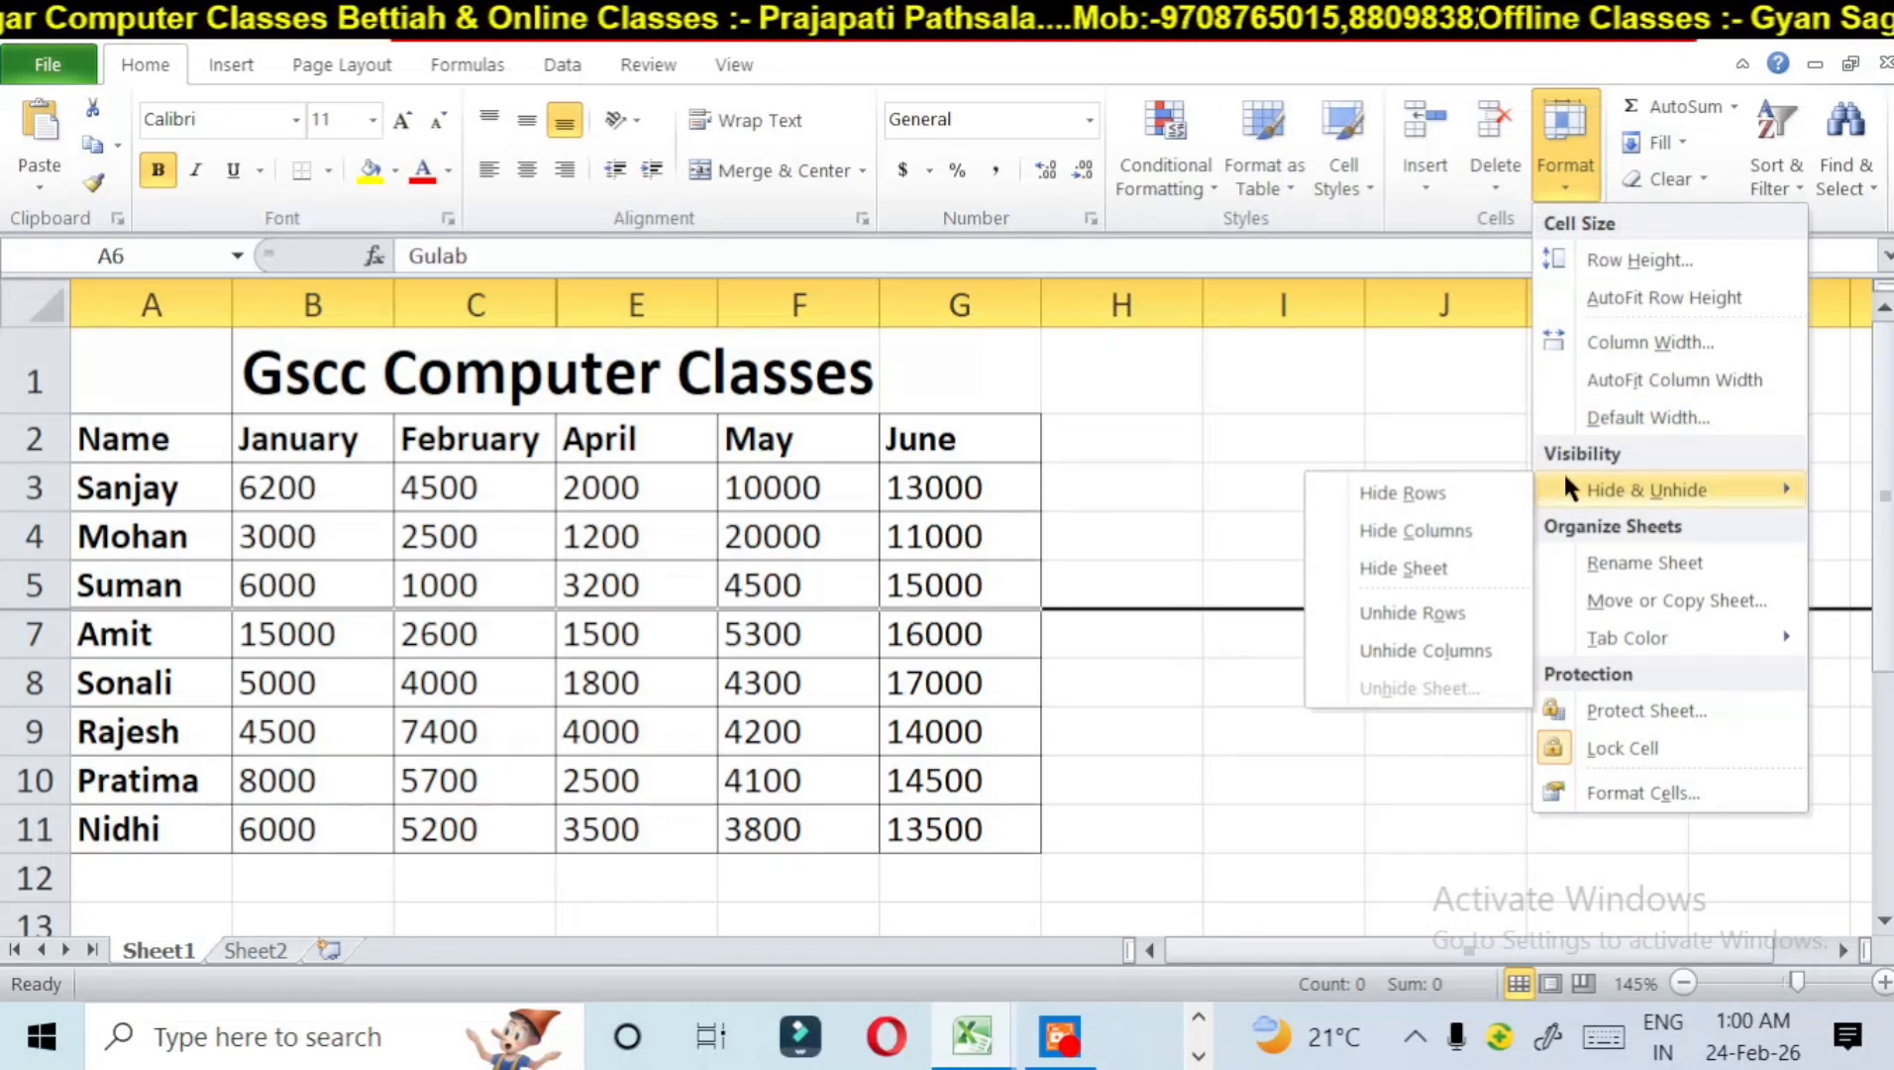
{"action": "left_click", "coordinate": [1453, 646]}
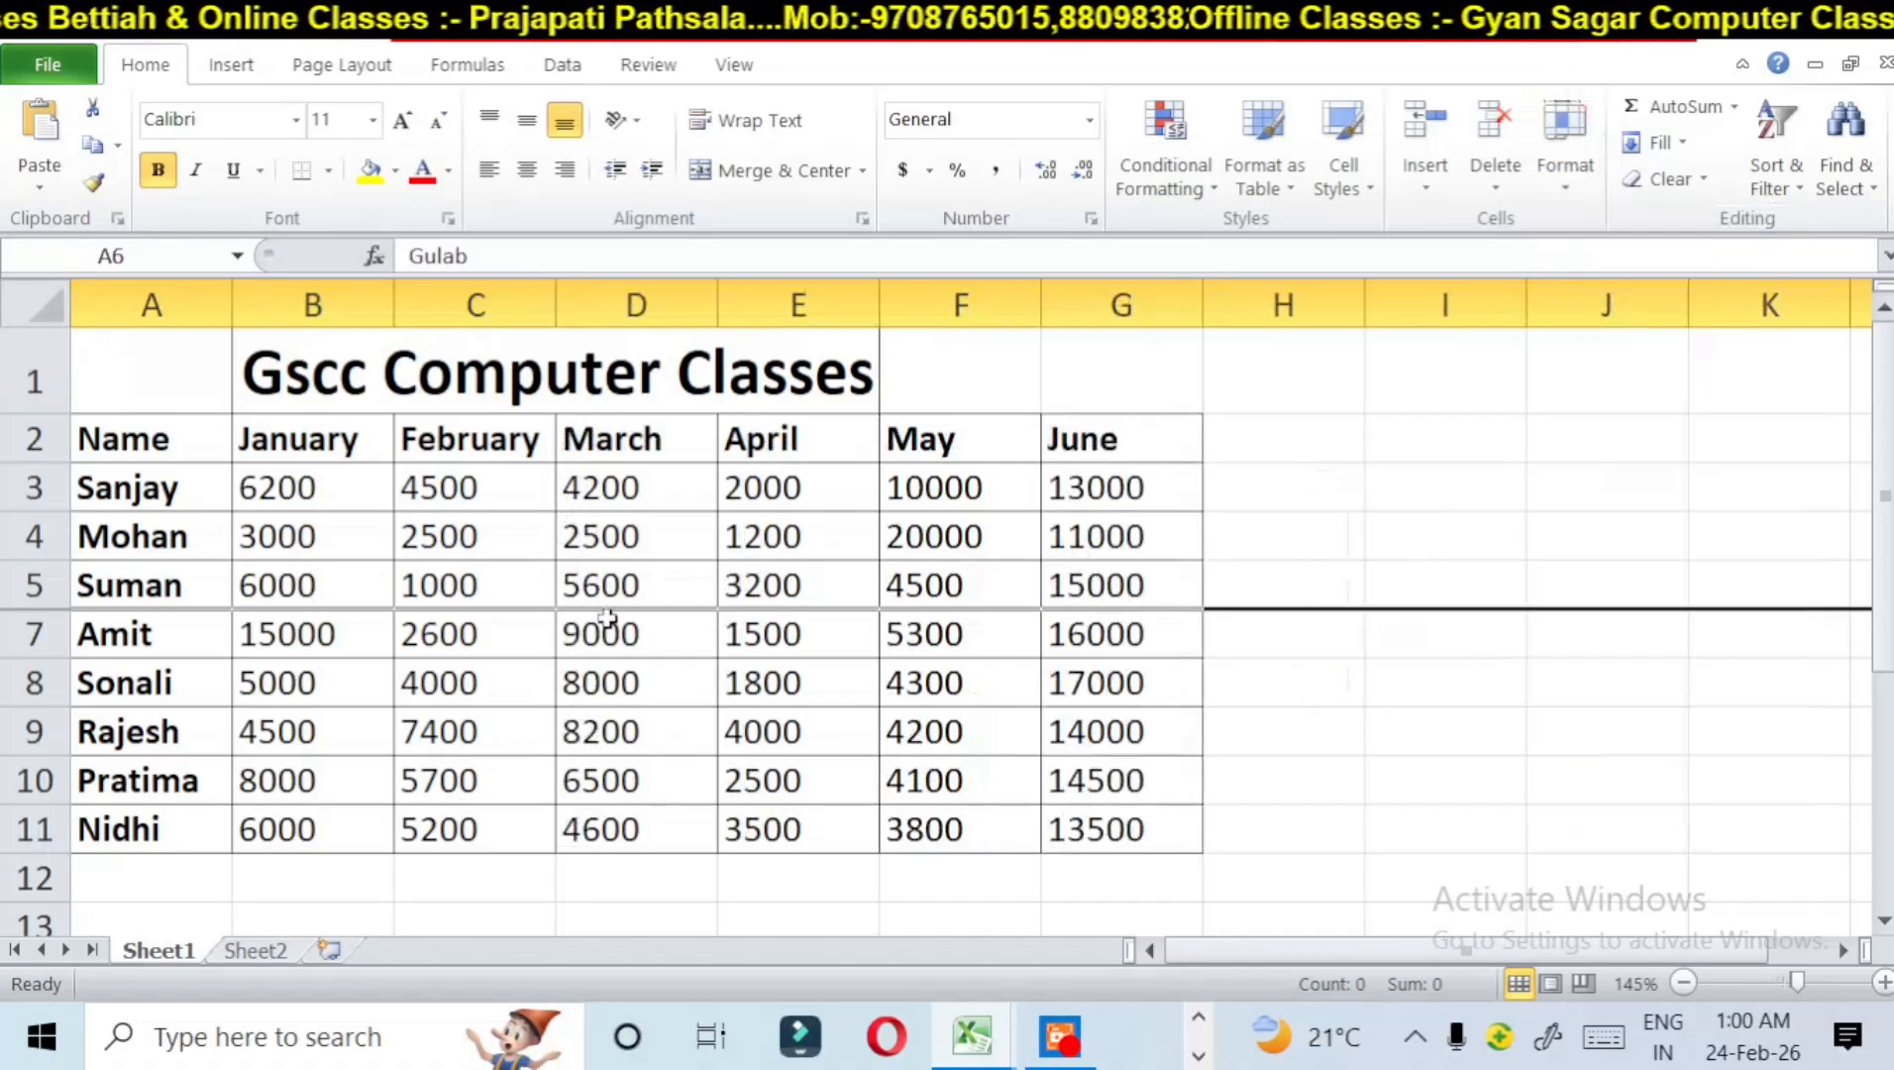
{"action": "left_click", "coordinate": [1557, 184]}
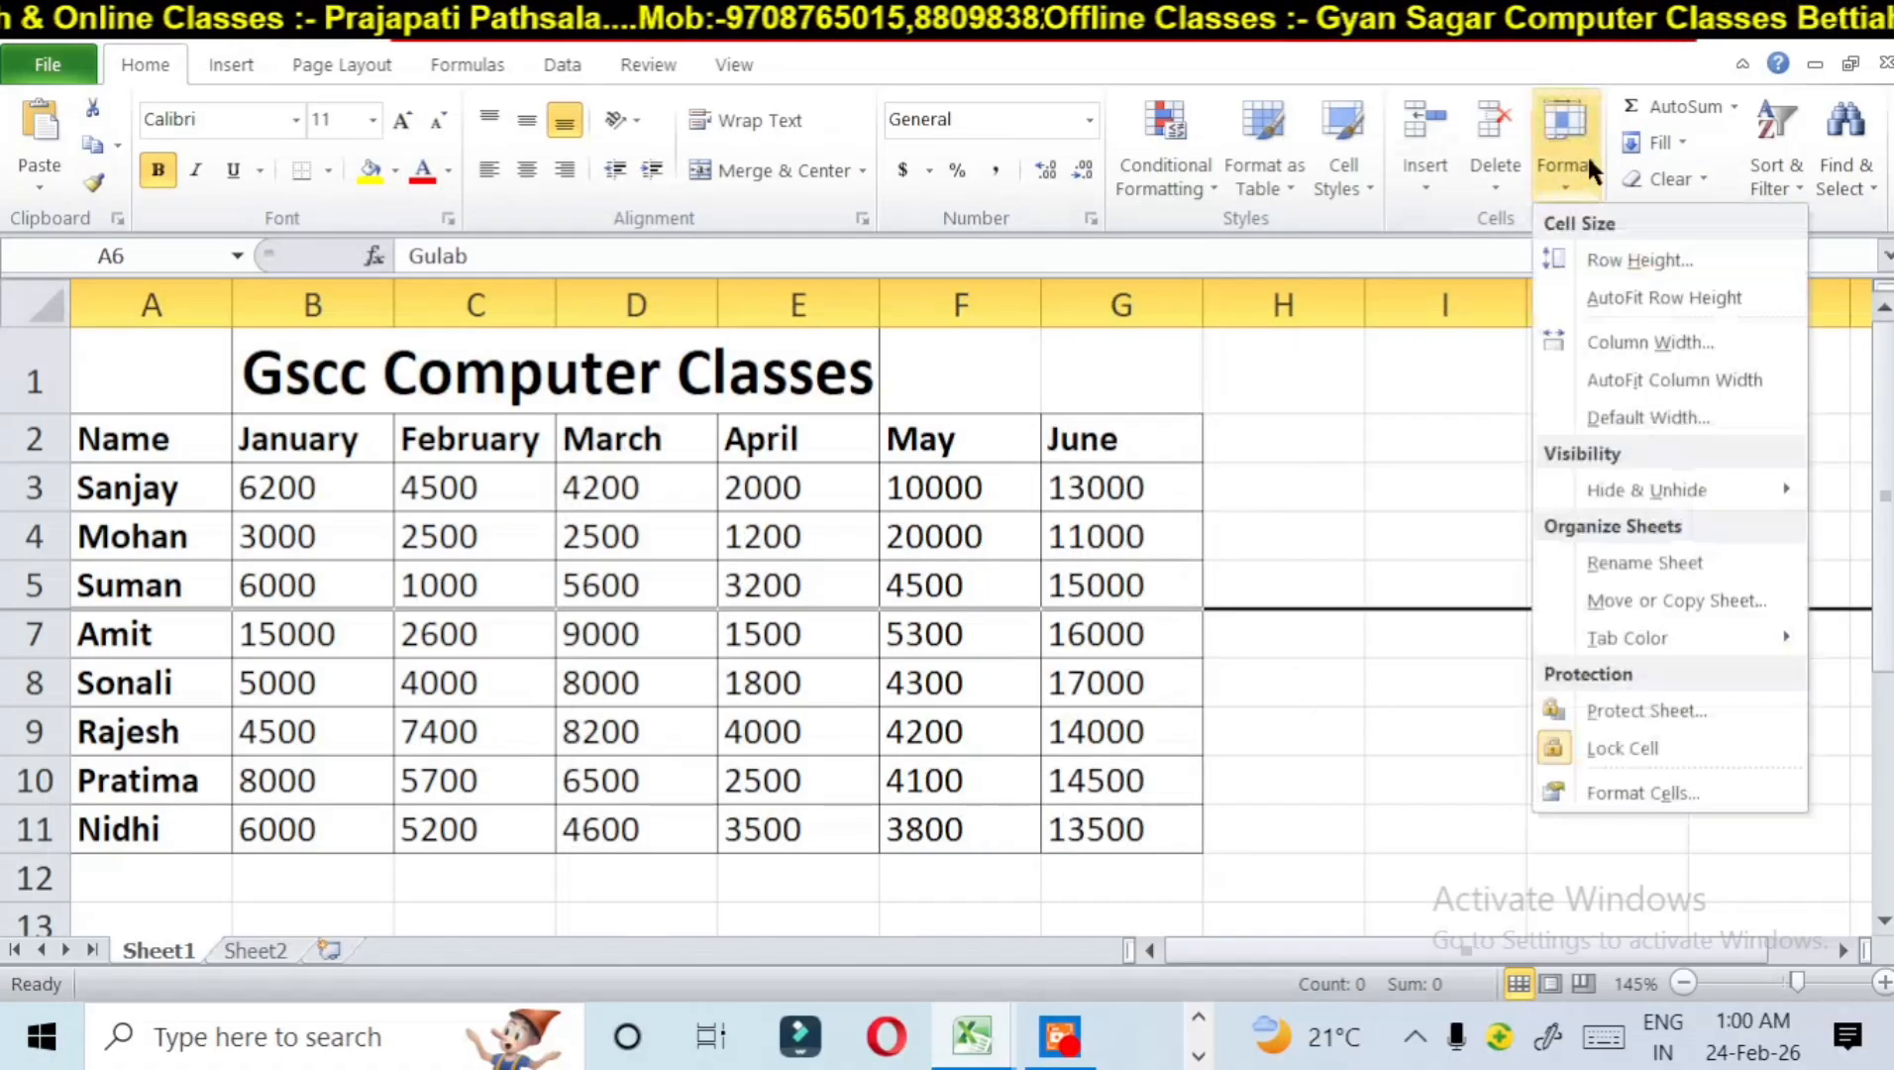
{"action": "mouse_move", "coordinate": [1636, 490]}
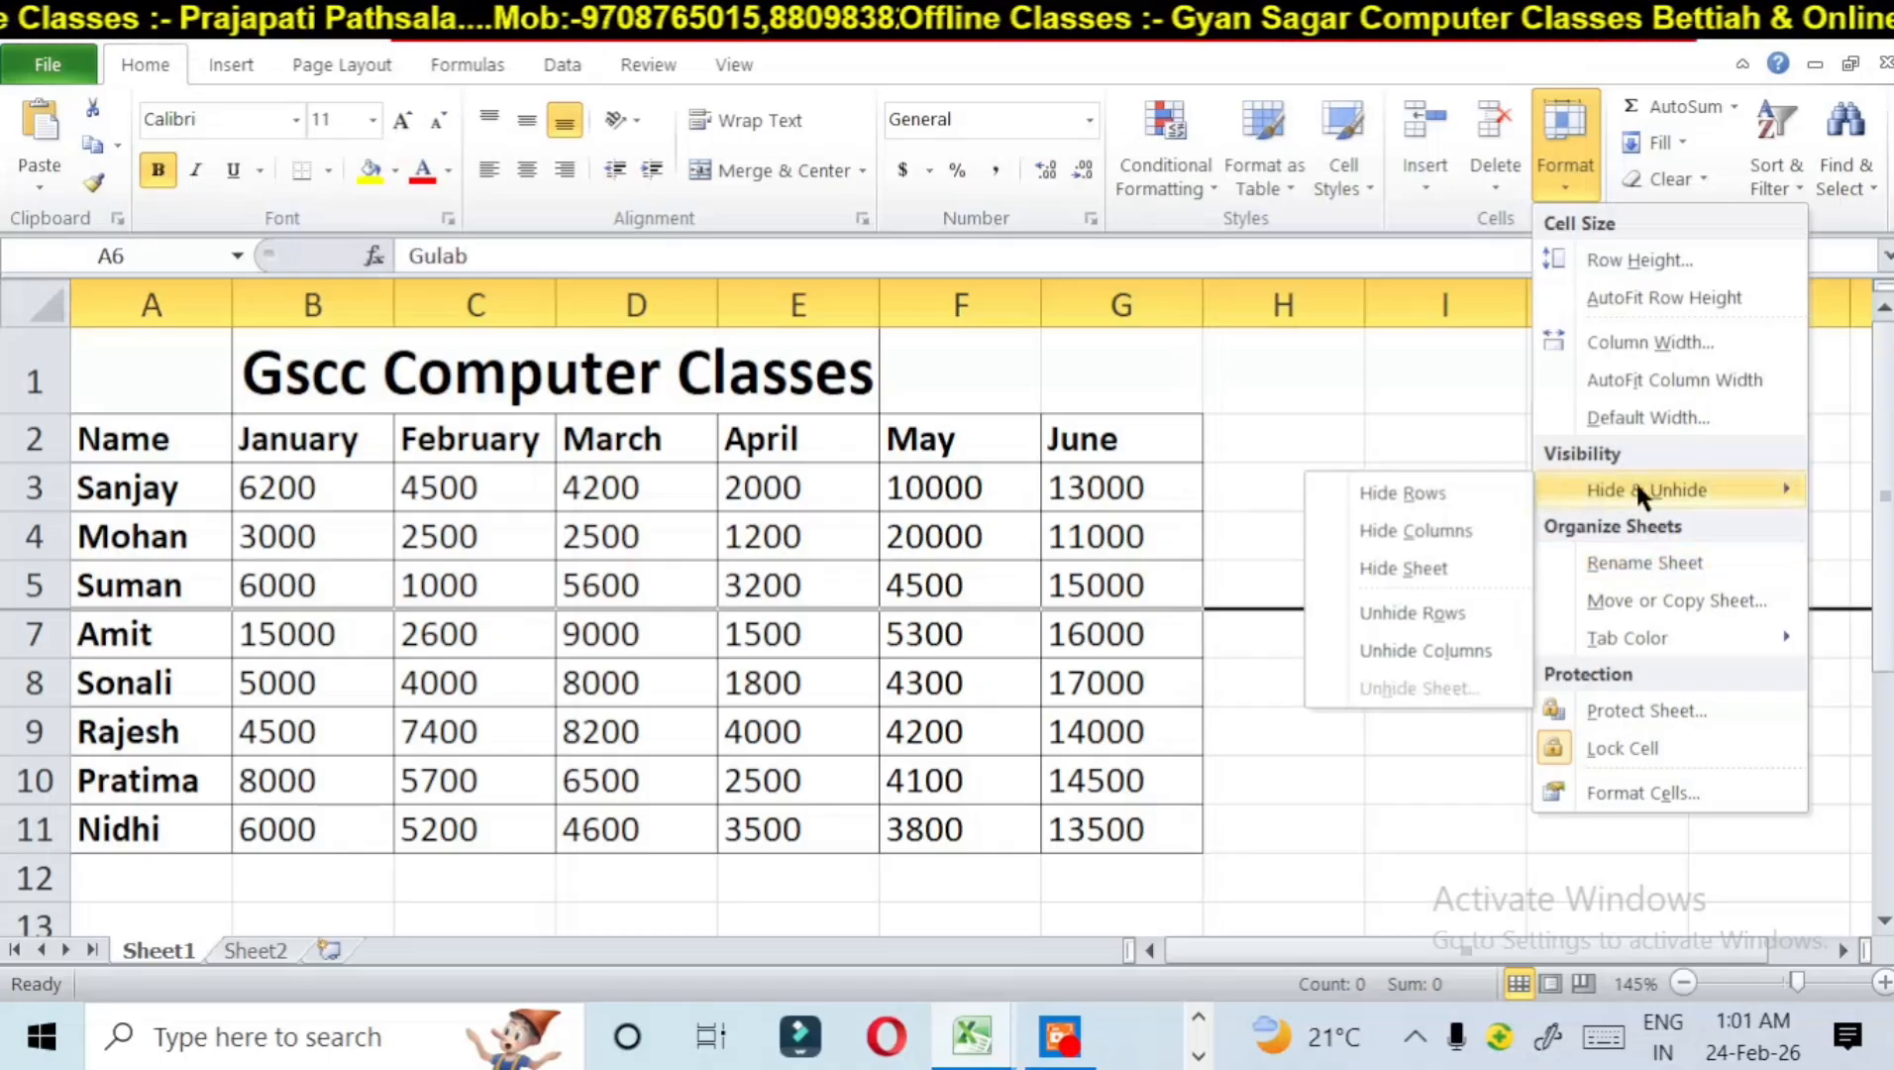
{"action": "left_click", "coordinate": [1427, 612]}
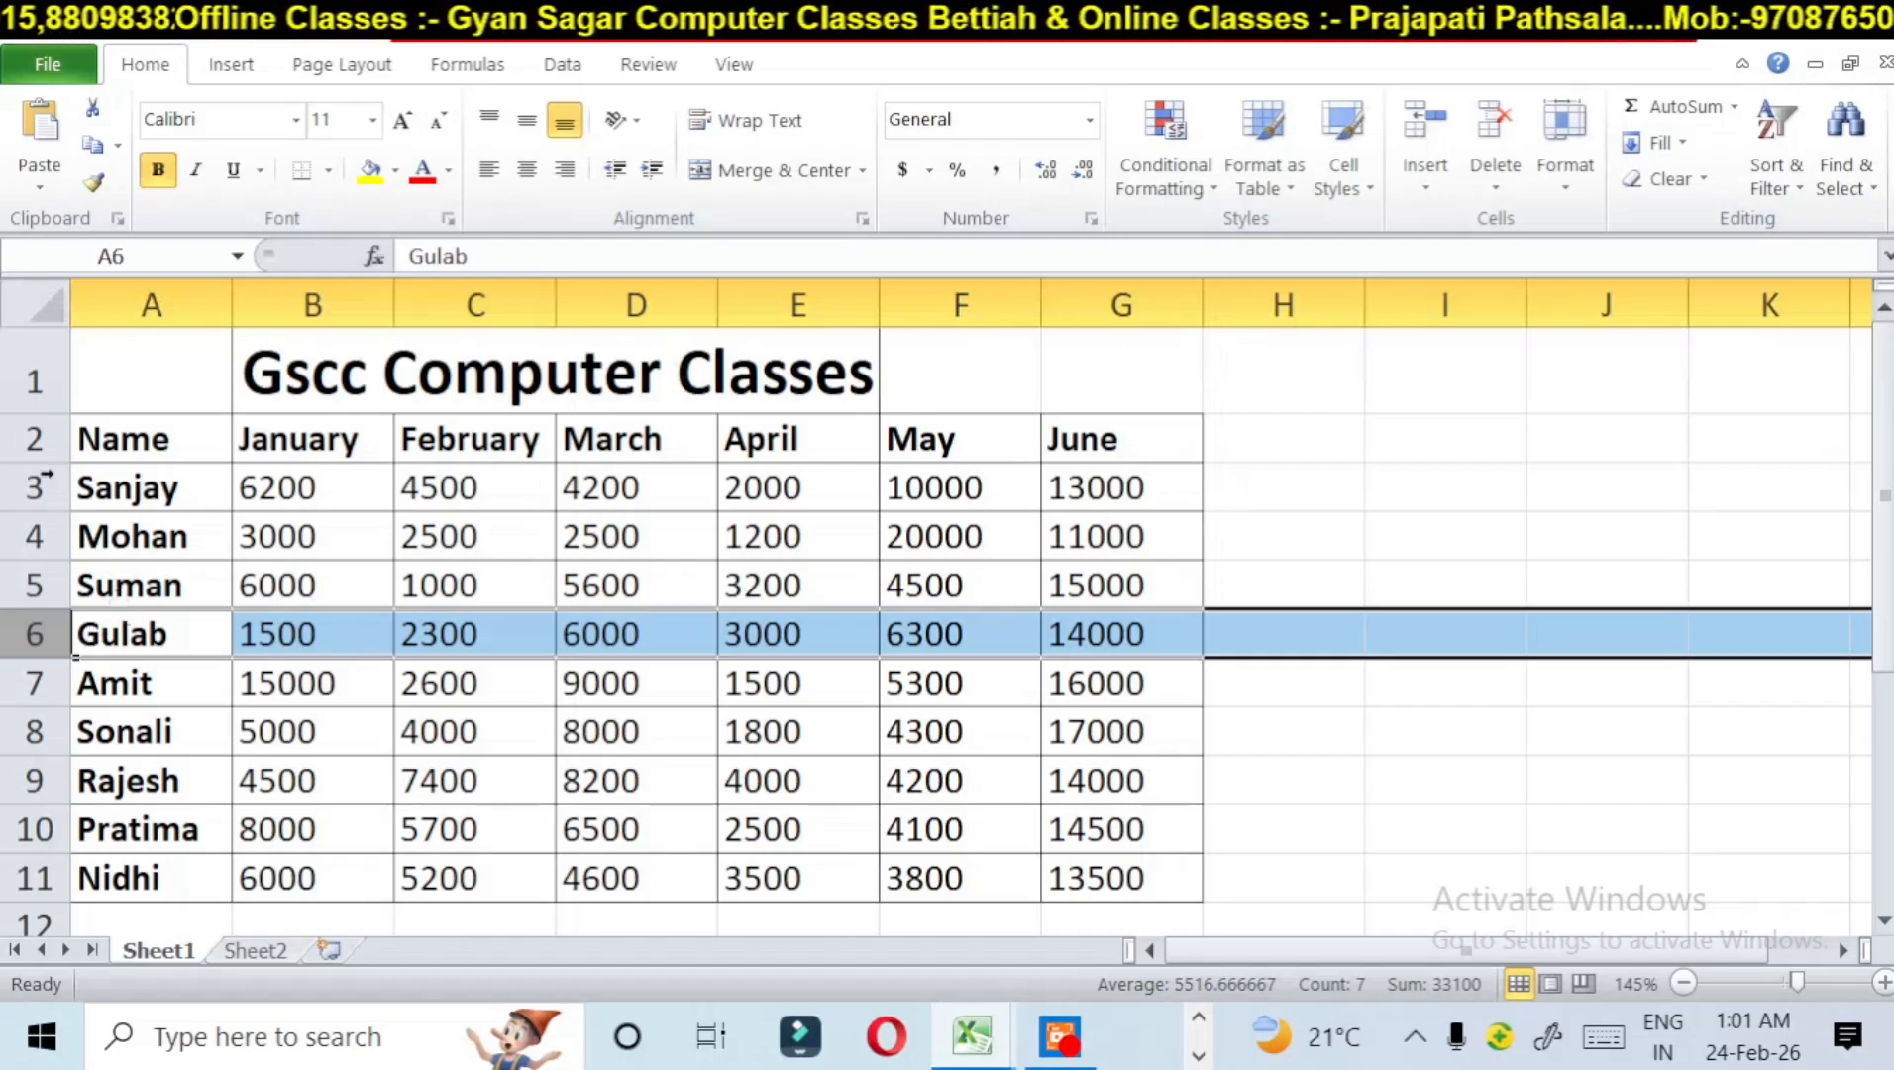
Step: Go to Sheet2 and hide that whole sheet
{"action": "left_click", "coordinate": [259, 949]}
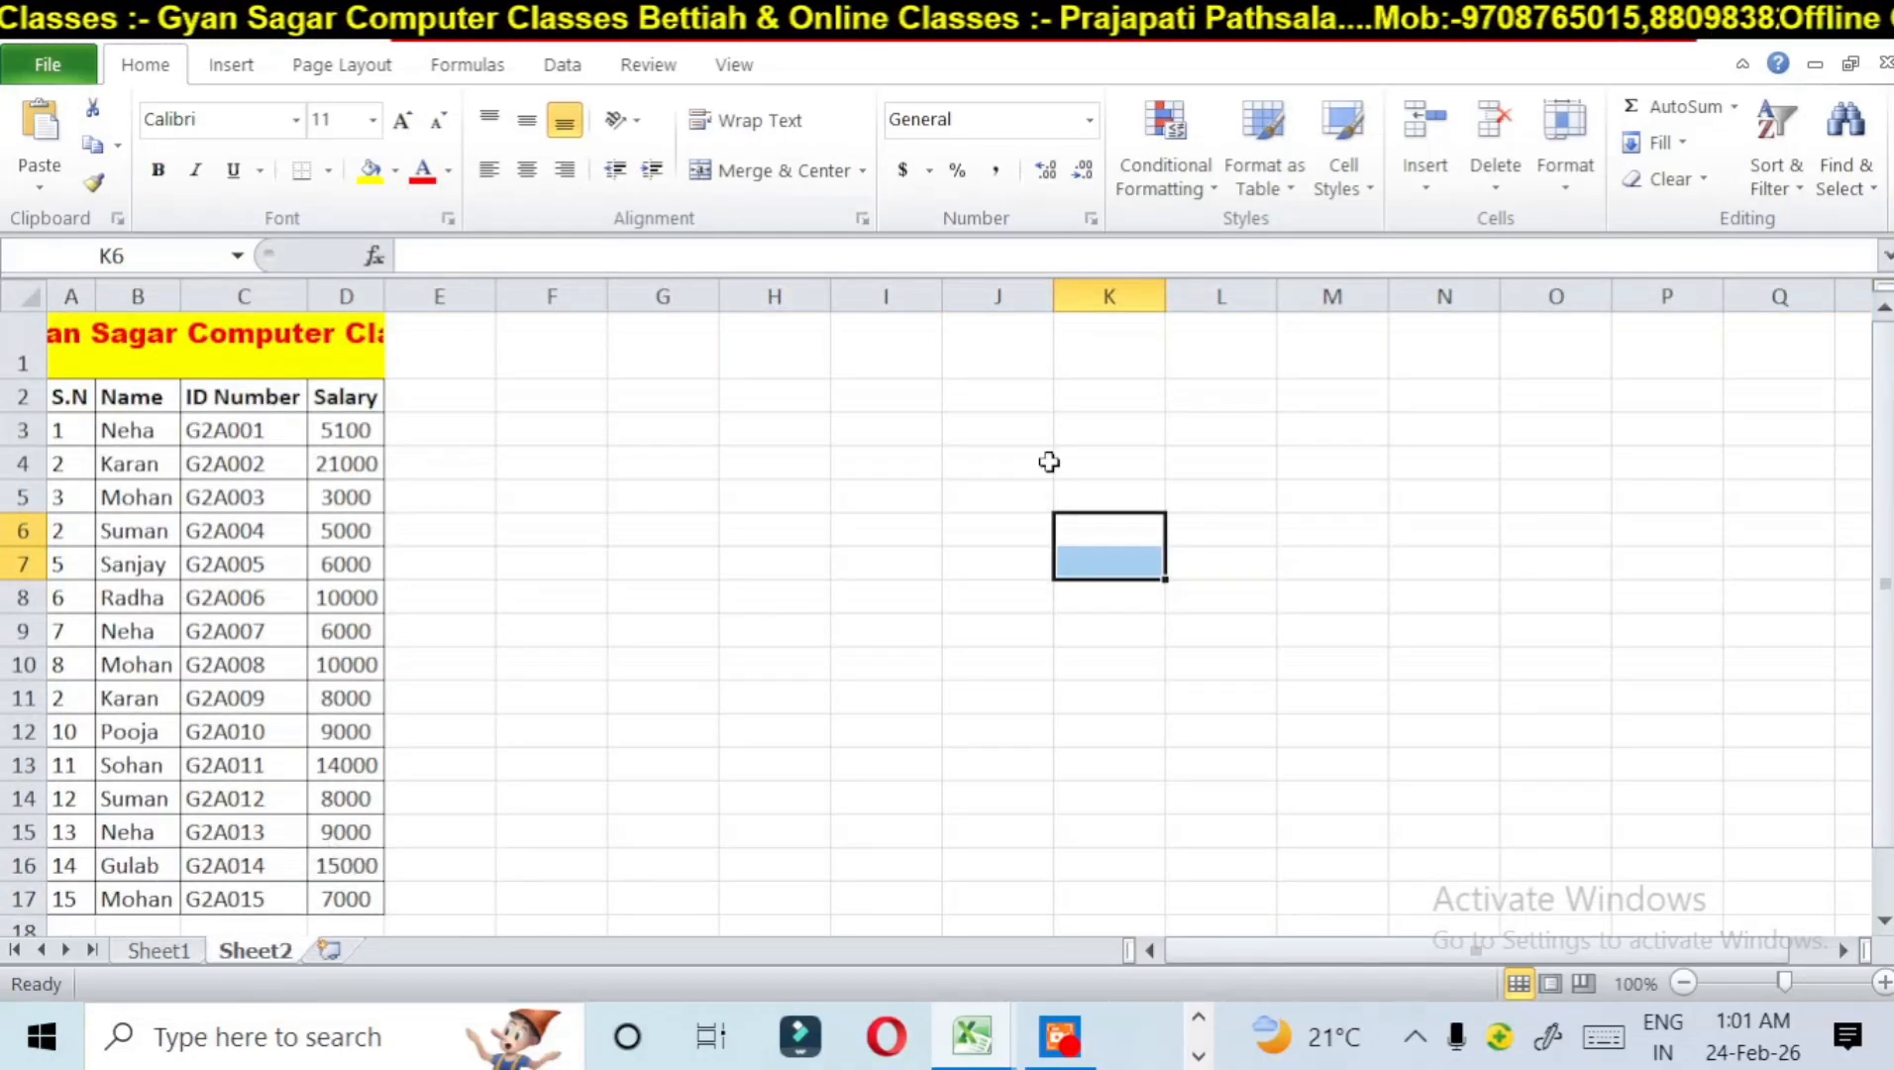
{"action": "left_click", "coordinate": [1550, 173]}
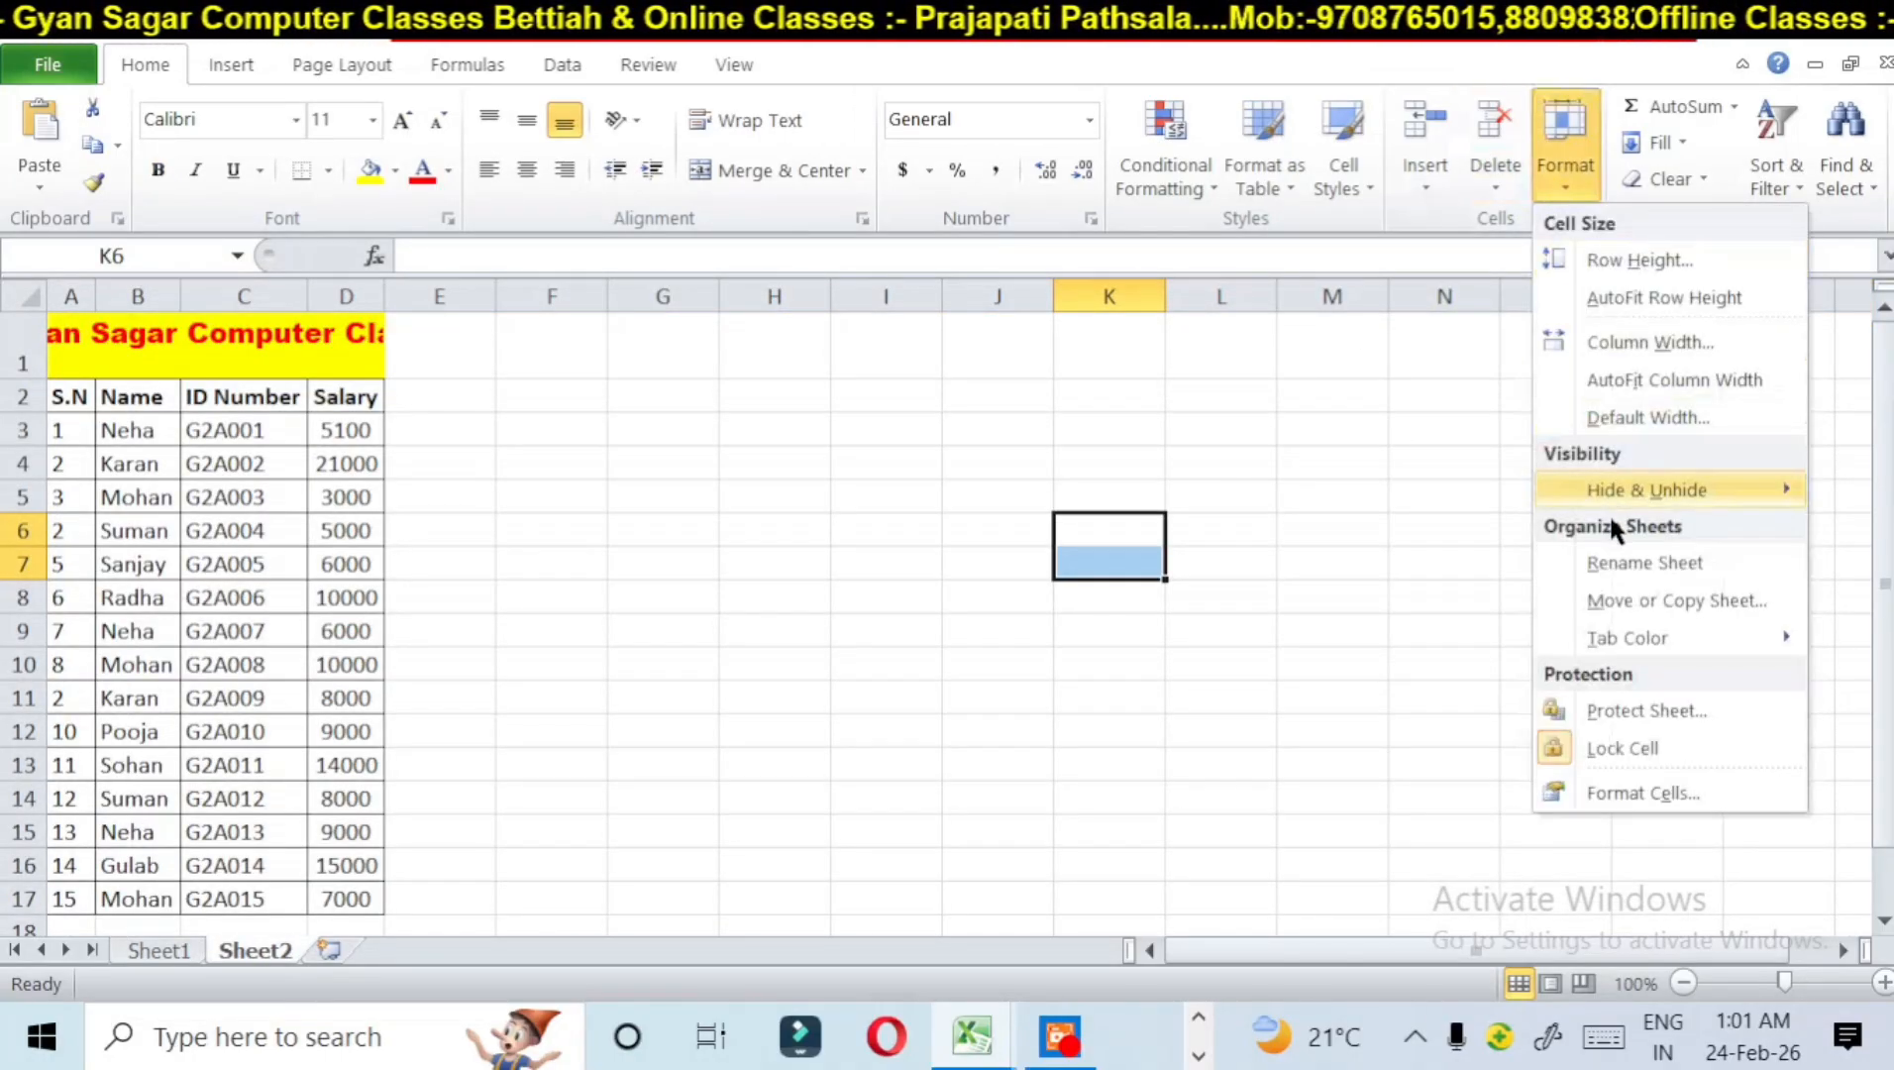
{"action": "mouse_move", "coordinate": [1609, 492]}
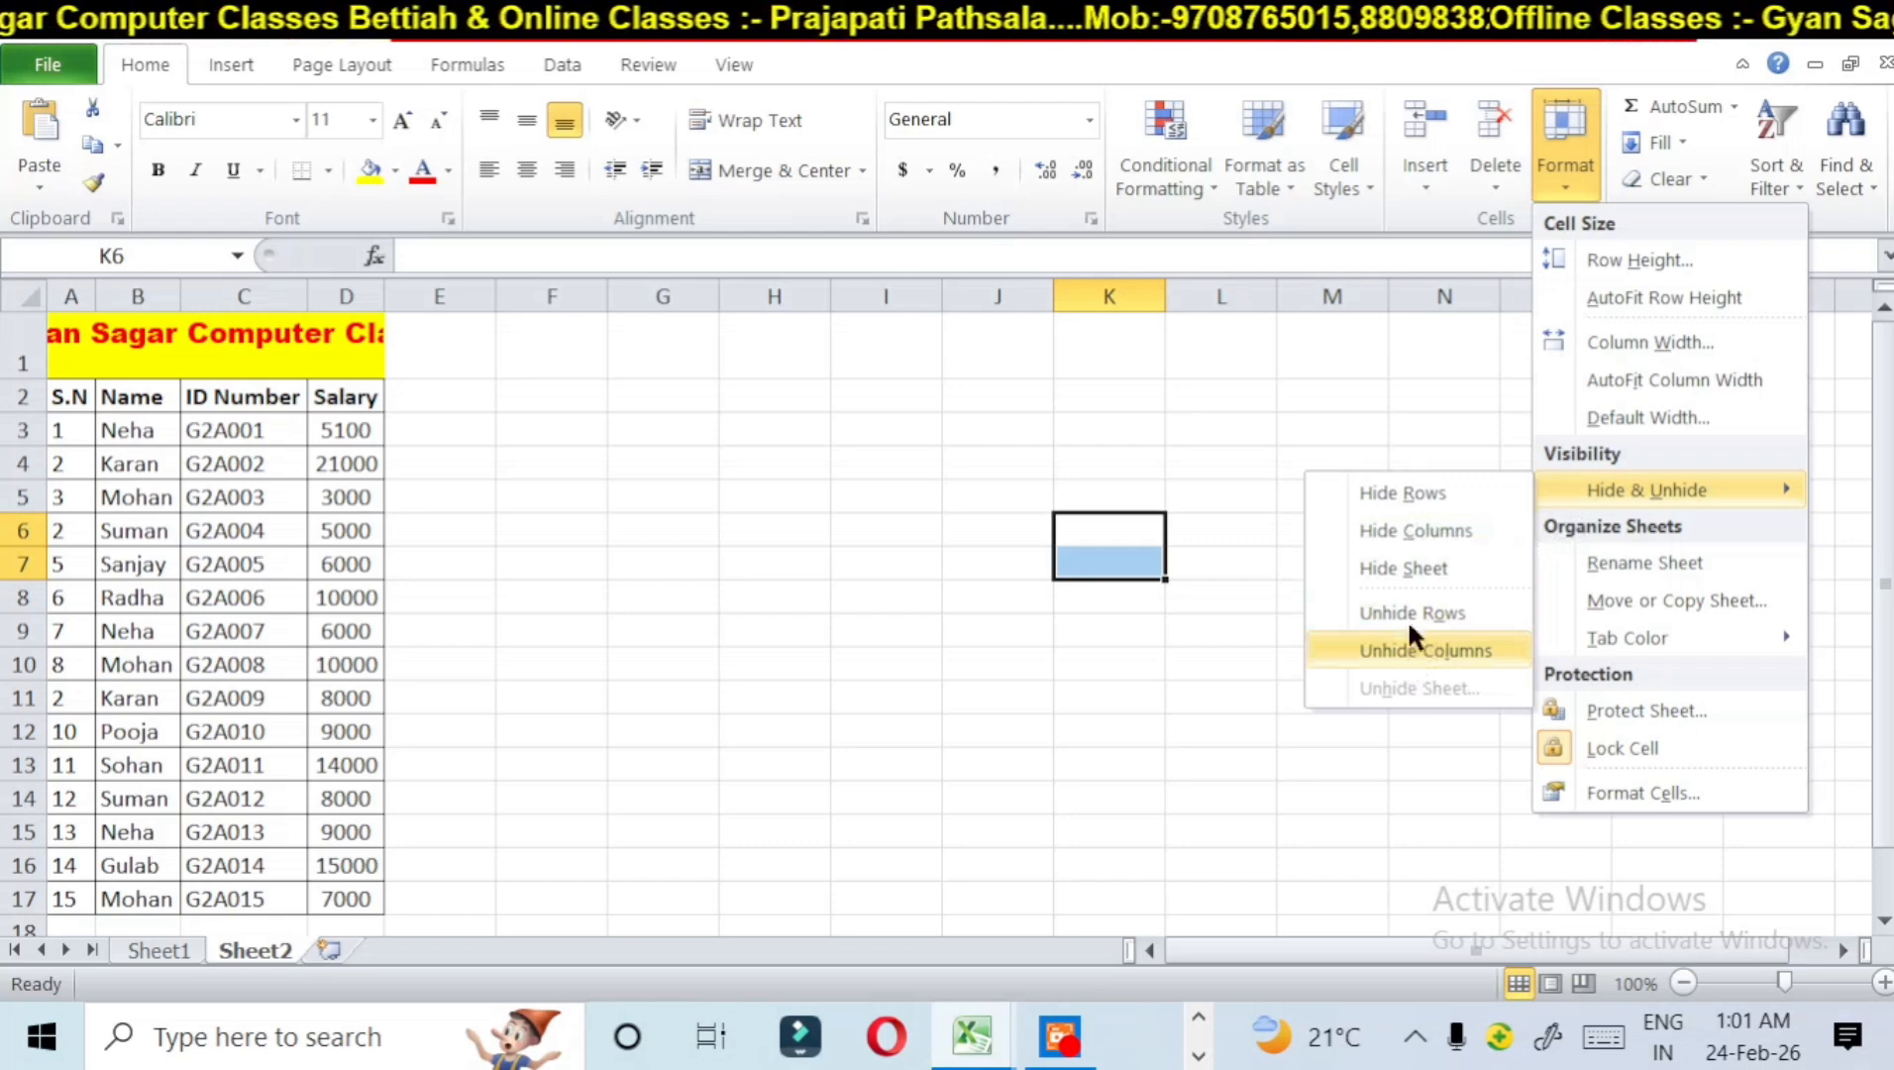
{"action": "left_click", "coordinate": [1411, 564]}
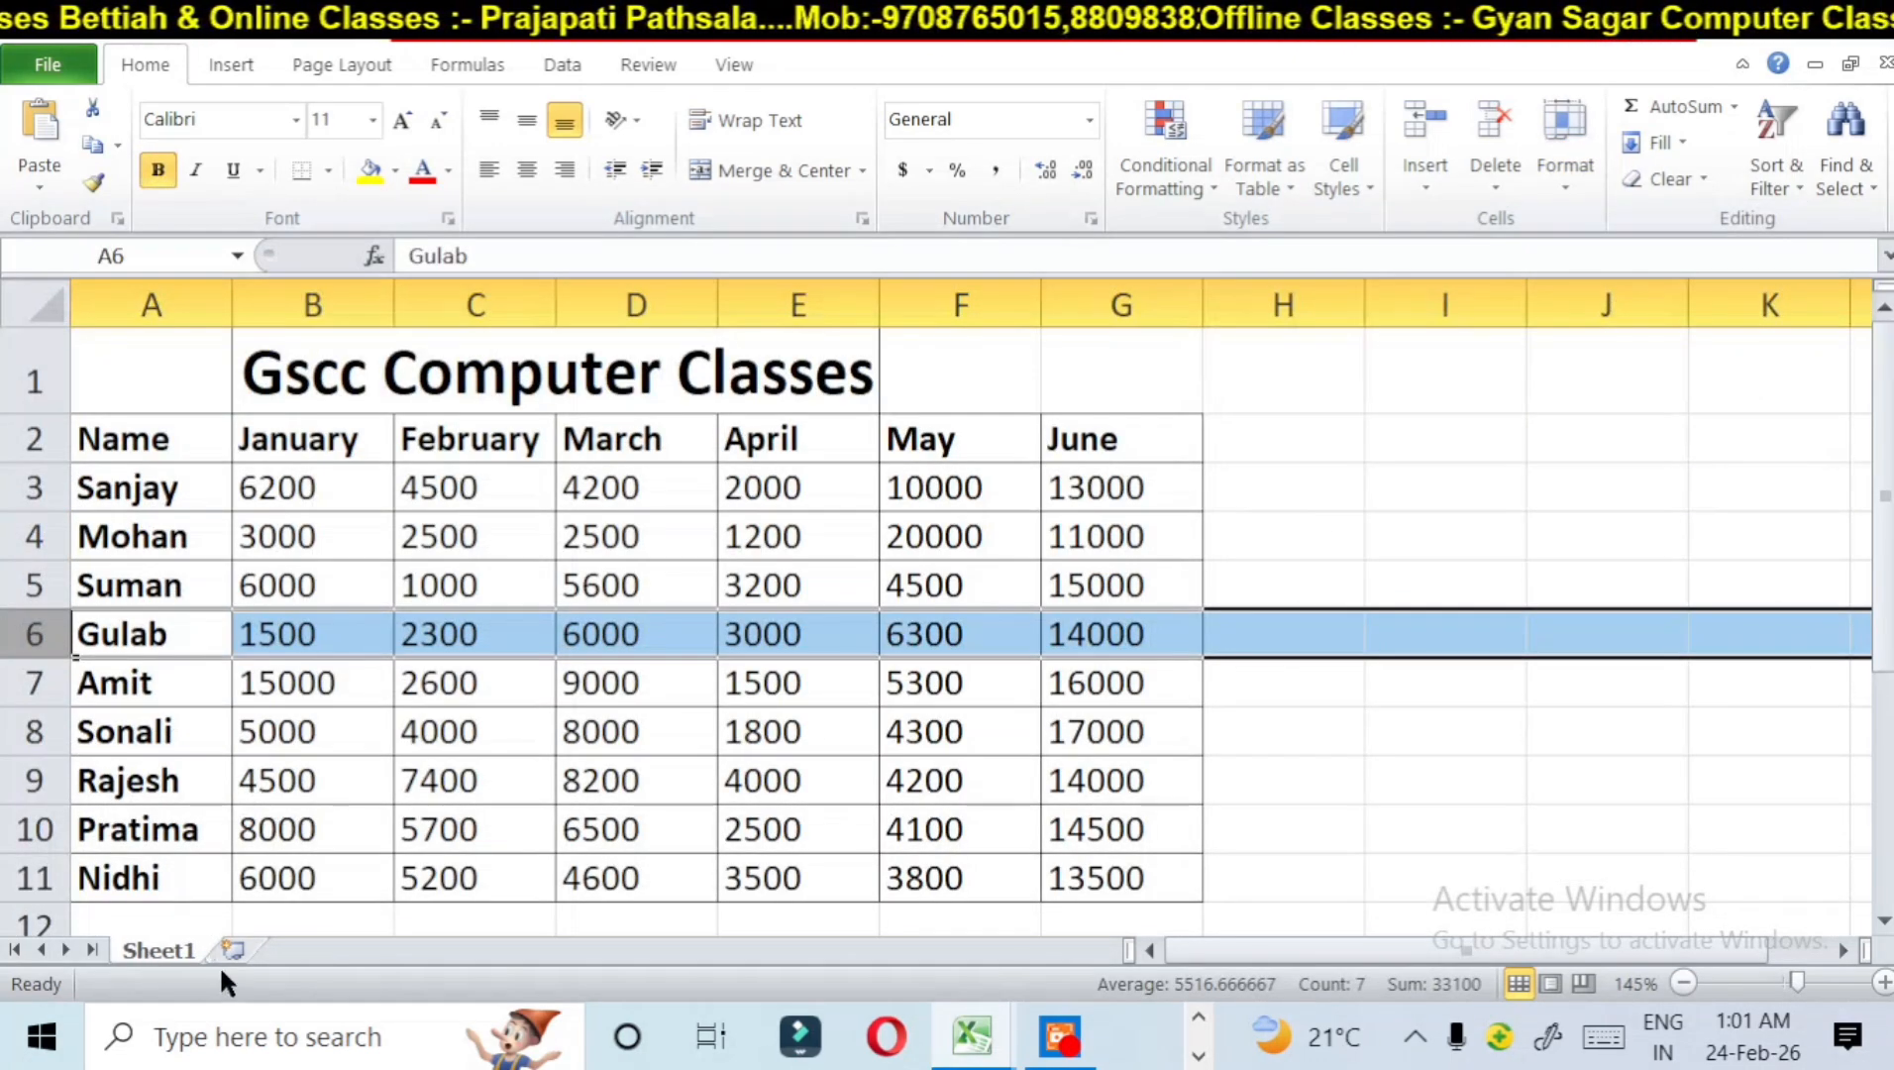
Step: Unhide Sheet2 and return to Sheet1
{"action": "left_click", "coordinate": [1562, 162]}
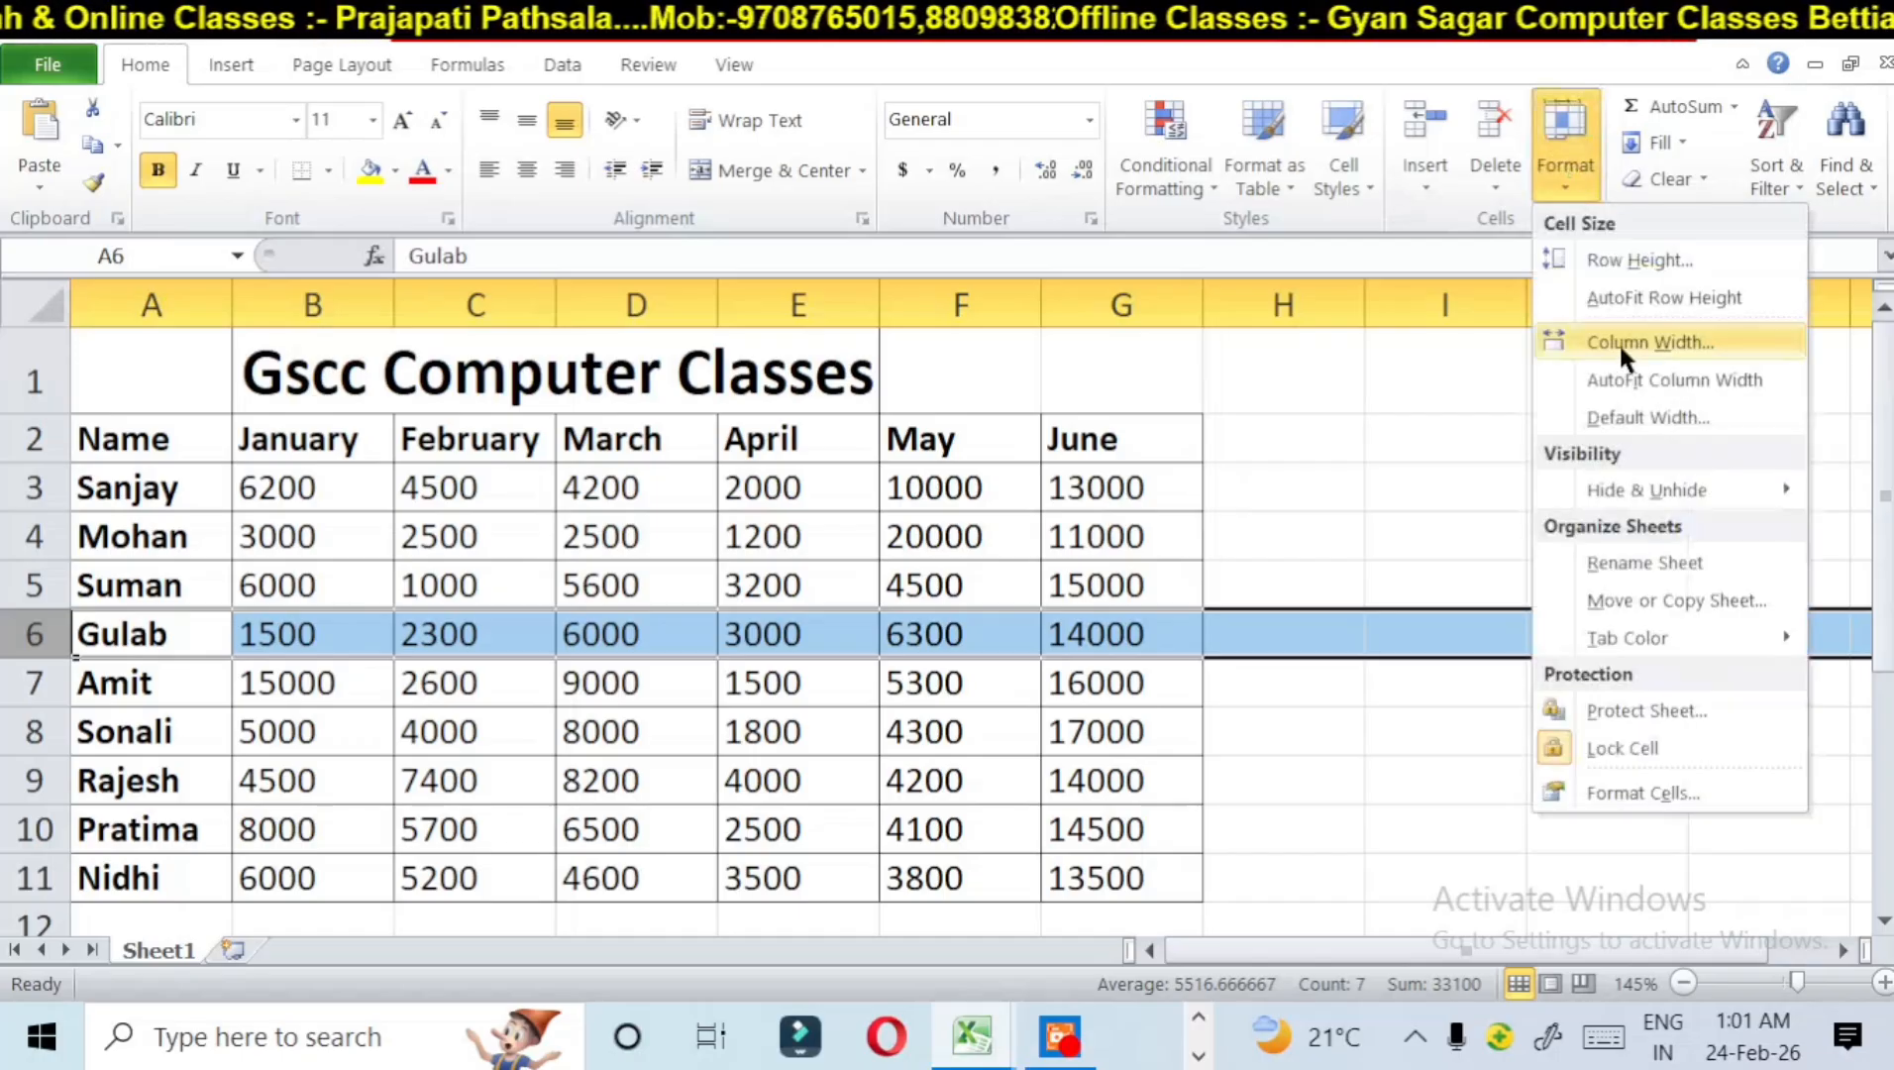
{"action": "mouse_move", "coordinate": [1635, 493]}
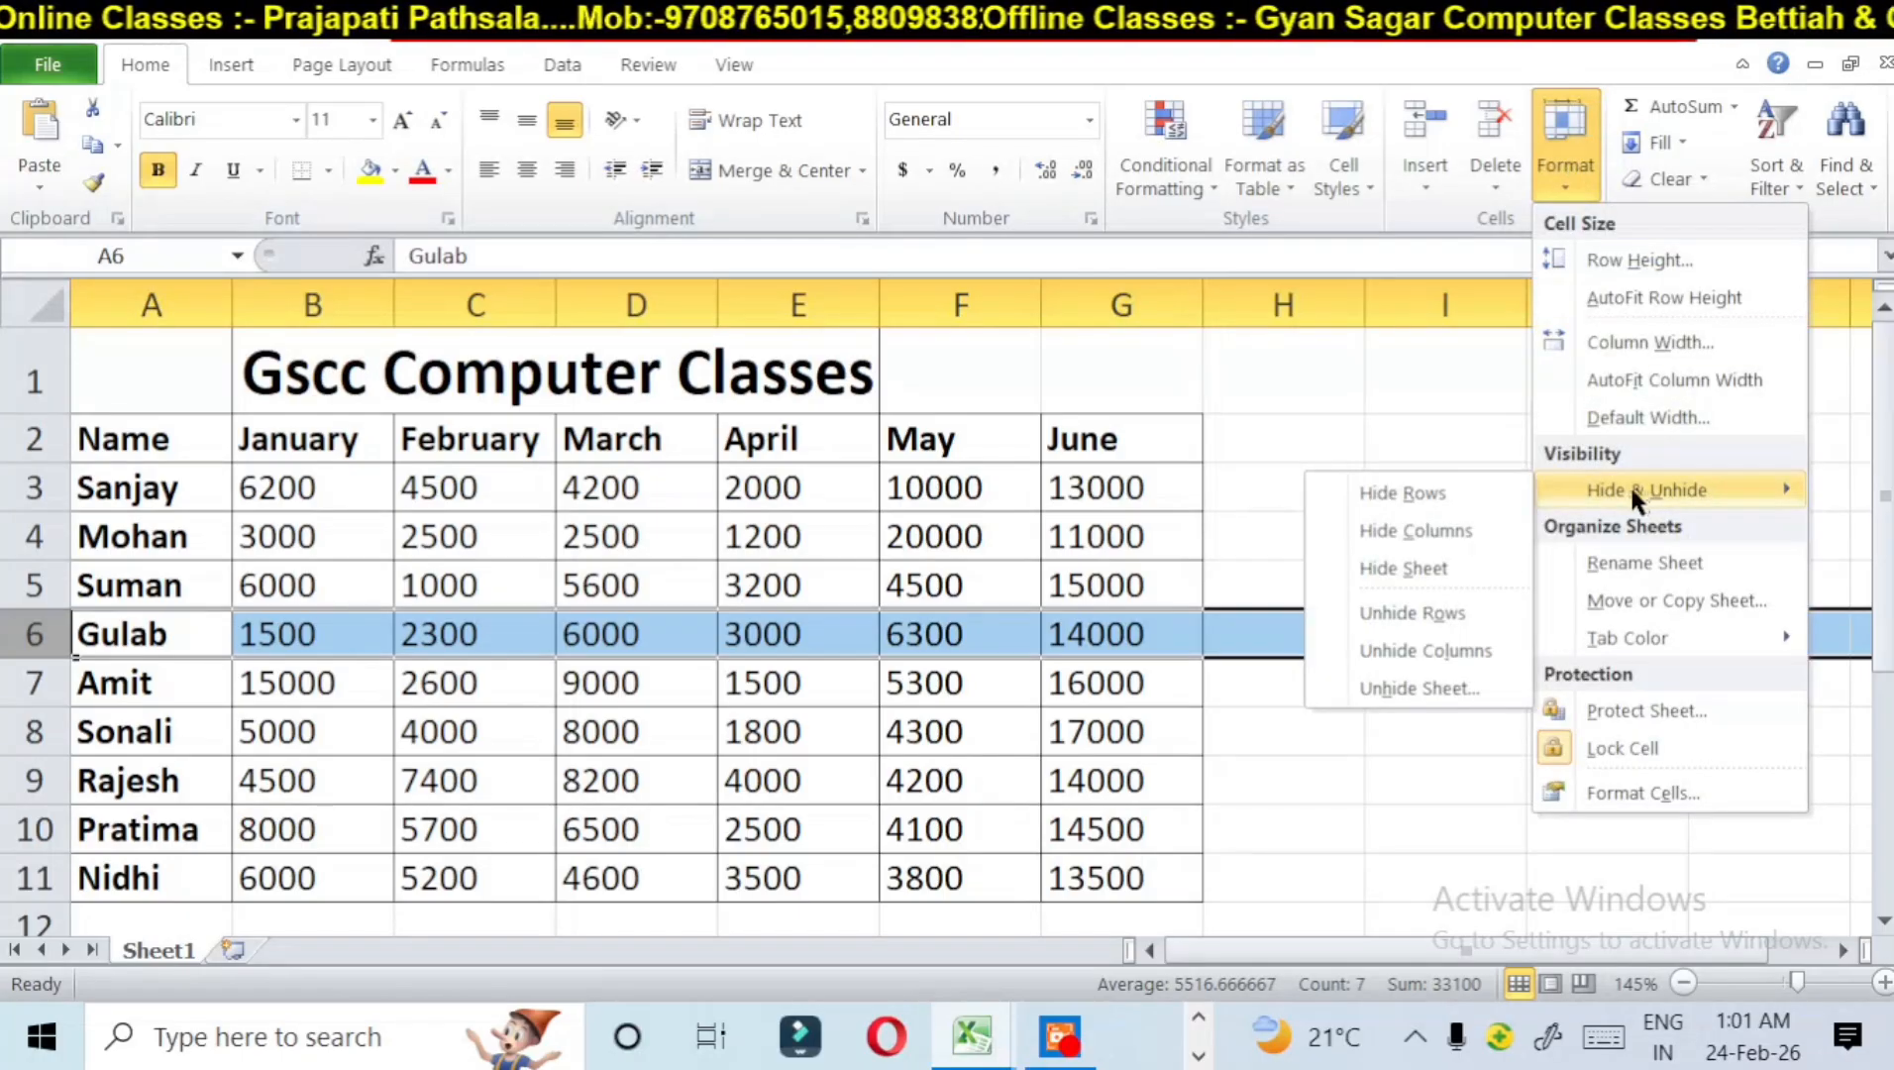
{"action": "left_click", "coordinate": [1407, 686]}
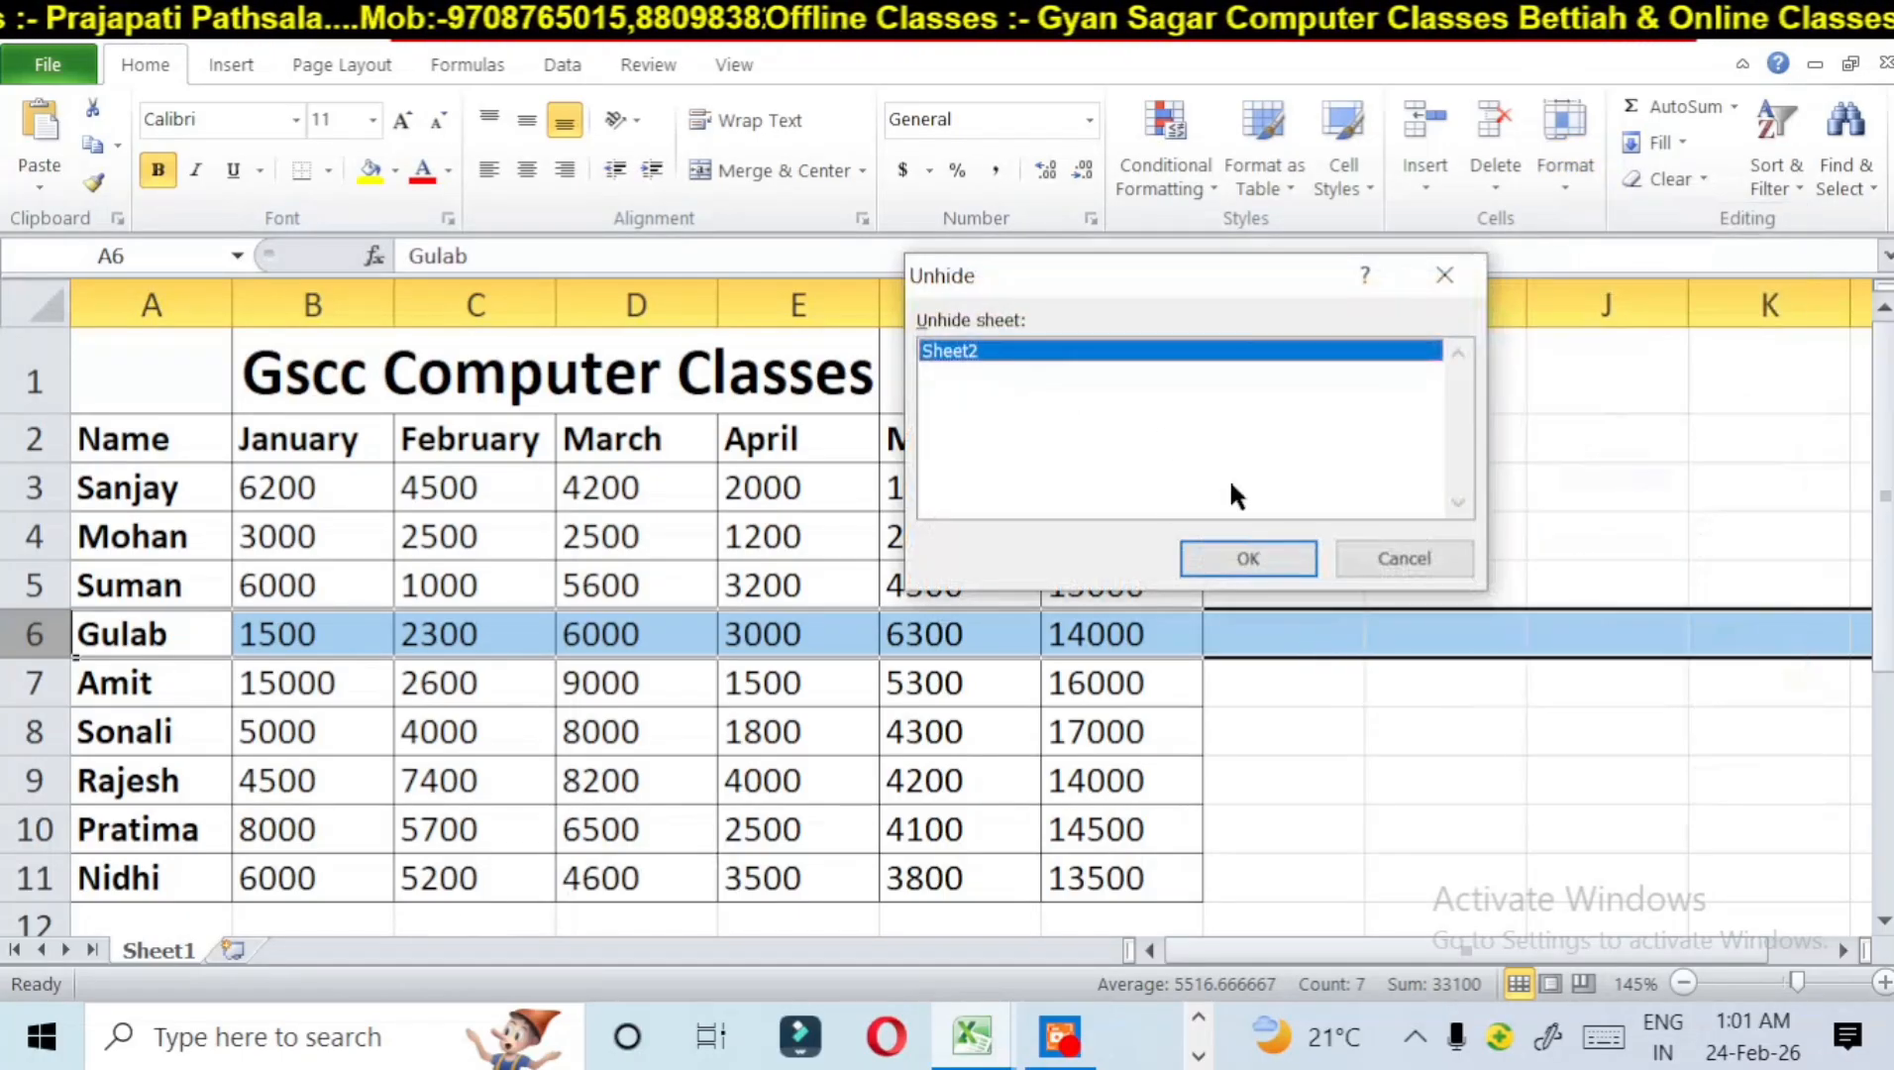
{"action": "left_click", "coordinate": [1266, 554]}
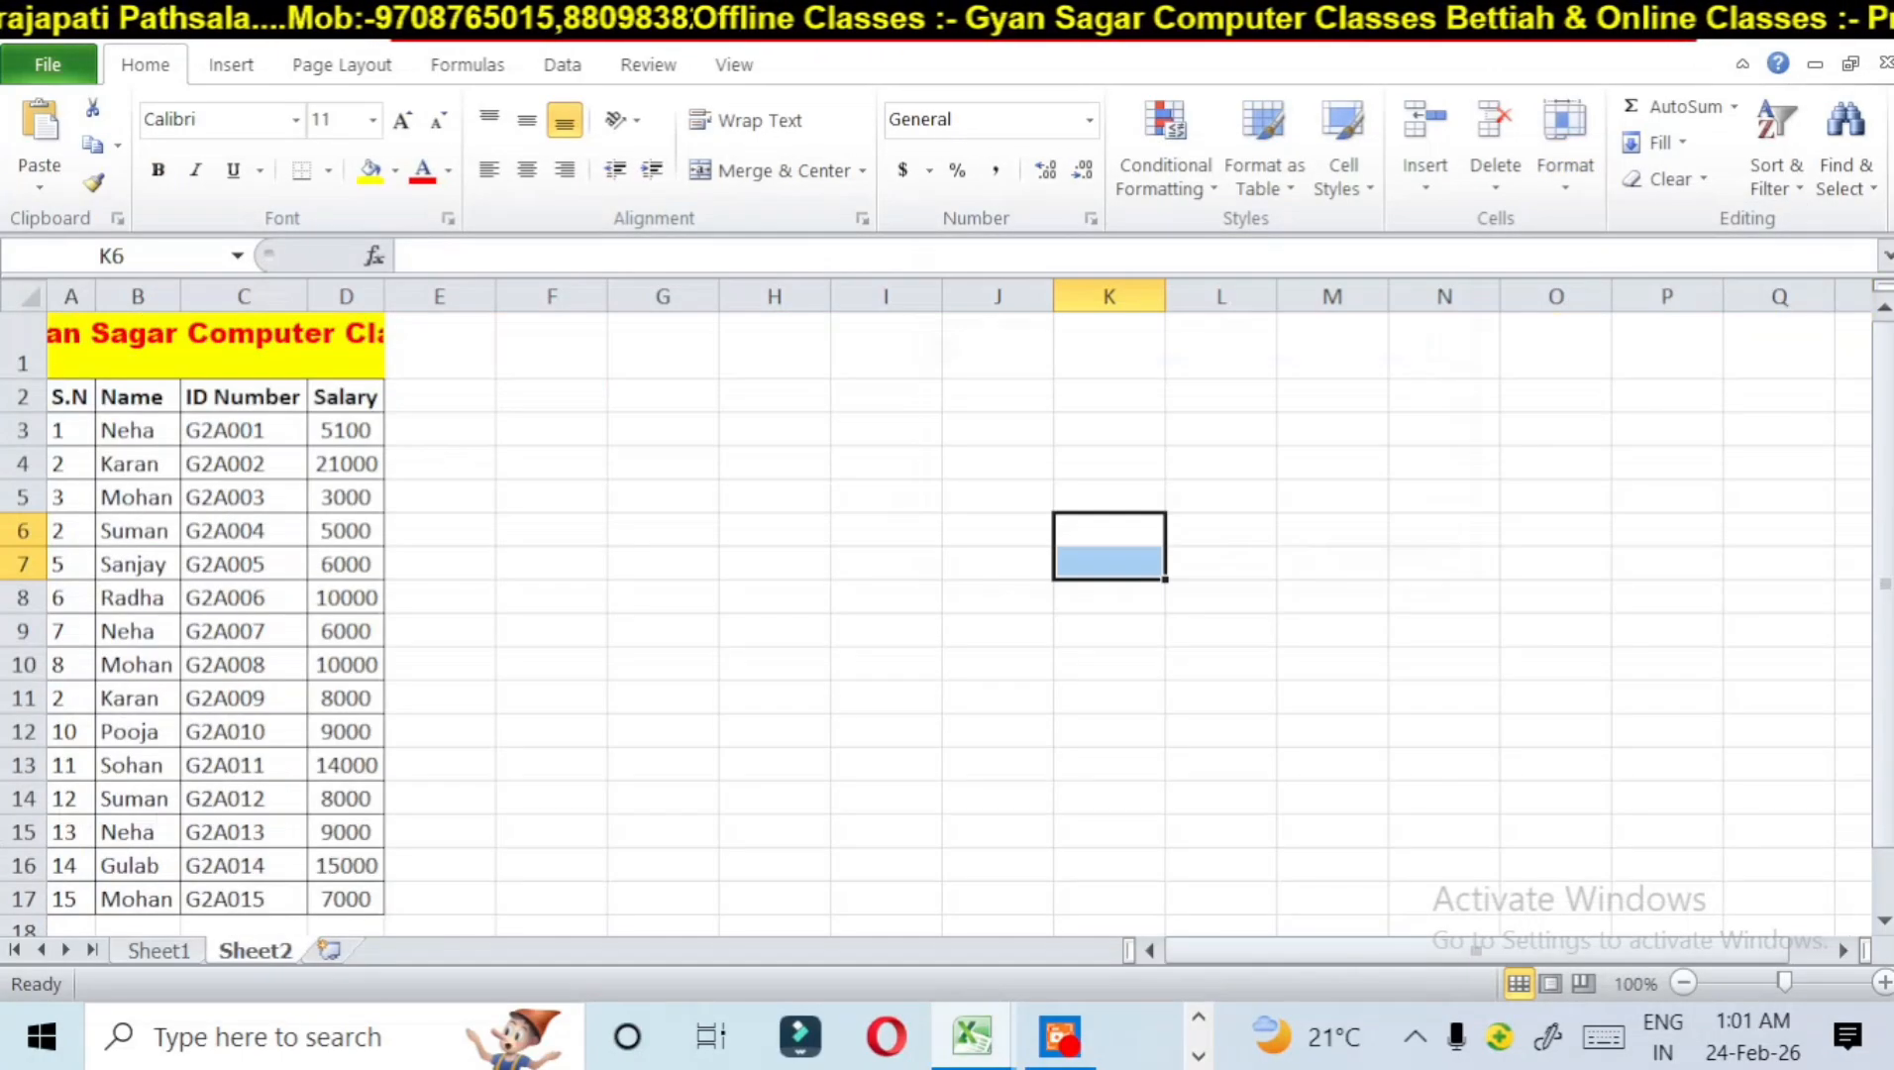
{"action": "left_click", "coordinate": [191, 948]}
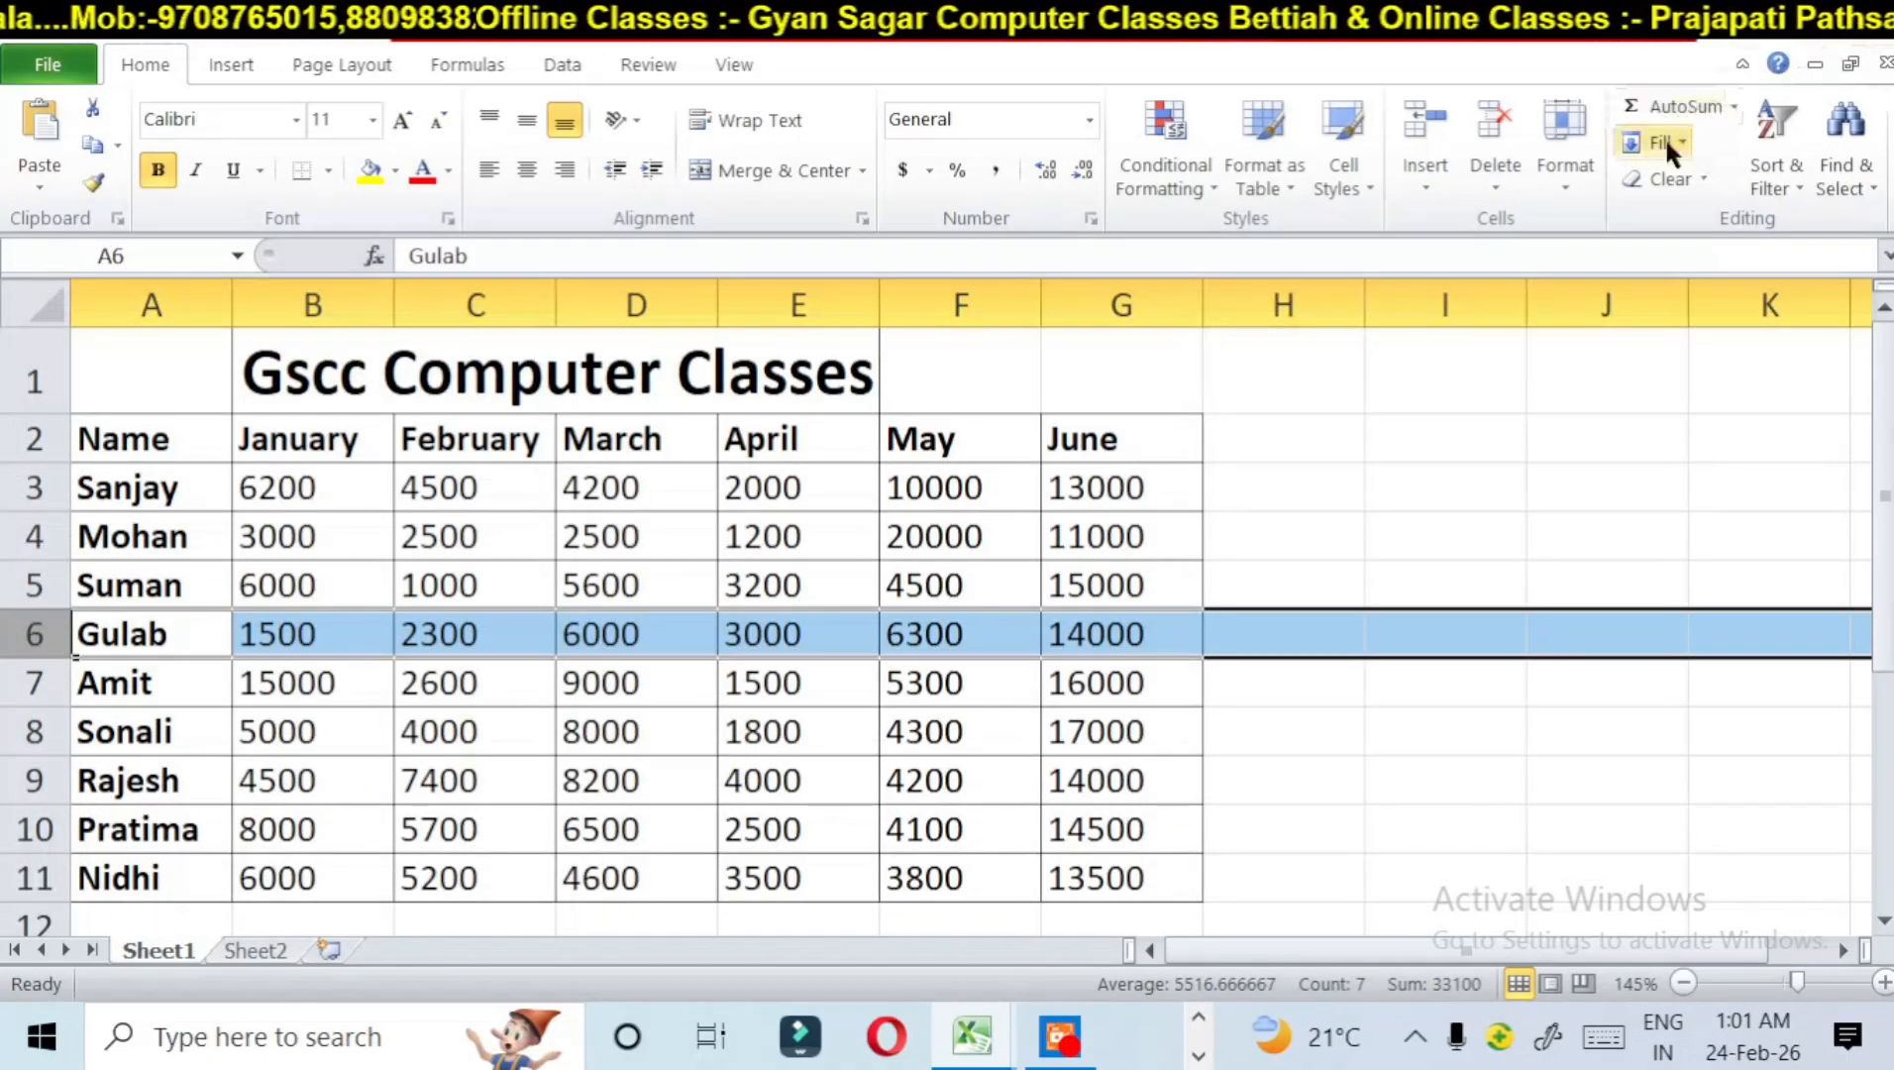
{"action": "left_click", "coordinate": [1564, 178]}
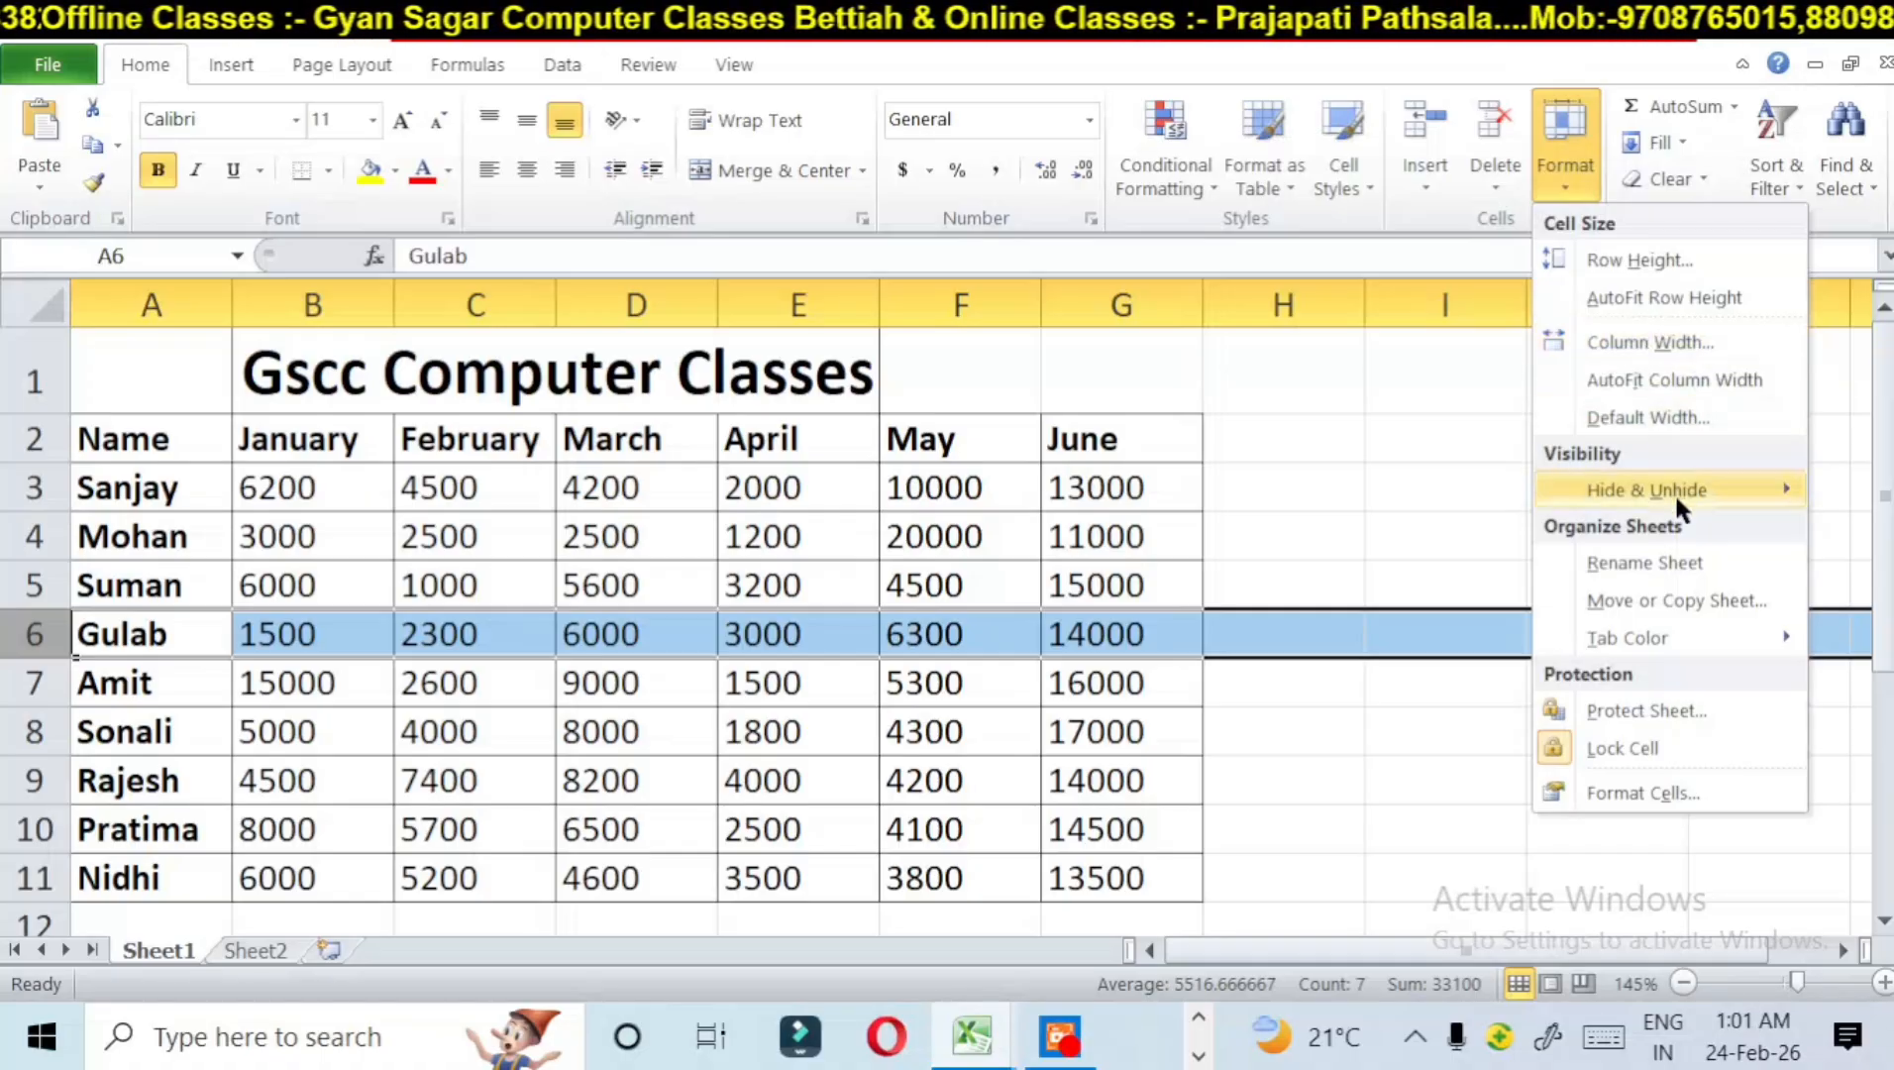
{"action": "mouse_move", "coordinate": [1673, 492]}
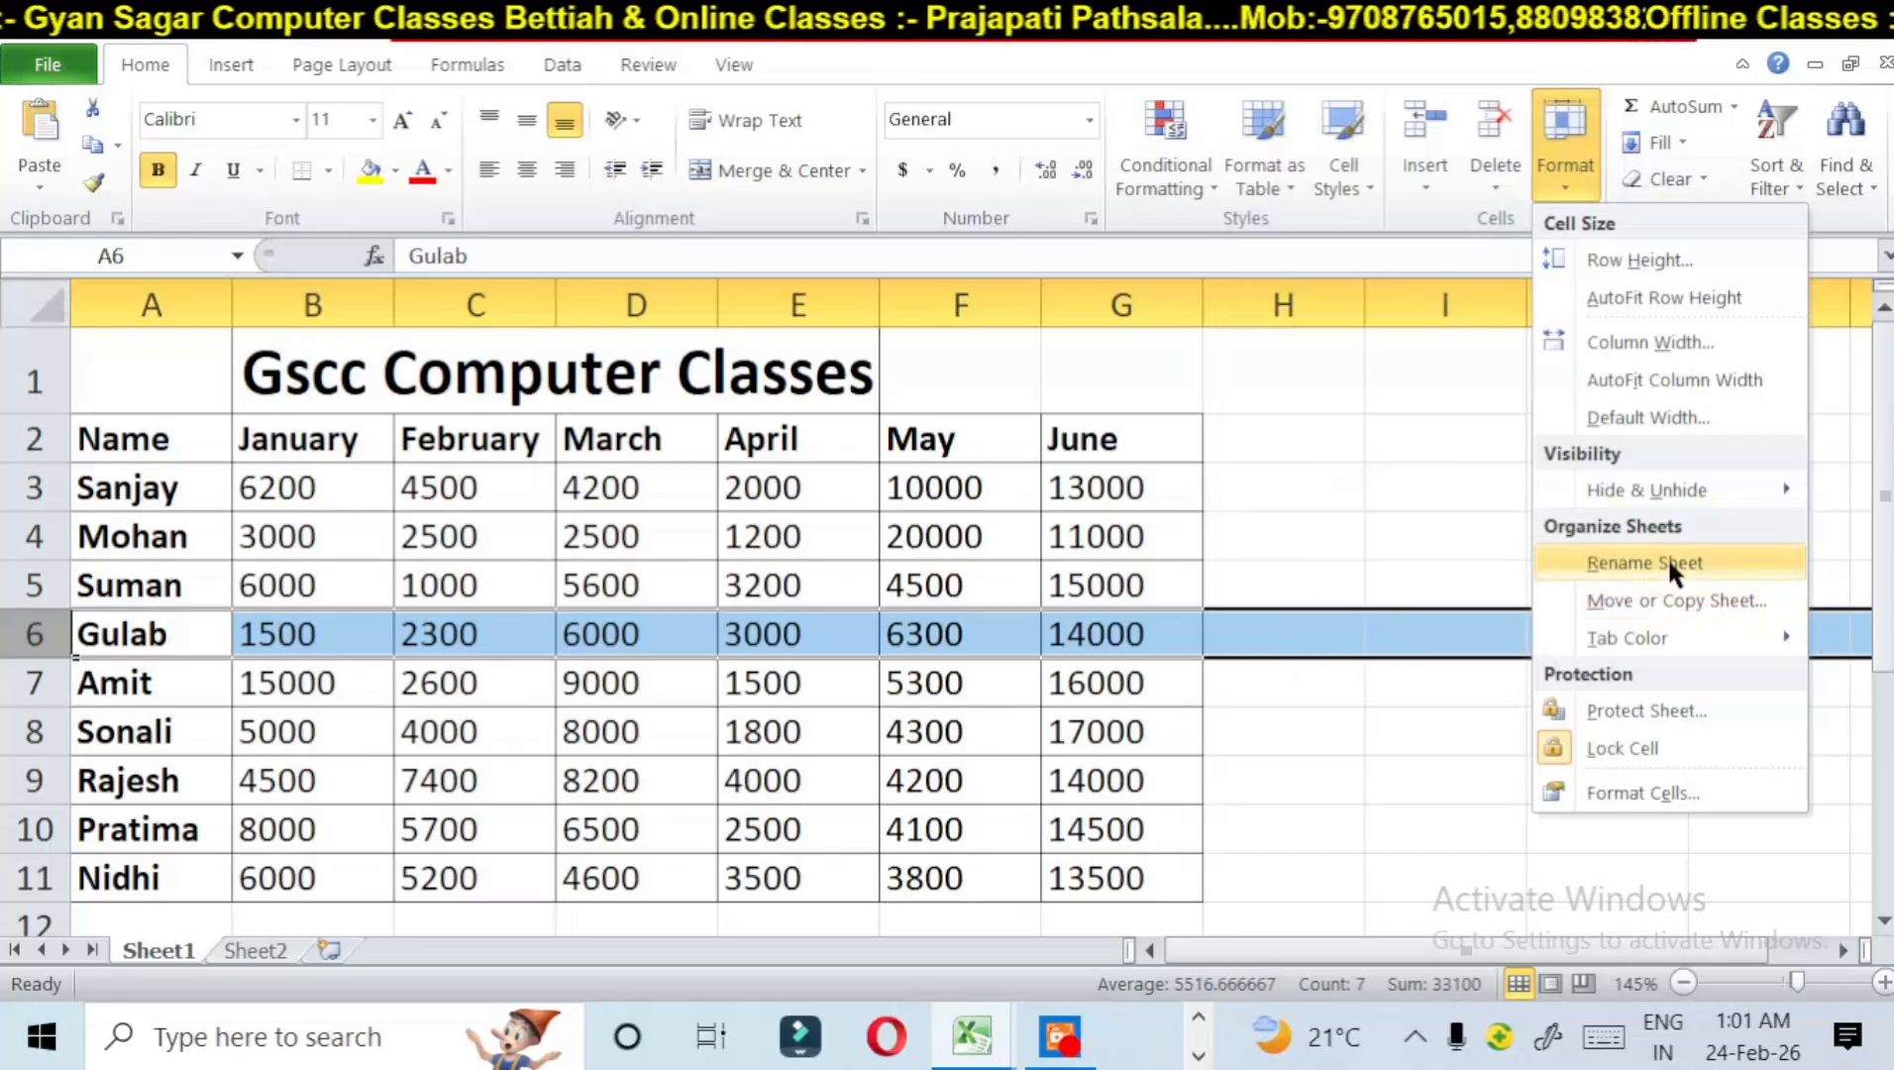
{"action": "left_click", "coordinate": [164, 940]}
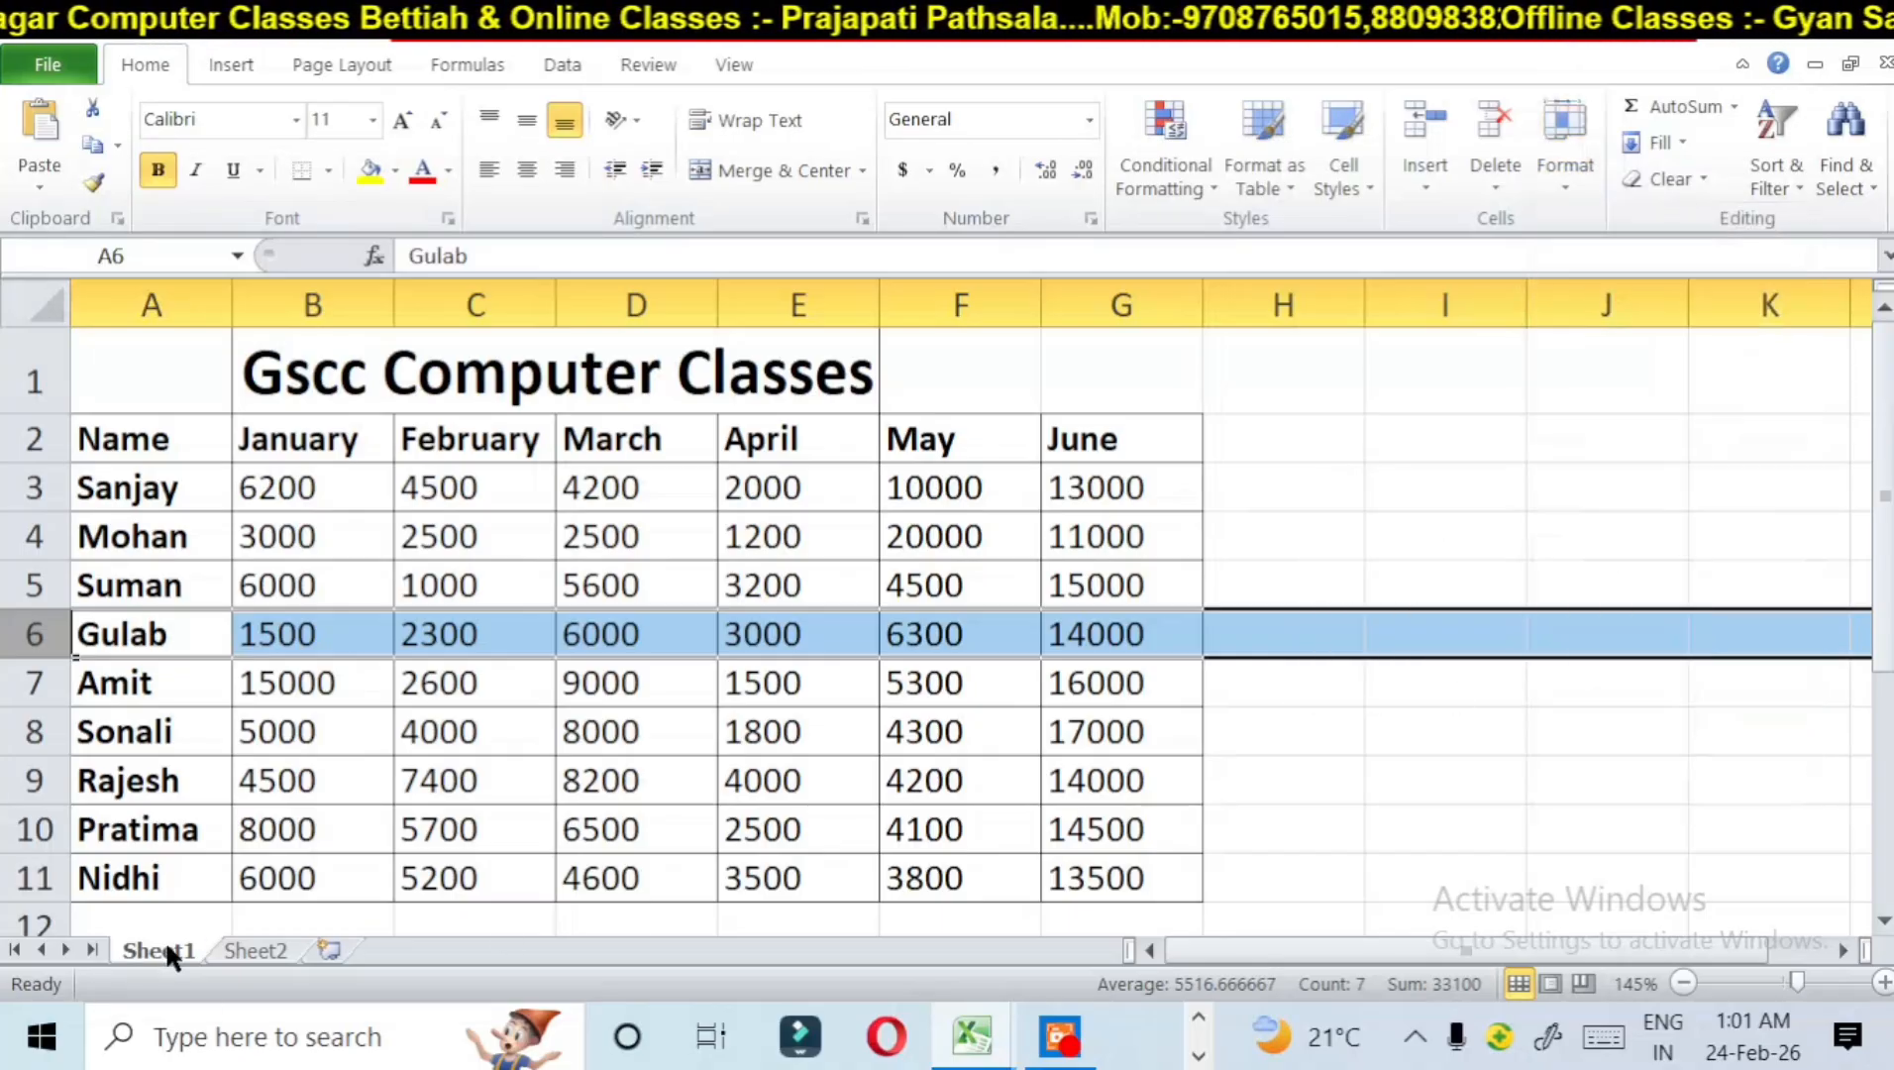
{"action": "double_click", "coordinate": [164, 940]}
{"action": "left_click", "coordinate": [478, 882]}
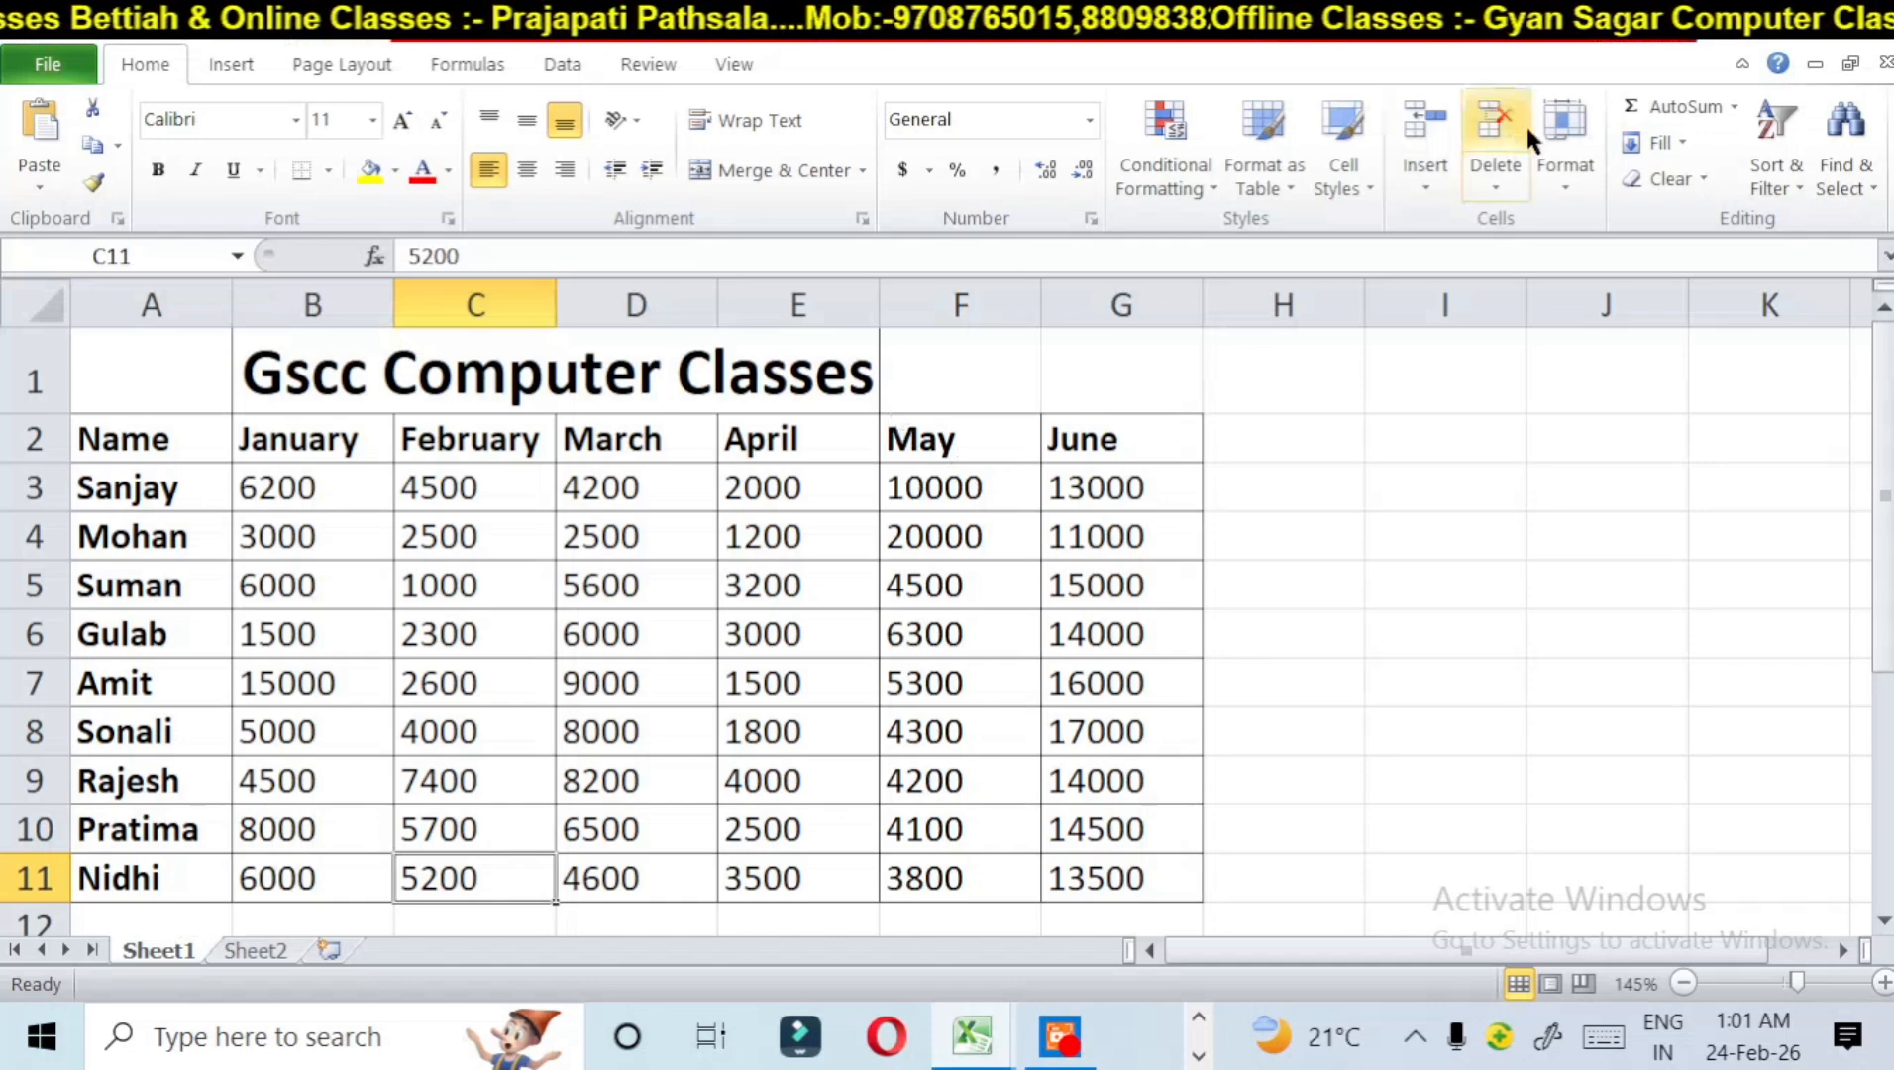
Step: Rename Sheet1 as "degital ji"
{"action": "left_click", "coordinate": [1595, 176]}
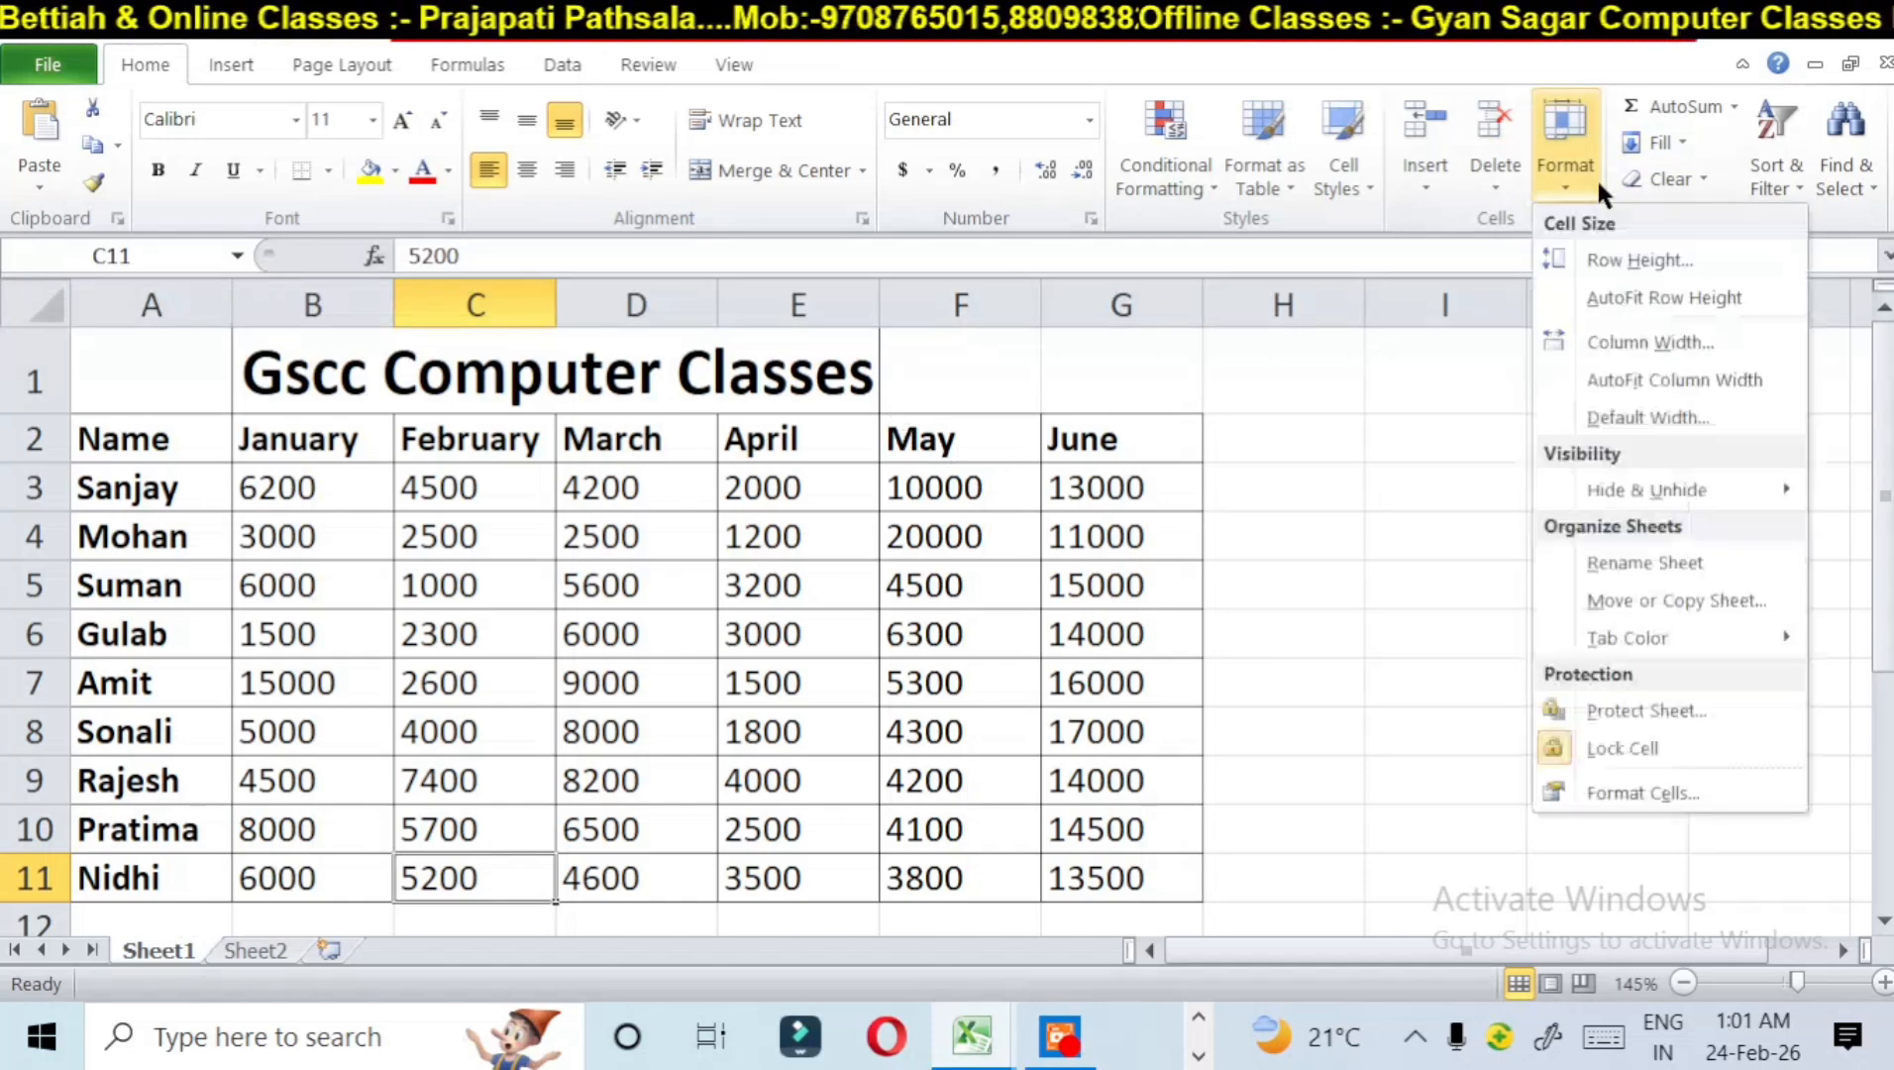
{"action": "left_click", "coordinate": [1639, 562]}
{"action": "type", "text": "g"}
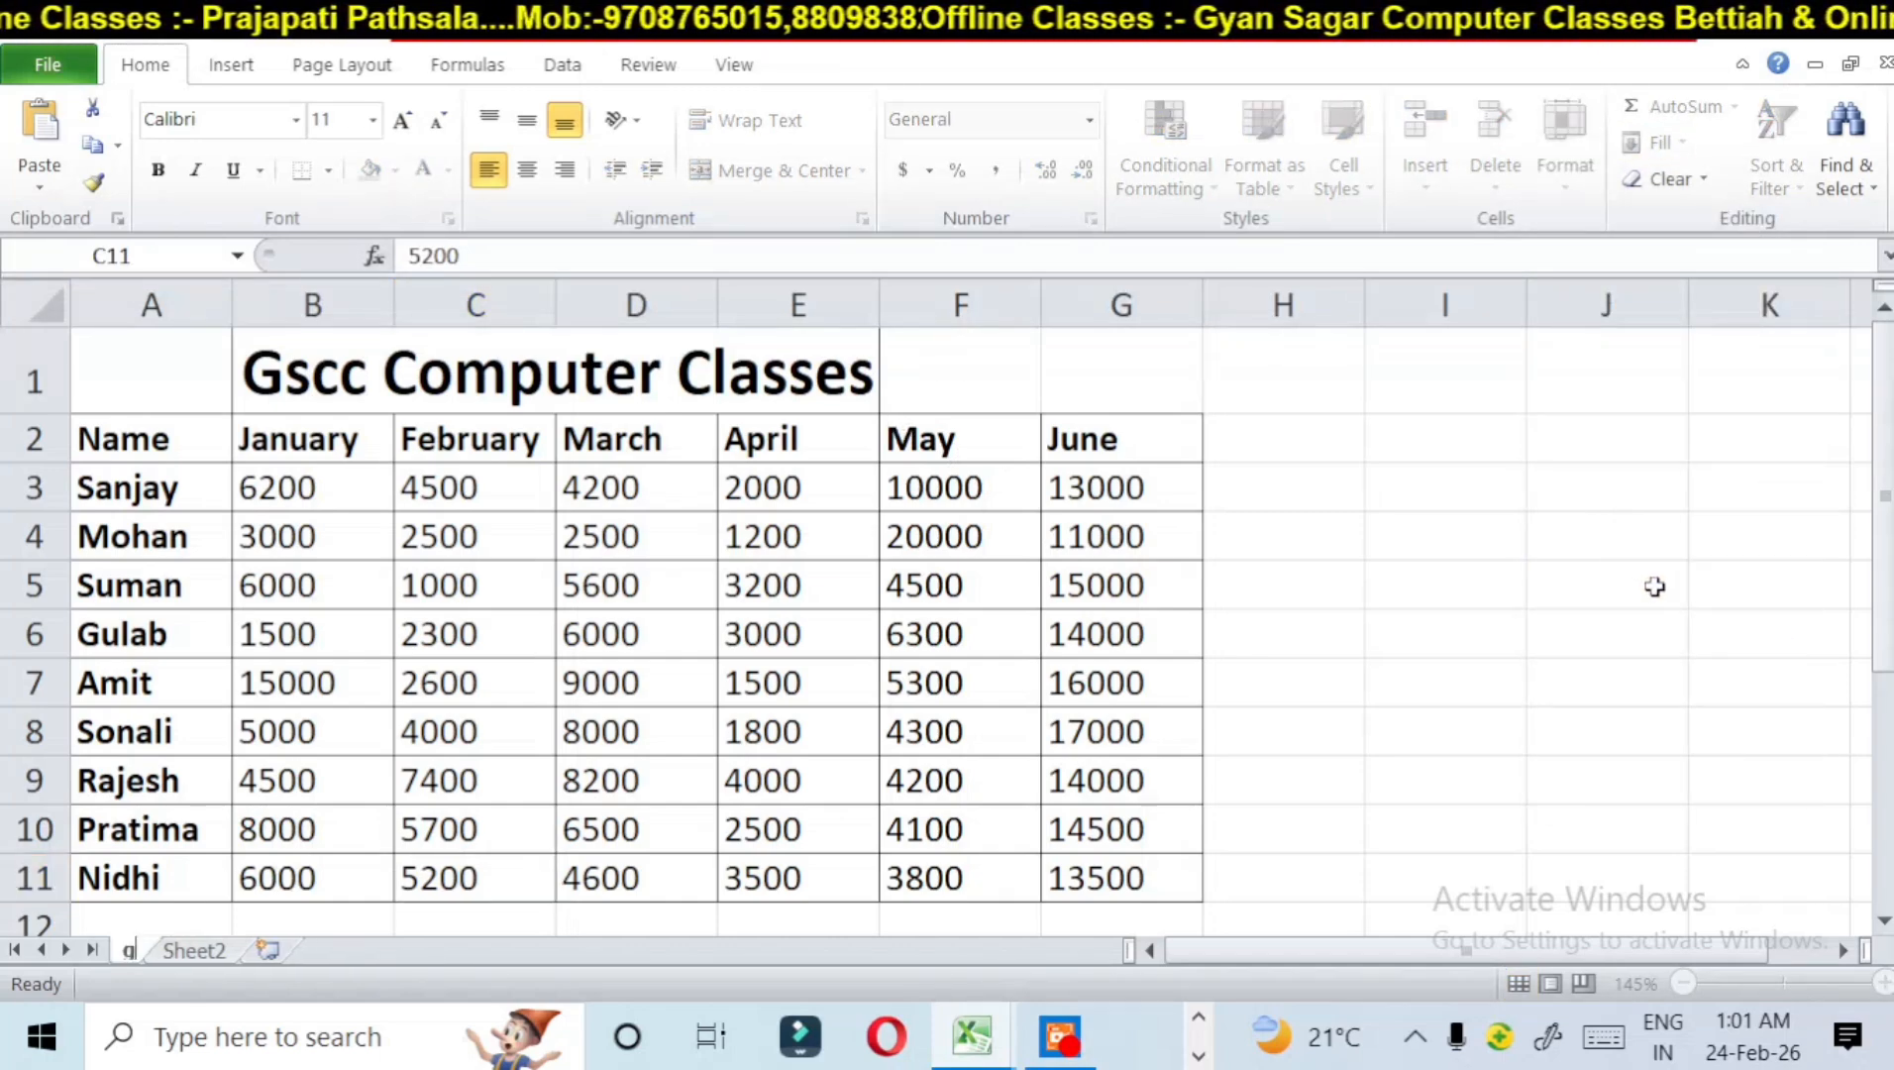
{"action": "type", "text": "e"}
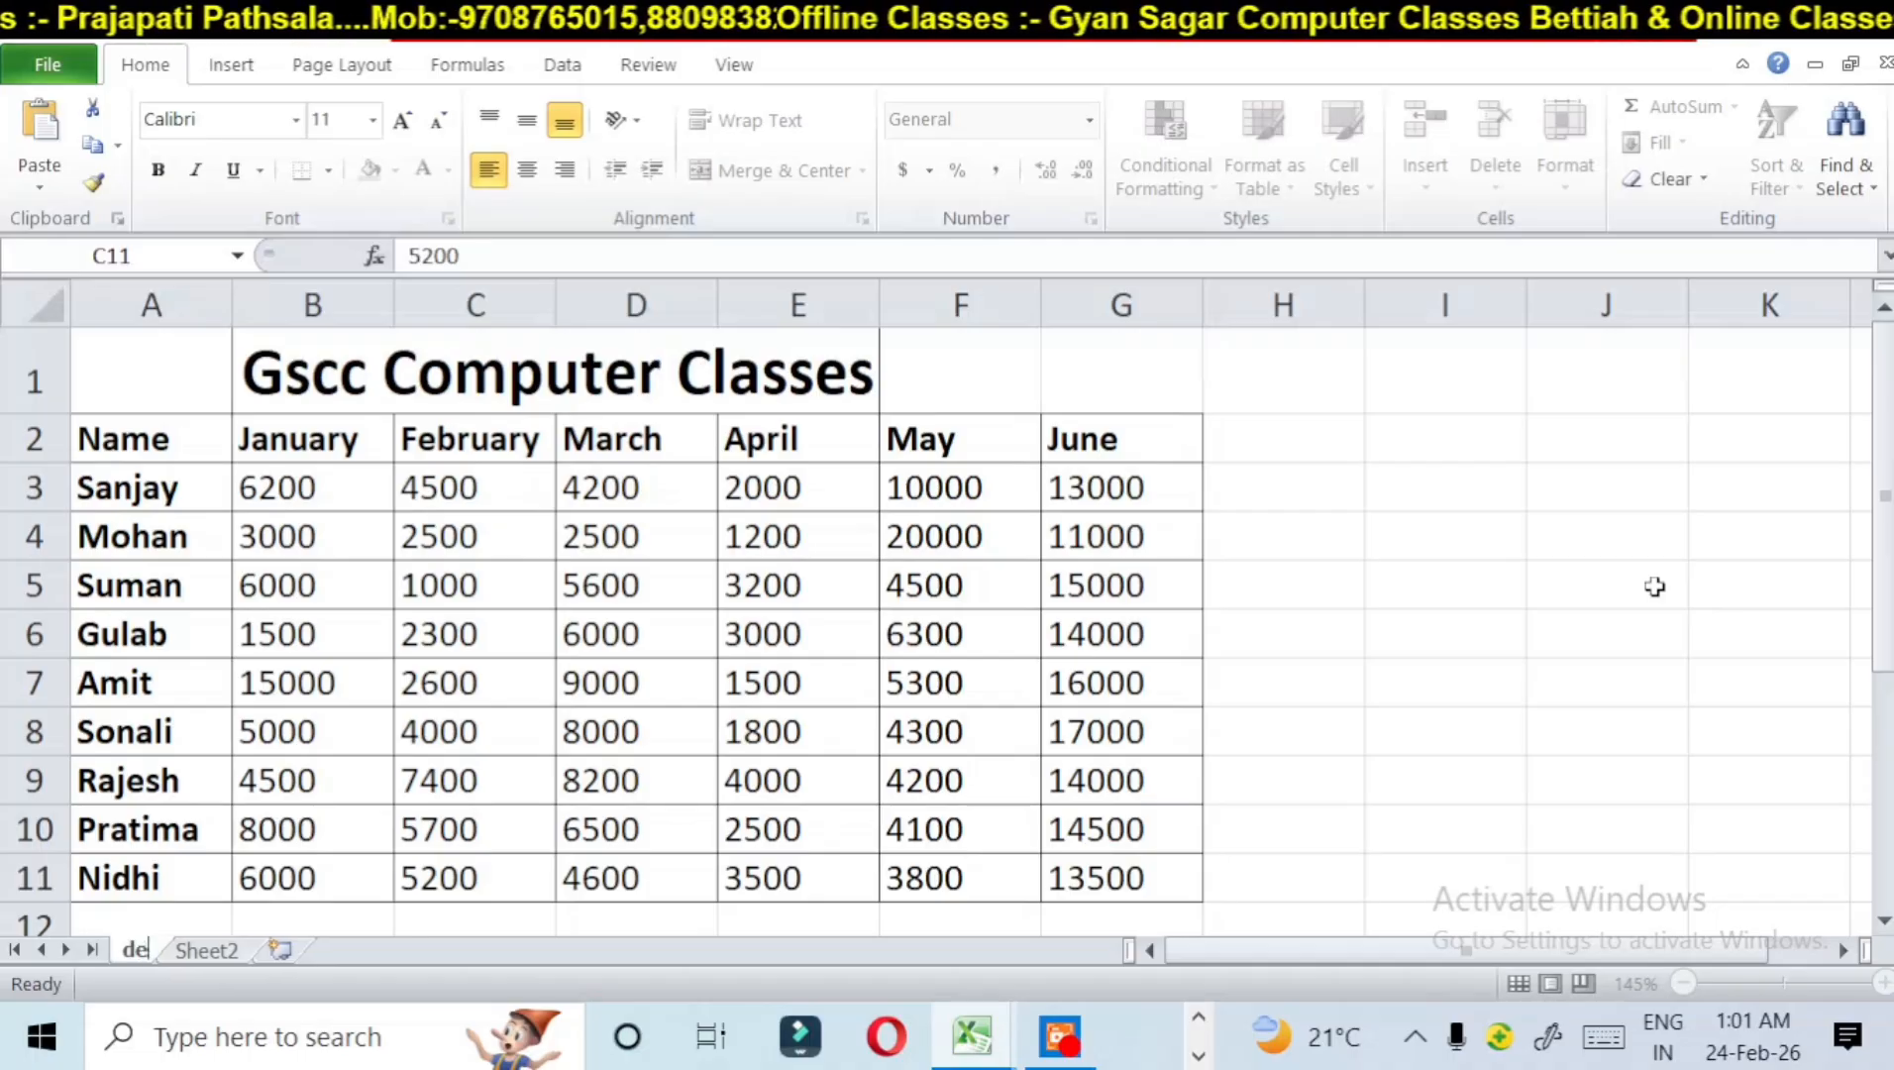
{"action": "type", "text": "gital"}
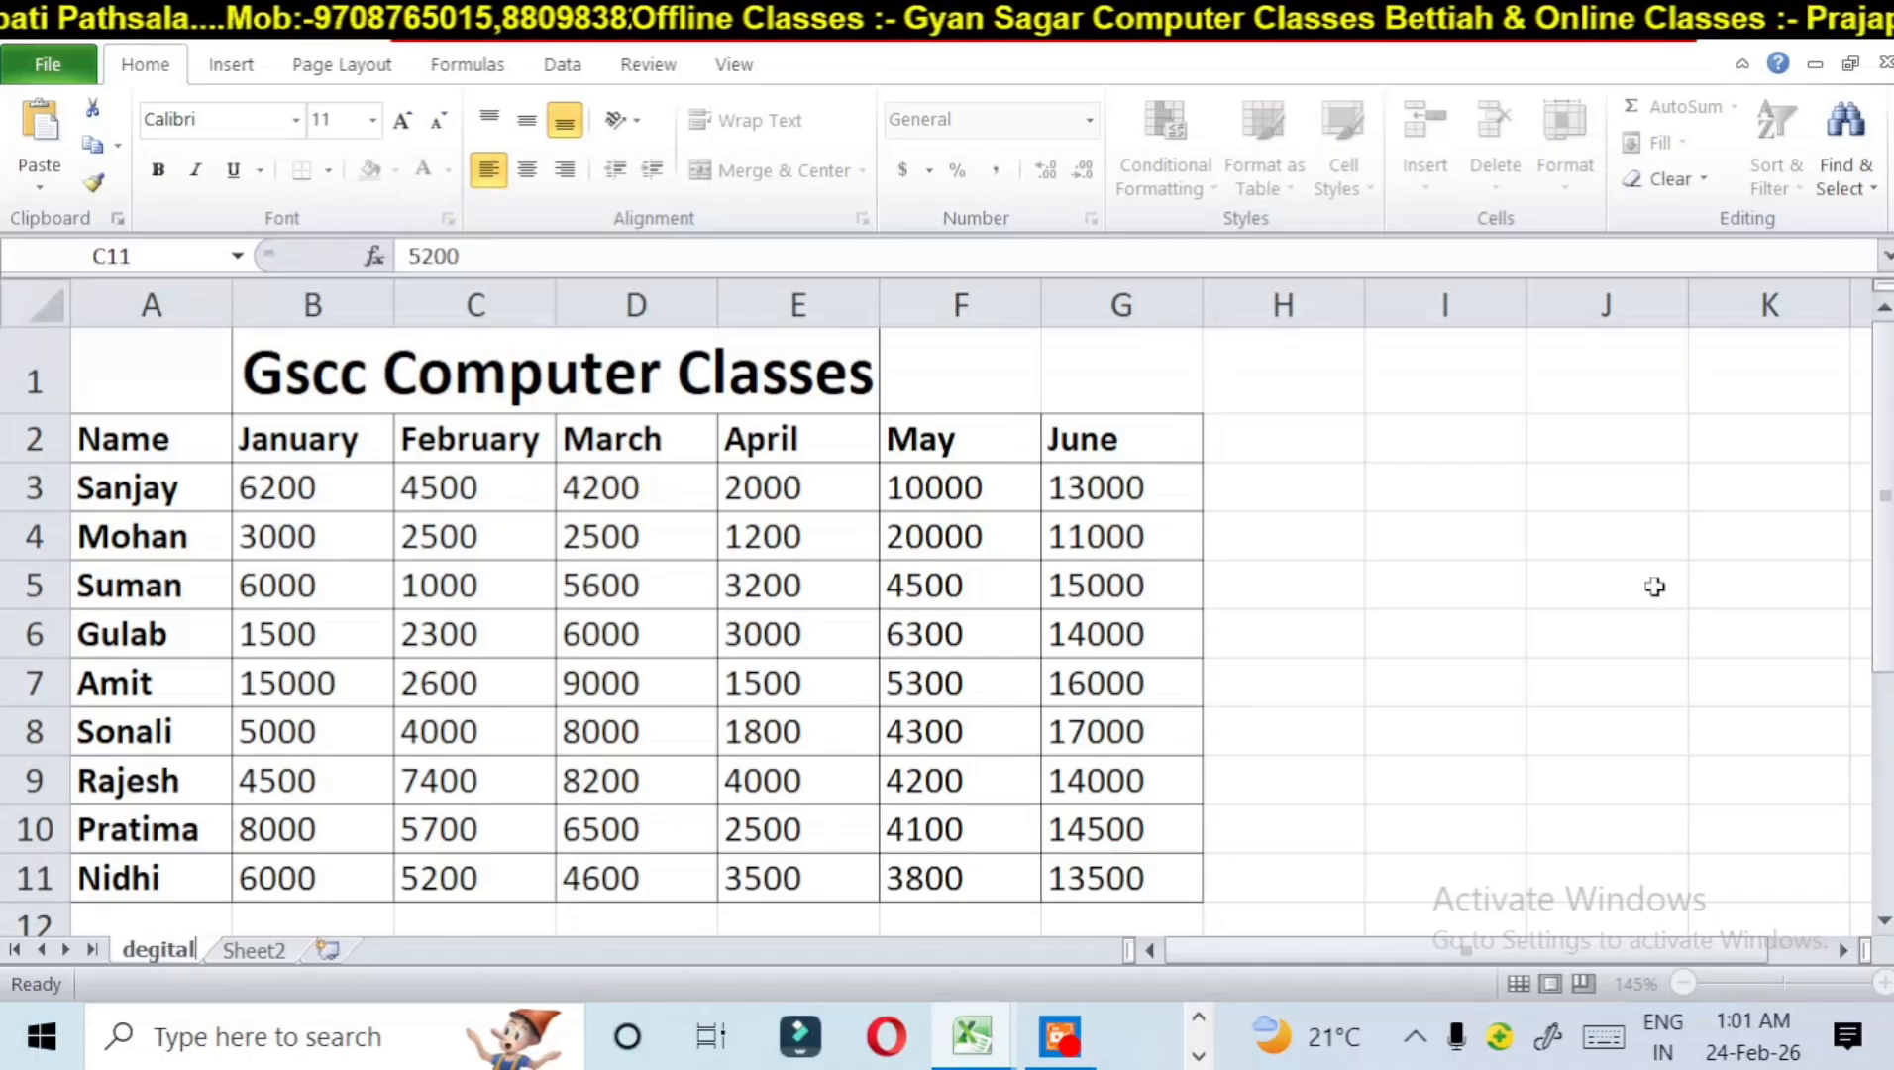
{"action": "type", "text": " ji"}
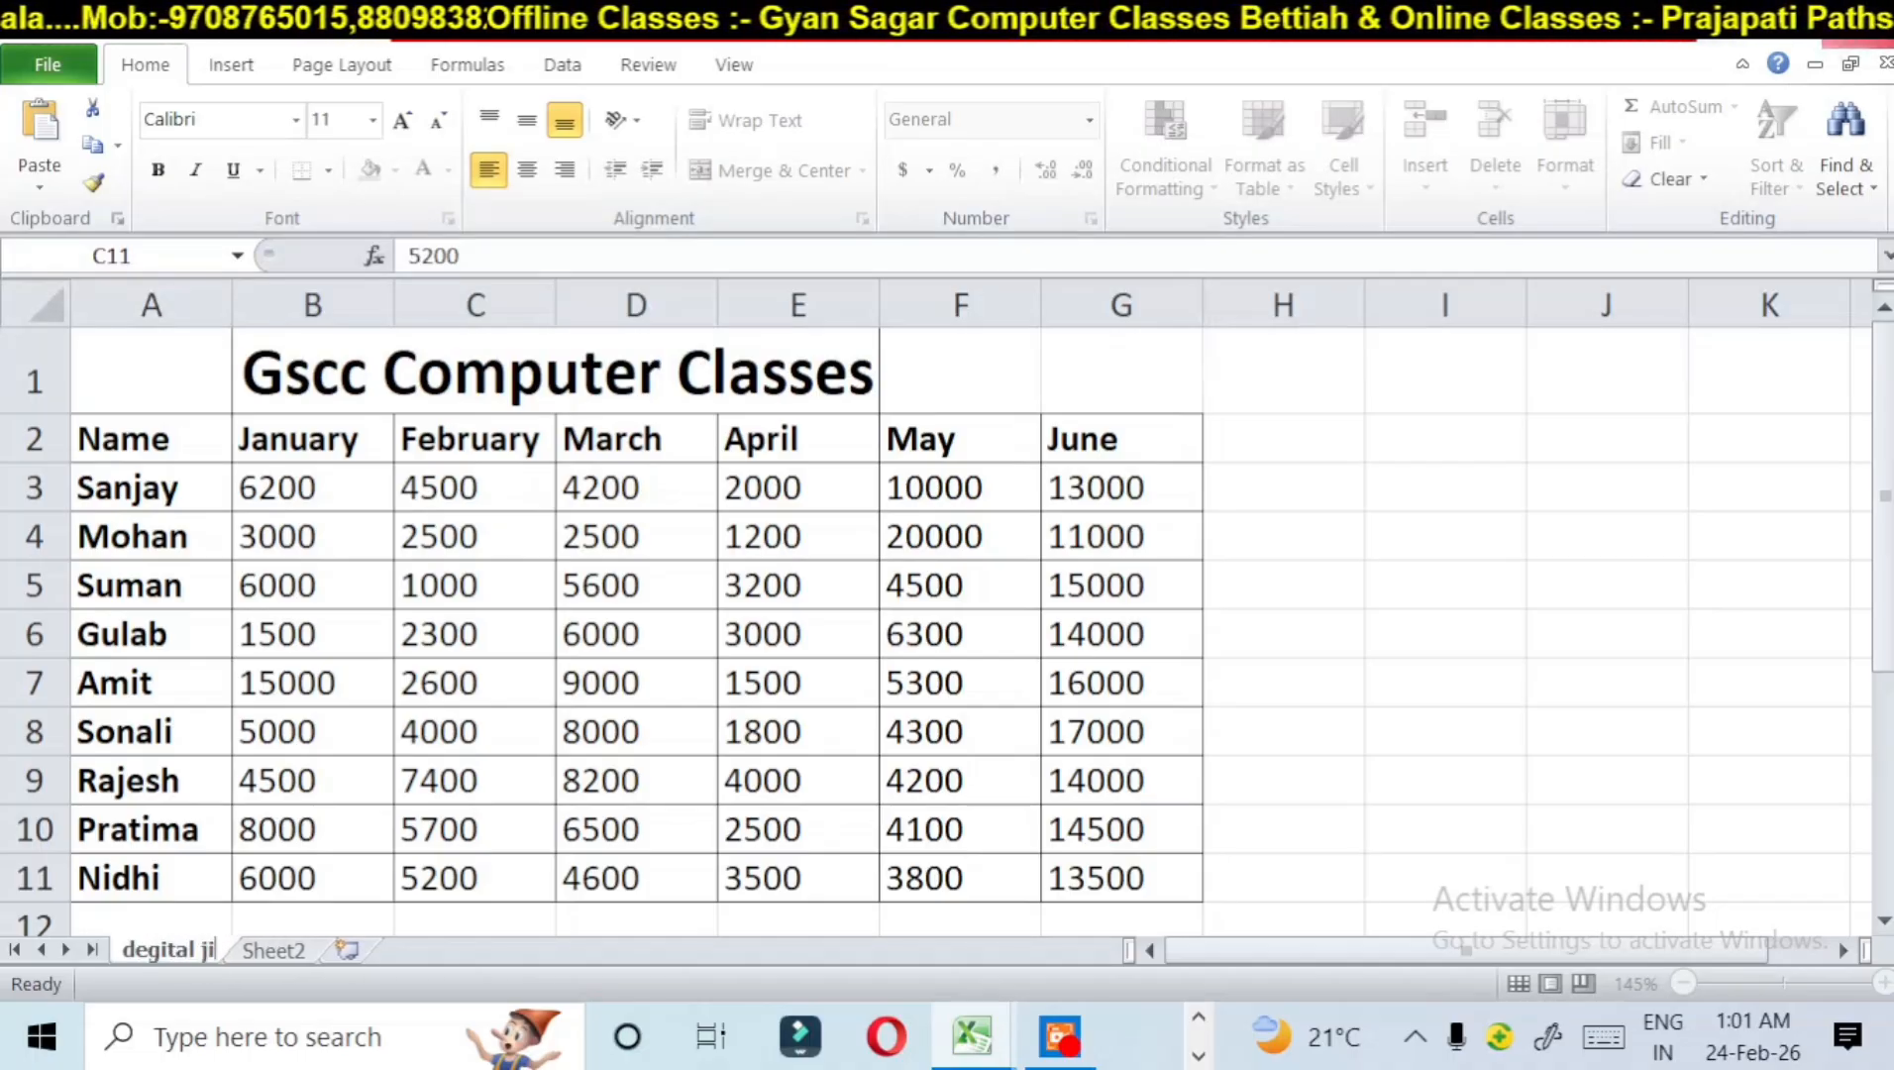
{"action": "left_click", "coordinate": [1391, 605]}
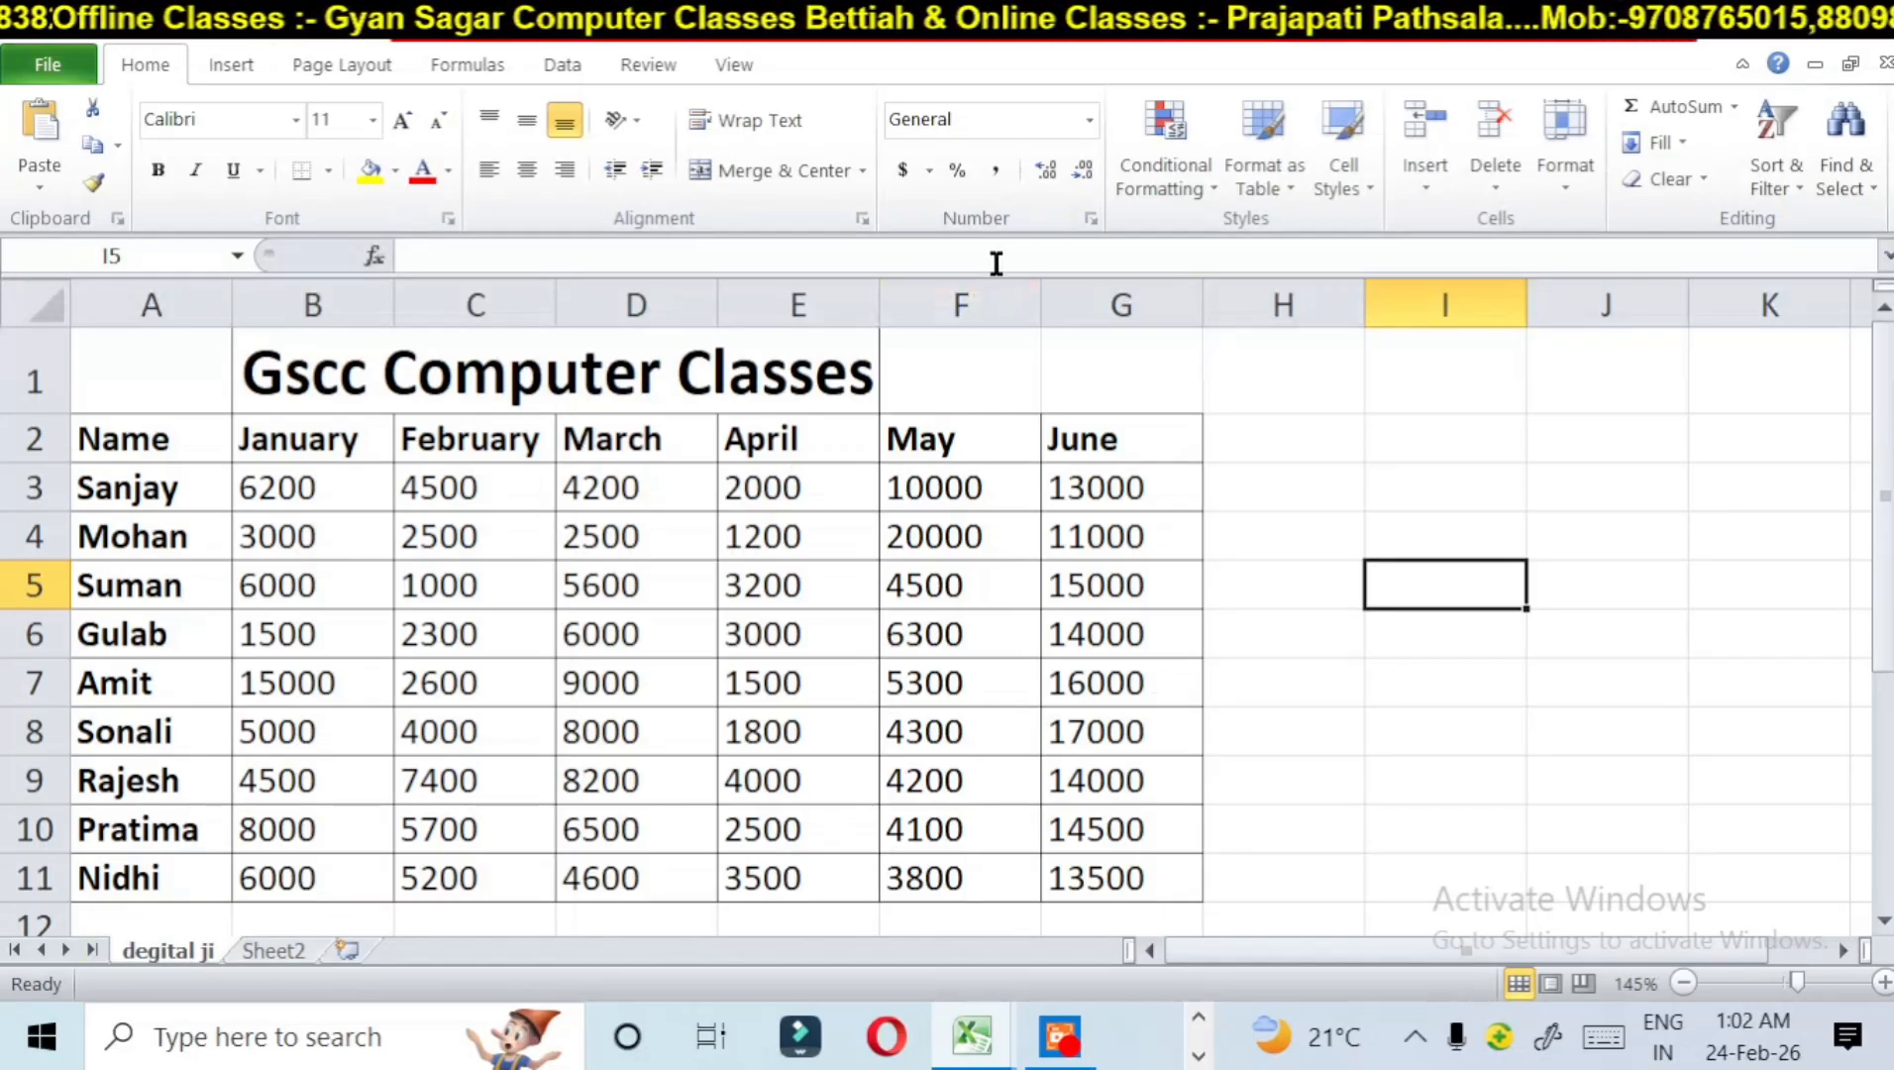
Step: Create a copy of the degital ji sheet in the same workbook, placed before the original
{"action": "left_click", "coordinate": [1587, 189]}
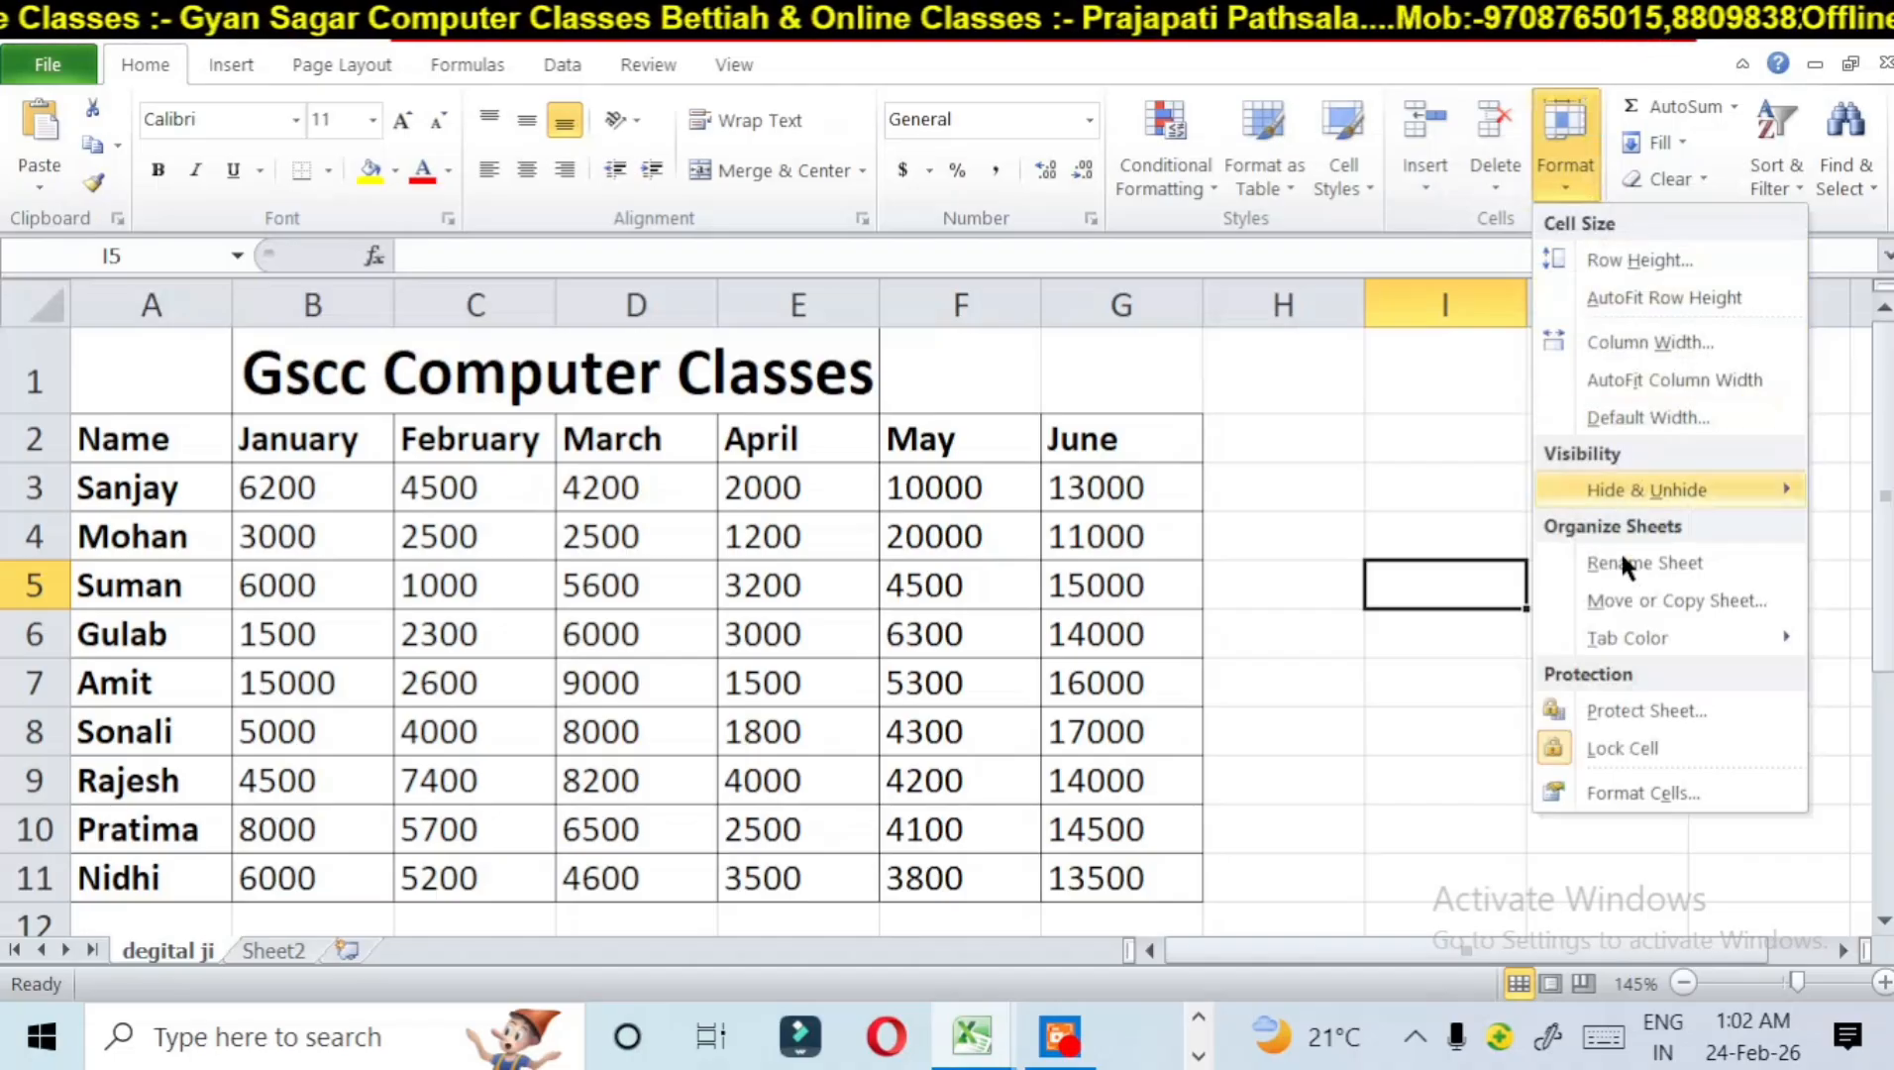
{"action": "left_click", "coordinate": [1666, 600]}
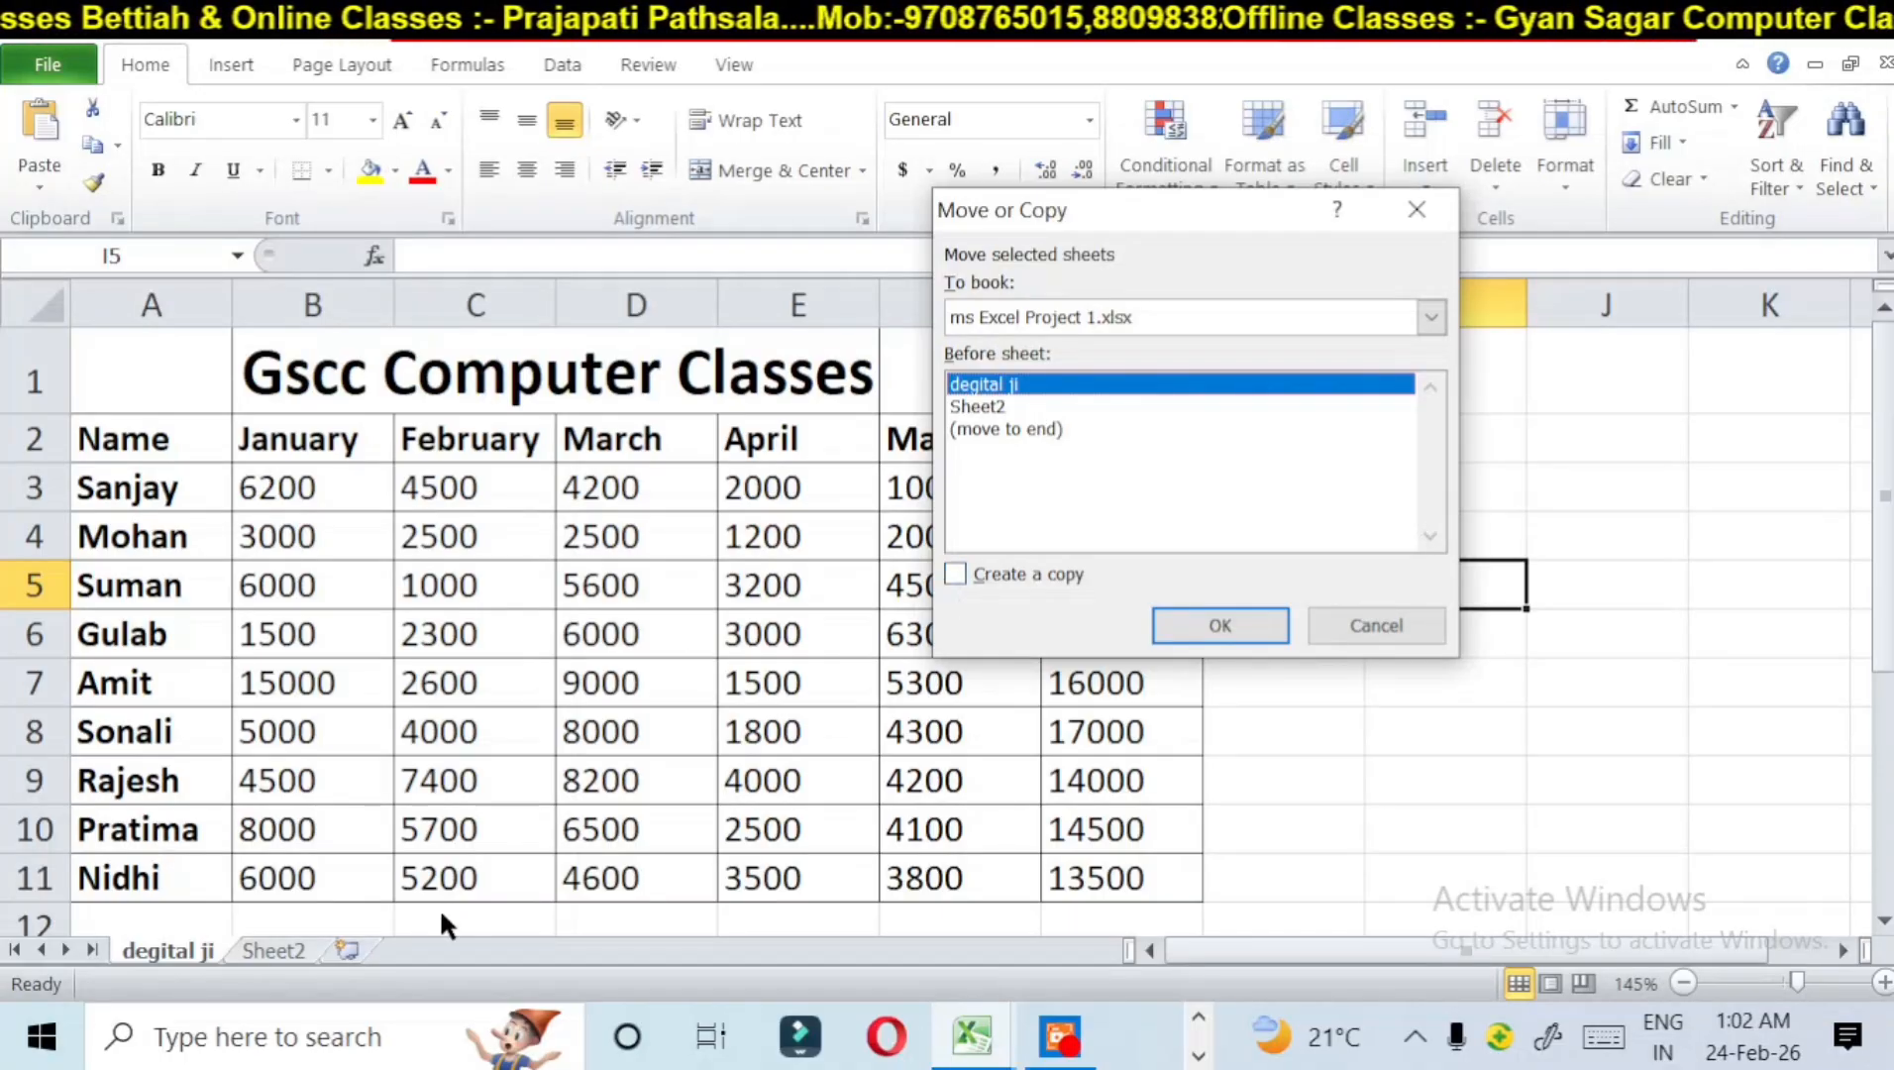
{"action": "left_click", "coordinate": [957, 572]}
{"action": "left_click", "coordinate": [1206, 630]}
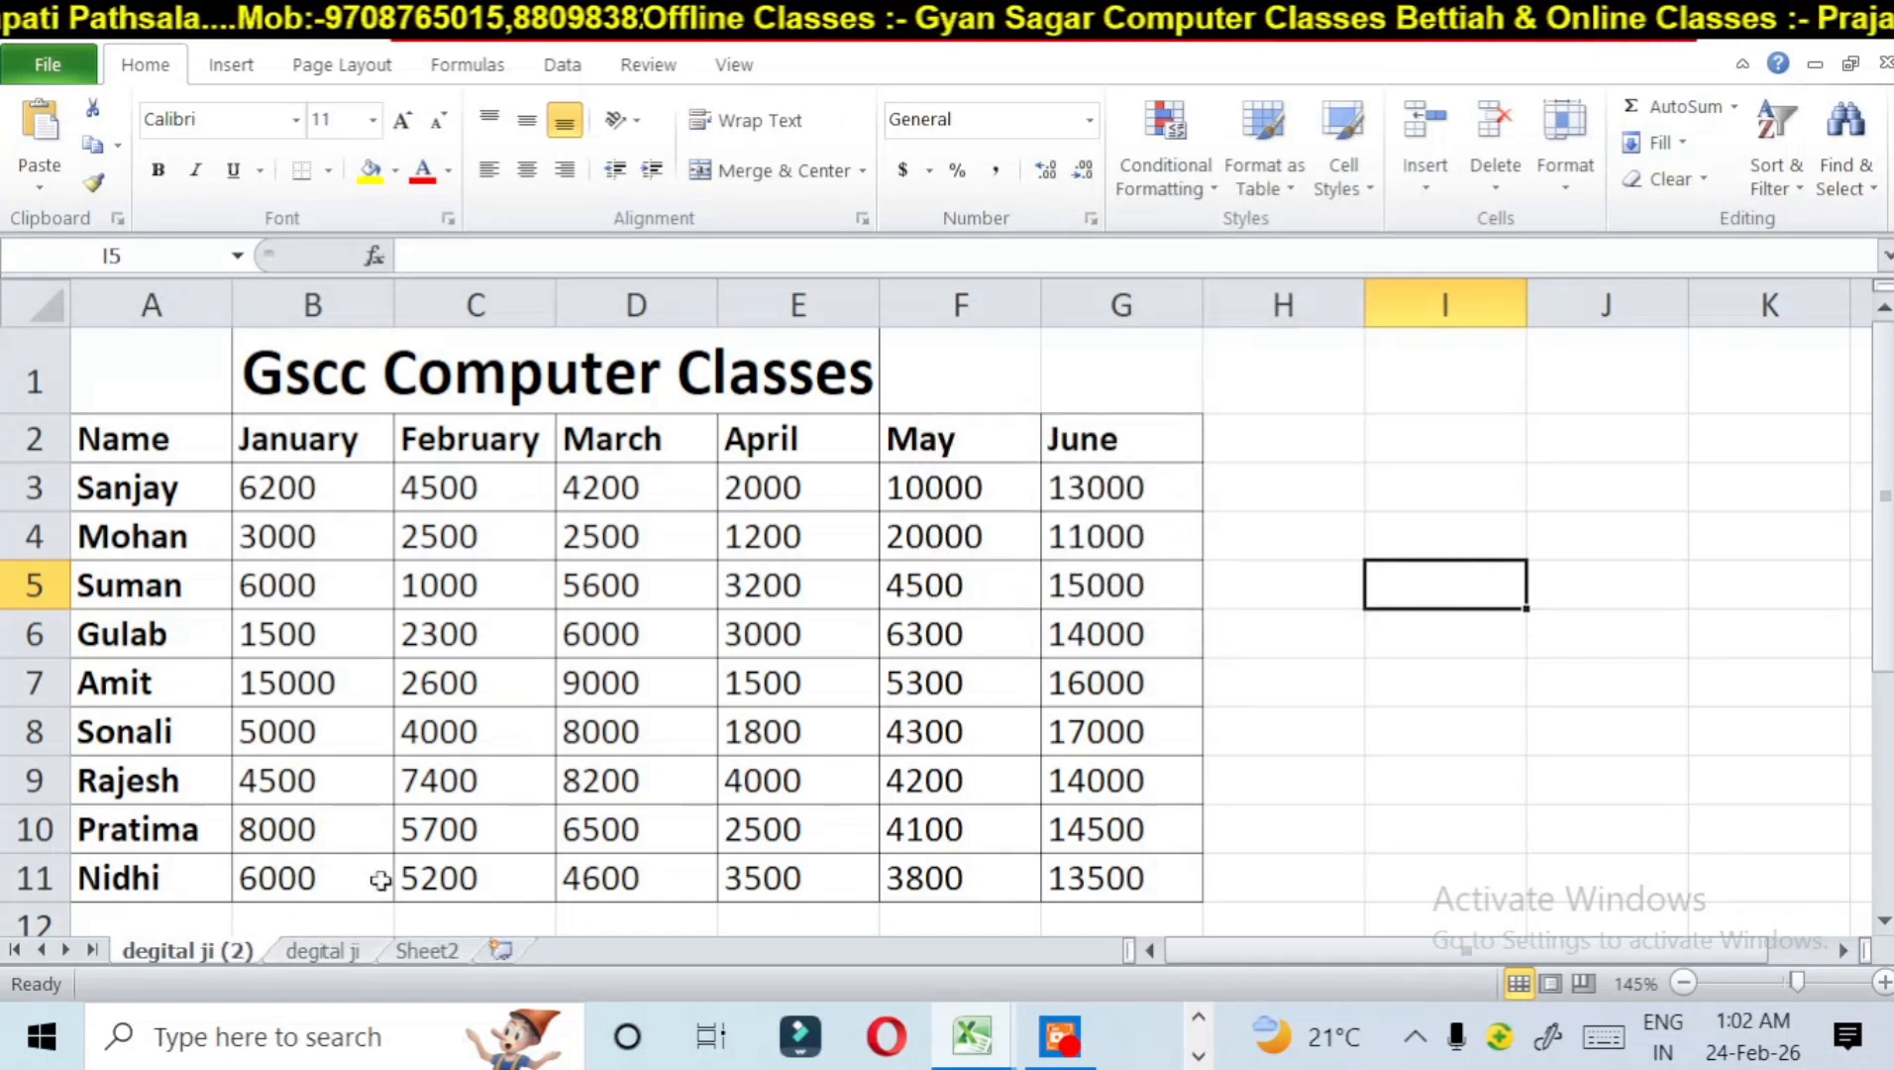
Step: Create a copy of the degital ji (2) sheet, placed before all other sheets
{"action": "left_click", "coordinate": [1585, 174]}
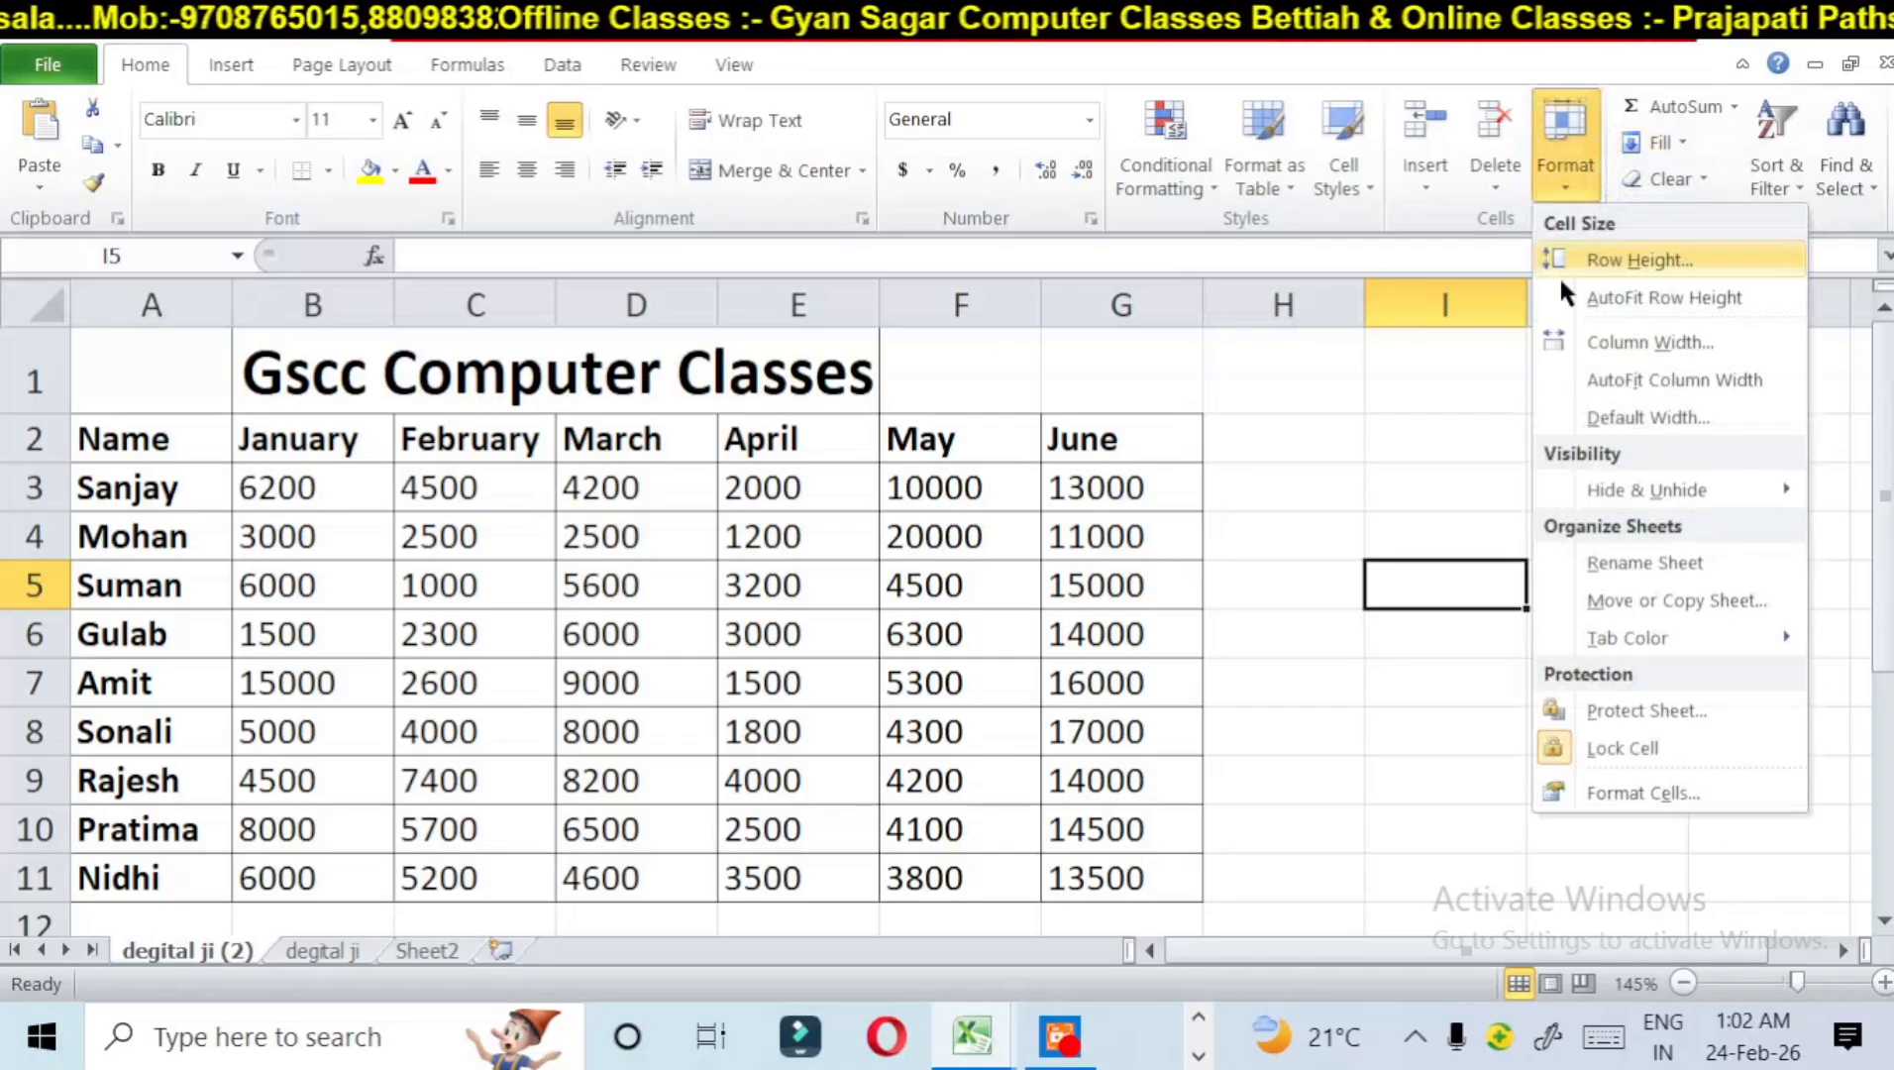
{"action": "left_click", "coordinate": [1585, 592]}
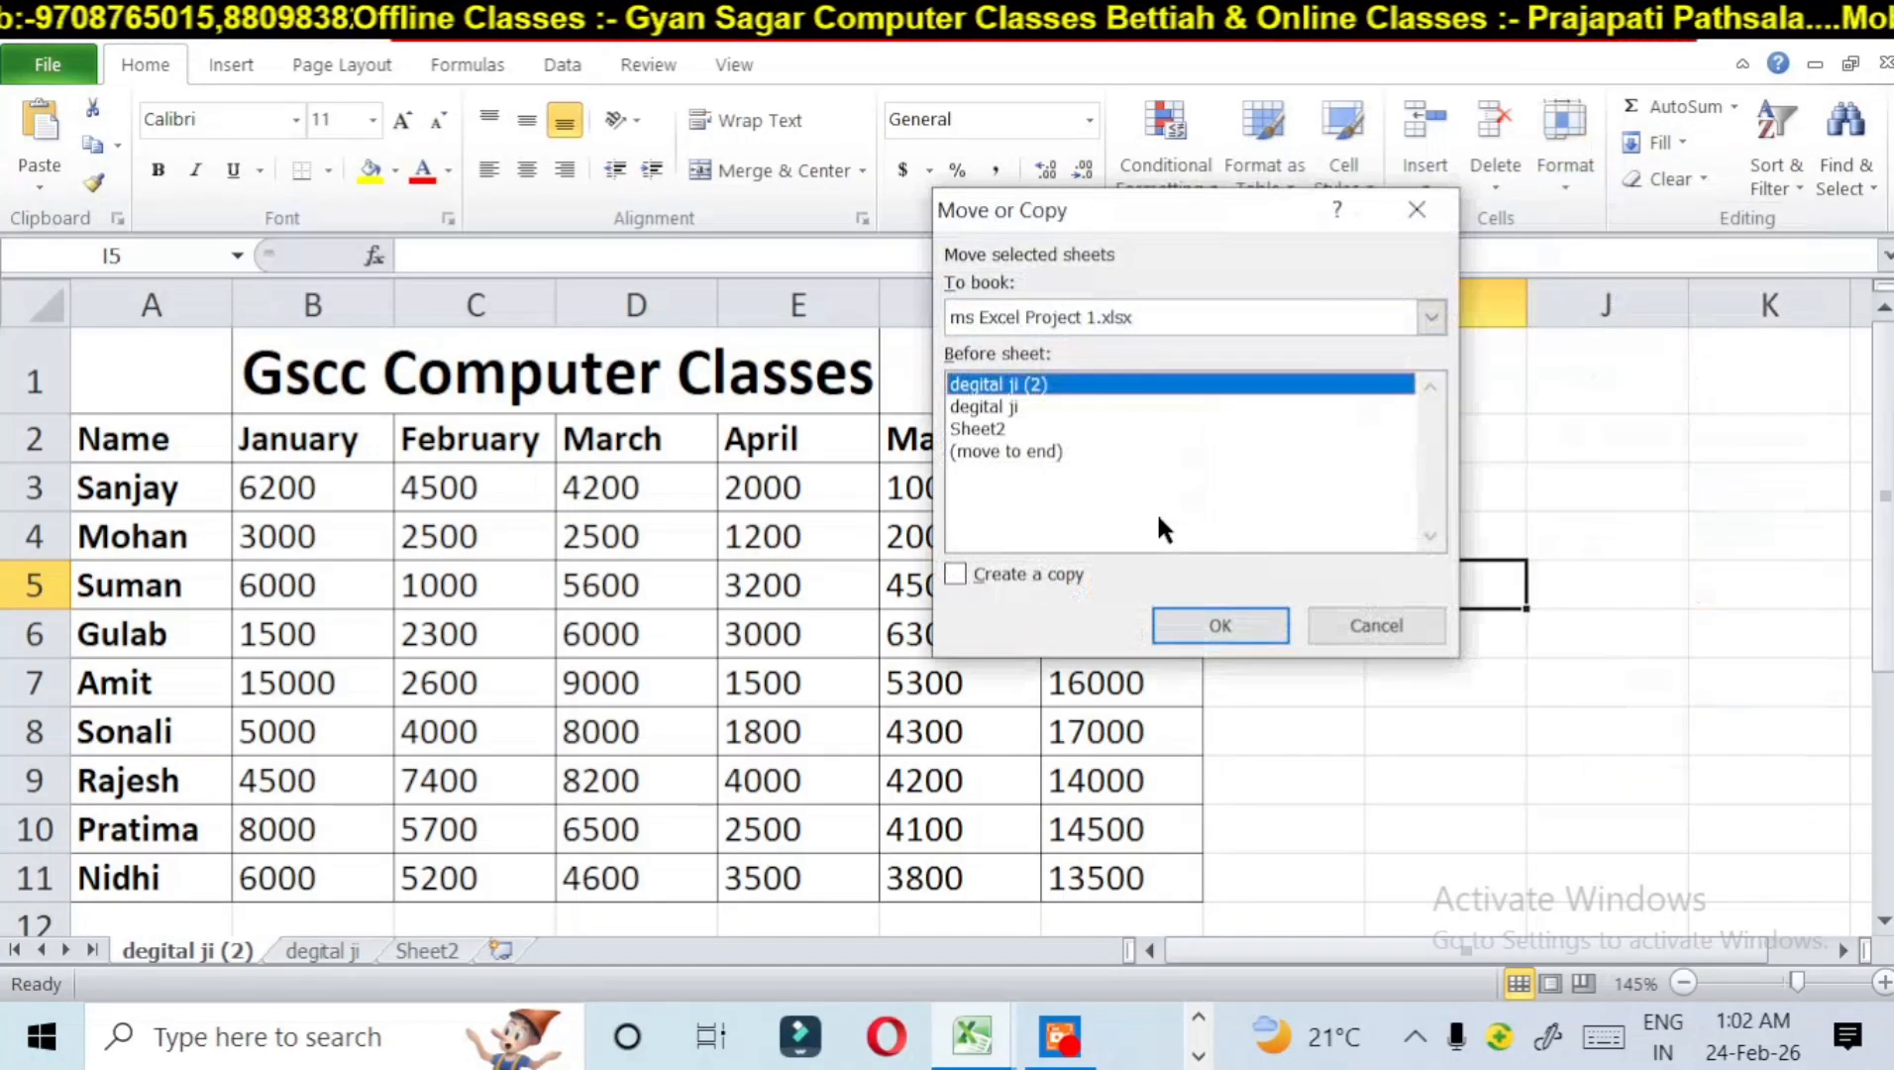
{"action": "left_click", "coordinate": [956, 574]}
{"action": "left_click", "coordinate": [1224, 627]}
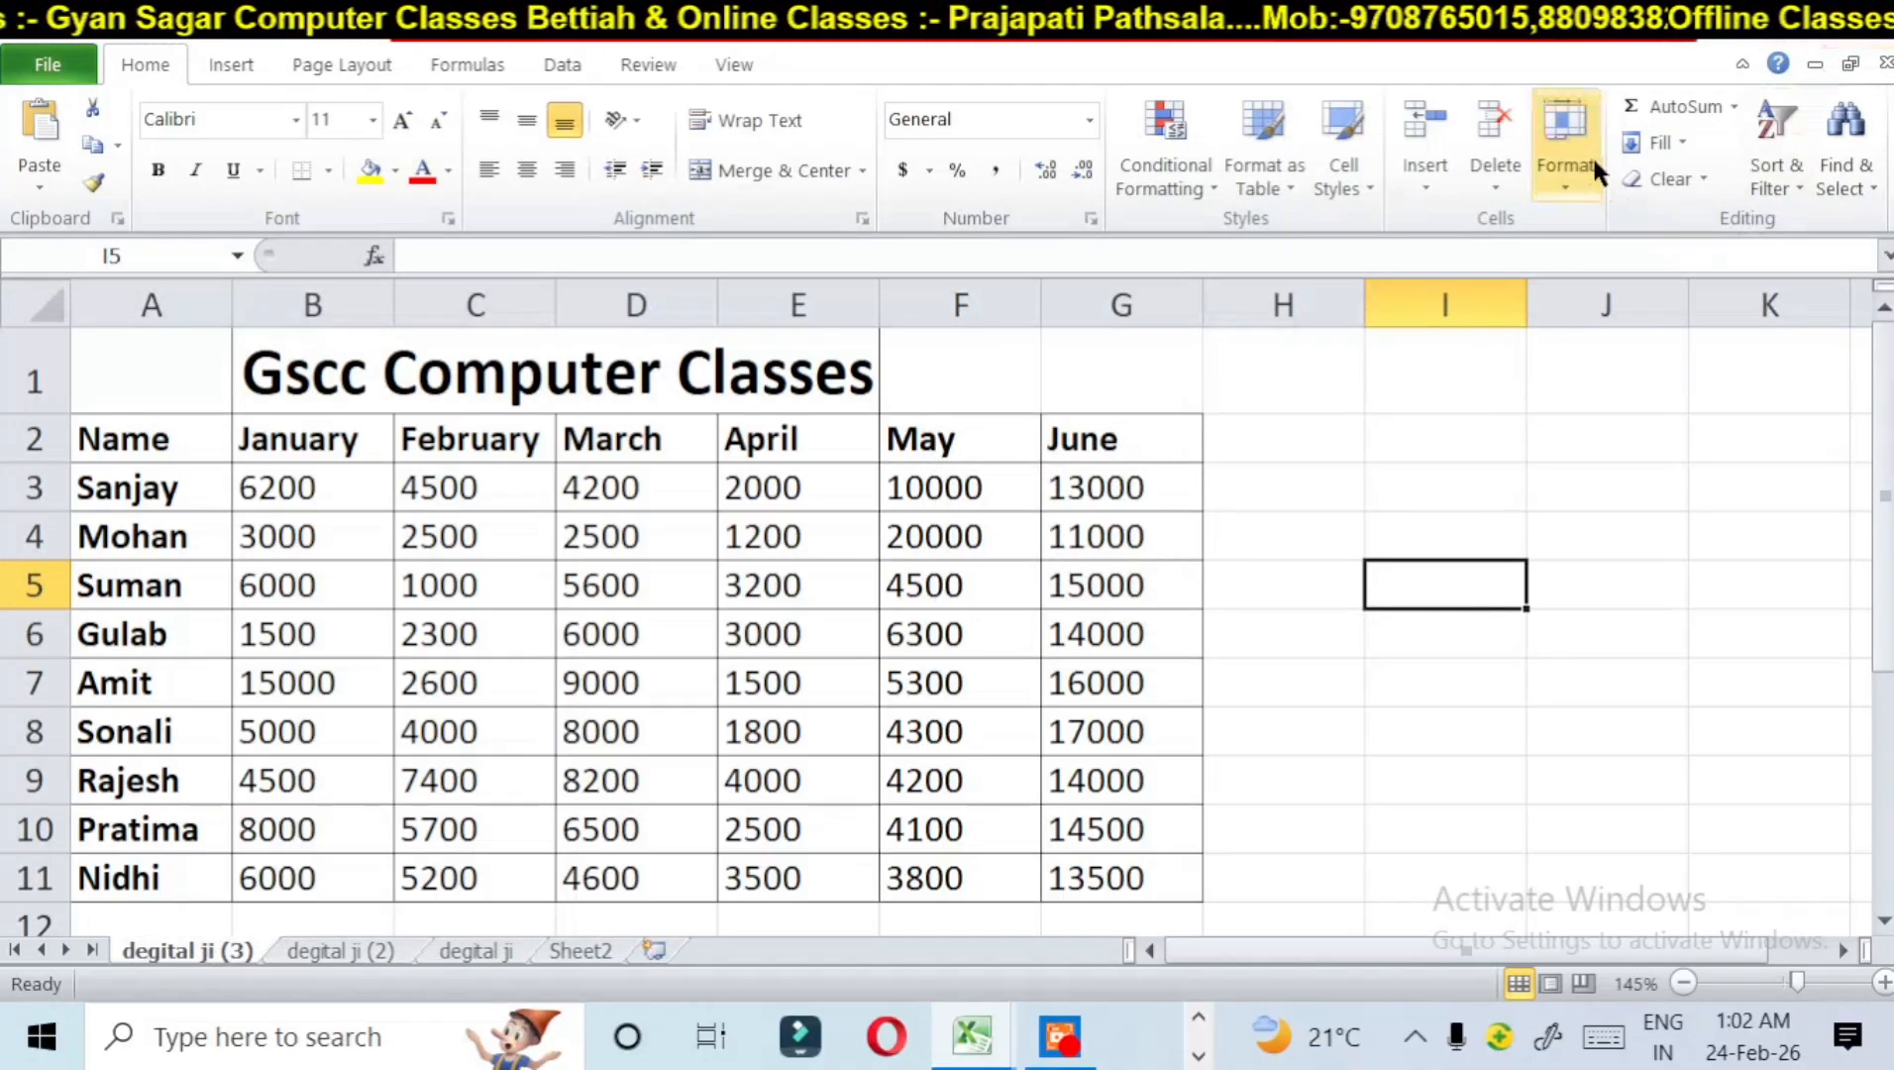
Step: Go to the degital ji sheet and try to move it with degital ji itself as the Before sheet target
{"action": "left_click", "coordinate": [478, 952]}
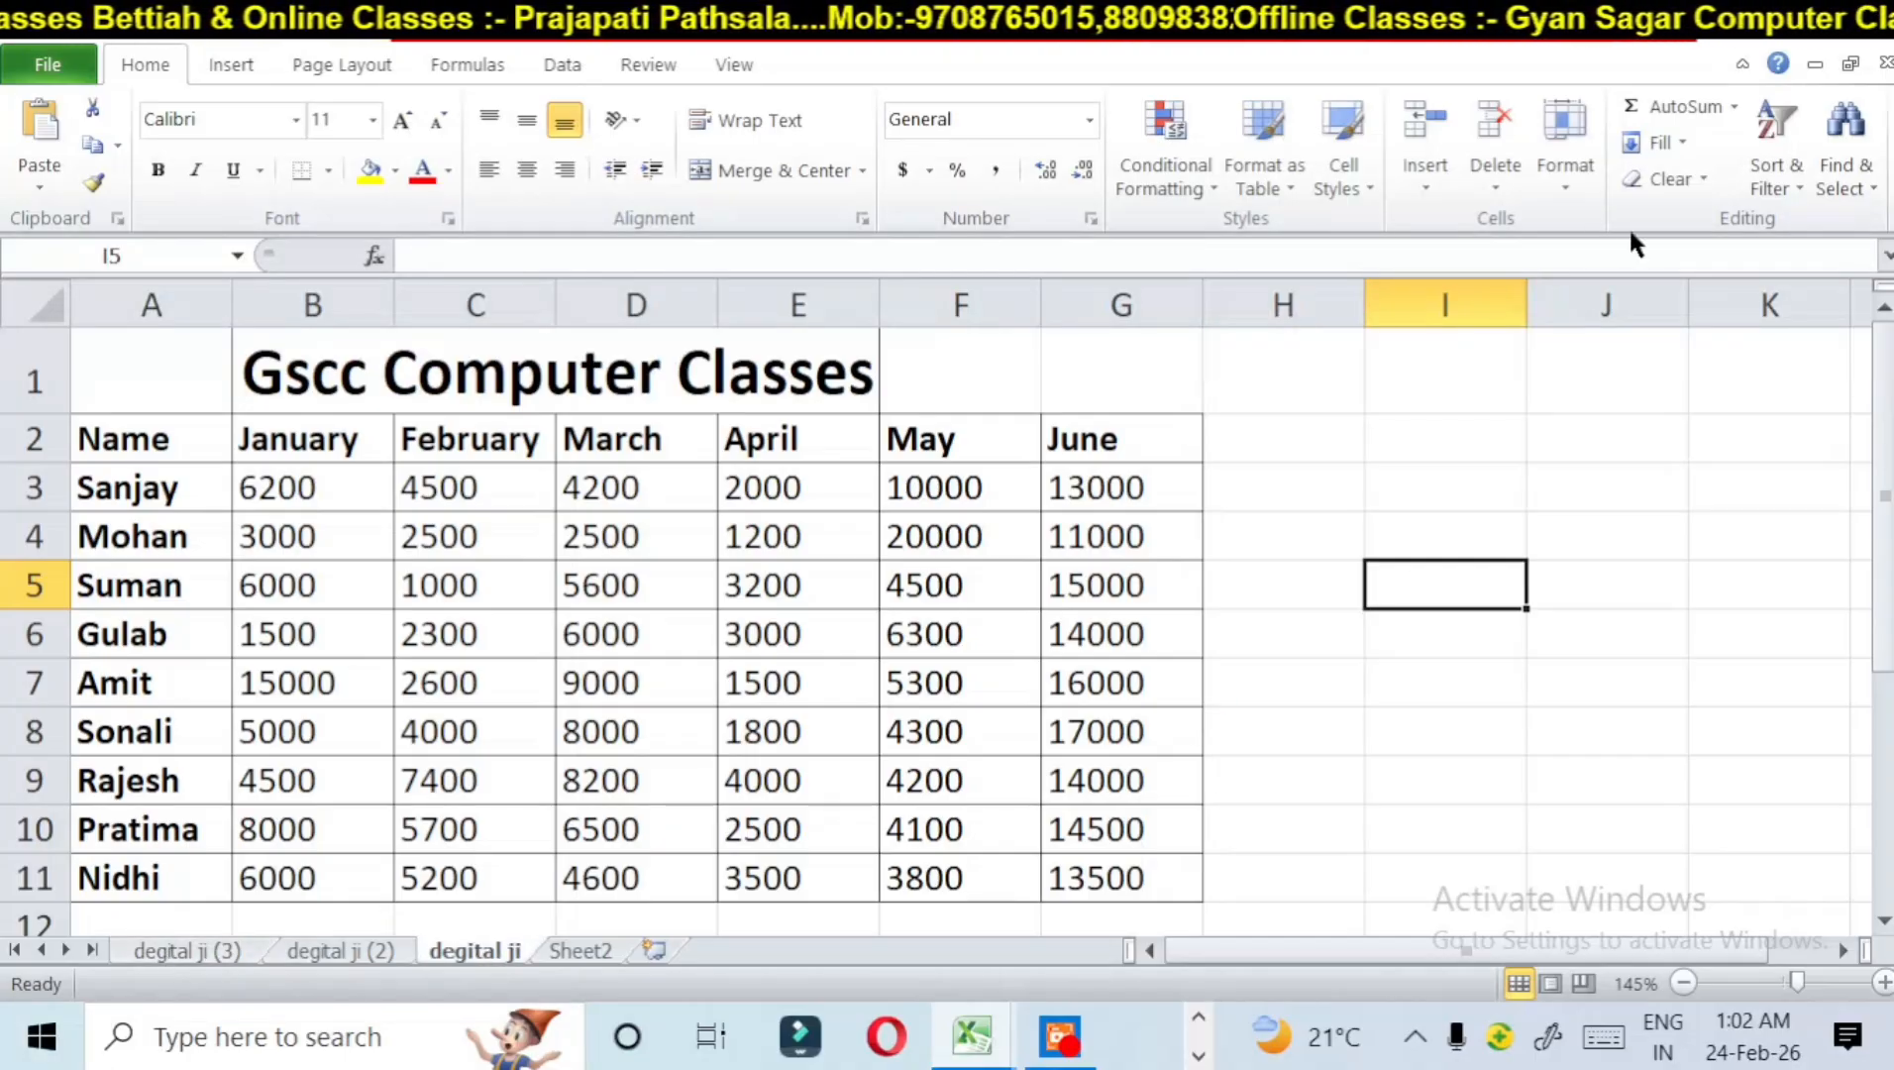
{"action": "left_click", "coordinate": [1577, 178]}
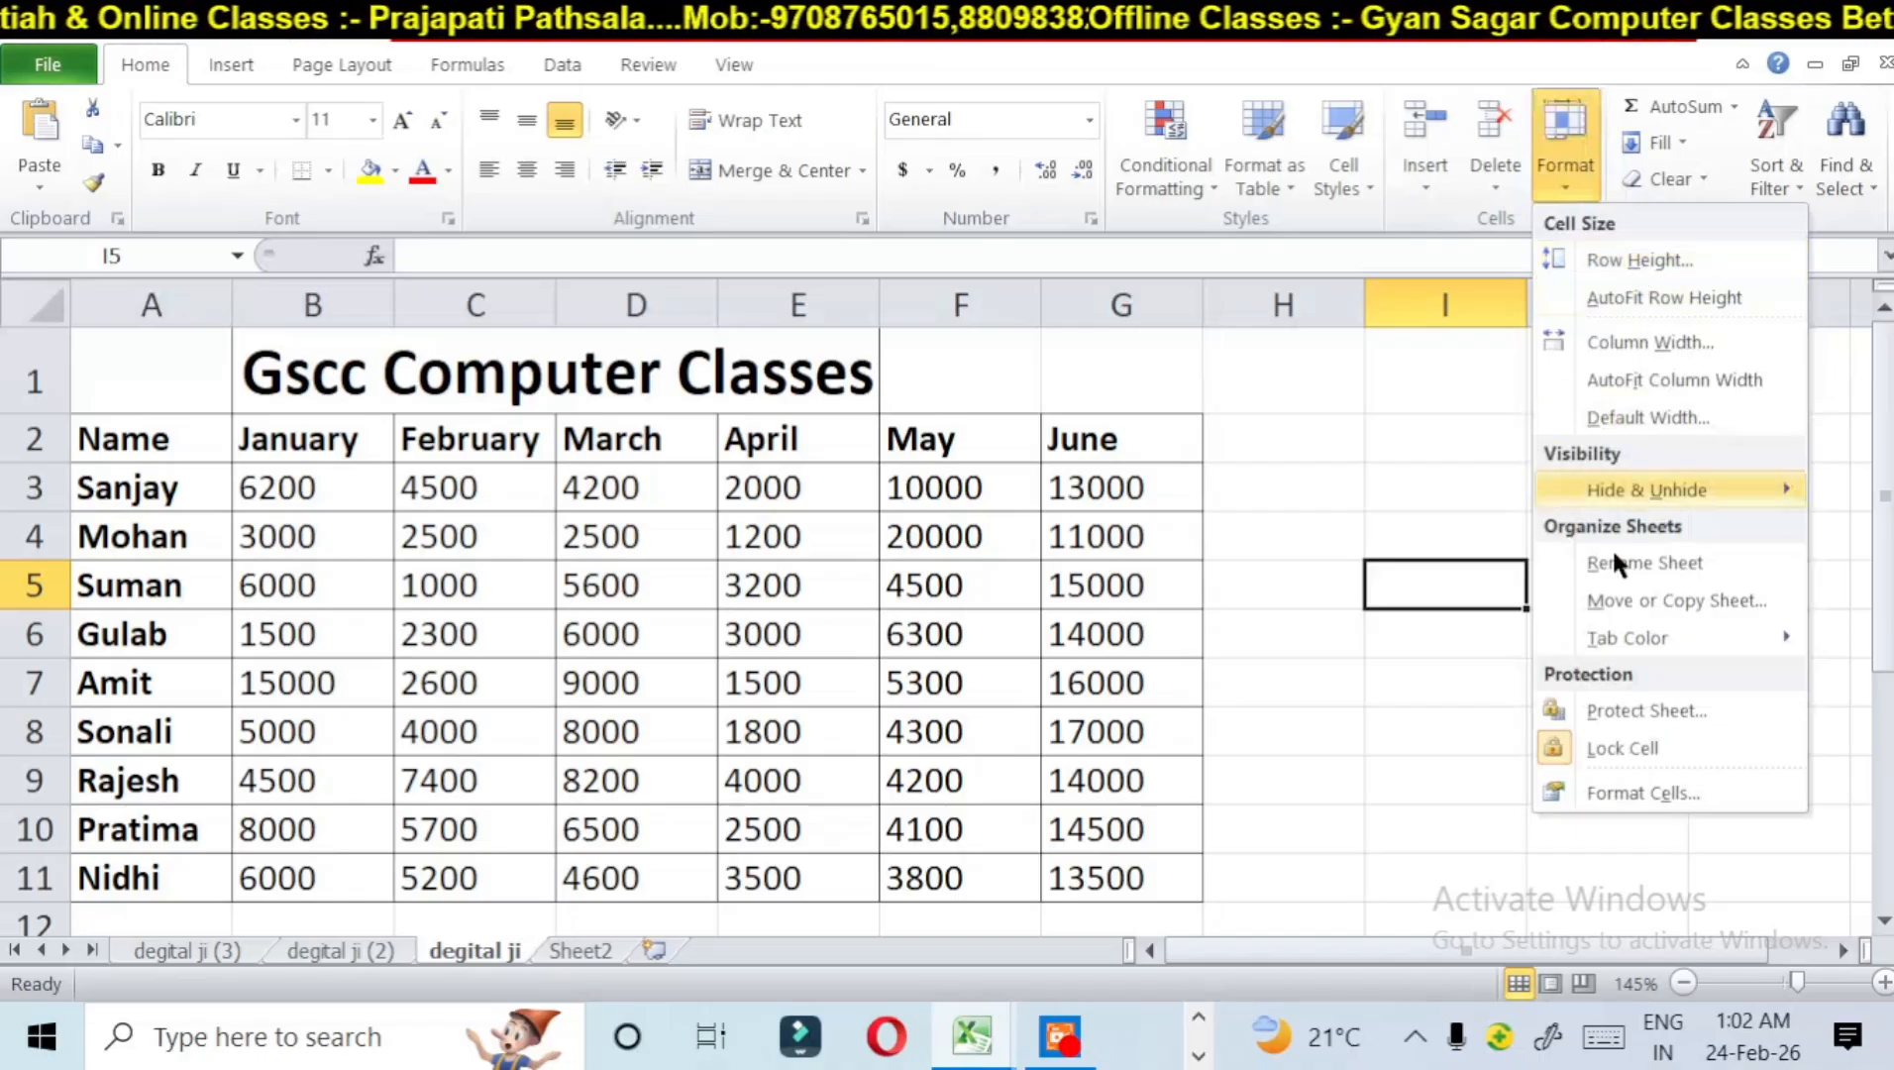
{"action": "left_click", "coordinate": [1612, 601]}
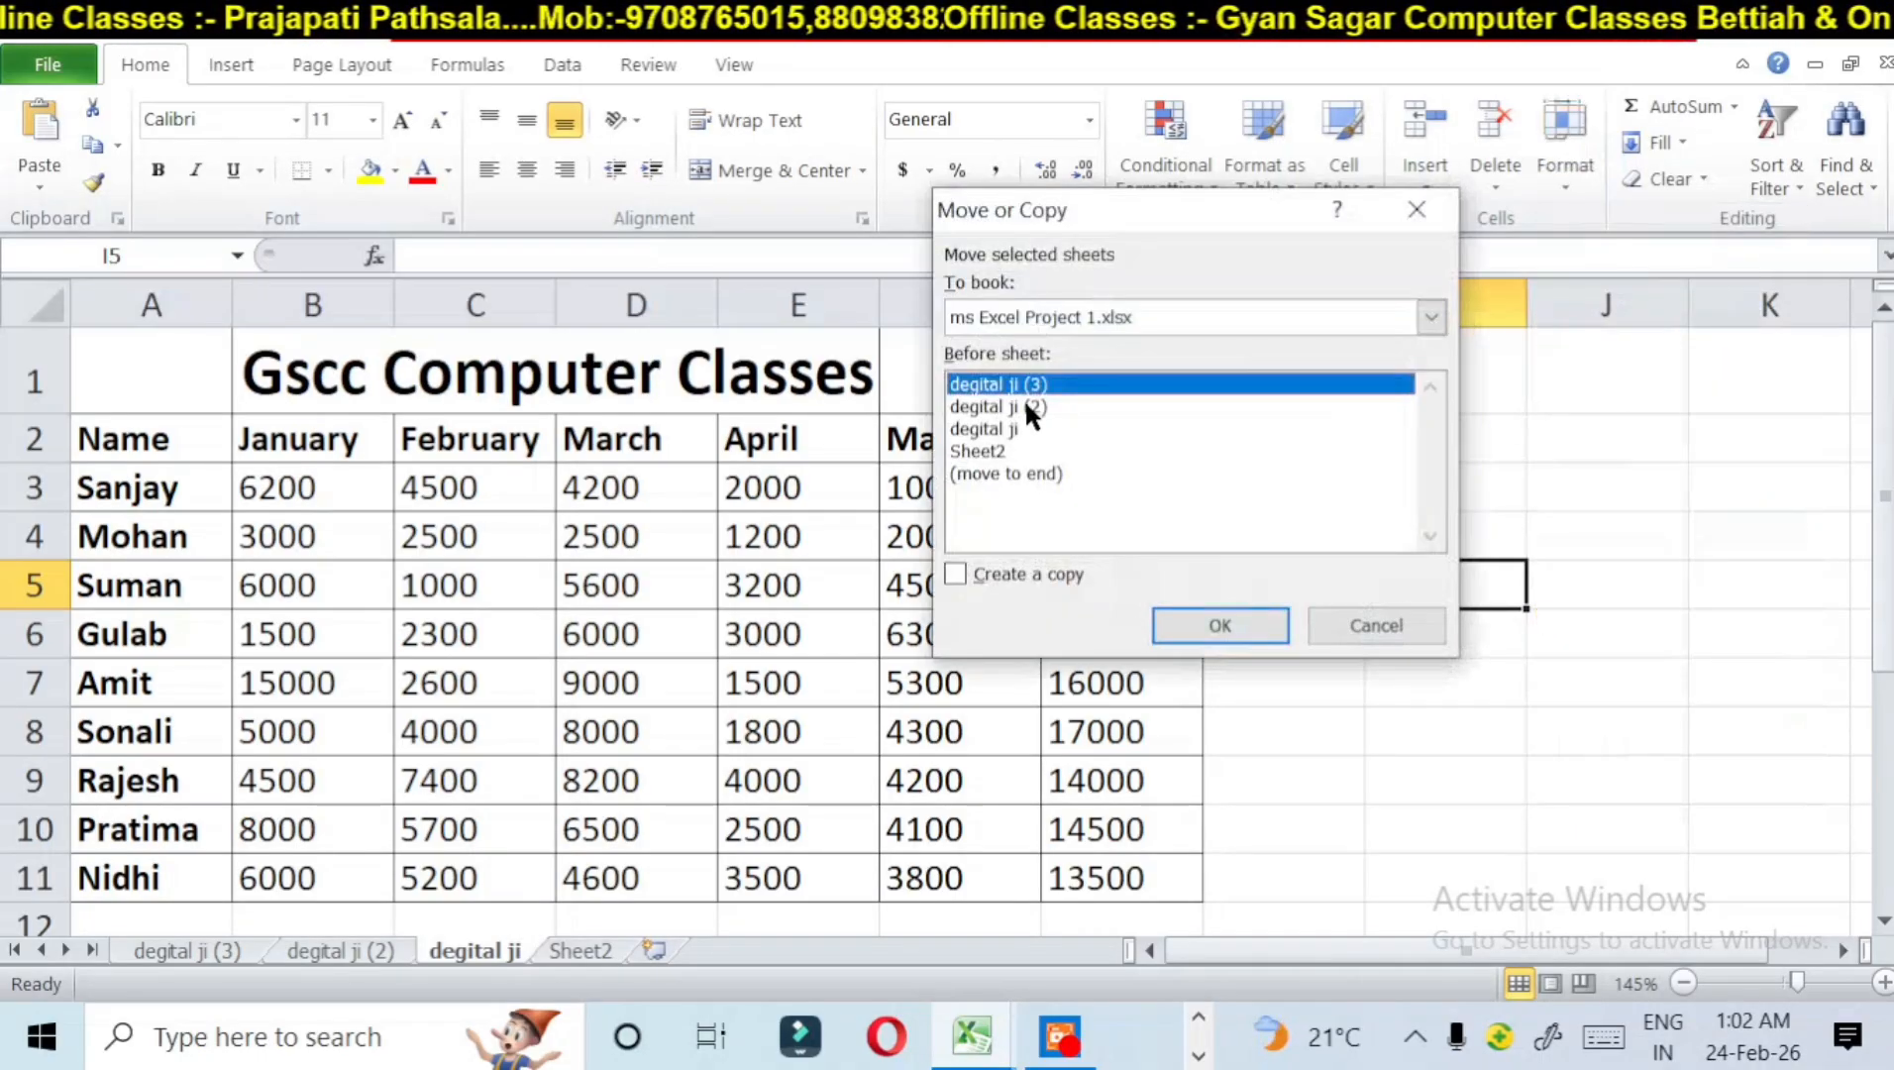
{"action": "left_click", "coordinate": [1010, 428]}
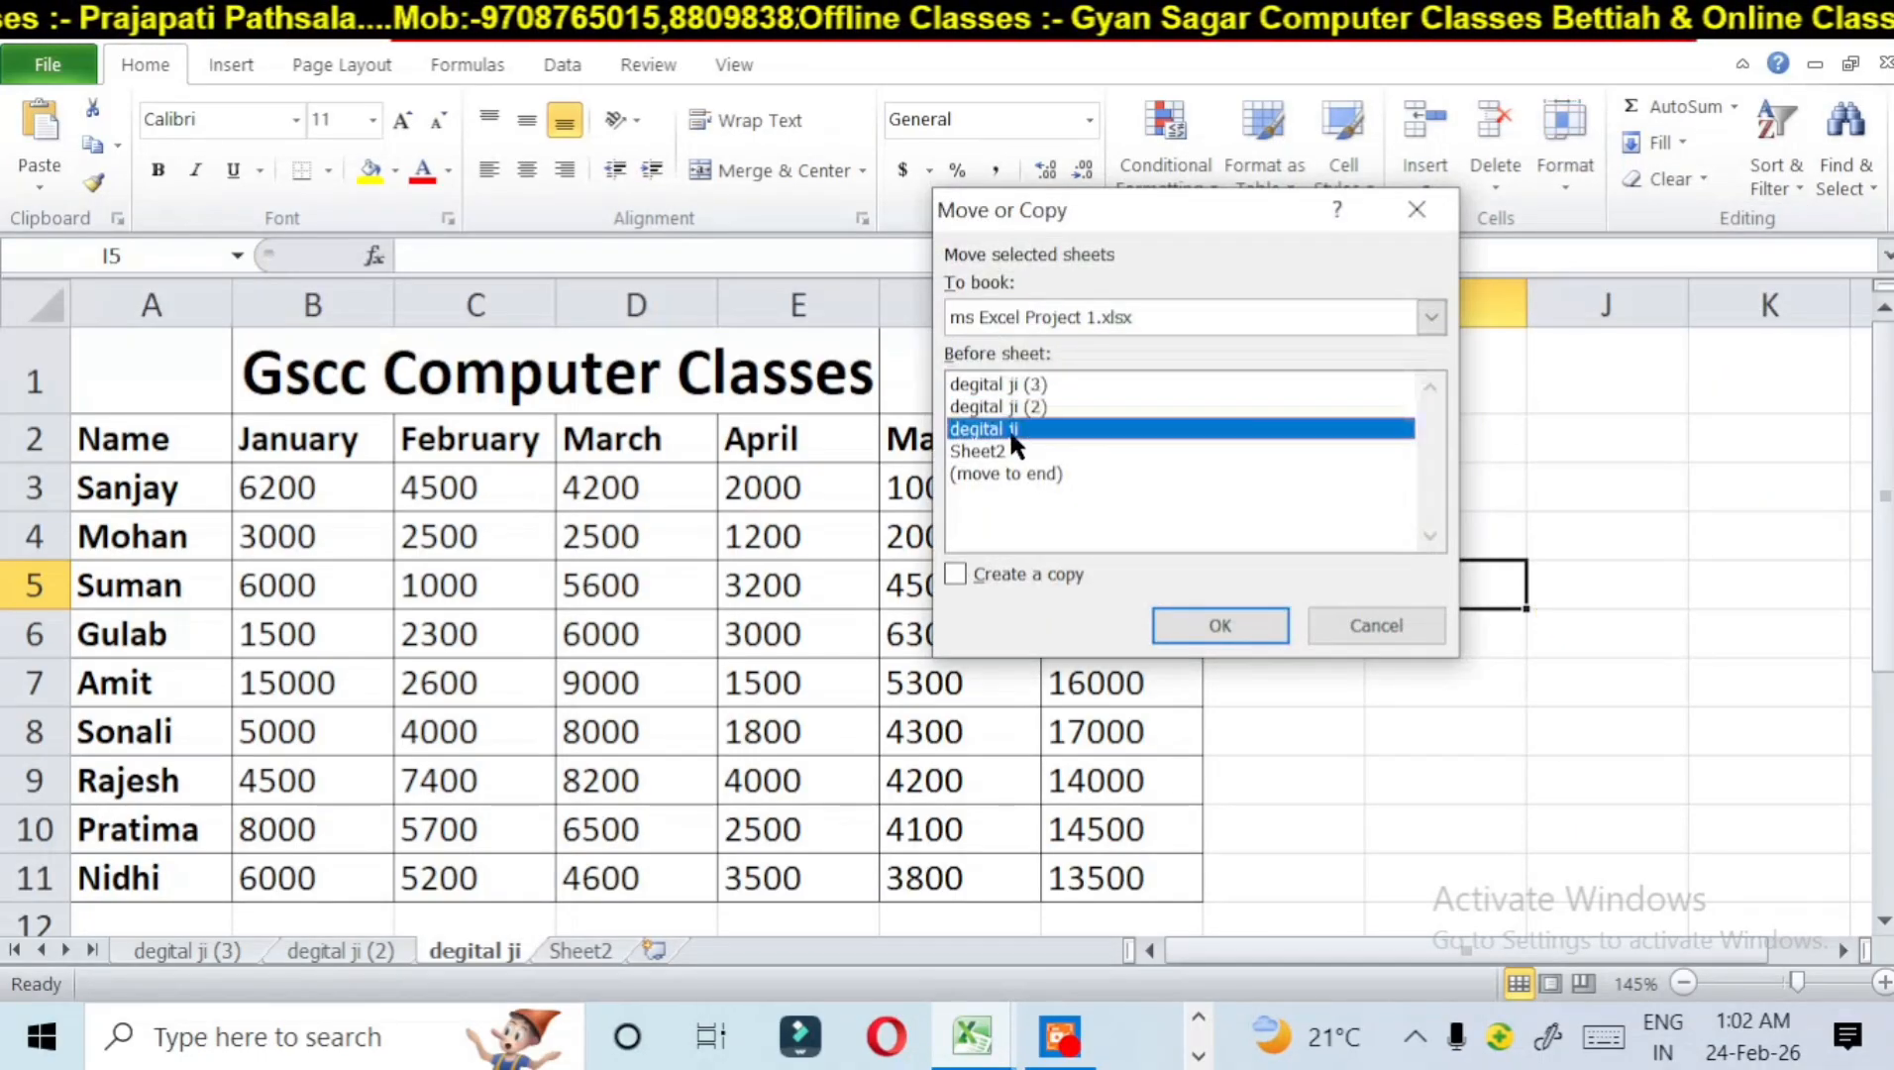
{"action": "left_click", "coordinate": [1212, 609]}
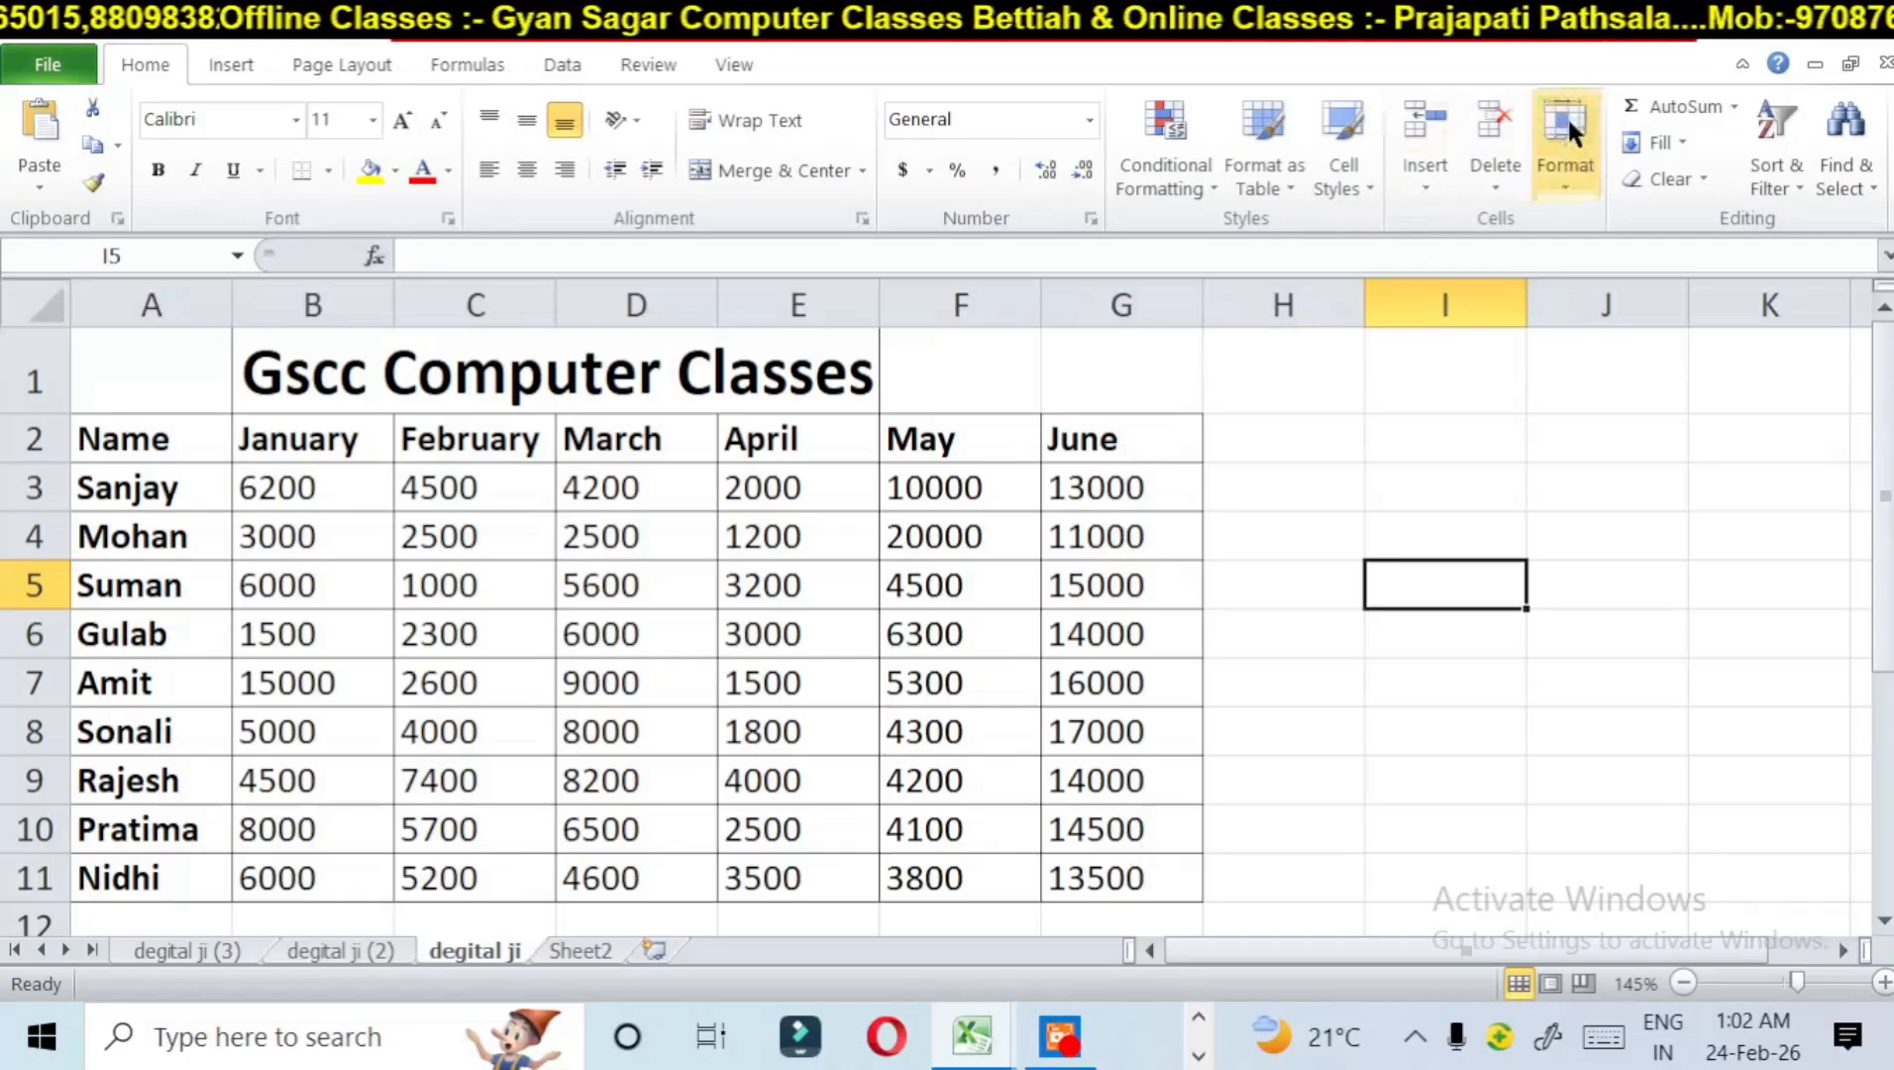
Step: Try to move the degital ji sheet with Sheet2 as the Before sheet target, without creating a copy
{"action": "left_click", "coordinate": [1582, 165]}
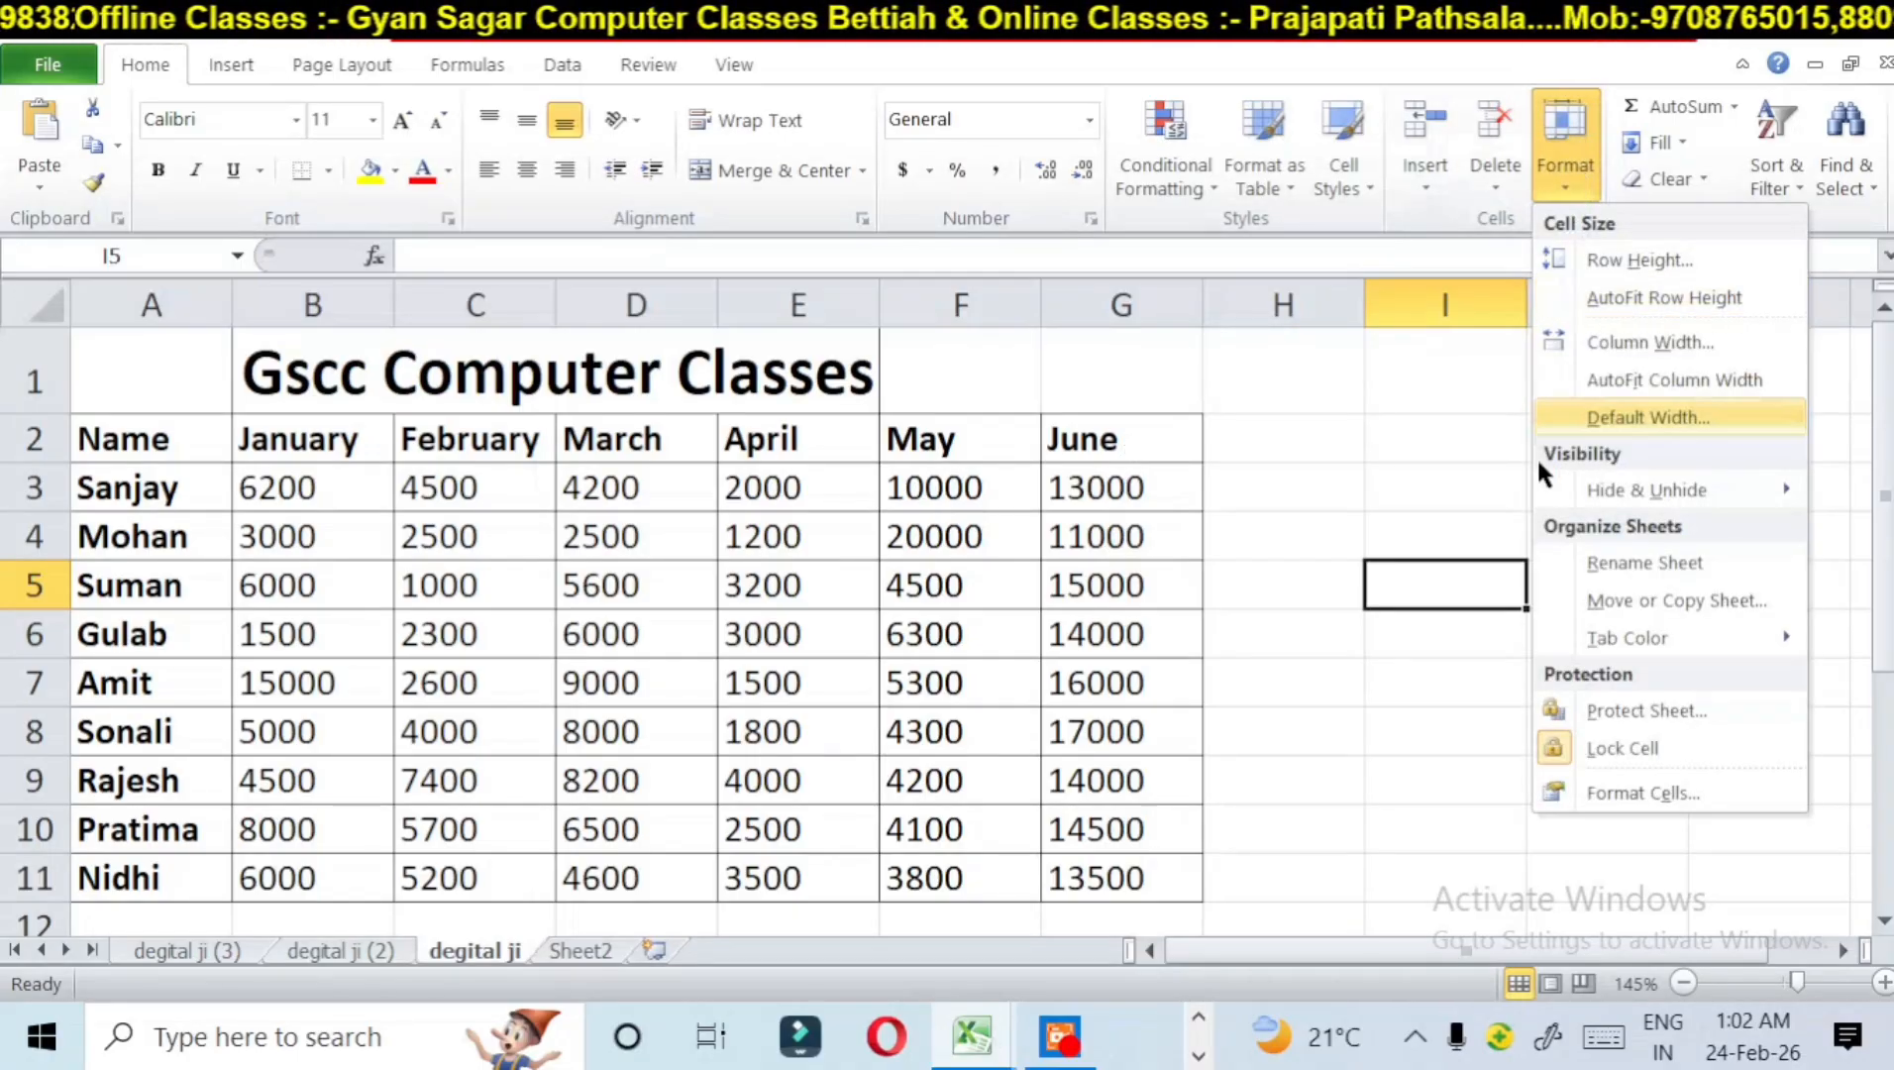
{"action": "left_click", "coordinate": [1645, 601]}
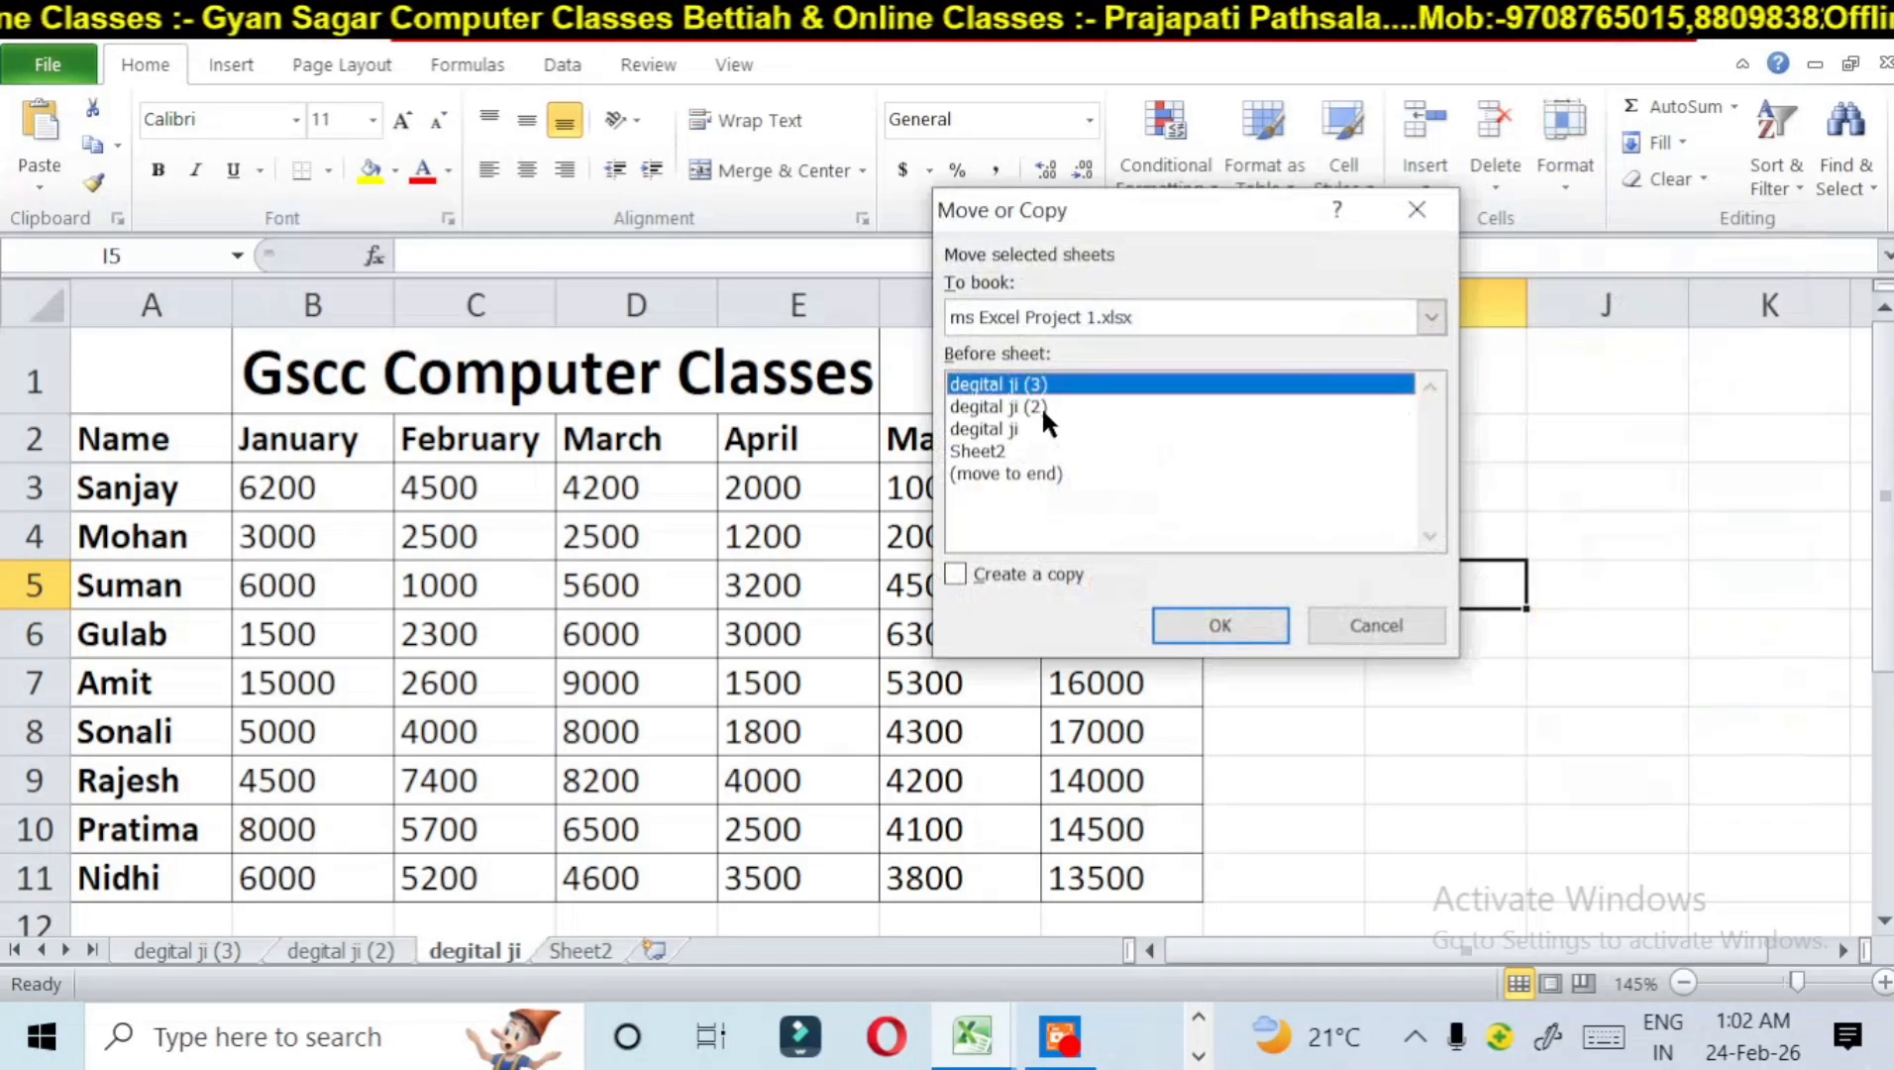
{"action": "left_click", "coordinate": [1012, 428]}
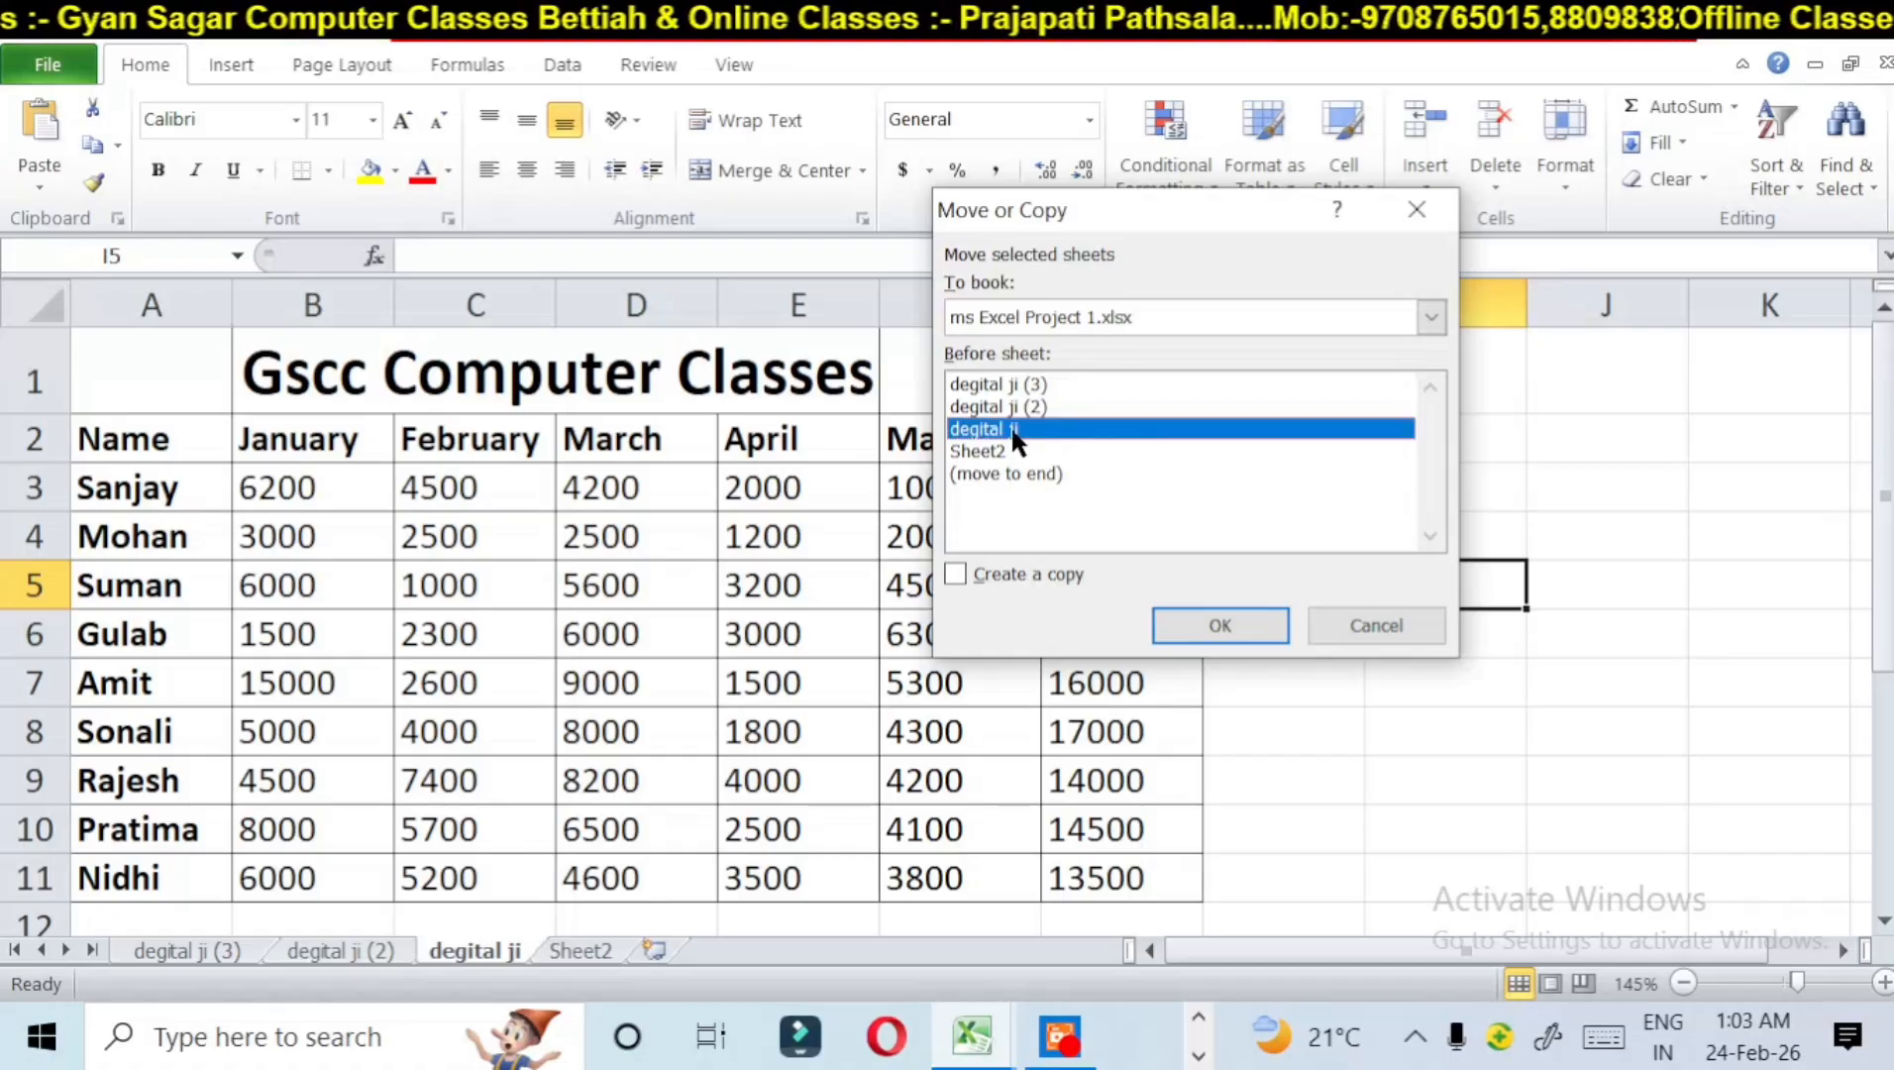
{"action": "left_click", "coordinate": [1021, 393]}
{"action": "left_click", "coordinate": [1021, 408]}
{"action": "left_click", "coordinate": [1021, 429]}
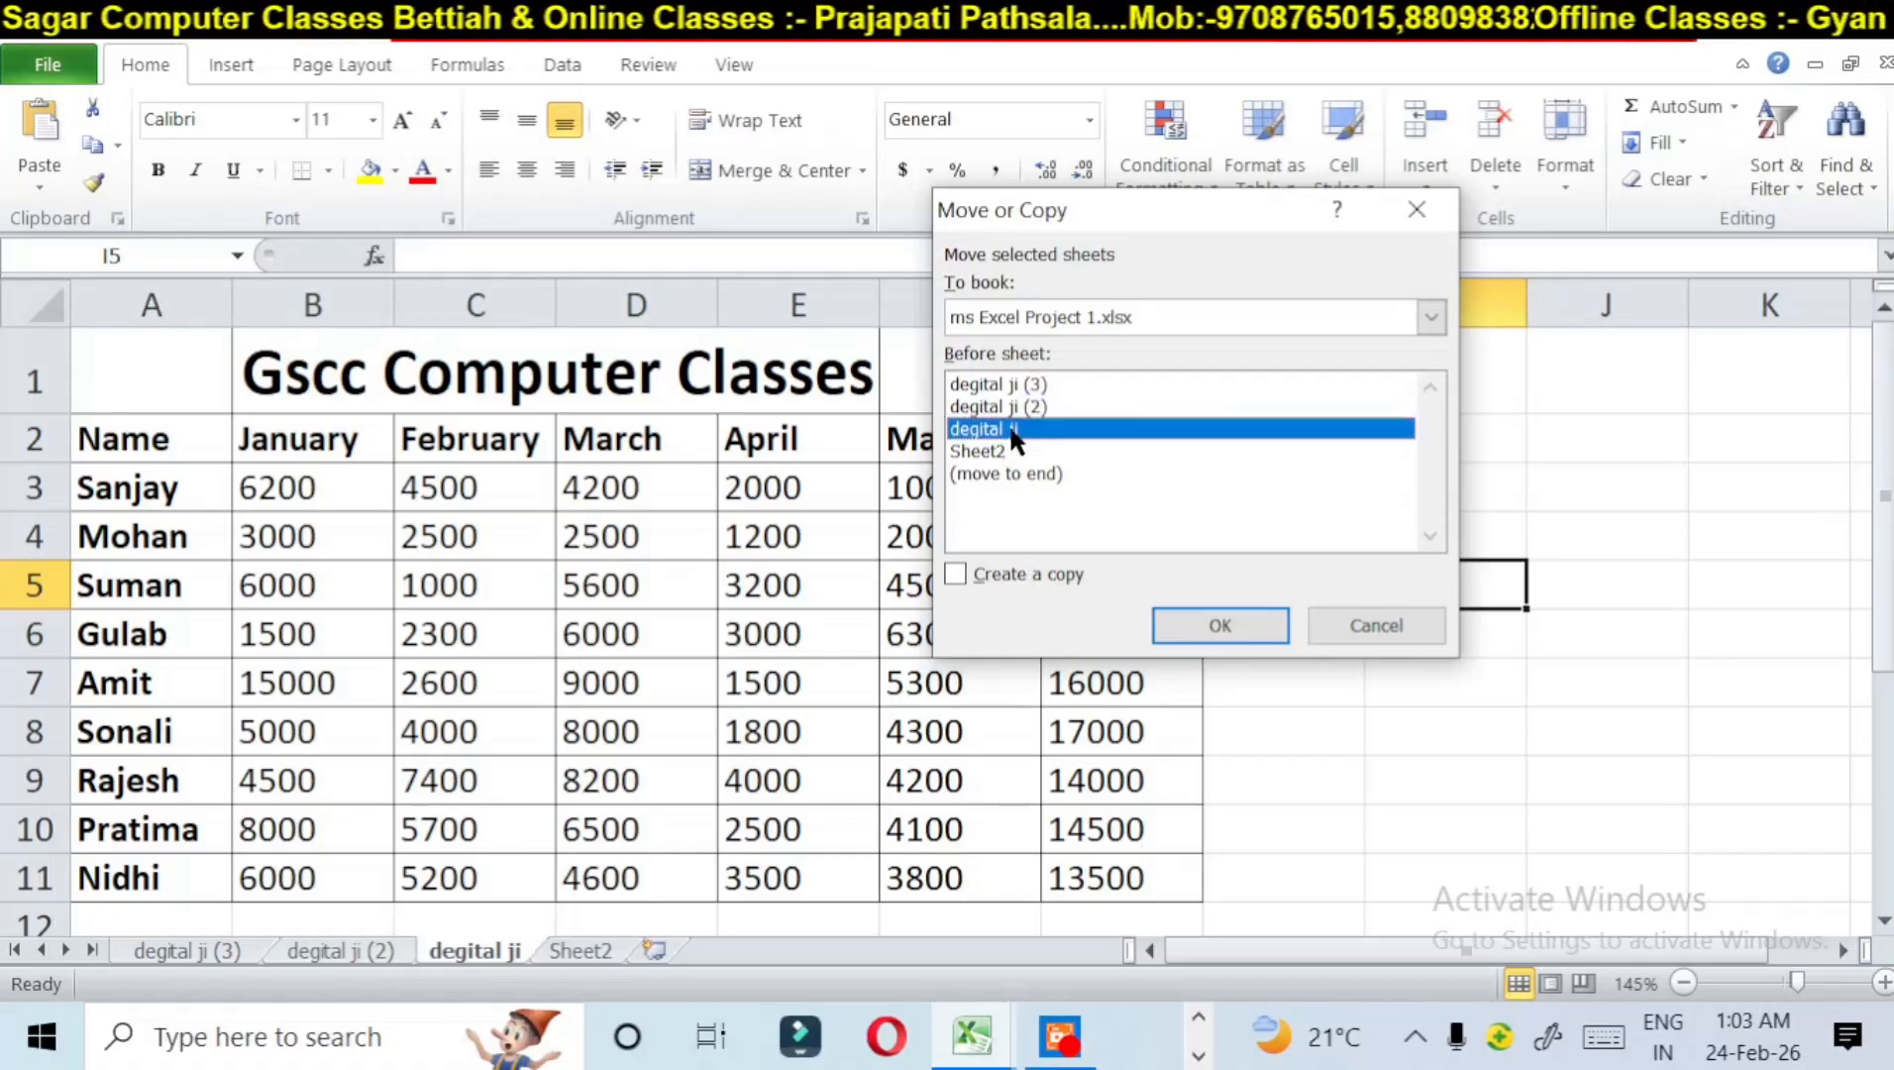
{"action": "left_click", "coordinate": [1021, 383]}
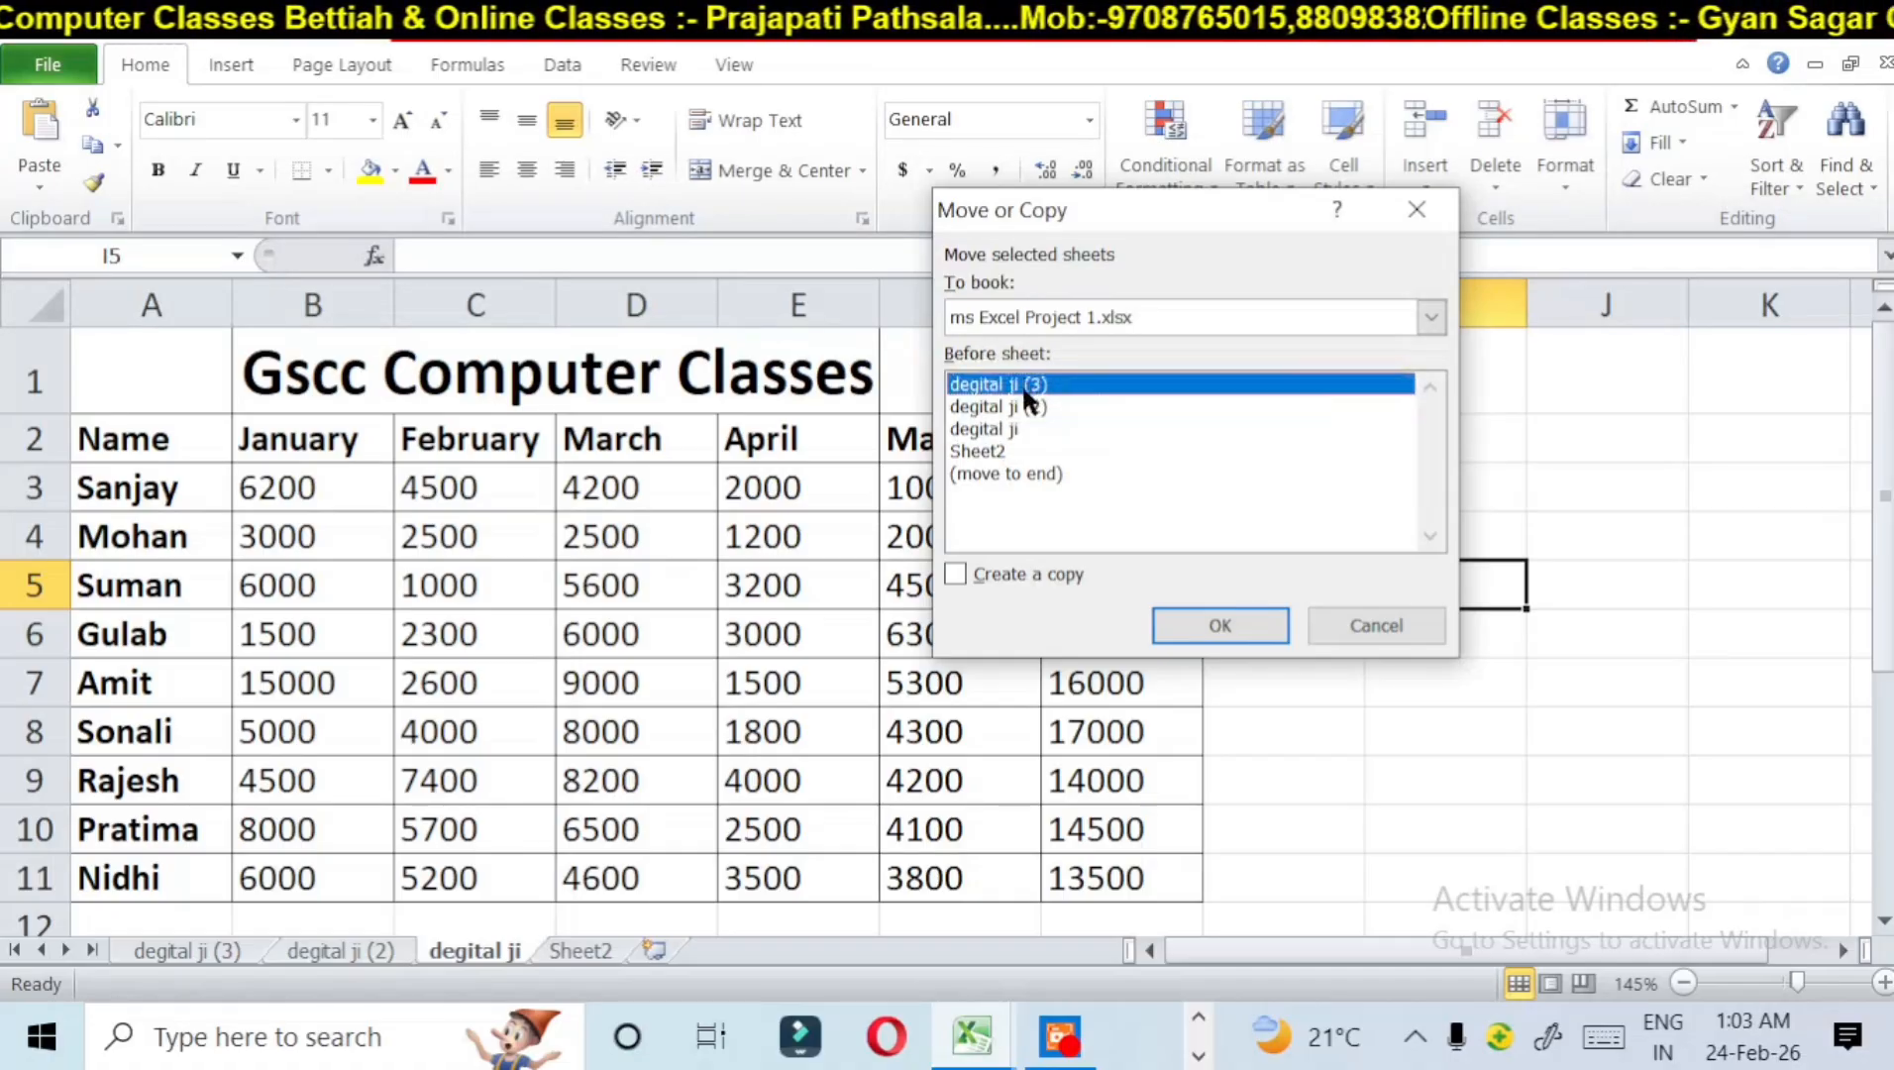
{"action": "left_click", "coordinate": [986, 454]}
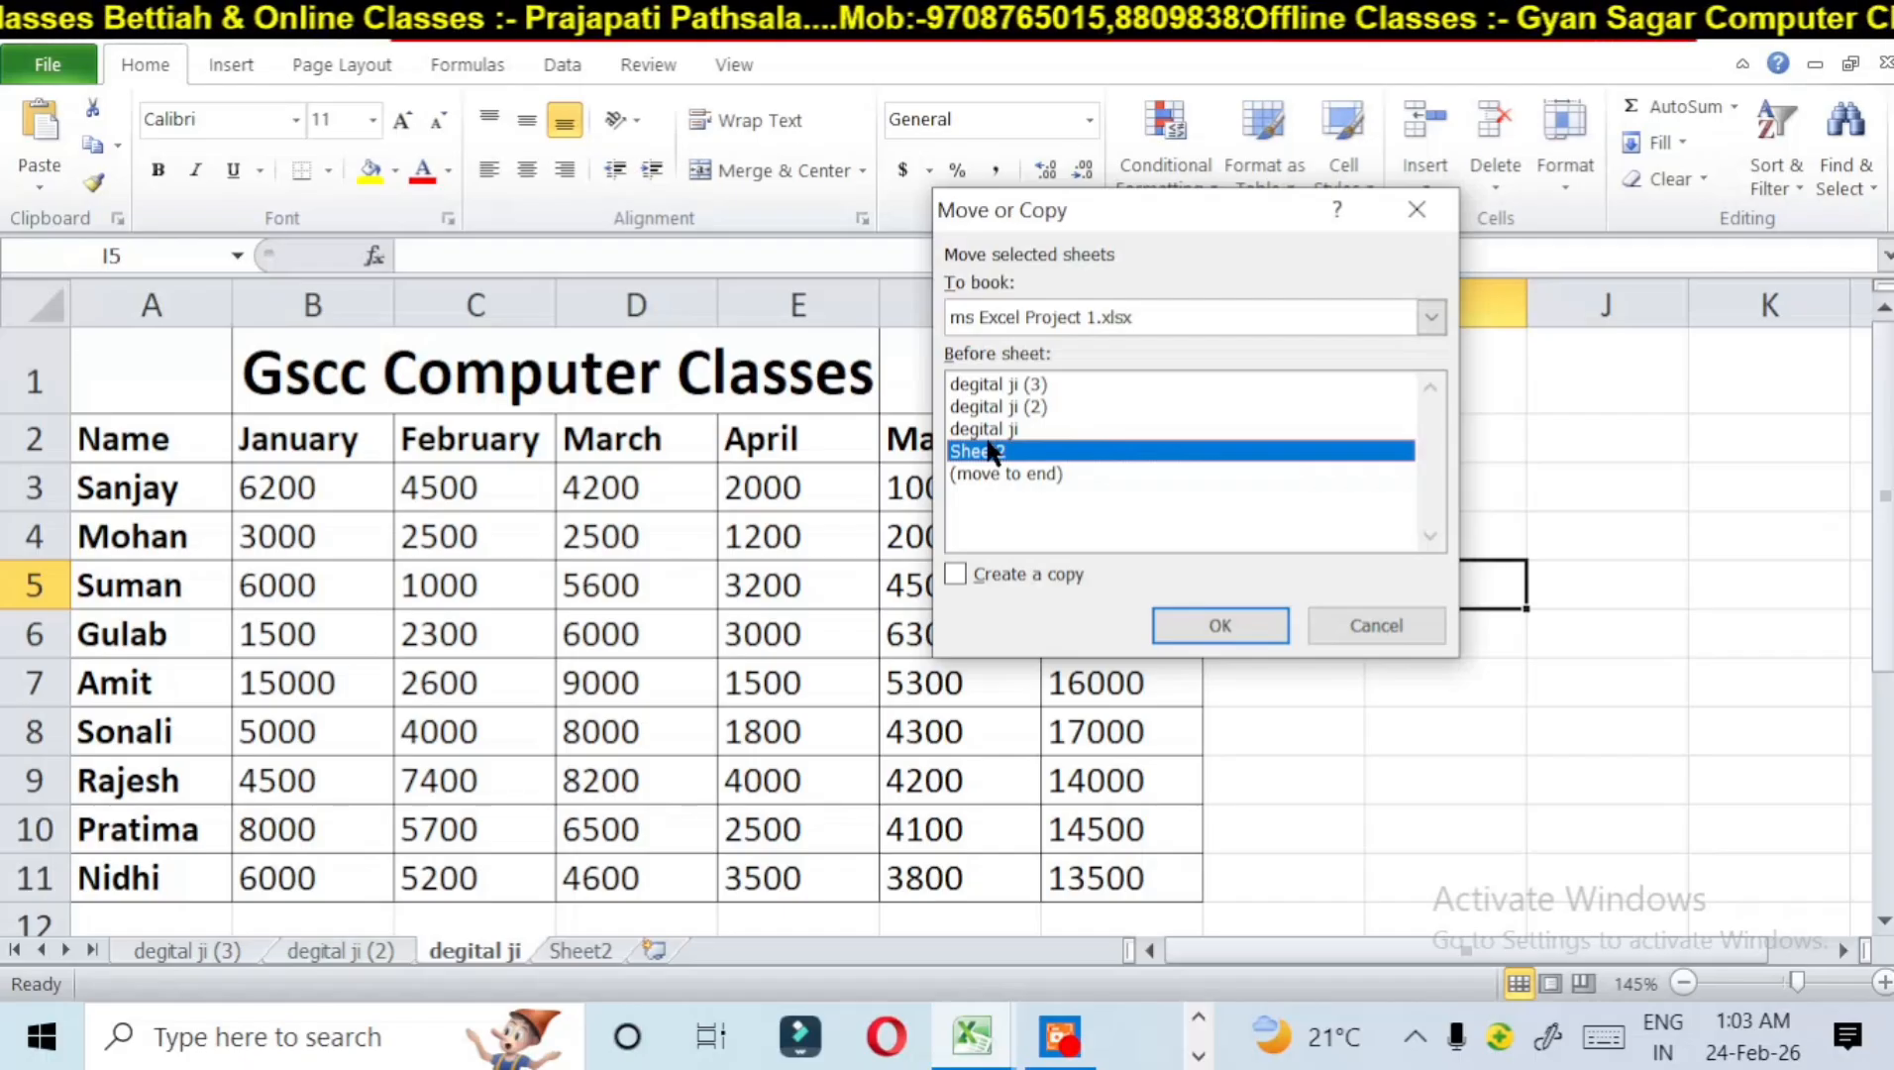
{"action": "key", "text": "Return"}
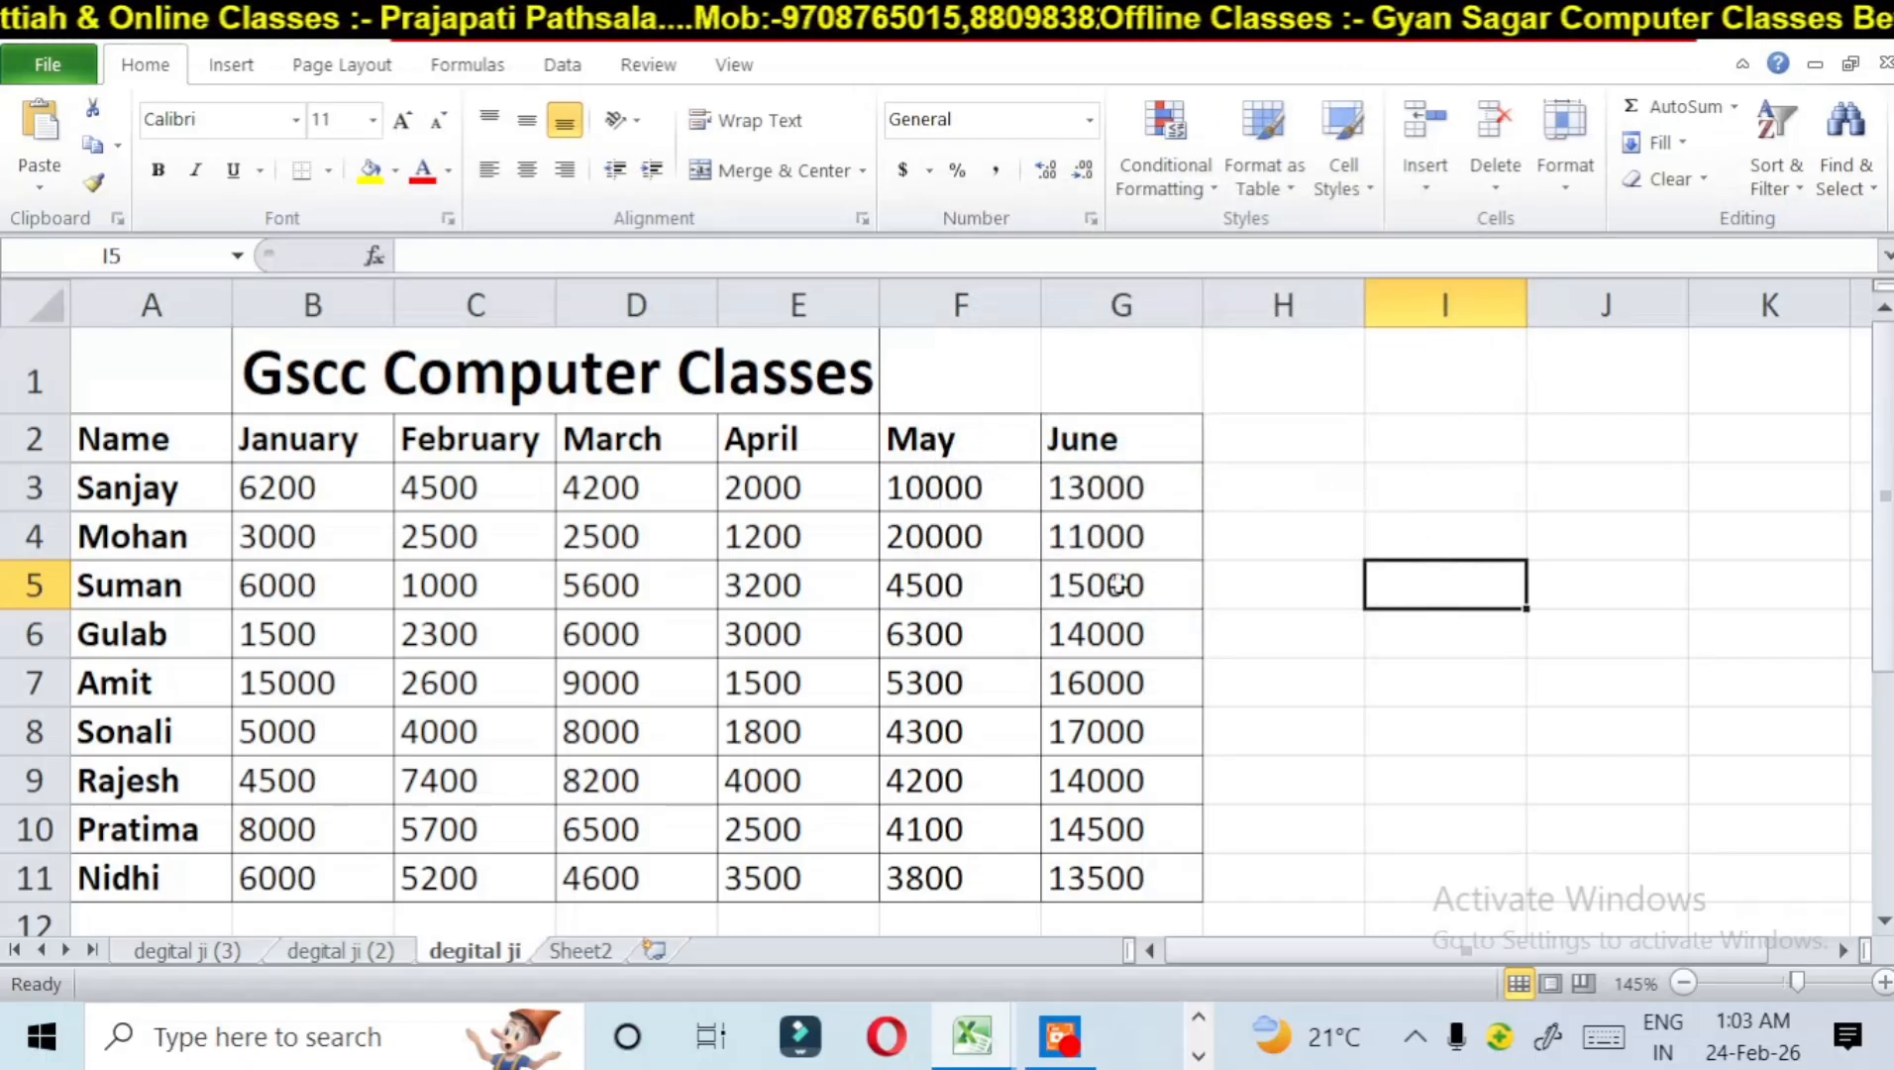
{"action": "left_click", "coordinate": [1550, 151]}
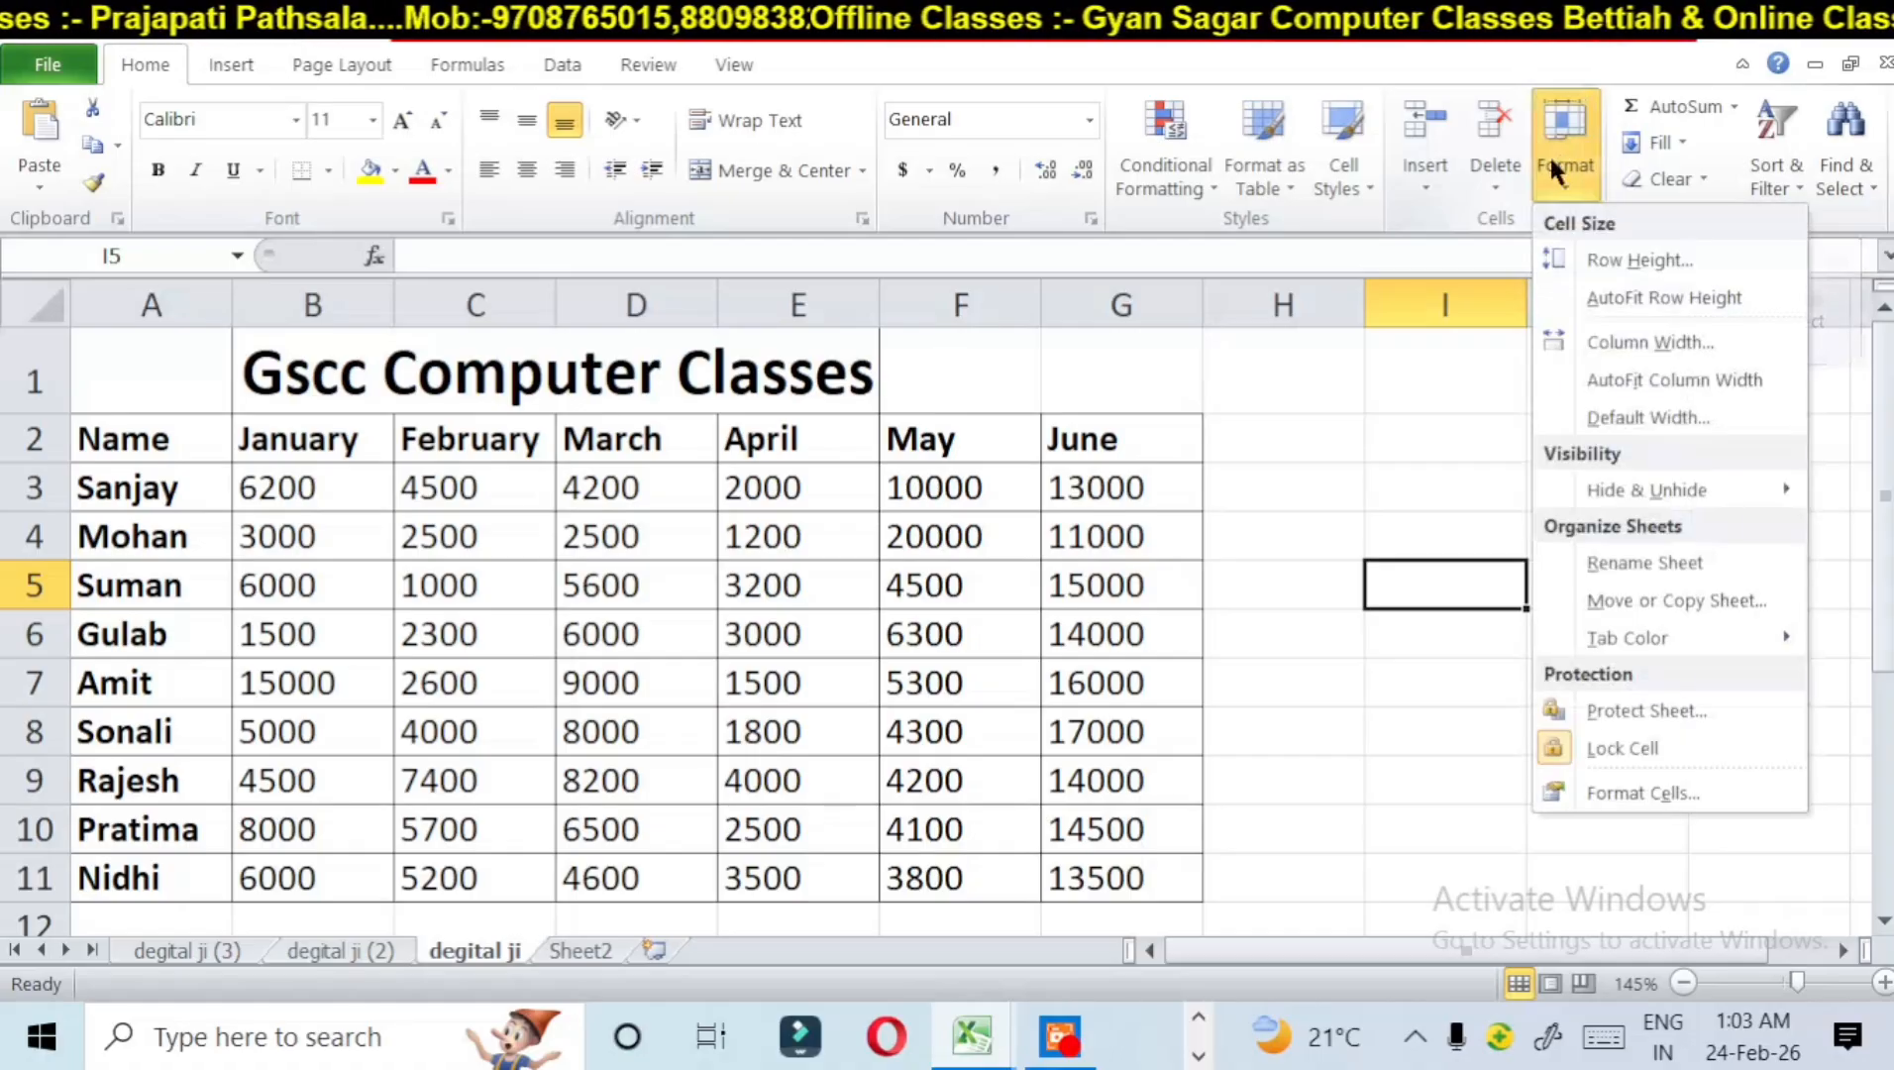
{"action": "left_click", "coordinate": [1647, 417]}
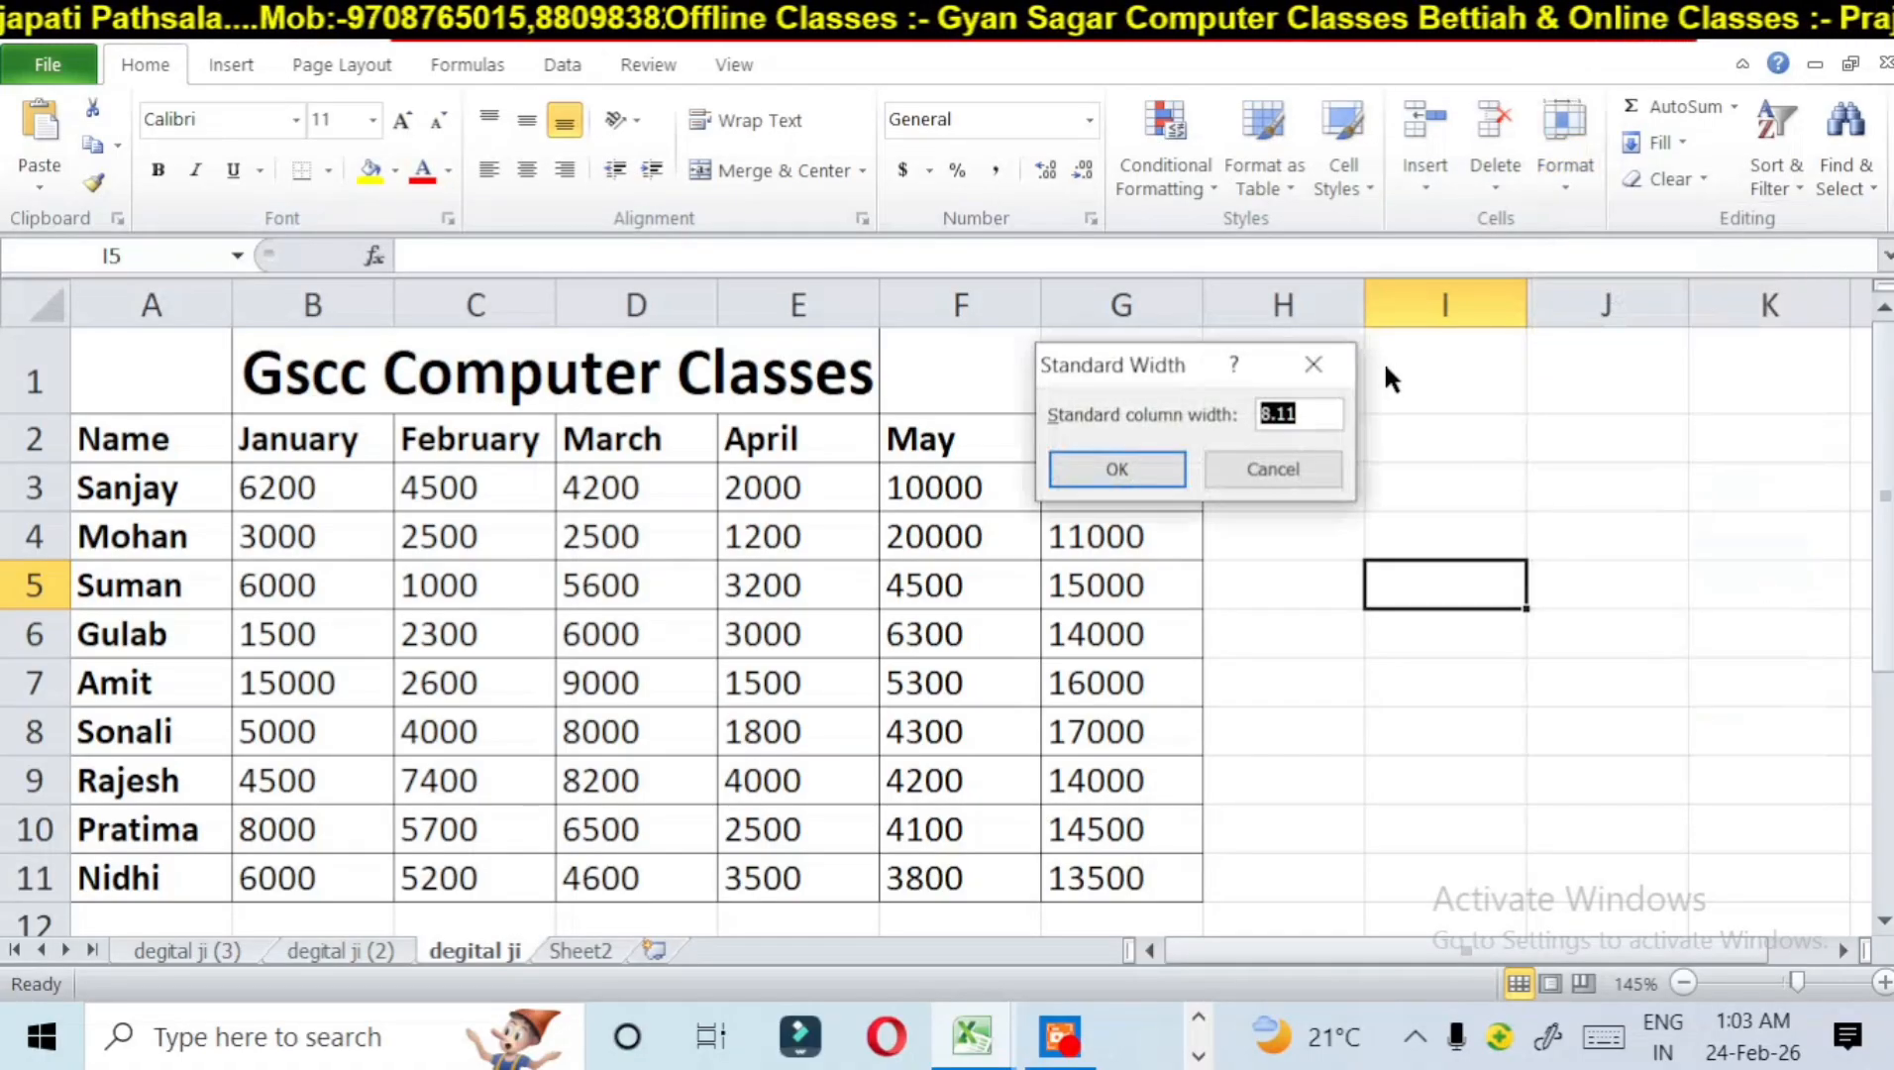
{"action": "left_click", "coordinate": [1343, 371]}
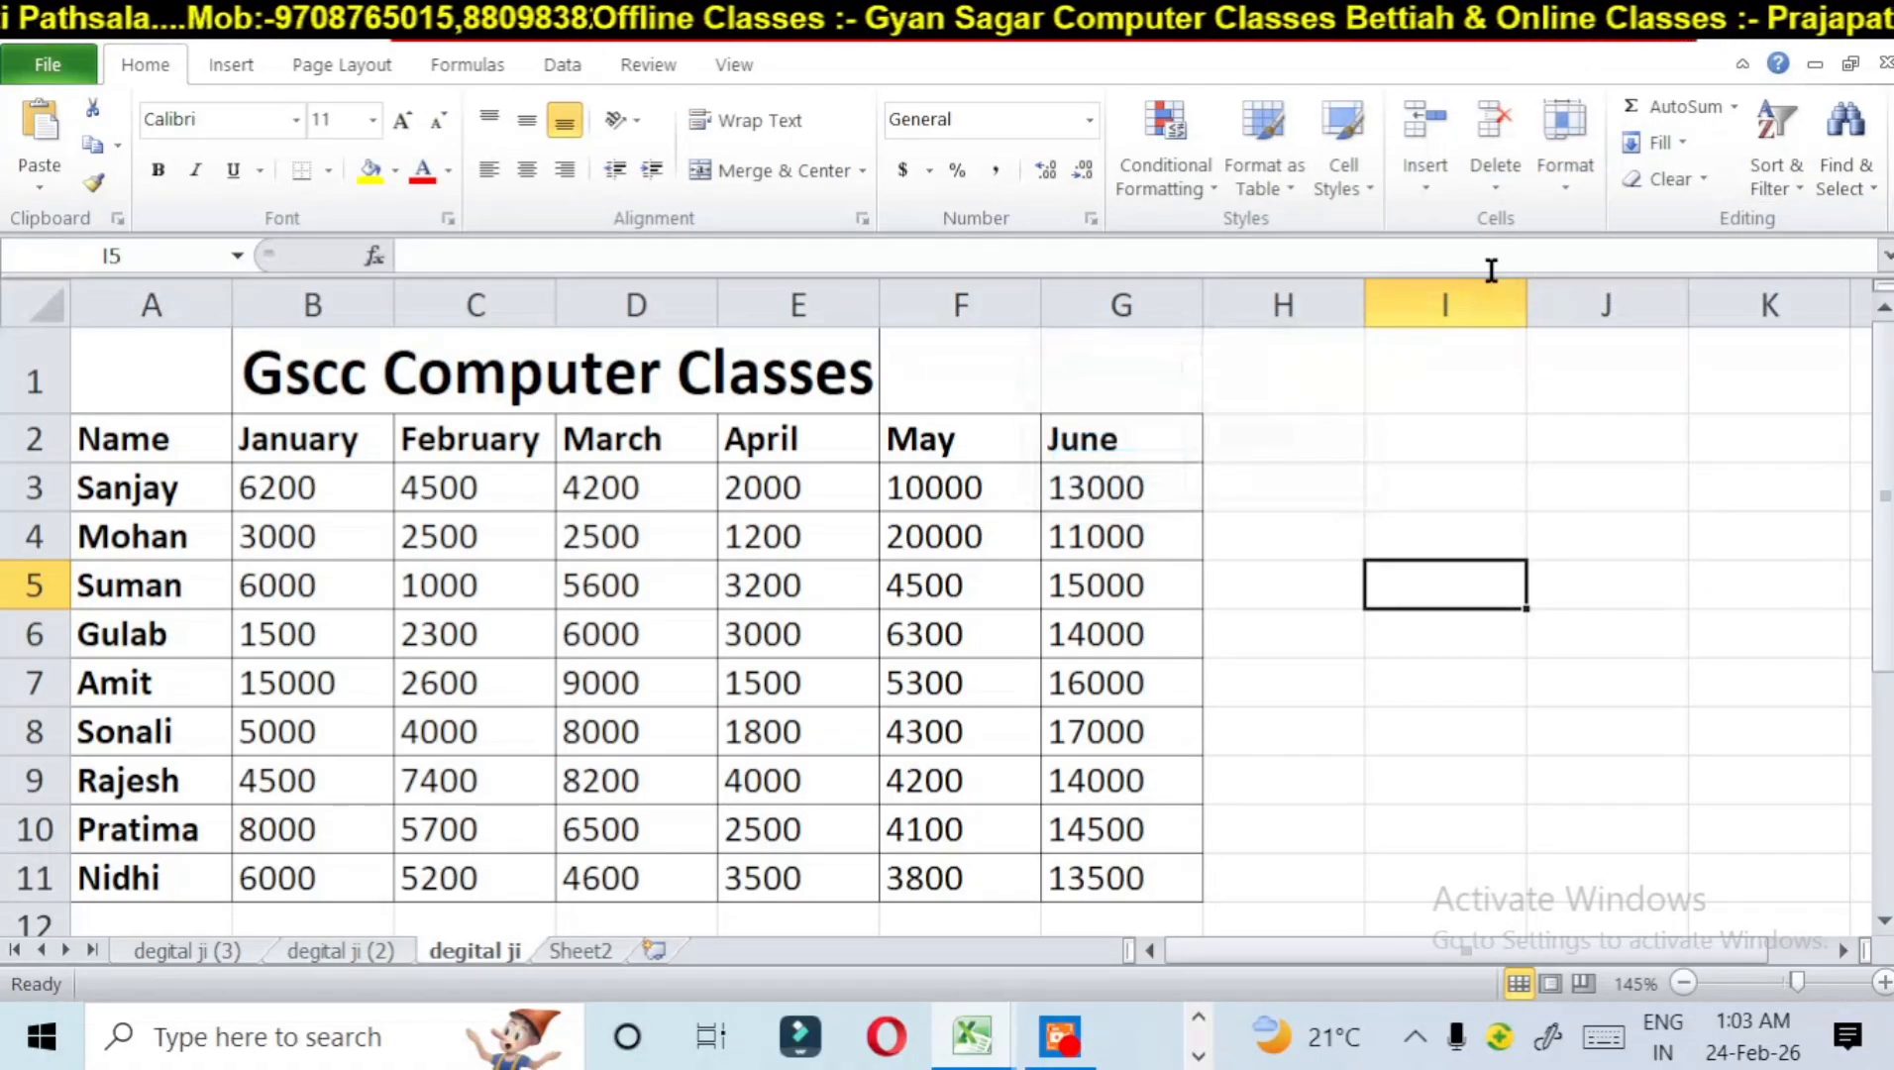
Step: Set the degital ji sheet's tab color to standard red
{"action": "left_click", "coordinate": [1553, 169]}
{"action": "mouse_move", "coordinate": [1616, 628]}
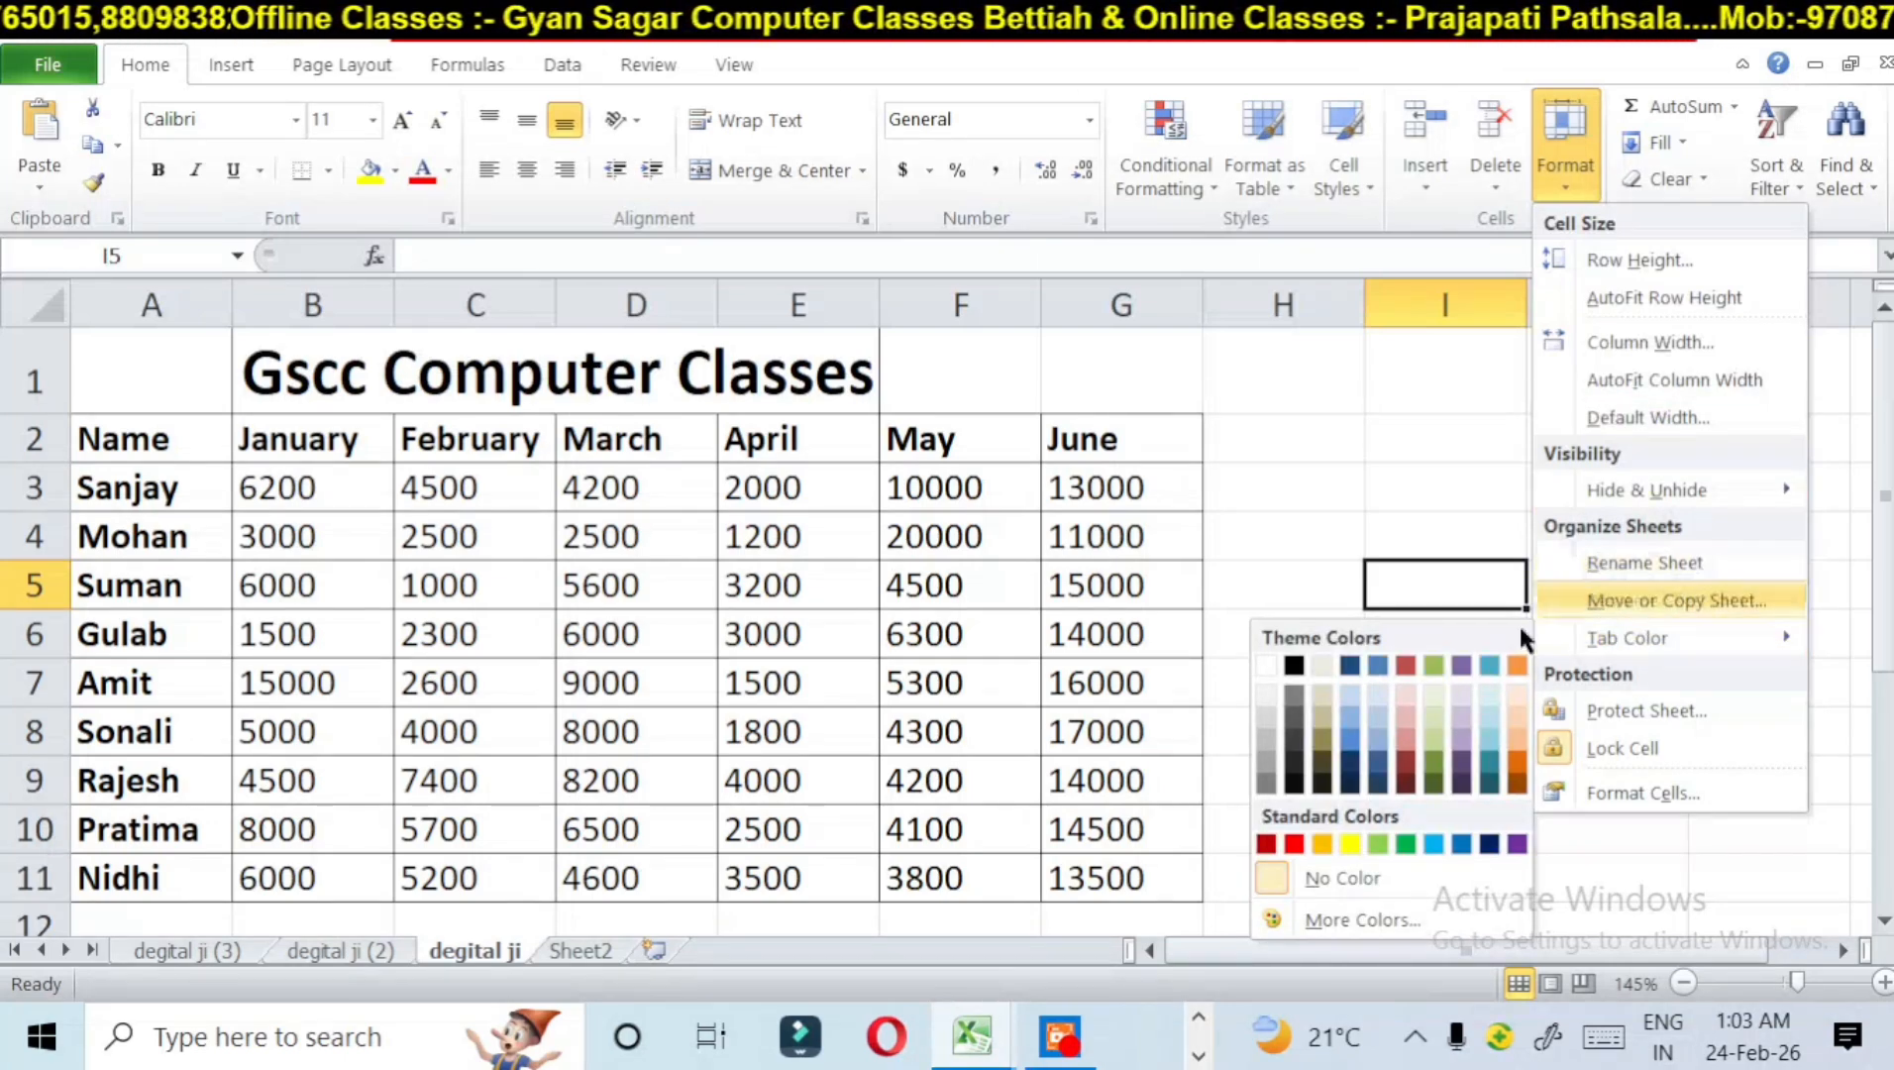
{"action": "left_click", "coordinate": [1293, 843]}
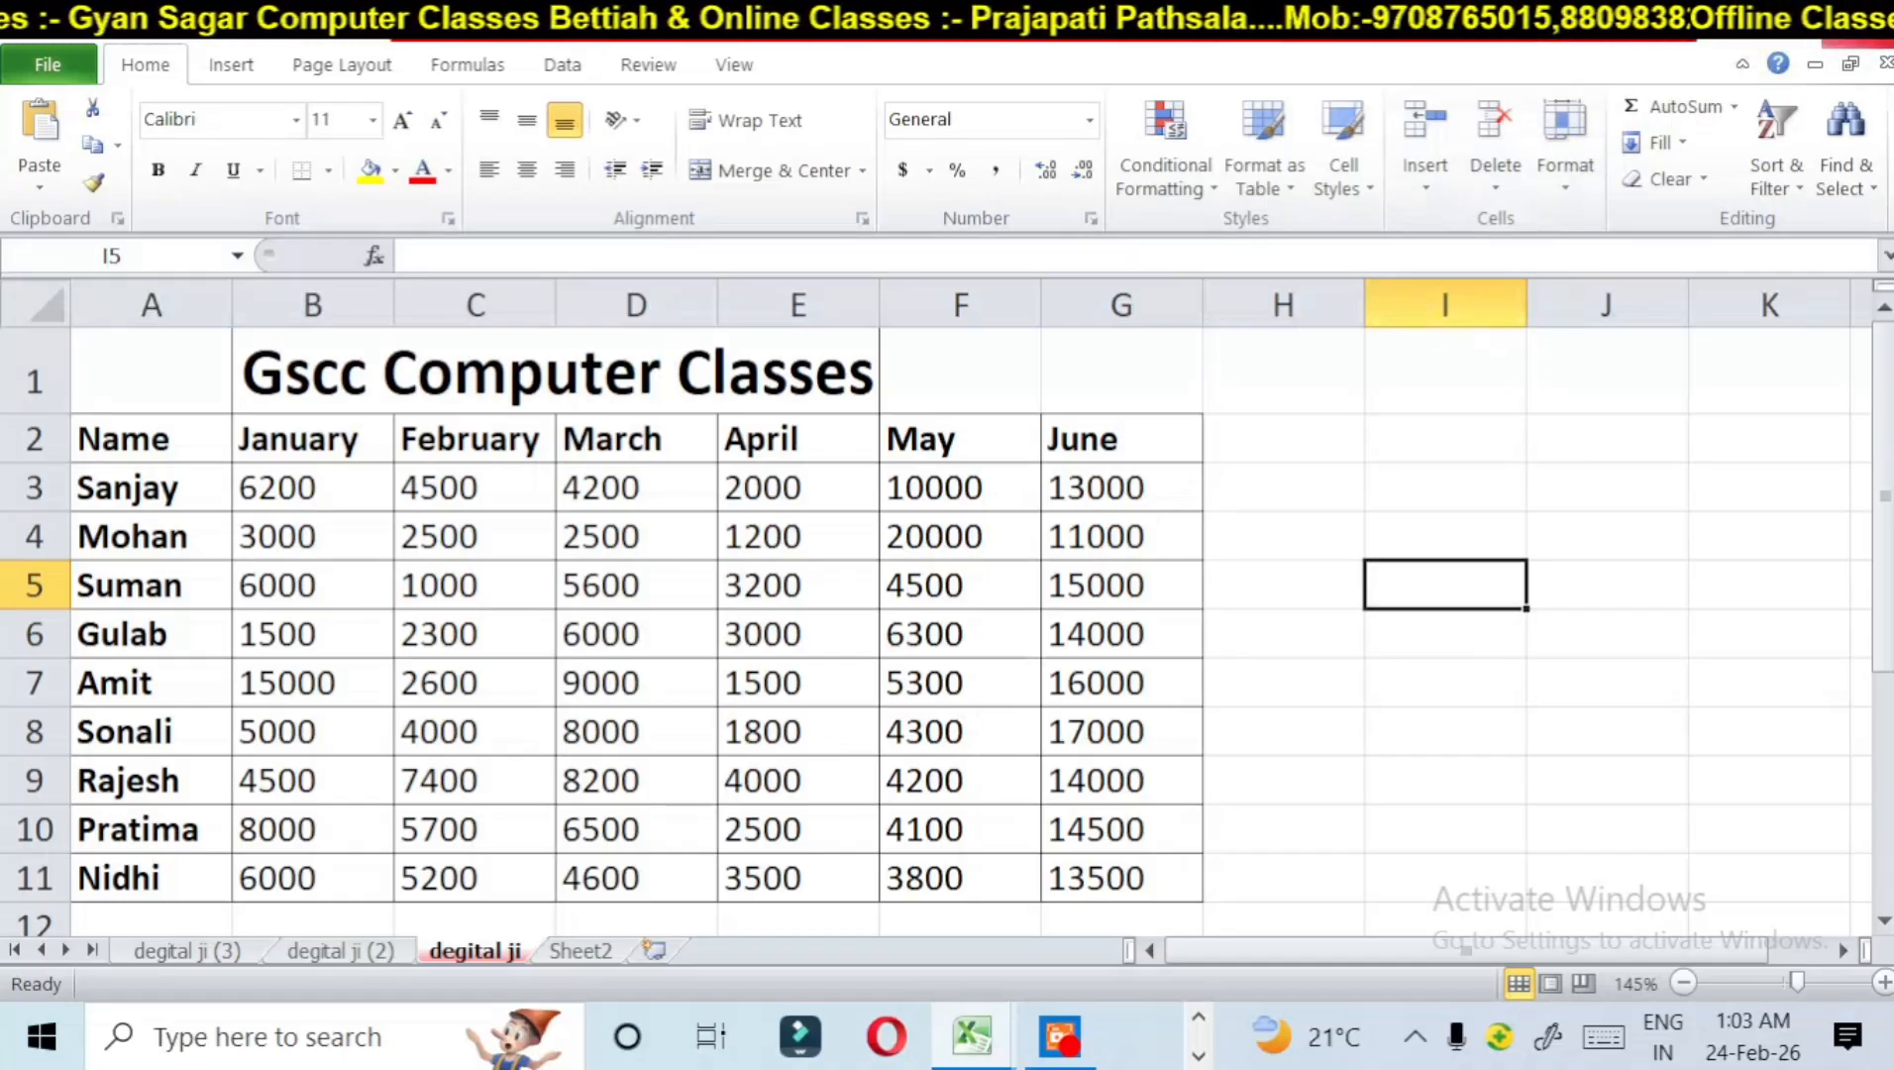
{"action": "left_click", "coordinate": [1566, 186]}
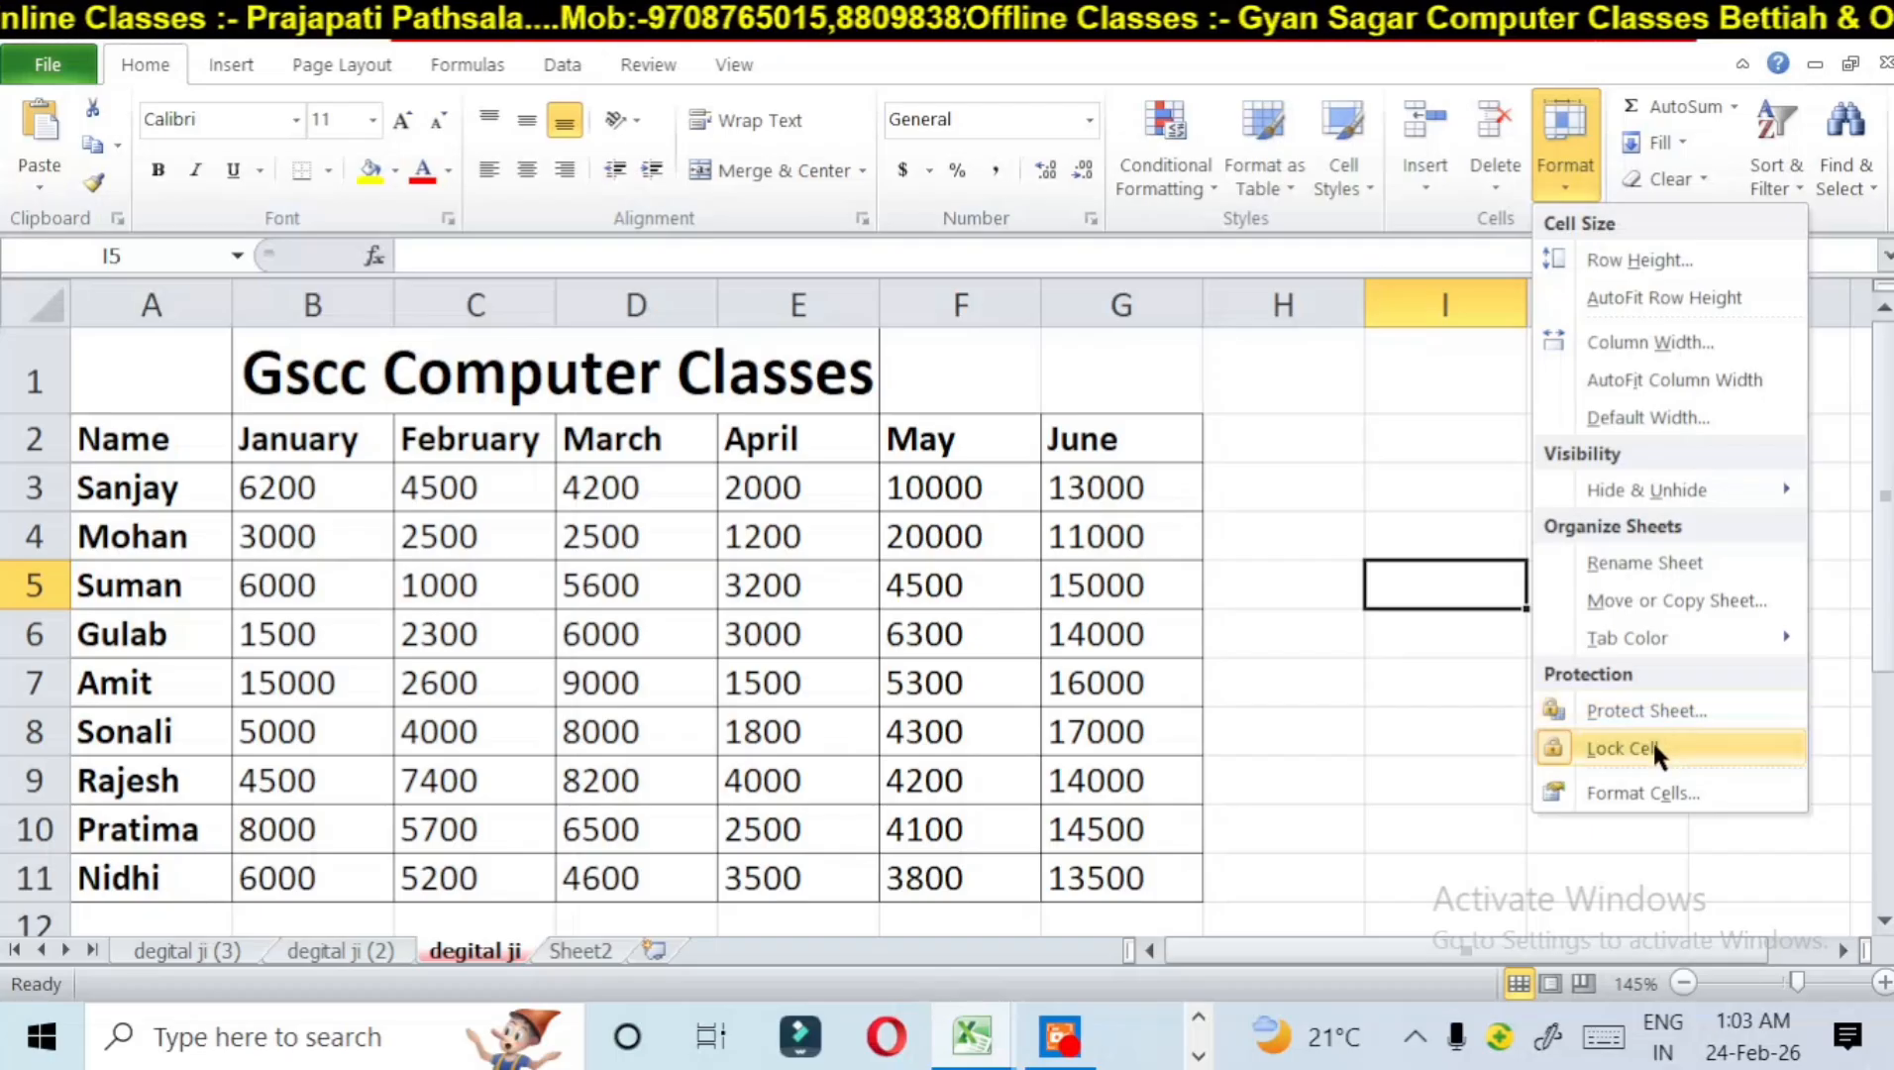
{"action": "mouse_move", "coordinate": [1649, 637]}
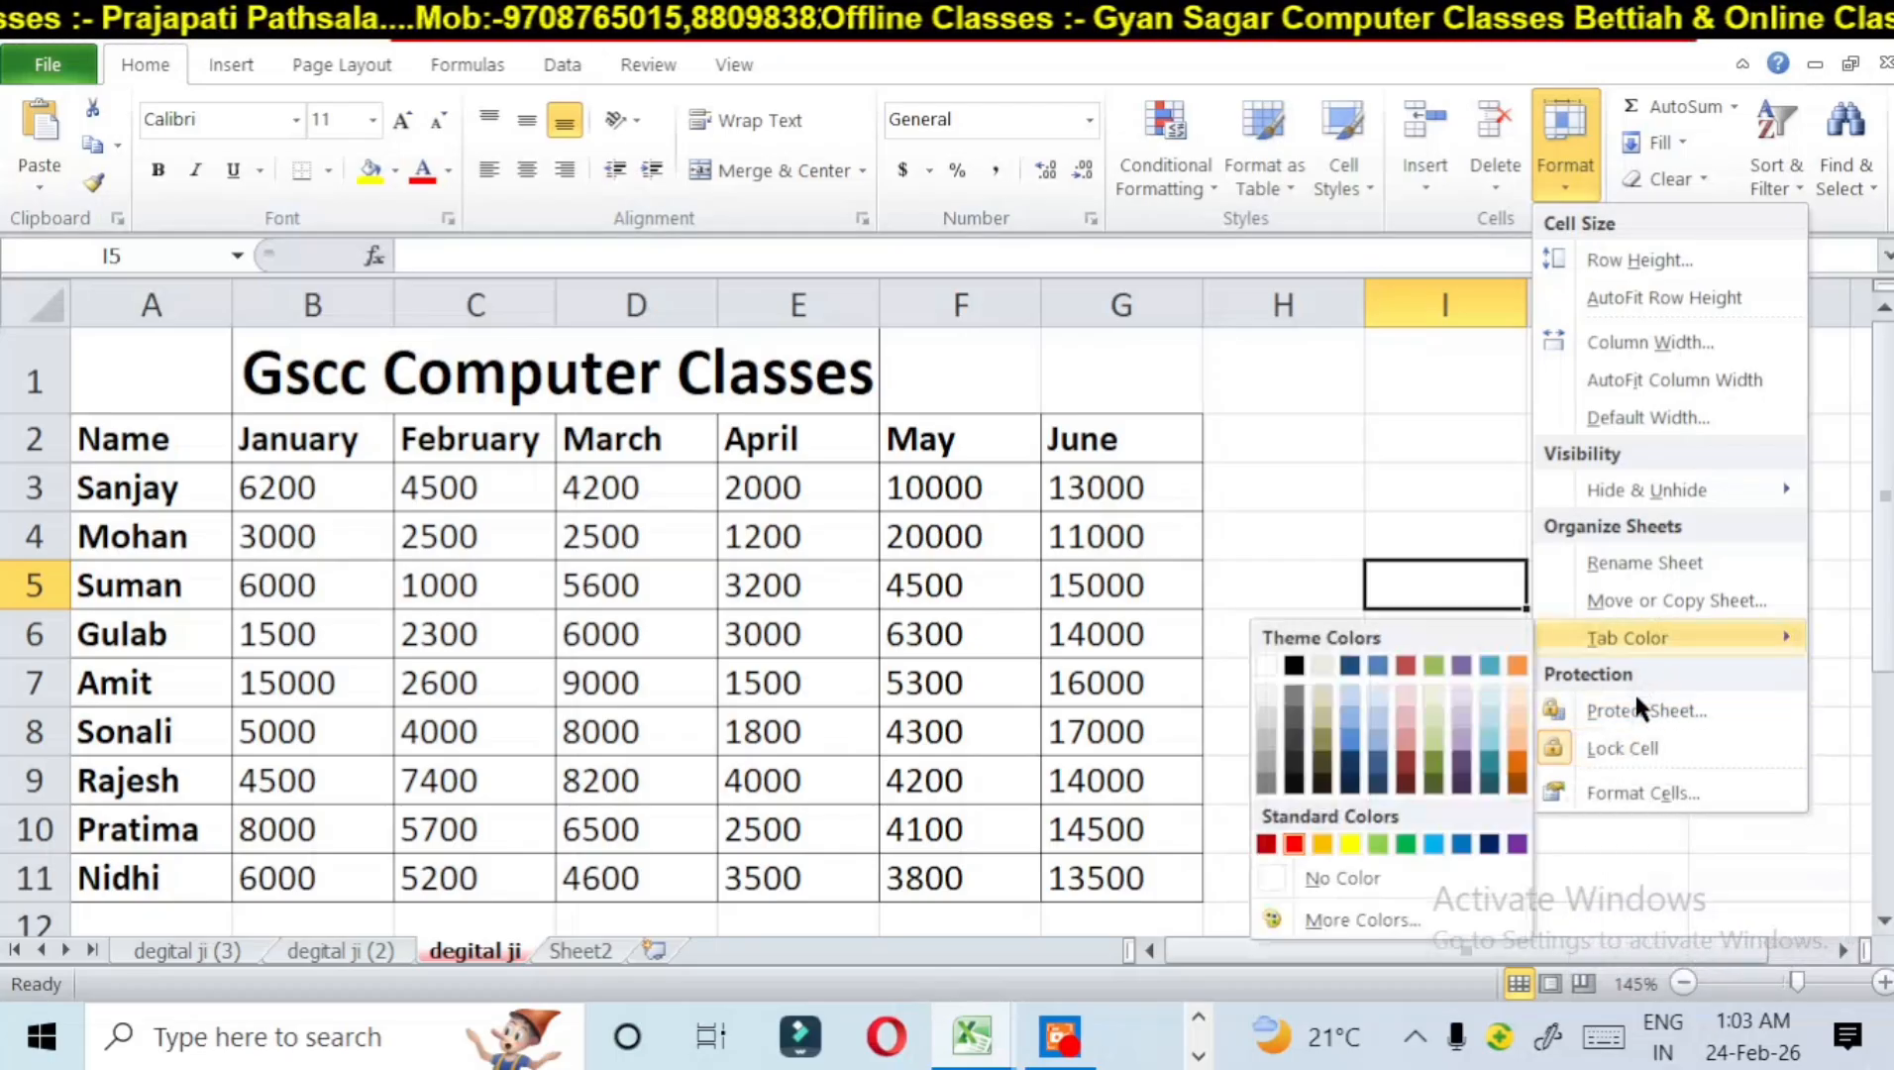
{"action": "left_click", "coordinate": [202, 628]}
Step: Change the February value in cell C5 to 52000 and the March value in cell D7 to 54600
{"action": "left_click", "coordinate": [533, 598]}
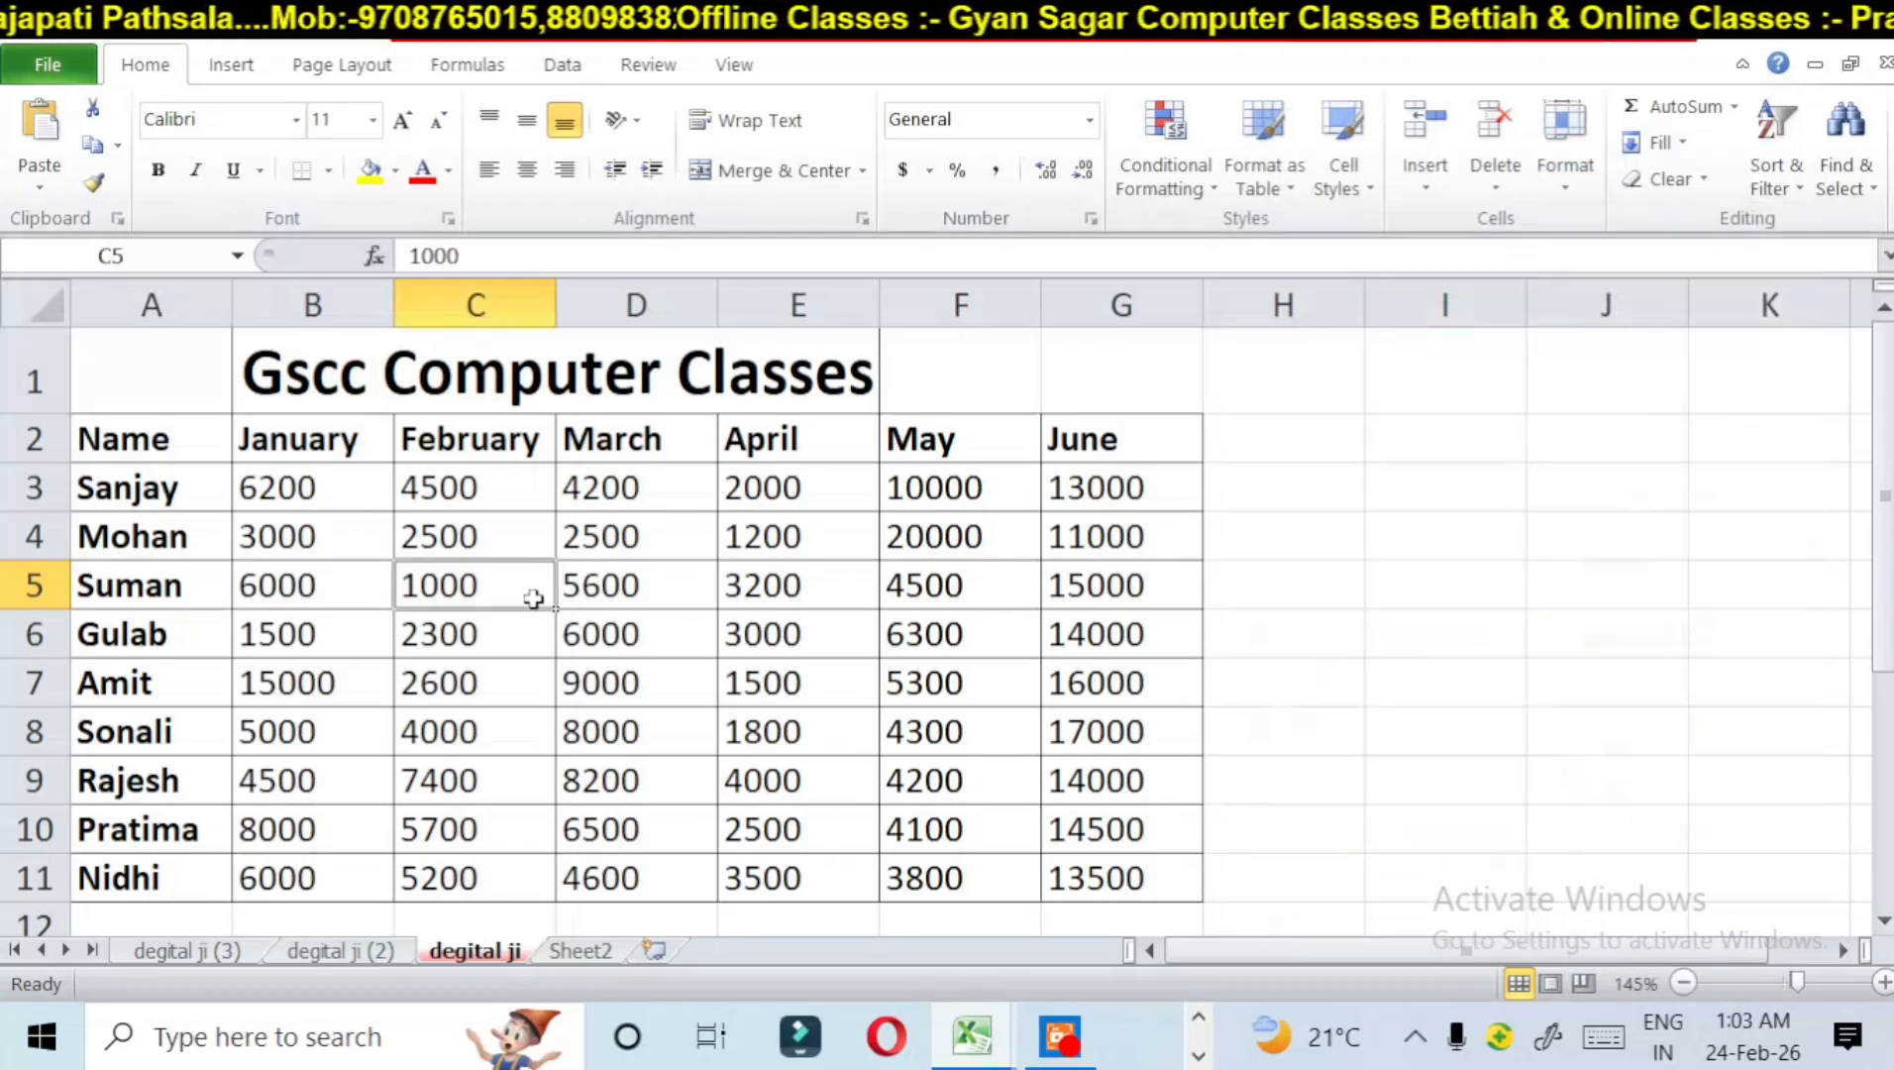
{"action": "type", "text": "52"}
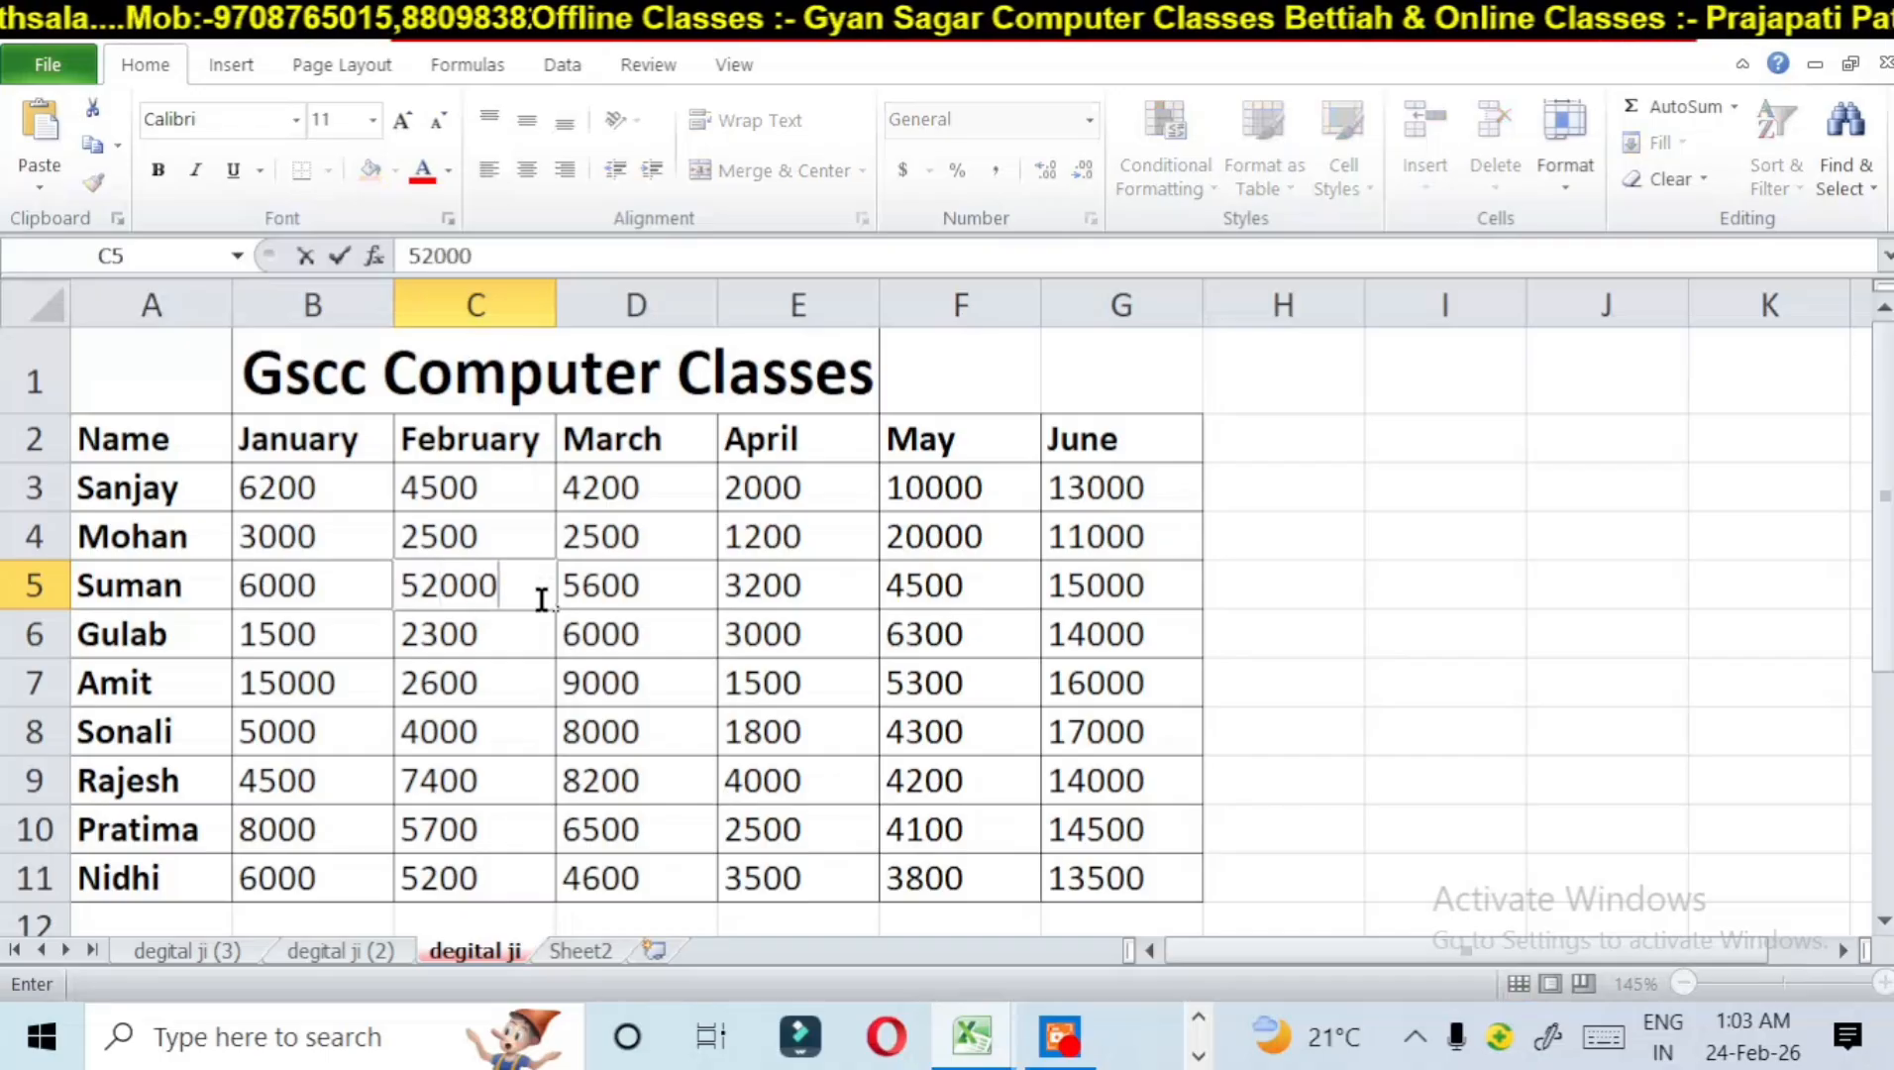
{"action": "left_click", "coordinate": [612, 705]}
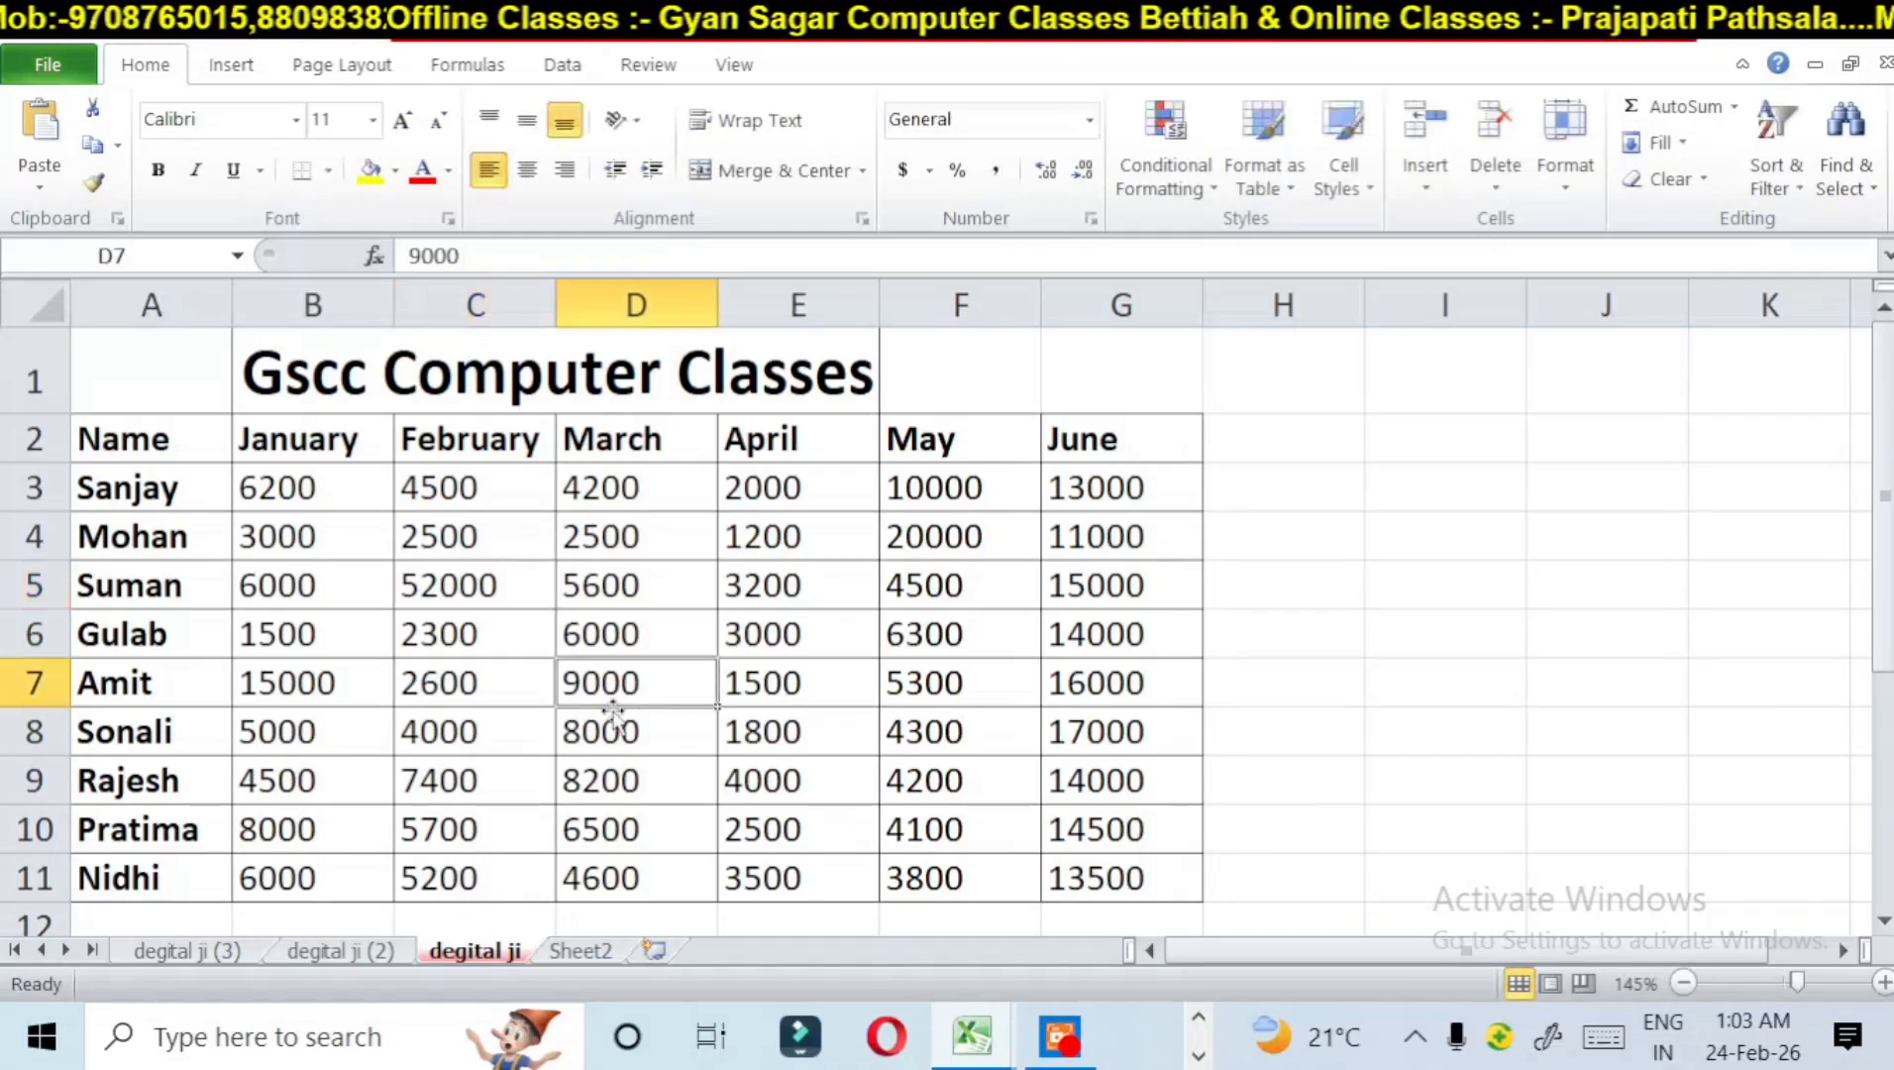
{"action": "type", "text": "546"}
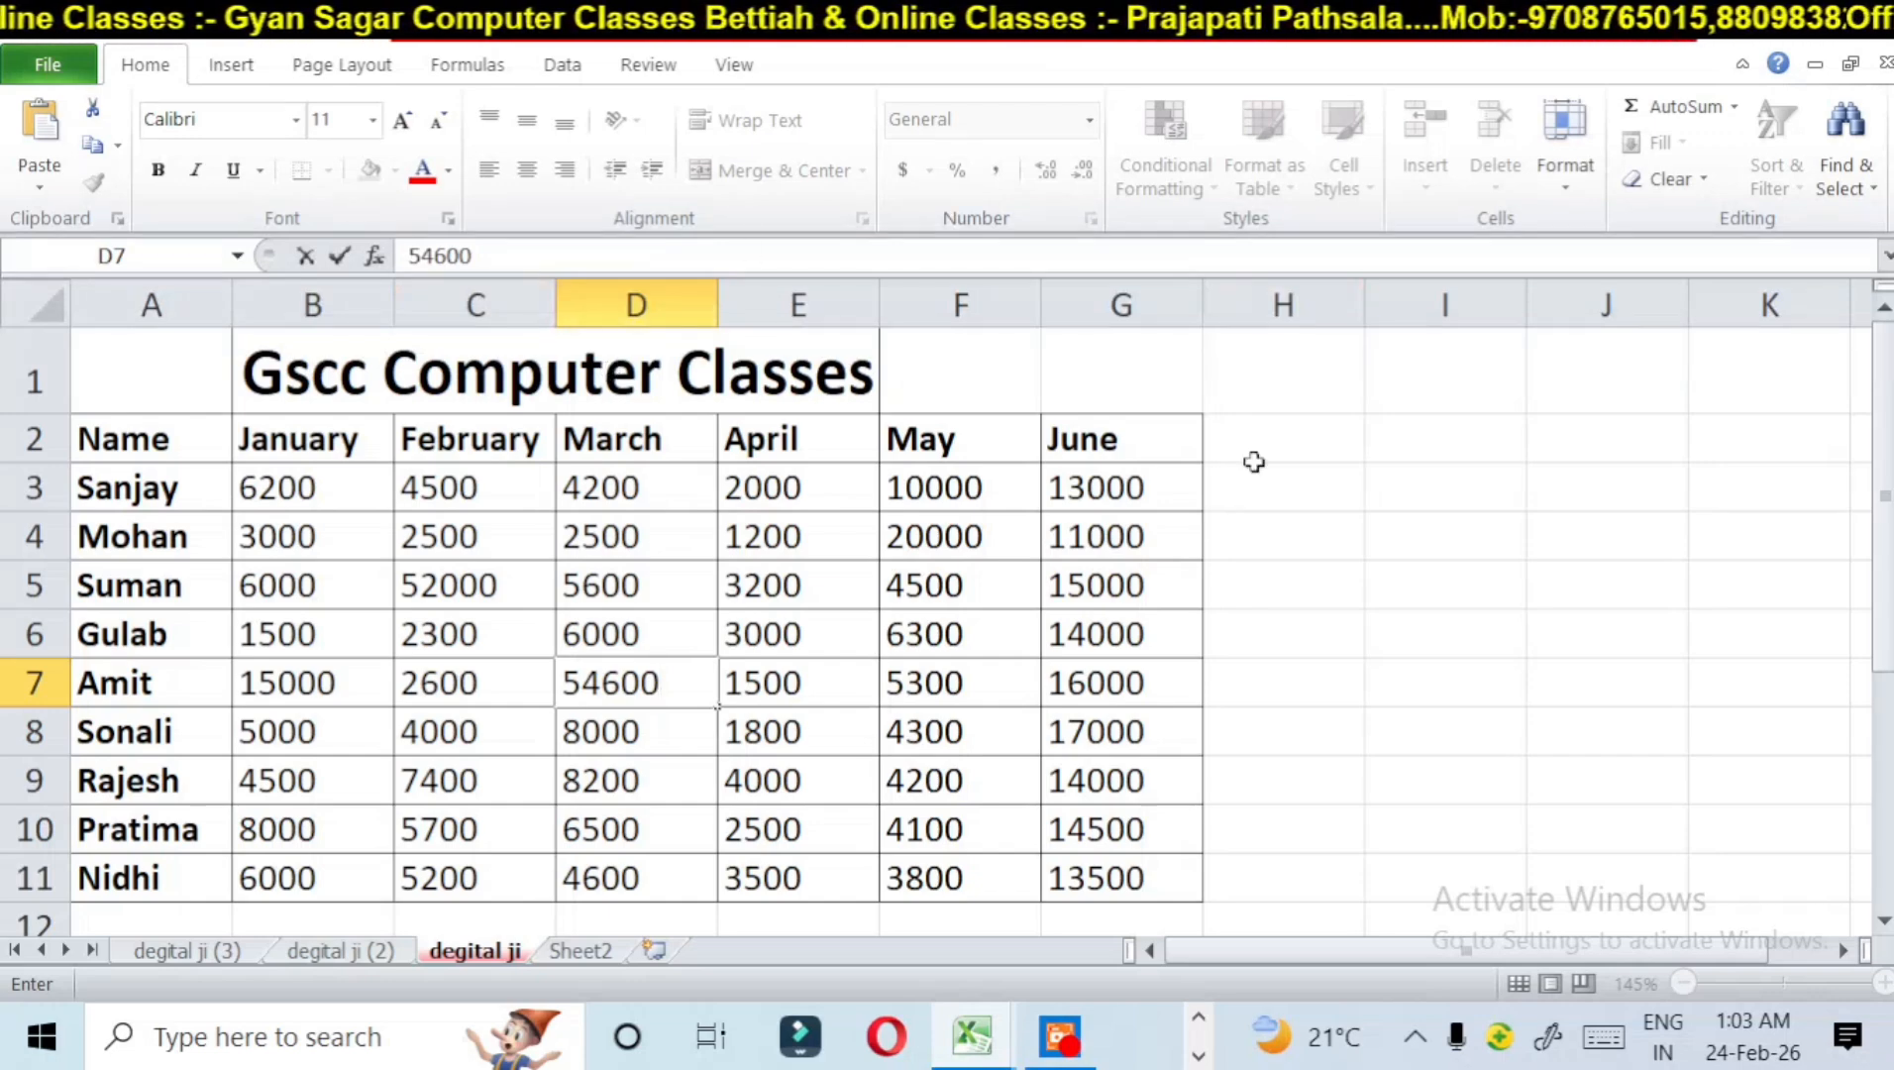
{"action": "left_click", "coordinate": [1075, 595]}
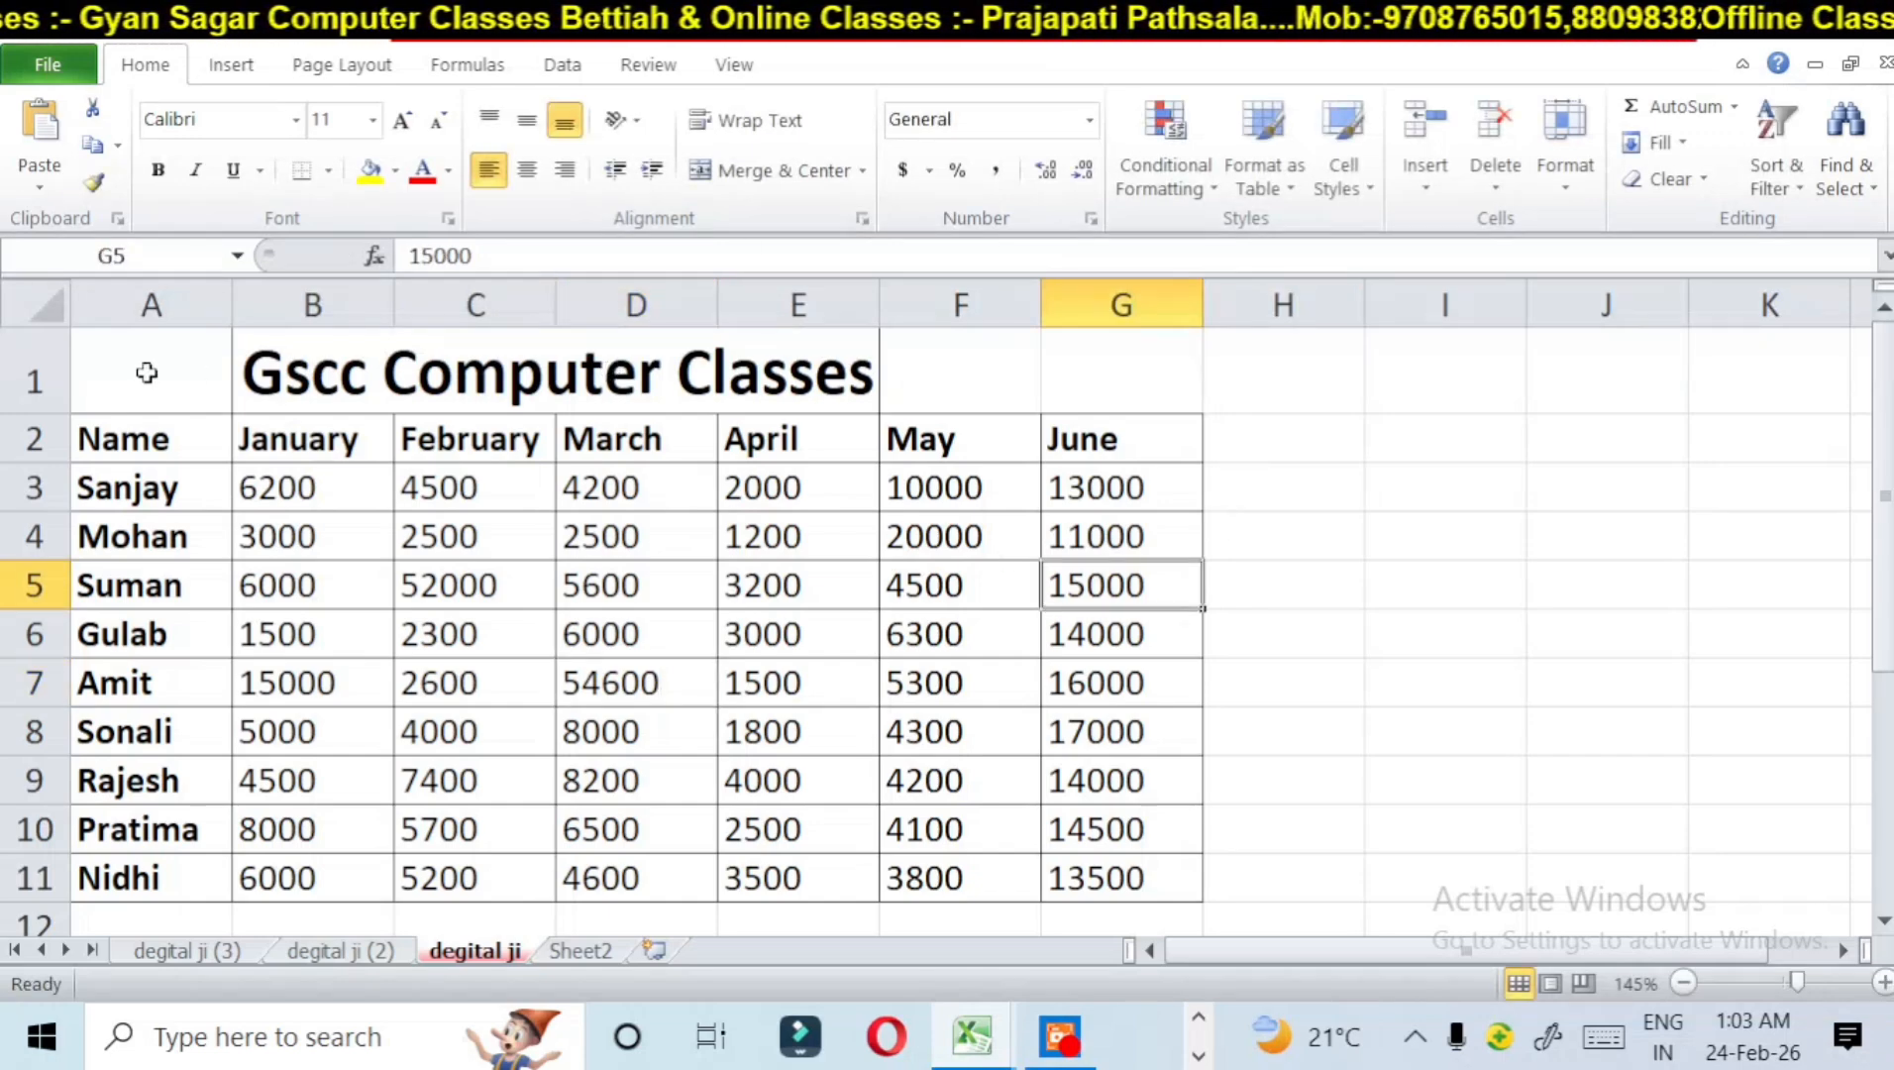
Step: Change the May value in cell F5 to 5200
{"action": "left_click_drag", "start_coordinate": [147, 372], "coordinate": [1227, 795]}
{"action": "left_click", "coordinate": [1386, 696]}
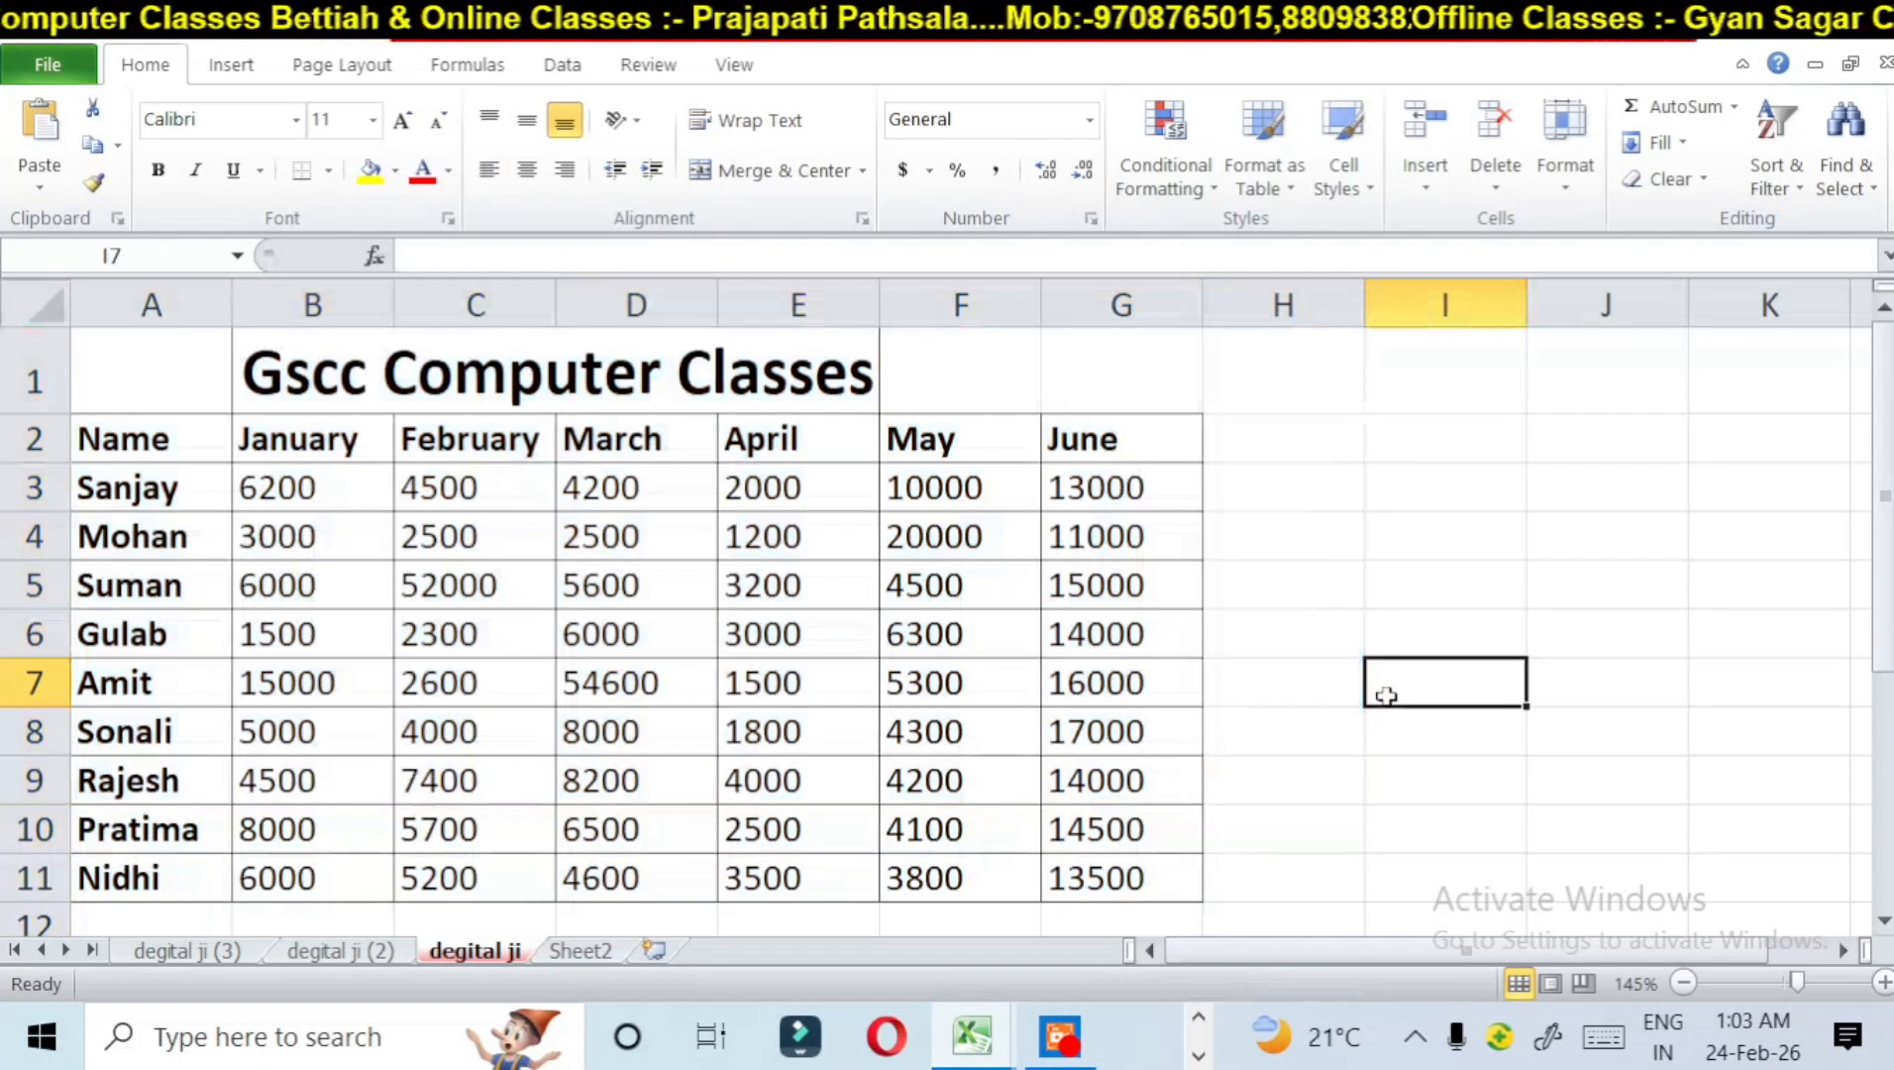
{"action": "left_click_drag", "start_coordinate": [1085, 694], "coordinate": [982, 684]}
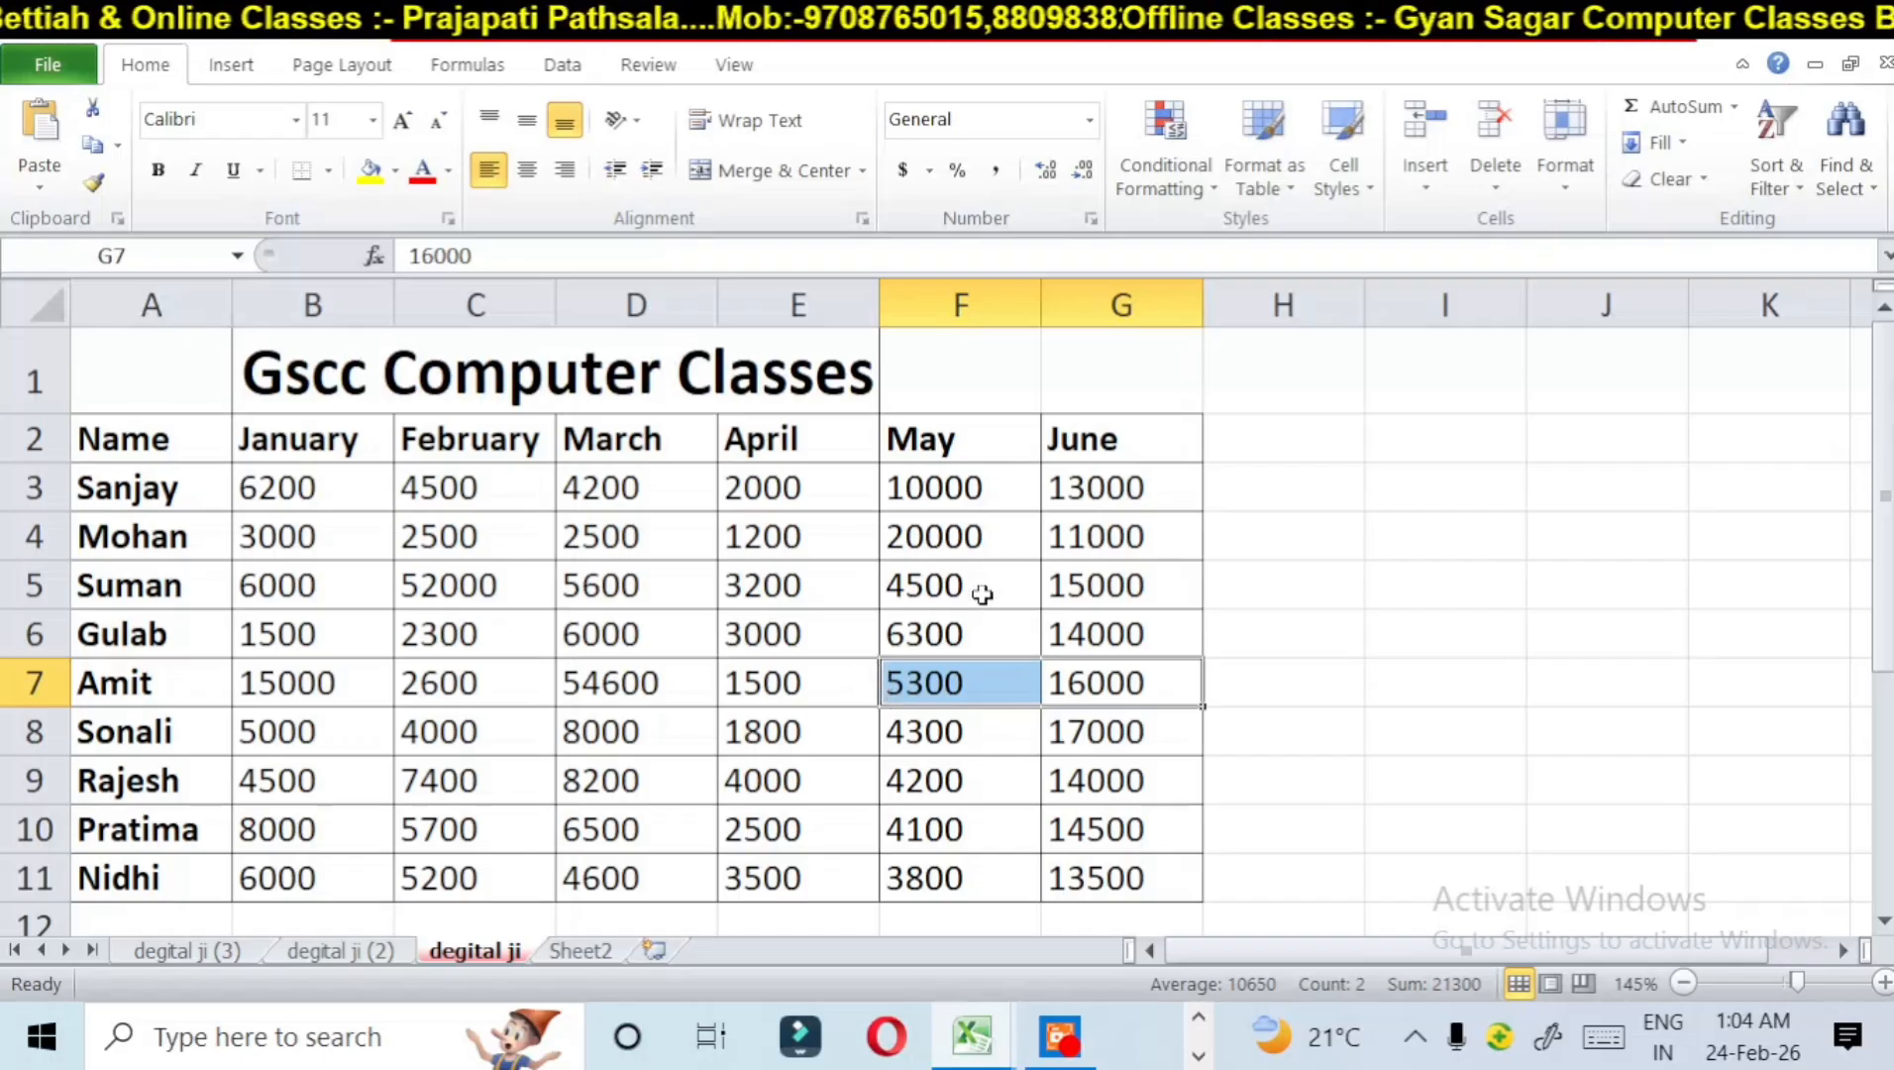
{"action": "left_click", "coordinate": [904, 593]}
{"action": "type", "text": "52"}
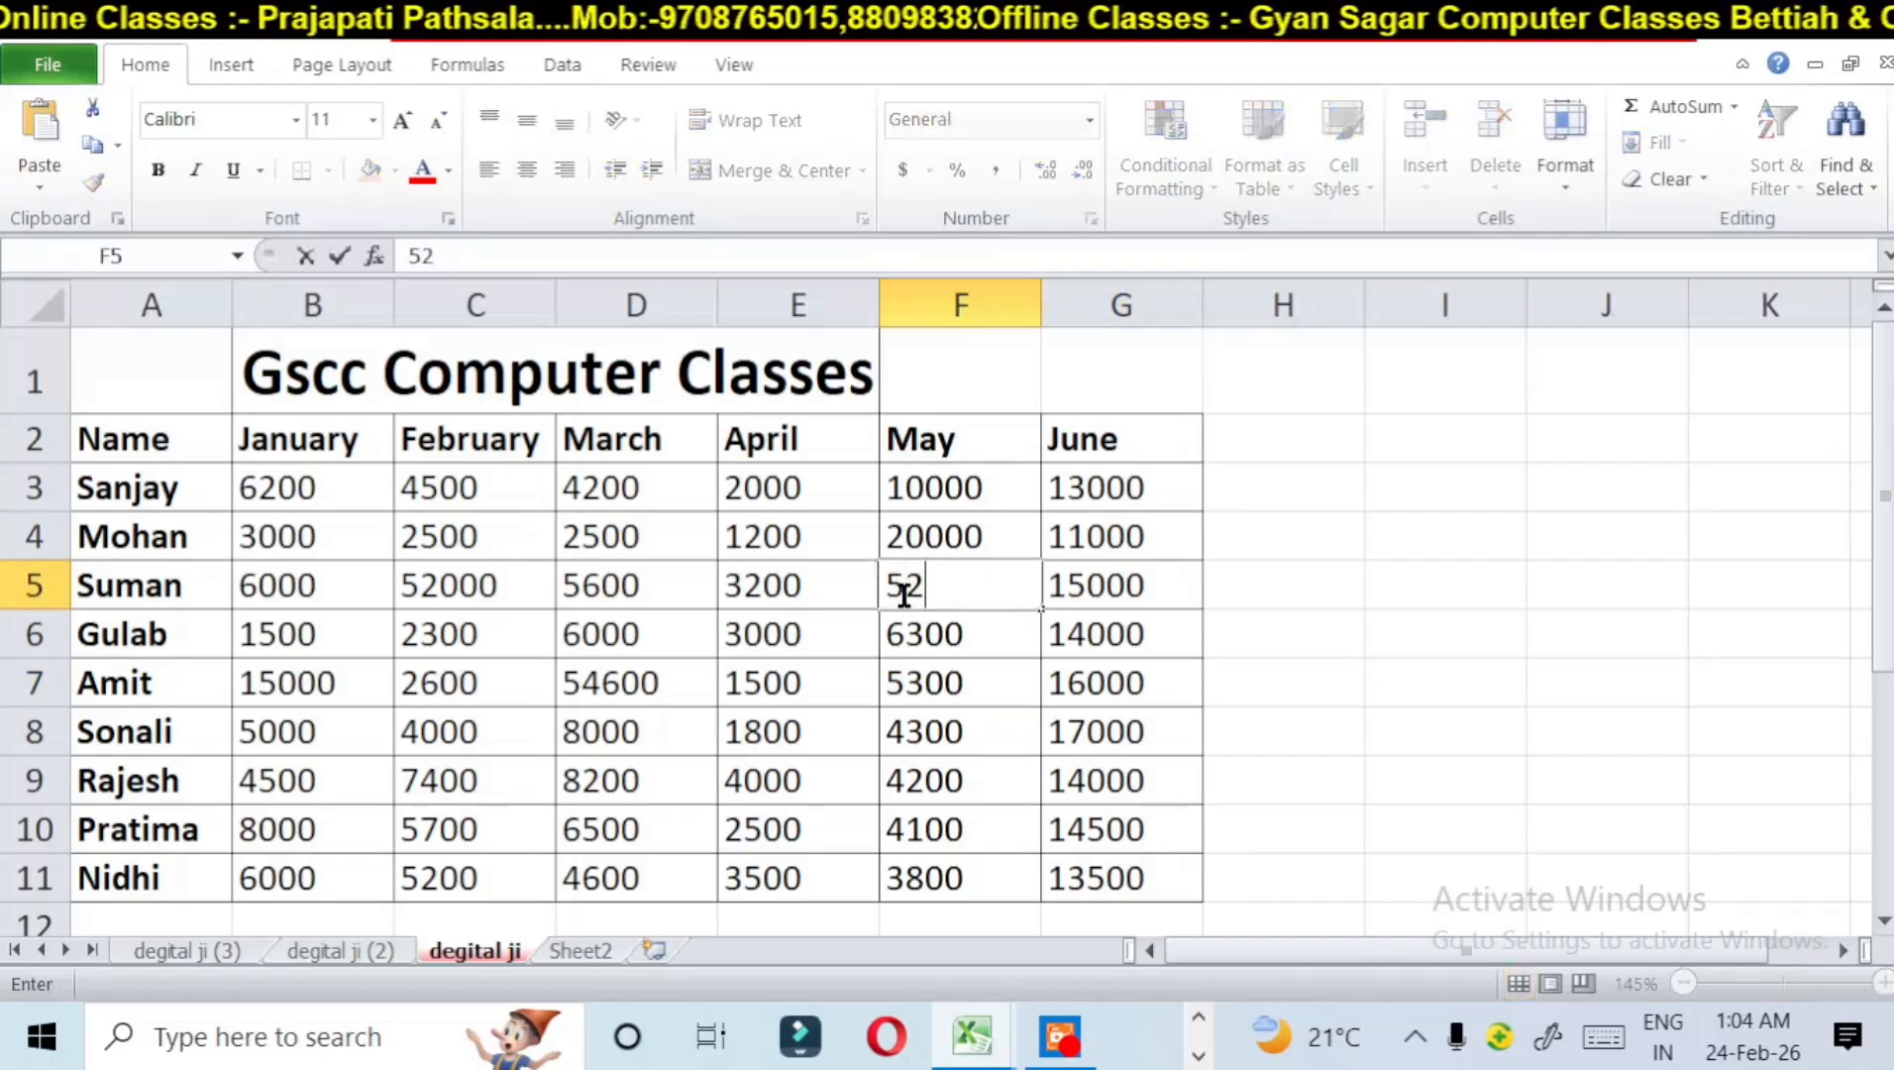
{"action": "type", "text": "00"}
{"action": "left_click", "coordinate": [1415, 563]}
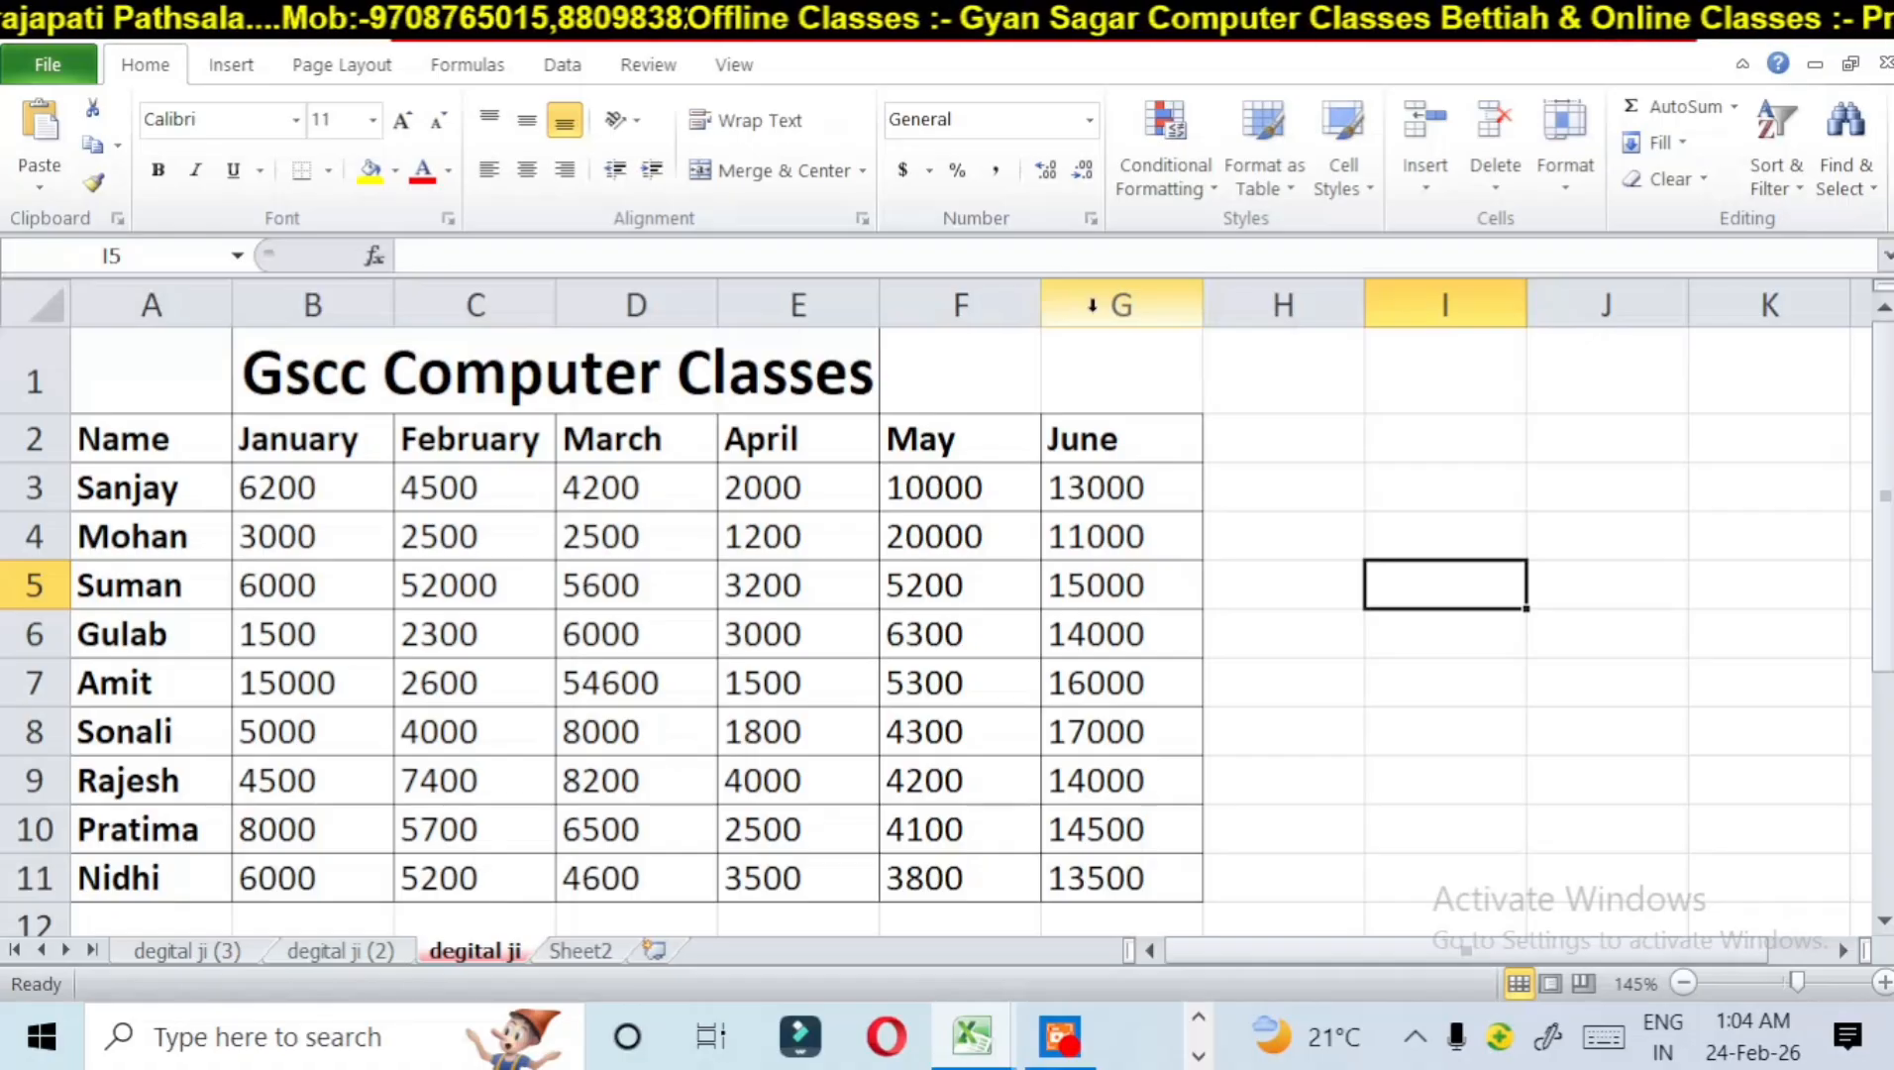
Step: Protect the degital ji sheet with the default permissions, entering and re-entering the sheet password
{"action": "left_click", "coordinate": [1565, 186]}
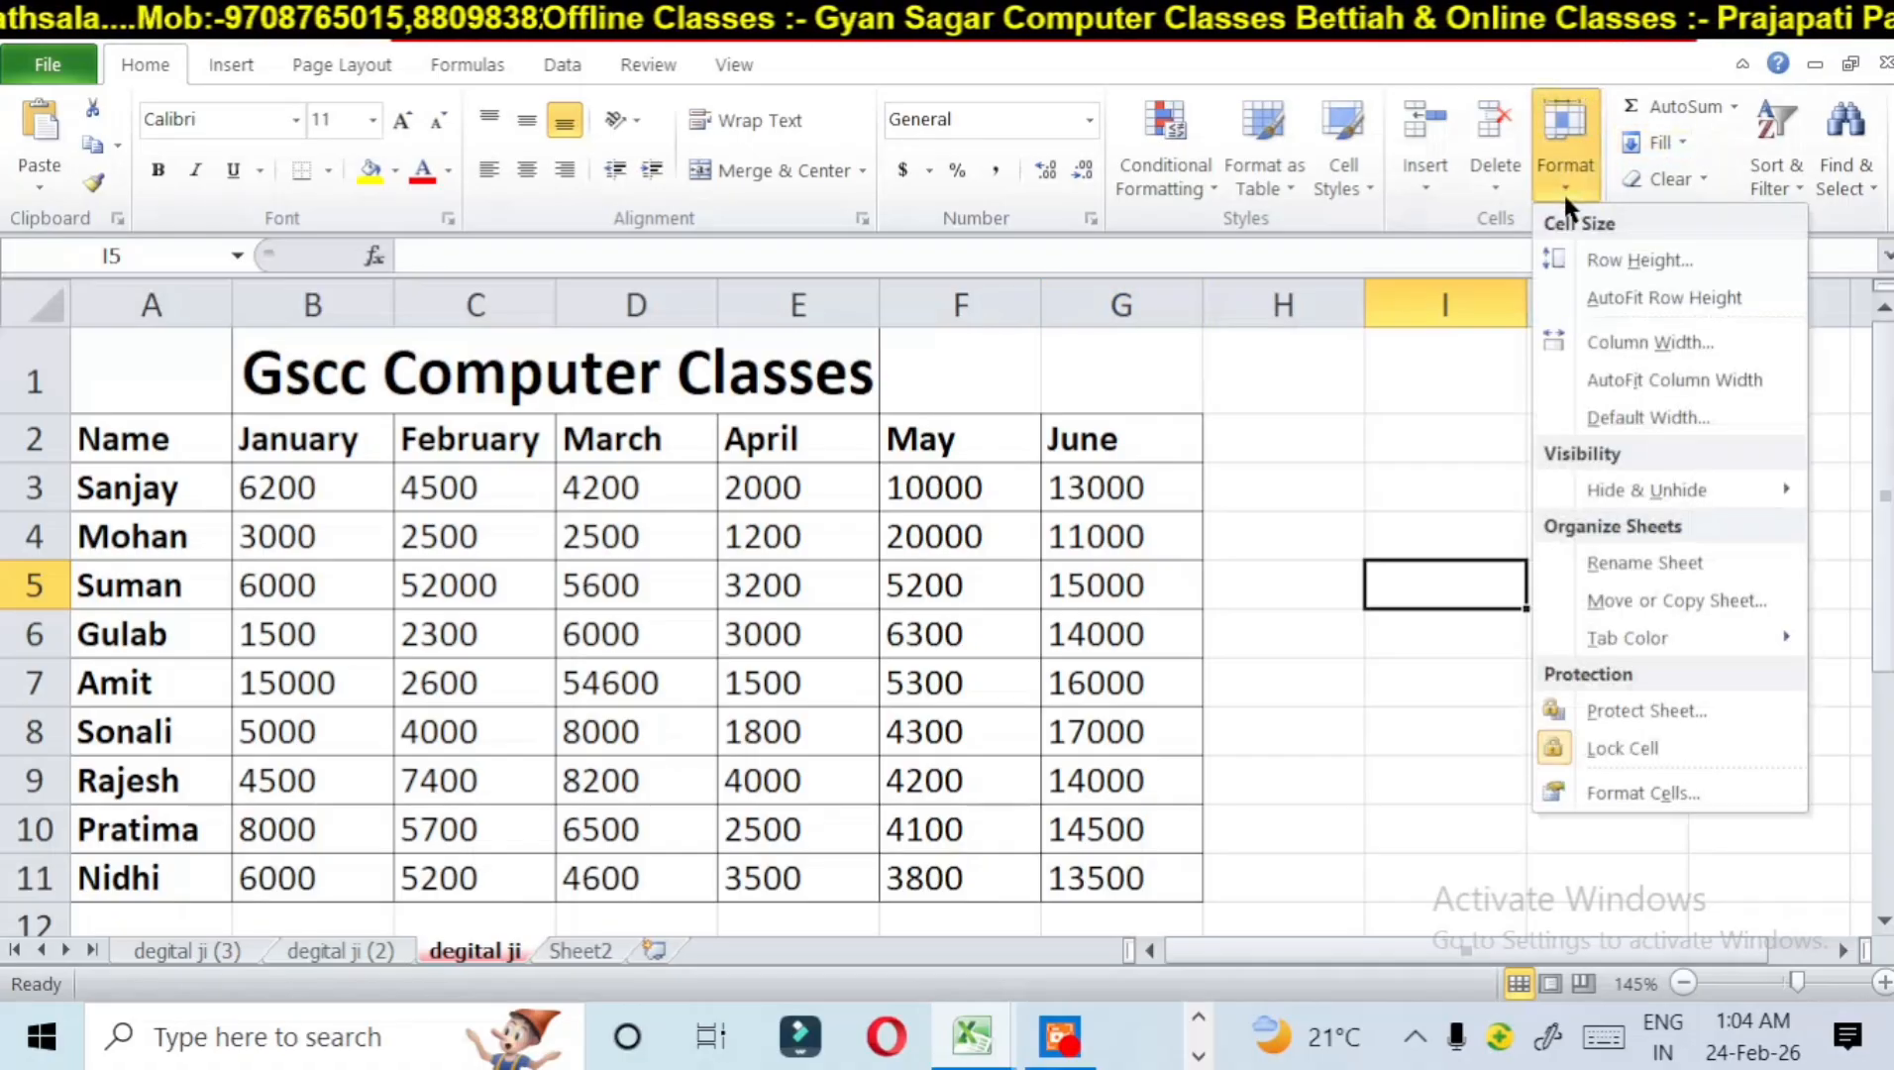
{"action": "left_click", "coordinate": [1612, 710]}
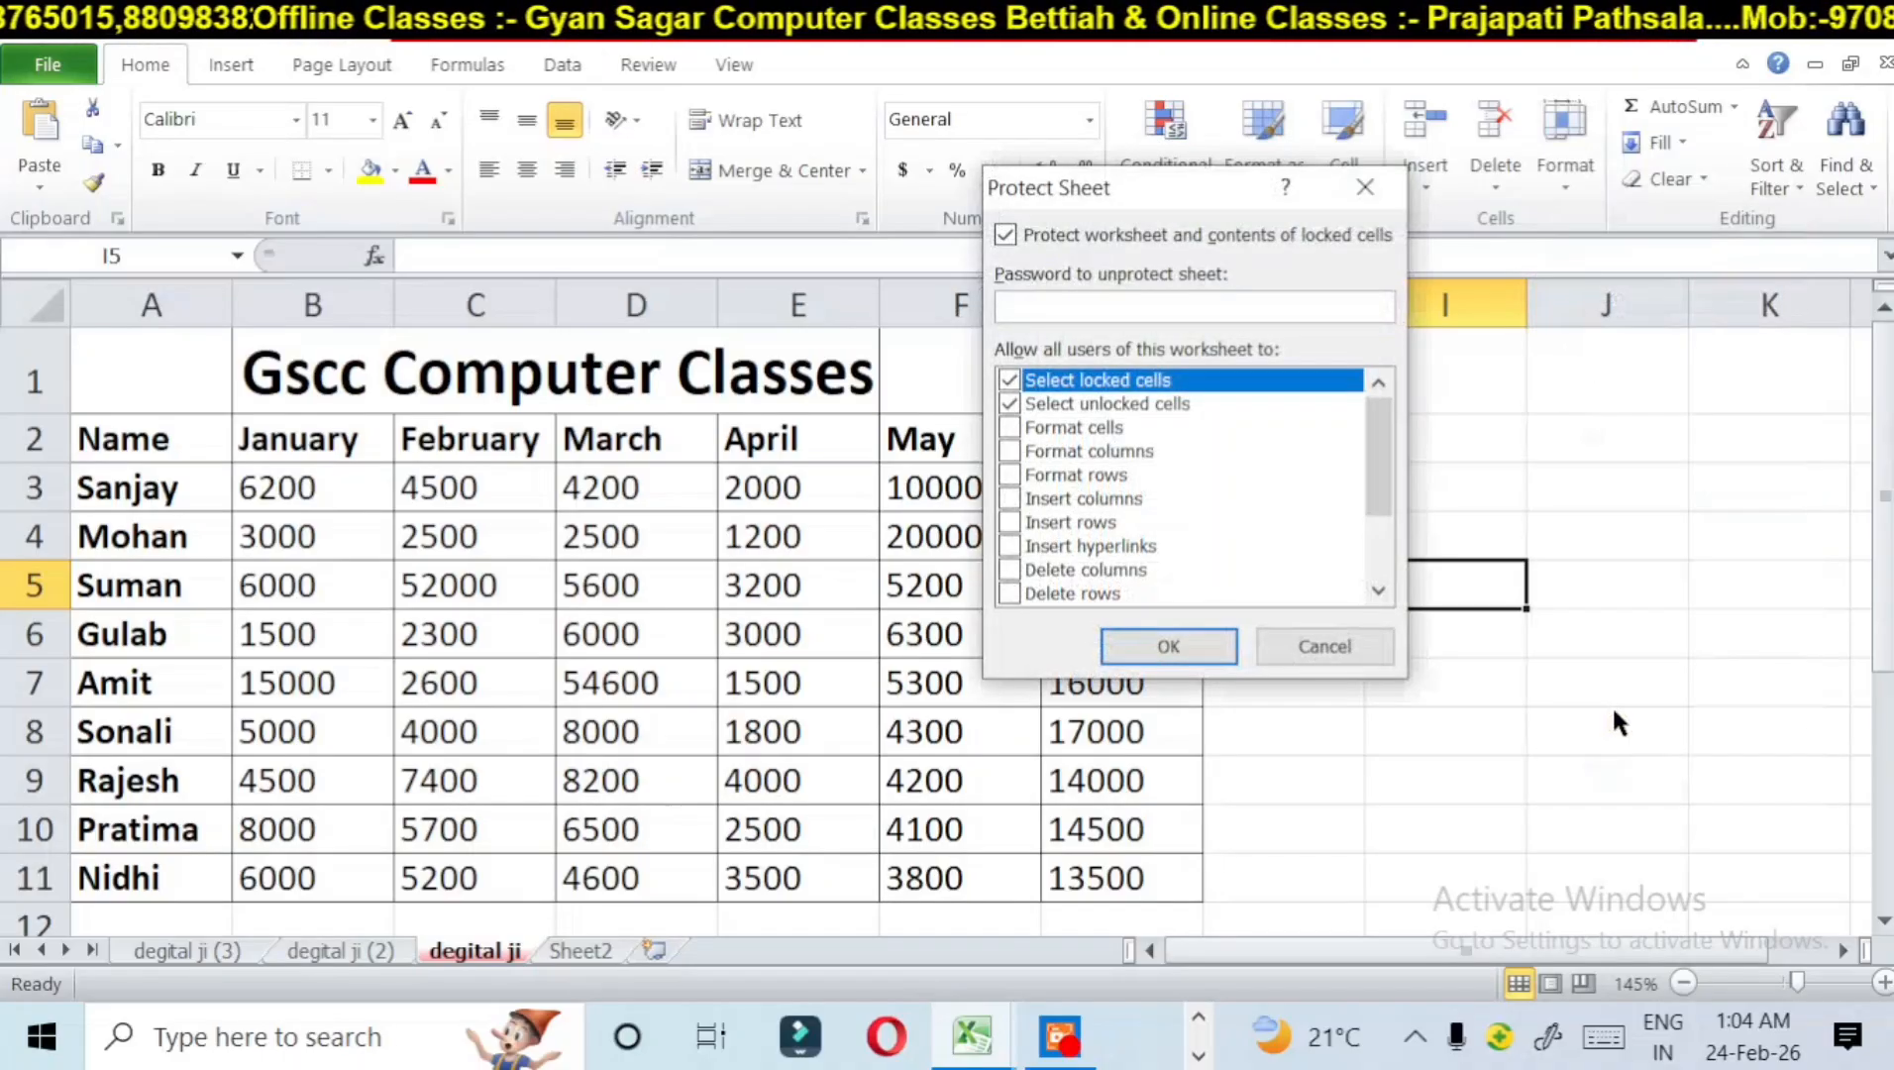
{"action": "type", "text": "12345"}
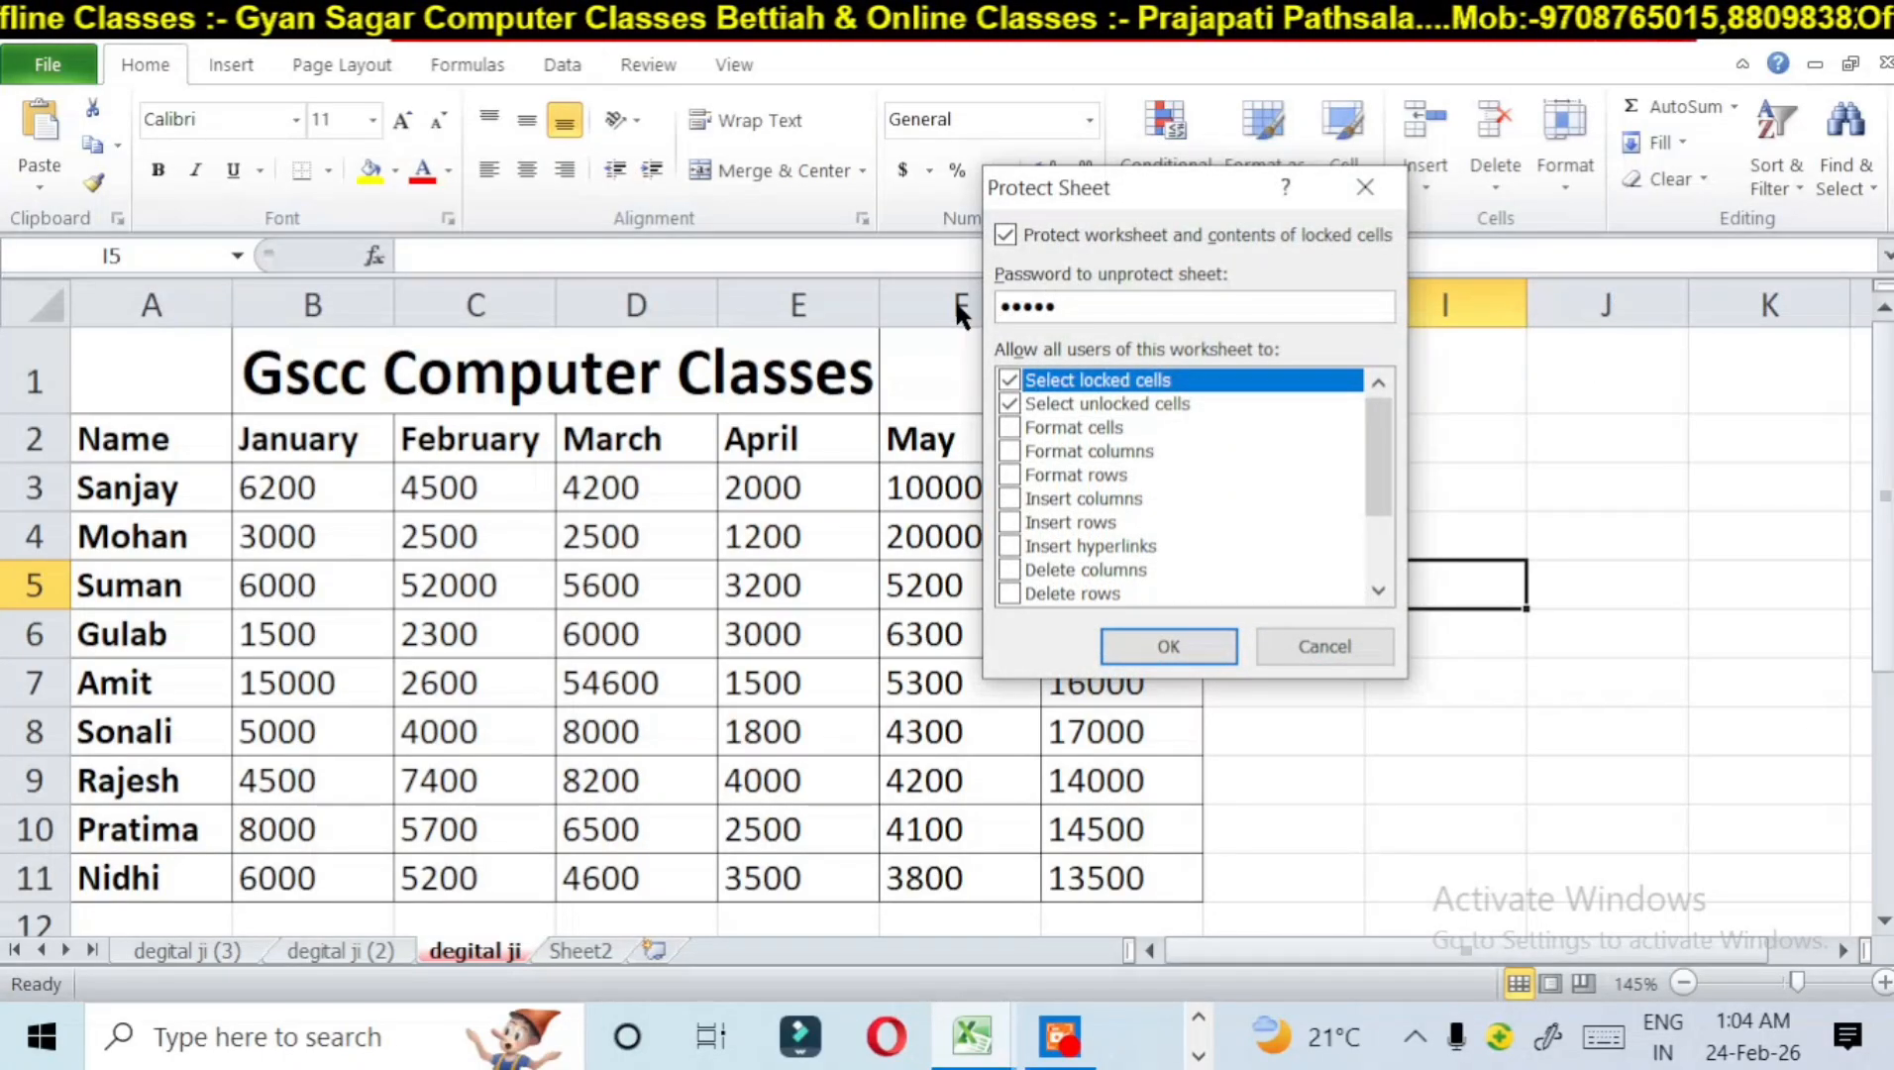
{"action": "left_click", "coordinate": [1145, 641]}
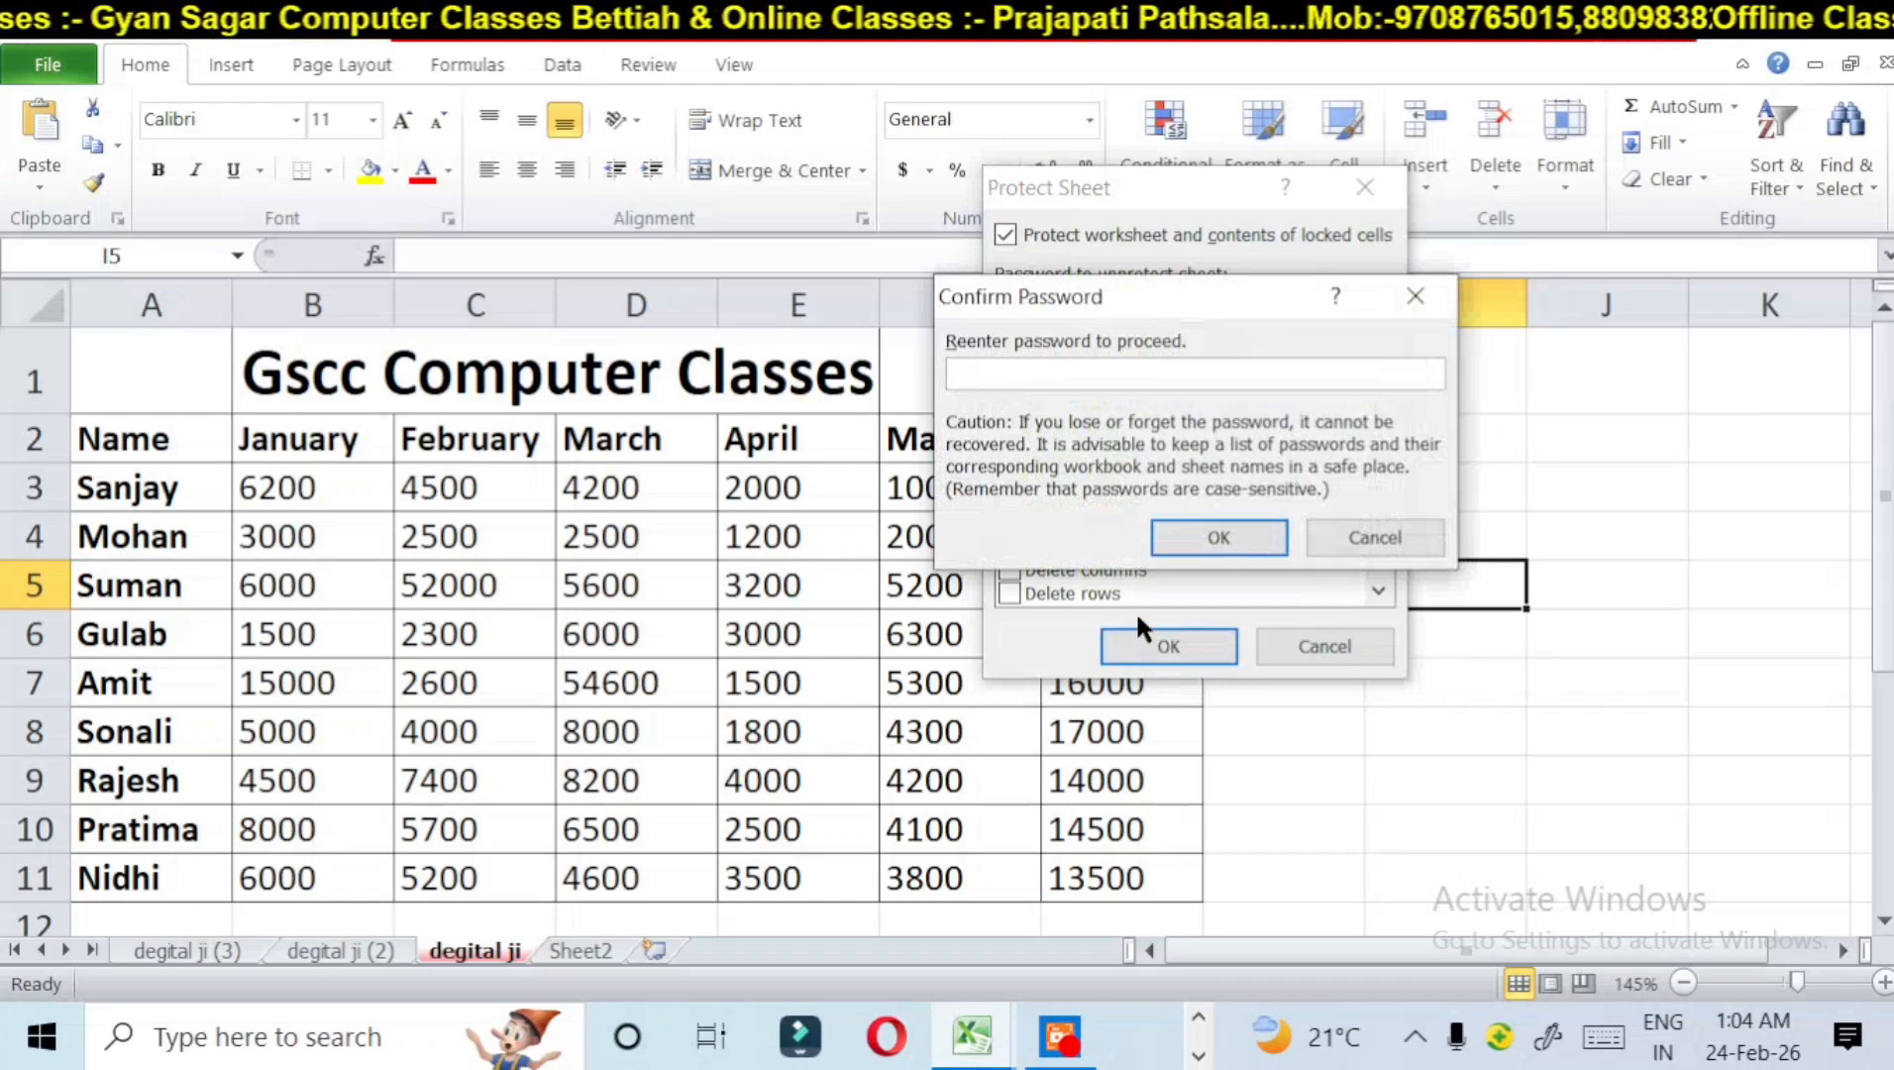
{"action": "type", "text": "123"}
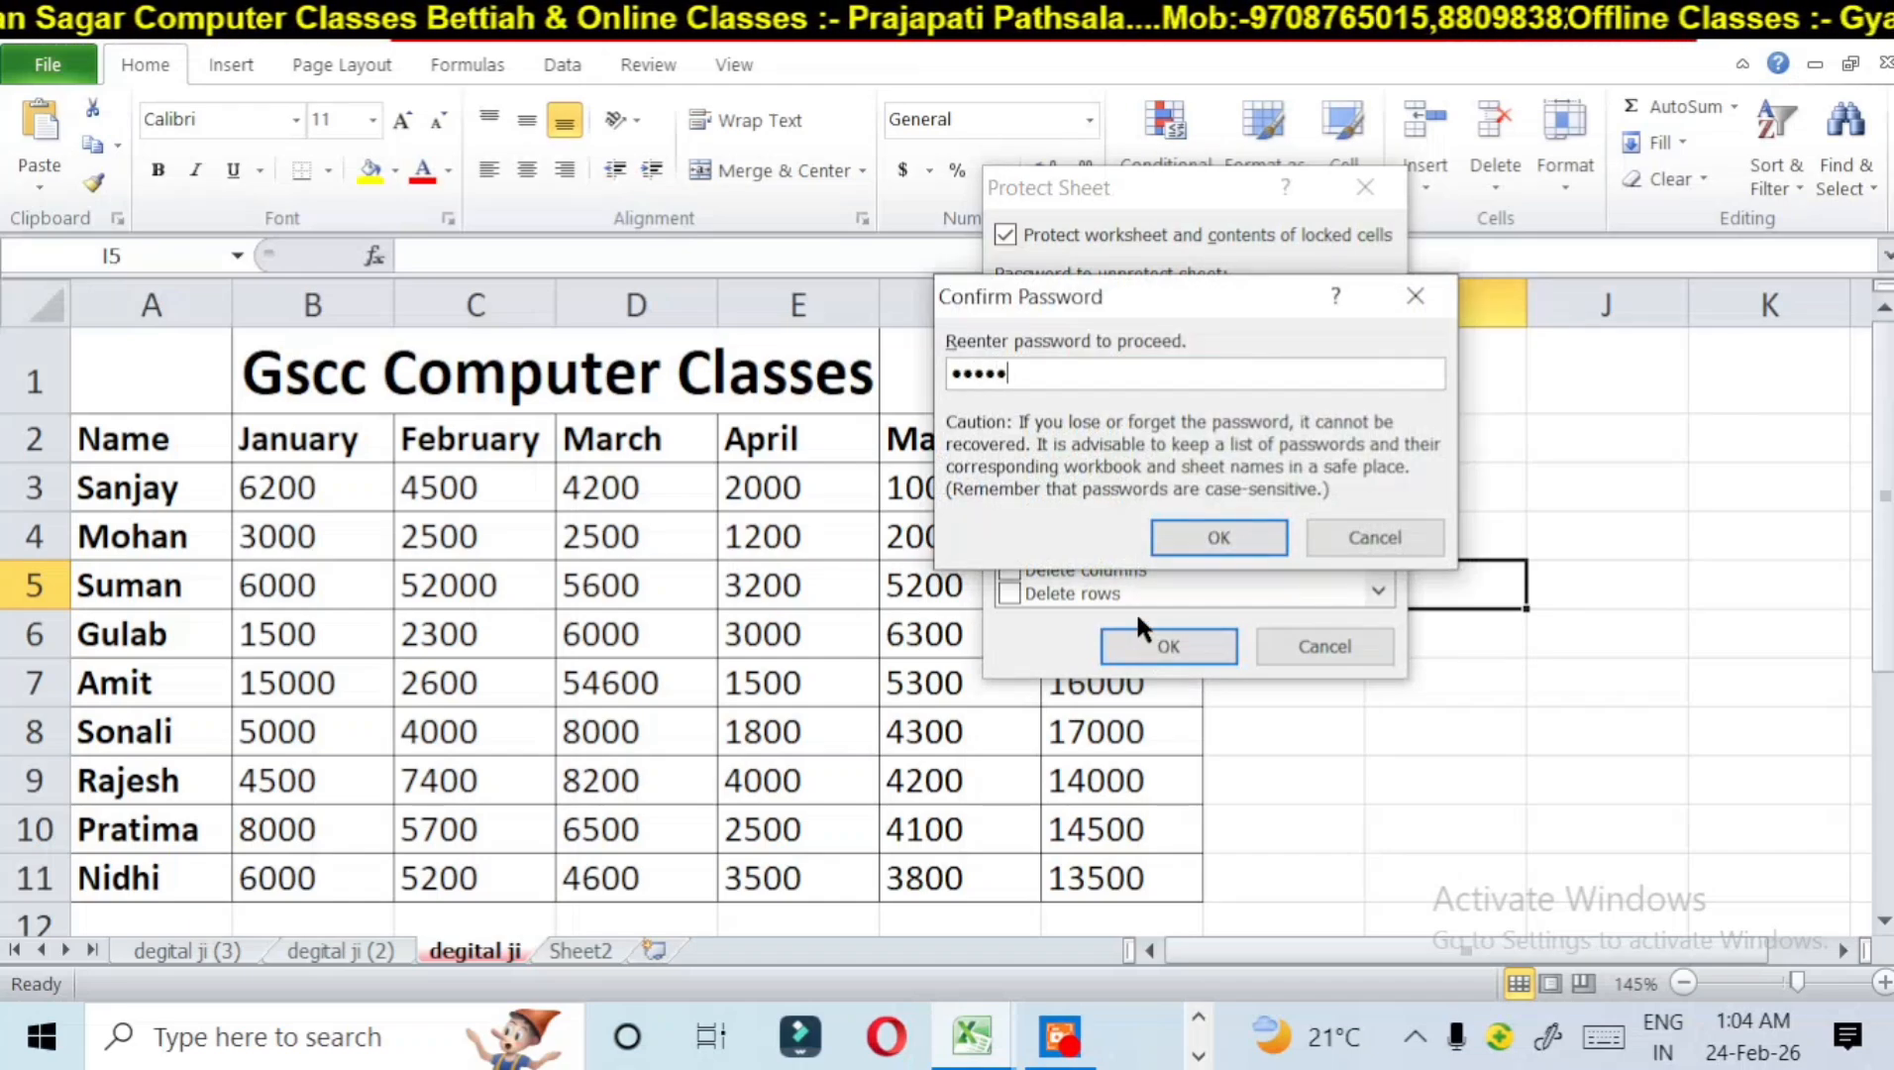
{"action": "left_click", "coordinate": [1188, 530]}
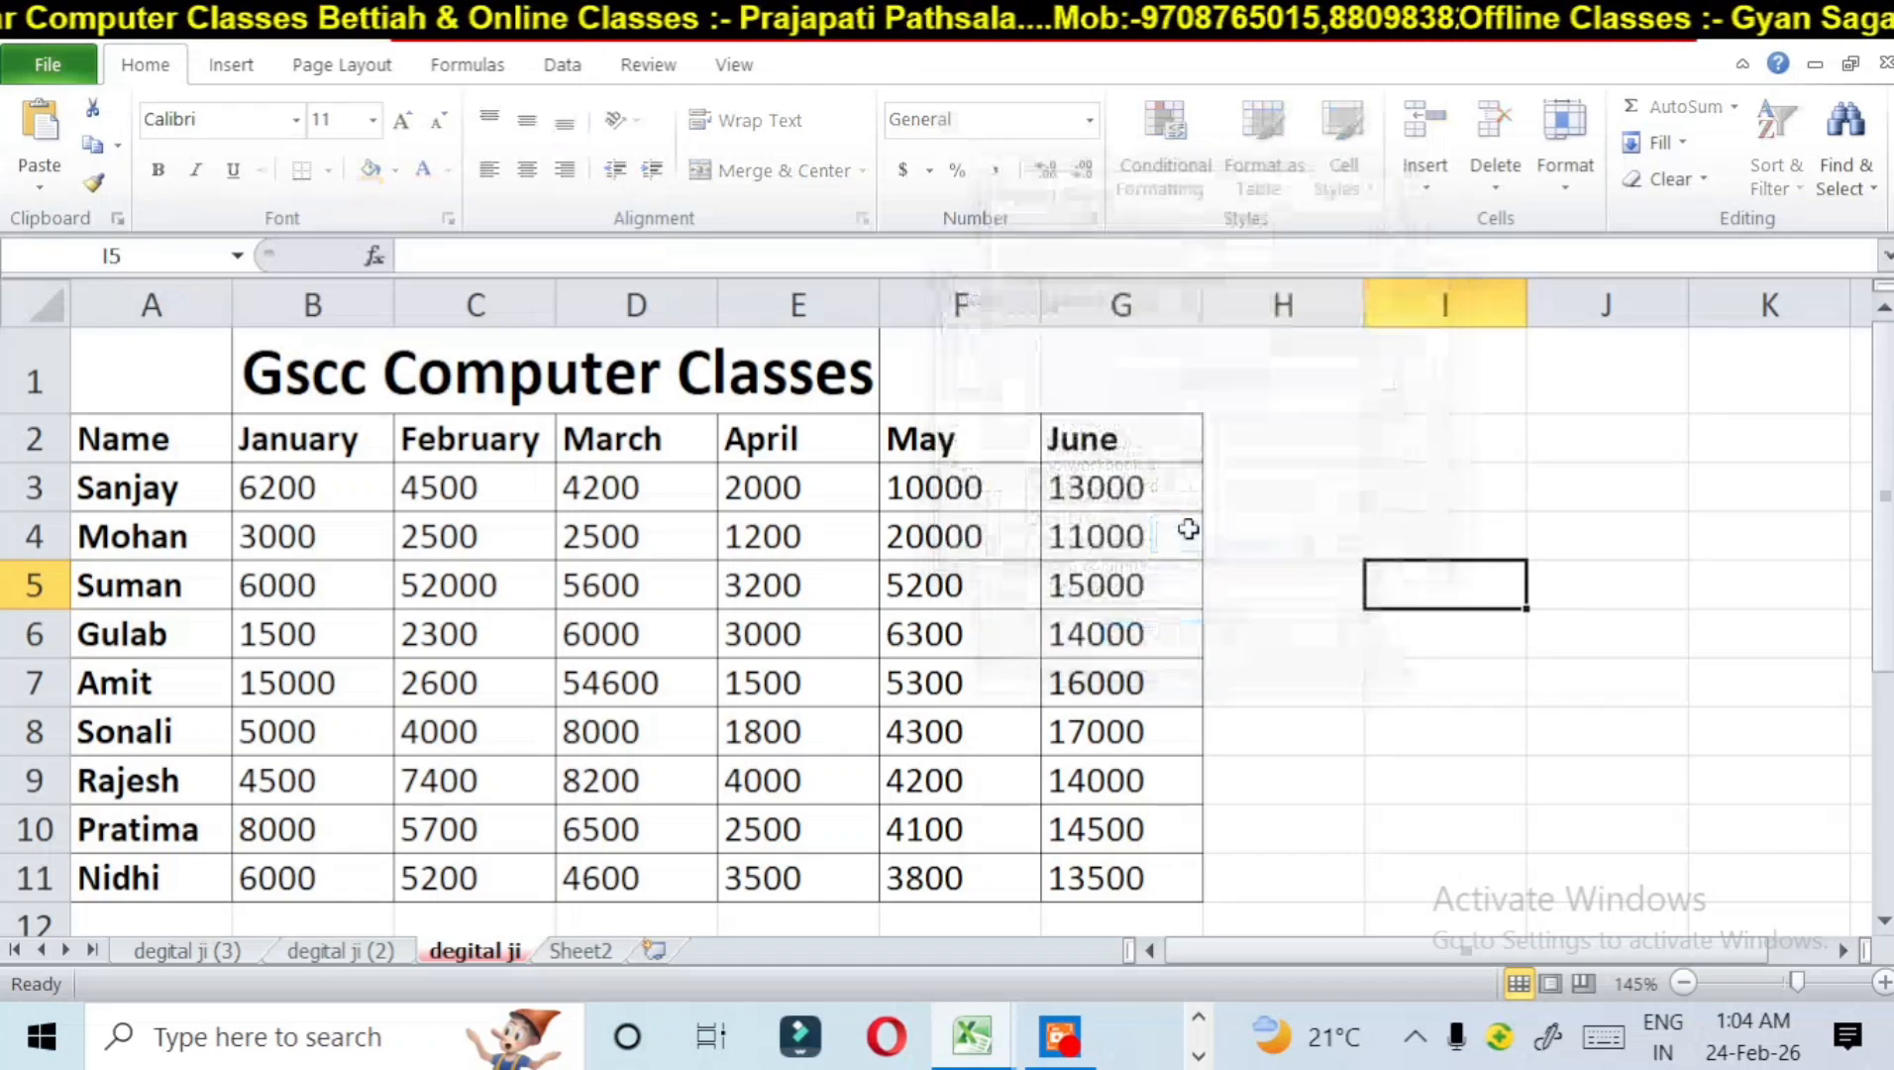
Step: Try repeatedly to delete the contents of cell D4 on the protected sheet, dismissing each alert
{"action": "left_click", "coordinate": [634, 525]}
{"action": "key", "text": "Delete"}
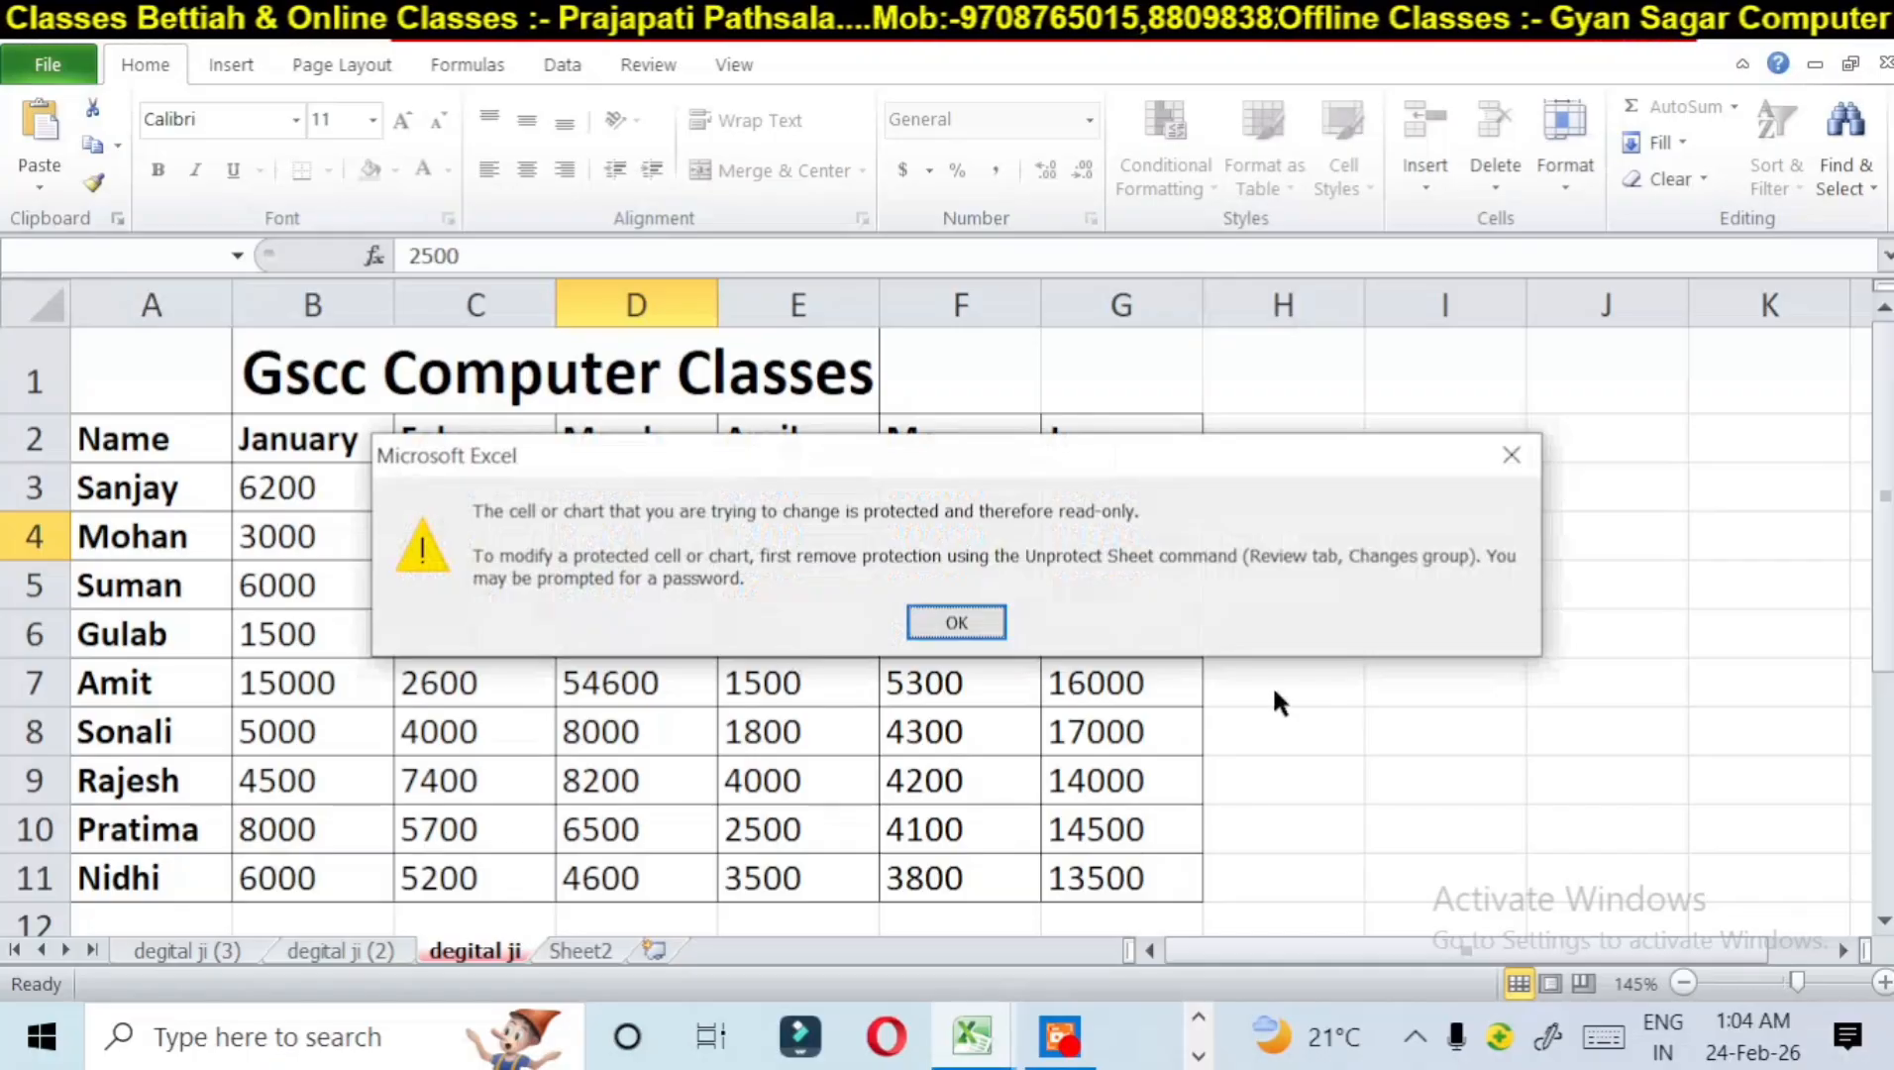
{"action": "left_click", "coordinate": [982, 621]}
{"action": "key", "text": "Delete"}
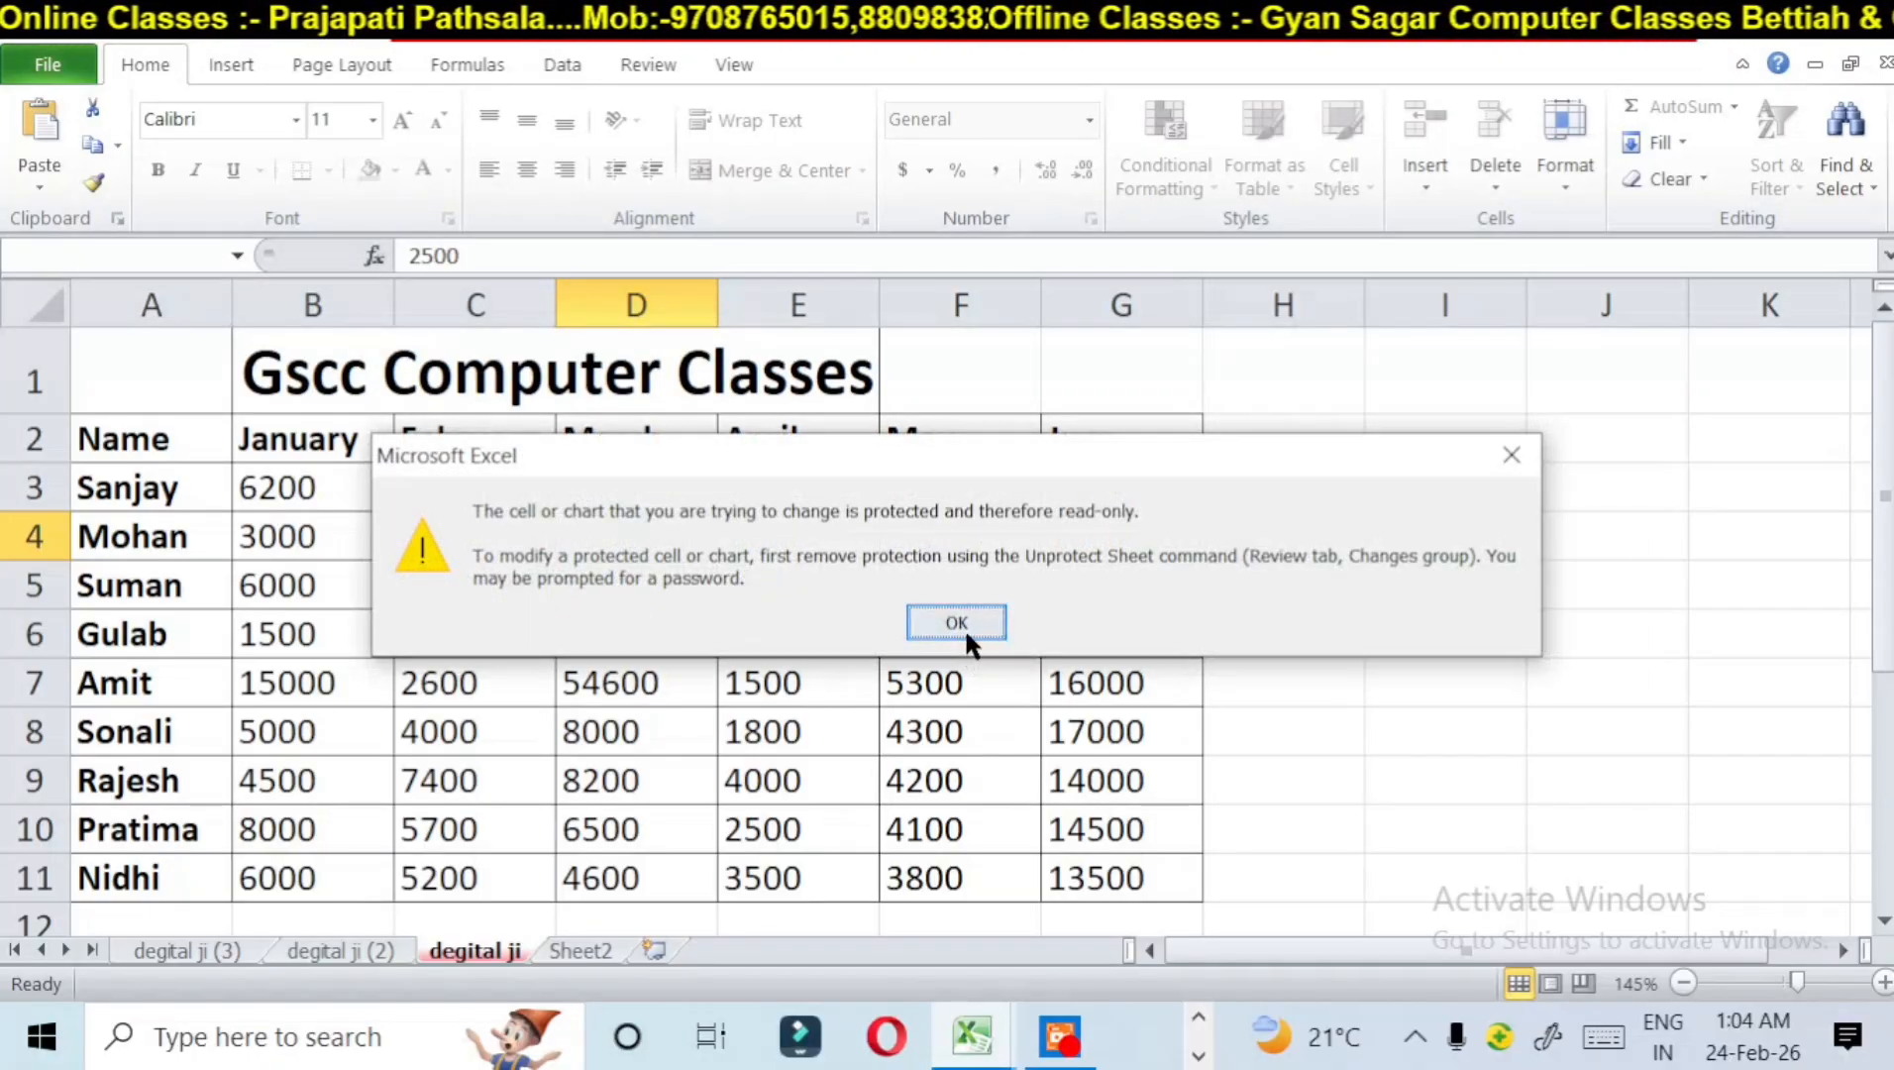
{"action": "left_click", "coordinate": [966, 631]}
{"action": "key", "text": "Delete"}
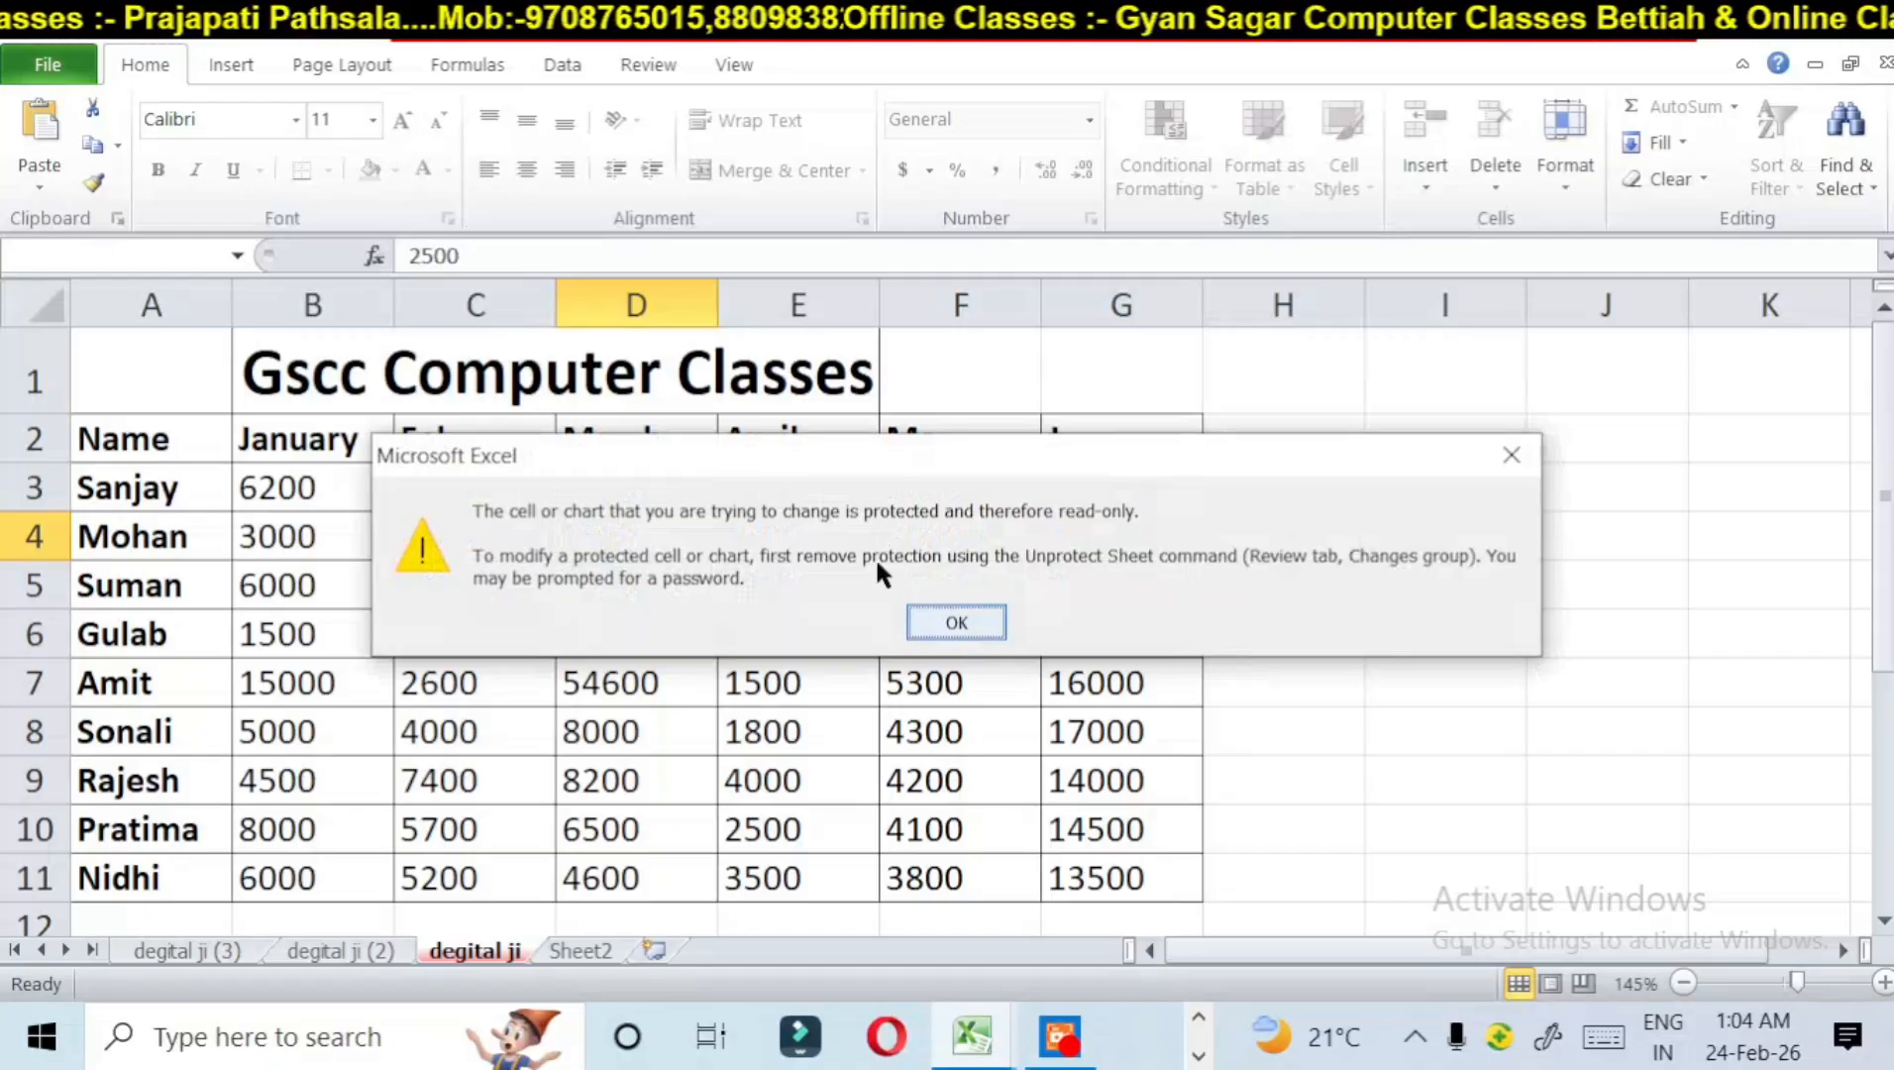
{"action": "left_click", "coordinate": [918, 613]}
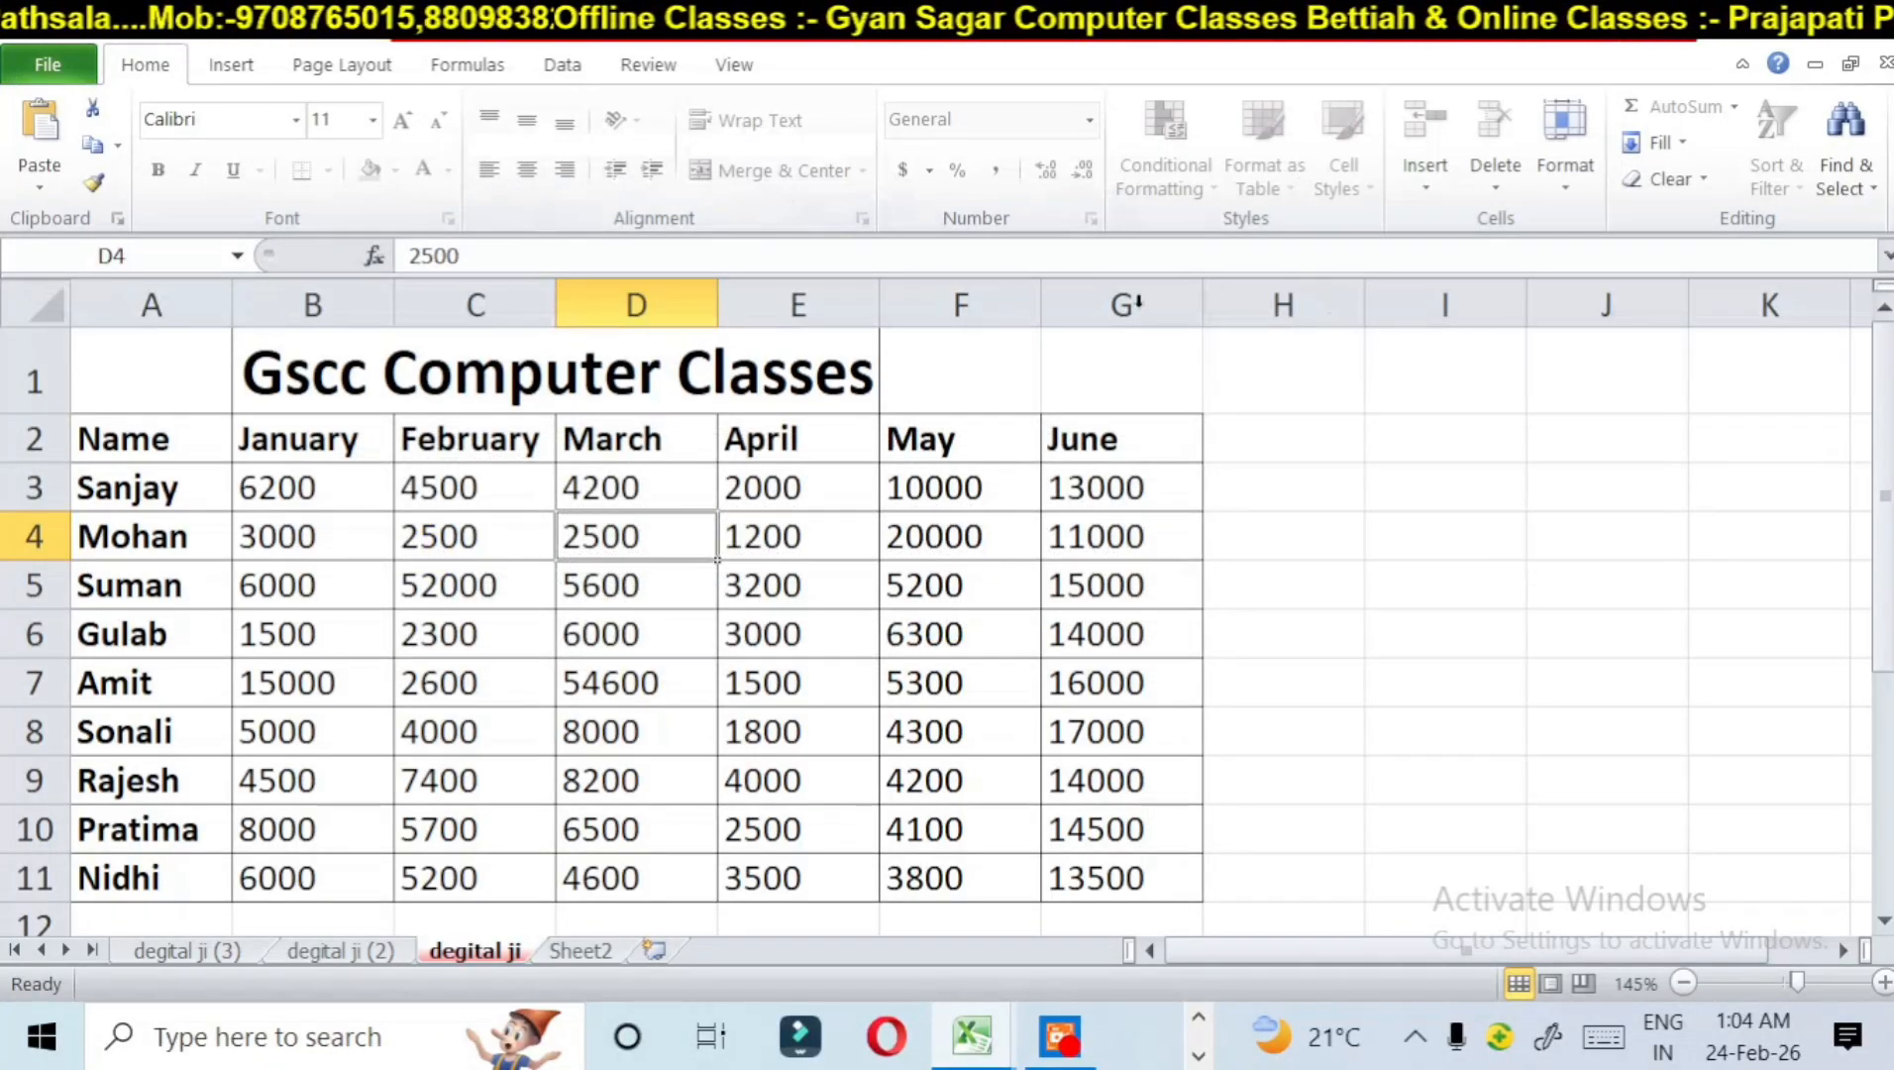
Step: Check which Insert commands are available on the protected sheet while selecting different cells in the table
{"action": "left_click", "coordinate": [253, 62]}
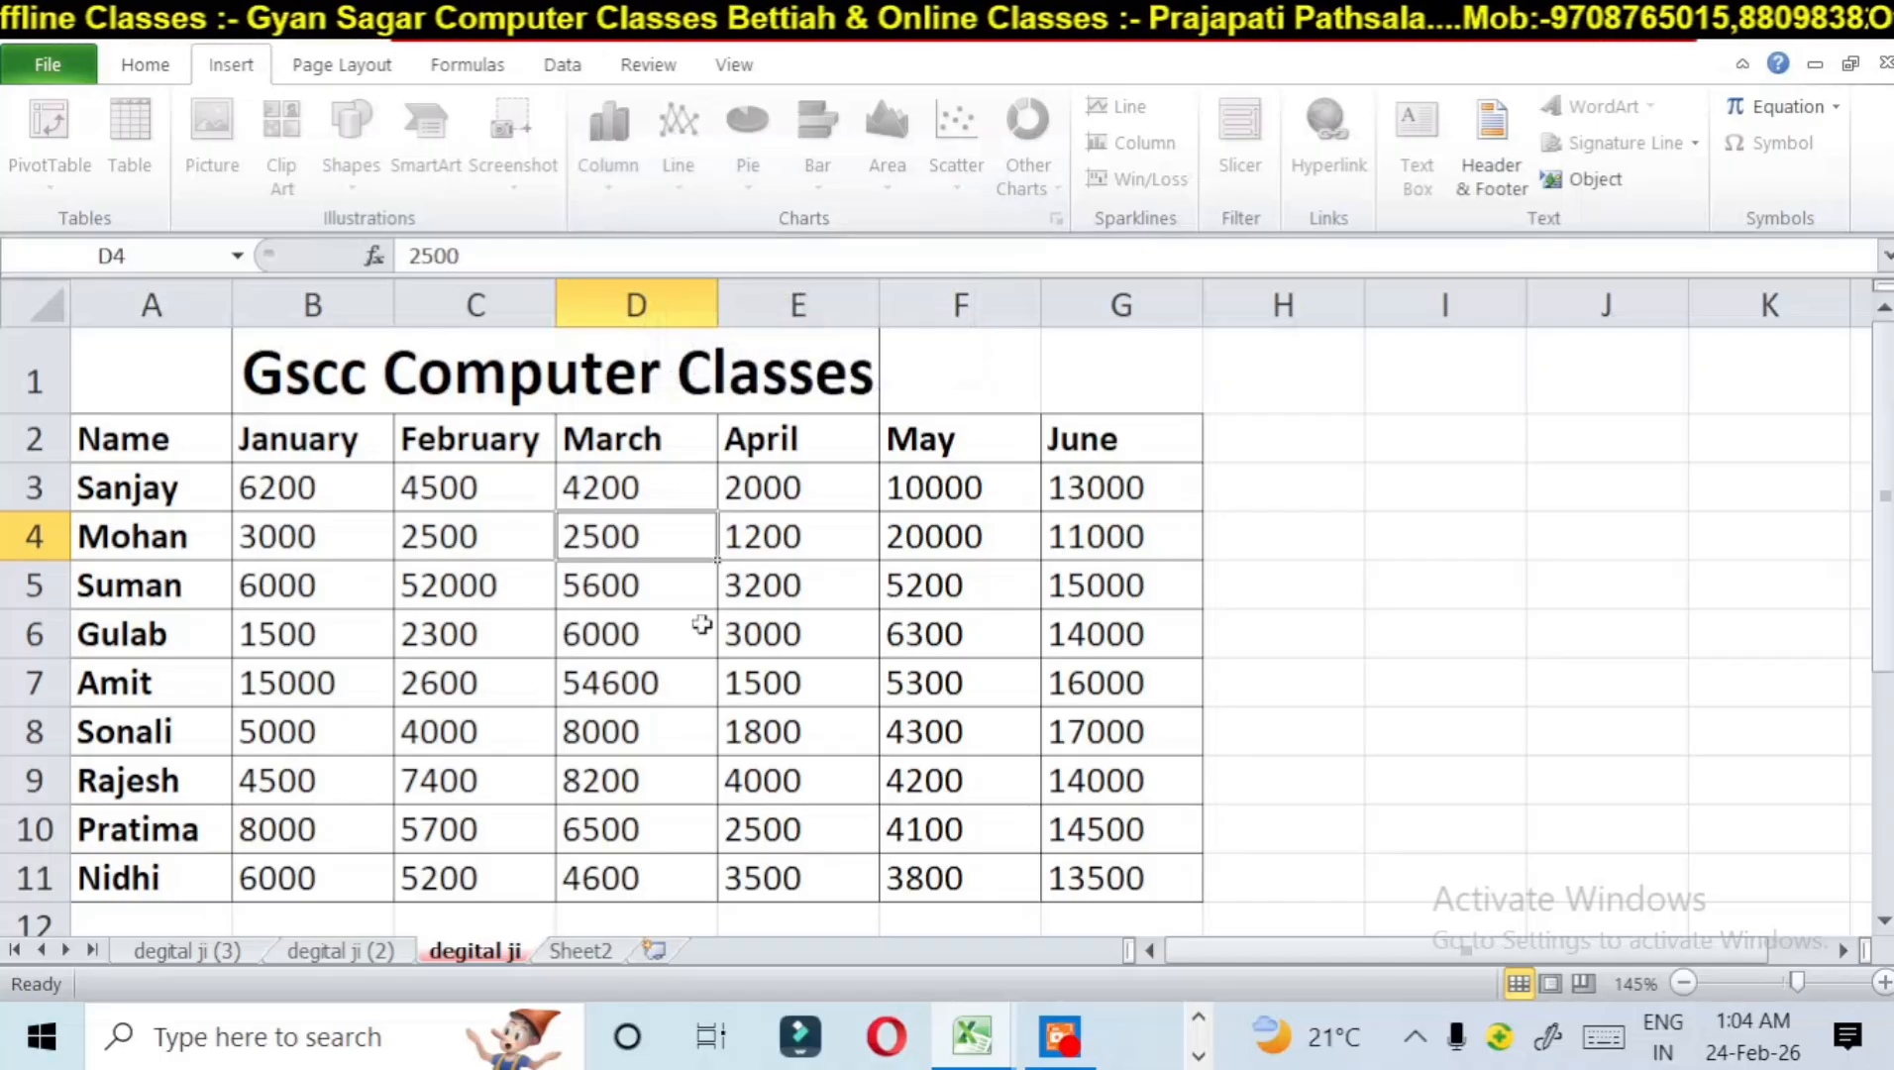
{"action": "left_click", "coordinate": [639, 586]}
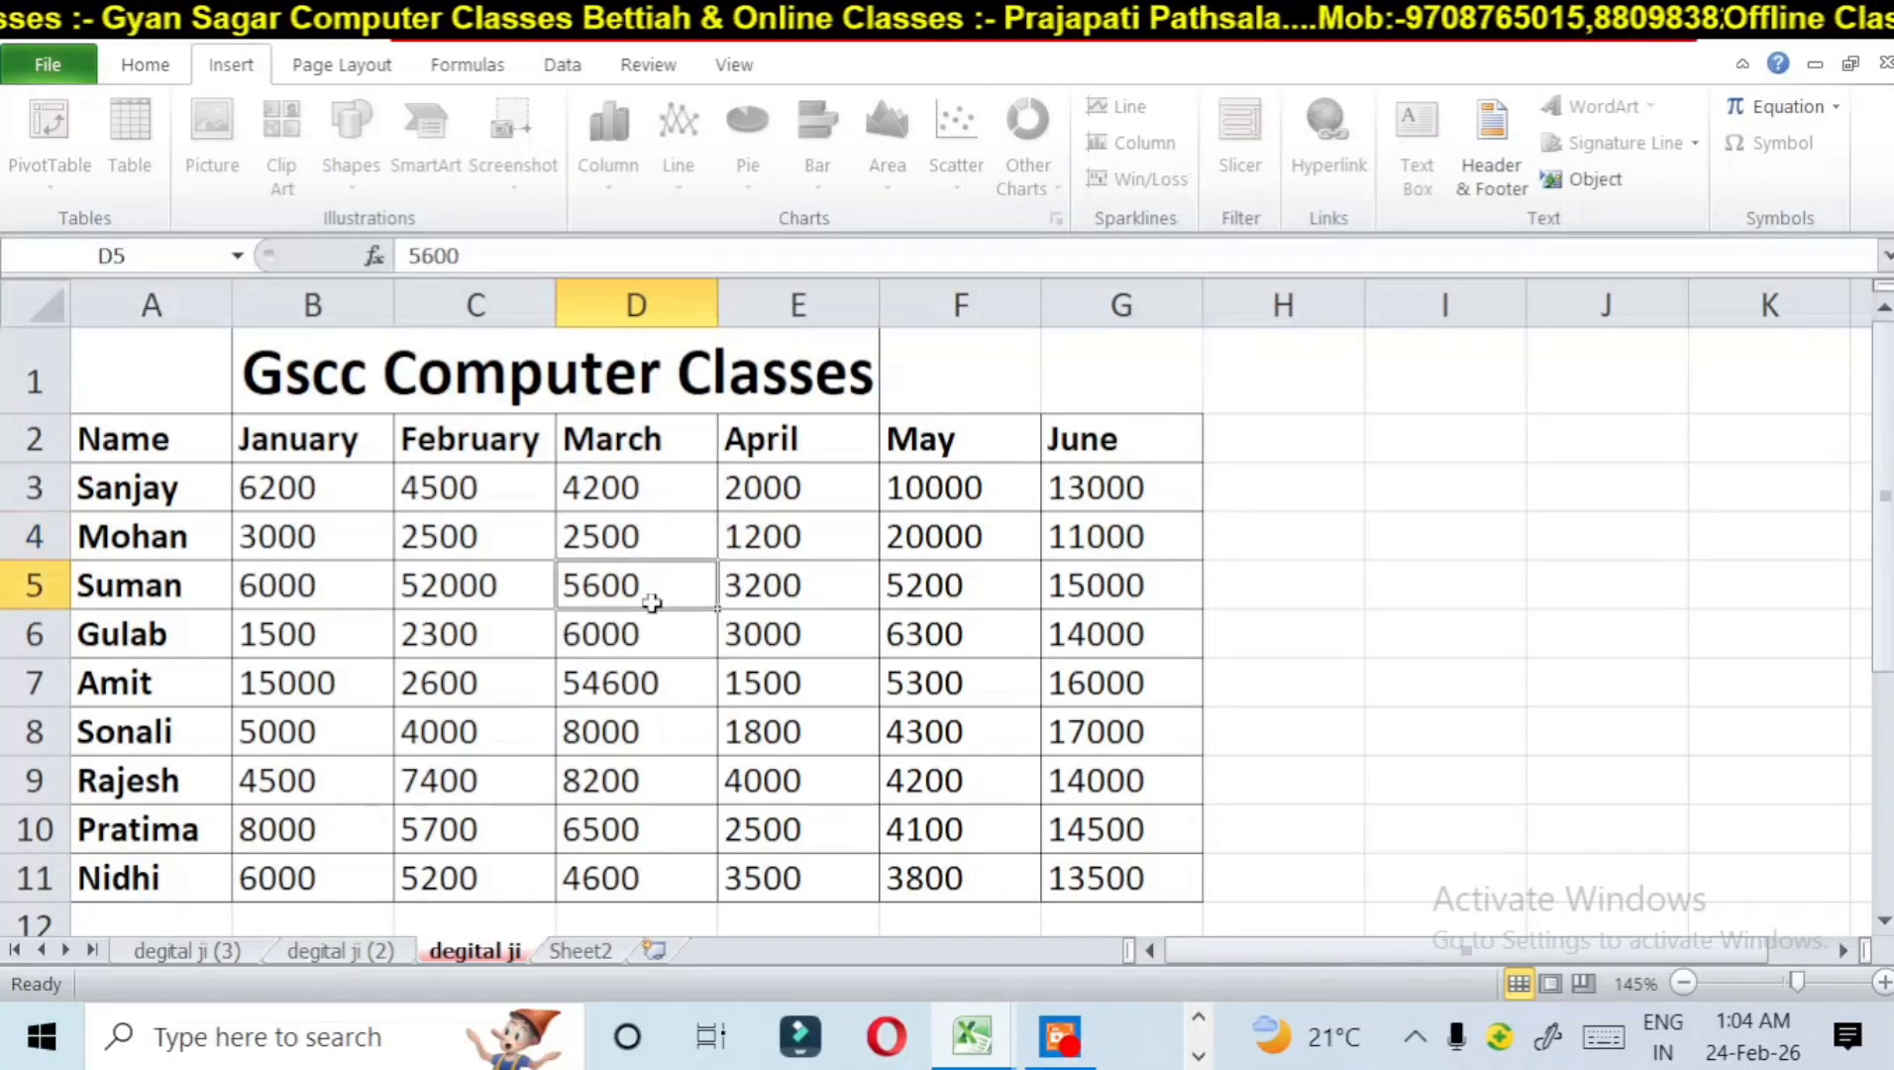
{"action": "left_click", "coordinate": [979, 570]}
{"action": "left_click", "coordinate": [976, 540]}
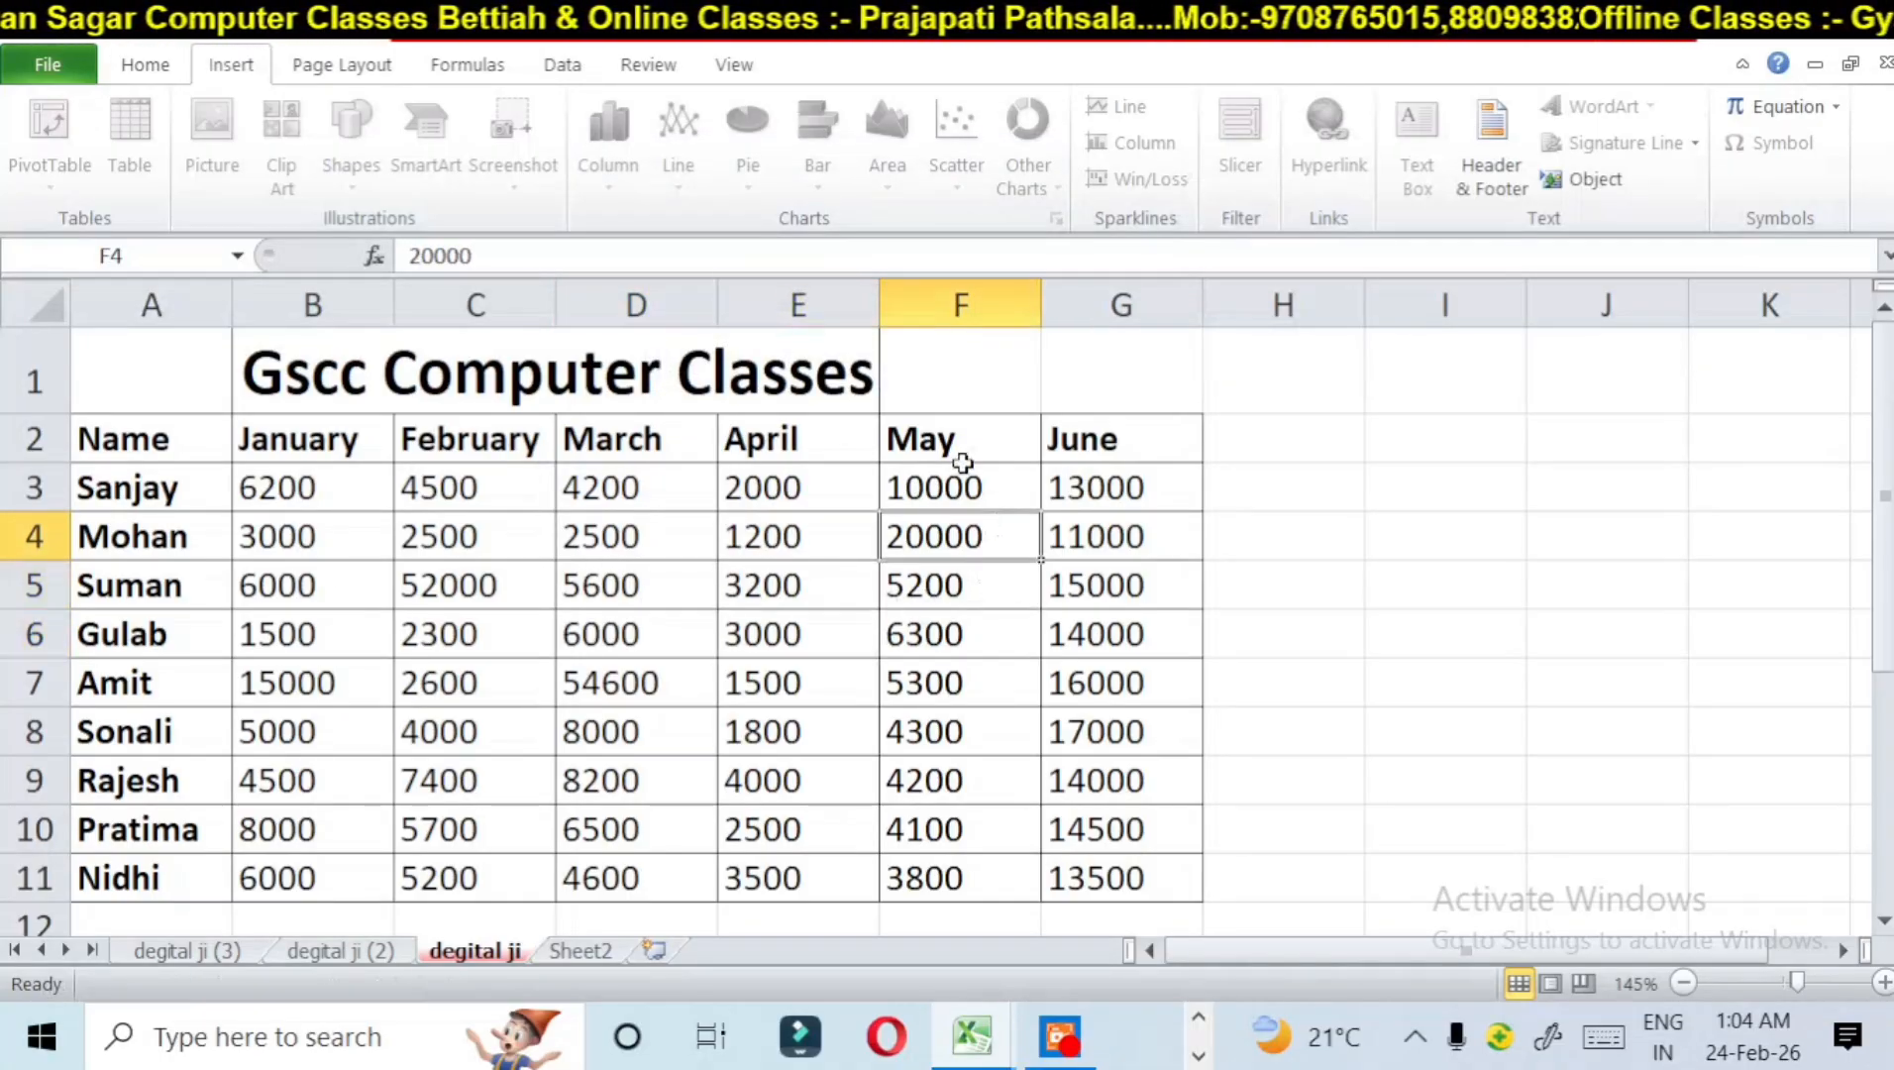
{"action": "left_click", "coordinate": [964, 454]}
{"action": "left_click", "coordinate": [618, 541]}
{"action": "left_click", "coordinate": [405, 536]}
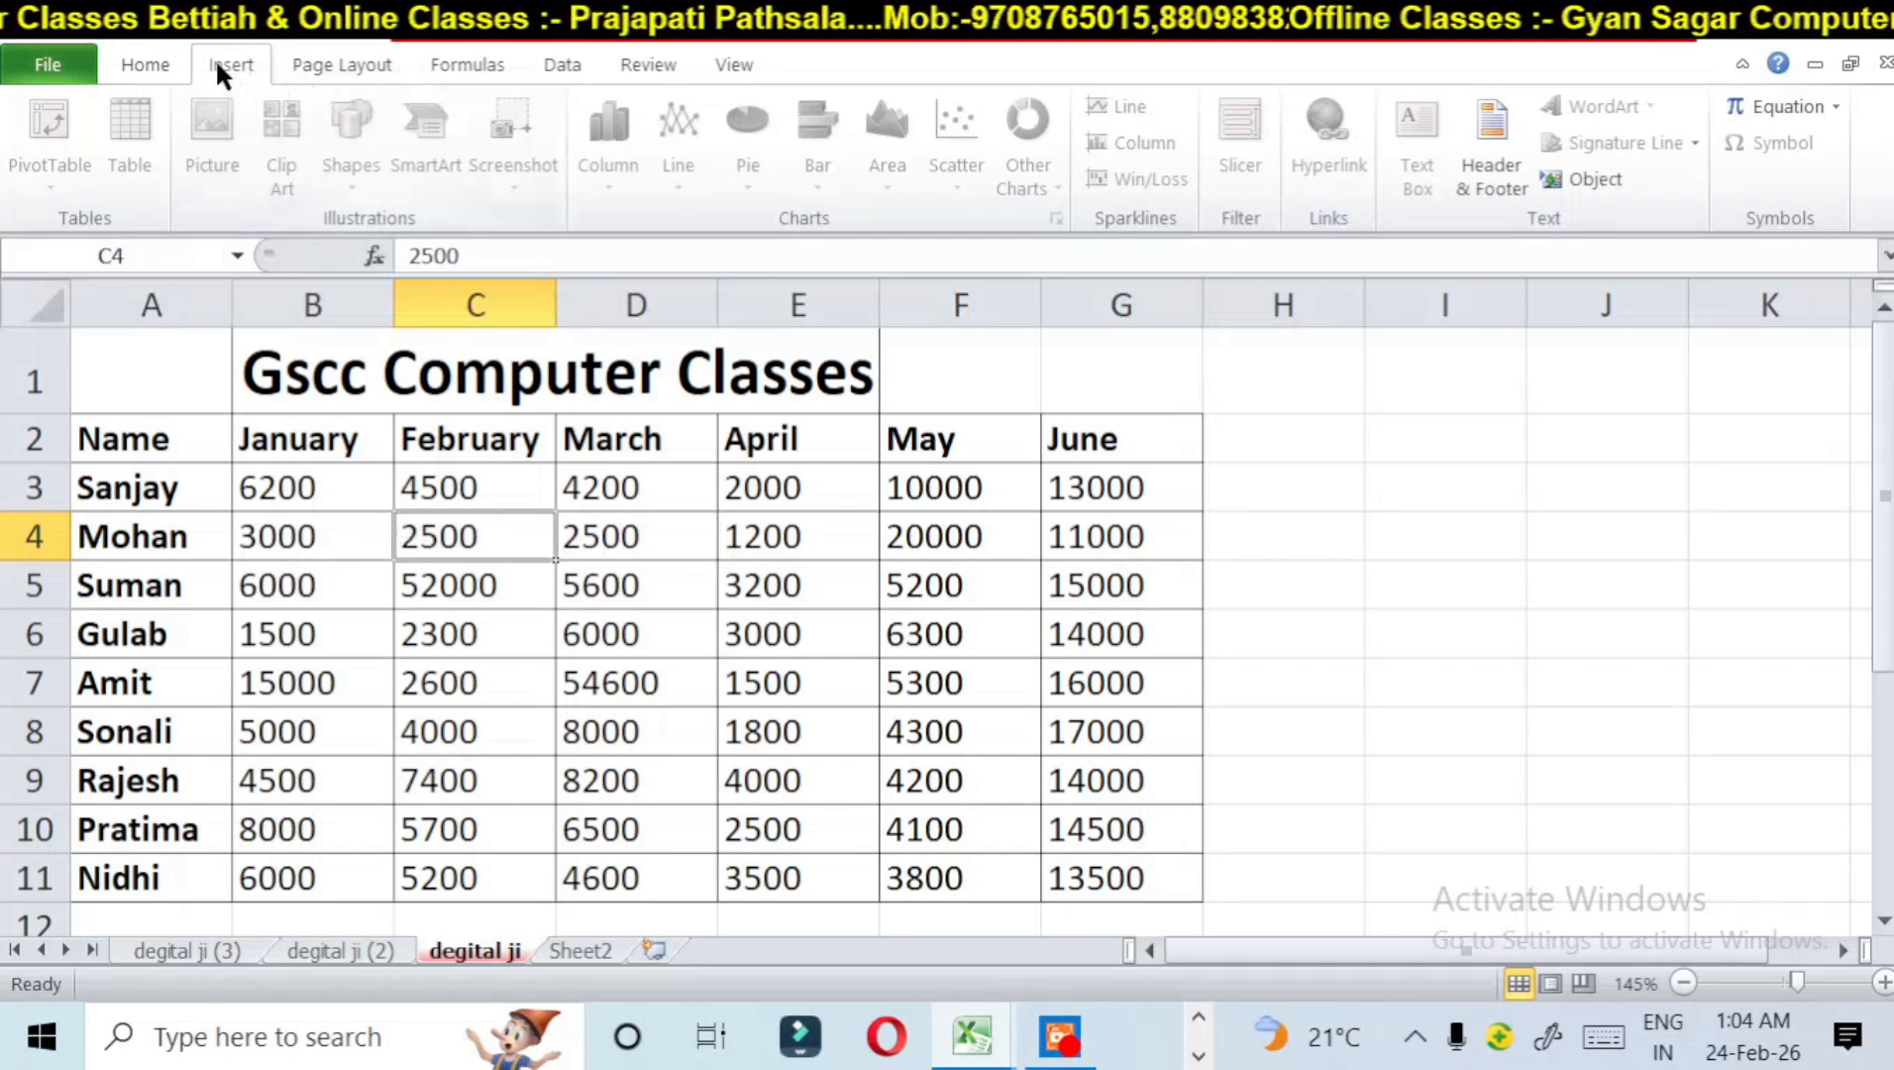
Step: Unprotect the degital ji sheet by entering the sheet password
{"action": "left_click", "coordinate": [168, 66]}
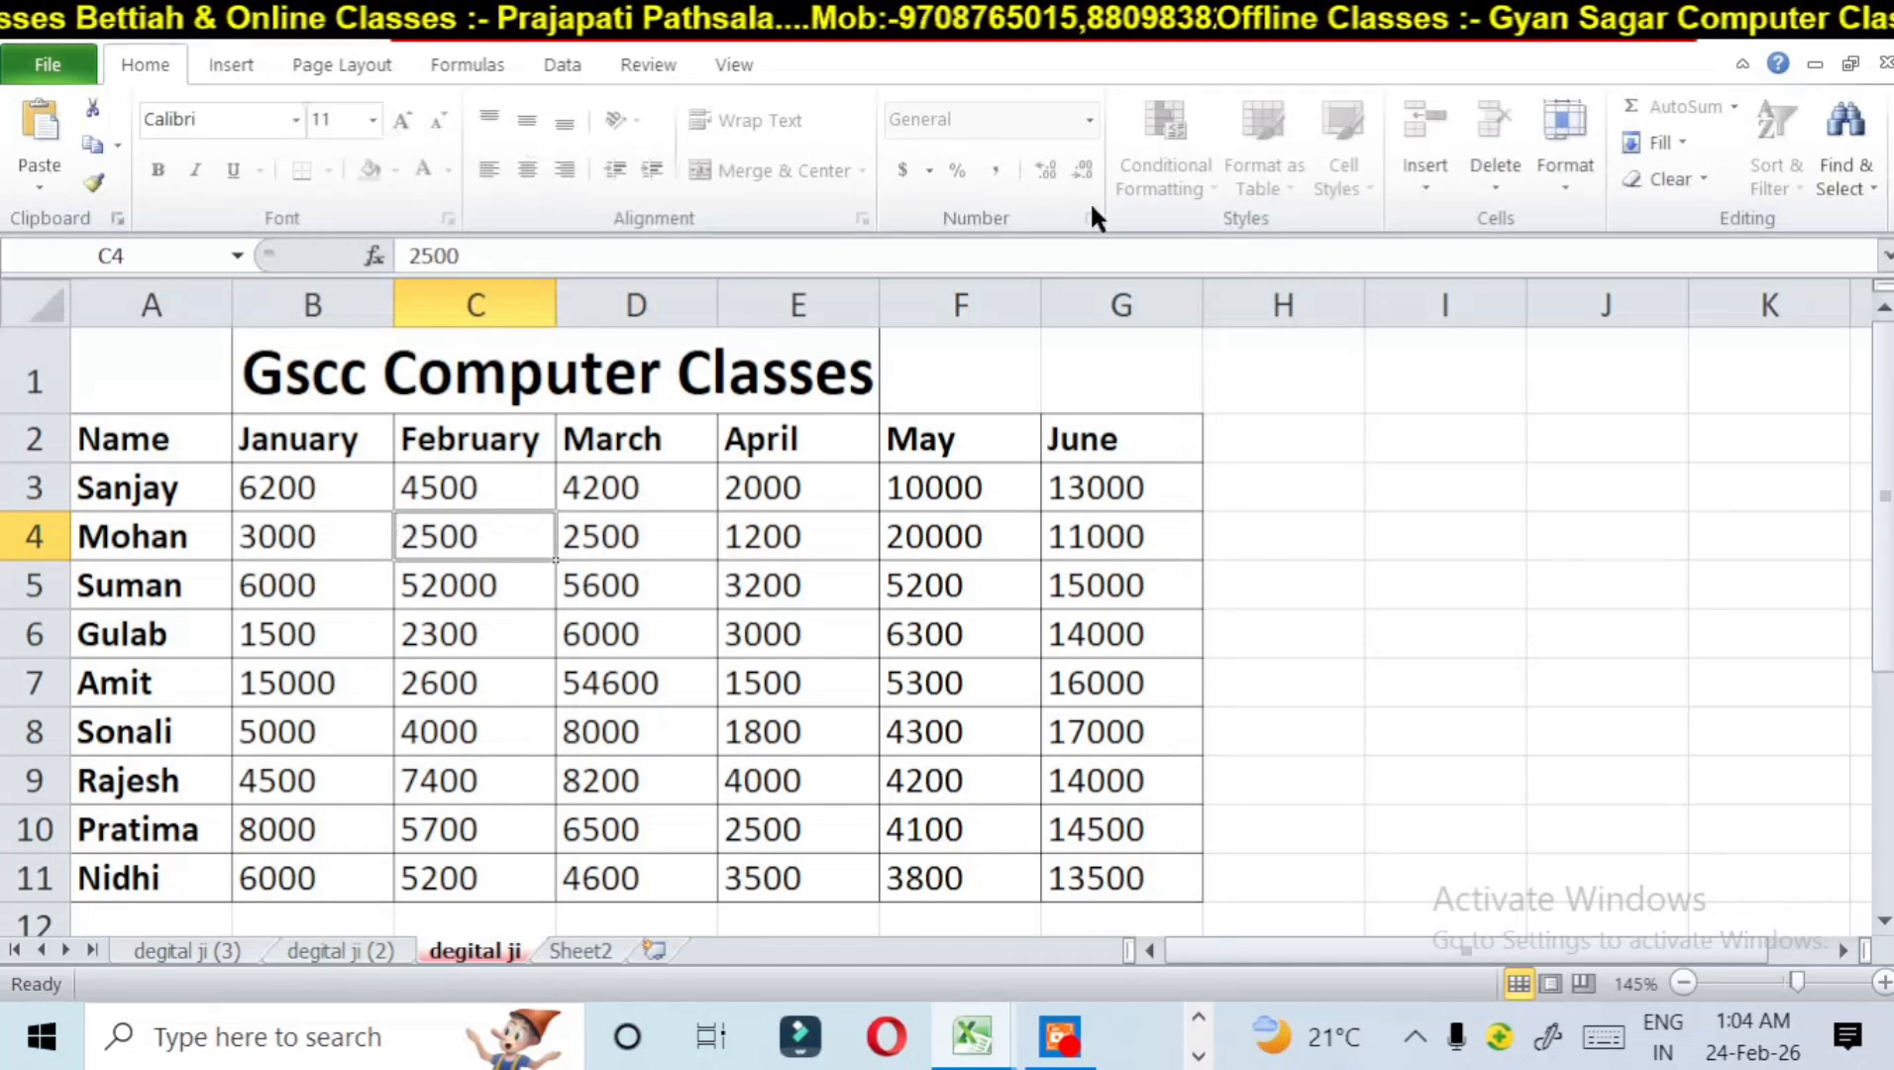
{"action": "left_click", "coordinate": [1548, 162]}
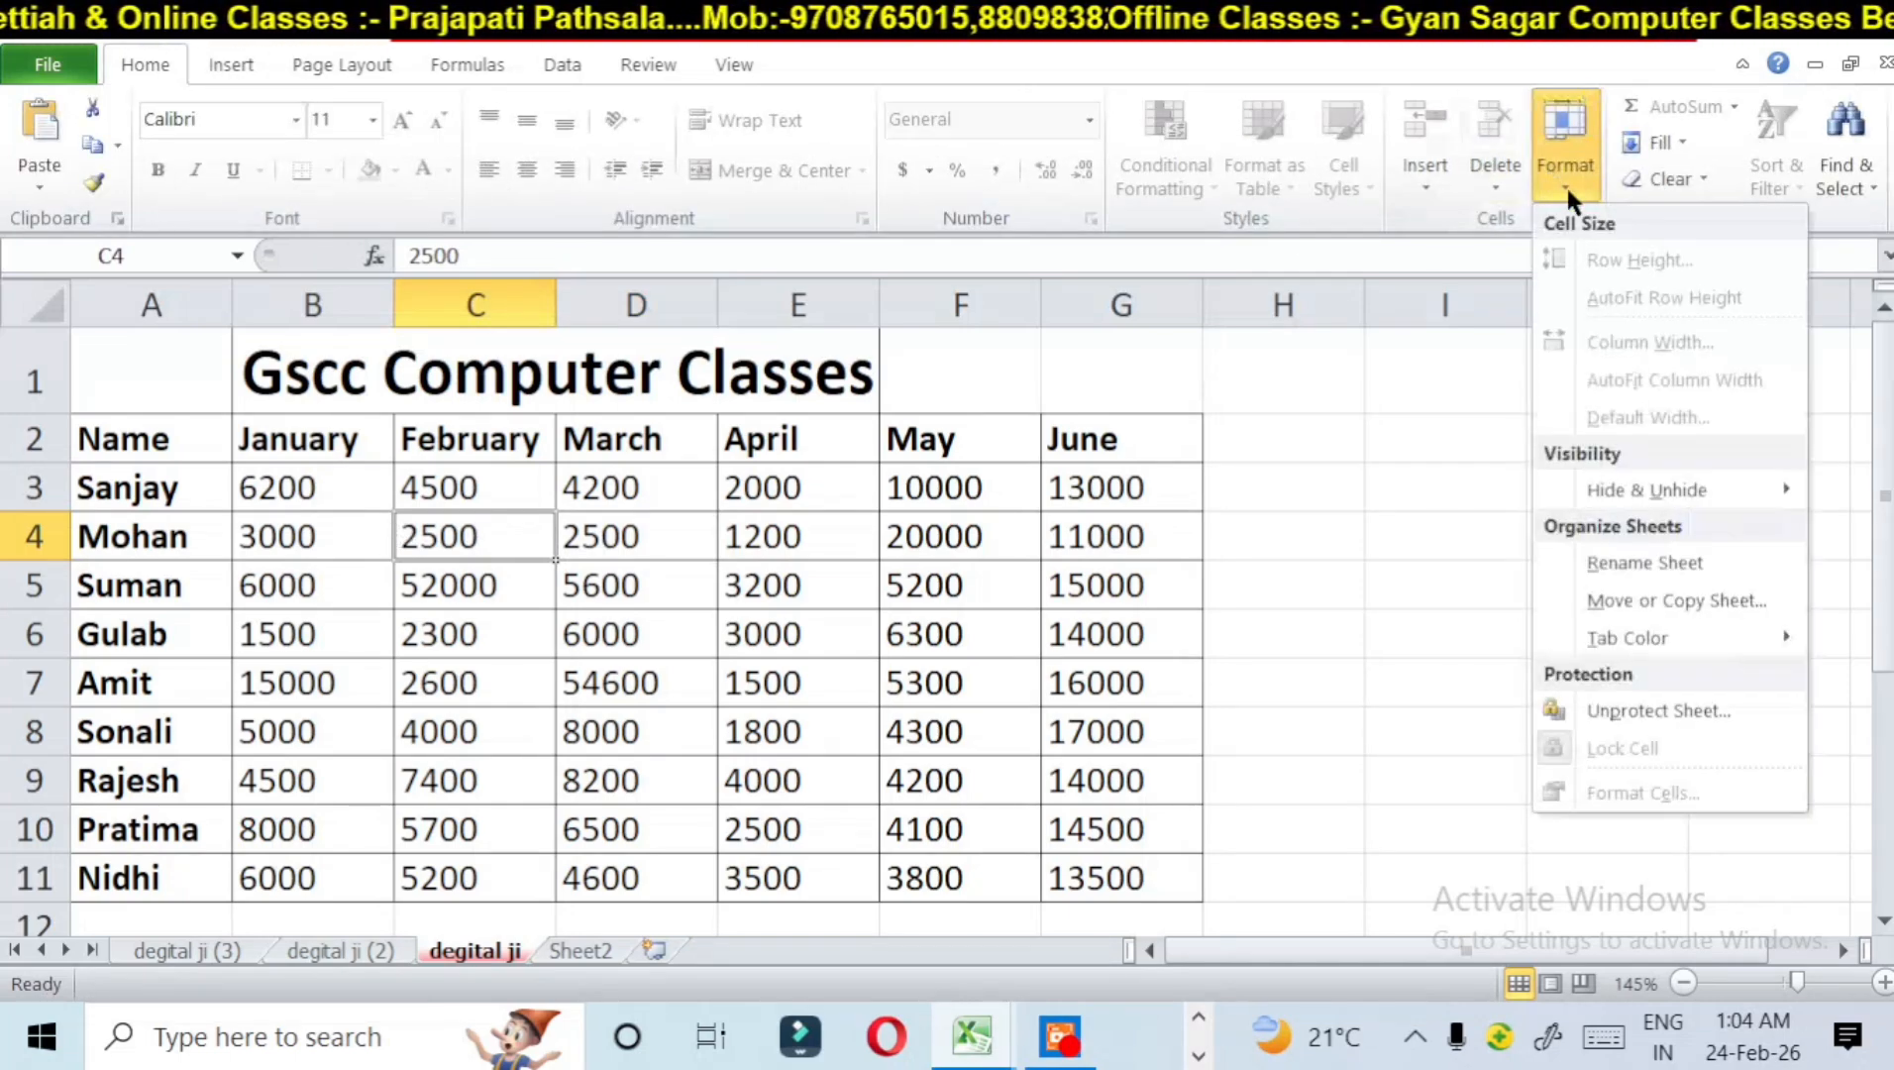
{"action": "left_click", "coordinate": [1651, 709]}
{"action": "type", "text": "12345"}
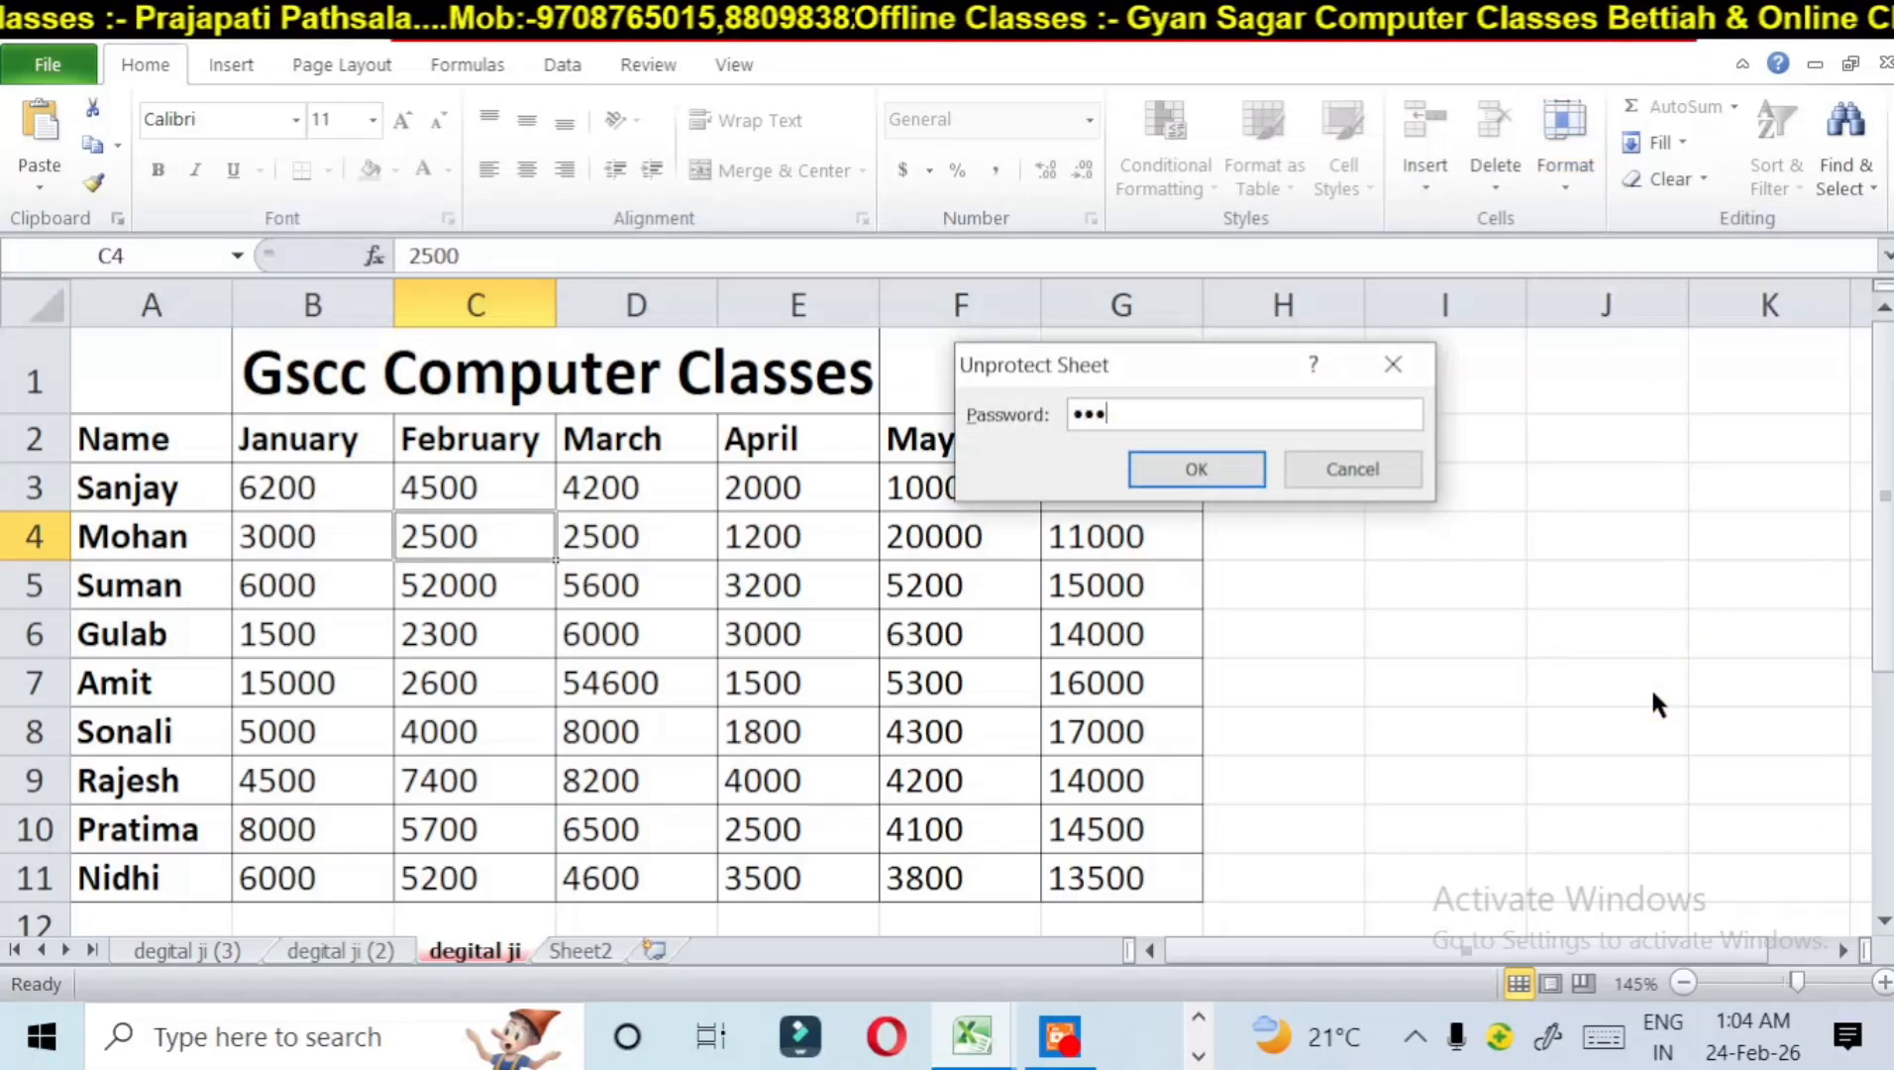
{"action": "left_click", "coordinate": [1250, 465]}
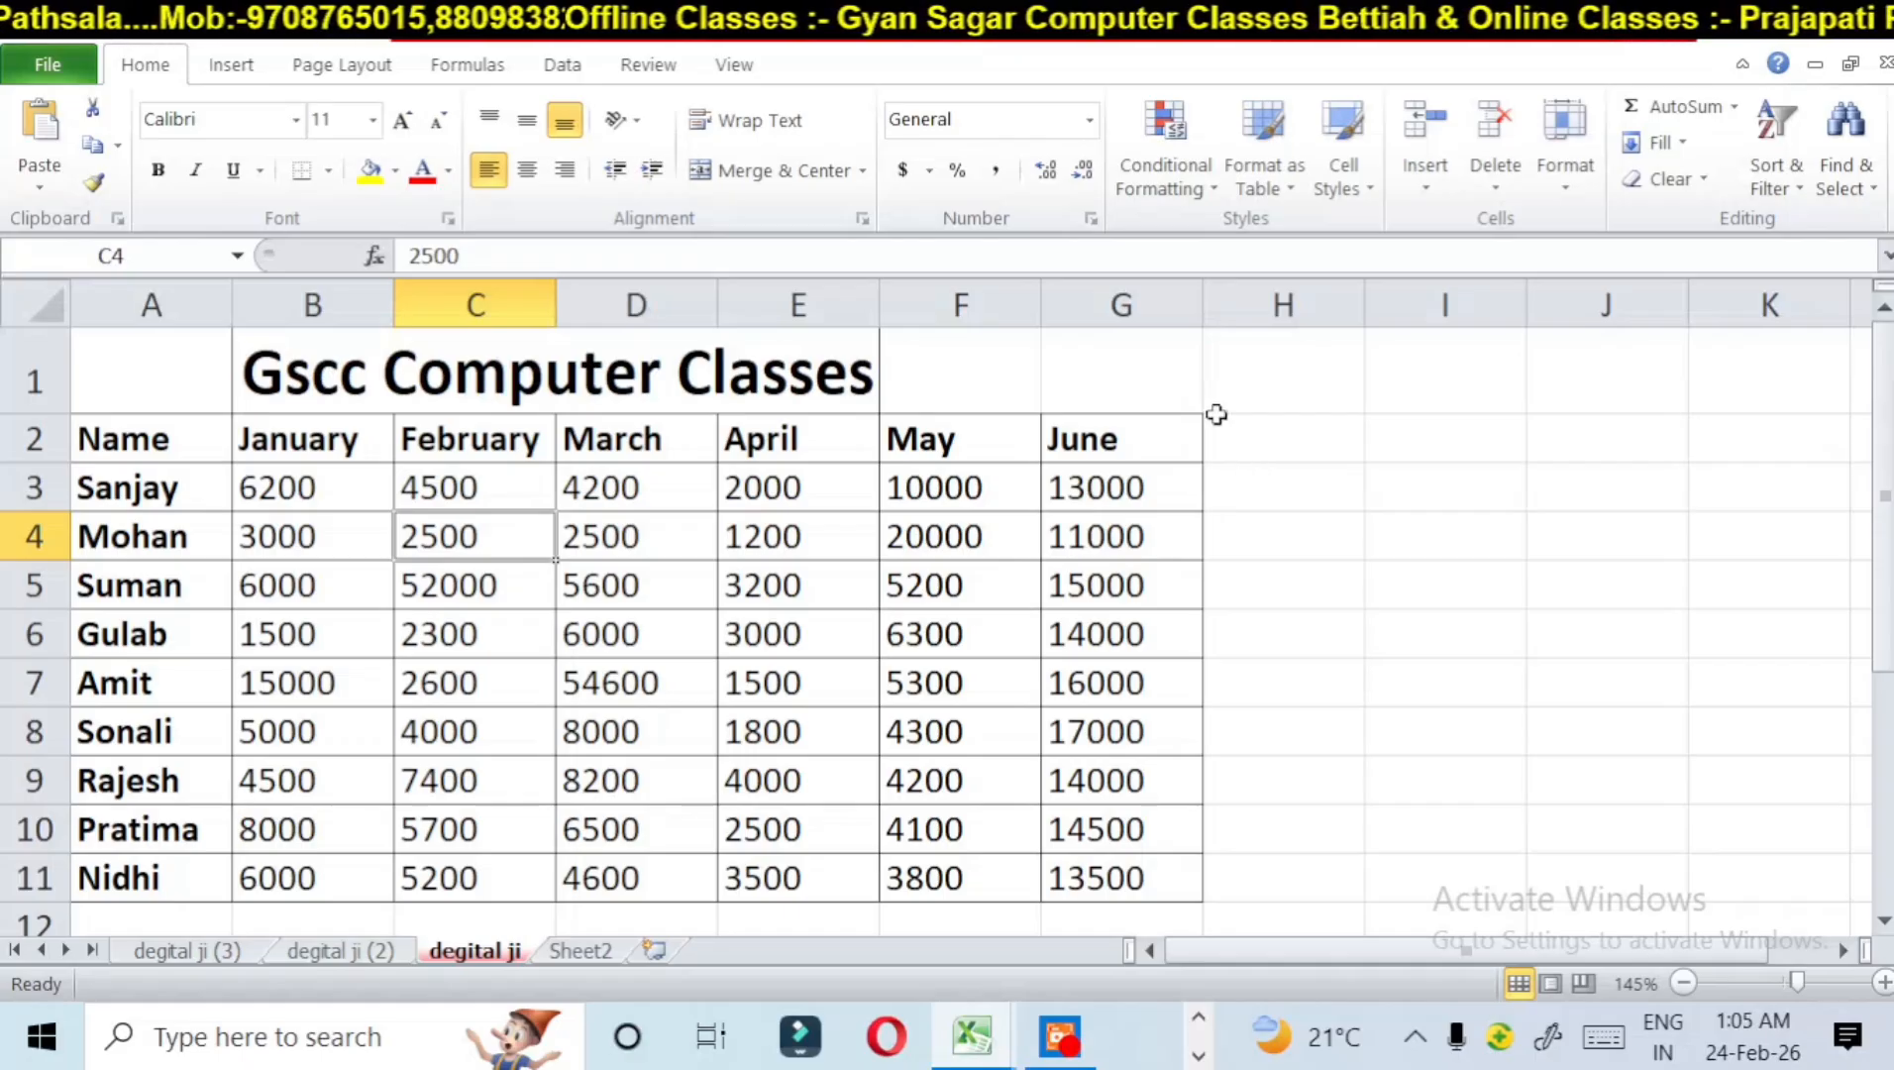
Step: Change the April value in cell E6 to 524
{"action": "left_click", "coordinate": [763, 639]}
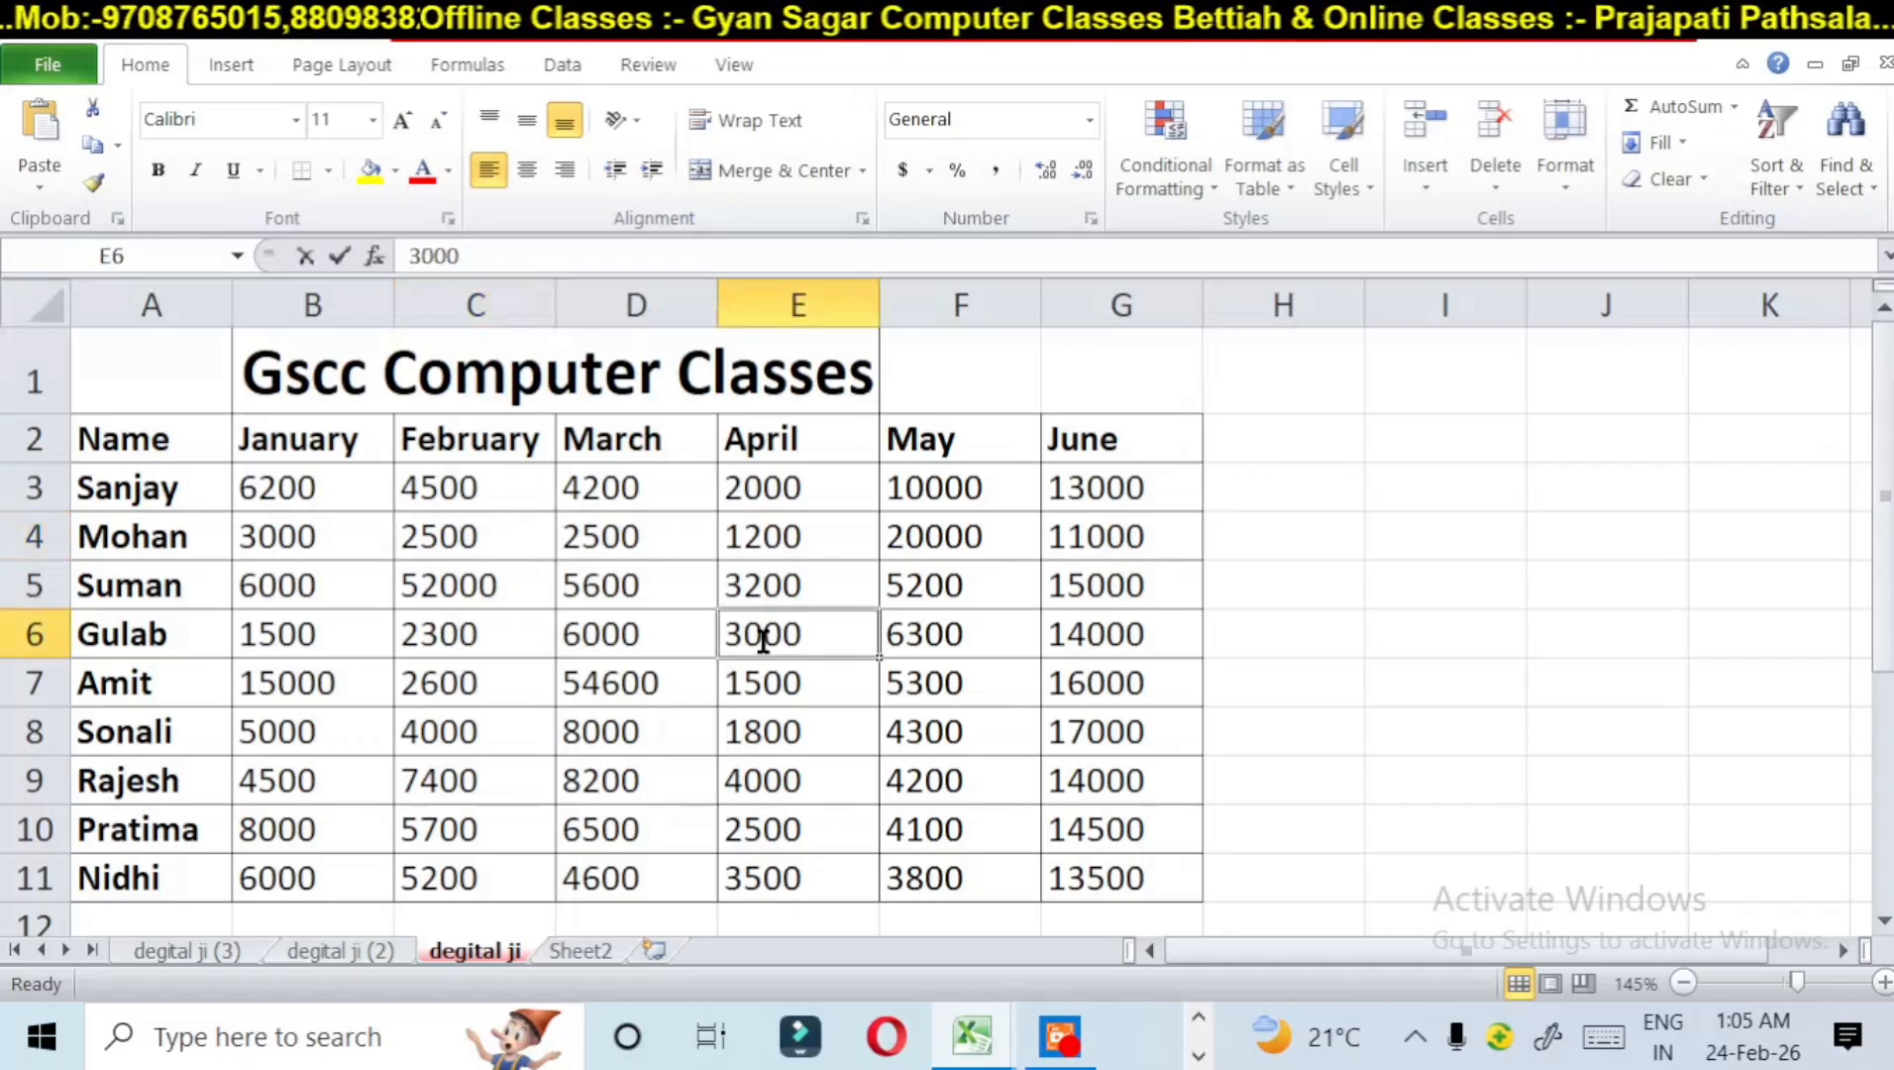
{"action": "type", "text": "524"}
{"action": "left_click", "coordinate": [1345, 590]}
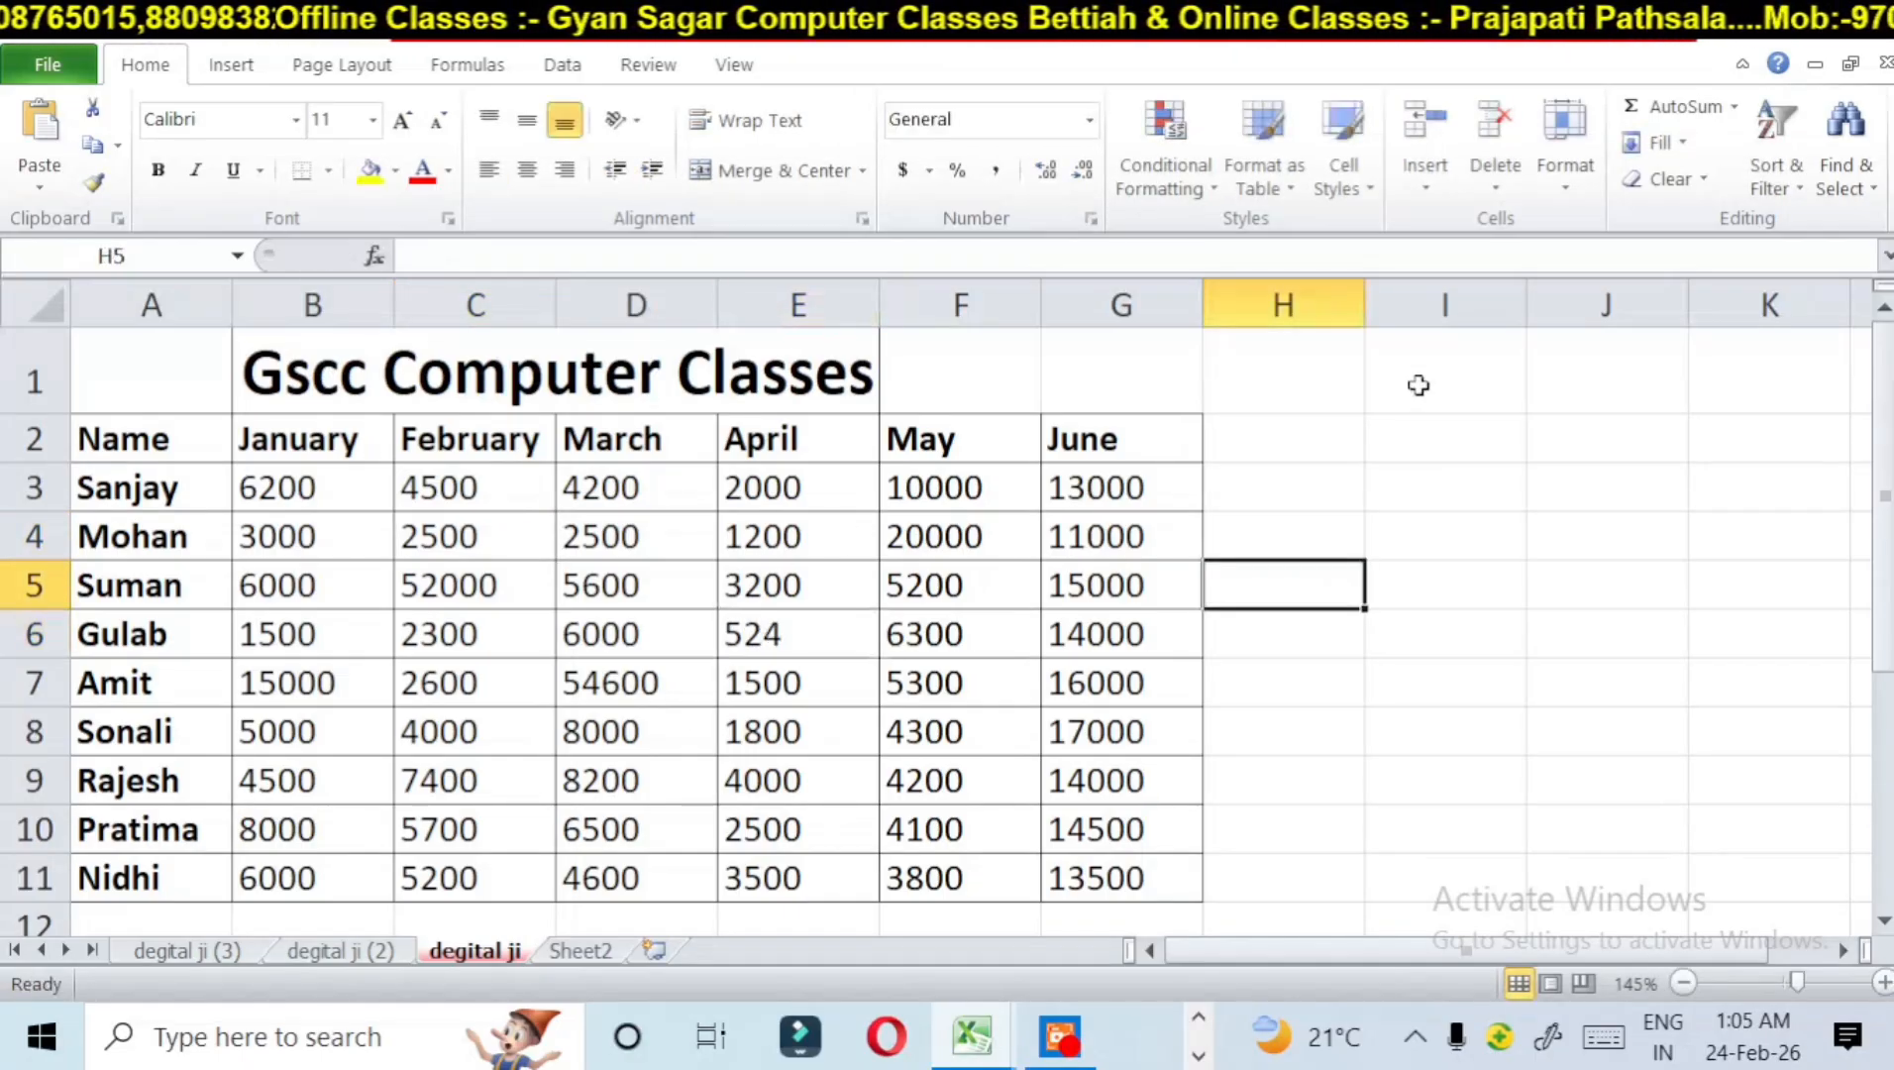
Step: View the Format Cells number categories for cell H5, then close the dialog without changes
{"action": "left_click", "coordinate": [1576, 183]}
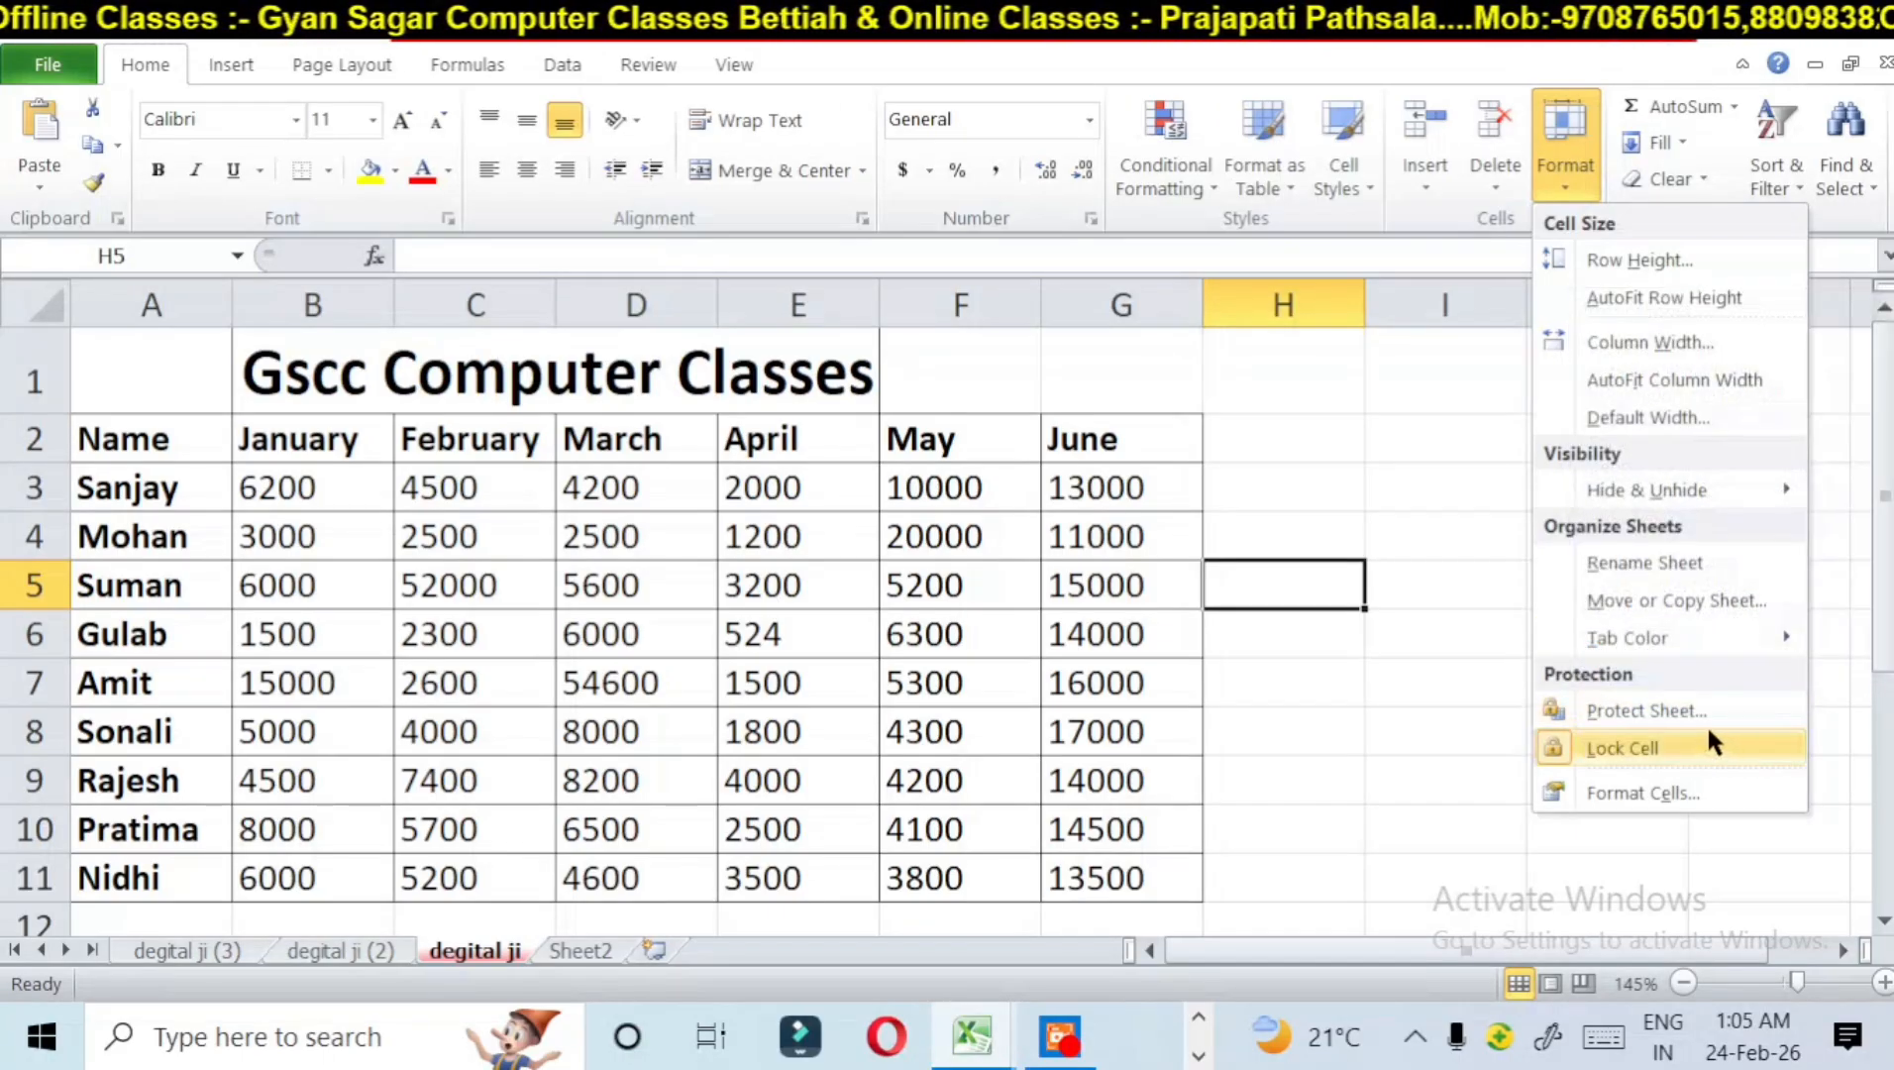
{"action": "left_click", "coordinate": [1624, 791]}
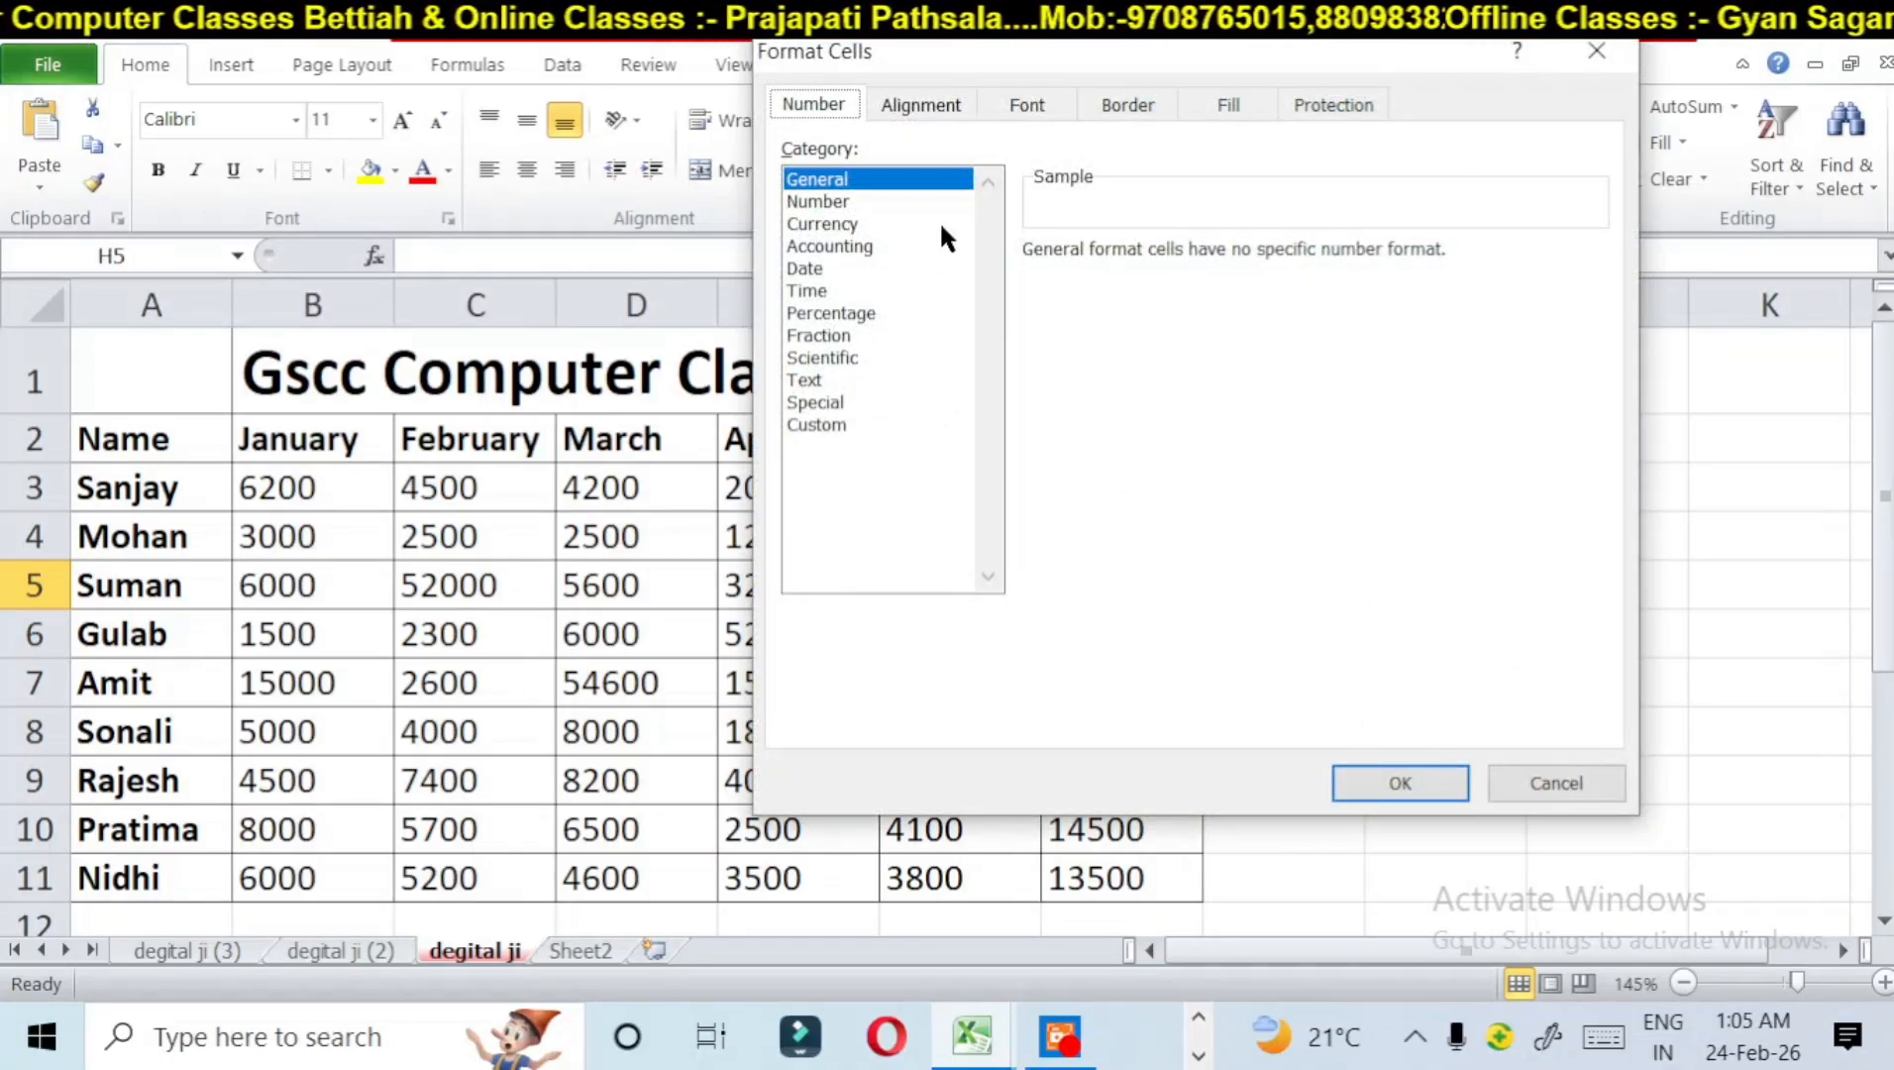
{"action": "left_click", "coordinate": [1604, 49]}
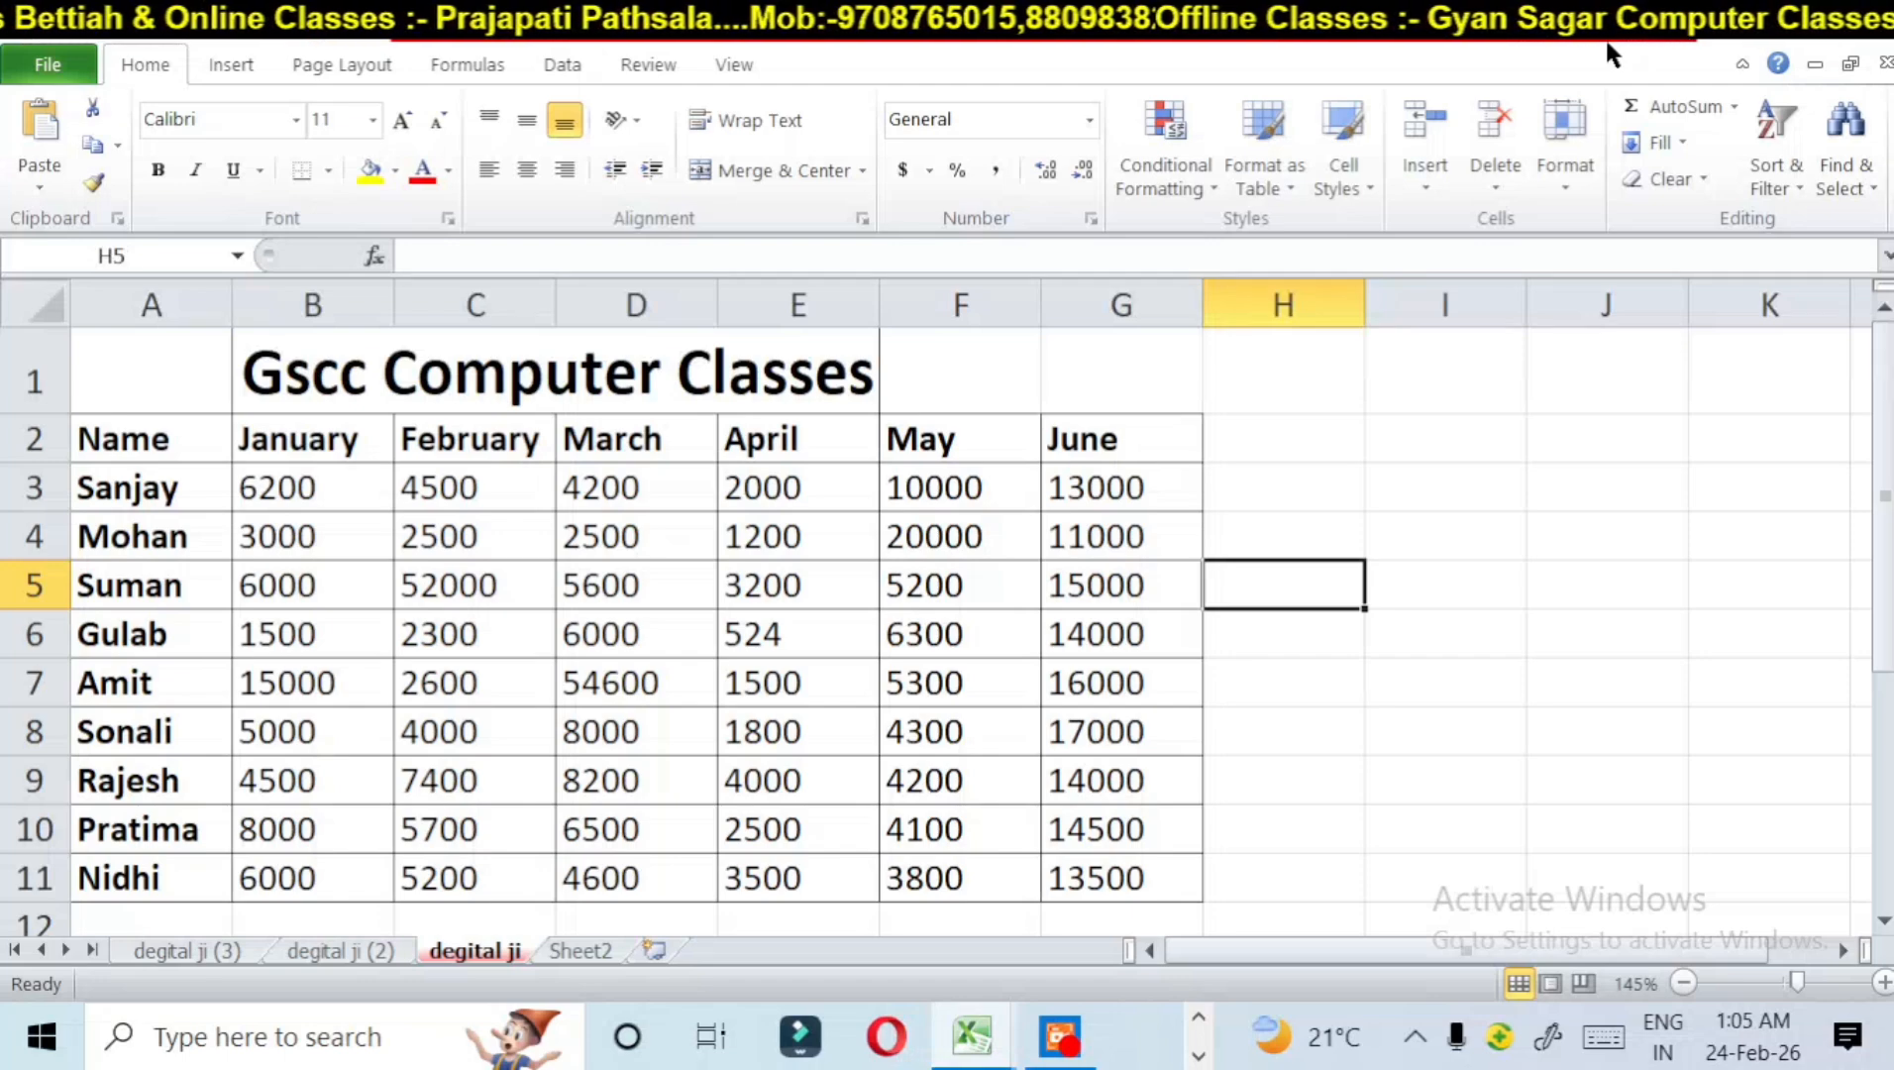